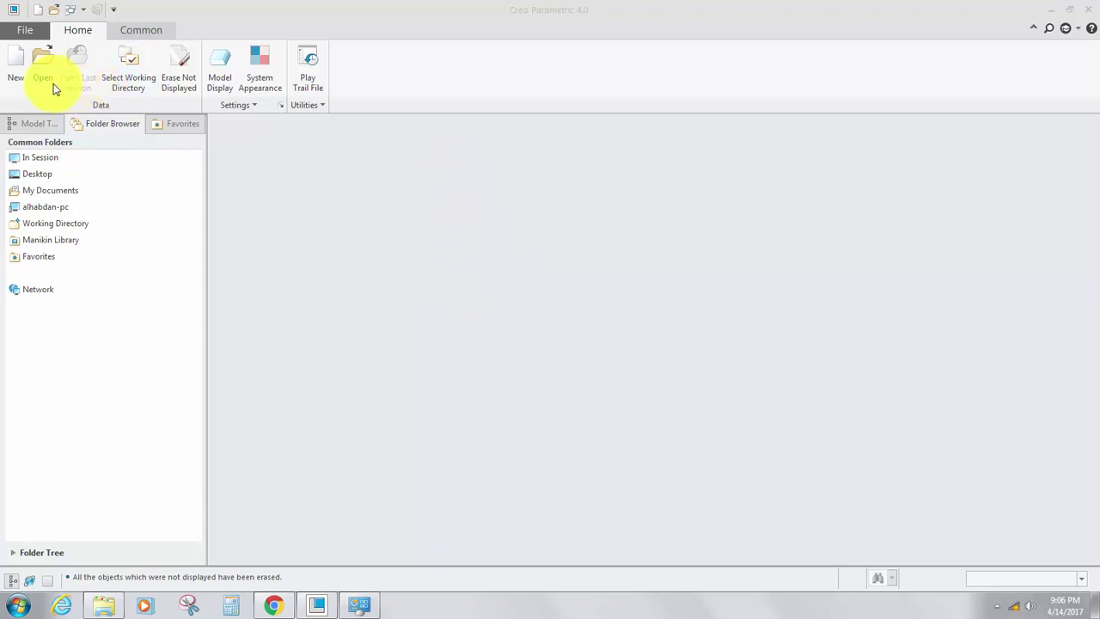
# Create a solid part named usb_plug from the mmns_part_solid template instead of the default template.
pyautogui.click(14, 67)
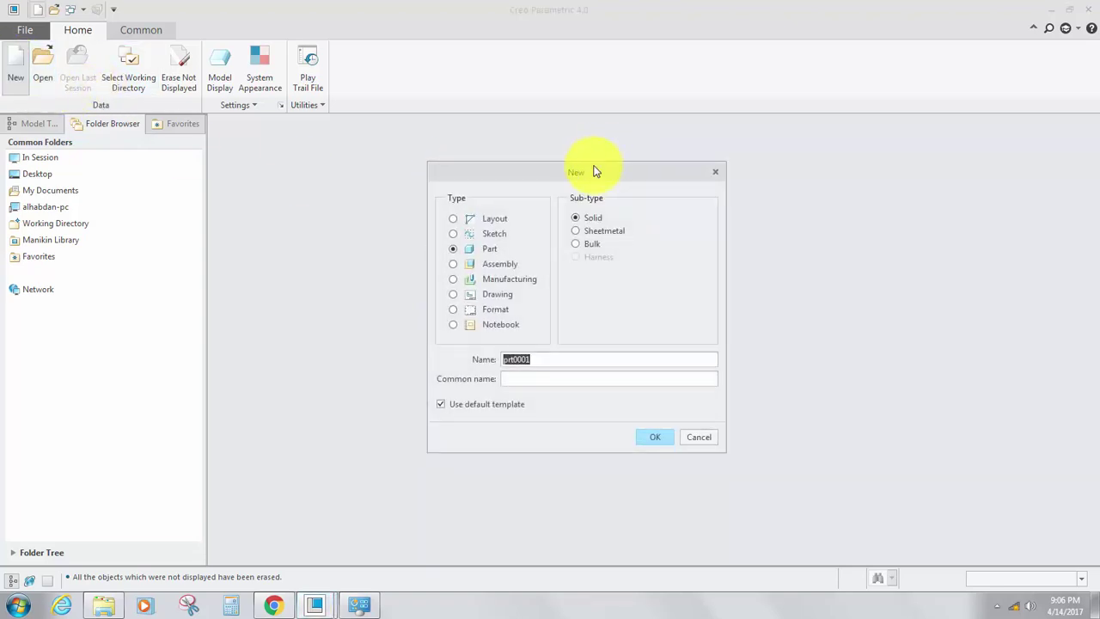
pyautogui.moveTo(592, 170); pyautogui.dragTo(593, 160)
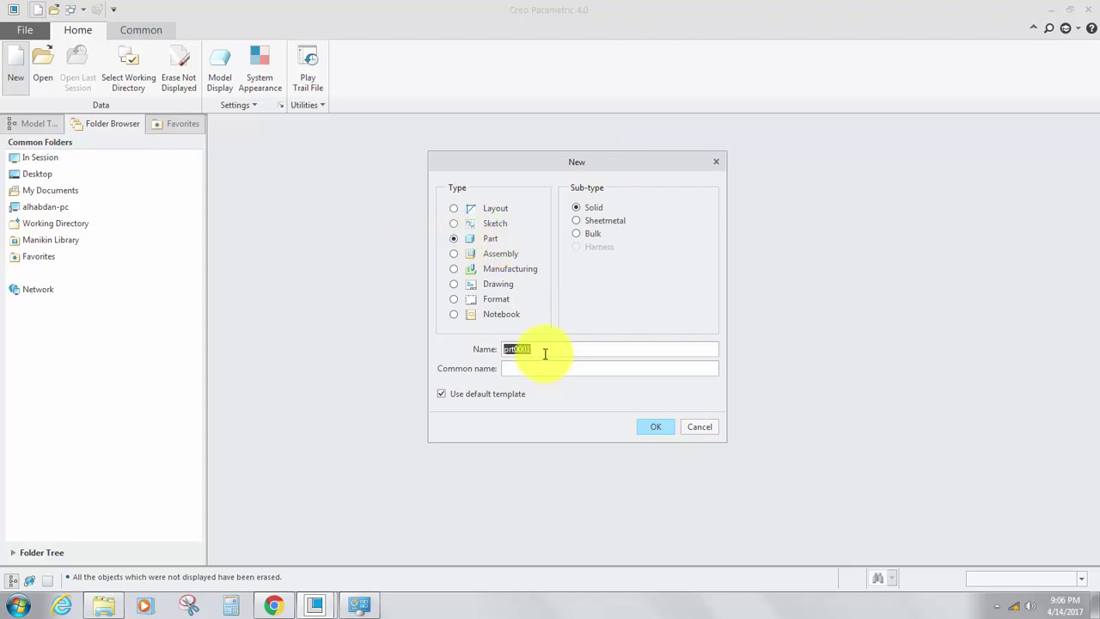
pyautogui.press('BackSpace')
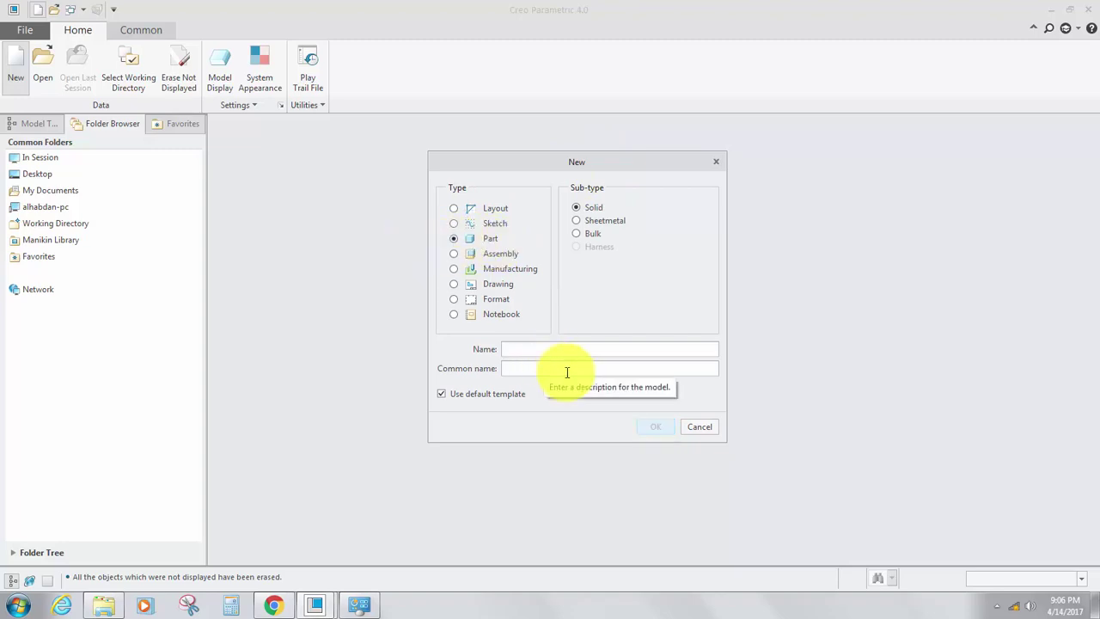
pyautogui.write('usb_plug')
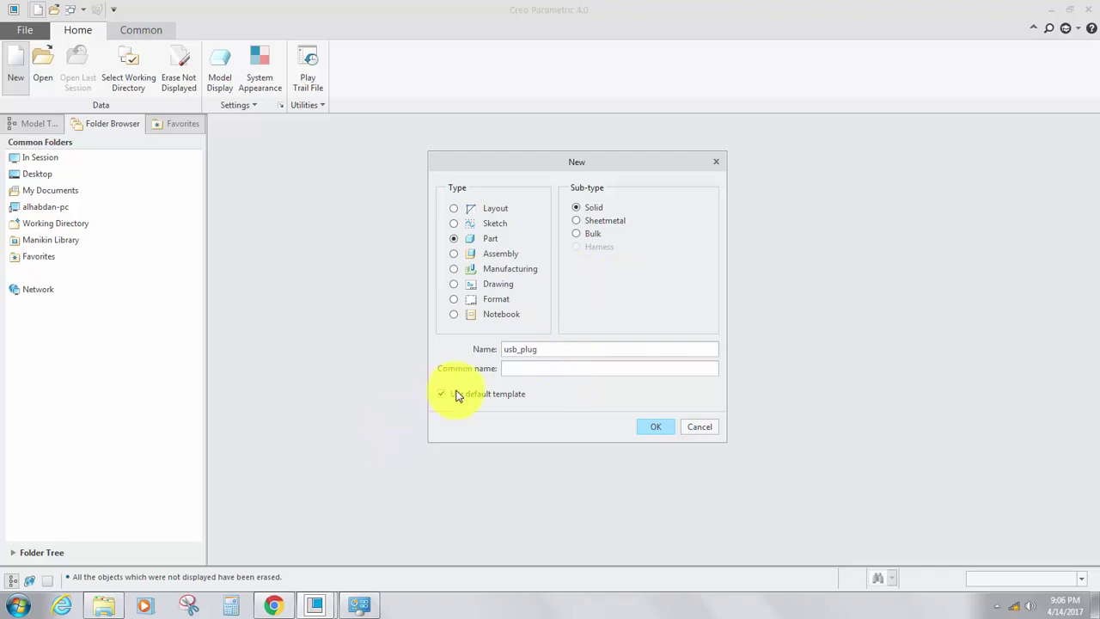
pyautogui.click(657, 429)
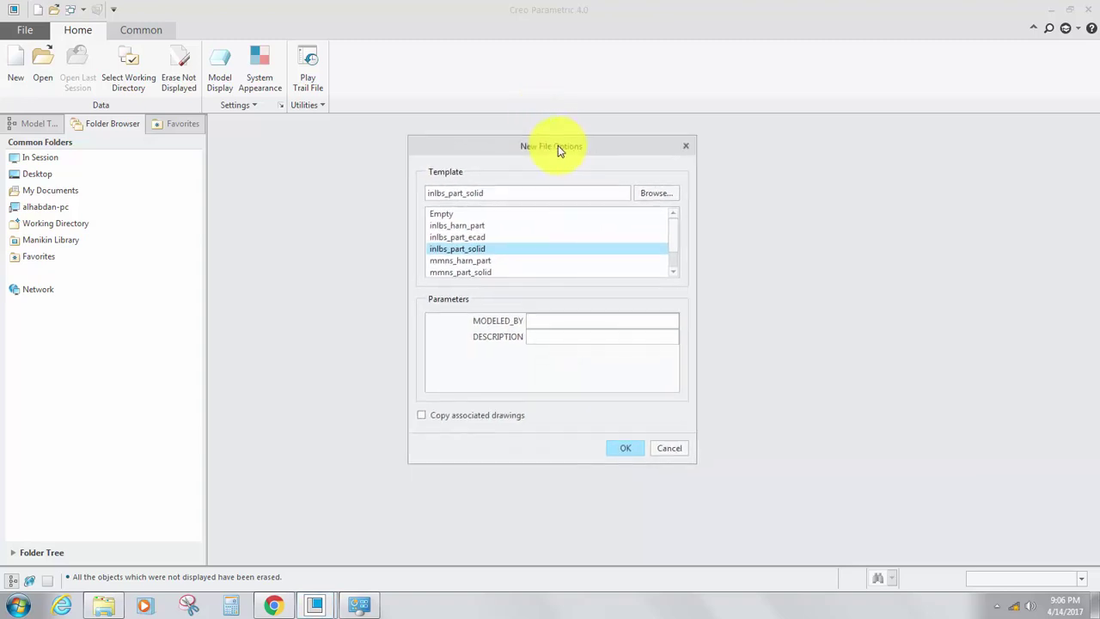
pyautogui.moveTo(675, 229); pyautogui.dragTo(672, 242)
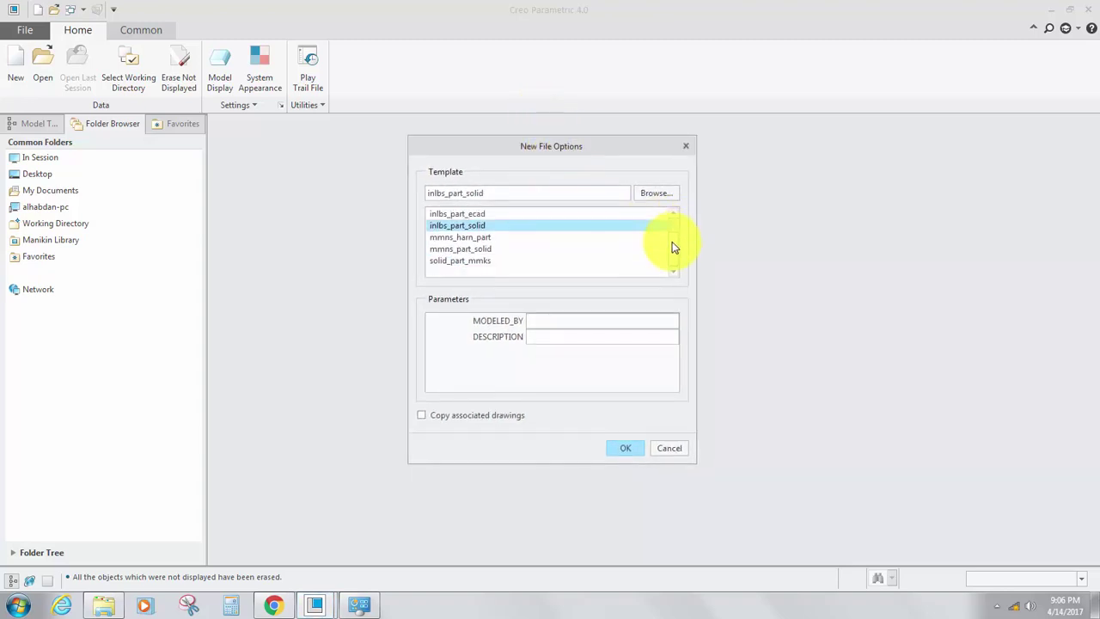
pyautogui.click(460, 249)
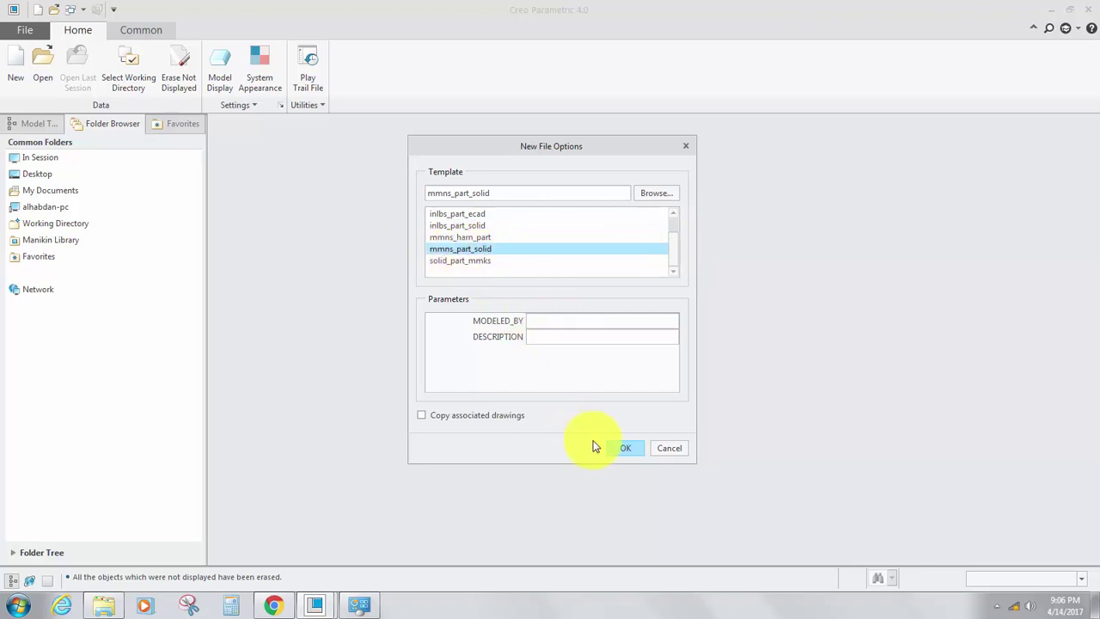
pyautogui.click(623, 447)
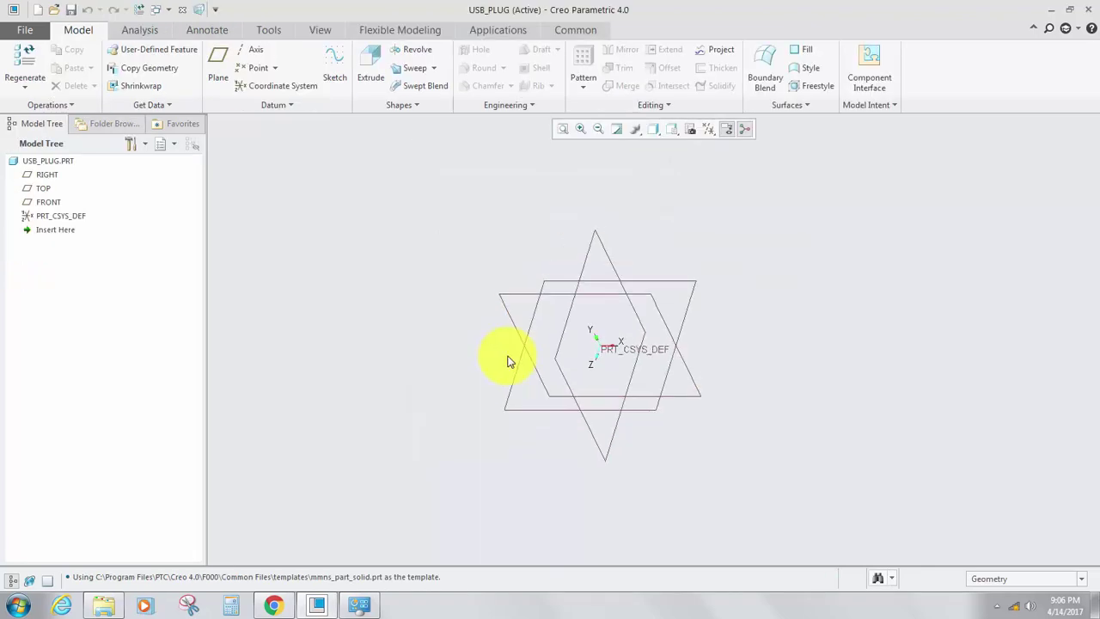
# Start a sketch on the FRONT datum plane and orient the sketch plane parallel to the screen.
pyautogui.scroll(-3, 495, 280)
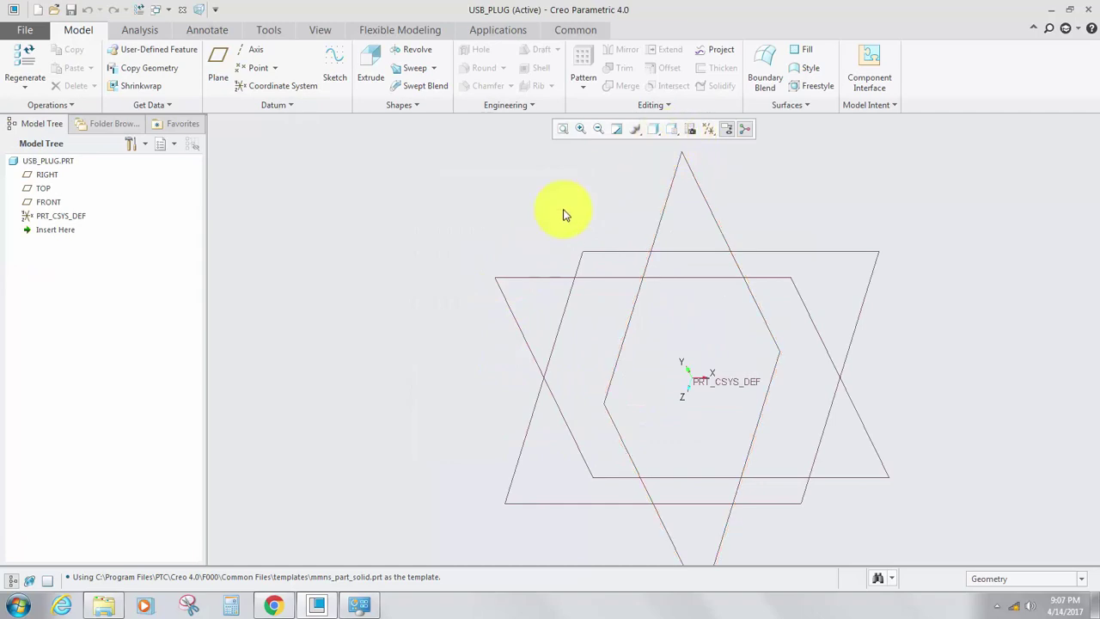
pyautogui.click(672, 129)
pyautogui.click(684, 195)
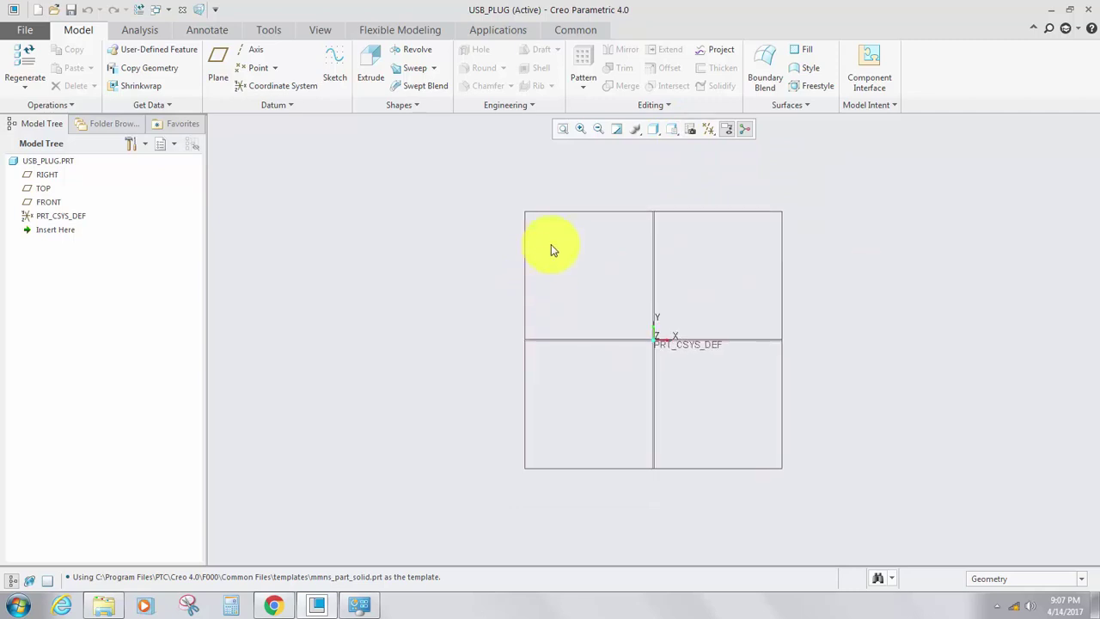
pyautogui.click(551, 212)
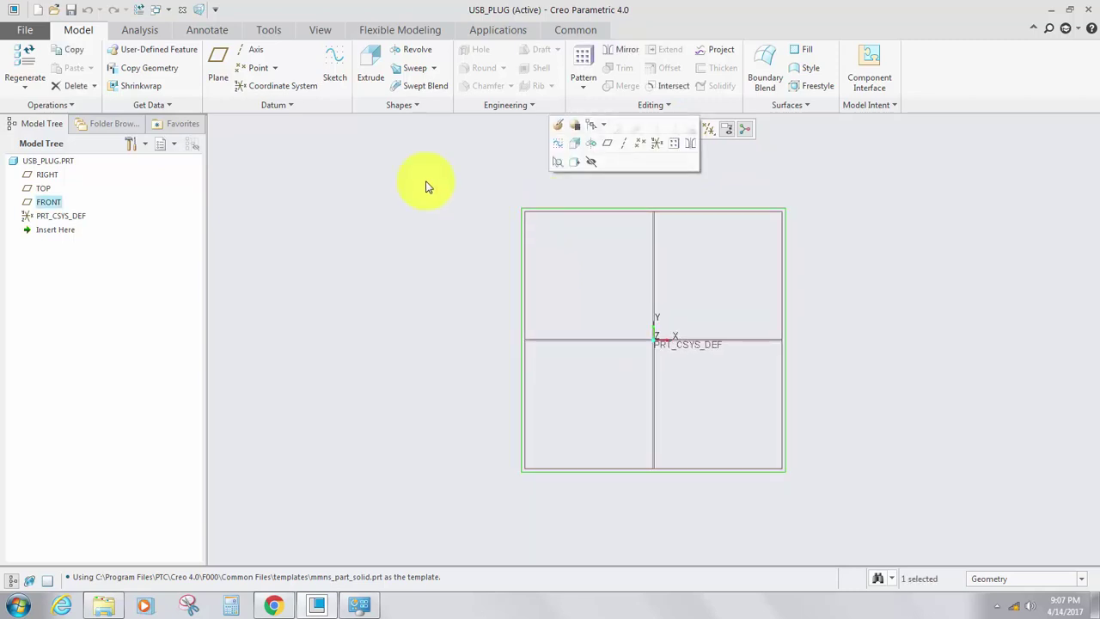
pyautogui.click(334, 68)
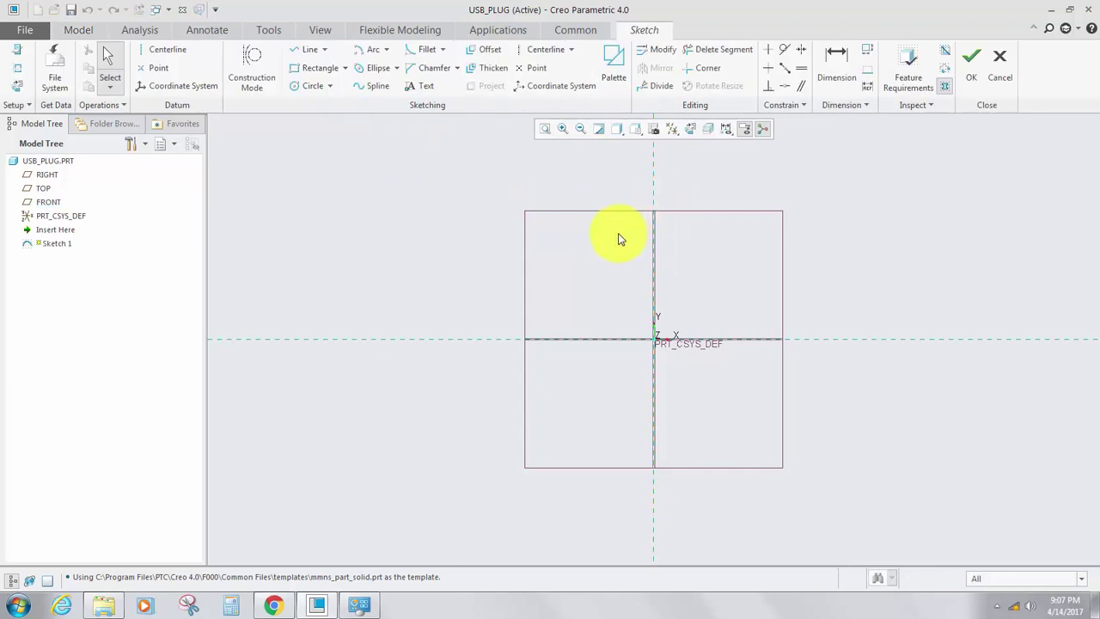
pyautogui.click(690, 129)
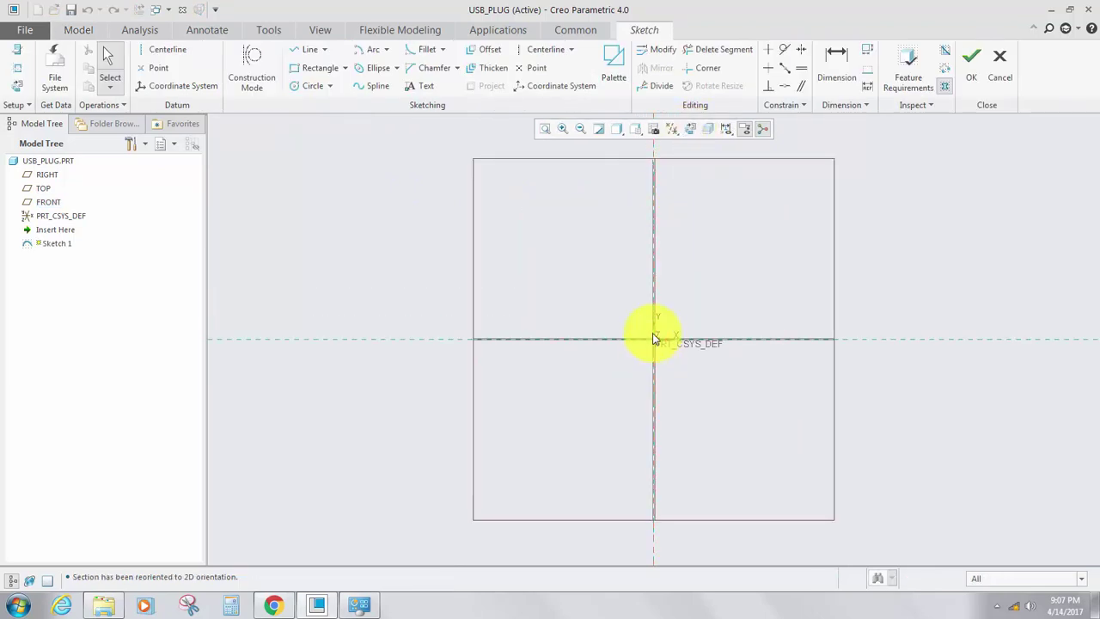
# Sketch a four-point spline above the horizontal axis, from about (101, 10) to about (21, 24) mm on the positive X side.
pyautogui.scroll(-2, 654, 335)
pyautogui.scroll(3, 654, 334)
pyautogui.scroll(-2, 653, 338)
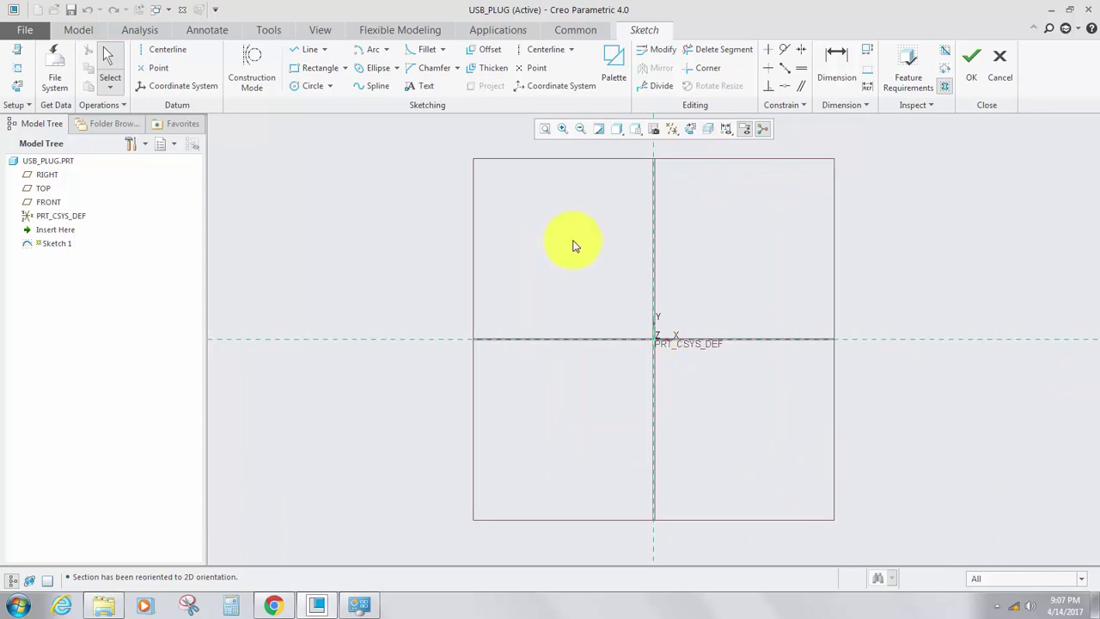
pyautogui.scroll(3, 593, 318)
pyautogui.scroll(-2, 633, 276)
pyautogui.scroll(3, 651, 297)
pyautogui.scroll(-3, 632, 308)
pyautogui.scroll(-2, 630, 308)
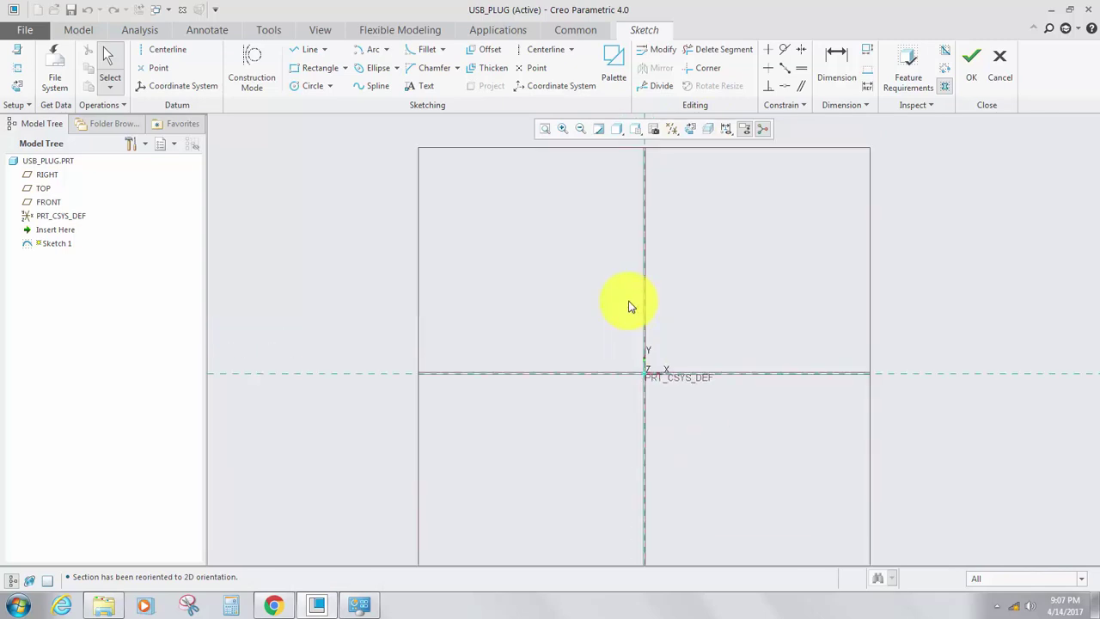
pyautogui.click(372, 88)
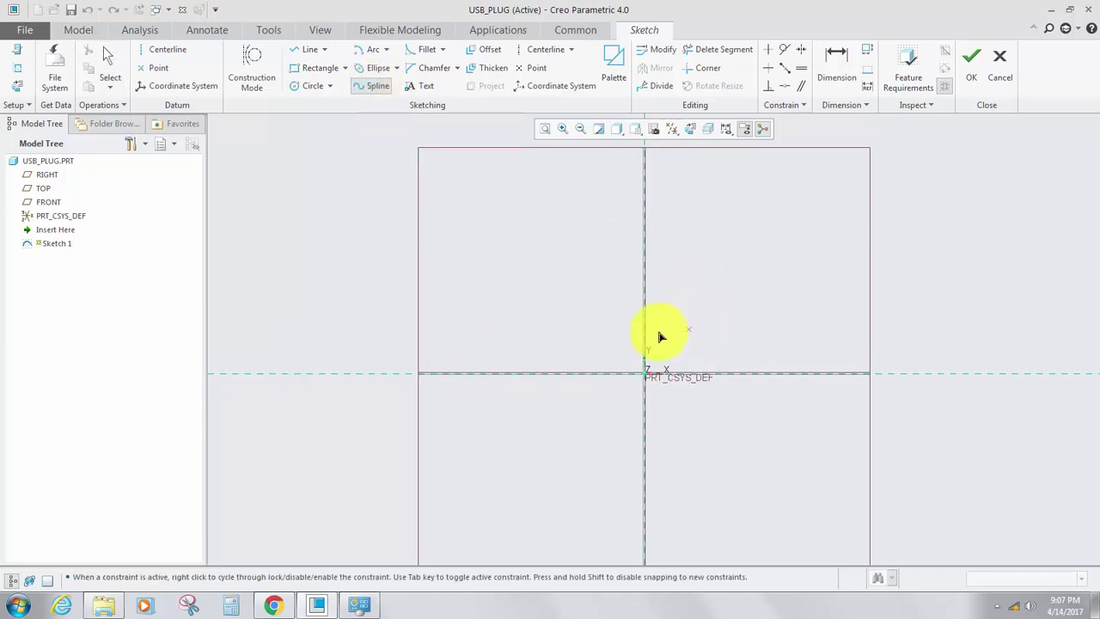
pyautogui.scroll(2, 660, 336)
pyautogui.scroll(-4, 671, 341)
pyautogui.scroll(1, 737, 383)
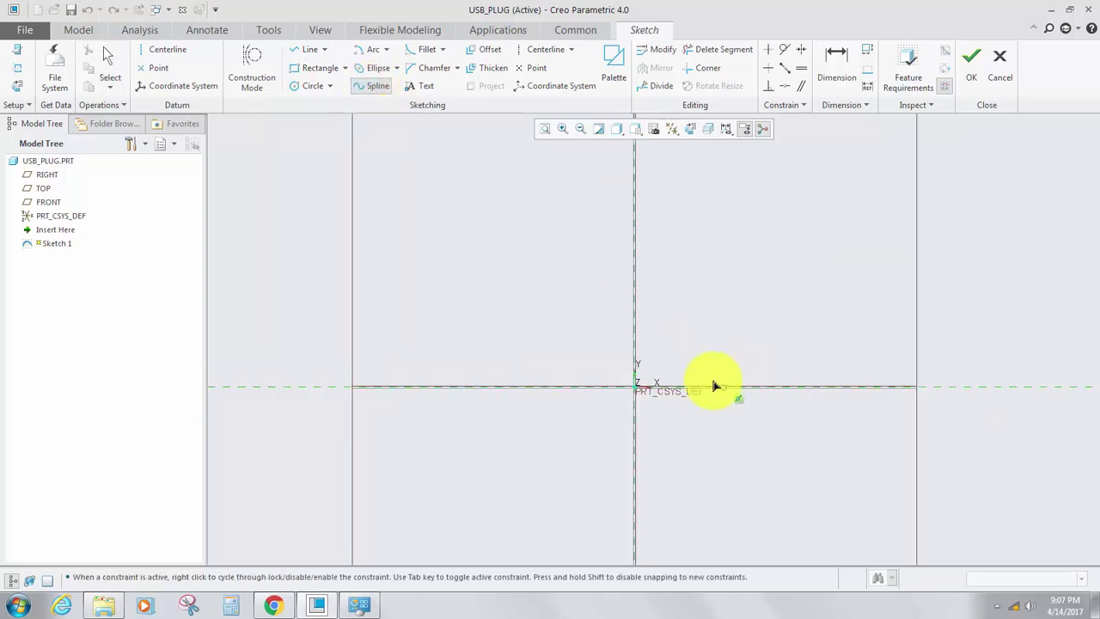
pyautogui.scroll(-4, 714, 385)
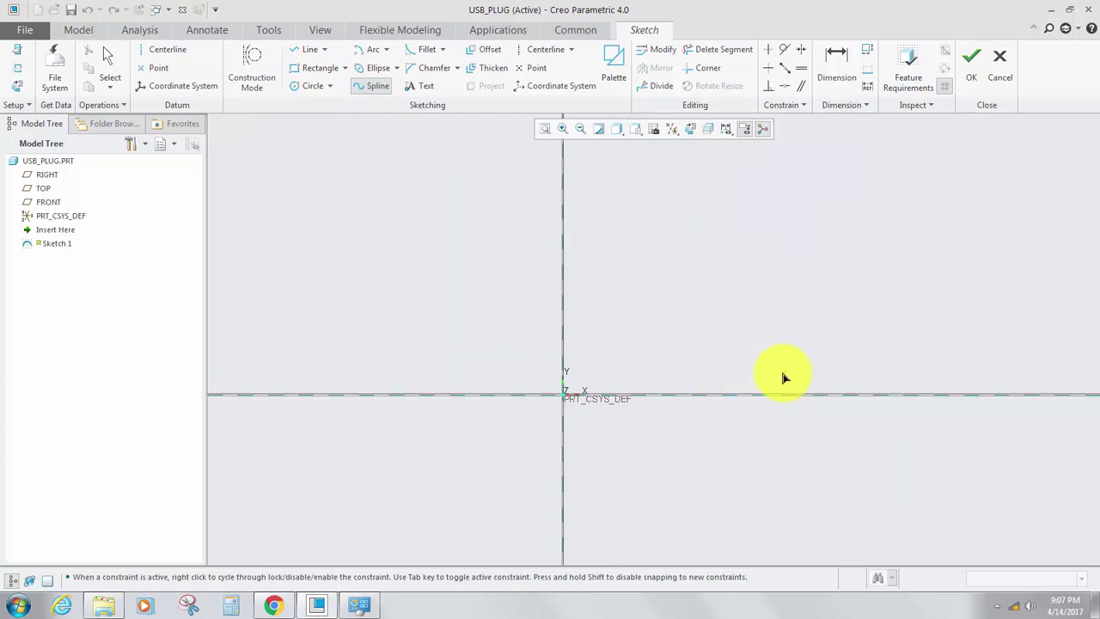
pyautogui.click(608, 341)
pyautogui.middleClick(602, 341)
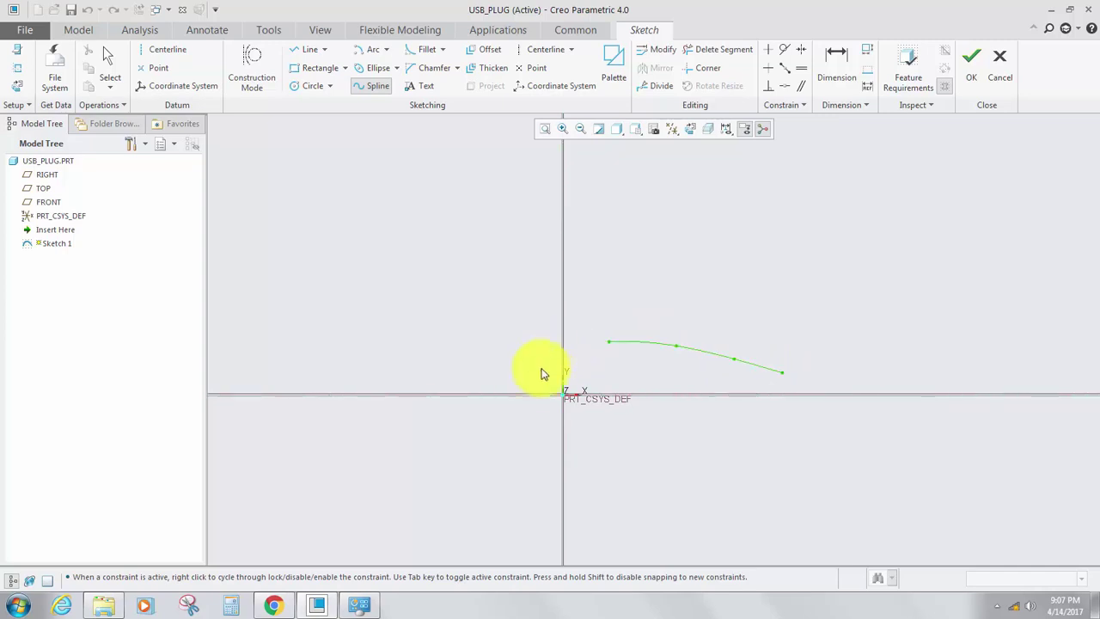
pyautogui.scroll(2, 643, 348)
pyautogui.scroll(-2, 598, 354)
pyautogui.click(633, 330)
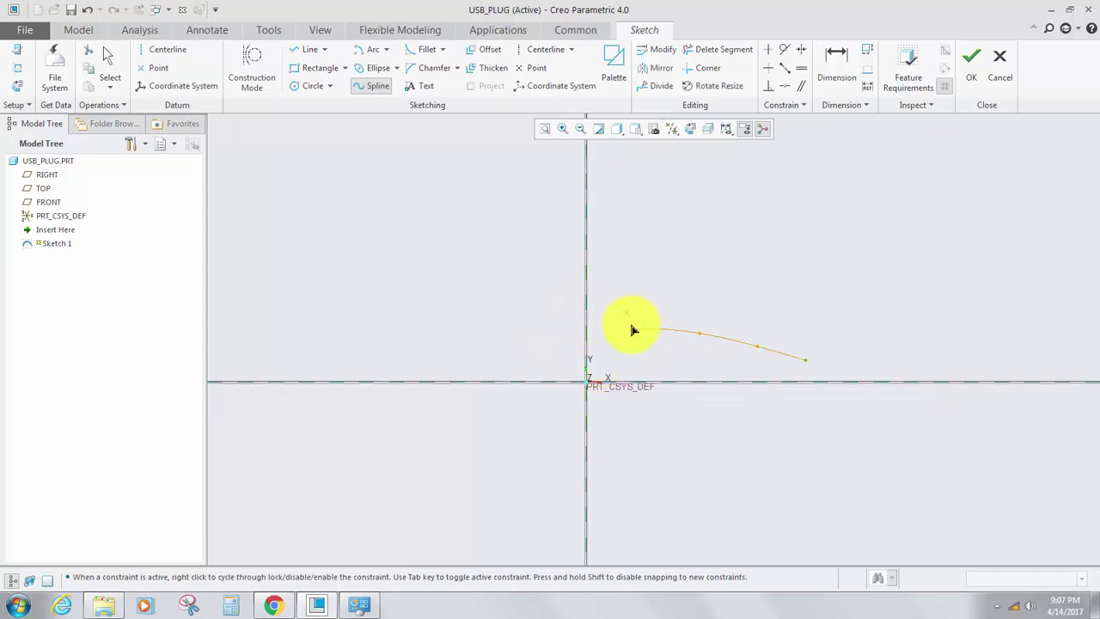
pyautogui.middleClick(632, 337)
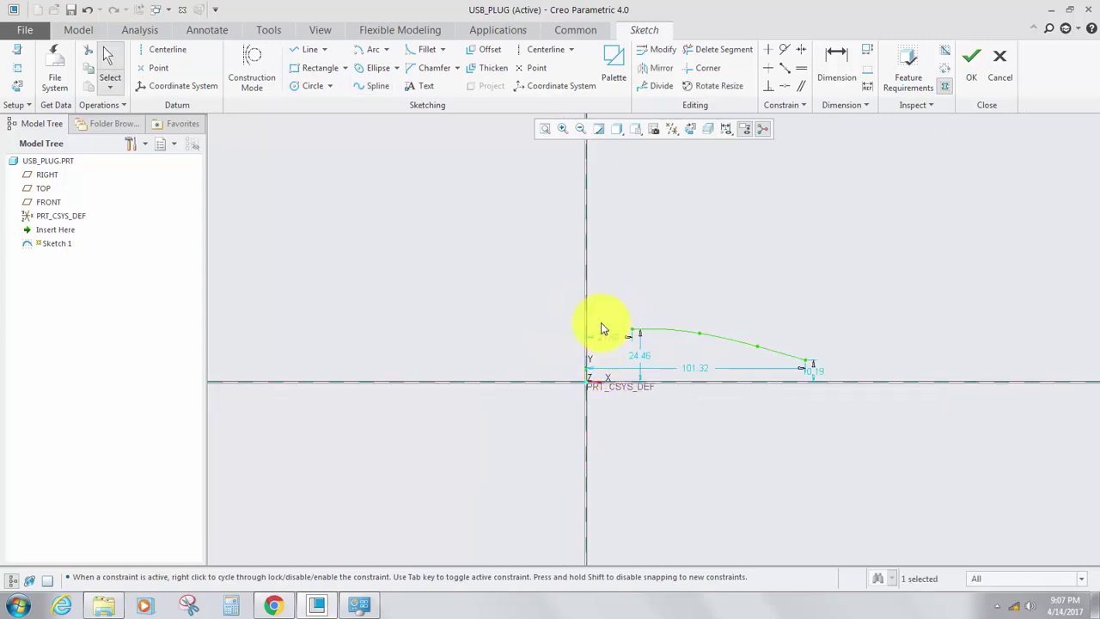
# Sketch a second spline from the first spline's inner end across the vertical axis to about 138 mm on the negative X side.
pyautogui.click(359, 89)
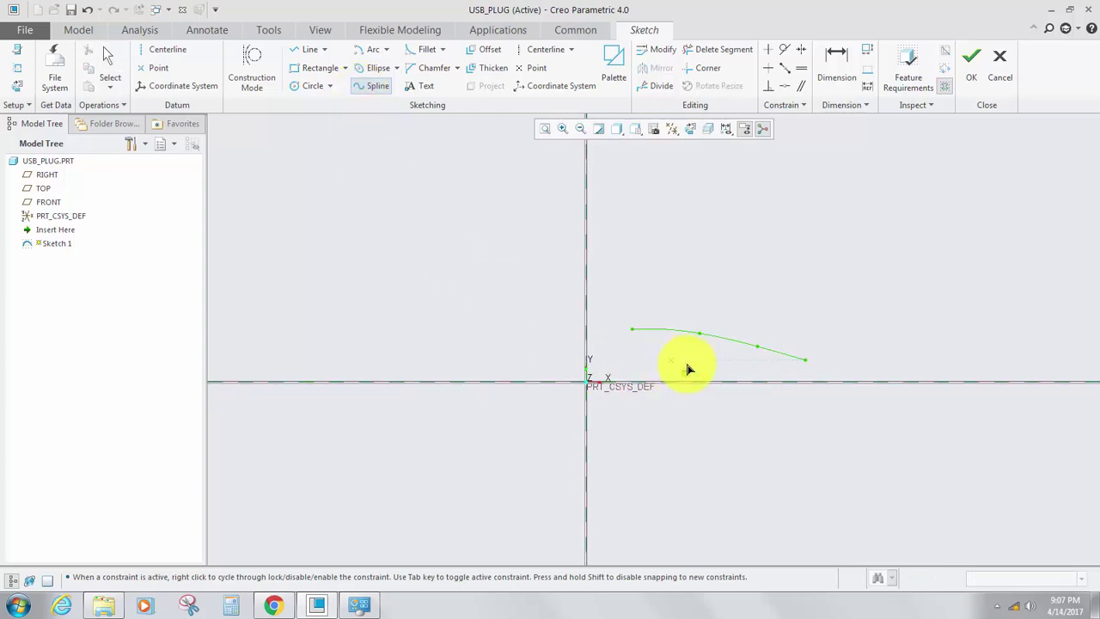
pyautogui.click(612, 332)
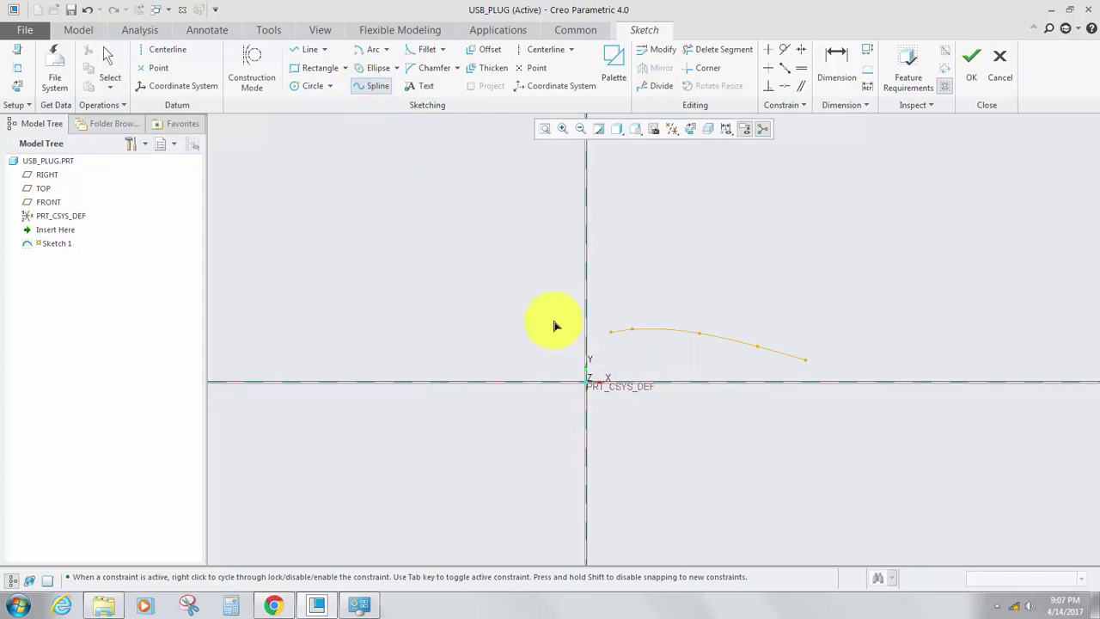
pyautogui.click(559, 331)
pyautogui.click(496, 337)
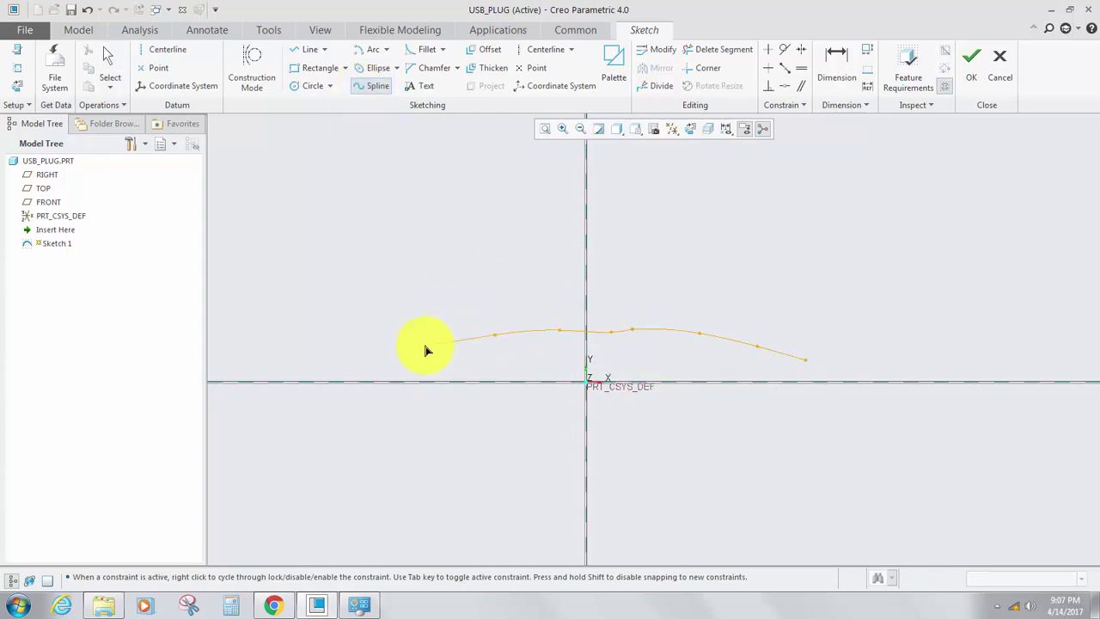
pyautogui.click(351, 360)
pyautogui.click(289, 376)
pyautogui.middleClick(386, 250)
pyautogui.middleClick(413, 265)
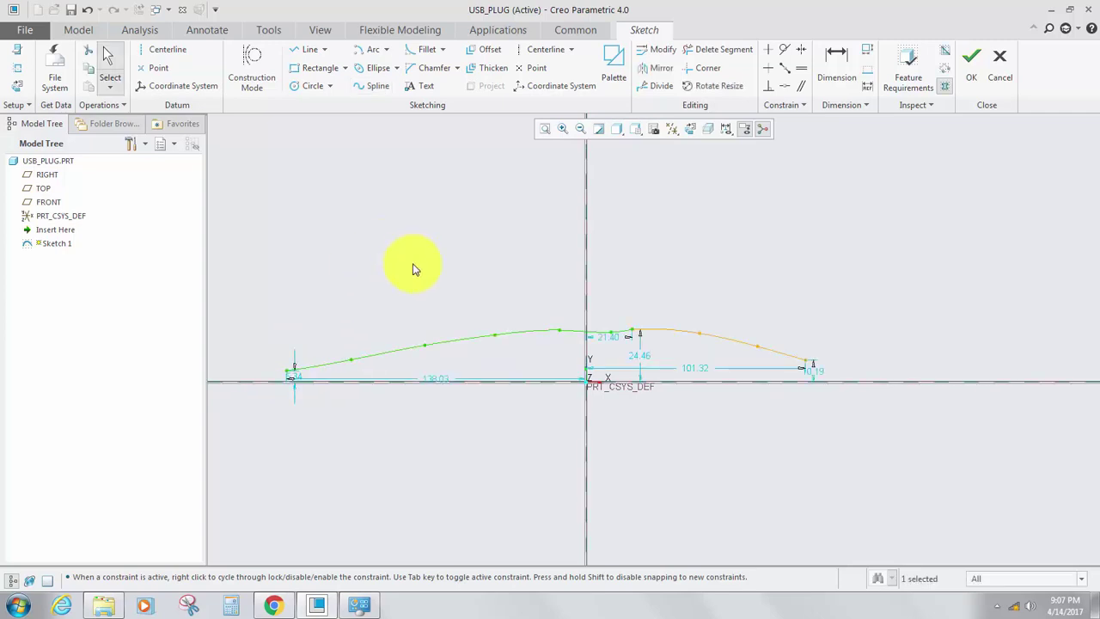
# Set the height of the first spline's outer endpoint above the horizontal axis to 3 mm.
pyautogui.click(807, 371)
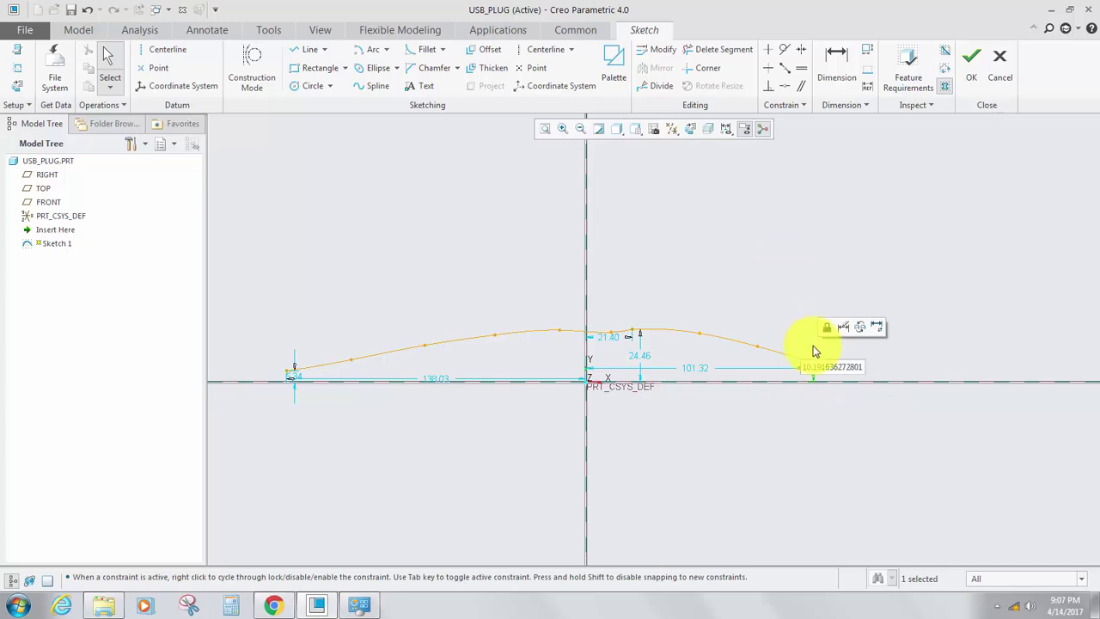
pyautogui.click(667, 282)
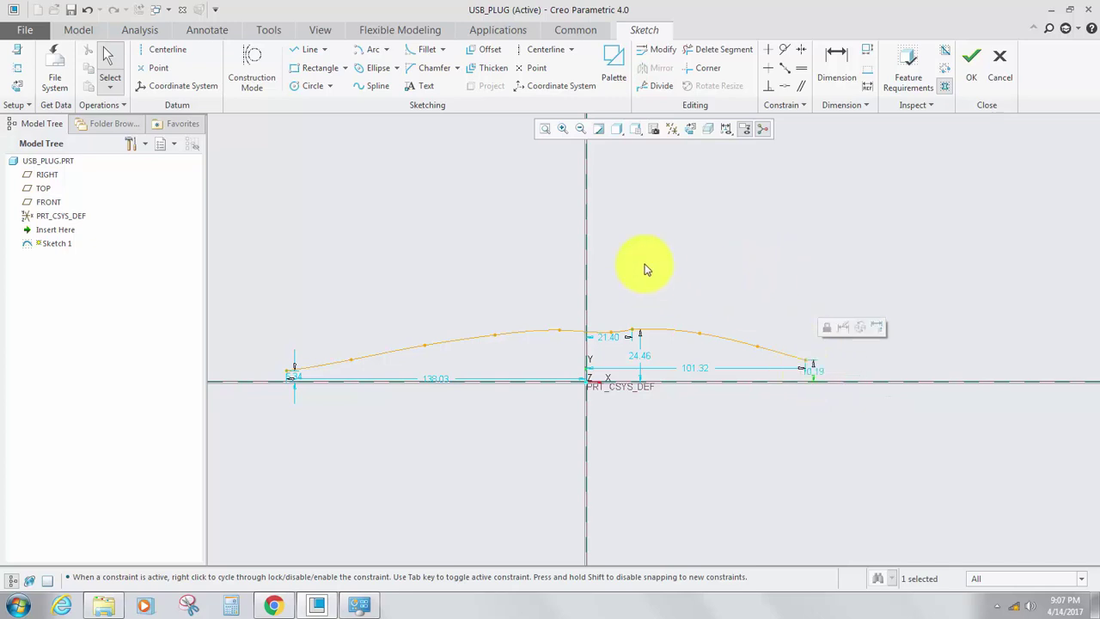
pyautogui.click(644, 265)
pyautogui.scroll(-3, 784, 373)
pyautogui.click(838, 375)
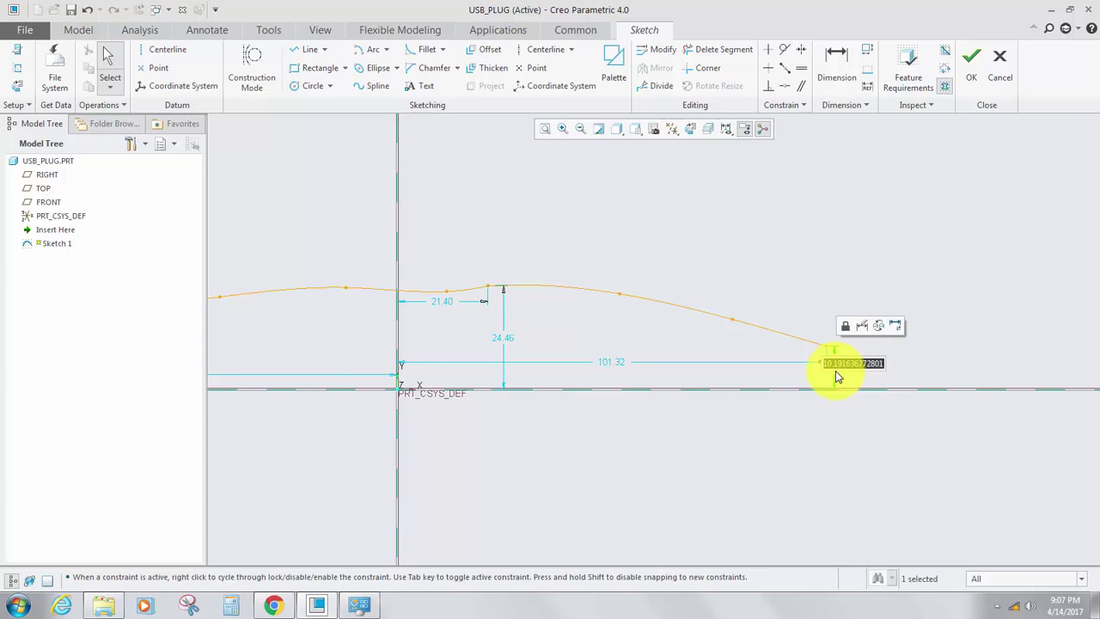
pyautogui.scroll(4, 838, 376)
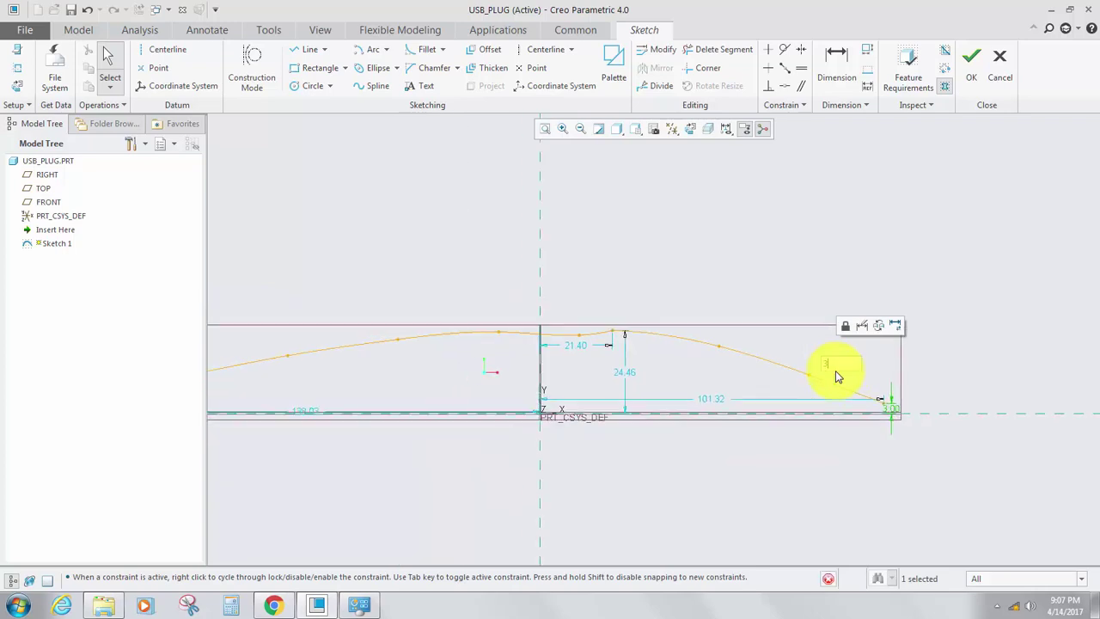
# Set the height of the point where the two splines meet to 5 mm above the horizontal axis.
pyautogui.scroll(-5, 722, 331)
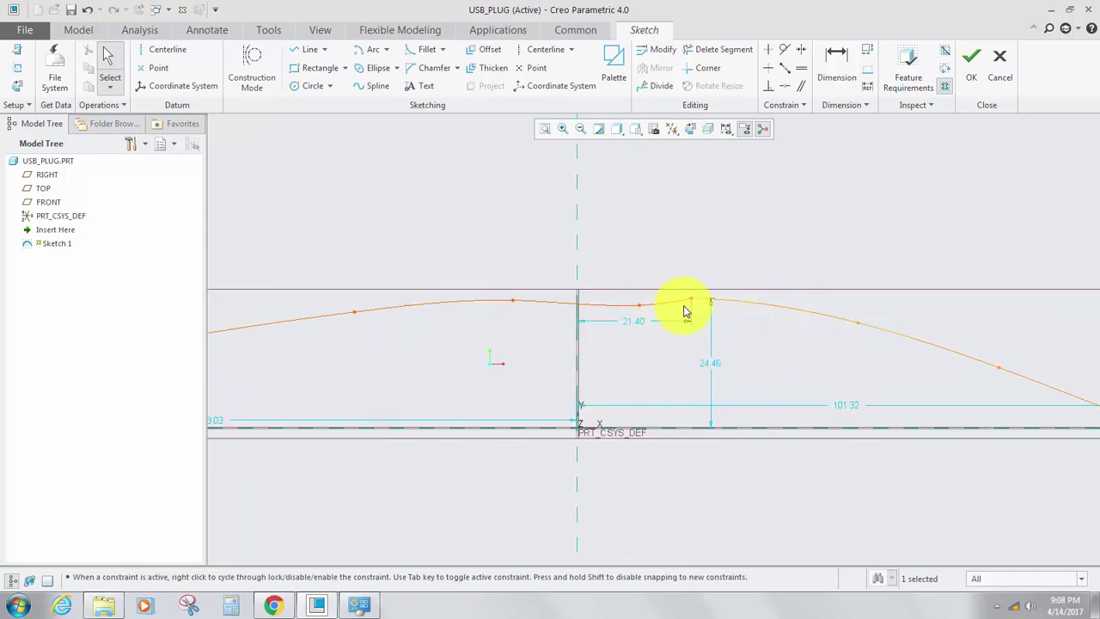
pyautogui.doubleClick(713, 365)
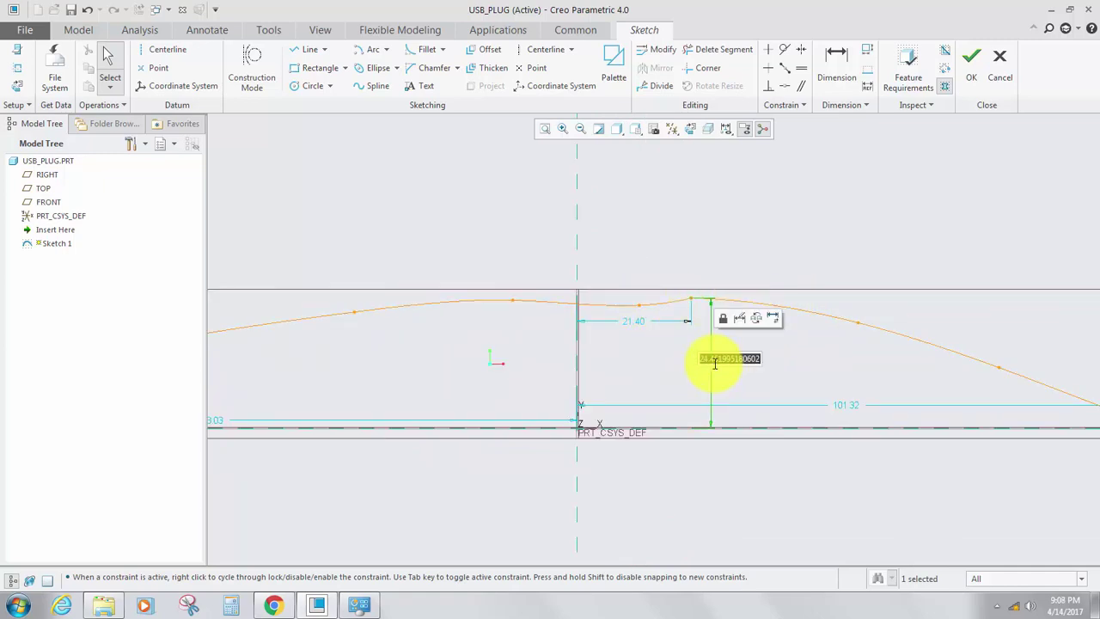
pyautogui.write('5')
pyautogui.press('Return')
# Set the height of the second spline's far endpoint above the horizontal axis to 0.6 mm.
pyautogui.scroll(5, 712, 364)
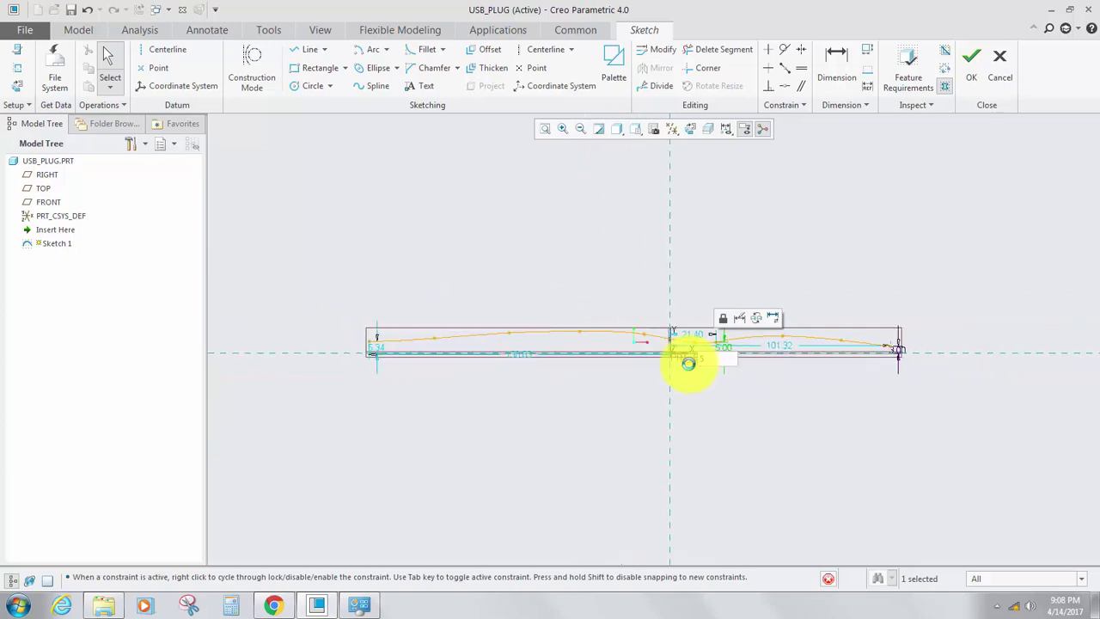
pyautogui.scroll(-5, 481, 344)
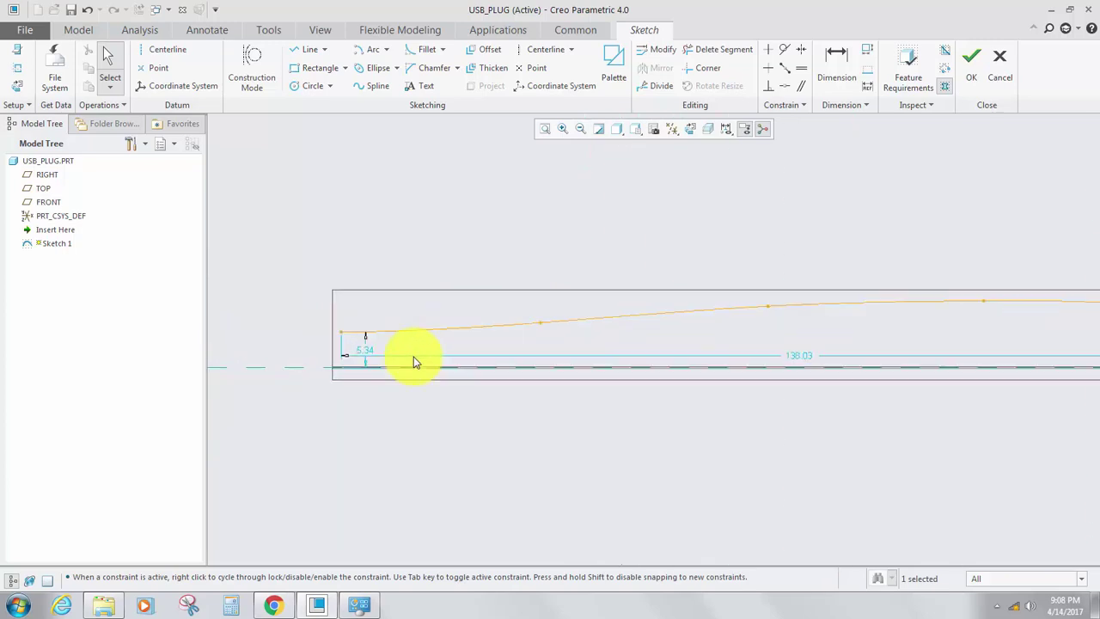
pyautogui.doubleClick(366, 350)
pyautogui.write('0.6')
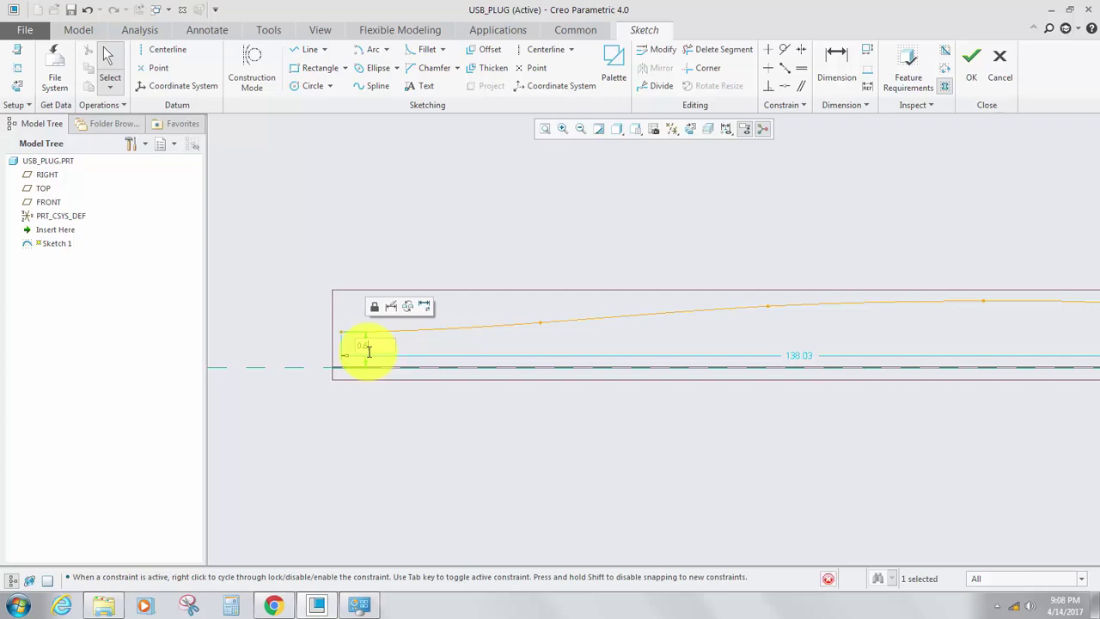
pyautogui.press('Return')
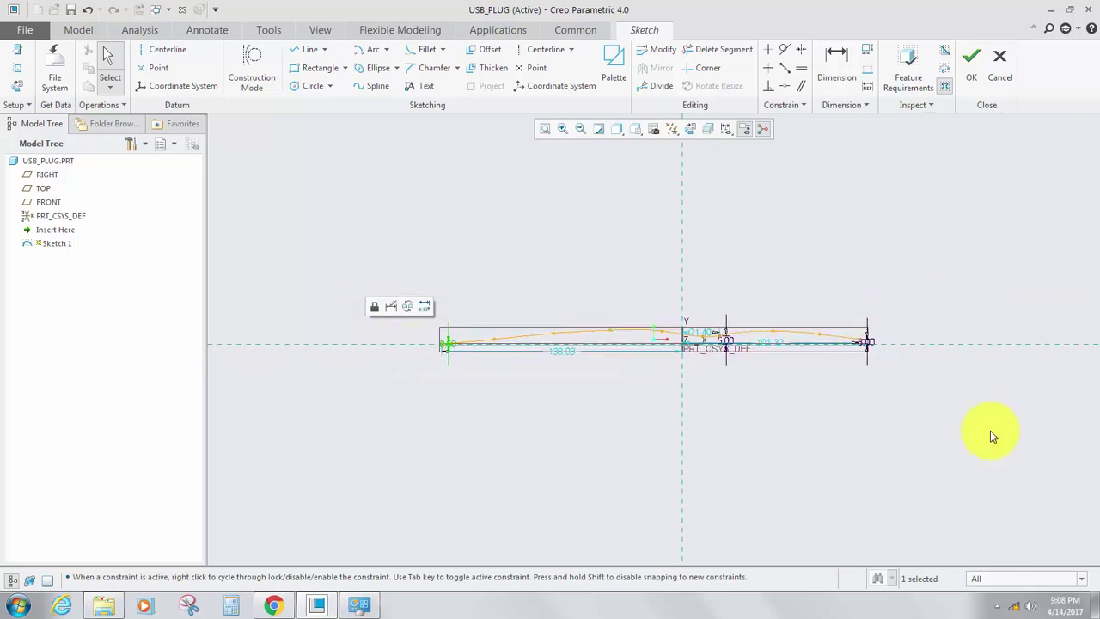
# Dimension the horizontal distance between the splines' junction and the first spline's outer endpoint at 9.5 mm.
pyautogui.scroll(-3, 736, 339)
pyautogui.scroll(-2, 666, 343)
pyautogui.scroll(3, 640, 332)
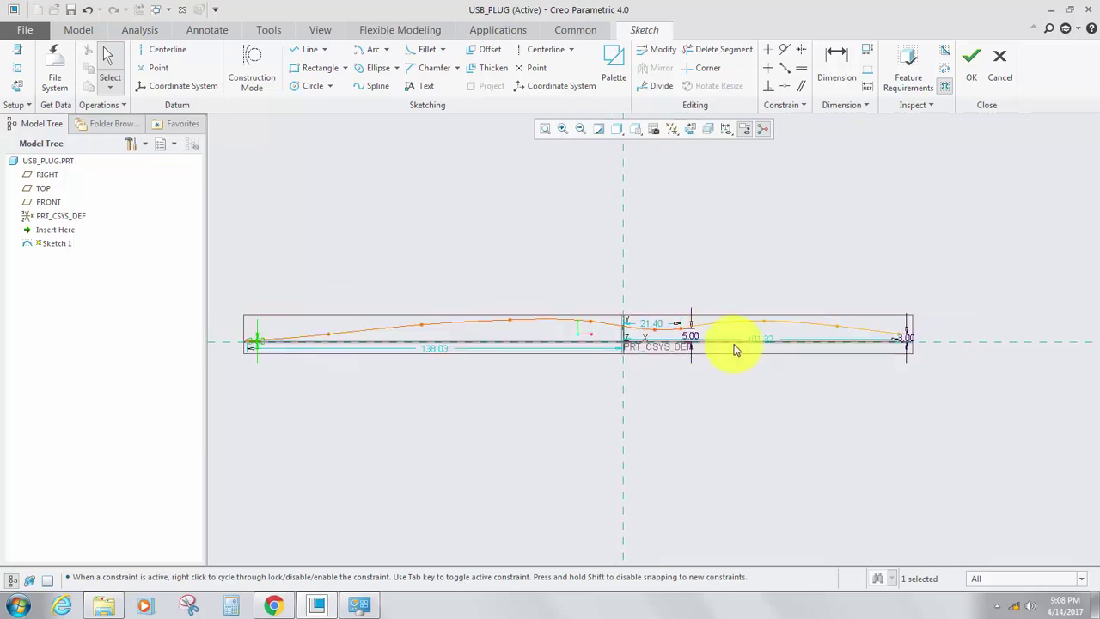
pyautogui.scroll(-2, 732, 346)
pyautogui.click(831, 73)
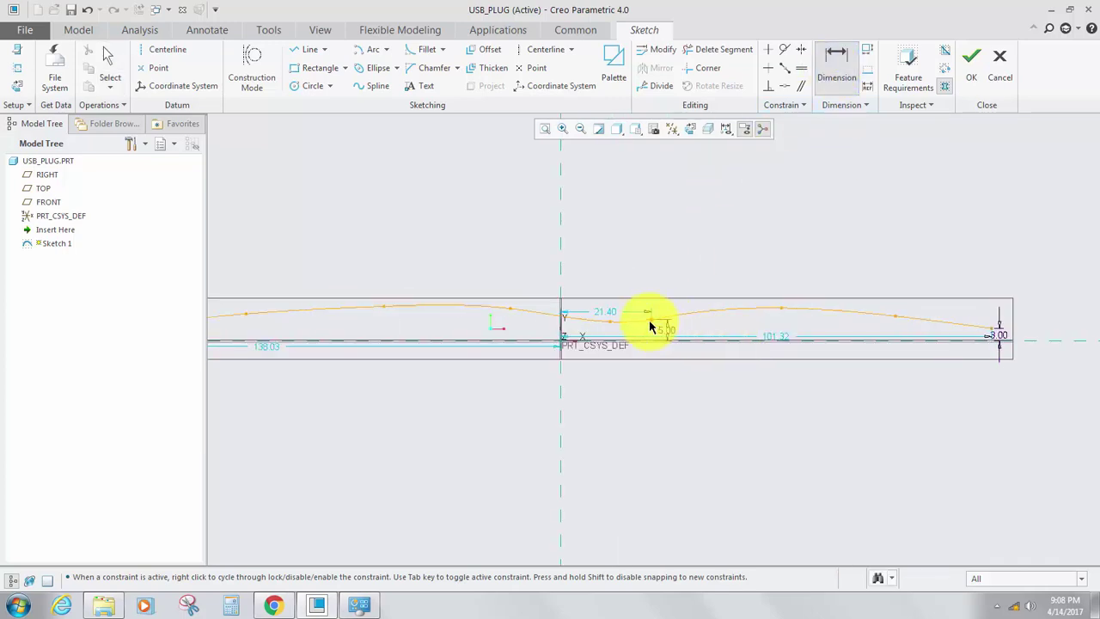
pyautogui.click(650, 321)
pyautogui.click(996, 333)
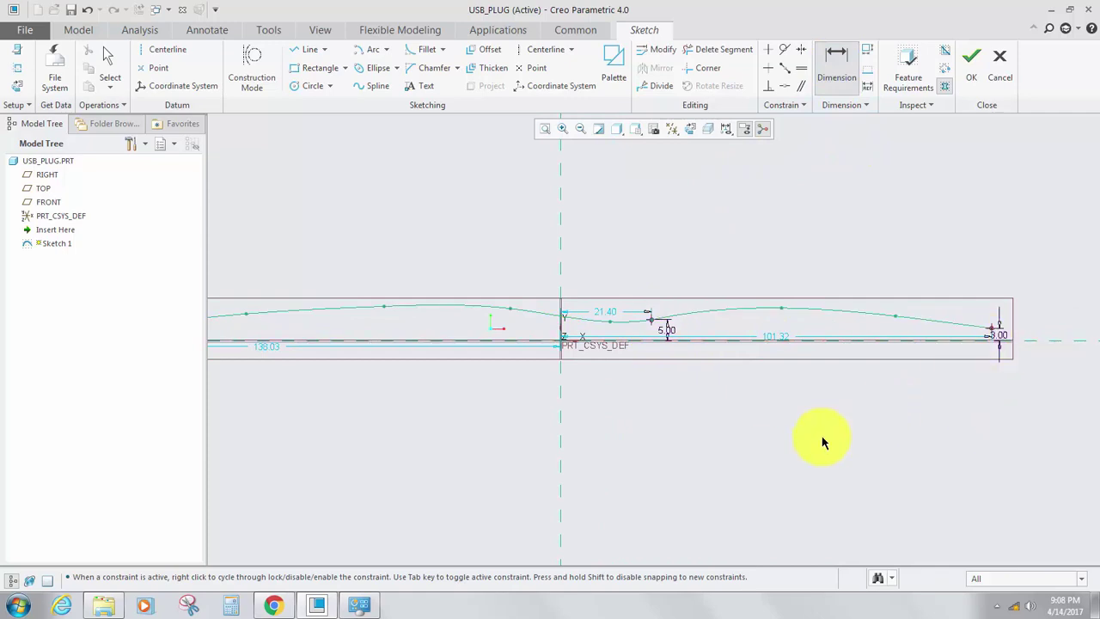
pyautogui.middleClick(820, 438)
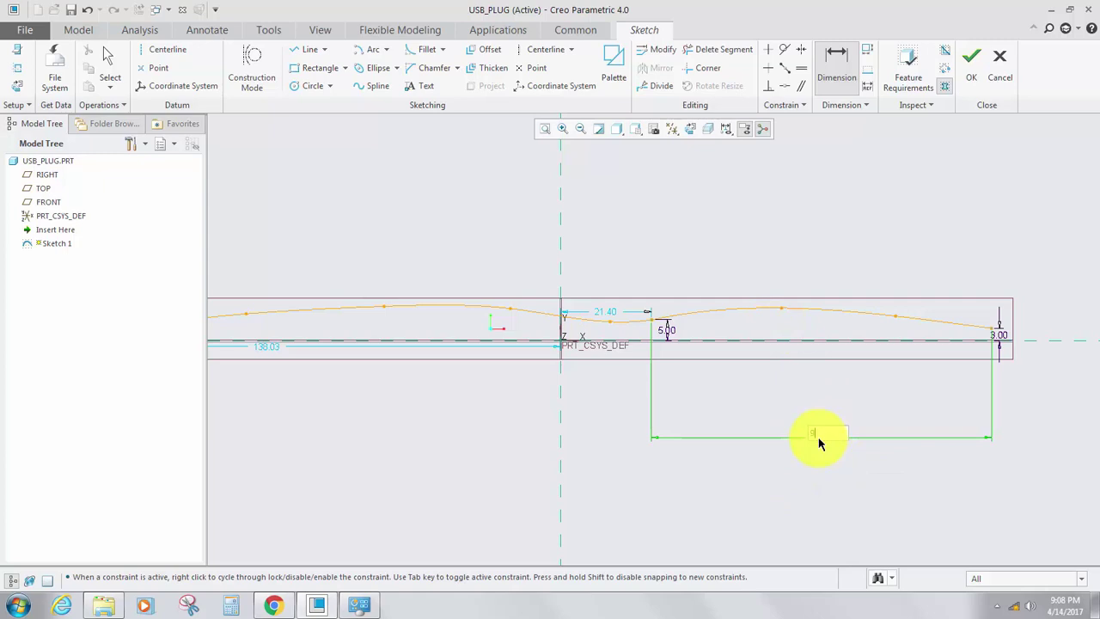
pyautogui.write('9.5')
pyautogui.press('Return')
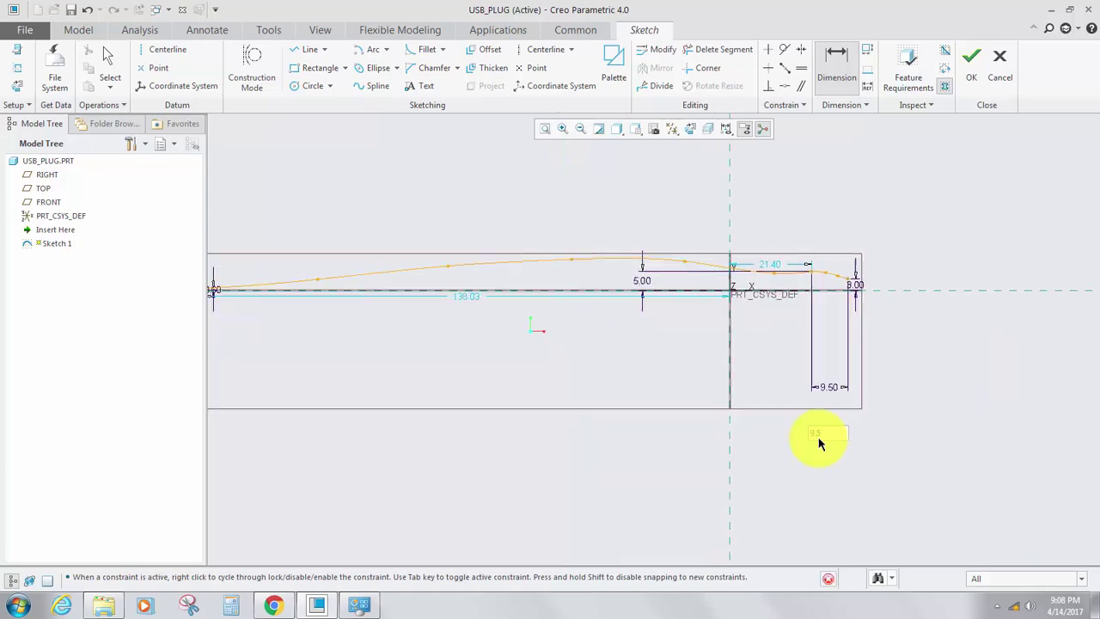
# Add a 54 mm overall horizontal dimension between the outer endpoints of the two splines.
pyautogui.scroll(3, 847, 320)
pyautogui.scroll(-1, 847, 320)
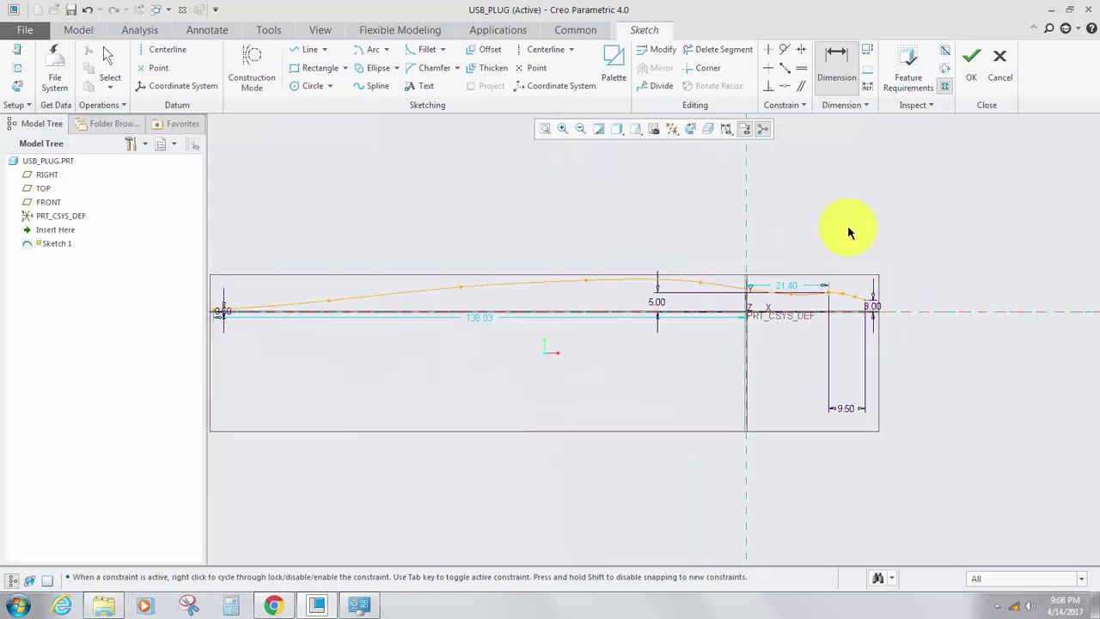
pyautogui.scroll(3, 870, 305)
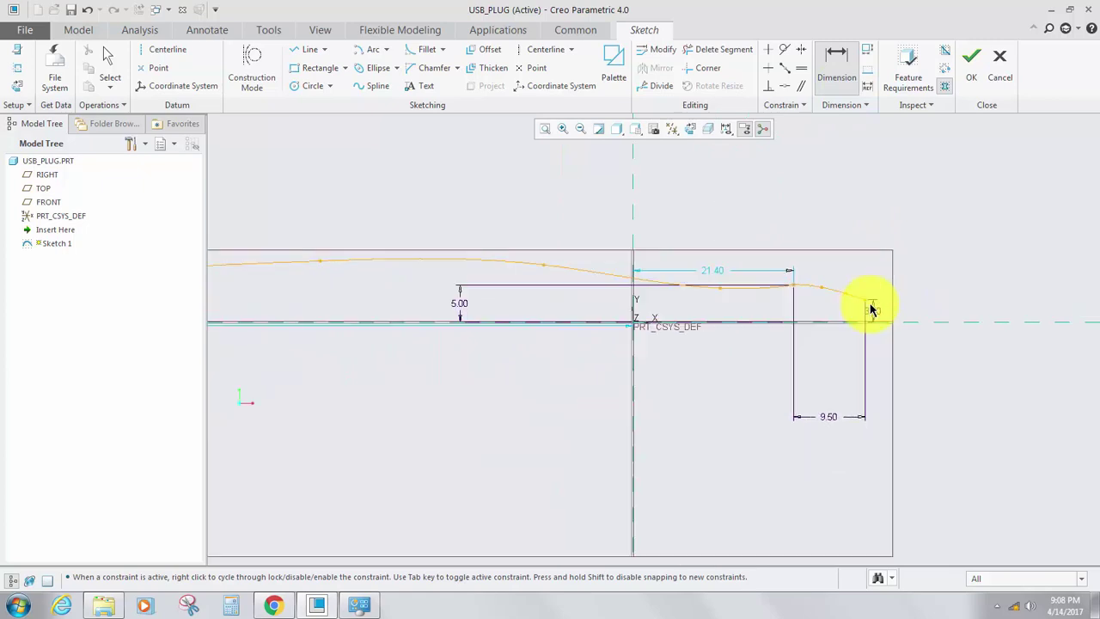
pyautogui.scroll(-2, 1056, 335)
pyautogui.scroll(2, 405, 312)
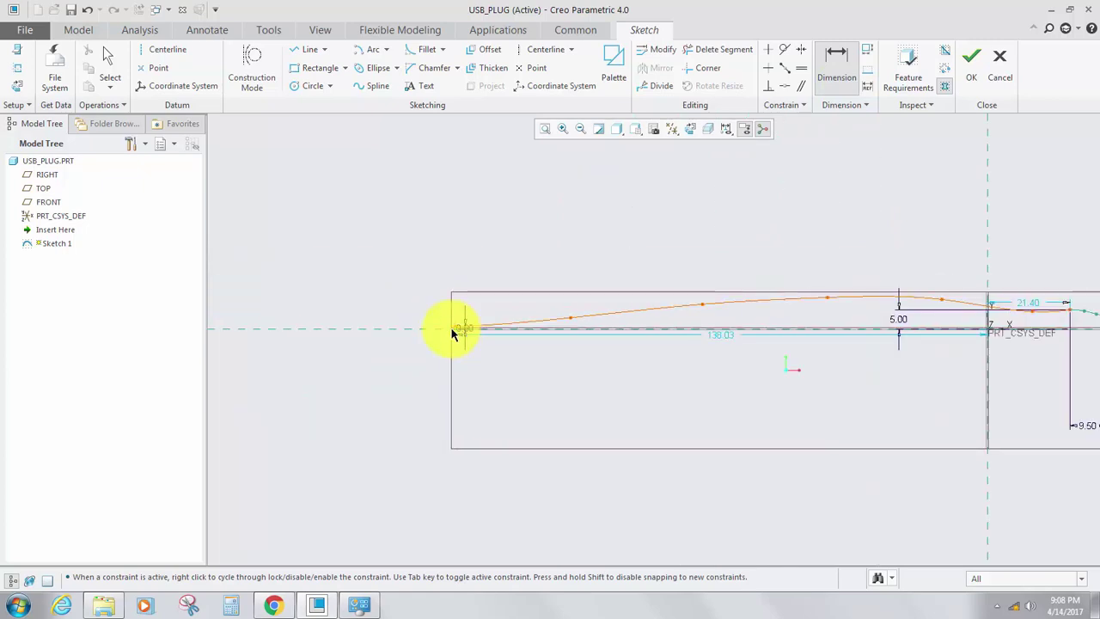
pyautogui.scroll(4, 454, 330)
pyautogui.scroll(-3, 462, 283)
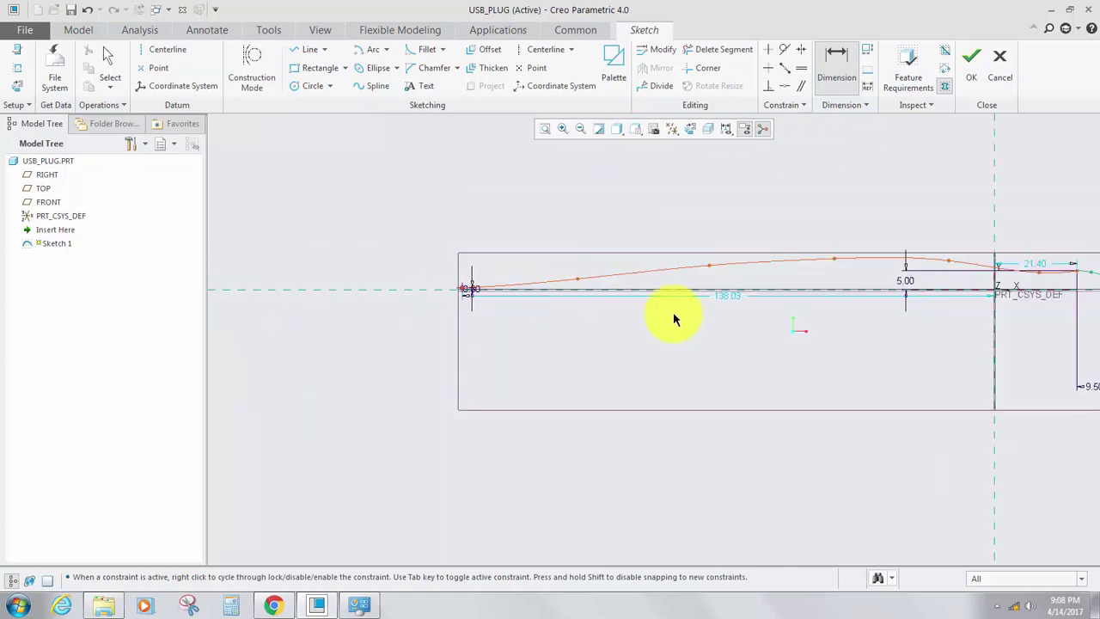
pyautogui.scroll(1, 710, 322)
pyautogui.scroll(-1, 709, 321)
pyautogui.scroll(1, 953, 348)
pyautogui.middleClick(757, 401)
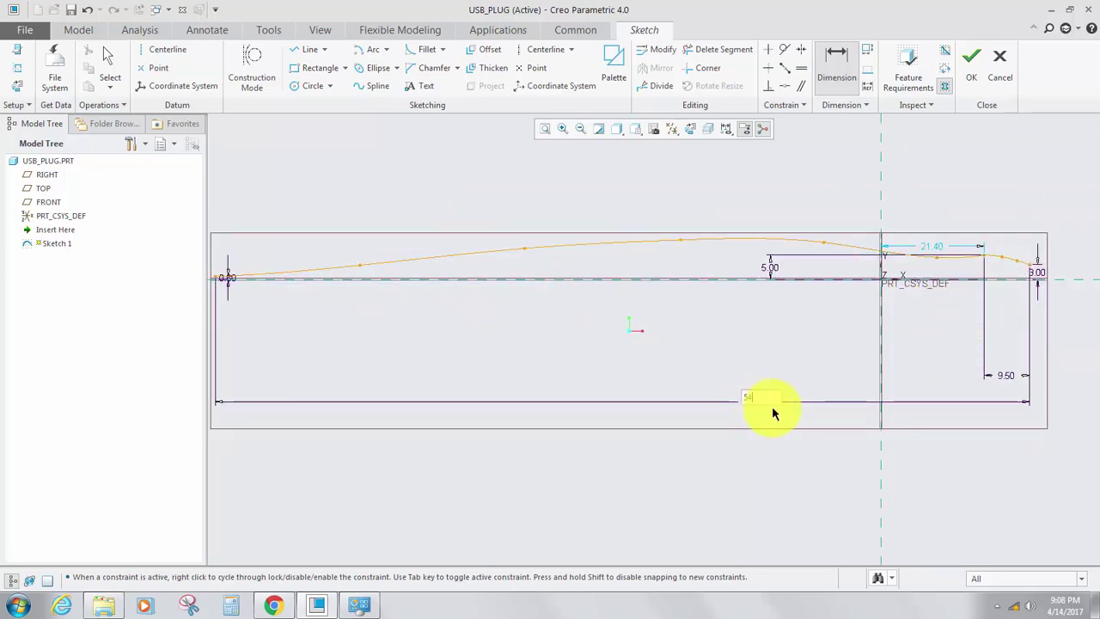
pyautogui.press('Return')
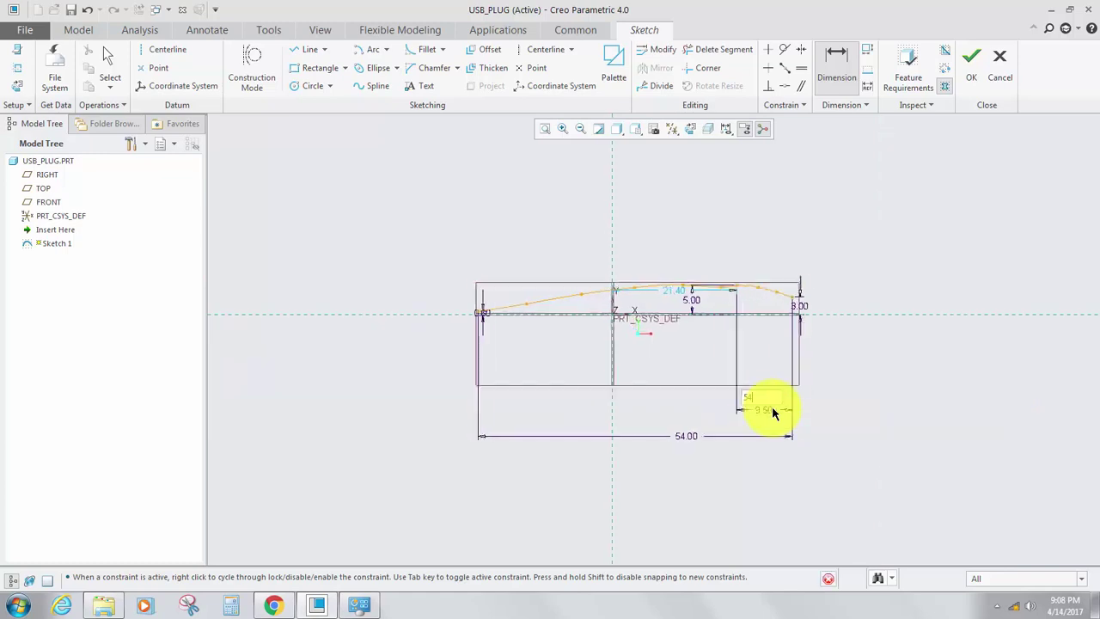
# Set the overall horizontal length of the spline profile to 55 mm.
pyautogui.doubleClick(718, 437)
pyautogui.write('55')
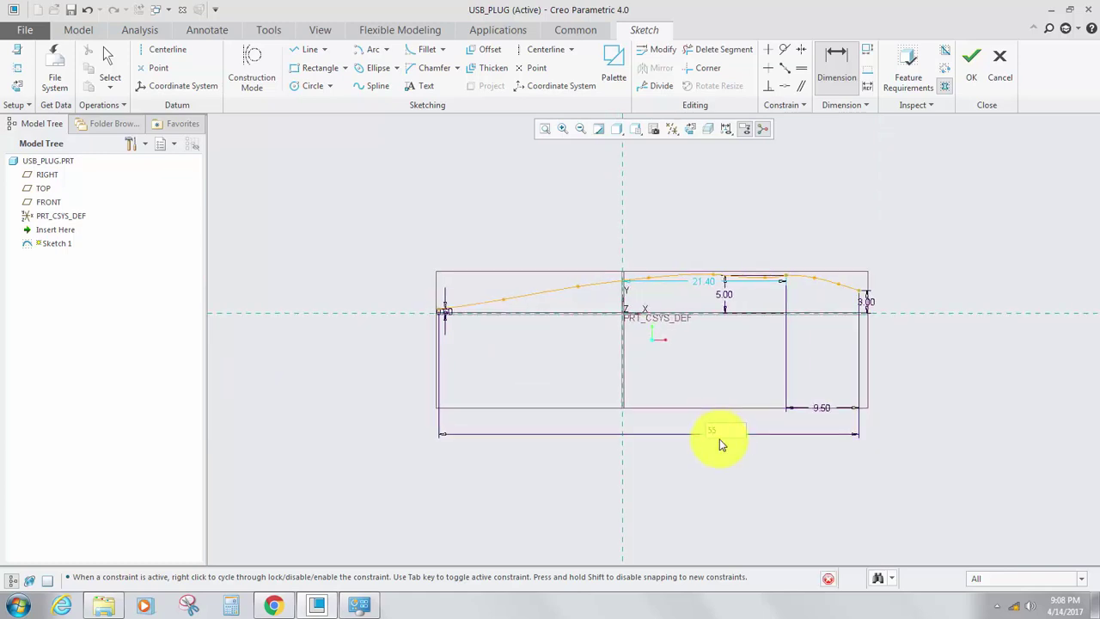
pyautogui.press('Return')
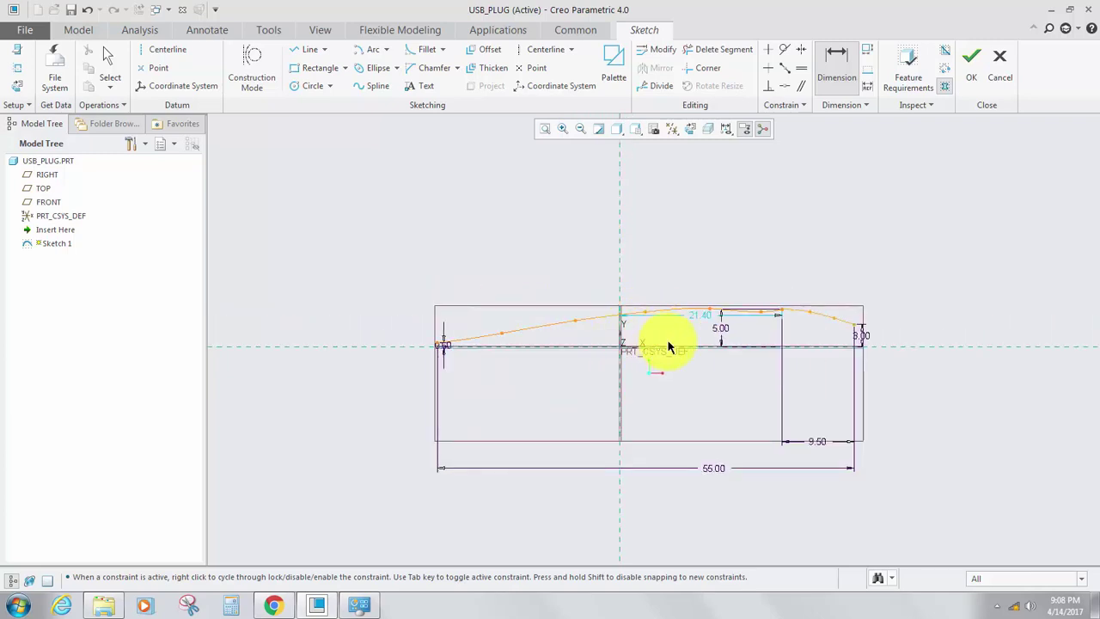
# Edit the second spline, raising its interpolation point nearest the junction to about the junction's height to flatten the dip.
pyautogui.scroll(1, 648, 342)
pyautogui.scroll(-2, 696, 337)
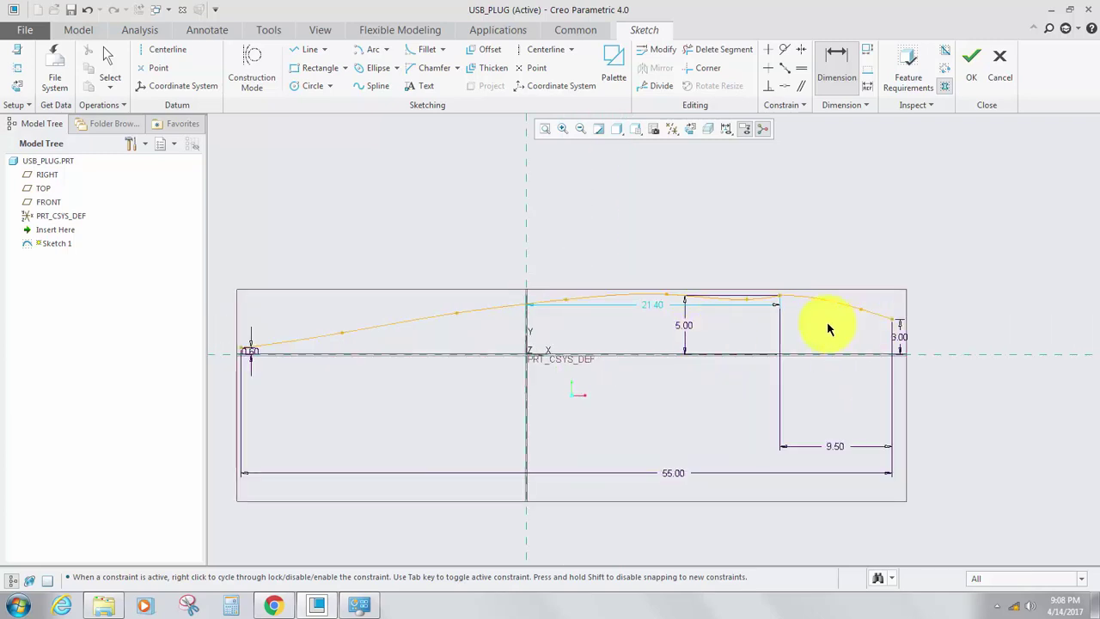
pyautogui.scroll(-1, 828, 327)
pyautogui.scroll(-1, 666, 292)
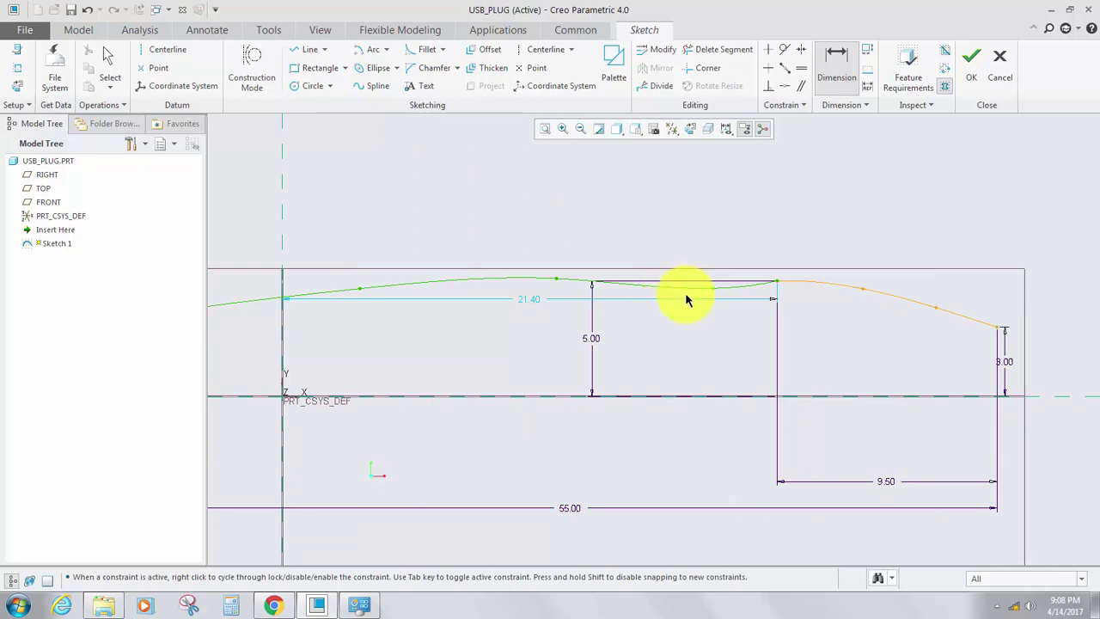
pyautogui.click(109, 59)
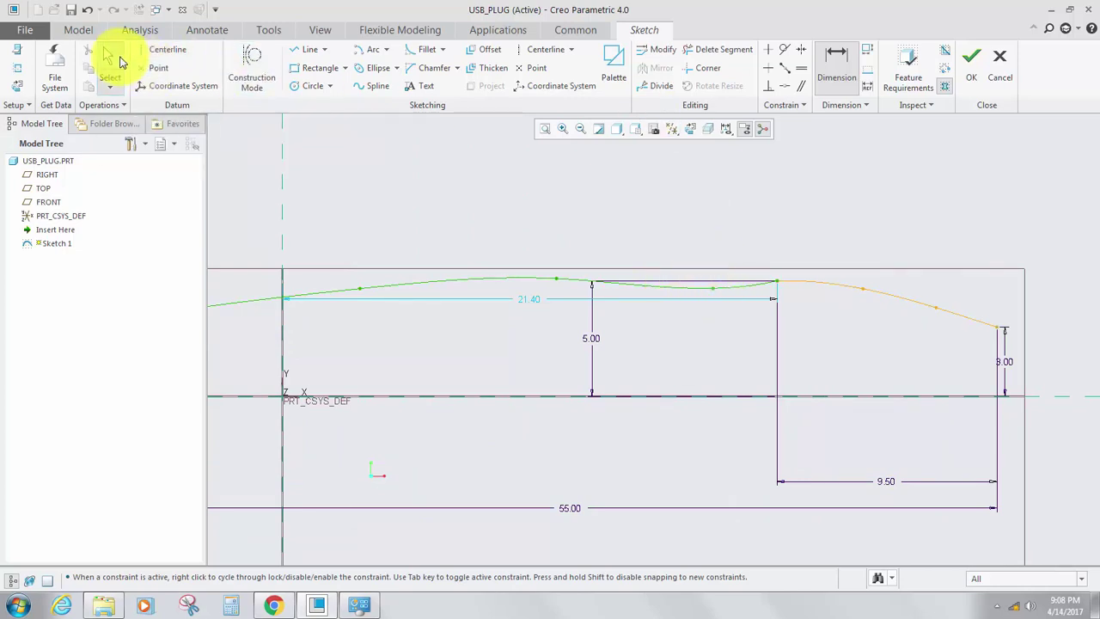
pyautogui.doubleClick(720, 293)
pyautogui.scroll(-2, 718, 294)
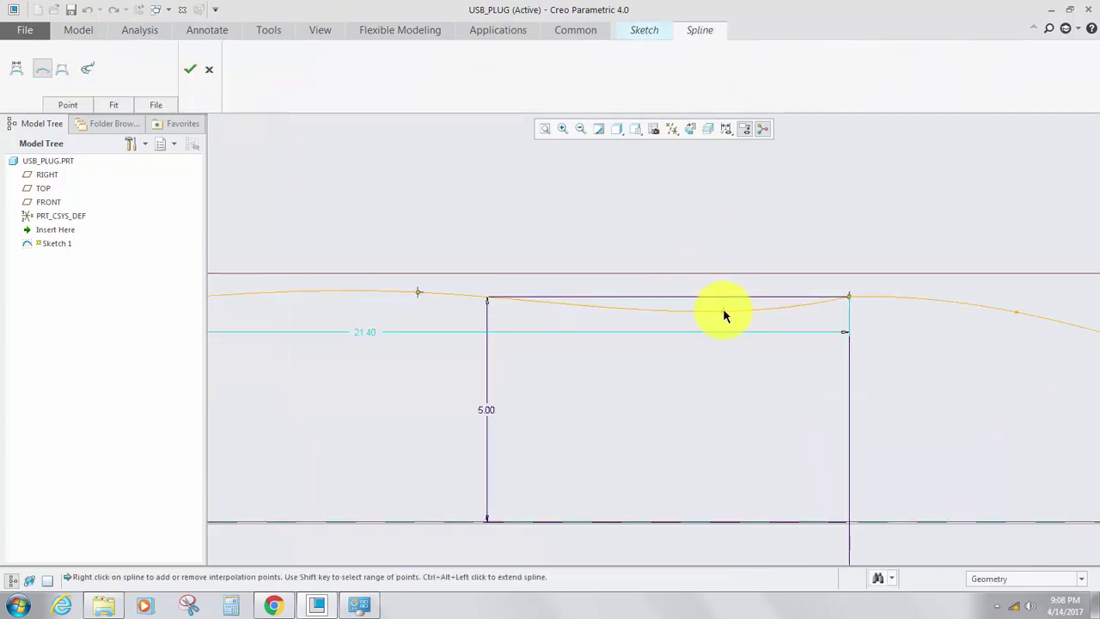
pyautogui.moveTo(722, 307); pyautogui.dragTo(724, 298)
# Show the second spline's control polygon, lower the control point nearest the junction slightly, and accept the spline edit.
pyautogui.click(61, 70)
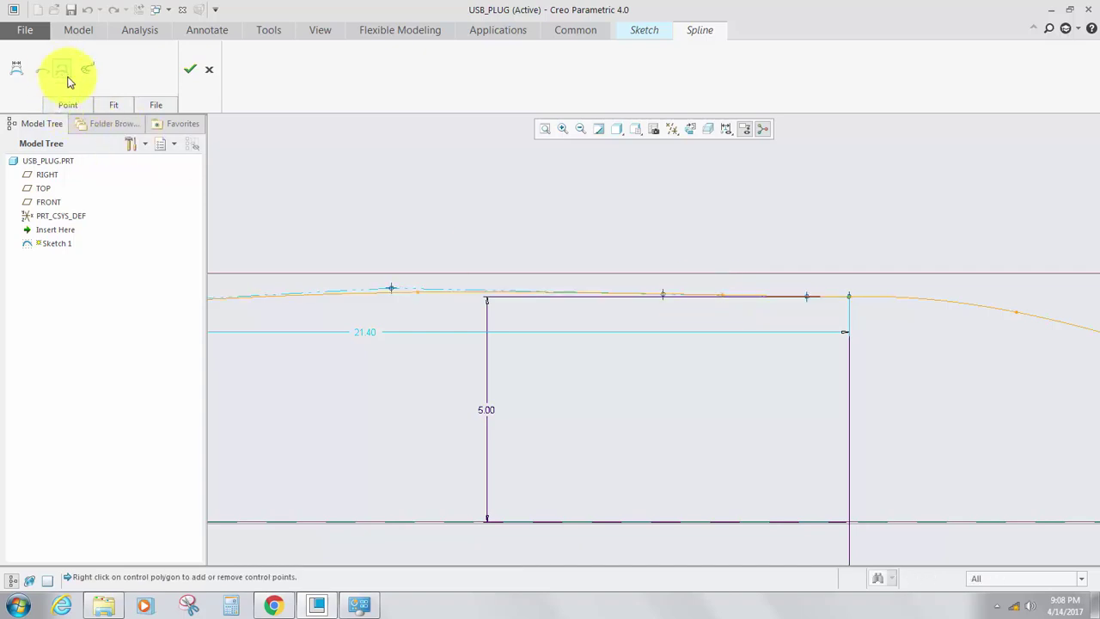
pyautogui.scroll(-2, 724, 298)
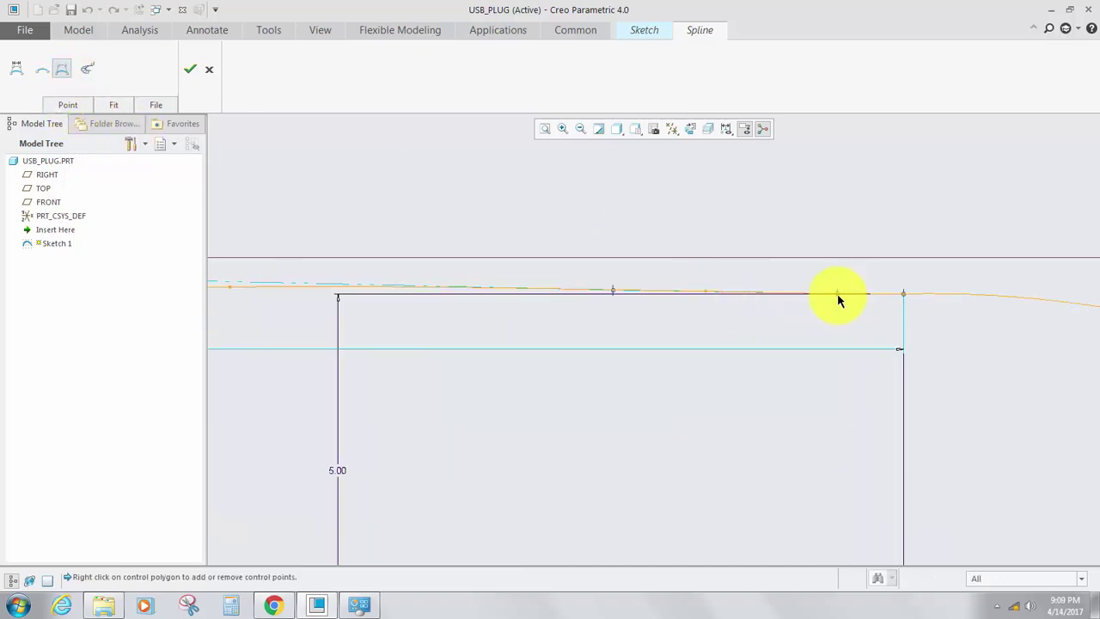
pyautogui.moveTo(838, 295); pyautogui.dragTo(837, 307)
pyautogui.scroll(2, 756, 304)
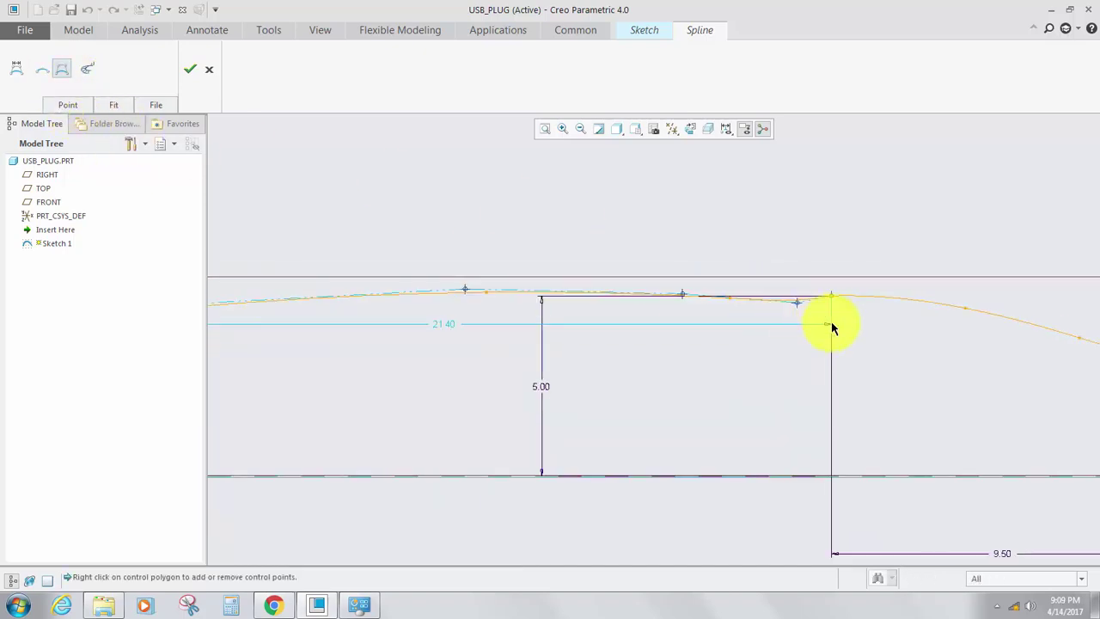
pyautogui.scroll(4, 709, 313)
pyautogui.scroll(-1, 498, 322)
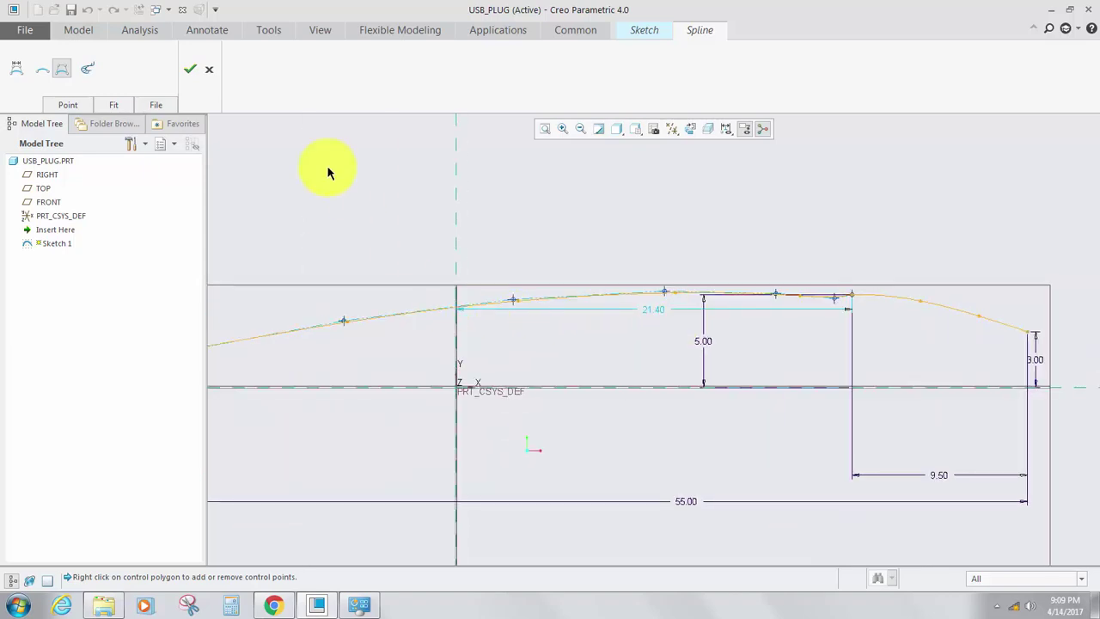
pyautogui.scroll(2, 467, 339)
pyautogui.scroll(-4, 356, 351)
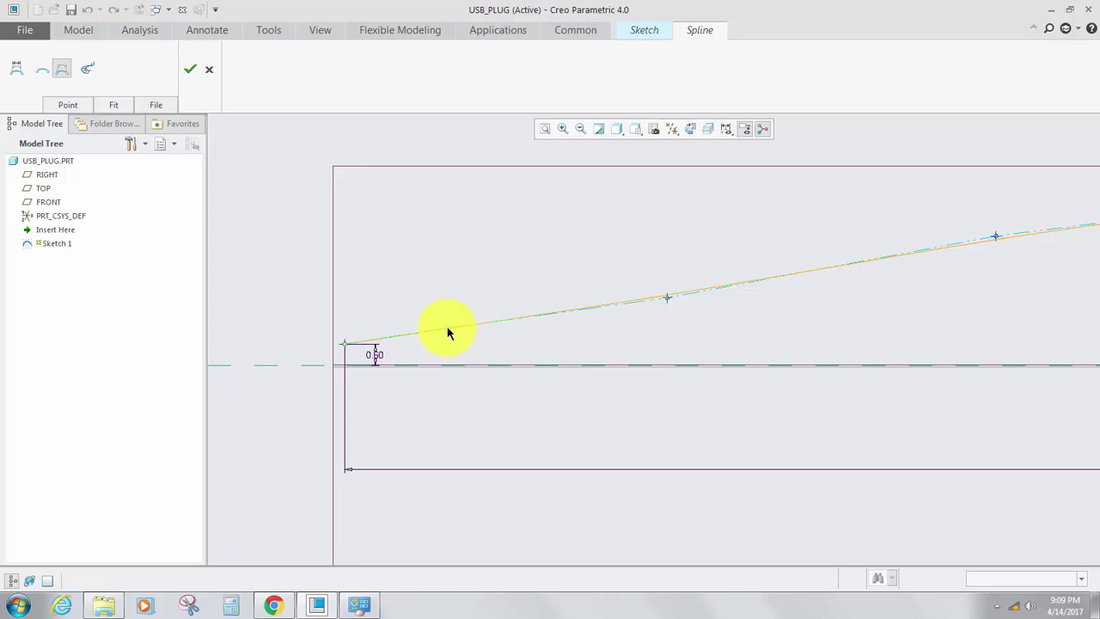
pyautogui.scroll(4, 438, 331)
pyautogui.scroll(-3, 653, 301)
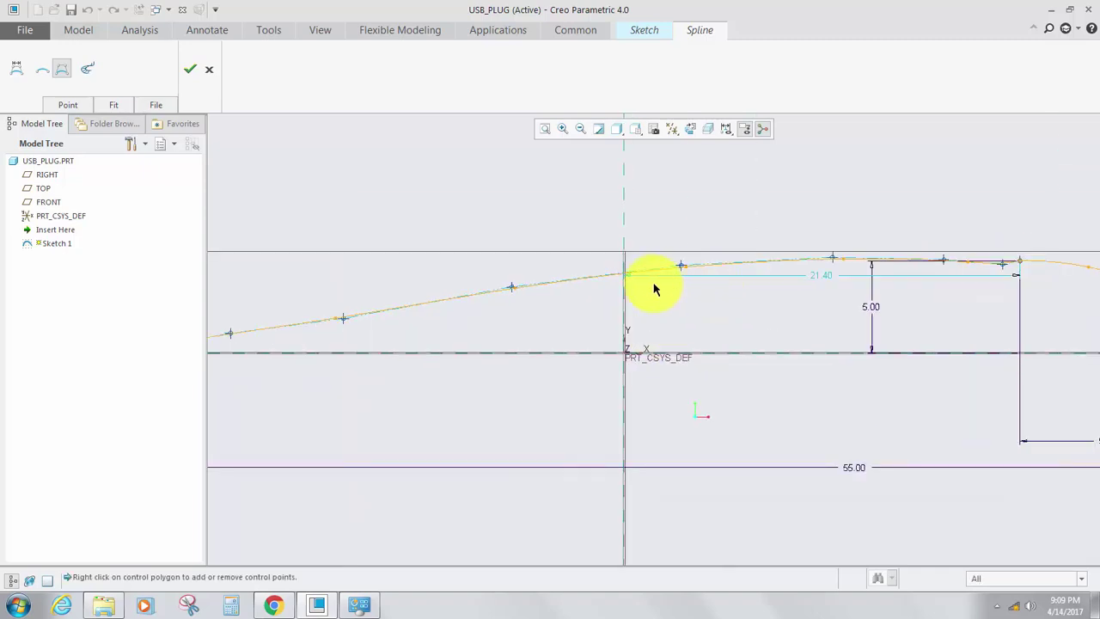
pyautogui.click(190, 69)
# Edit the first spline by its control polygon, lowering the control point beside the junction slightly, and accept the edit.
pyautogui.scroll(3, 326, 246)
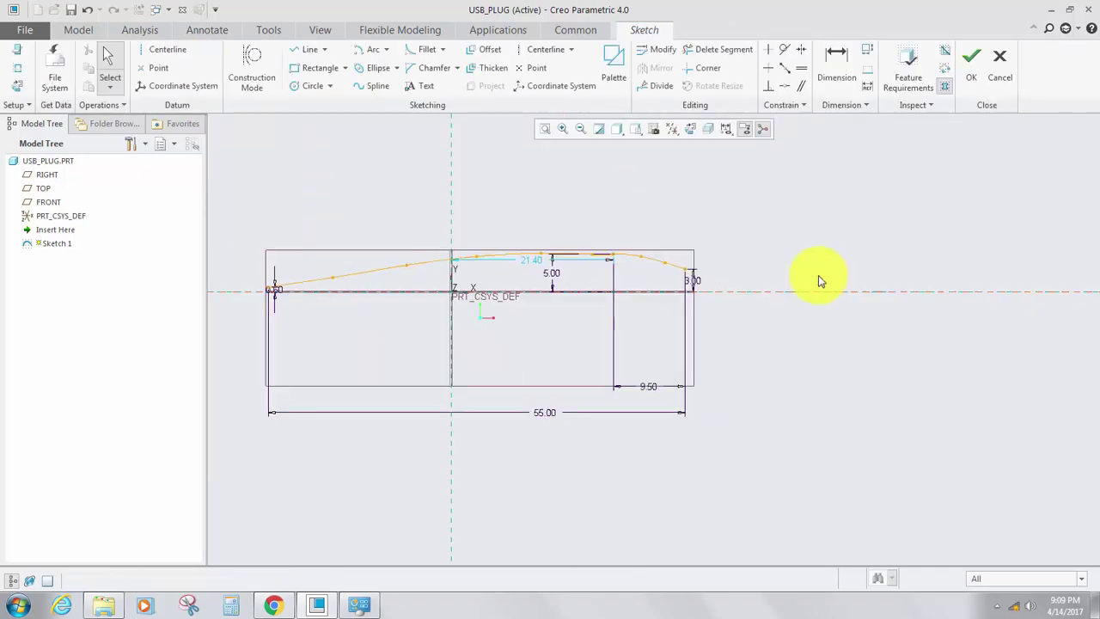
pyautogui.scroll(-4, 592, 267)
pyautogui.scroll(2, 581, 294)
pyautogui.scroll(-3, 525, 283)
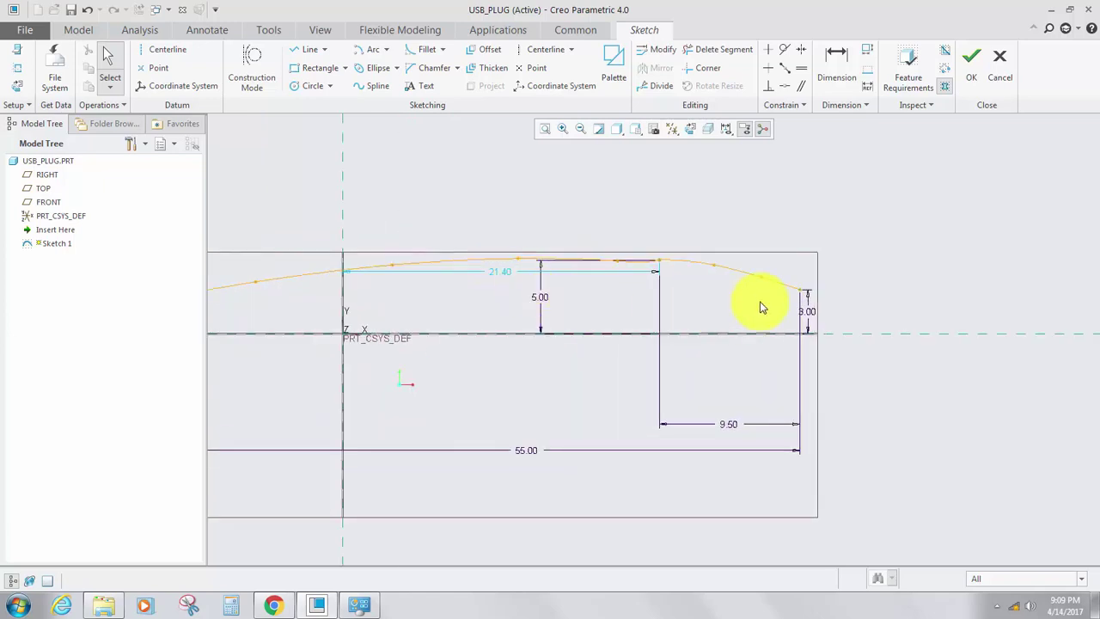
pyautogui.scroll(-1, 727, 288)
pyautogui.scroll(-1, 726, 287)
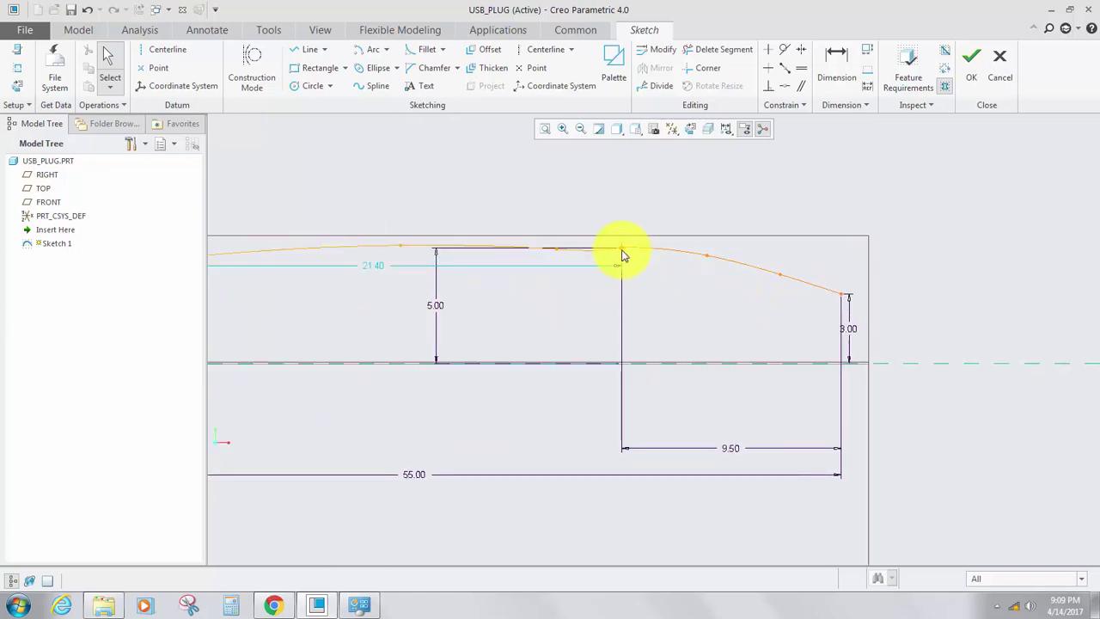
pyautogui.doubleClick(666, 254)
pyautogui.scroll(-2, 614, 253)
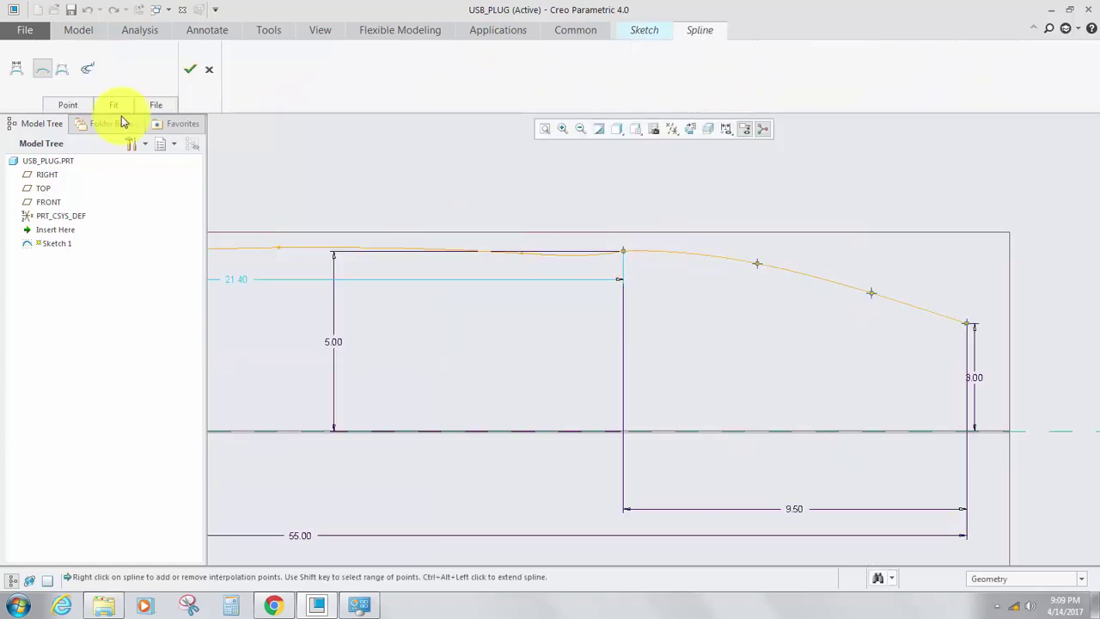
pyautogui.click(61, 69)
pyautogui.scroll(-2, 676, 285)
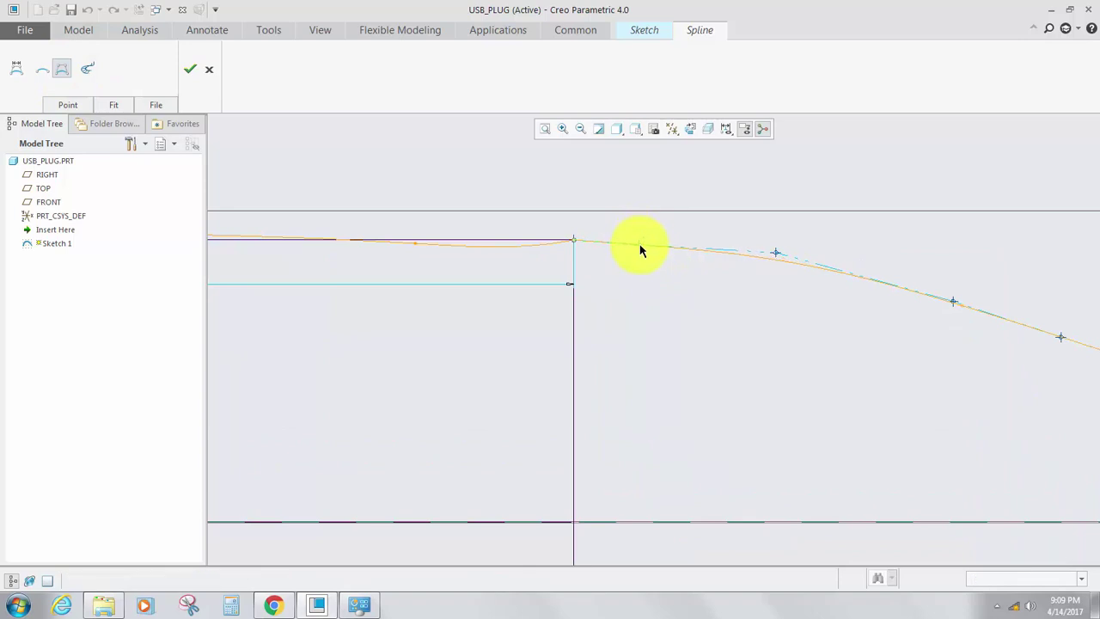
pyautogui.rightClick(637, 251)
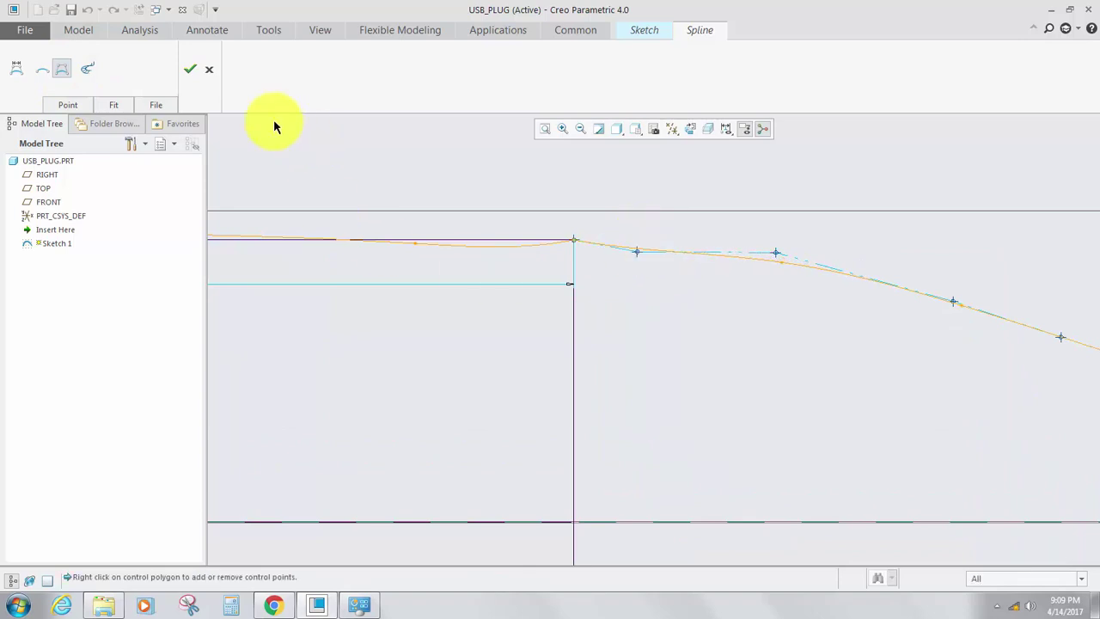
pyautogui.click(191, 70)
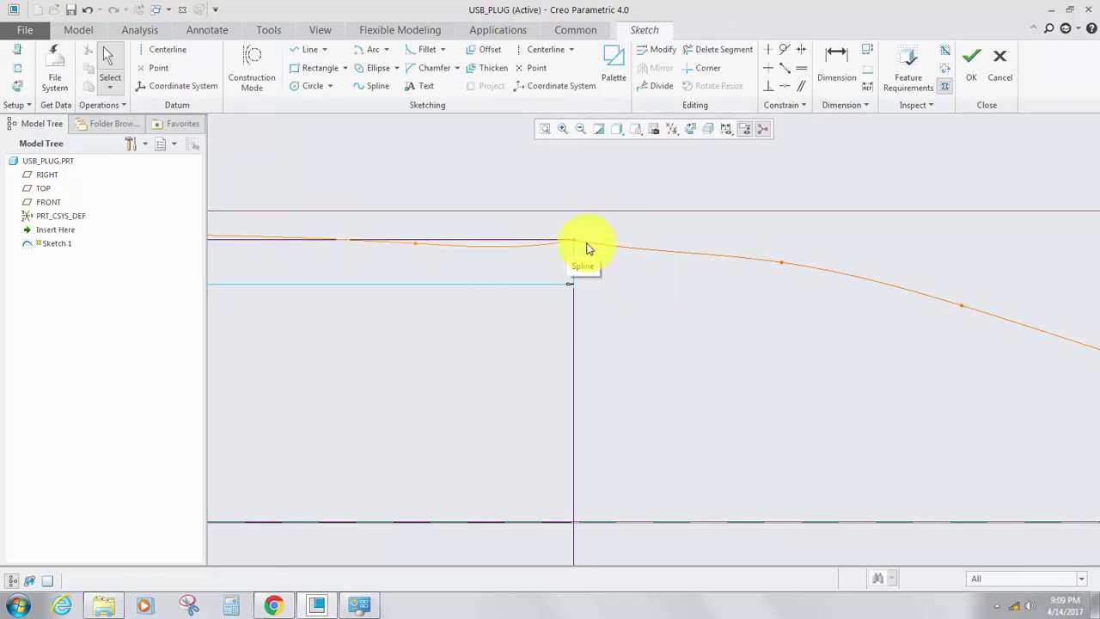
# Reopen the second spline's control polygon, raise the control point nearest the junction slightly, and accept the edit.
pyautogui.doubleClick(523, 250)
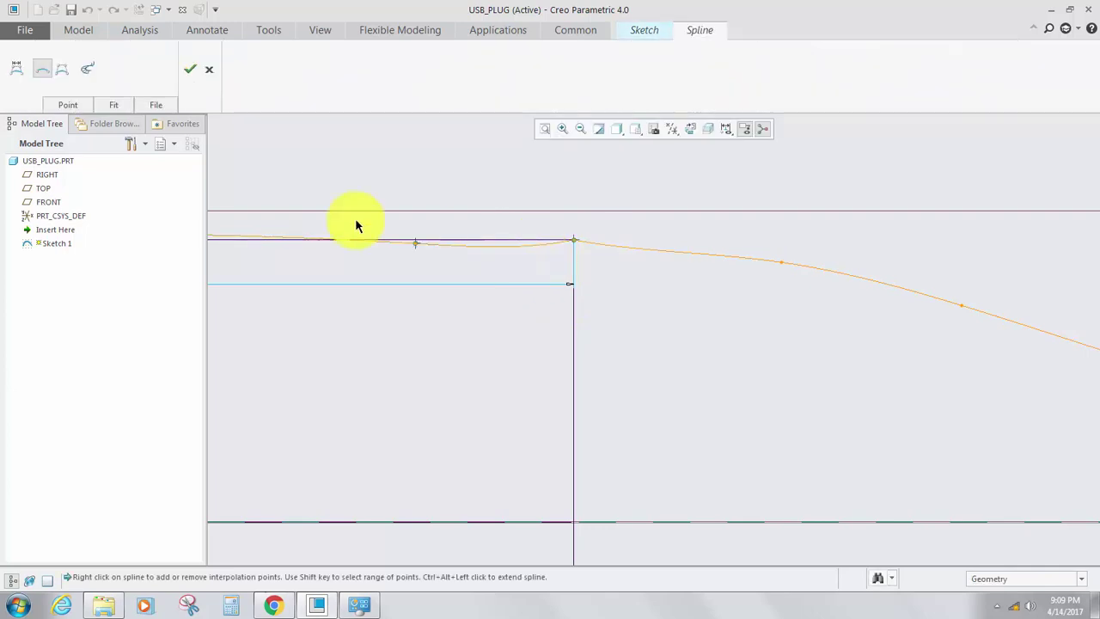
pyautogui.scroll(2, 458, 228)
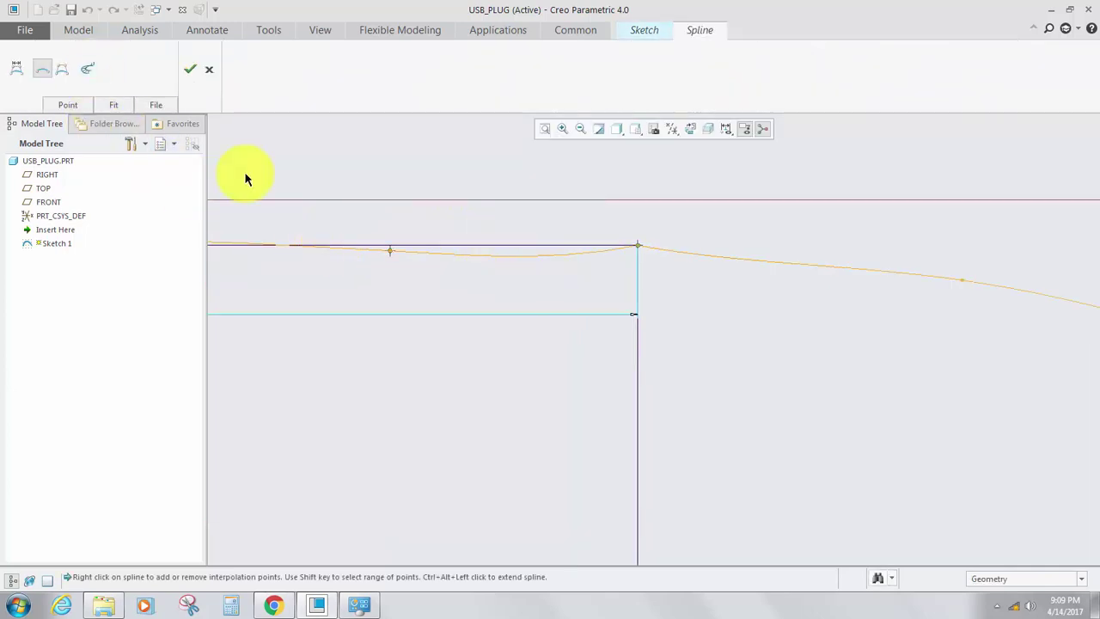
pyautogui.click(62, 69)
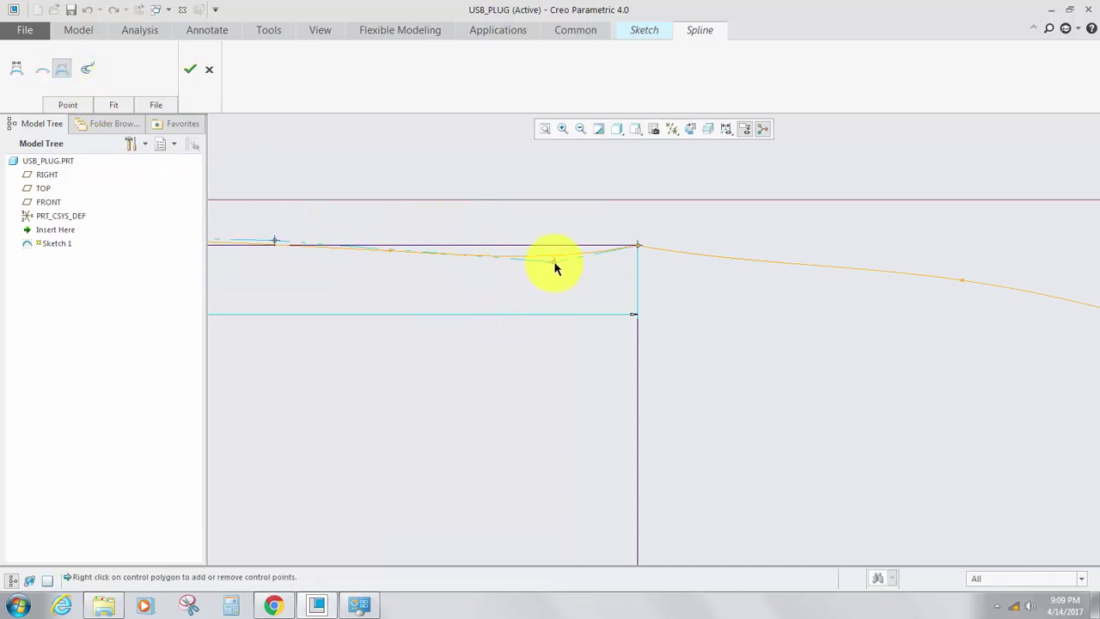
pyautogui.moveTo(555, 262); pyautogui.dragTo(552, 256)
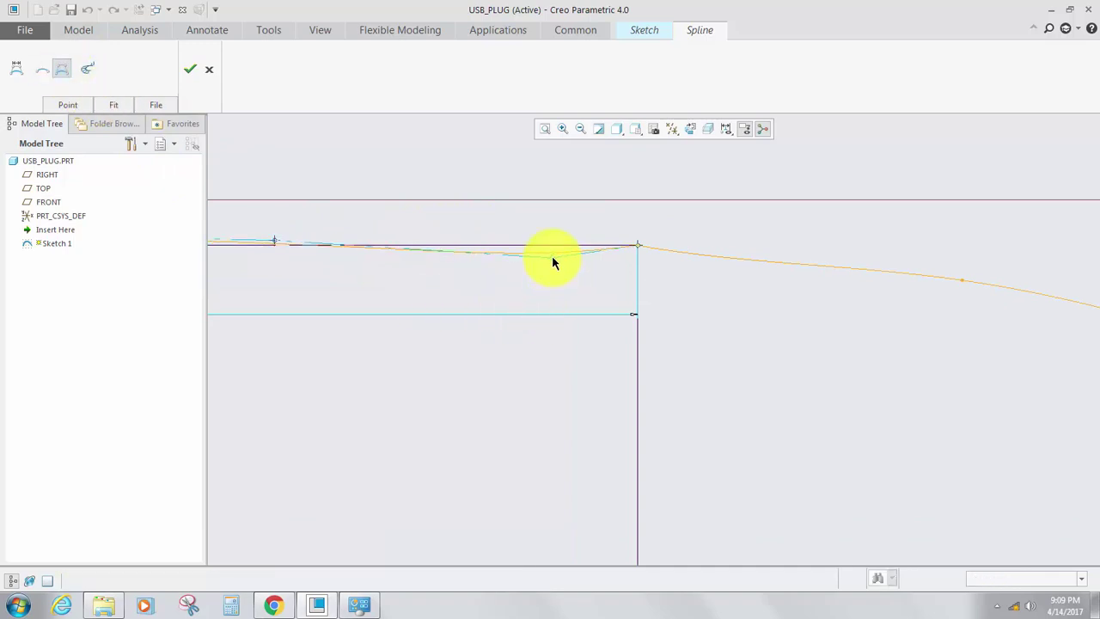
pyautogui.click(190, 68)
pyautogui.scroll(5, 694, 265)
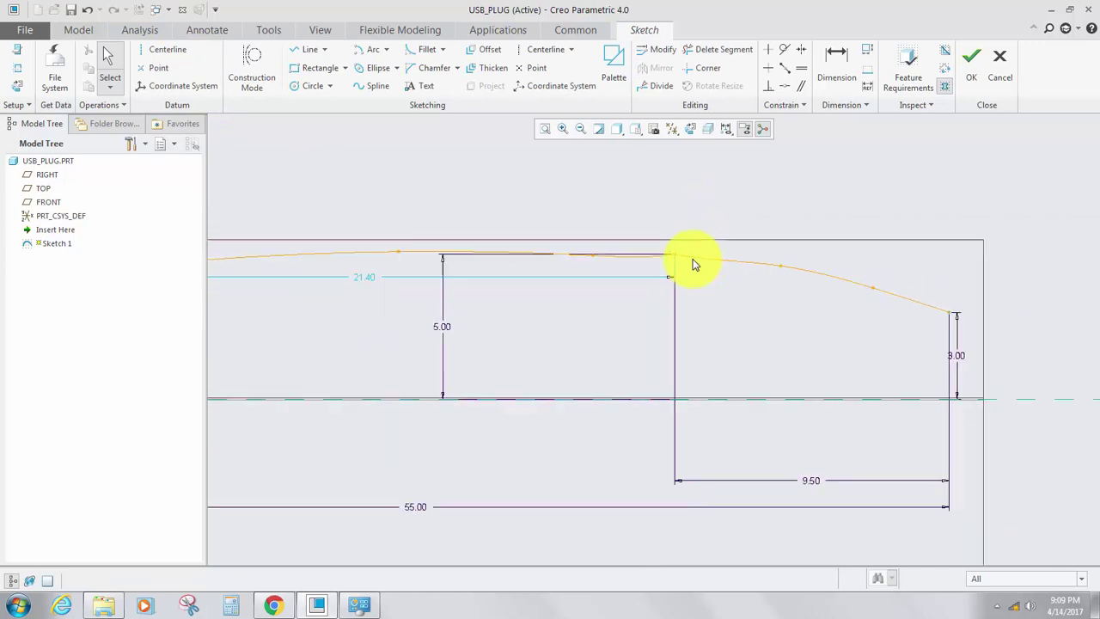
# Dimension the distance from the vertical reference to the profile's outer end beside the 3.00 height and set it to 27.
pyautogui.scroll(-4, 816, 305)
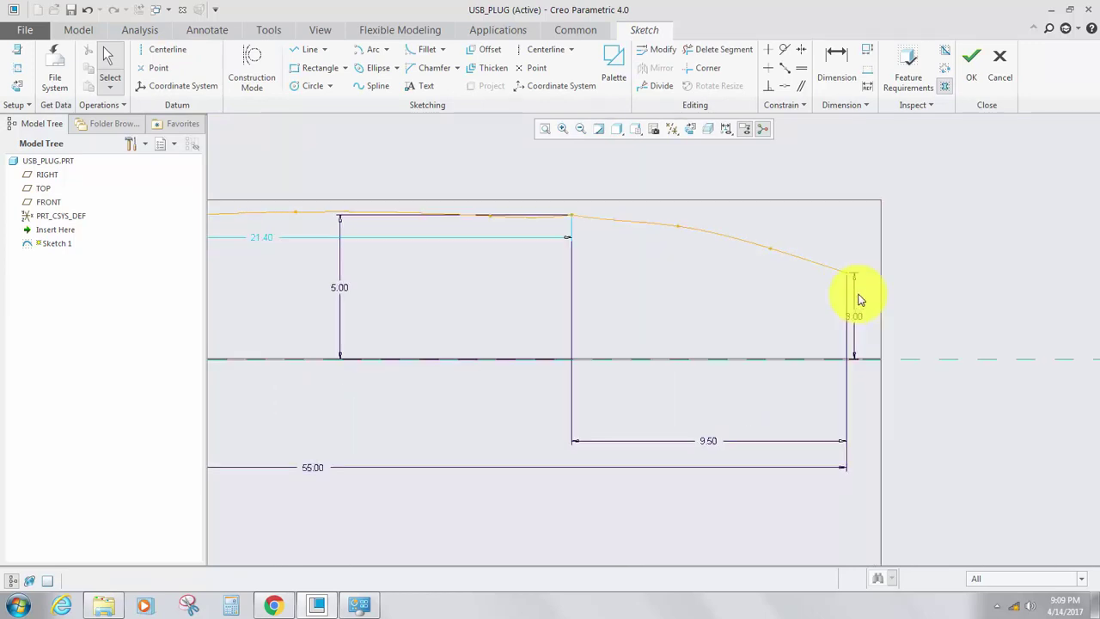
pyautogui.scroll(4, 860, 300)
pyautogui.scroll(1, 712, 299)
pyautogui.scroll(-1, 700, 297)
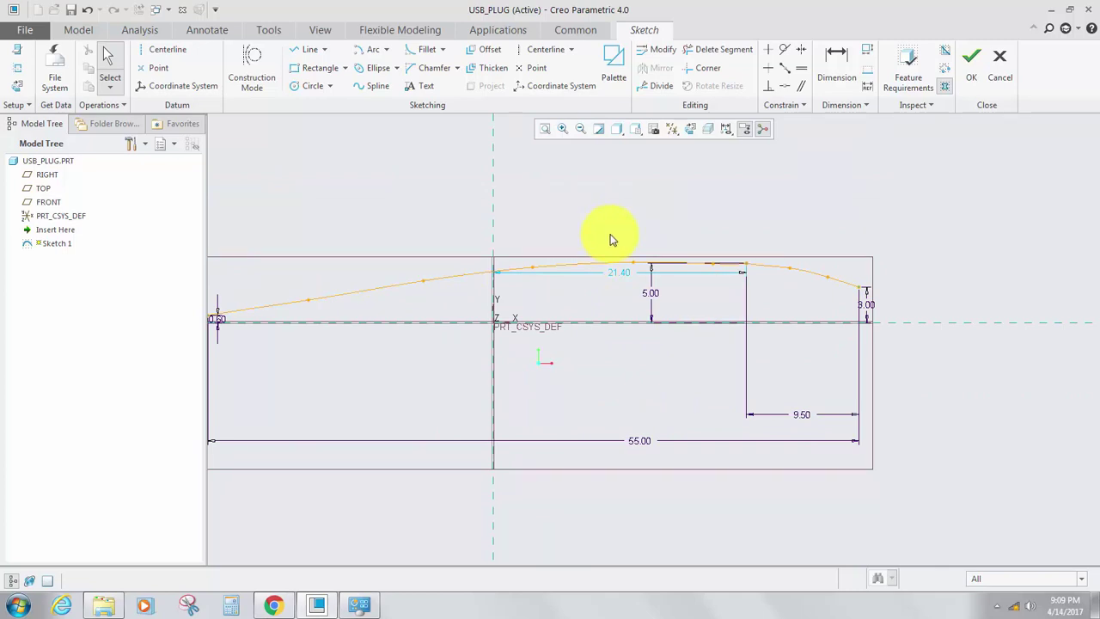
pyautogui.scroll(2, 575, 253)
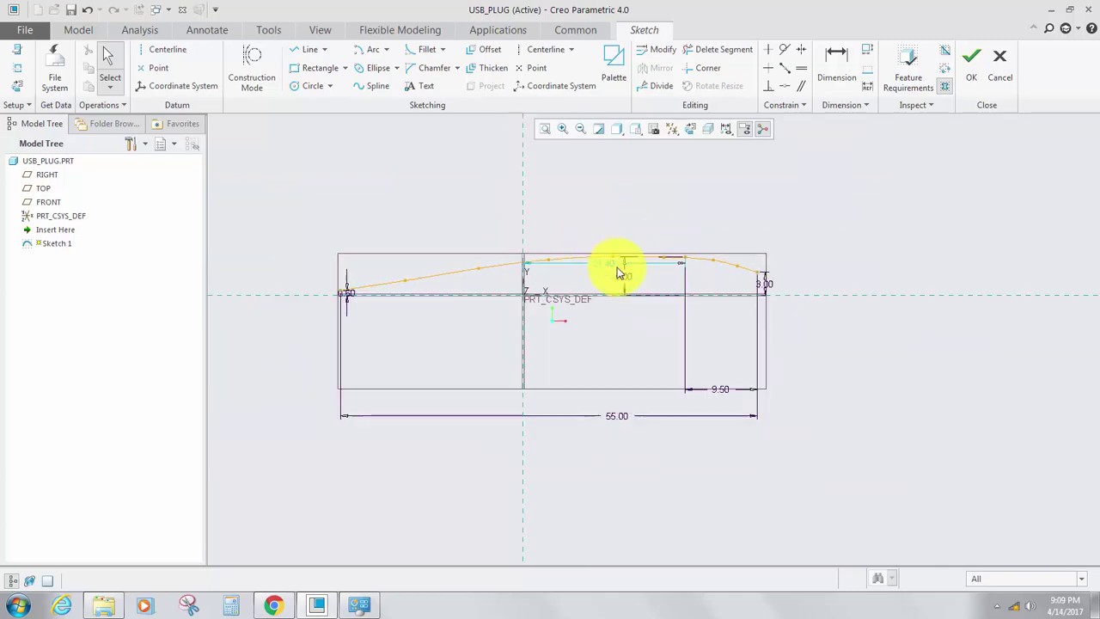
pyautogui.scroll(-2, 616, 273)
pyautogui.click(838, 75)
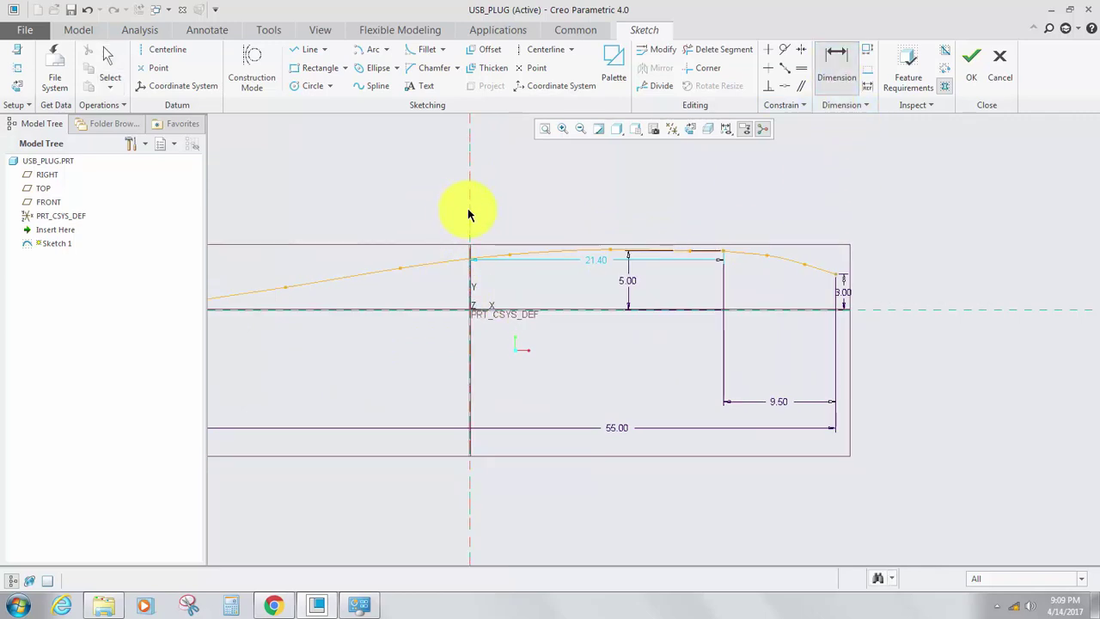
pyautogui.click(834, 282)
pyautogui.middleClick(656, 501)
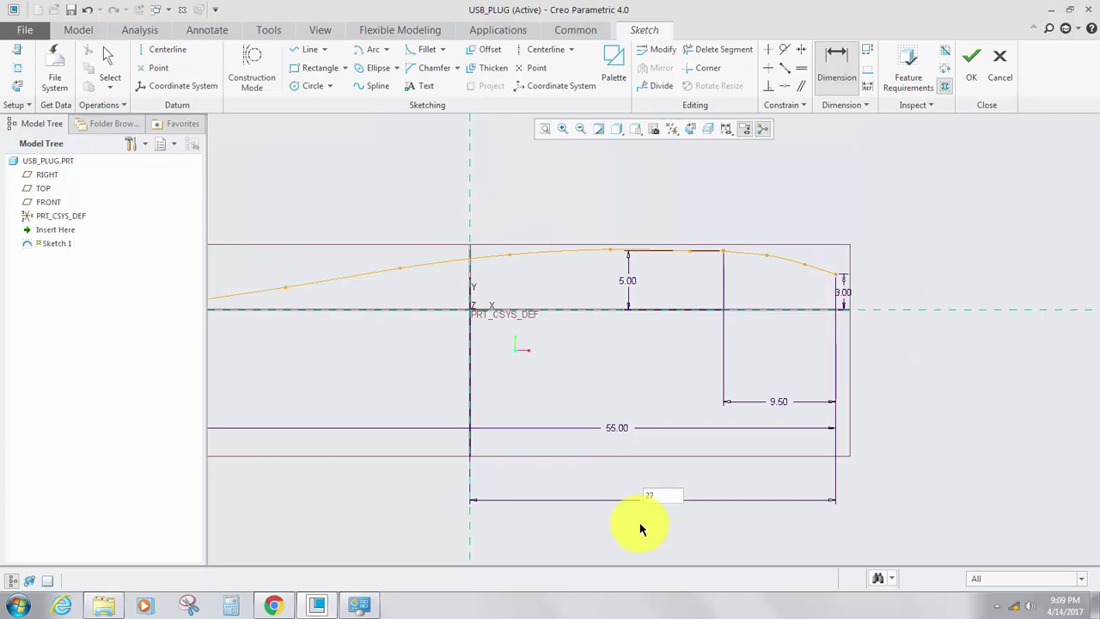
pyautogui.write('27')
pyautogui.press('Return')
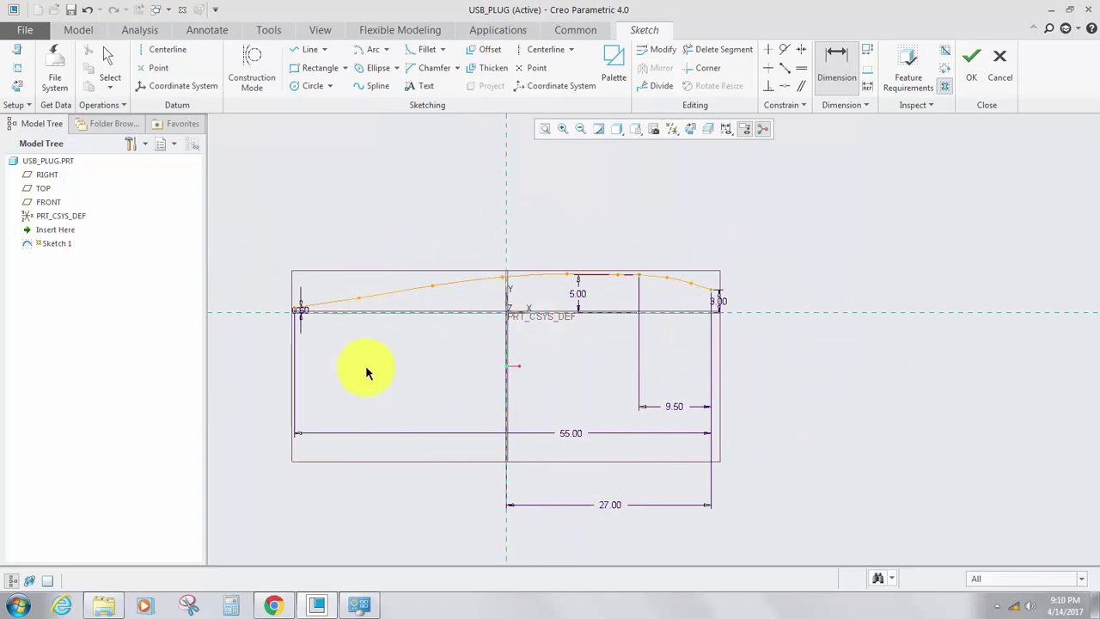
# Edit the longer spline by its control polygon, raising the control point beside the vertical reference slightly, and accept the edit.
pyautogui.scroll(5, 536, 269)
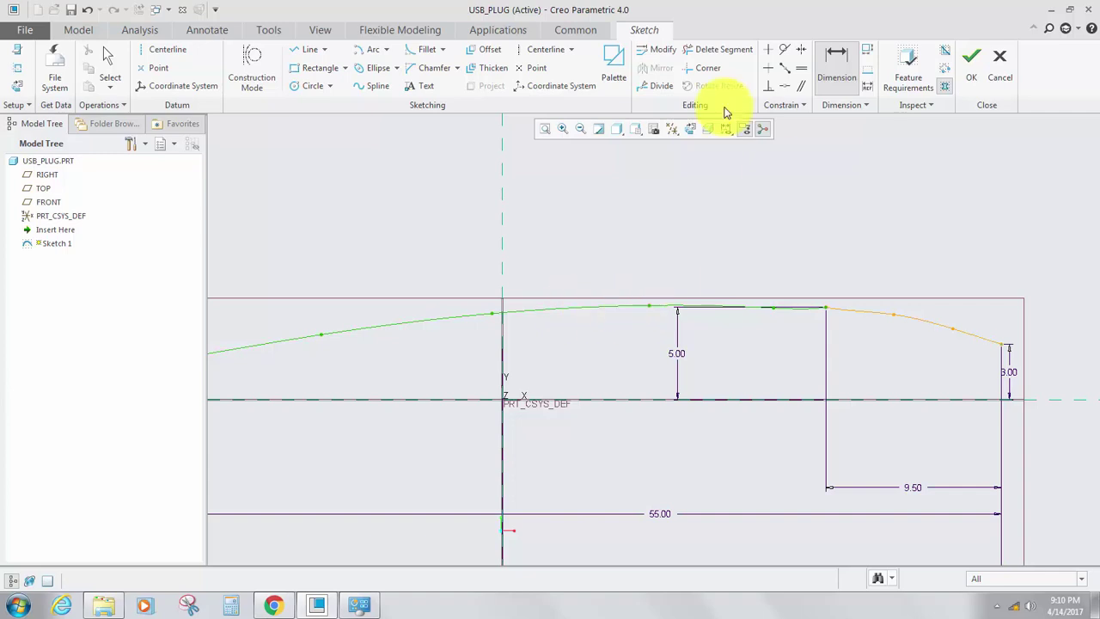
pyautogui.click(105, 58)
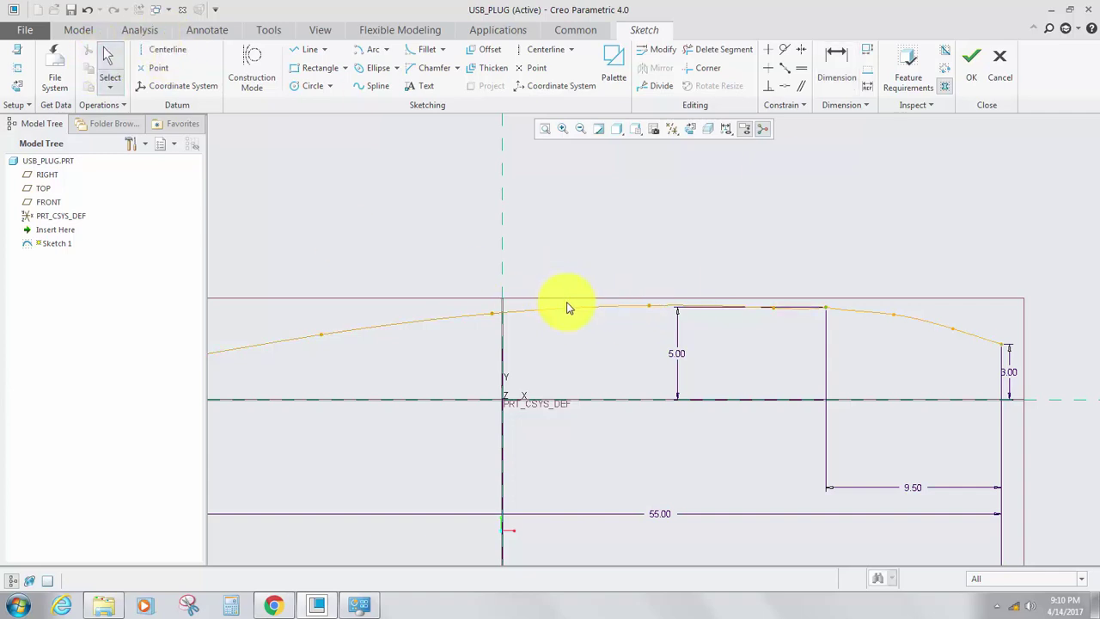
pyautogui.doubleClick(569, 308)
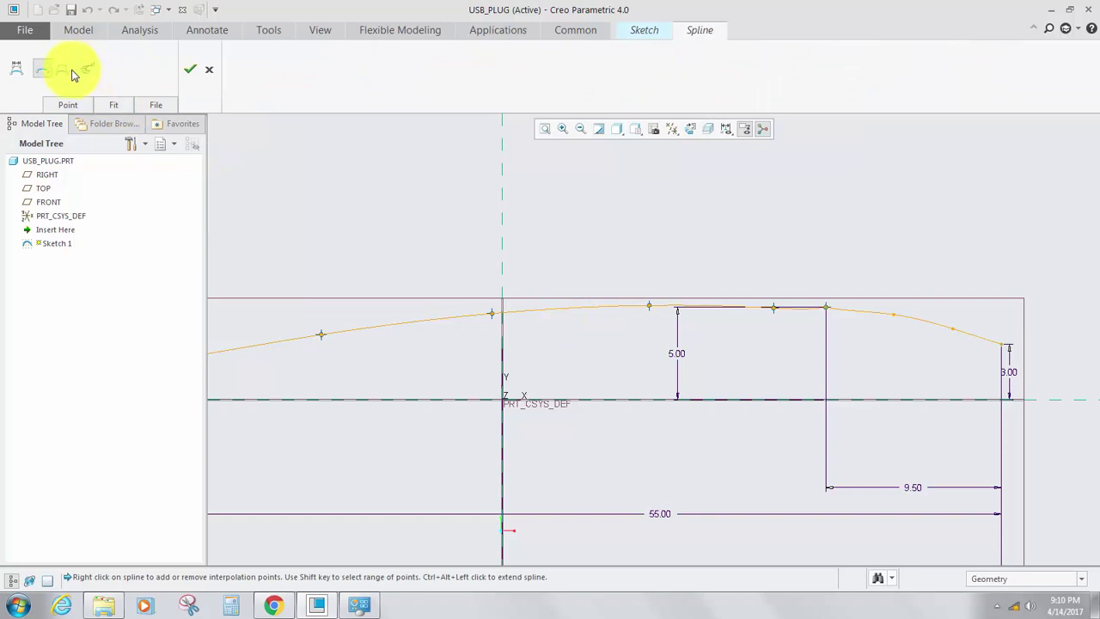
pyautogui.click(62, 69)
pyautogui.scroll(-2, 598, 301)
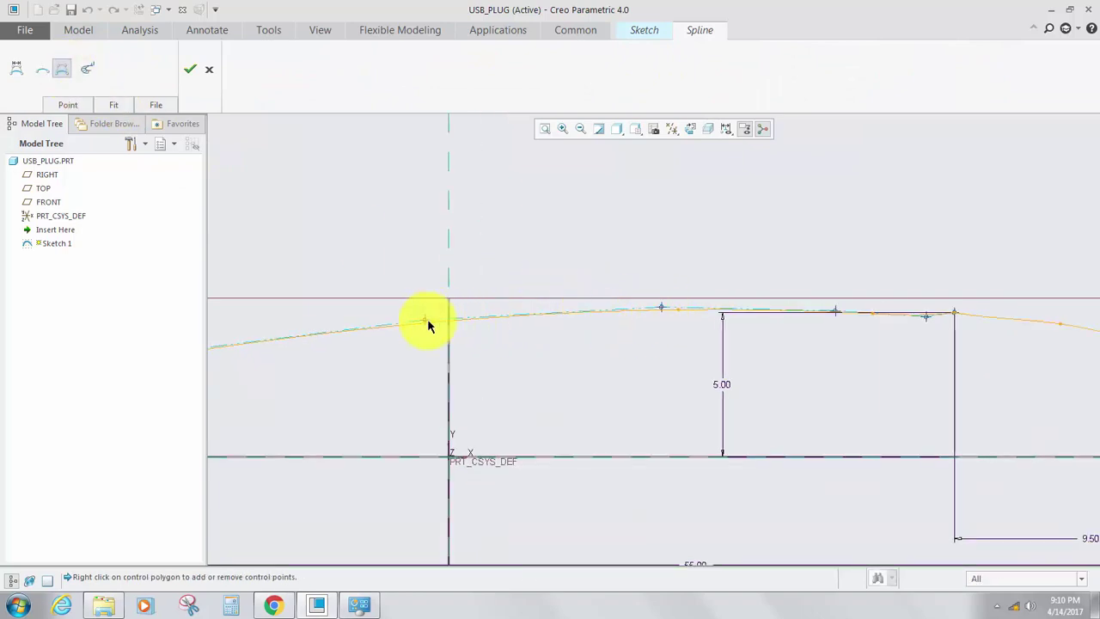
pyautogui.moveTo(425, 324); pyautogui.dragTo(420, 312)
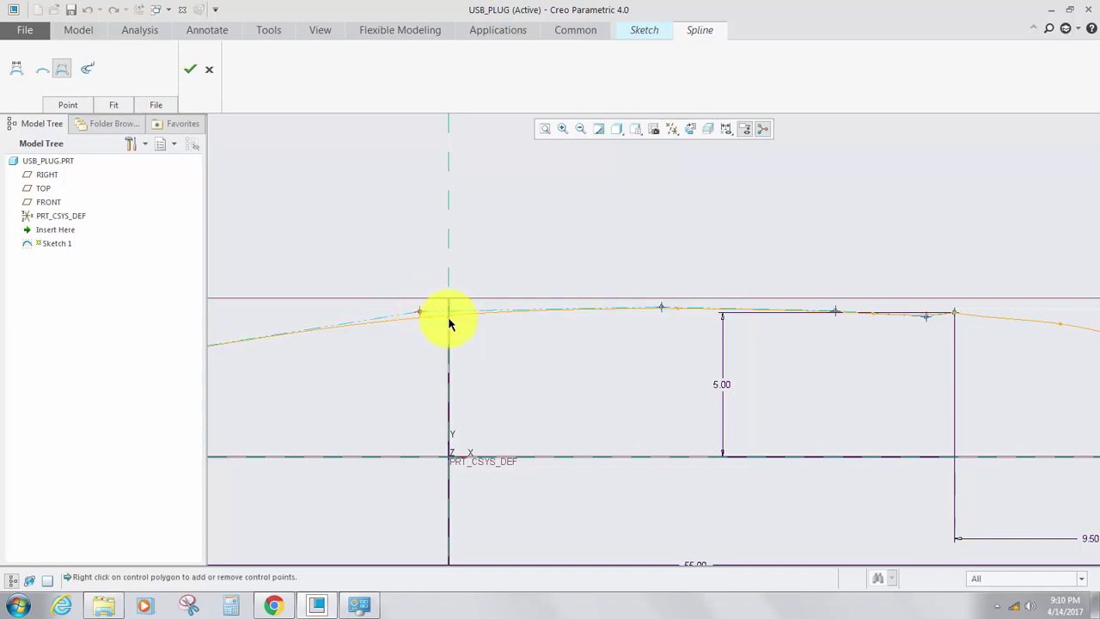
pyautogui.scroll(-4, 448, 303)
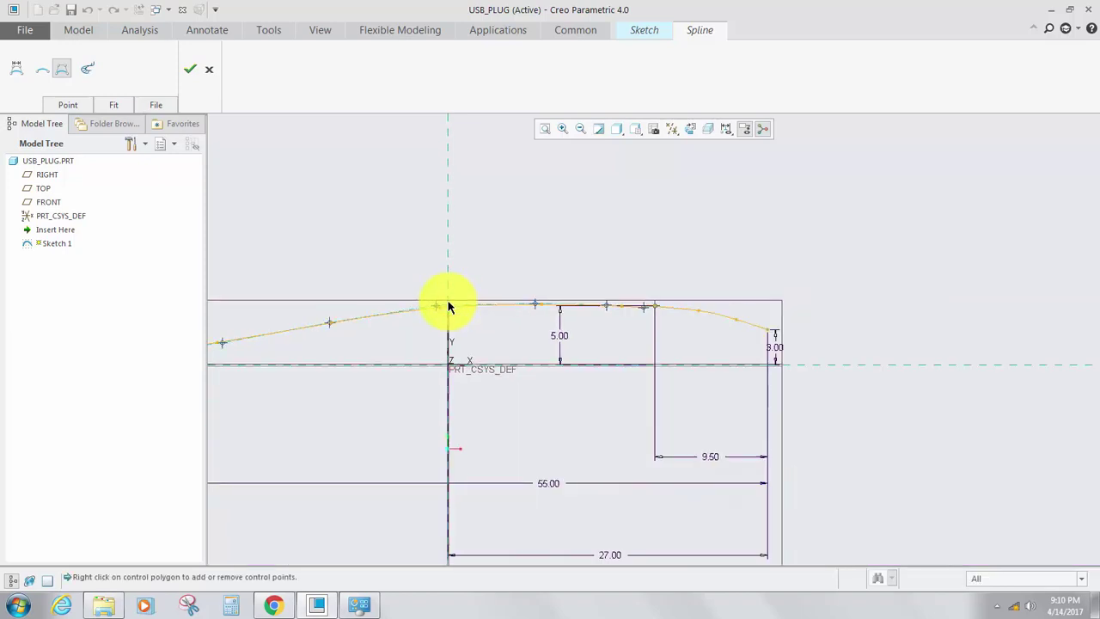
pyautogui.scroll(2, 460, 301)
pyautogui.scroll(2, 445, 304)
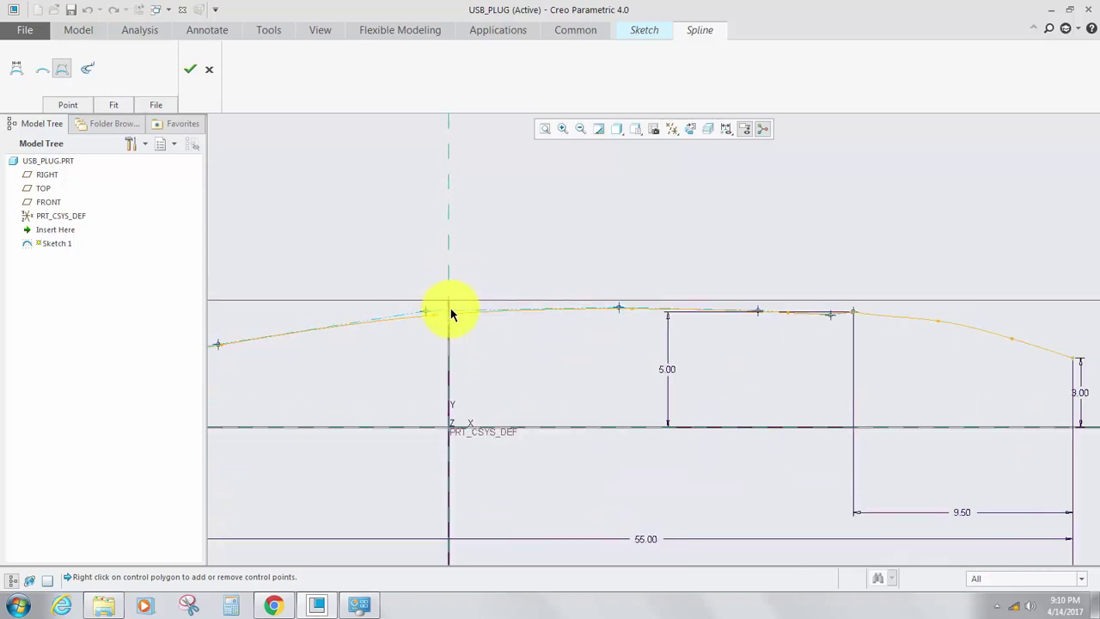
pyautogui.scroll(-5, 446, 309)
pyautogui.scroll(5, 421, 329)
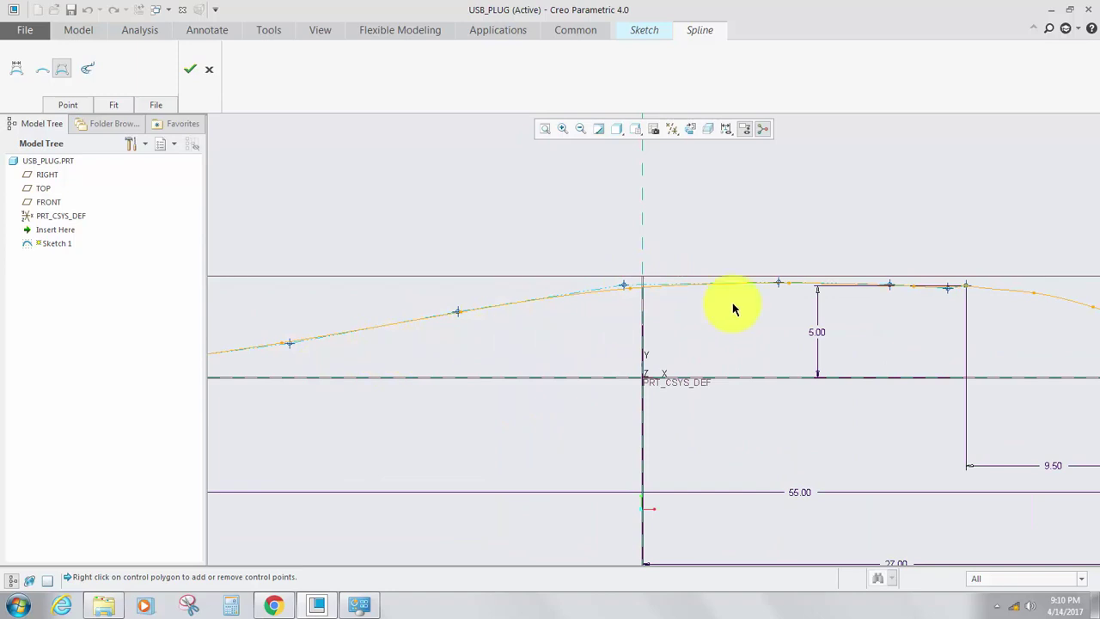
pyautogui.scroll(-2, 645, 309)
pyautogui.scroll(4, 694, 300)
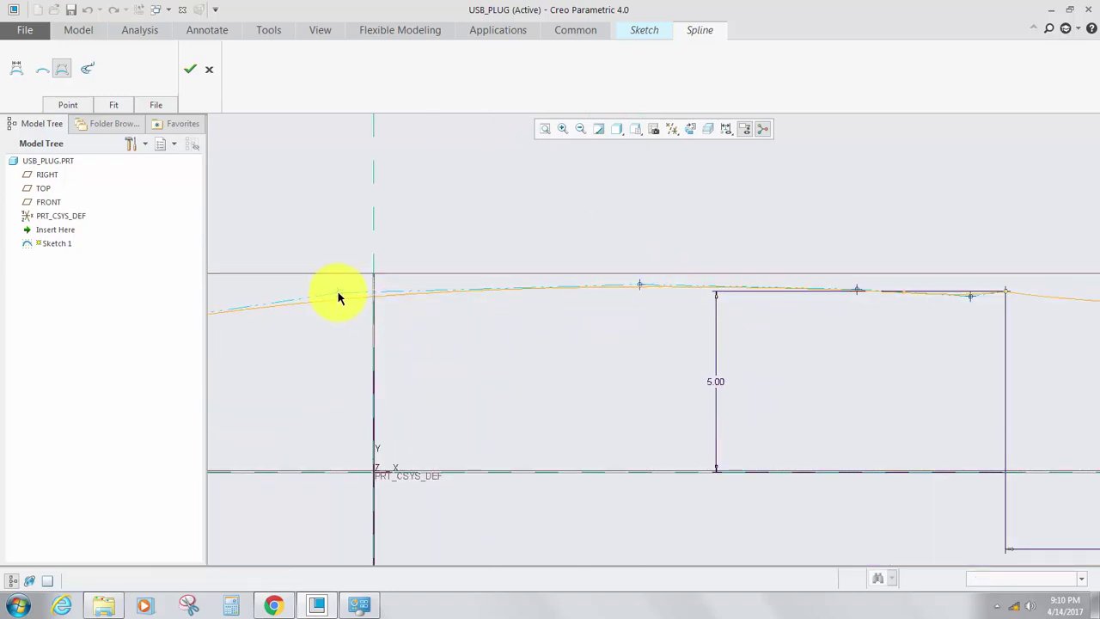
pyautogui.scroll(-3, 640, 295)
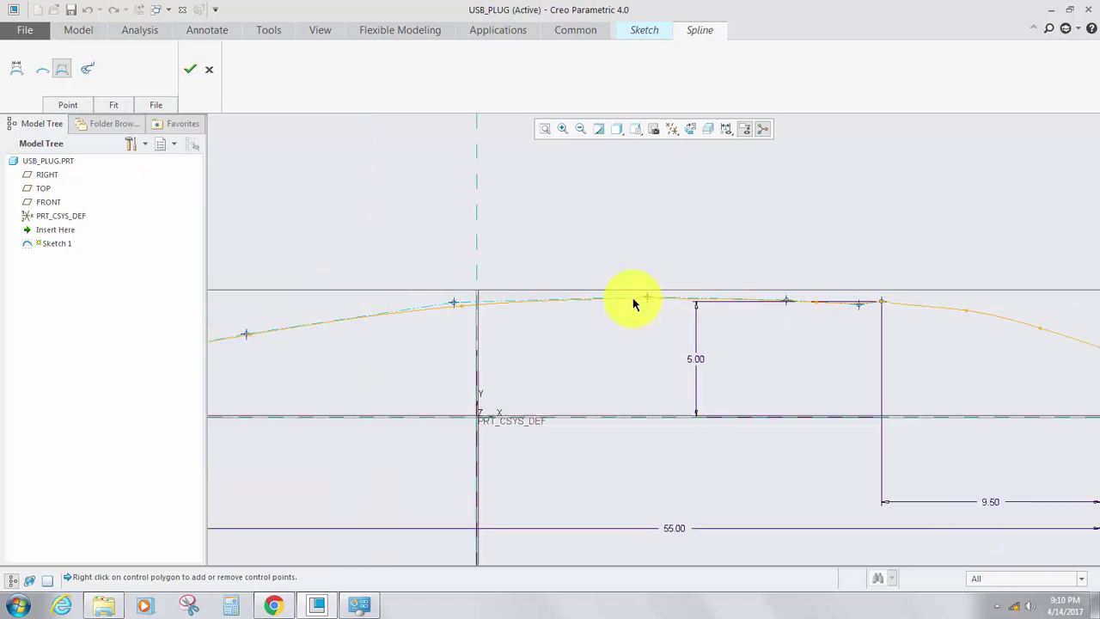
pyautogui.click(191, 69)
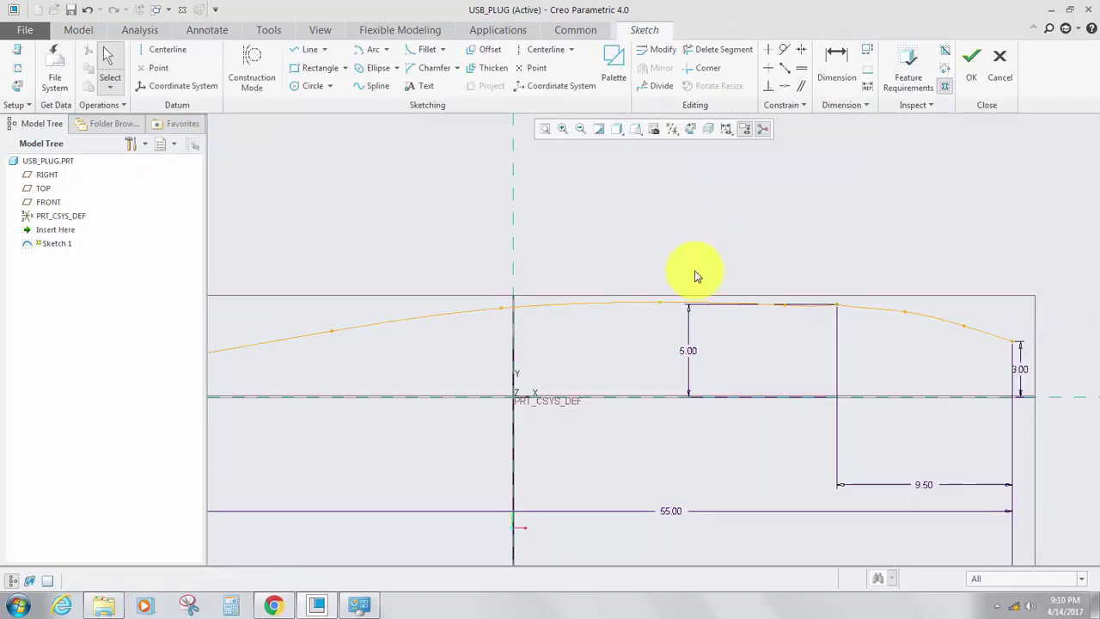
# Finish the profile sketch and rename it Main_sketch.
pyautogui.scroll(-2, 696, 275)
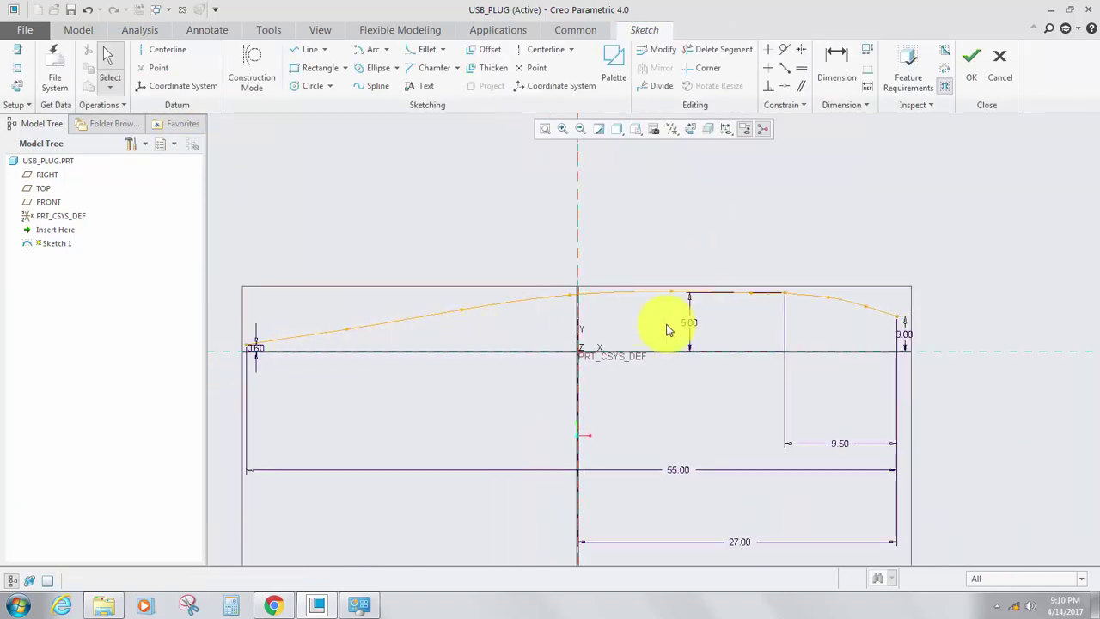
pyautogui.click(971, 67)
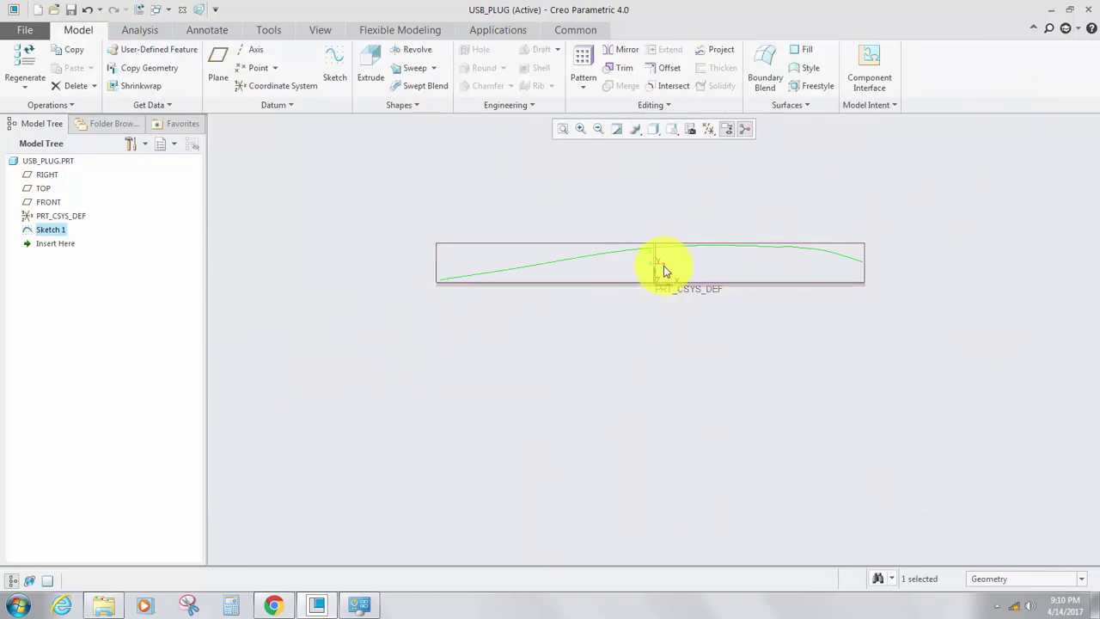
pyautogui.moveTo(664, 271)
pyautogui.mouseDown(button='middle')
pyautogui.moveTo(724, 272)
pyautogui.moveTo(700, 249)
pyautogui.moveTo(705, 266)
pyautogui.moveTo(689, 238)
pyautogui.moveTo(679, 263)
pyautogui.moveTo(589, 314)
pyautogui.moveTo(572, 302)
pyautogui.mouseUp(button='middle')
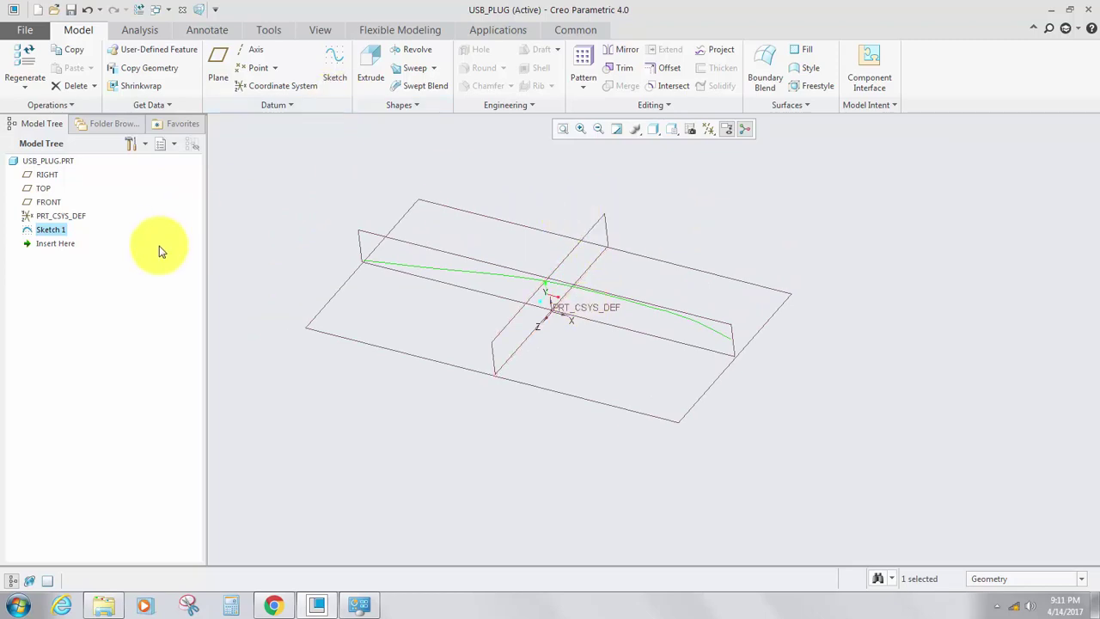
pyautogui.rightClick(50, 231)
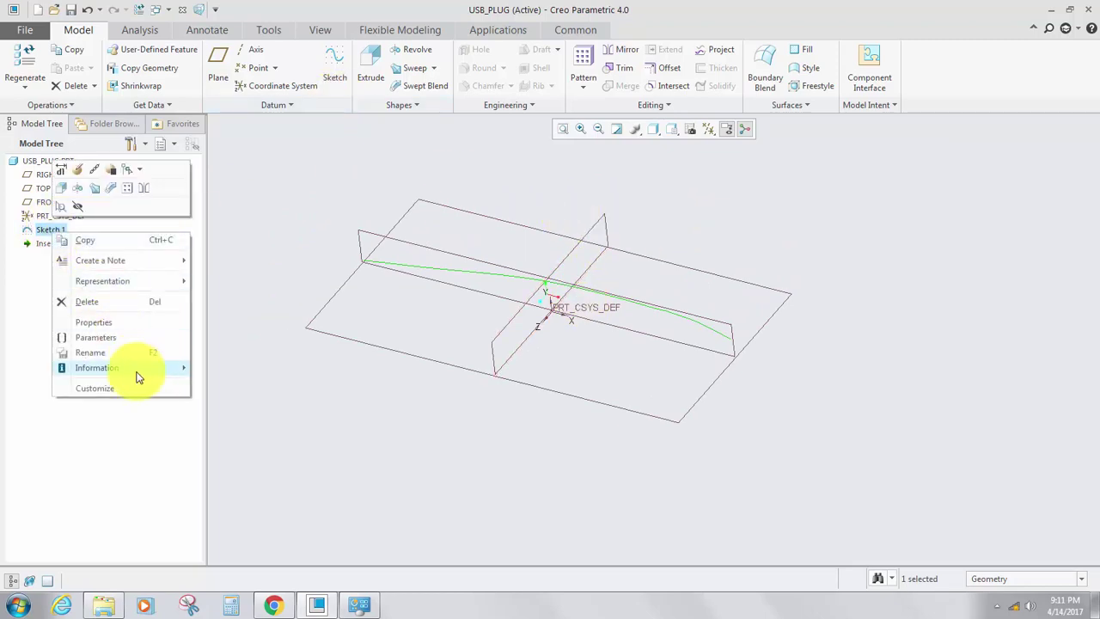
pyautogui.click(86, 351)
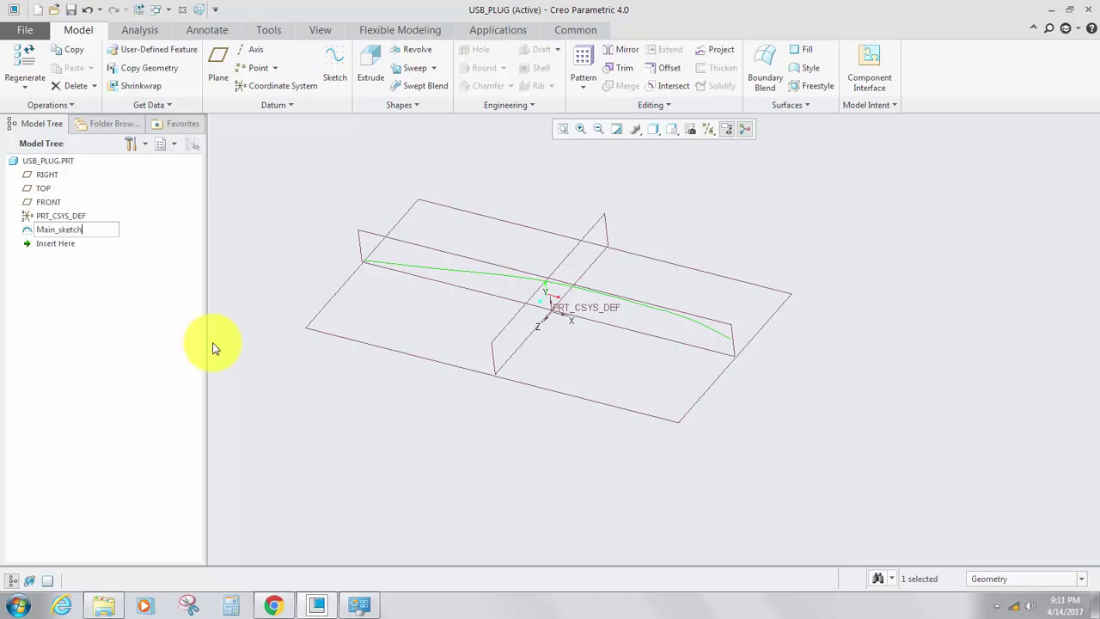
pyautogui.press('Return')
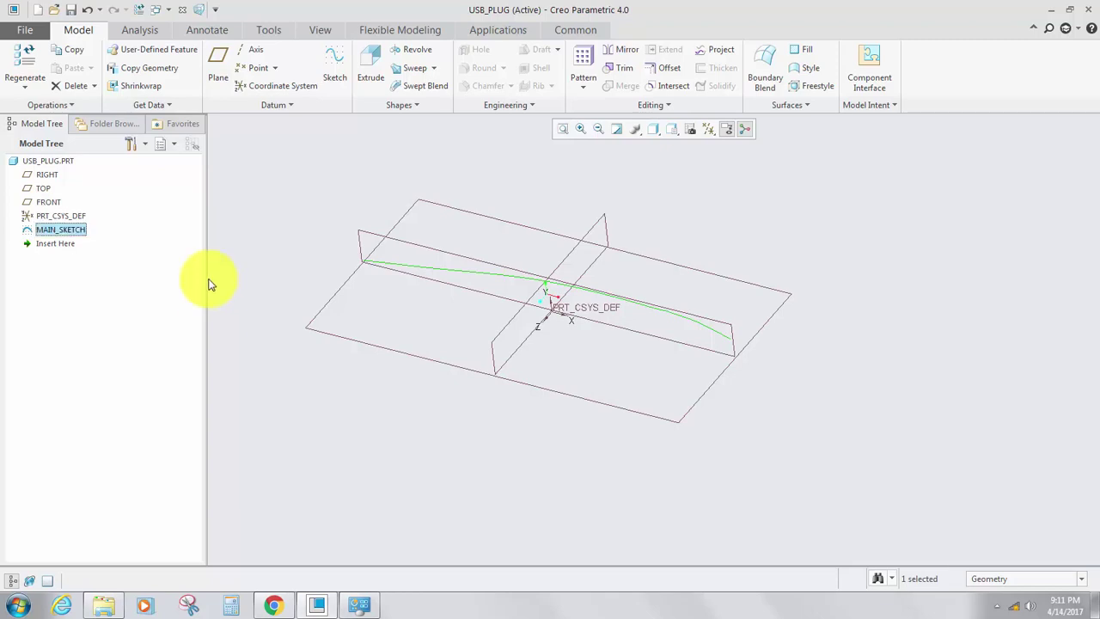
# Create a datum plane parallel to the RIGHT plane and through the end point of the profile curve on the positive X side.
pyautogui.click(603, 221)
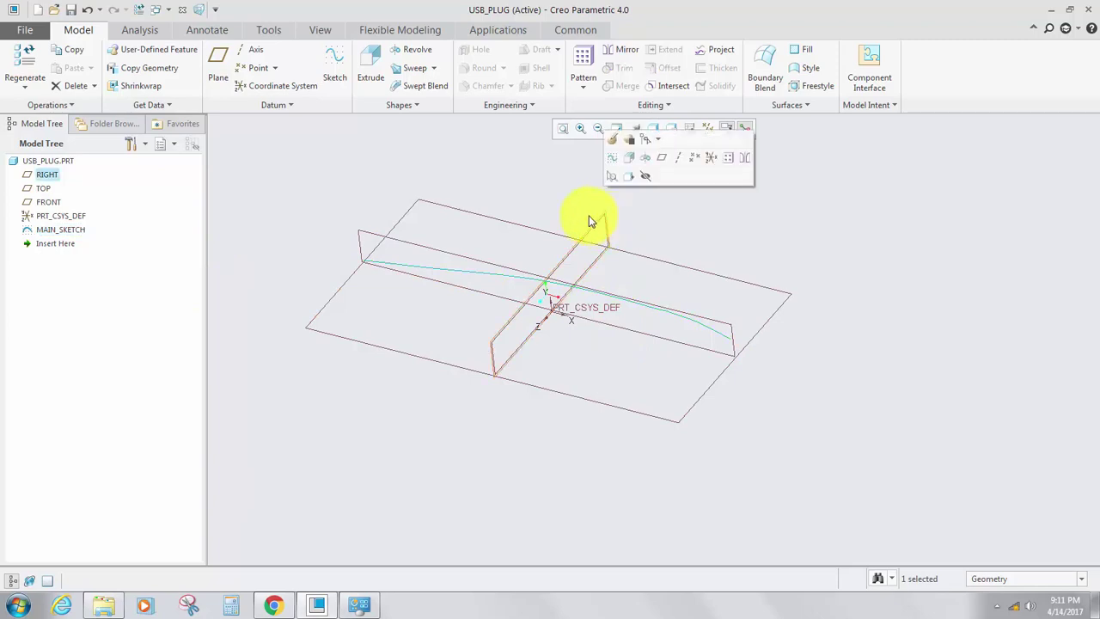
pyautogui.click(218, 62)
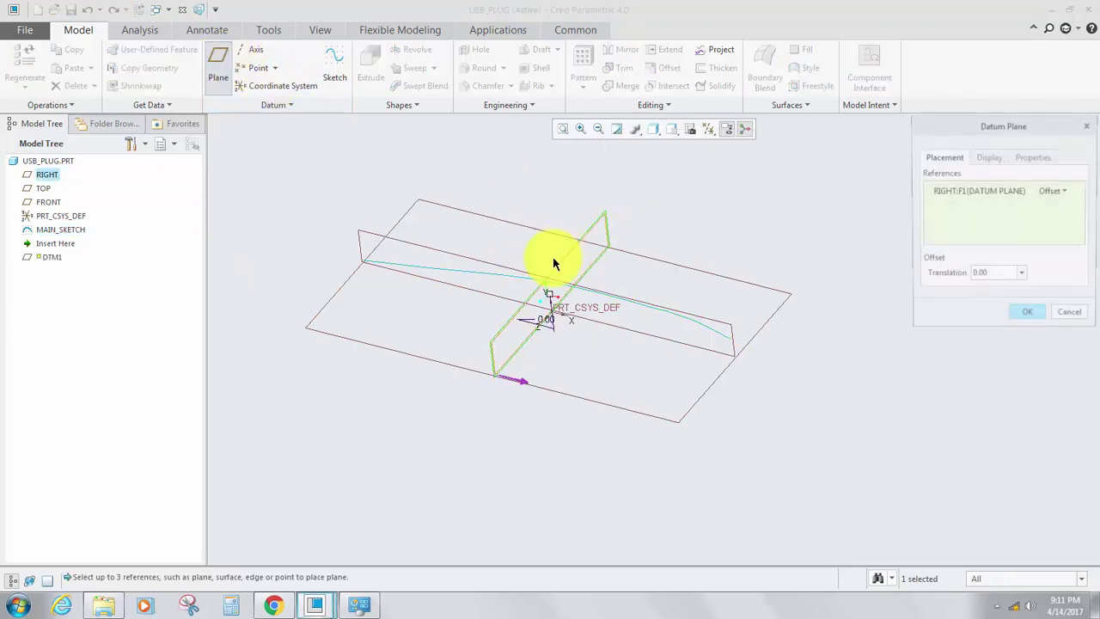
pyautogui.moveTo(547, 295); pyautogui.dragTo(694, 351)
pyautogui.scroll(-3, 798, 336)
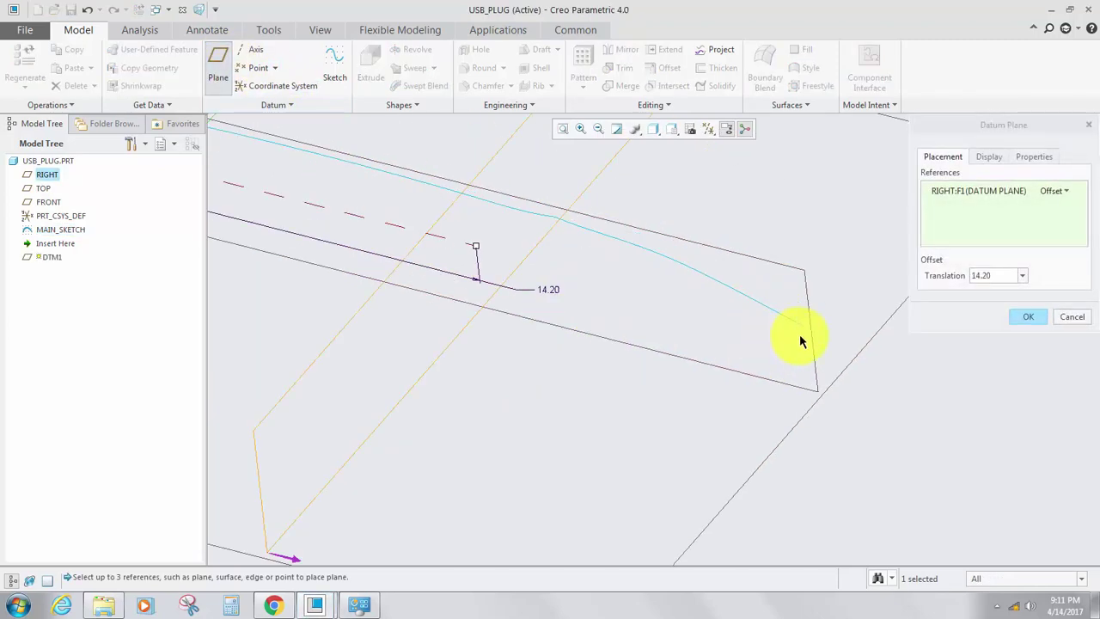
pyautogui.keyDown('ctrl'); pyautogui.click(803, 330); pyautogui.keyUp('ctrl')
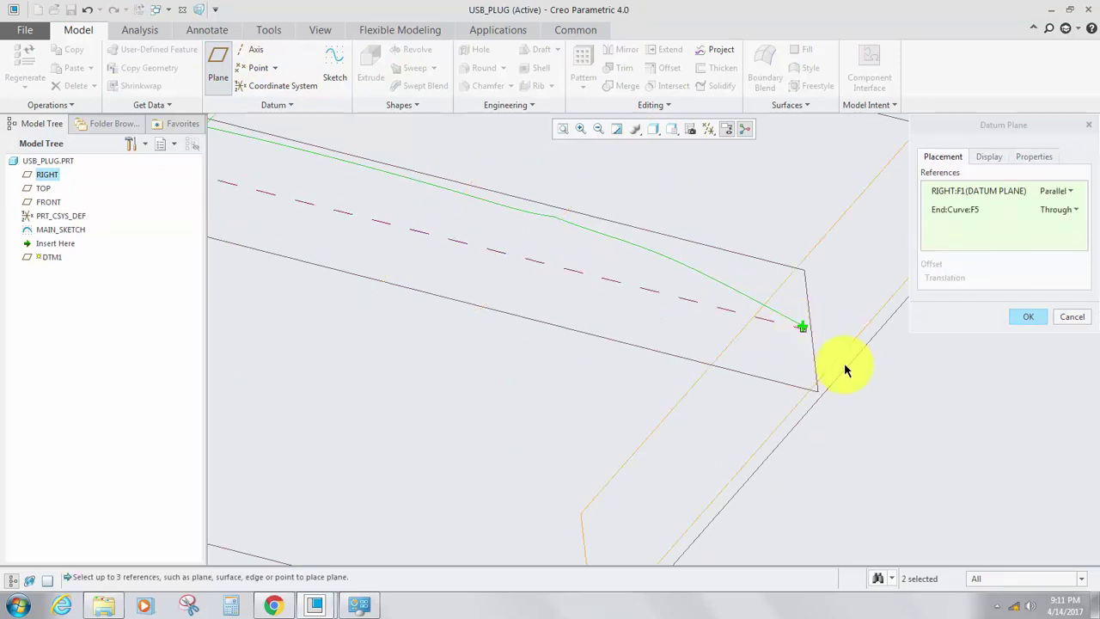
pyautogui.scroll(5, 674, 340)
pyautogui.click(1028, 317)
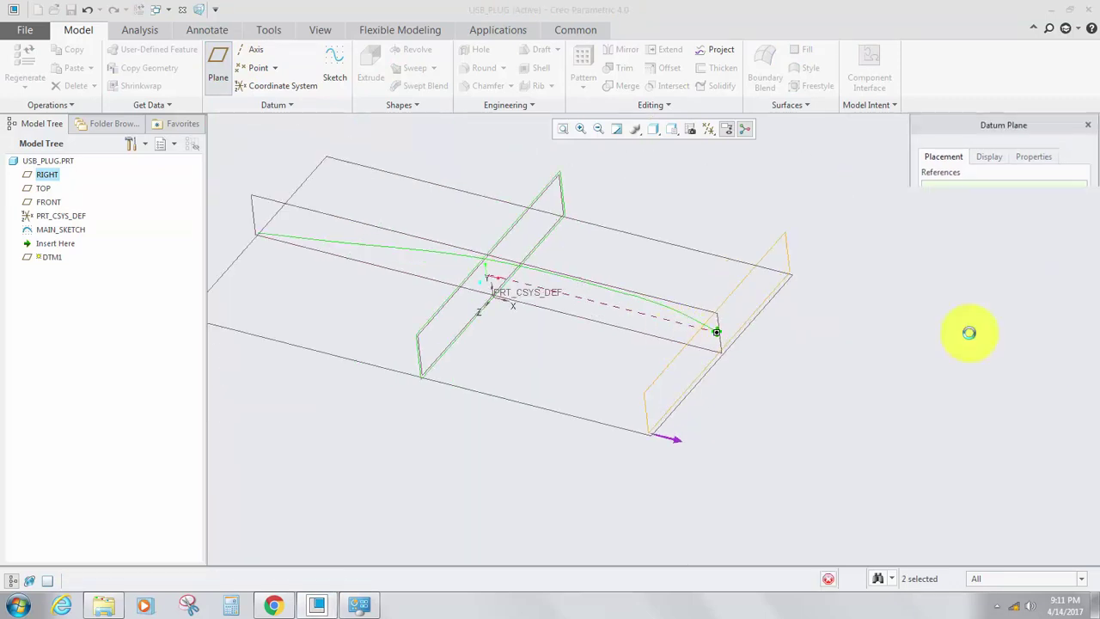
# Start a sketch on the new datum plane, viewed in 2D, and add the profile curve's end point as a sketch reference.
pyautogui.scroll(-3, 720, 275)
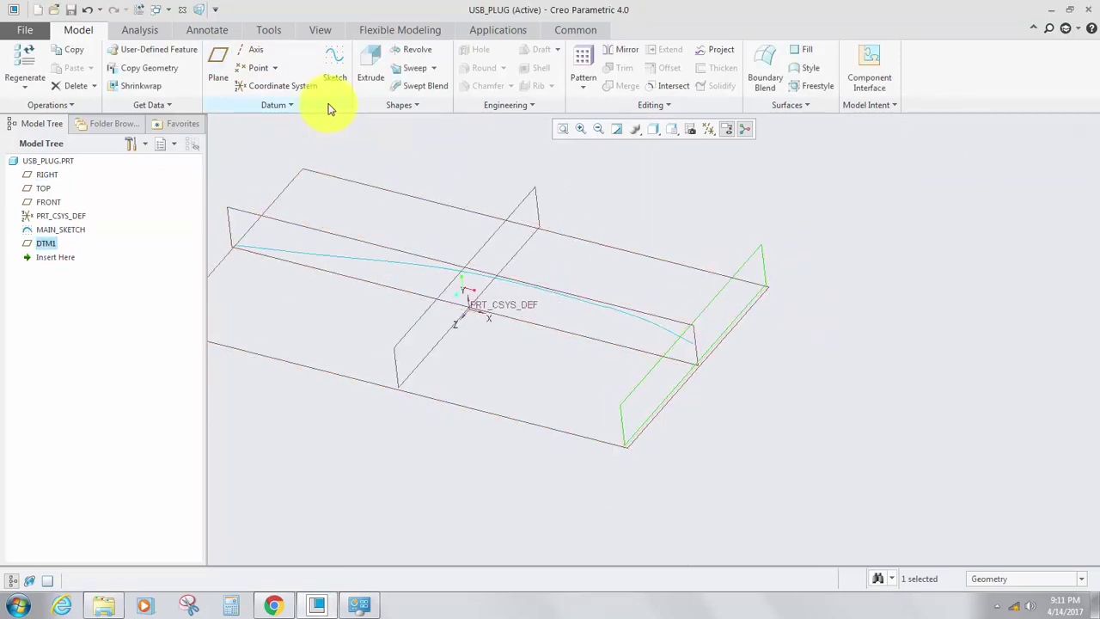
pyautogui.click(335, 73)
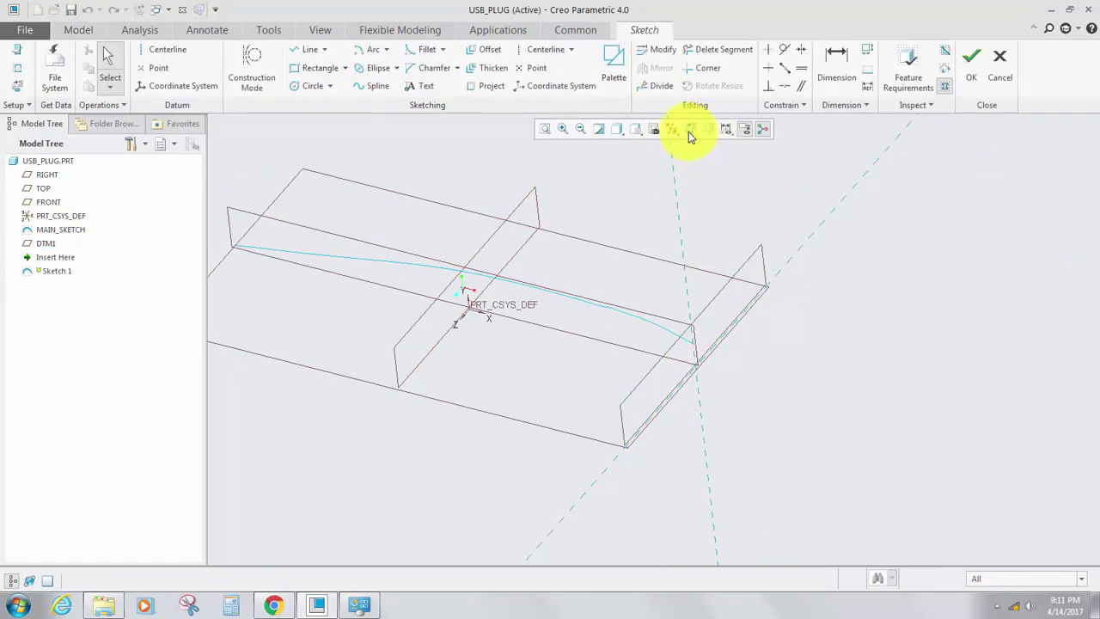
pyautogui.click(689, 129)
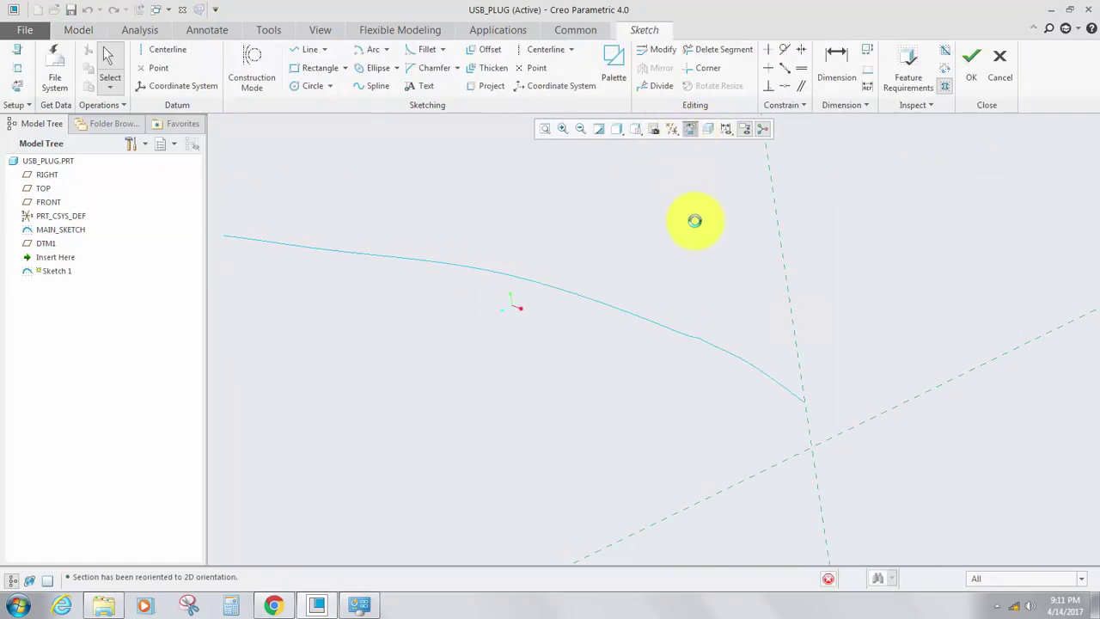
pyautogui.rightClick(552, 206)
pyautogui.click(590, 247)
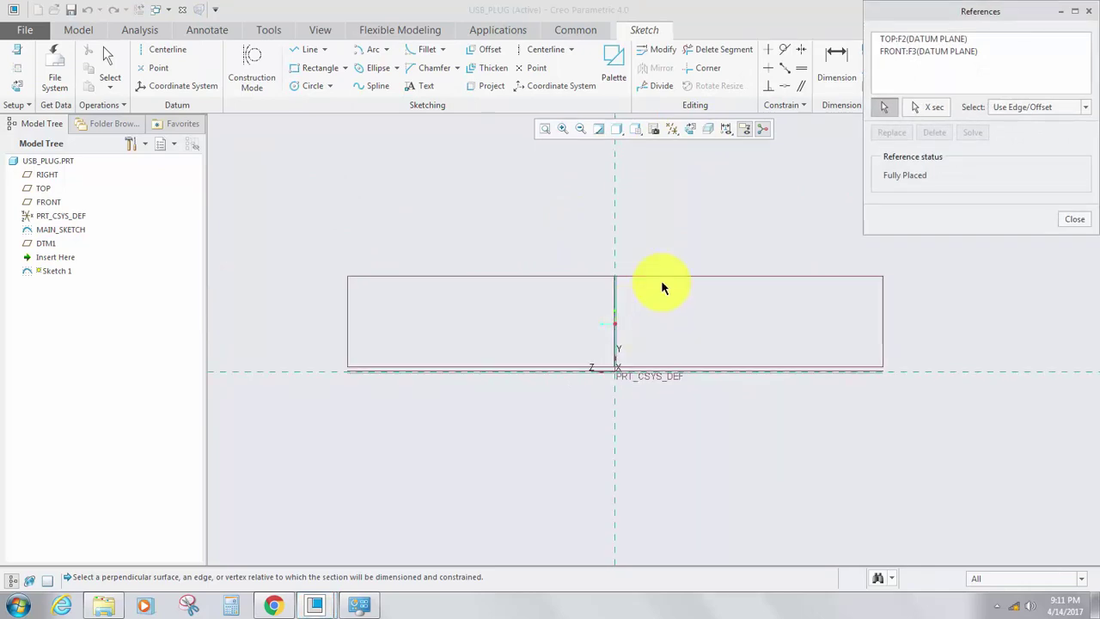
pyautogui.moveTo(663, 288)
pyautogui.mouseDown(button='middle')
pyautogui.moveTo(653, 309)
pyautogui.moveTo(713, 386)
pyautogui.moveTo(584, 373)
pyautogui.moveTo(571, 318)
pyautogui.mouseUp(button='middle')
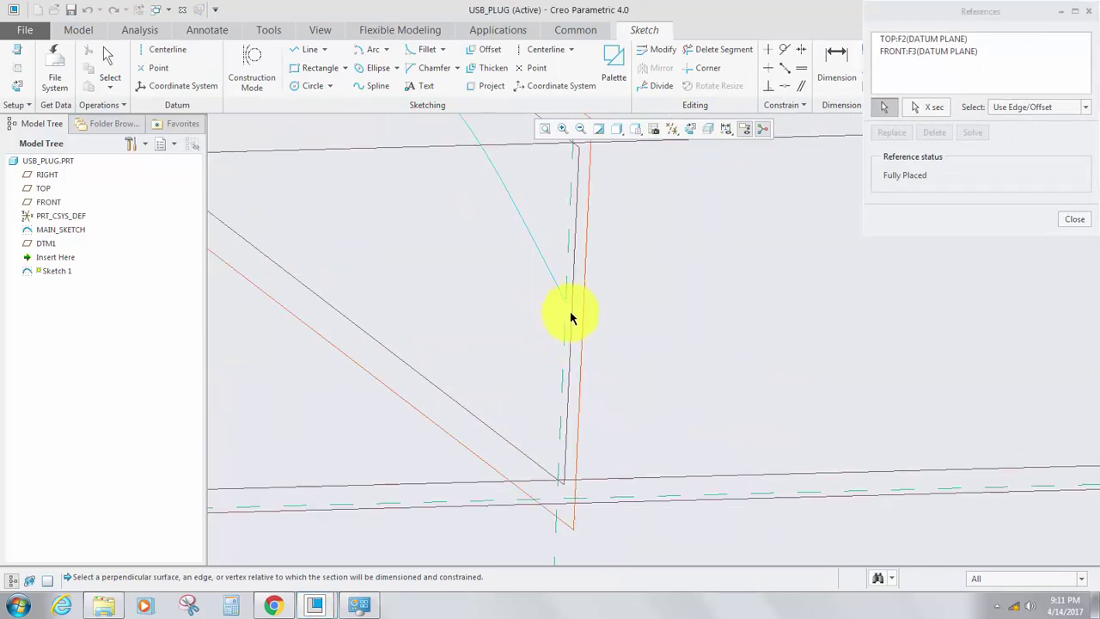
pyautogui.click(565, 304)
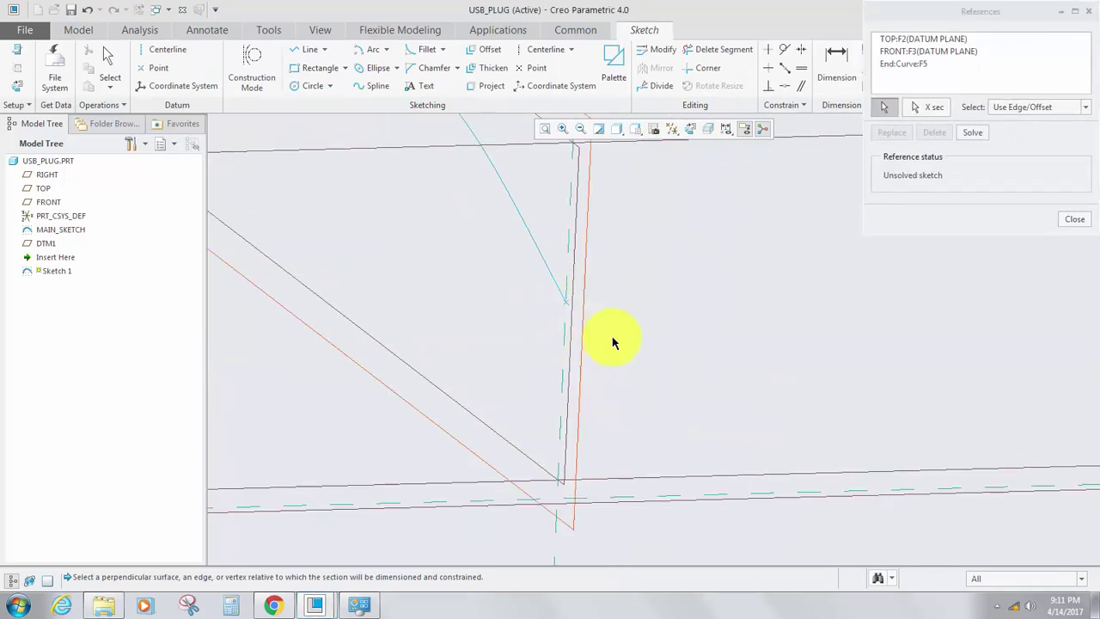
pyautogui.click(1074, 220)
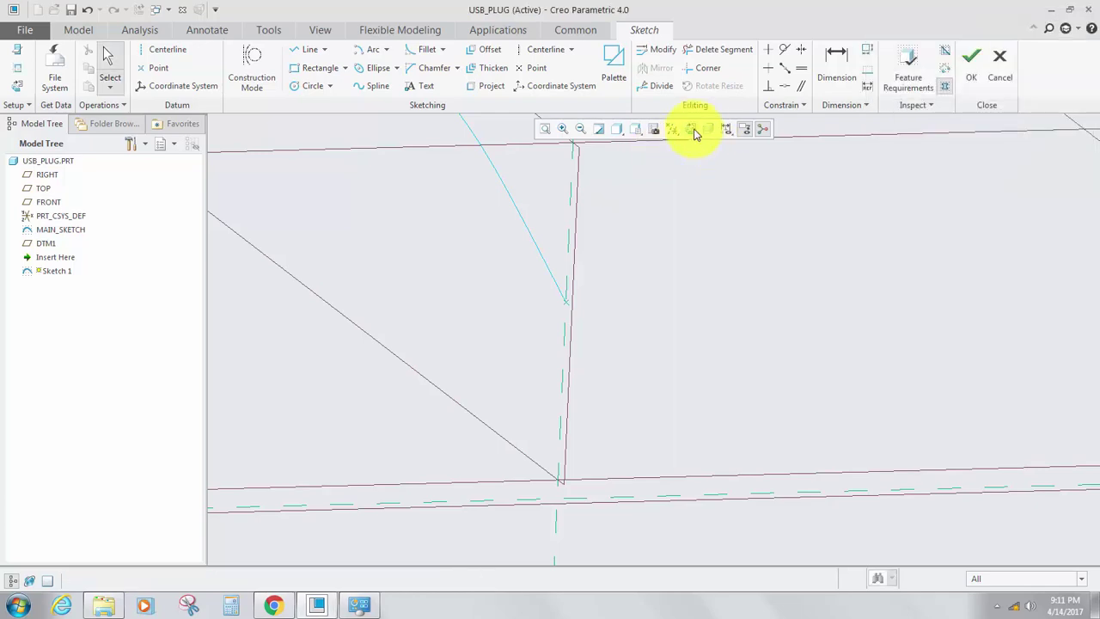
# Draw a center-and-axis ellipse about 22.22 mm wide, centred on the origin and reaching the profile curve's end point; place its width dimension below it.
pyautogui.click(690, 128)
pyautogui.scroll(-4, 655, 343)
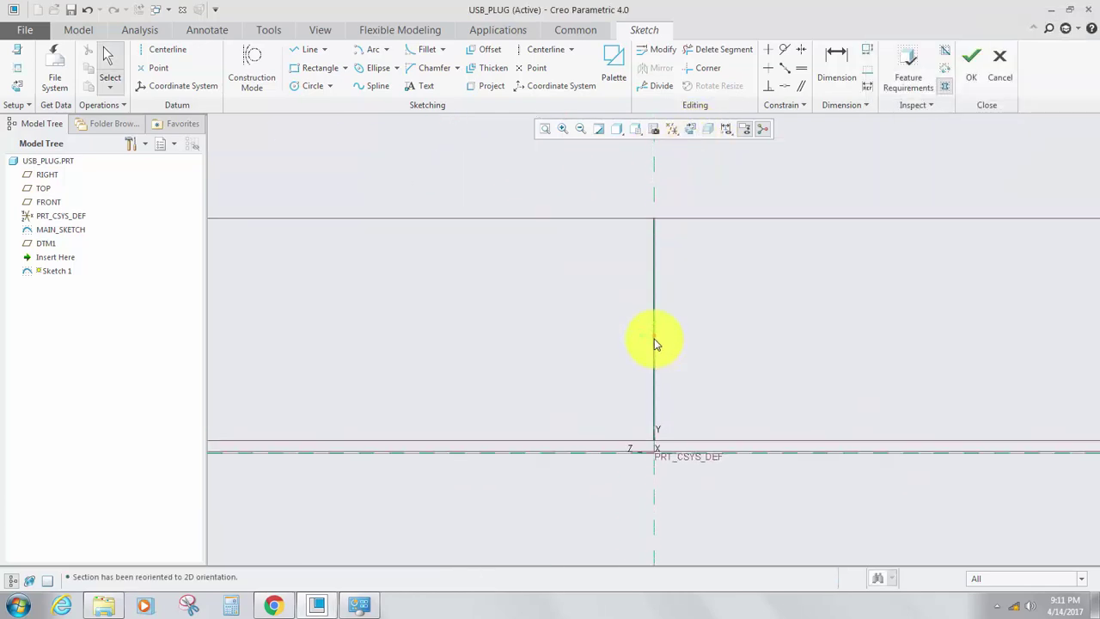
pyautogui.scroll(3, 654, 333)
pyautogui.scroll(-1, 651, 329)
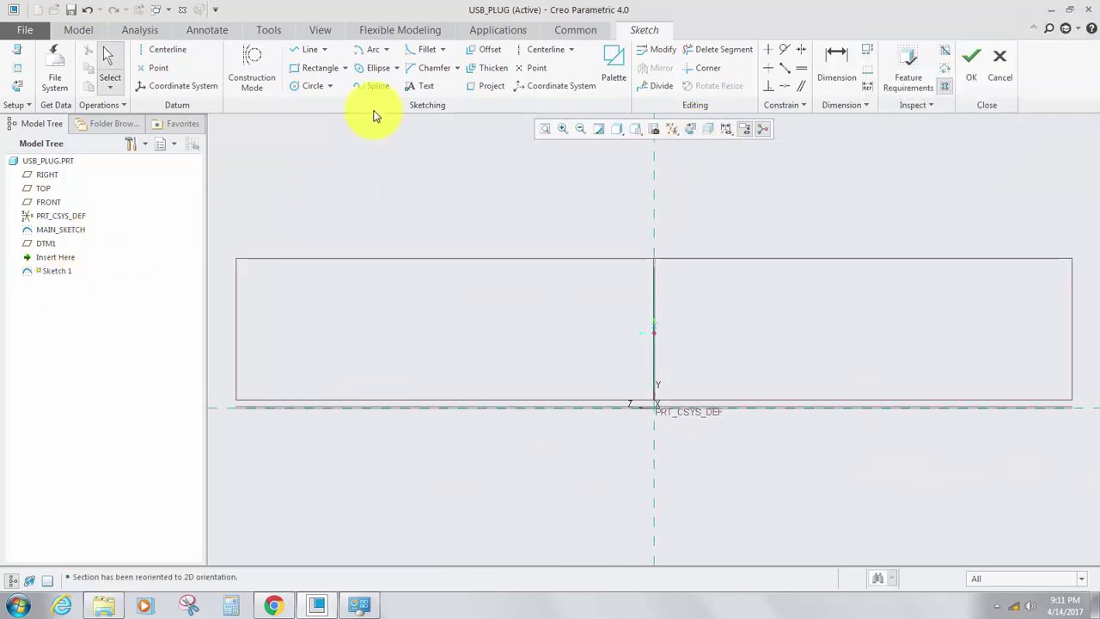
pyautogui.click(395, 69)
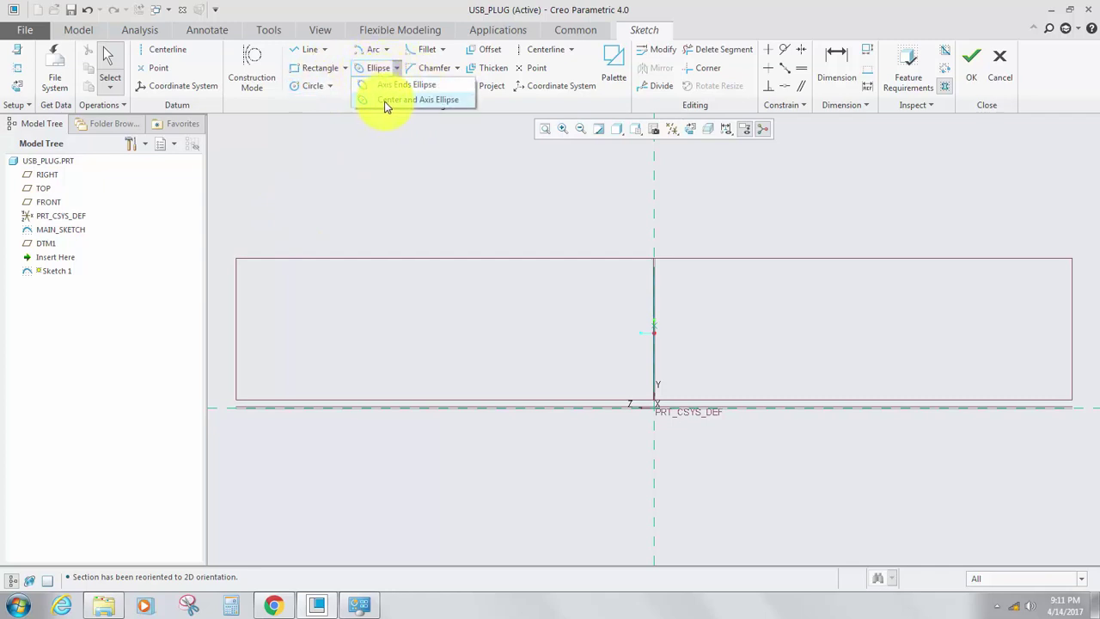
pyautogui.click(386, 100)
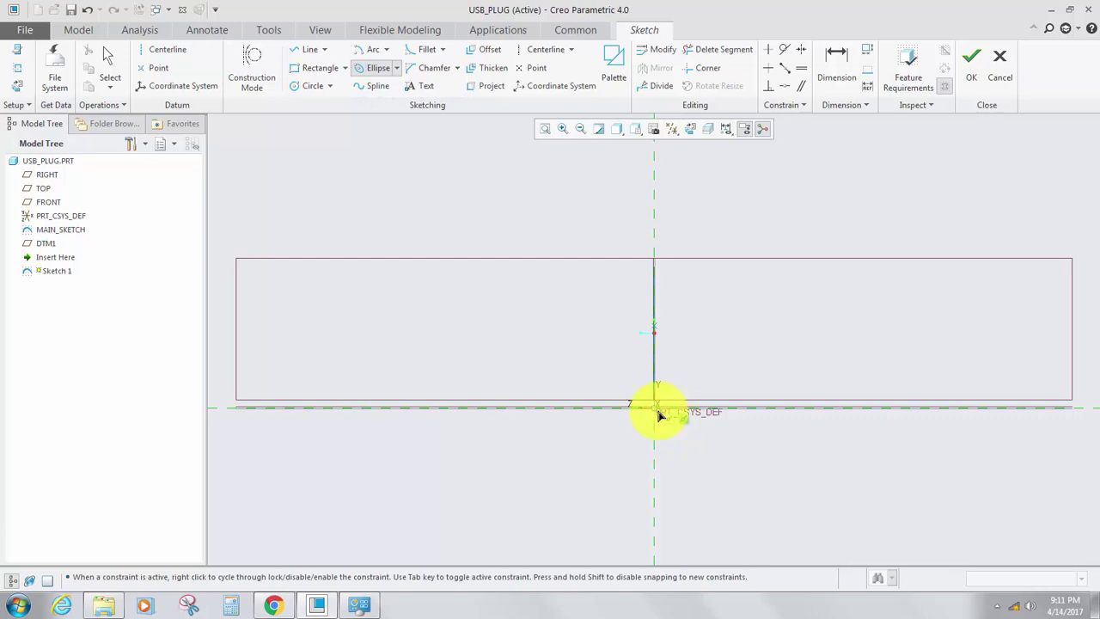
pyautogui.click(656, 407)
pyautogui.click(656, 328)
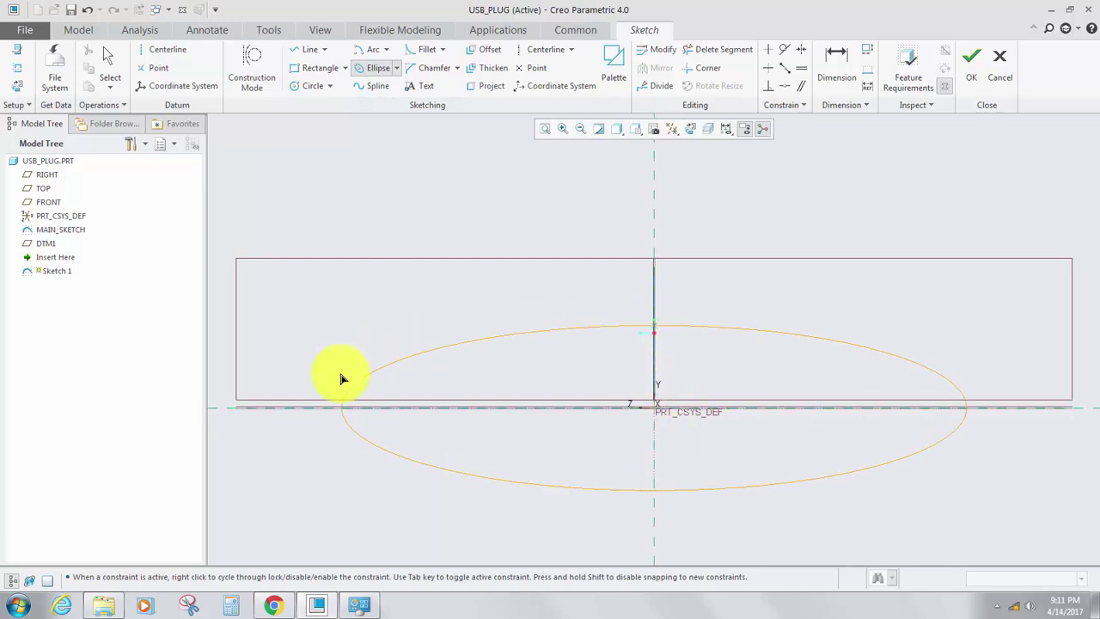
pyautogui.click(356, 410)
pyautogui.middleClick(403, 303)
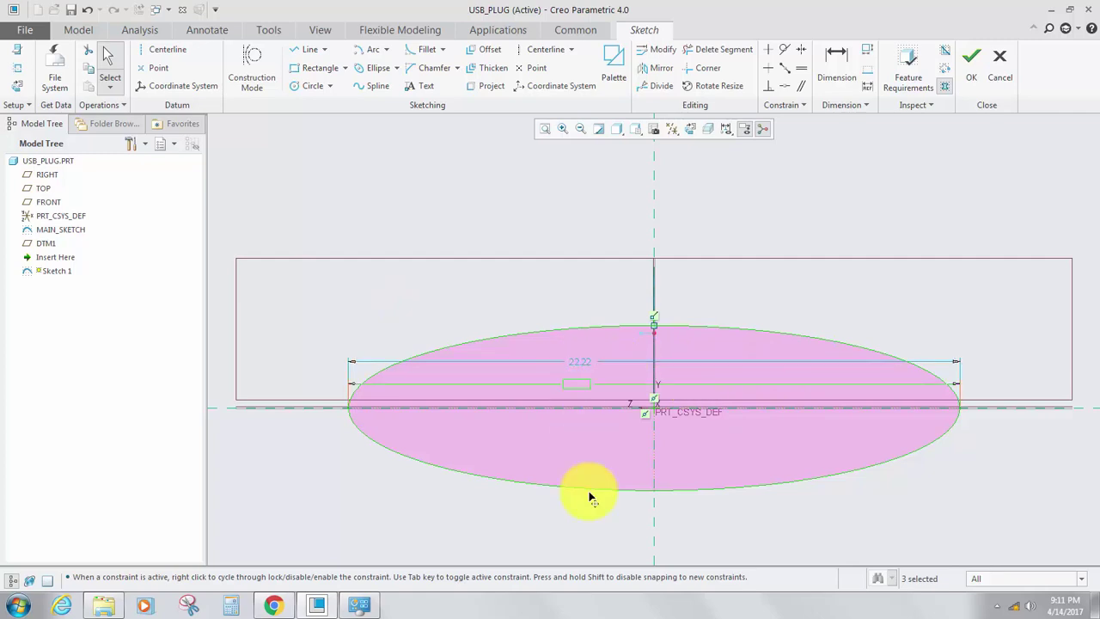
pyautogui.moveTo(588, 492); pyautogui.dragTo(592, 520)
# Trim the ellipse to a single quarter above the horizontal reference on the positive Z side of the vertical reference.
pyautogui.scroll(2, 537, 167)
pyautogui.scroll(-1, 585, 362)
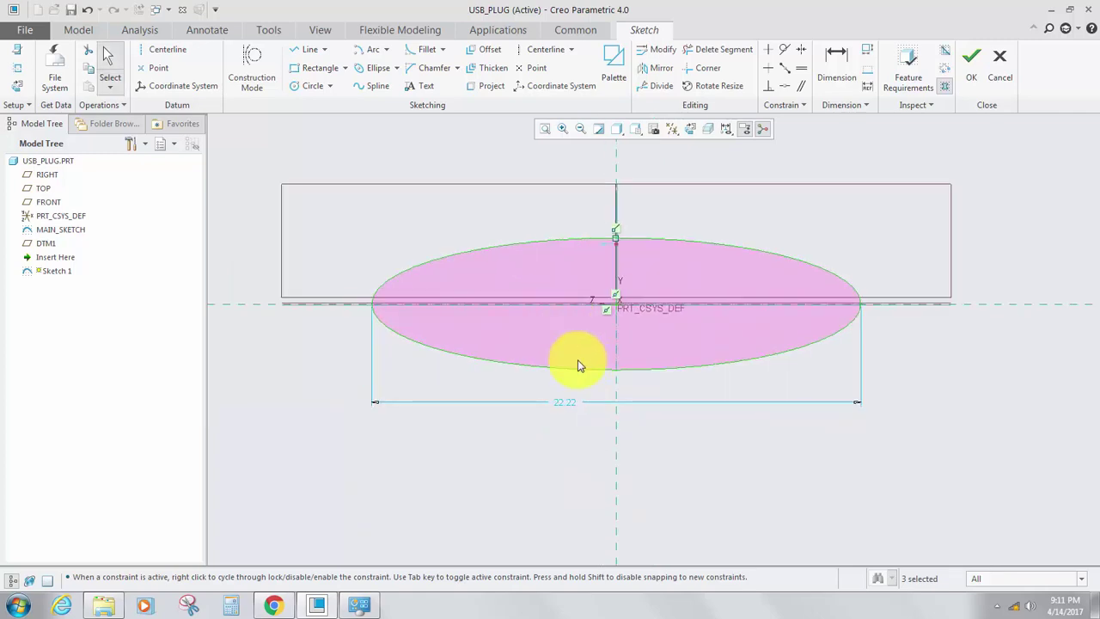
pyautogui.scroll(1, 577, 360)
pyautogui.scroll(-1, 558, 272)
pyautogui.click(543, 239)
pyautogui.scroll(-1, 577, 251)
pyautogui.scroll(1, 577, 251)
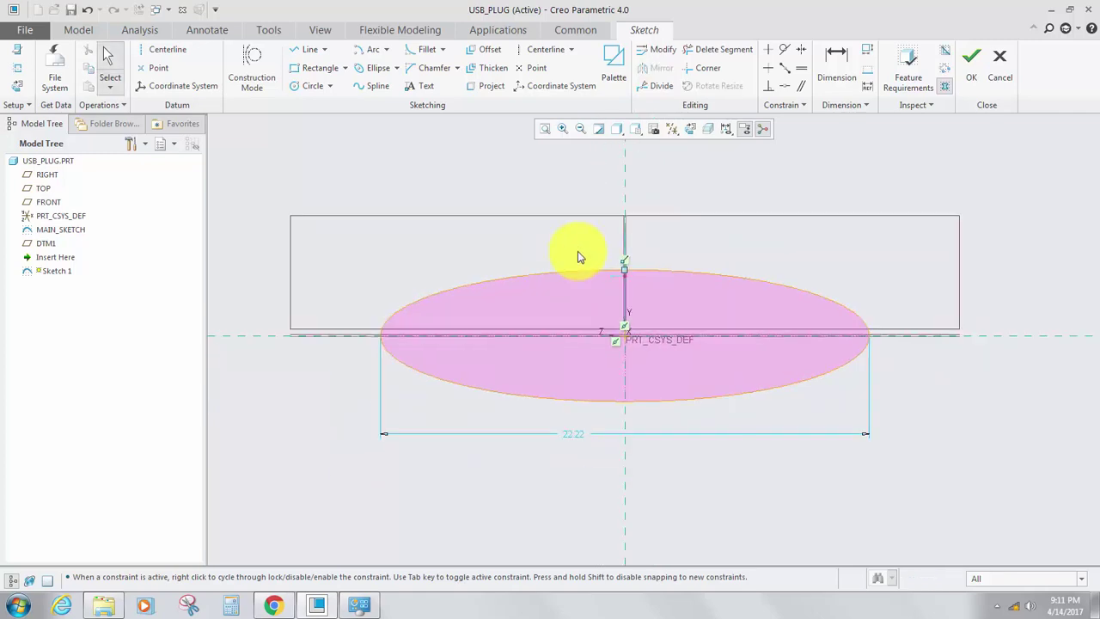
pyautogui.scroll(-1, 578, 251)
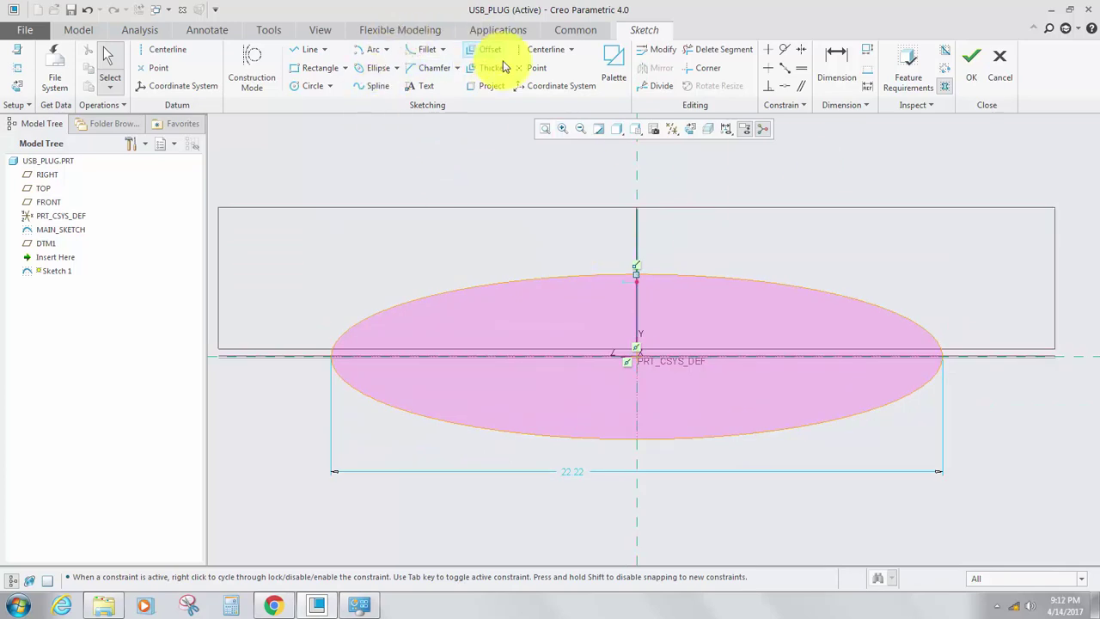
pyautogui.click(717, 49)
pyautogui.moveTo(501, 439)
pyautogui.mouseDown()
pyautogui.moveTo(734, 448)
pyautogui.moveTo(803, 277)
pyautogui.moveTo(702, 441)
pyautogui.moveTo(457, 402)
pyautogui.moveTo(548, 404)
pyautogui.mouseUp()
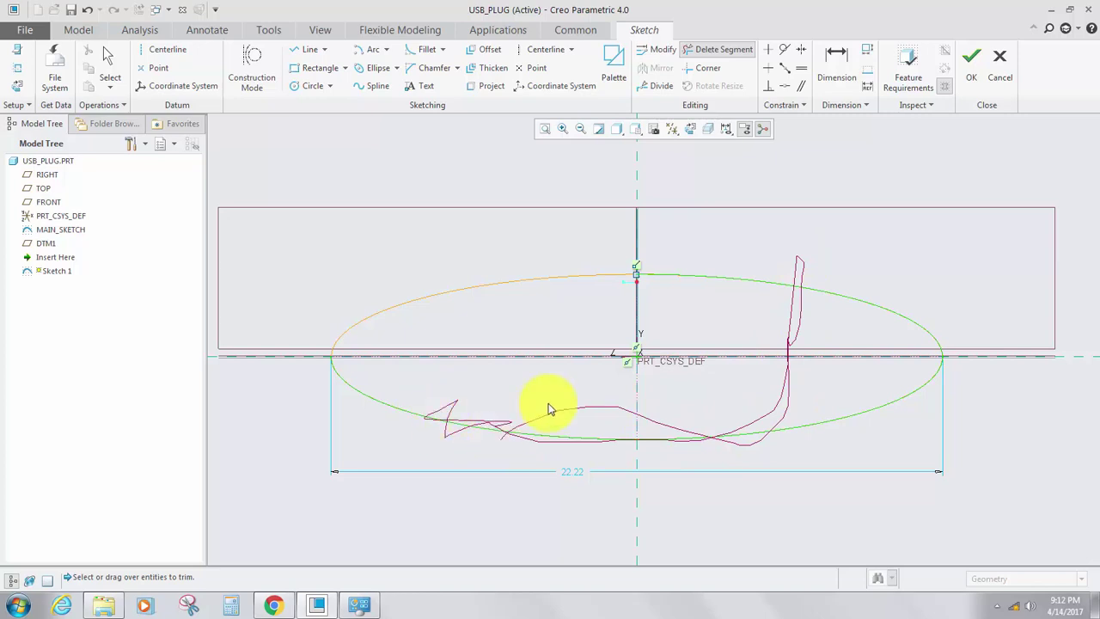
pyautogui.moveTo(464, 413); pyautogui.dragTo(533, 407)
pyautogui.middleClick(361, 351)
pyautogui.scroll(-2, 365, 322)
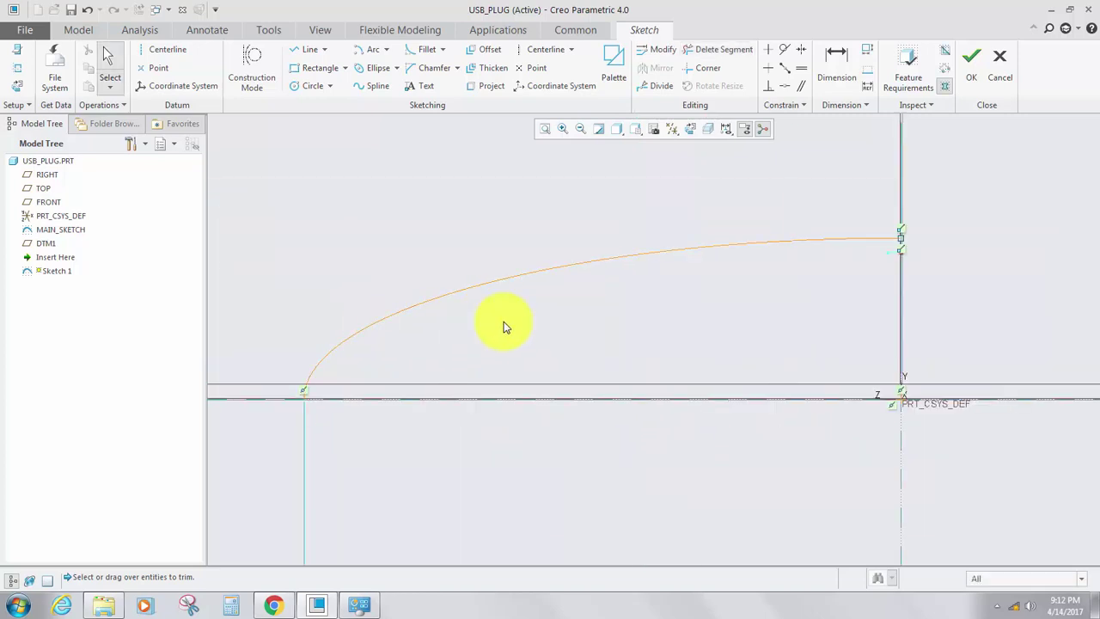
# Draw a small arc of about 2.32 mm radius from the quarter ellipse to the horizontal reference and trim off the ellipse's outer end.
pyautogui.click(361, 54)
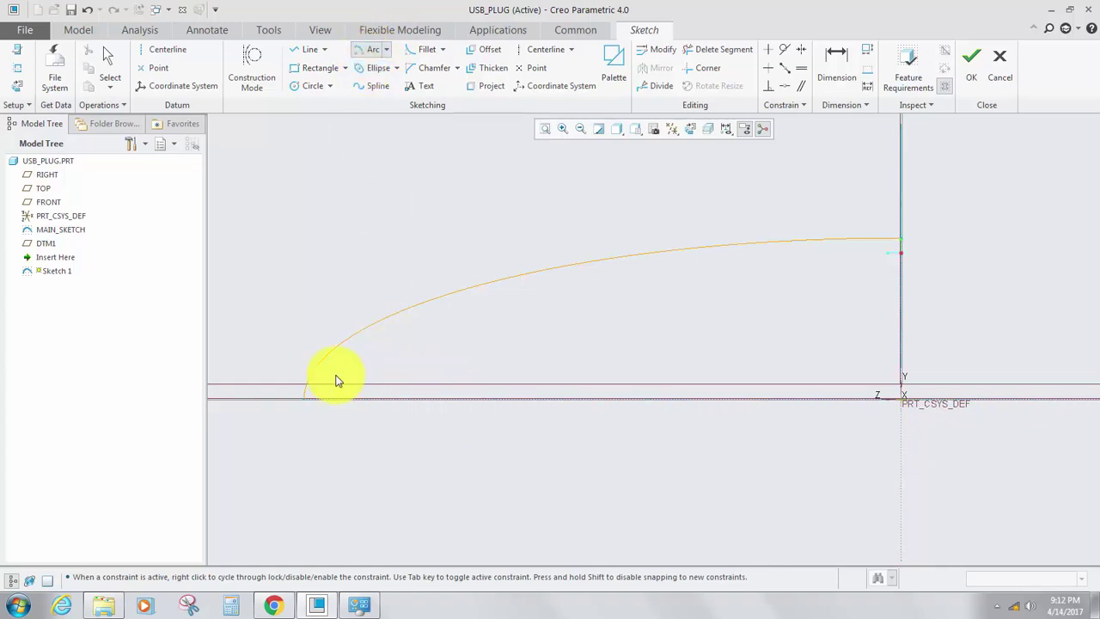
pyautogui.click(347, 342)
pyautogui.click(330, 400)
pyautogui.middleClick(319, 442)
pyautogui.click(709, 53)
pyautogui.scroll(3, 334, 368)
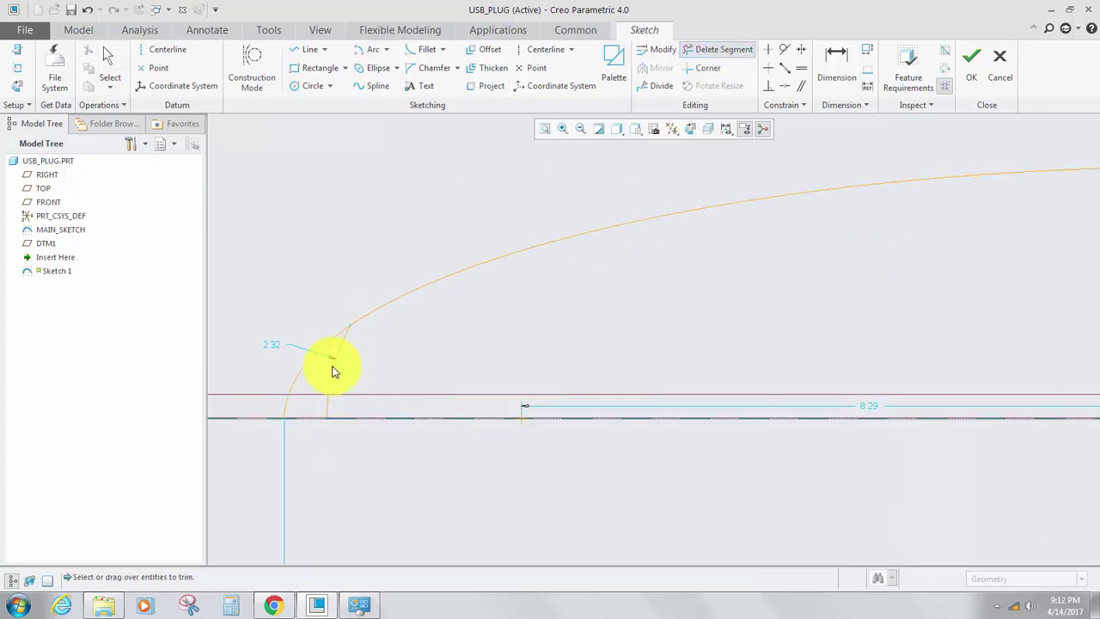
pyautogui.click(300, 359)
pyautogui.middleClick(306, 257)
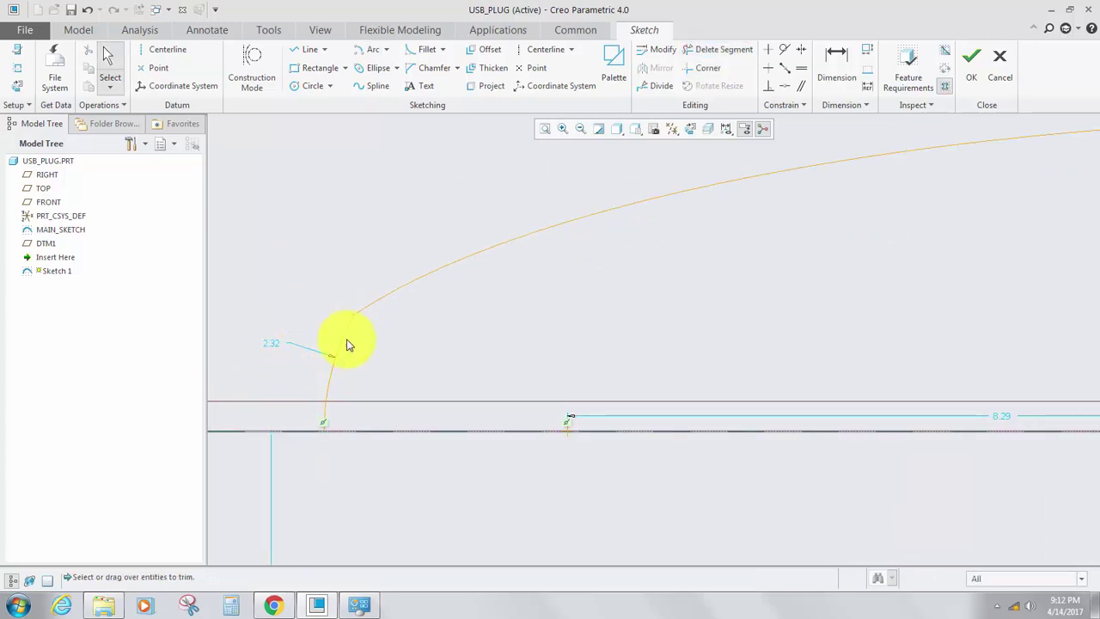
pyautogui.scroll(-3, 346, 344)
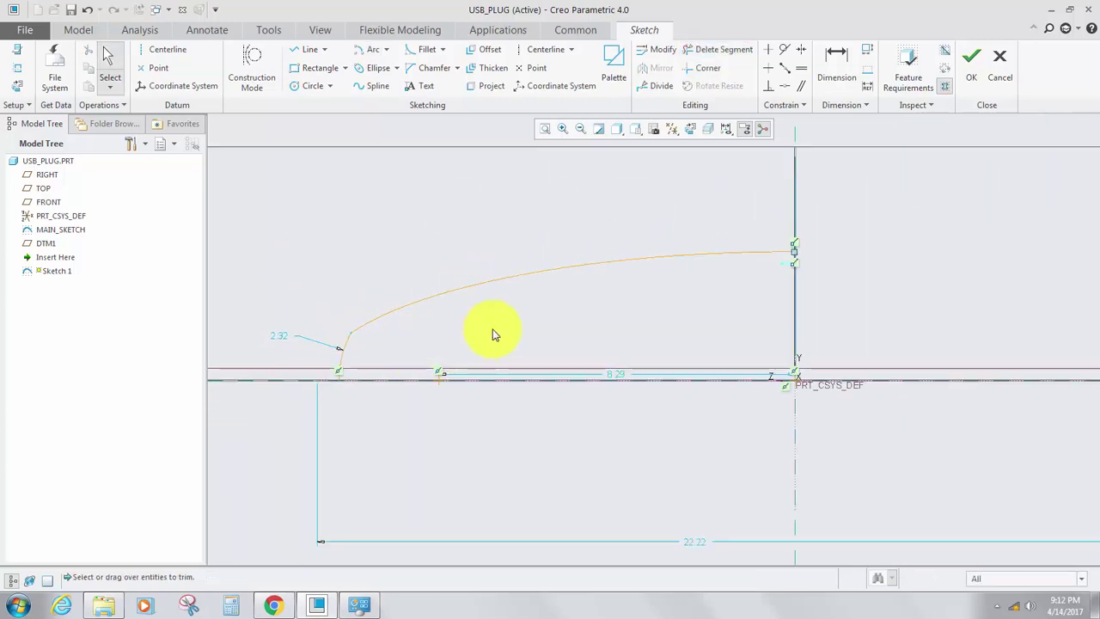
# Dimension the horizontal distance from the arc's lower end to the vertical reference and set it to 9.5 mm.
pyautogui.click(833, 62)
pyautogui.click(337, 381)
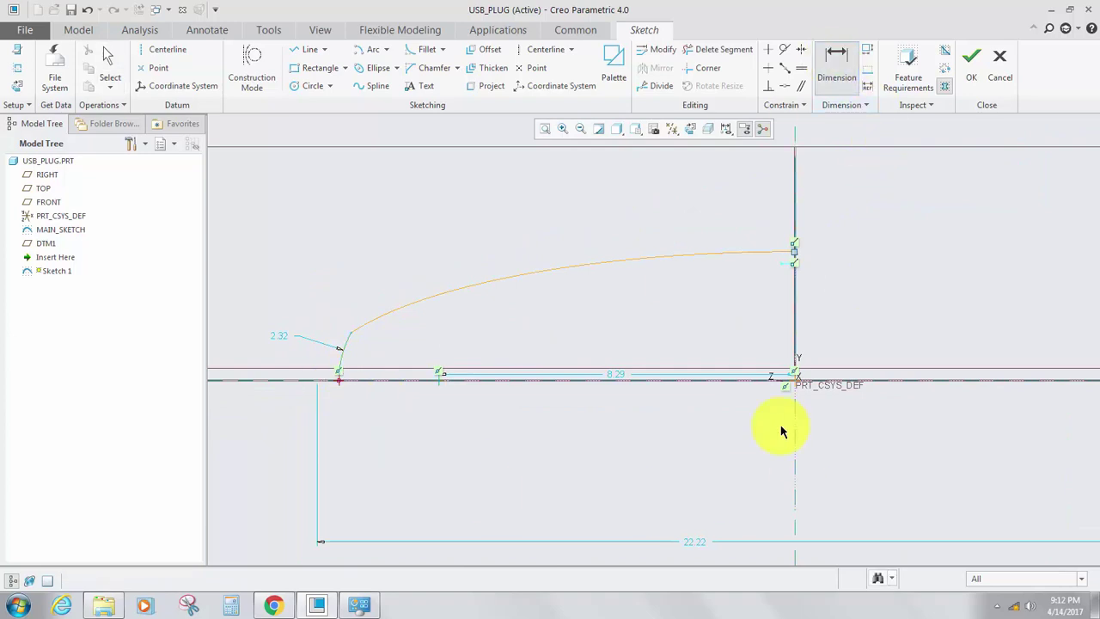
pyautogui.click(794, 329)
pyautogui.middleClick(613, 453)
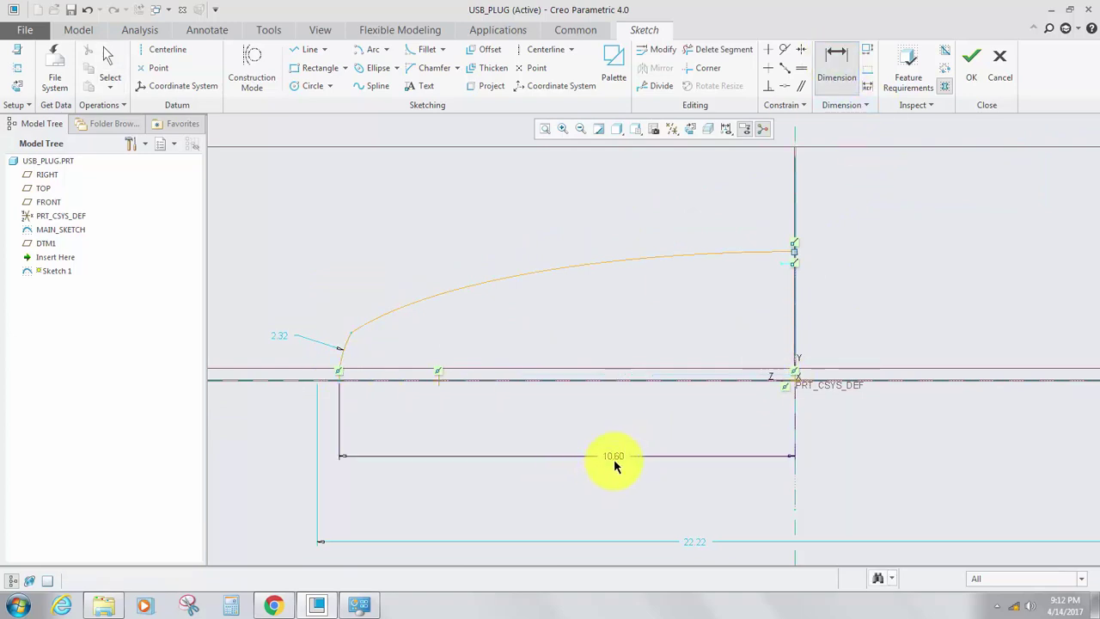
pyautogui.doubleClick(614, 454)
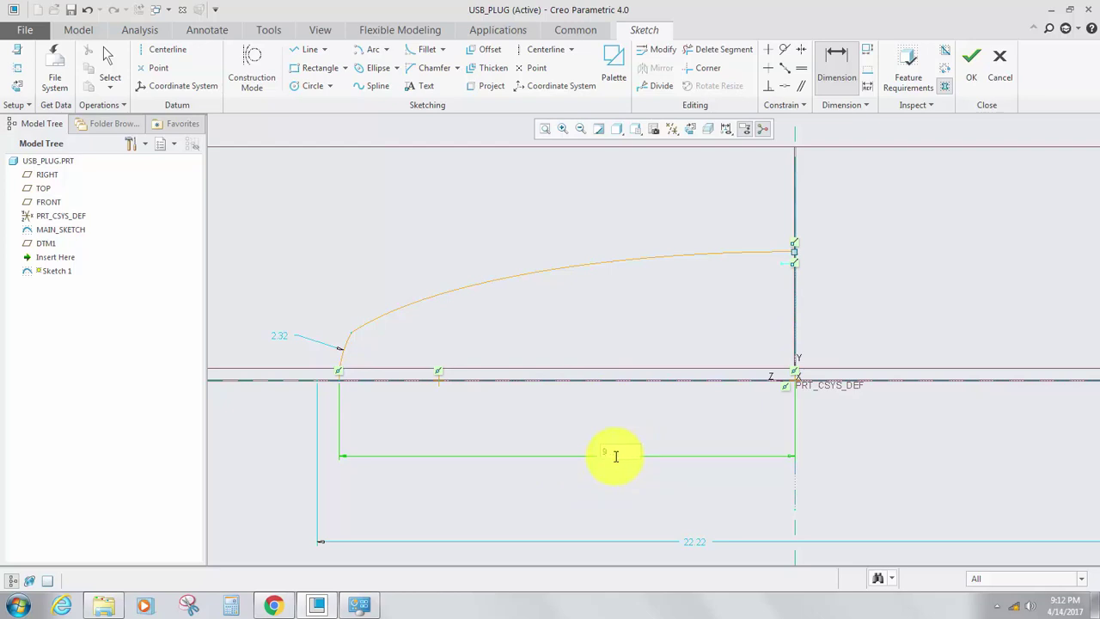
pyautogui.write('9.5')
pyautogui.press('Return')
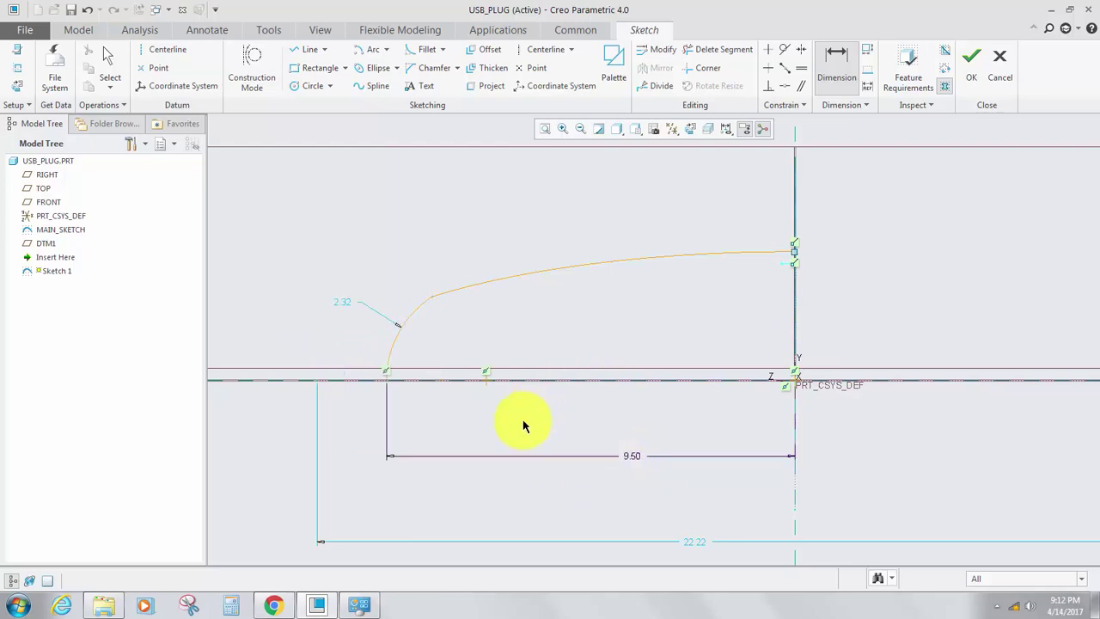
# Move the junction of the arc and ellipse lower and outward, giving the arc a radius of about 2.24 mm.
pyautogui.click(107, 58)
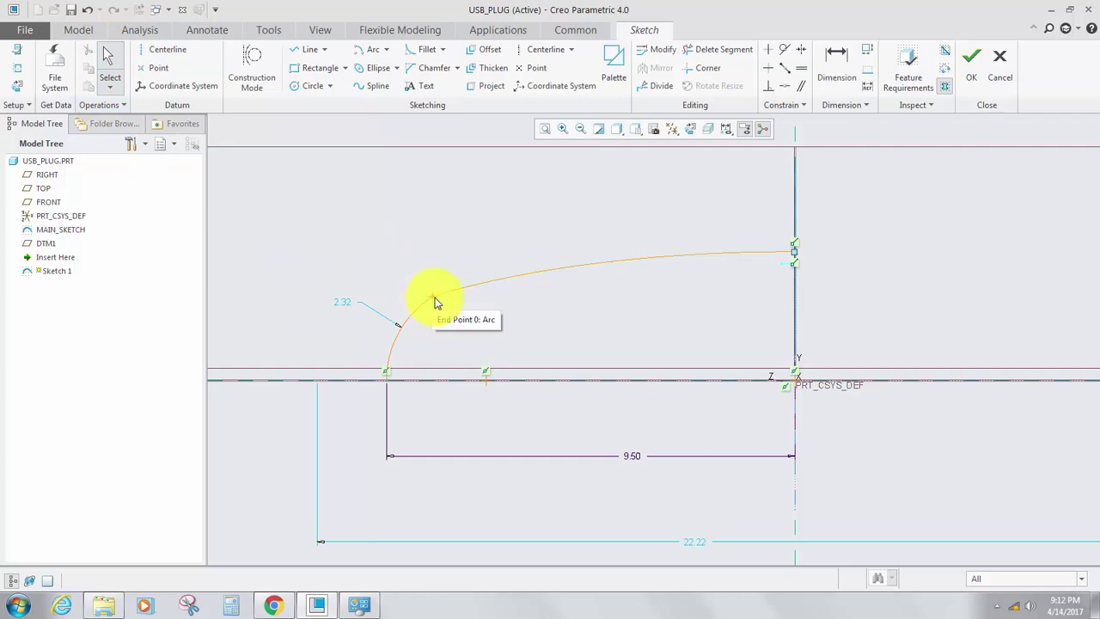
pyautogui.moveTo(427, 306); pyautogui.dragTo(398, 346)
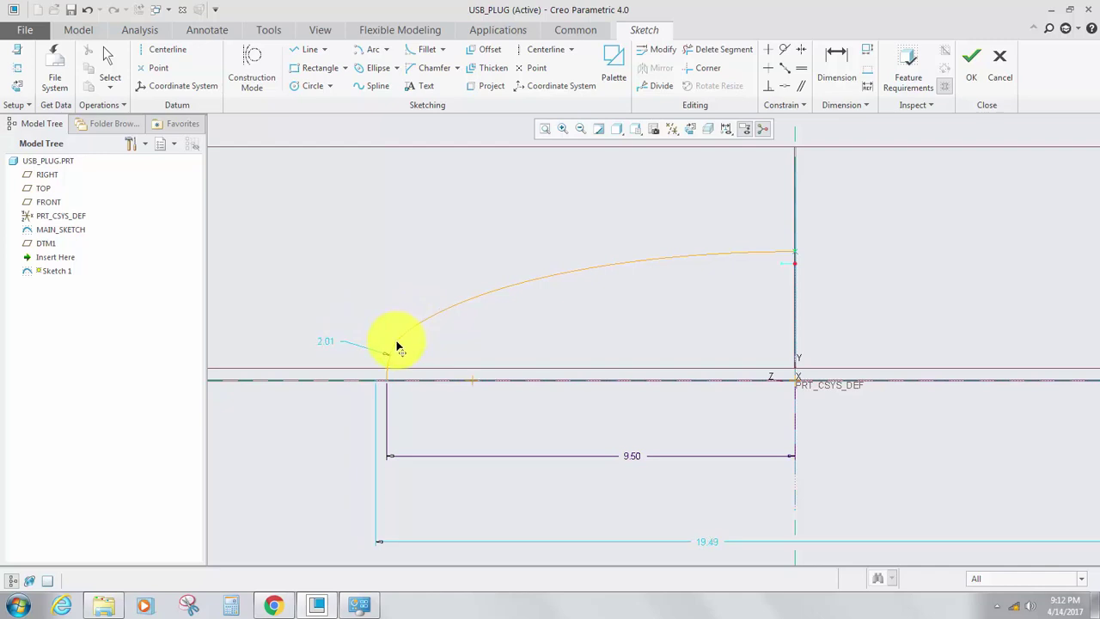
pyautogui.moveTo(396, 347); pyautogui.dragTo(395, 346)
pyautogui.scroll(2, 398, 363)
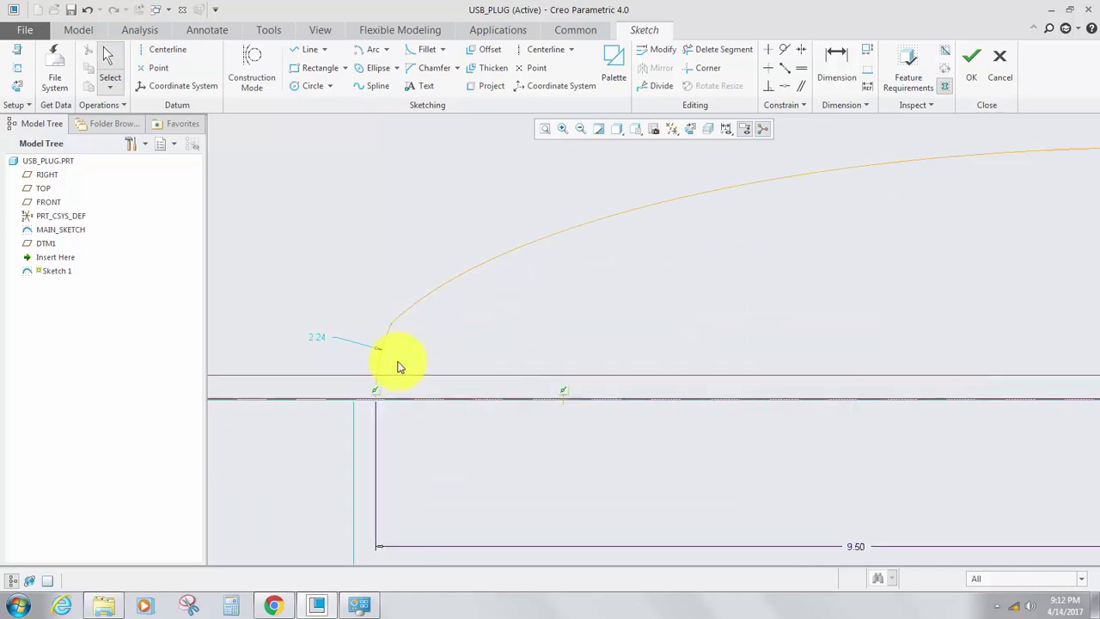
pyautogui.scroll(-1, 384, 343)
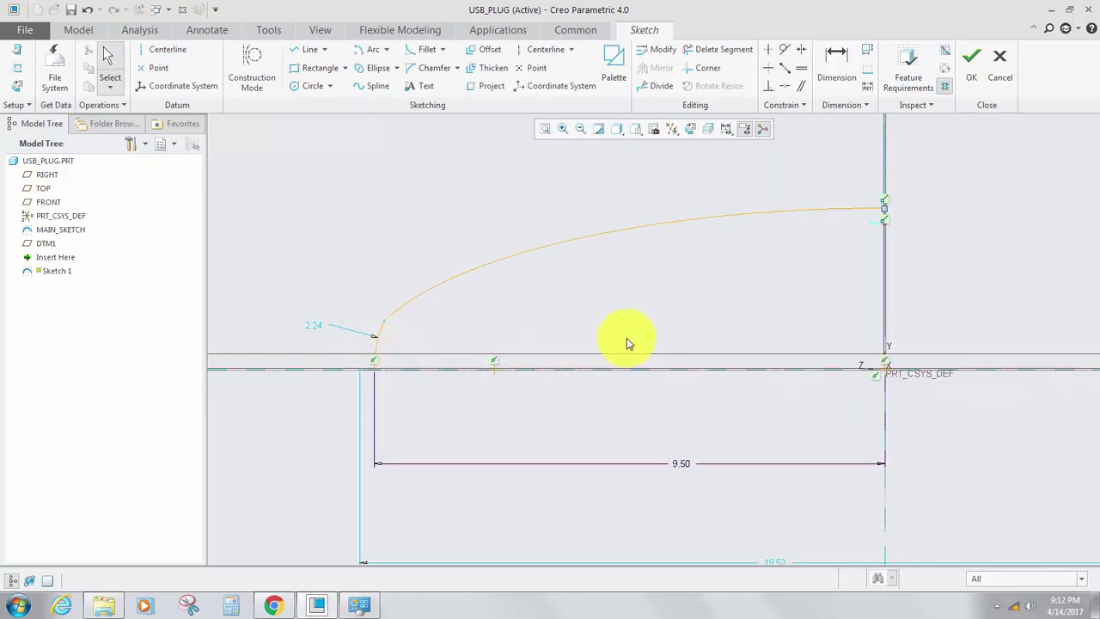
# Finish the cross-section sketch and rename it Front_sketch.
pyautogui.click(968, 80)
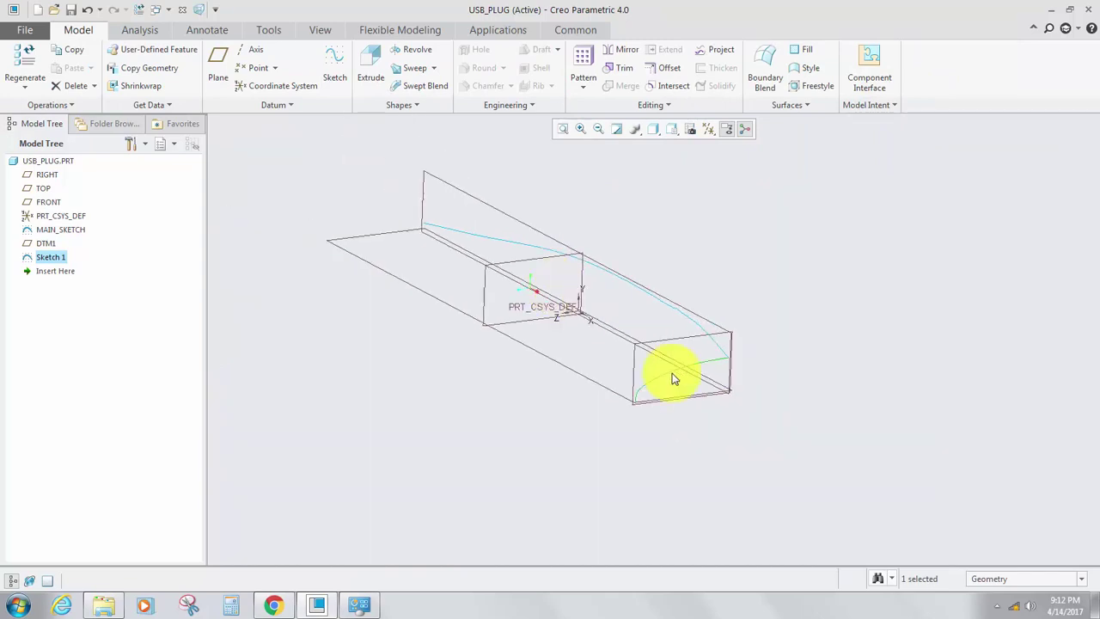
pyautogui.scroll(2, 674, 378)
pyautogui.rightClick(51, 260)
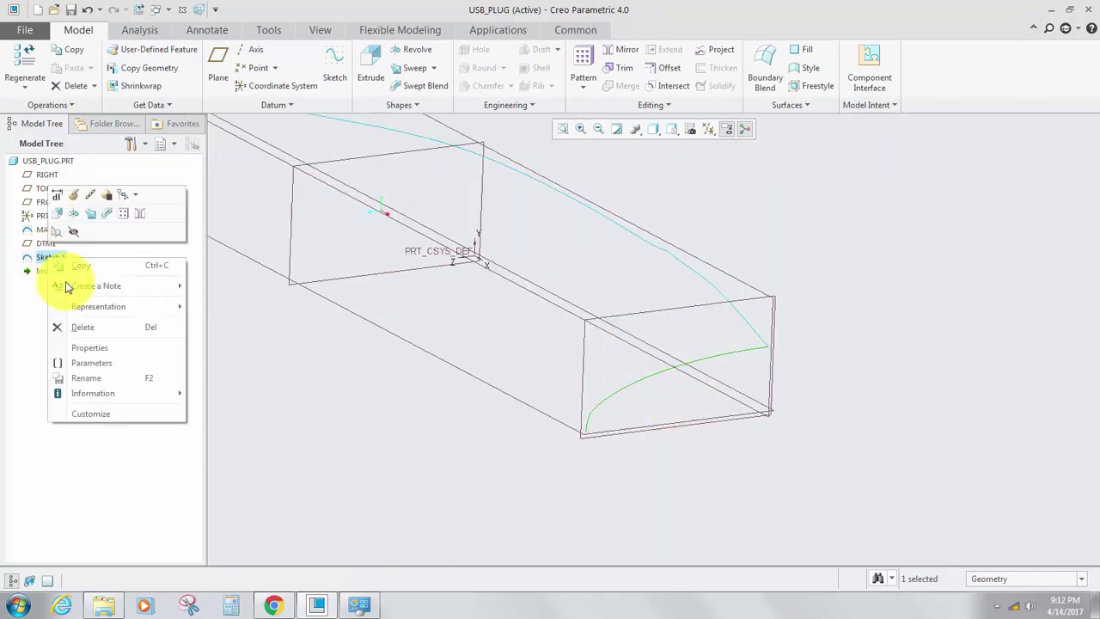
pyautogui.click(95, 382)
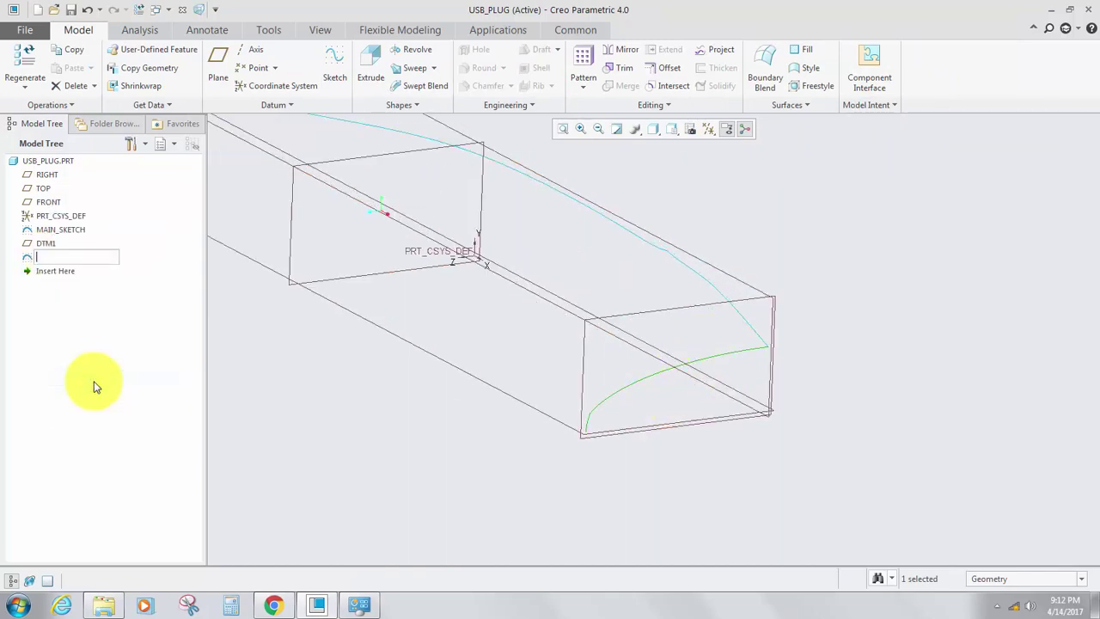
pyautogui.write('Front_sketch')
pyautogui.press('Return')
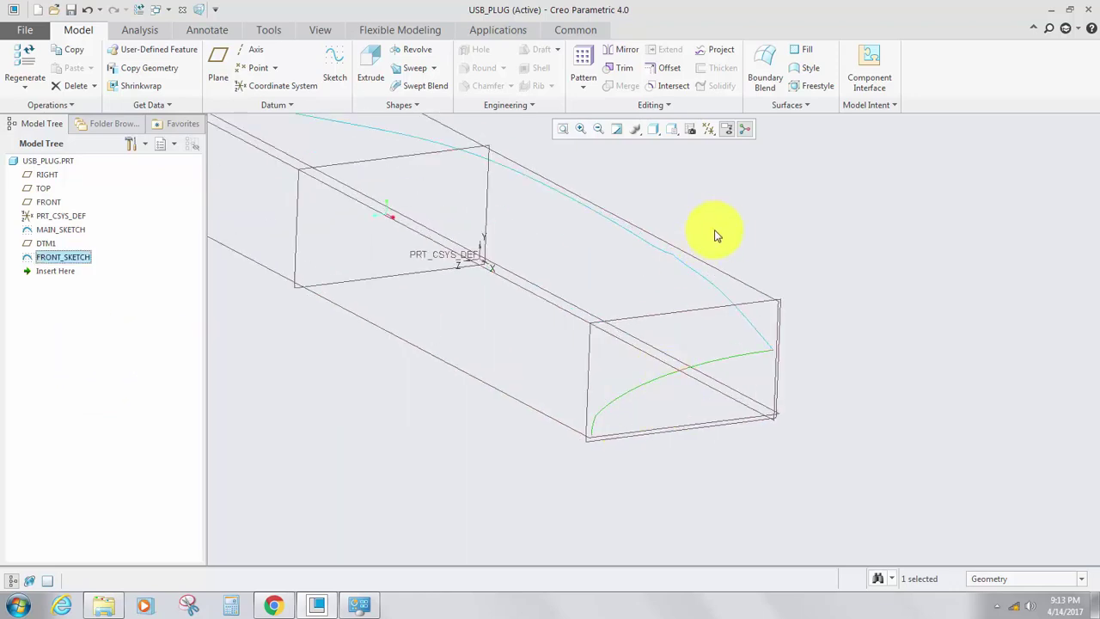
# Start a sketch on the FRONT plane, viewed in 2D, and project both splines of the main profile curve into it.
pyautogui.click(753, 235)
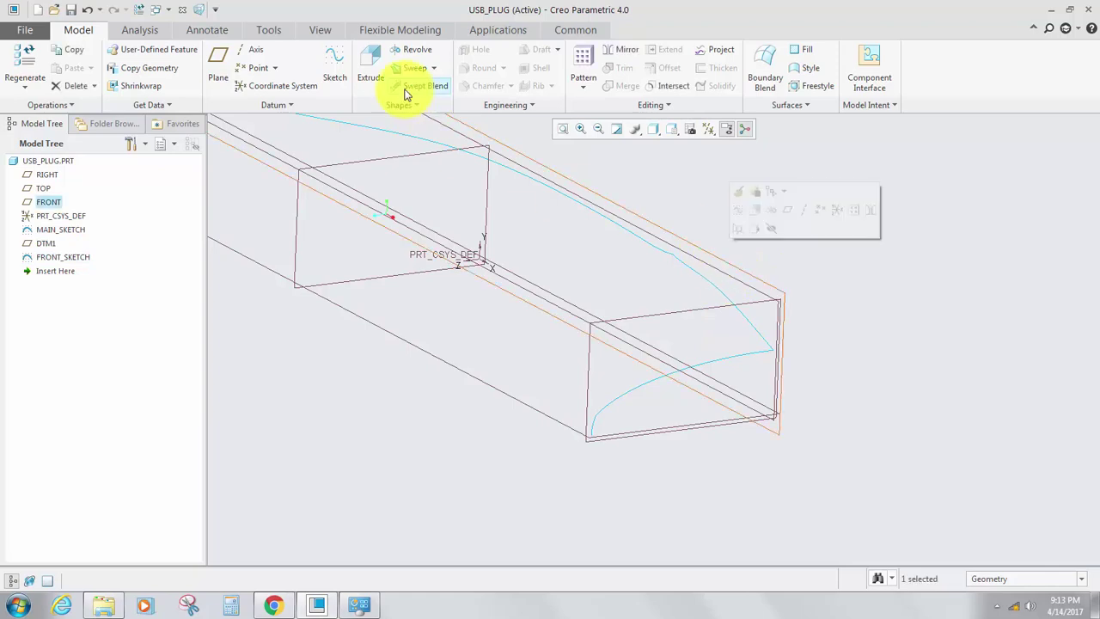
pyautogui.click(331, 69)
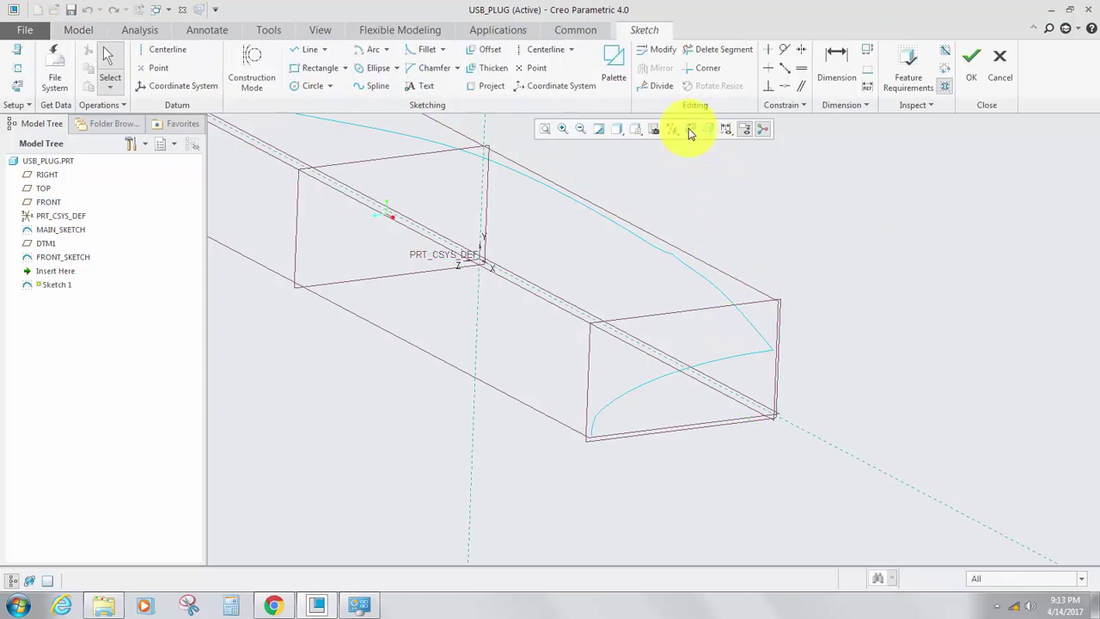
pyautogui.click(688, 128)
pyautogui.scroll(6, 610, 301)
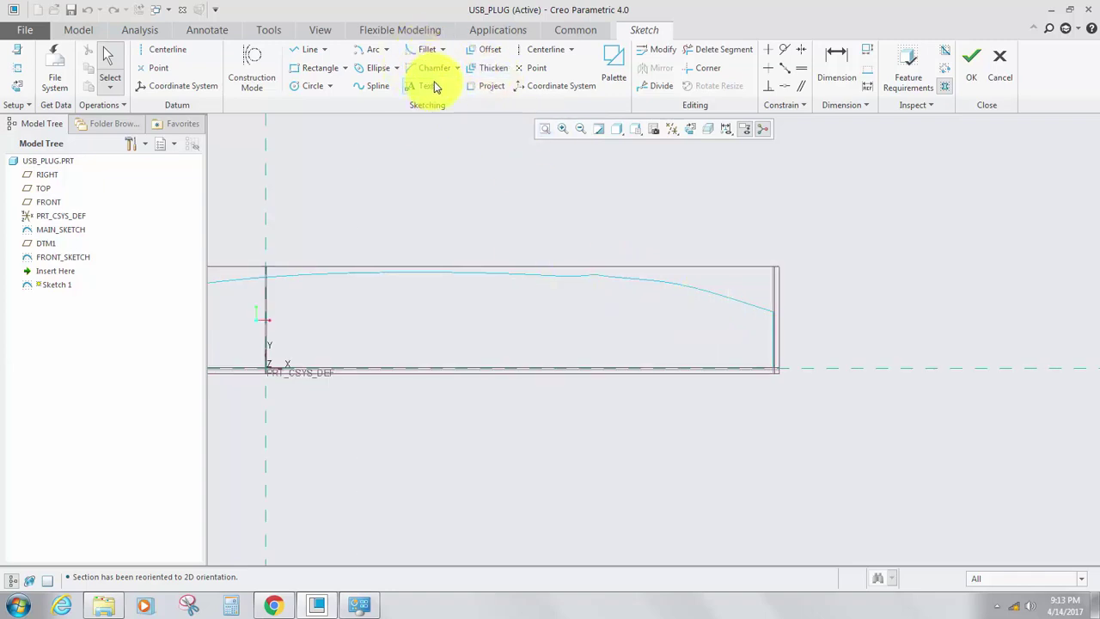
pyautogui.click(486, 86)
pyautogui.click(720, 299)
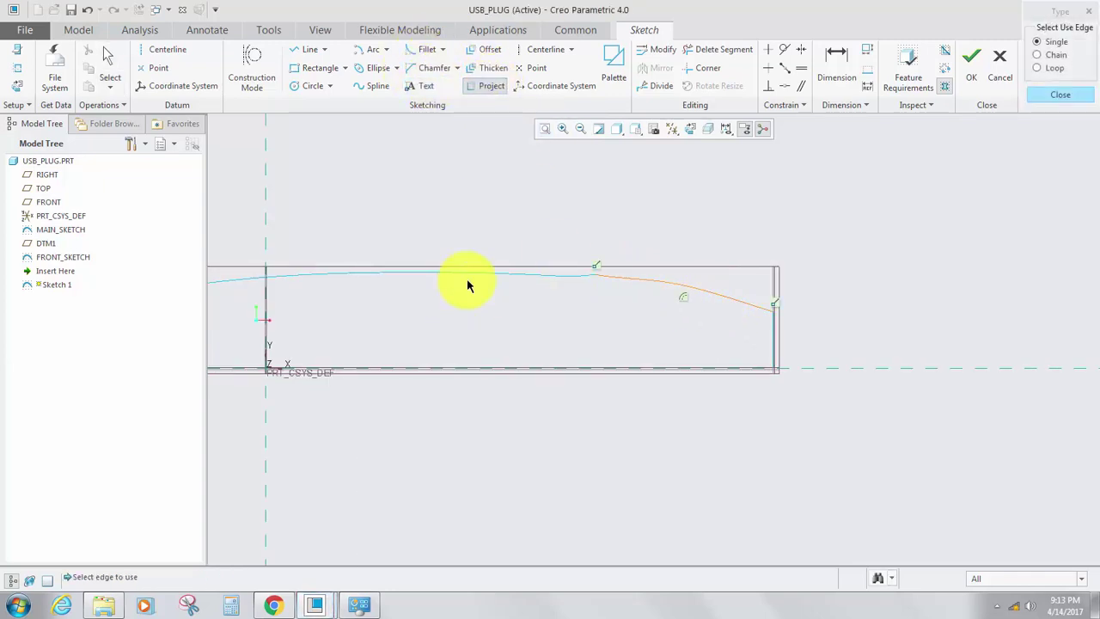
pyautogui.click(532, 279)
# Trim away the part of the projected curve on the negative X side of the vertical reference.
pyautogui.click(716, 49)
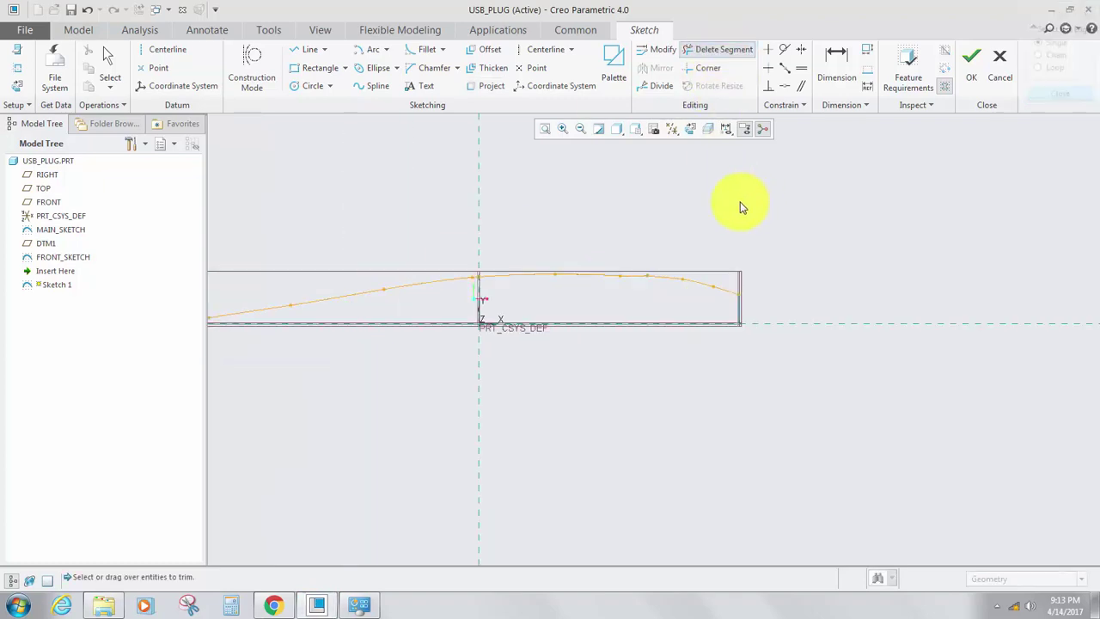
pyautogui.scroll(2, 516, 263)
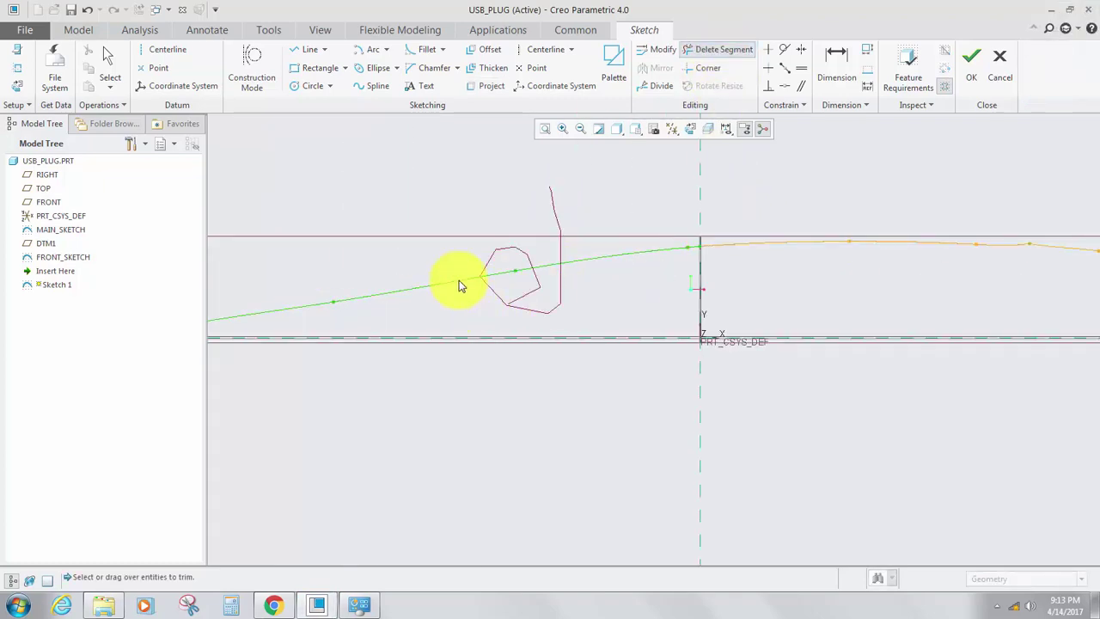
pyautogui.moveTo(409, 286); pyautogui.dragTo(572, 233)
pyautogui.middleClick(582, 219)
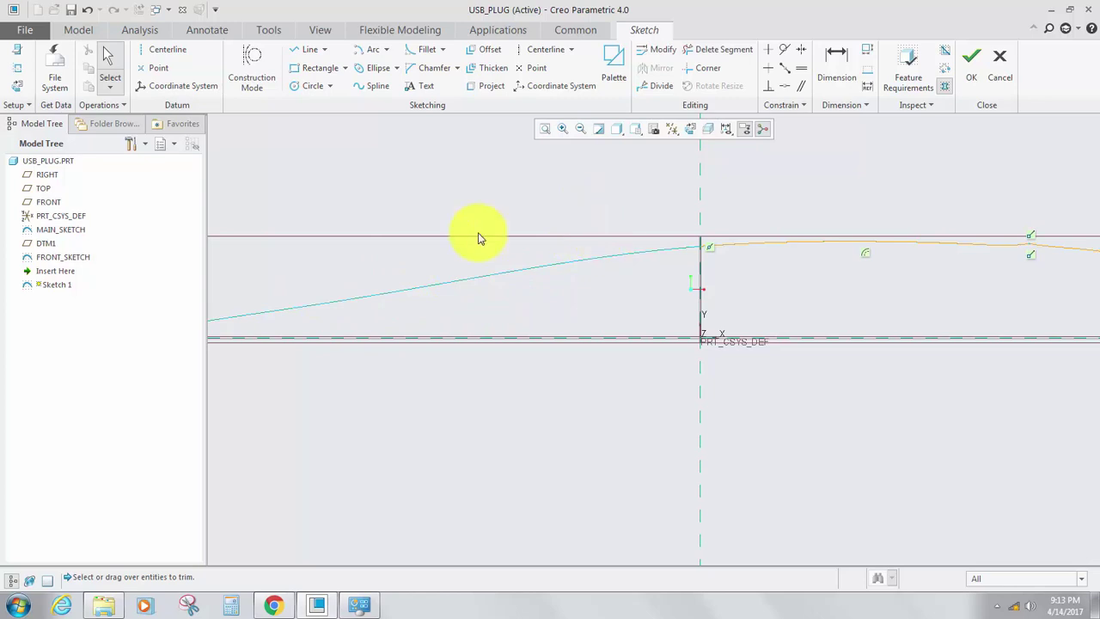
pyautogui.scroll(-4, 641, 274)
pyautogui.scroll(2, 442, 301)
pyautogui.scroll(-1, 438, 299)
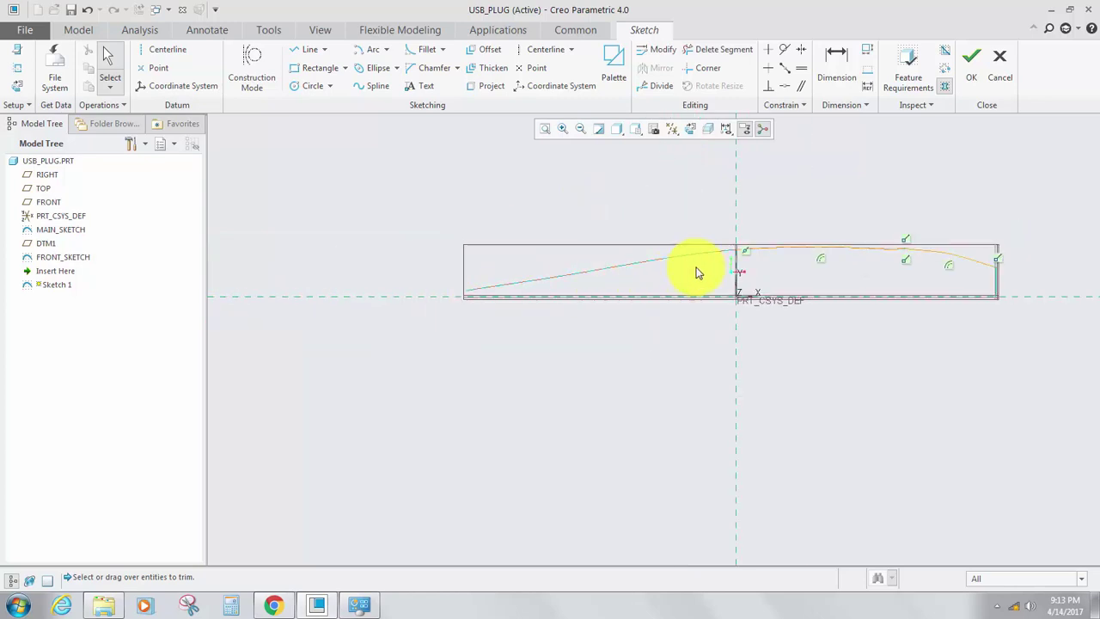
# Try to dimension the horizontal length of the projected curve from its outer end to the vertical reference.
pyautogui.scroll(2, 761, 246)
pyautogui.scroll(-2, 783, 260)
pyautogui.scroll(2, 653, 269)
pyautogui.scroll(-1, 788, 273)
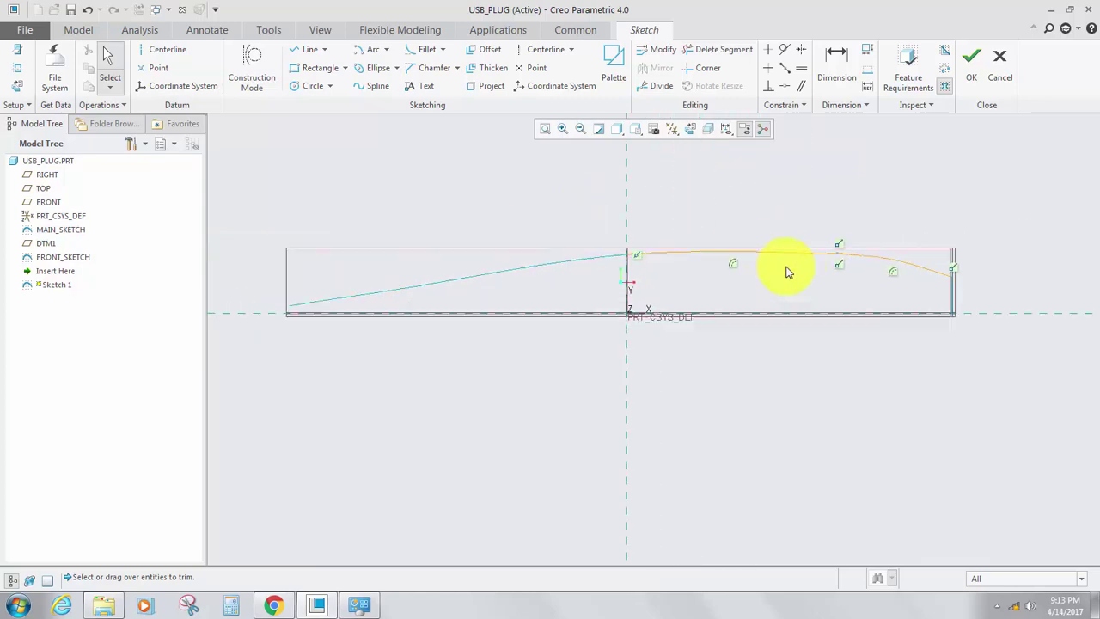
pyautogui.scroll(2, 782, 273)
pyautogui.scroll(-1, 695, 277)
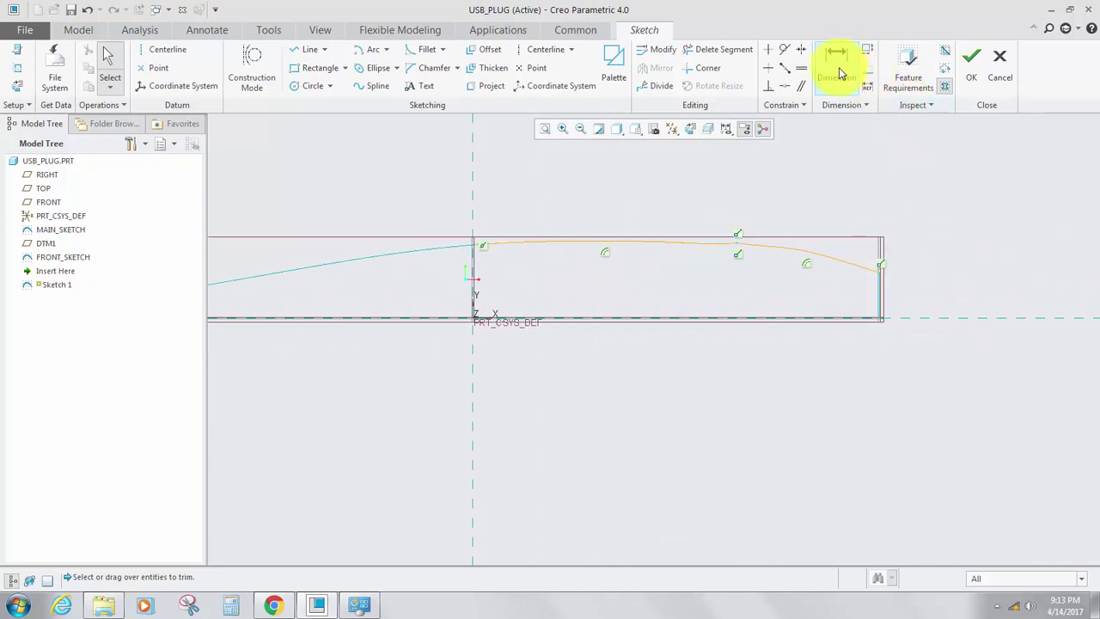
pyautogui.click(839, 69)
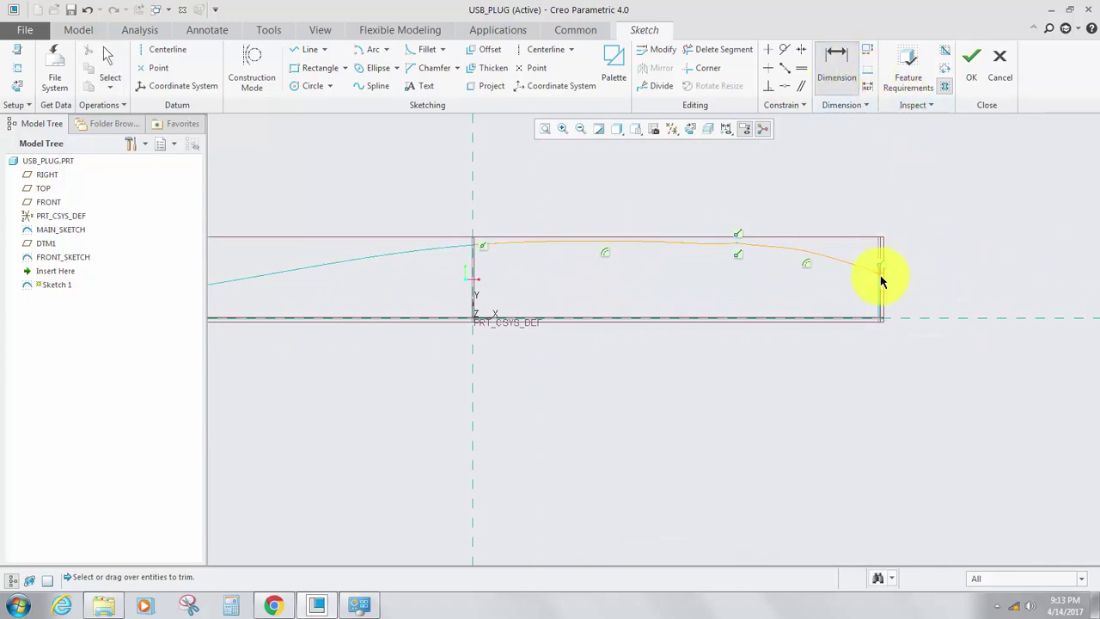
pyautogui.click(472, 250)
pyautogui.middleClick(584, 459)
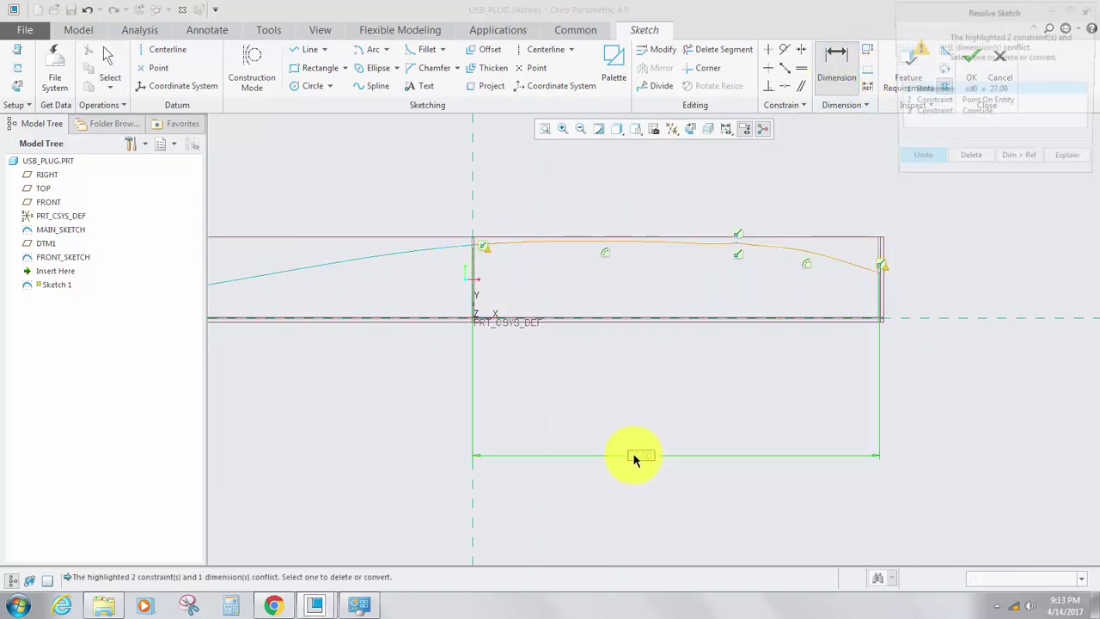
pyautogui.click(973, 165)
pyautogui.scroll(-2, 626, 283)
pyautogui.scroll(2, 723, 270)
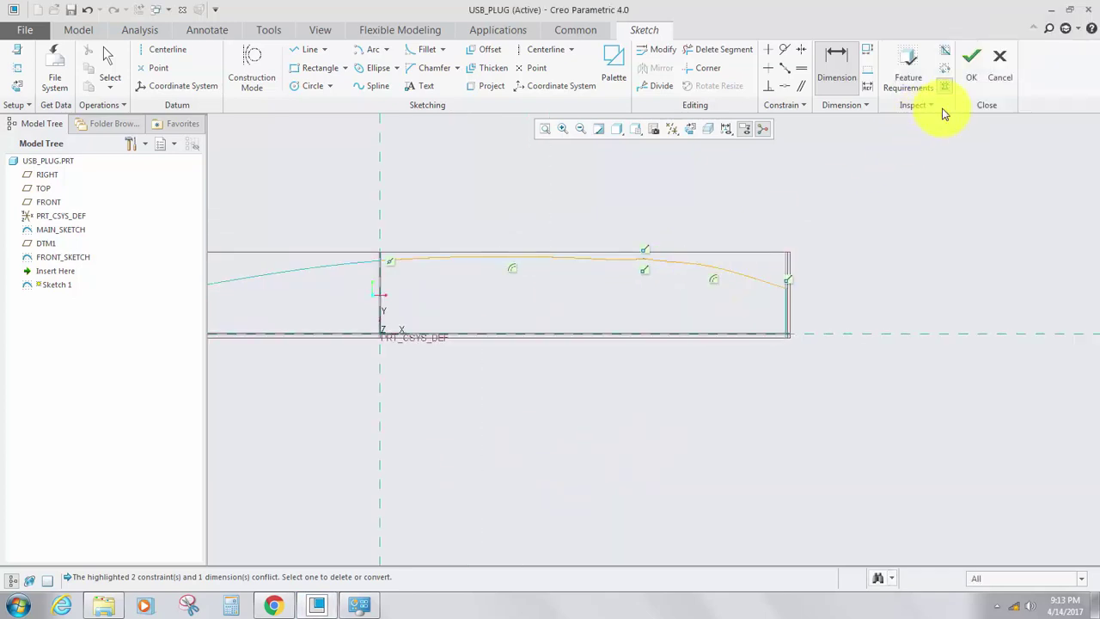
# Finish the projected curve sketch on the FRONT plane and clear the selection.
pyautogui.click(968, 75)
pyautogui.moveTo(576, 327)
pyautogui.mouseDown(button='middle')
pyautogui.moveTo(644, 295)
pyautogui.moveTo(592, 321)
pyautogui.moveTo(619, 316)
pyautogui.moveTo(640, 334)
pyautogui.mouseUp(button='middle')
pyautogui.click(605, 175)
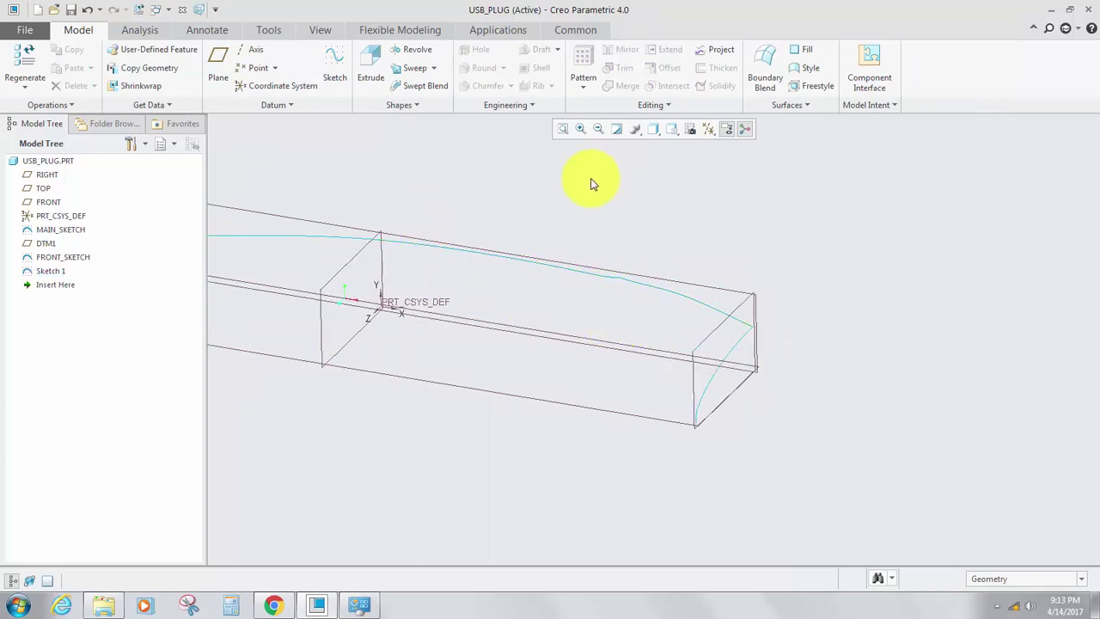
# Start a Sweep with the Front_sketch curve as trajectory and open its section sketch in 2D view.
pyautogui.click(416, 68)
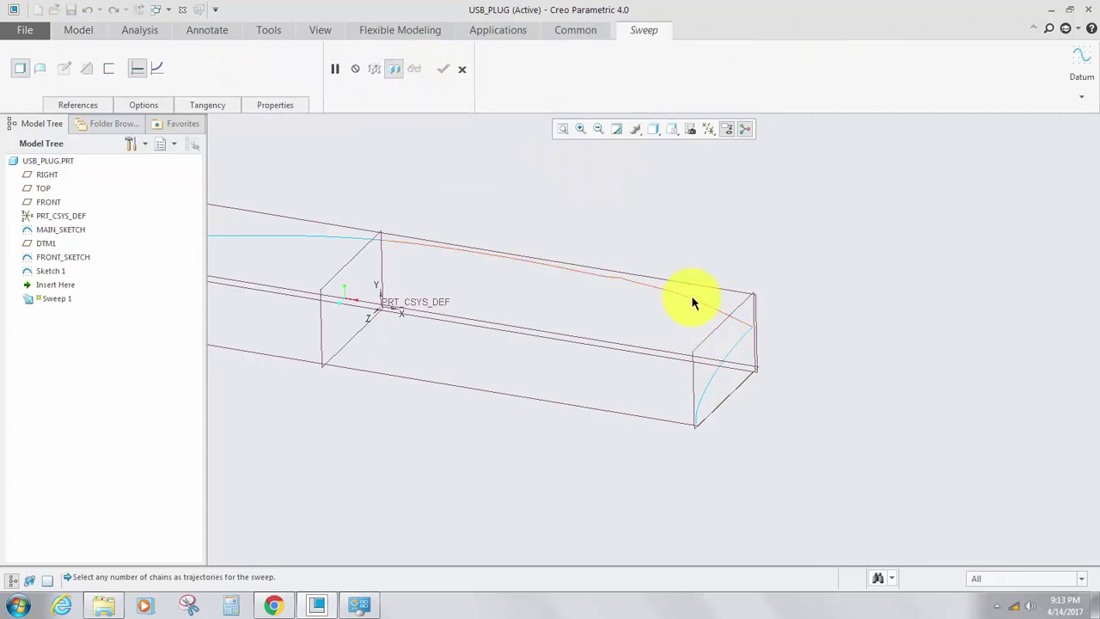
pyautogui.click(730, 353)
pyautogui.moveTo(625, 432); pyautogui.dragTo(676, 298, button='middle')
pyautogui.click(65, 71)
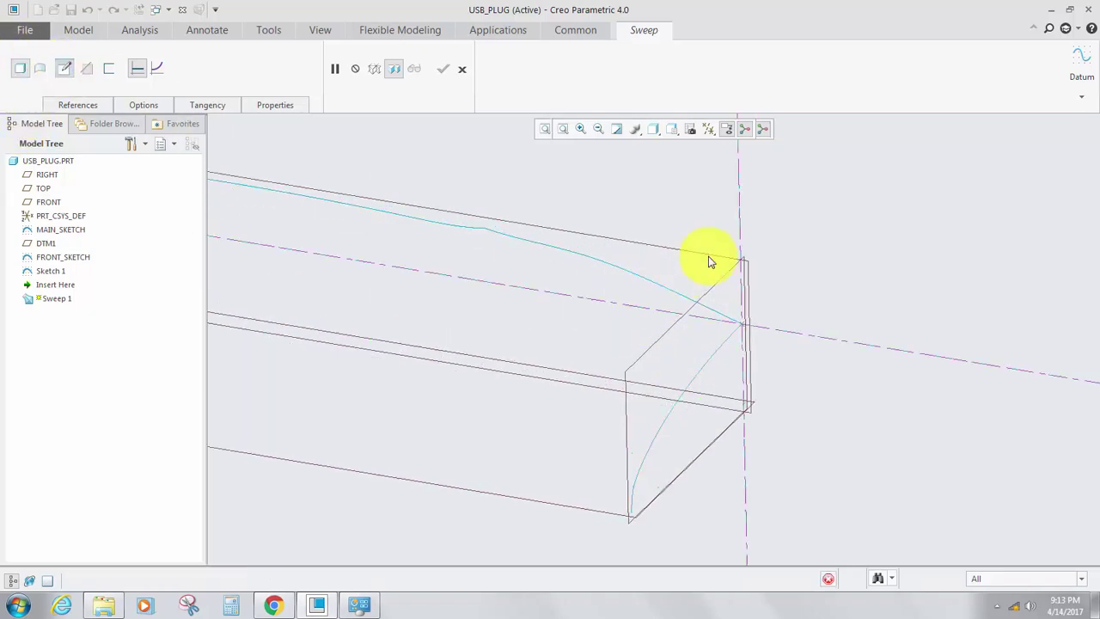
pyautogui.click(690, 129)
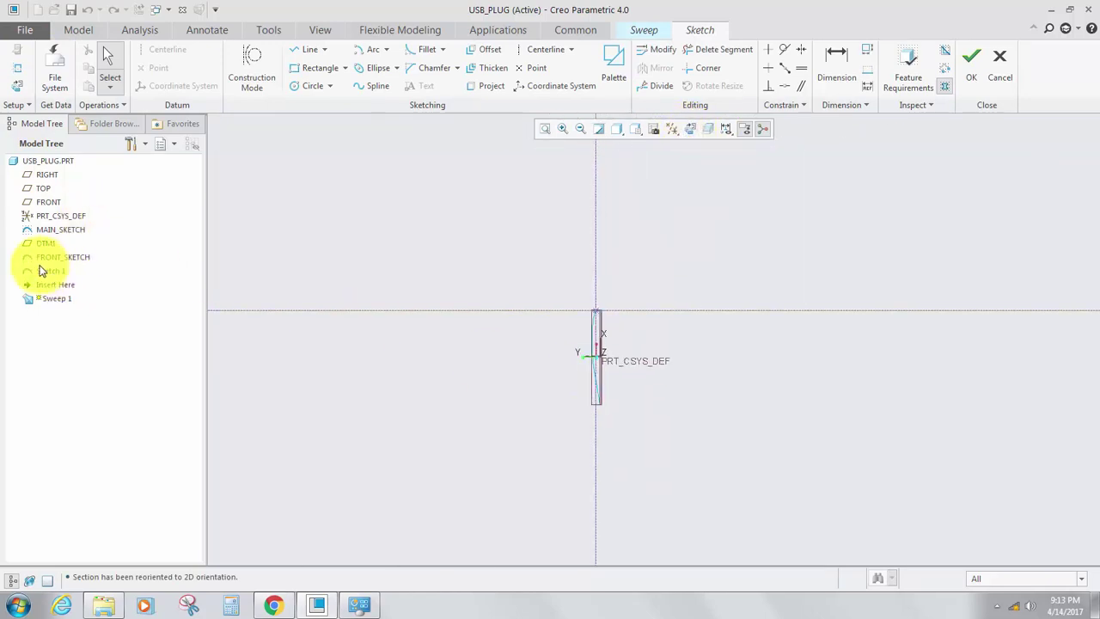
# Project both splines of the projected profile curve (Sketch 1) into the sweep section.
pyautogui.scroll(-6, 584, 292)
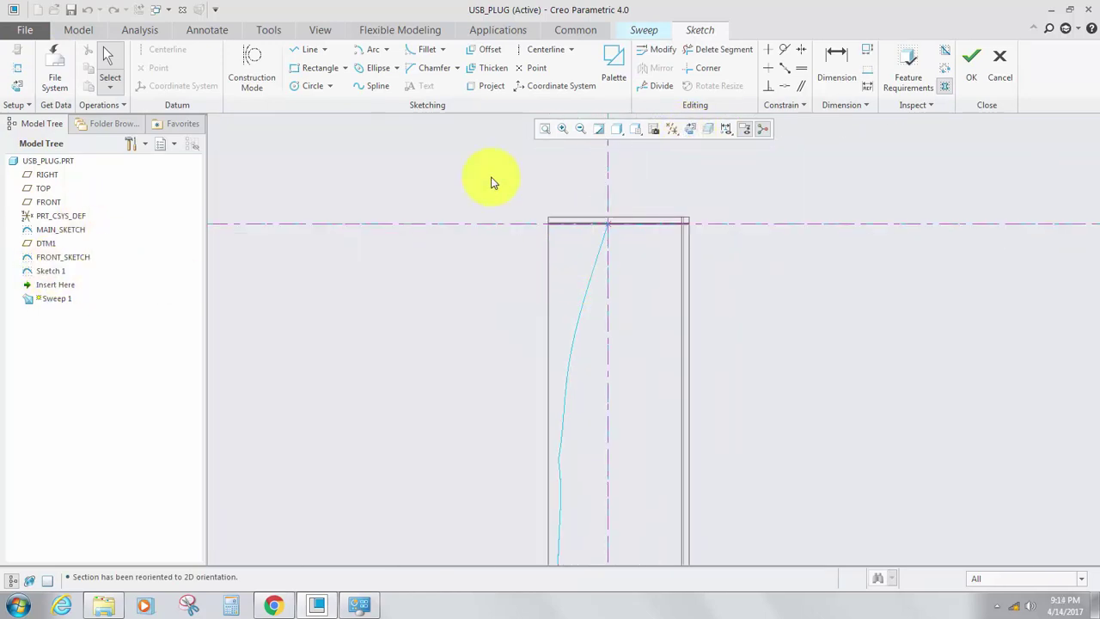
pyautogui.click(483, 90)
pyautogui.click(590, 272)
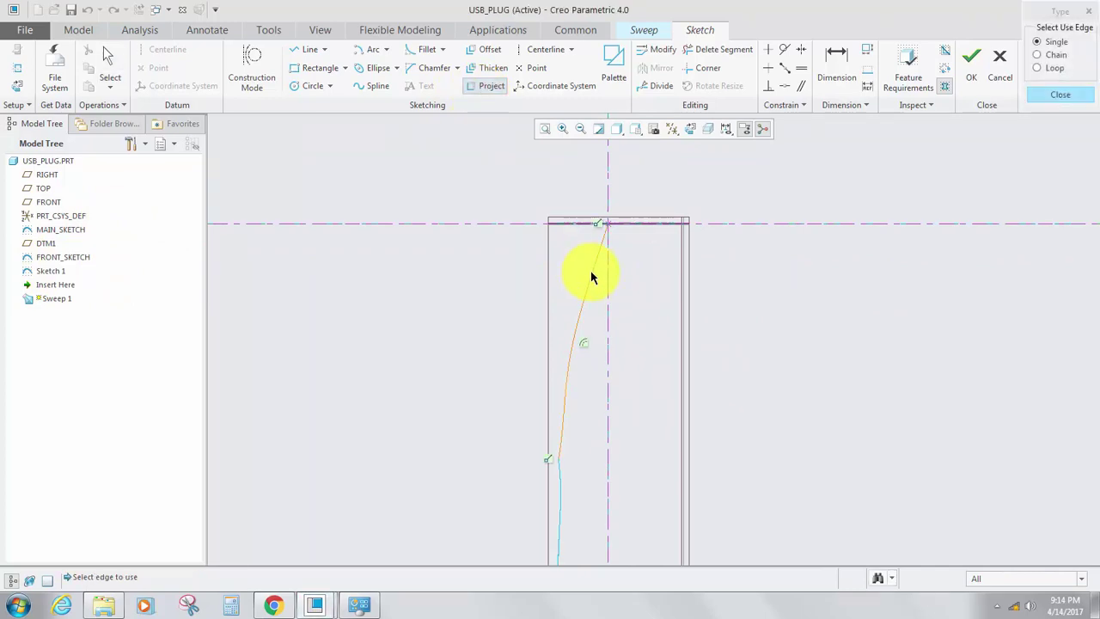
pyautogui.scroll(3, 589, 272)
pyautogui.scroll(3, 542, 369)
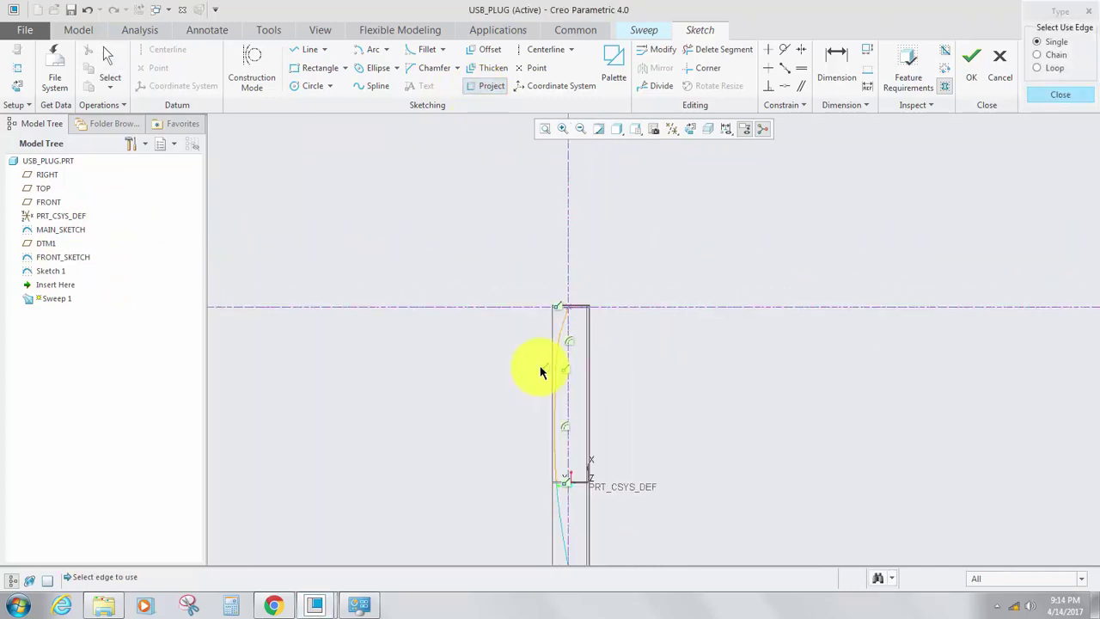
pyautogui.scroll(-3, 550, 454)
pyautogui.scroll(3, 546, 403)
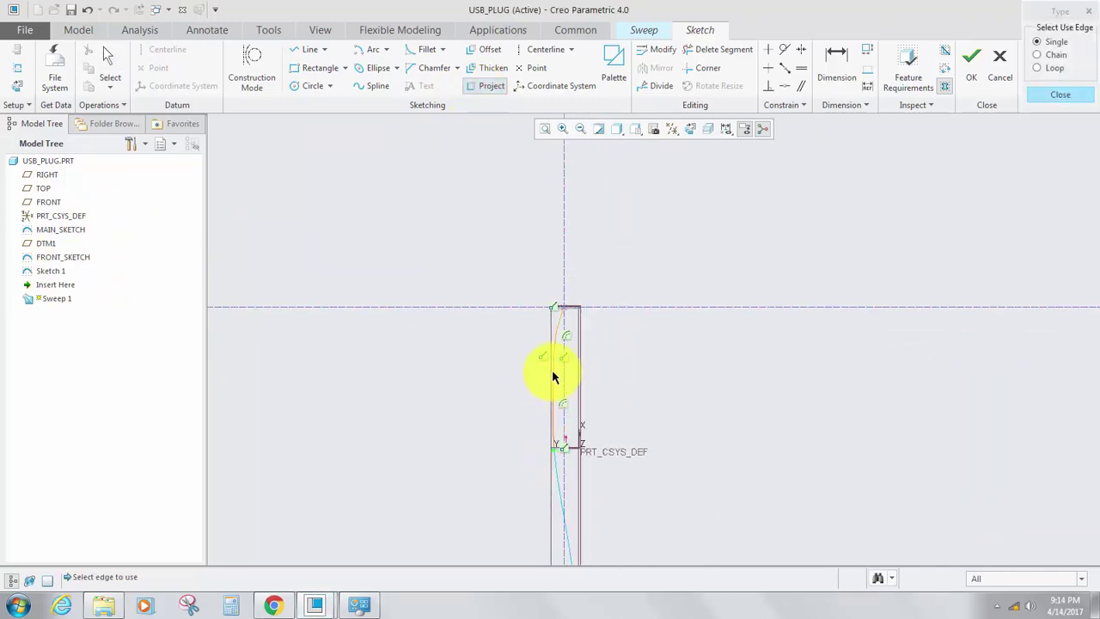
pyautogui.scroll(-3, 555, 355)
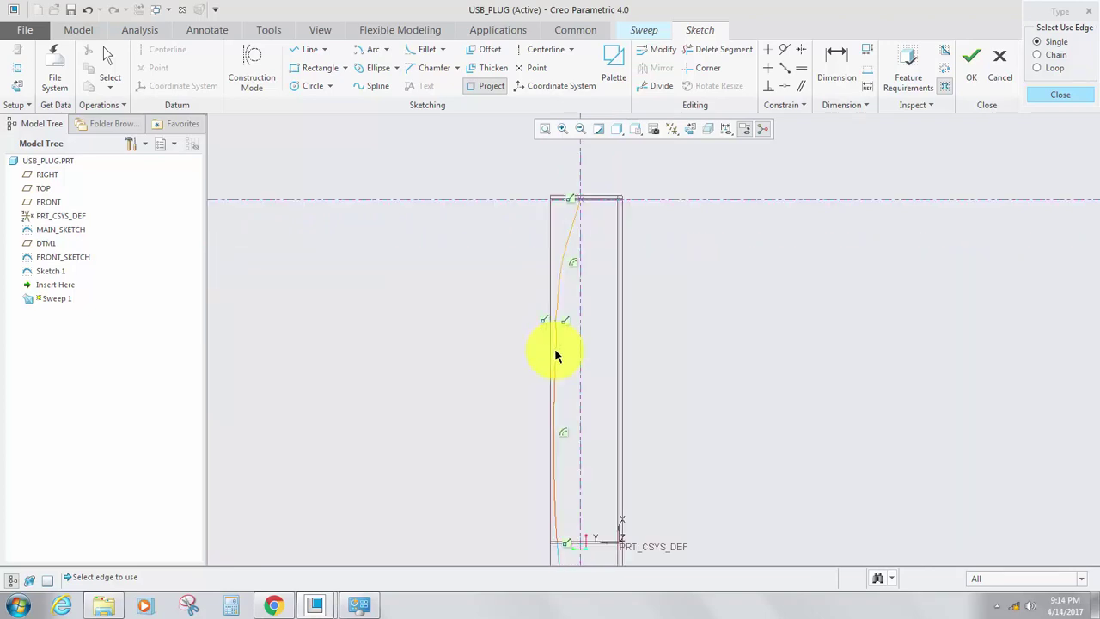
pyautogui.scroll(2, 585, 297)
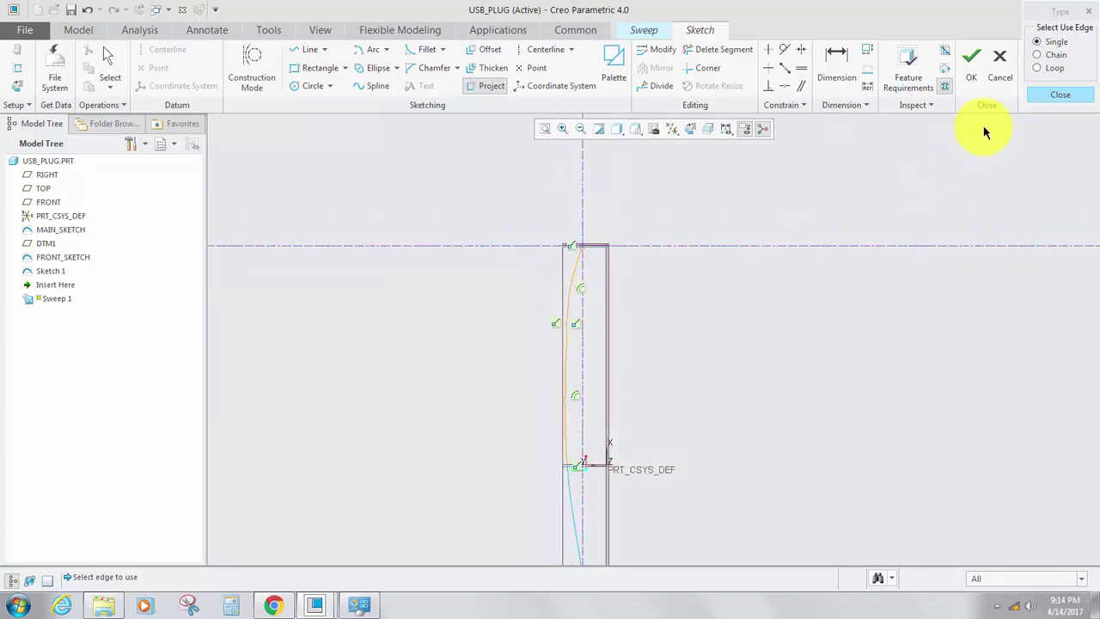
pyautogui.click(1059, 96)
# Finish the open section, accept the switch to a surface feature, and complete the sweep.
pyautogui.click(971, 69)
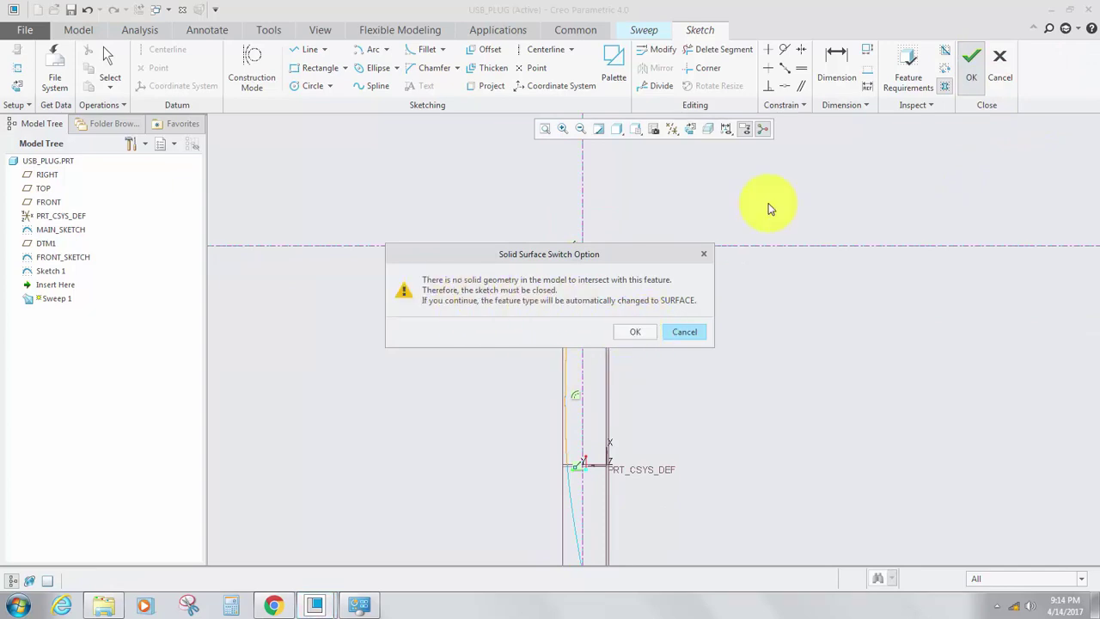
pyautogui.click(634, 332)
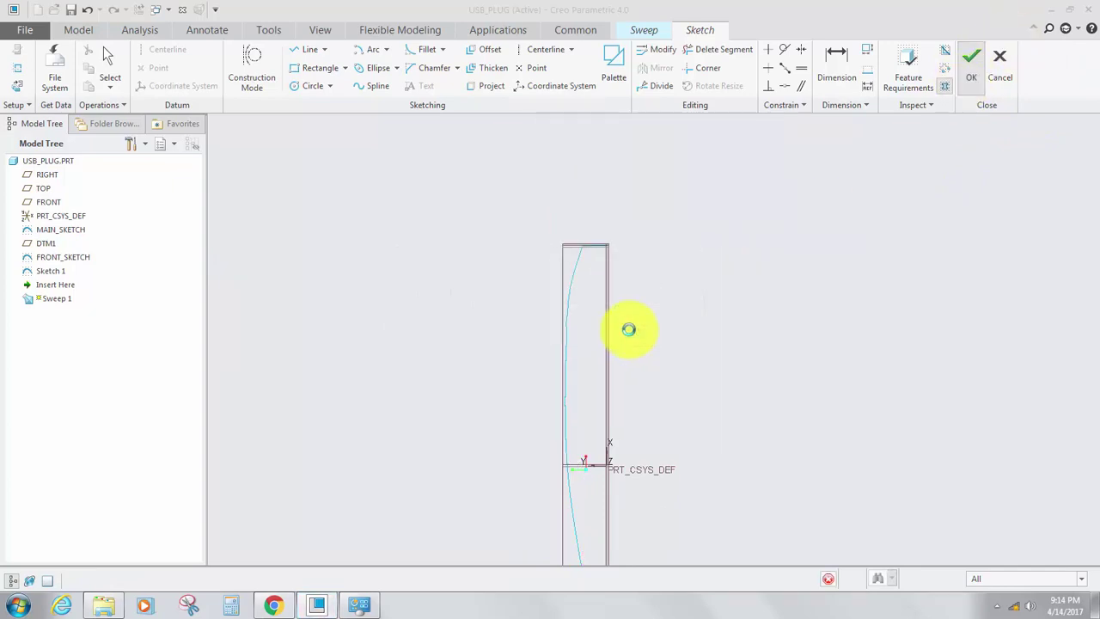
pyautogui.moveTo(590, 270)
pyautogui.mouseDown(button='middle')
pyautogui.moveTo(557, 325)
pyautogui.moveTo(635, 339)
pyautogui.mouseUp(button='middle')
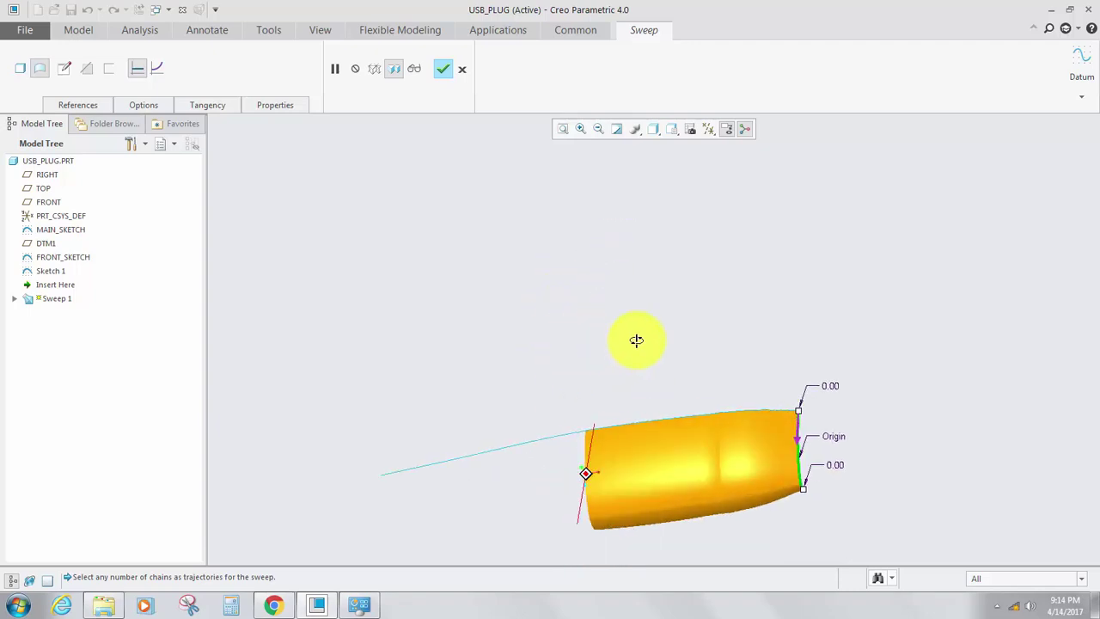
pyautogui.scroll(-5, 503, 262)
pyautogui.scroll(8, 505, 262)
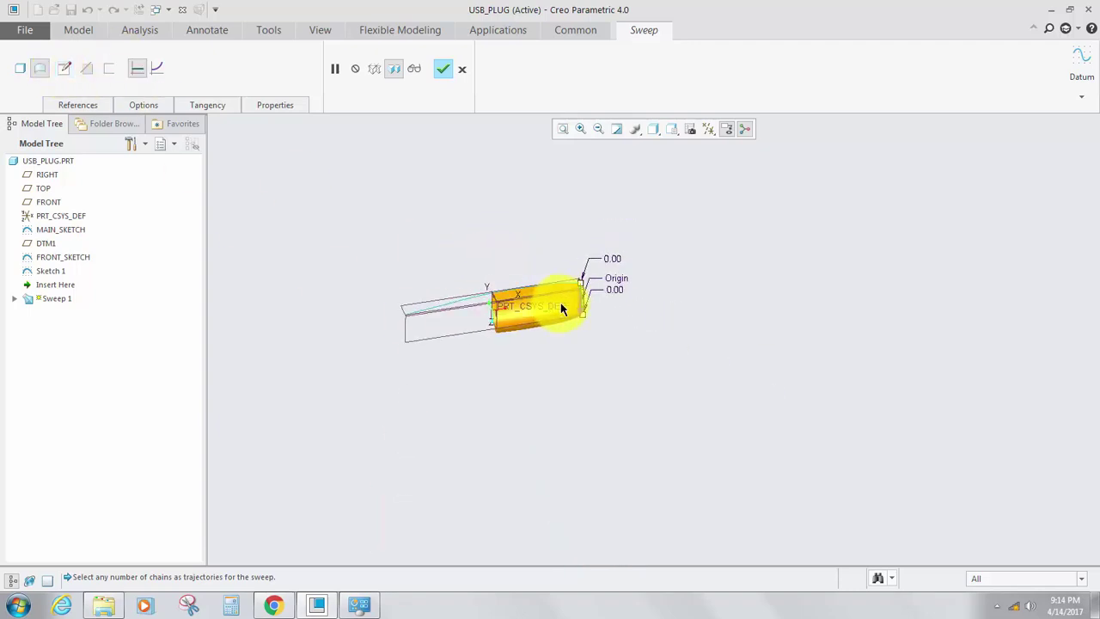
pyautogui.moveTo(558, 258); pyautogui.dragTo(494, 275, button='middle')
pyautogui.click(443, 69)
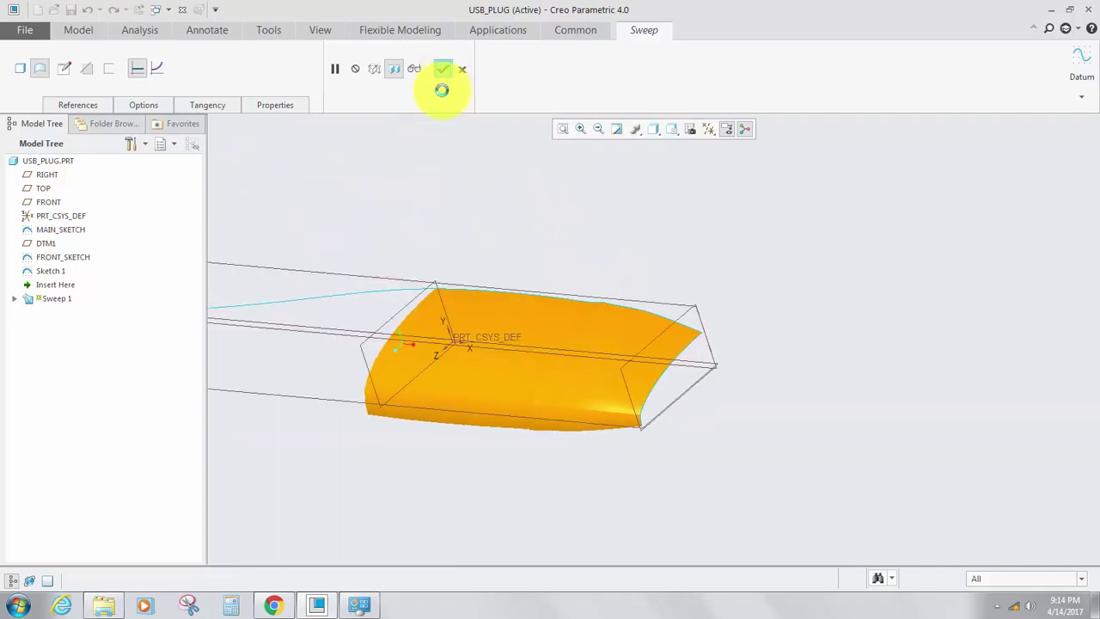
# Mirror the swept surface about the FRONT plane.
pyautogui.scroll(-4, 504, 330)
pyautogui.moveTo(499, 342)
pyautogui.mouseDown(button='middle')
pyautogui.moveTo(518, 352)
pyautogui.moveTo(498, 318)
pyautogui.moveTo(506, 326)
pyautogui.mouseUp(button='middle')
pyautogui.scroll(4, 506, 327)
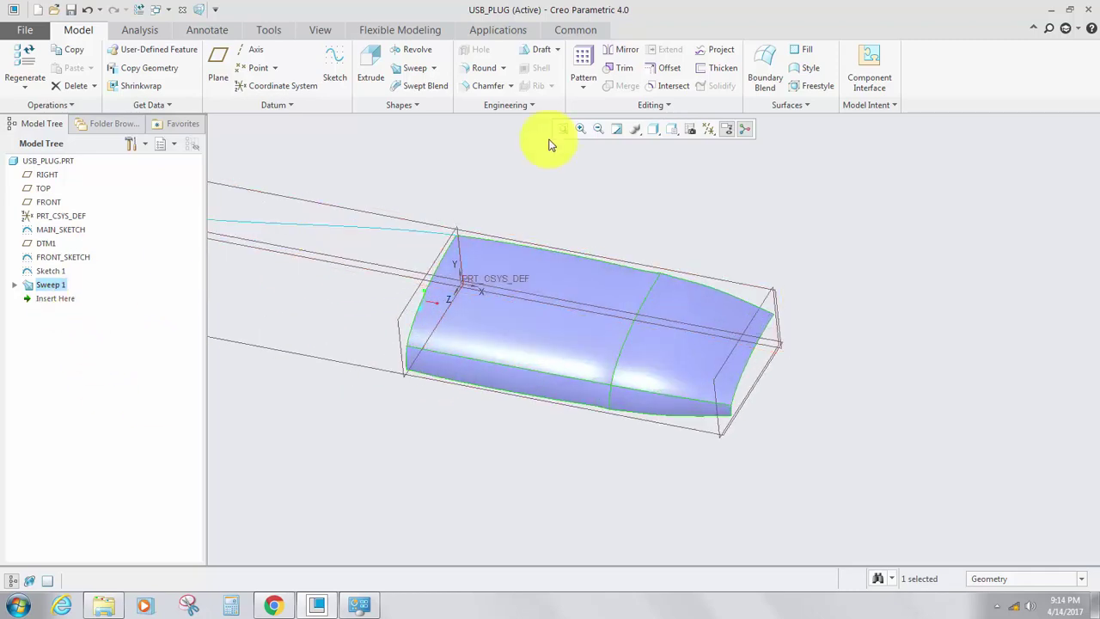
pyautogui.click(614, 55)
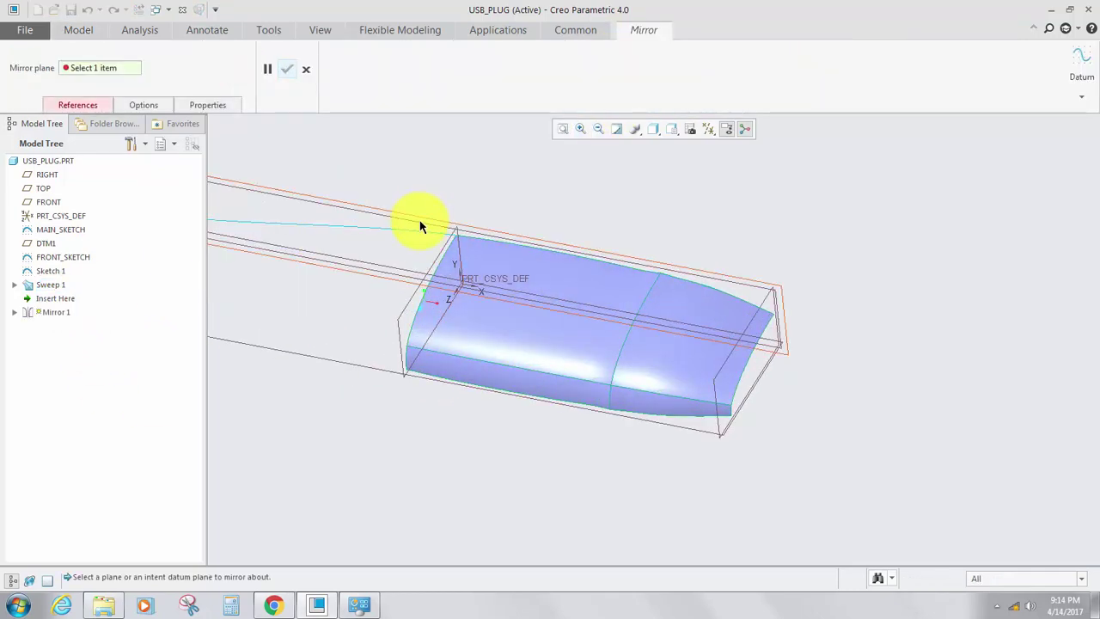
pyautogui.click(421, 226)
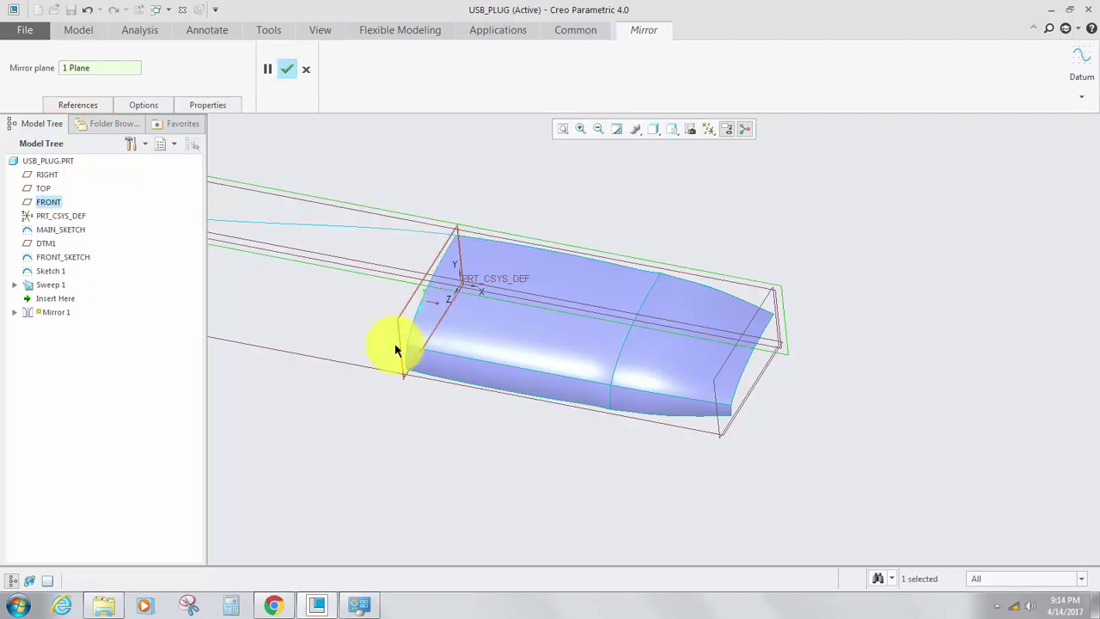
pyautogui.click(287, 69)
# Start an Extrude with a sketch on the TOP plane and view it in 2D.
pyautogui.moveTo(390, 466); pyautogui.dragTo(447, 413, button='middle')
pyautogui.click(448, 406)
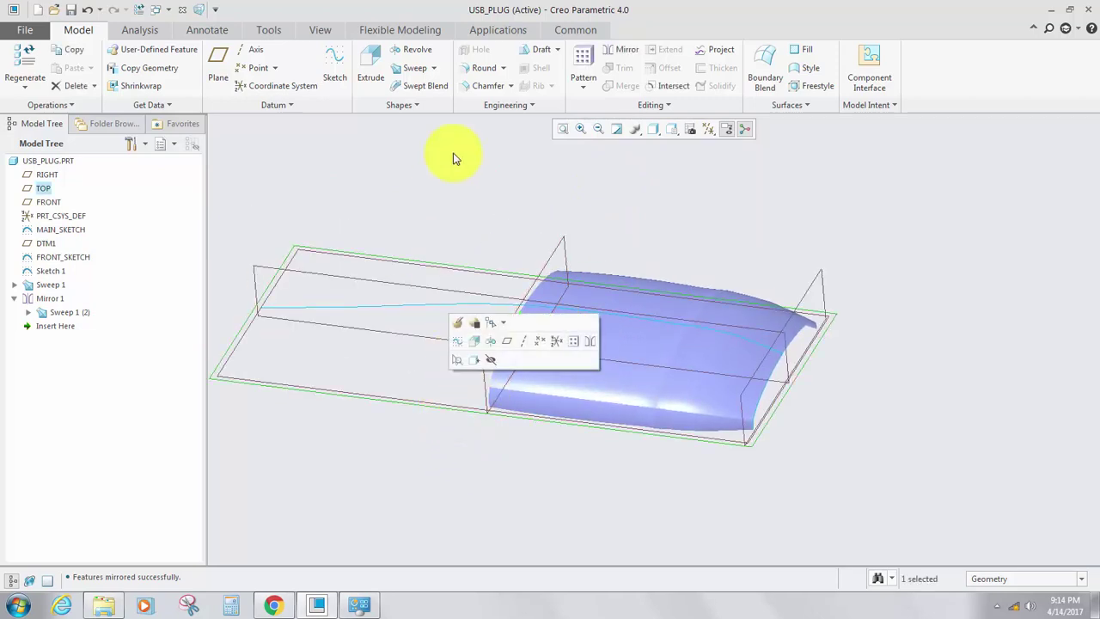
pyautogui.click(370, 60)
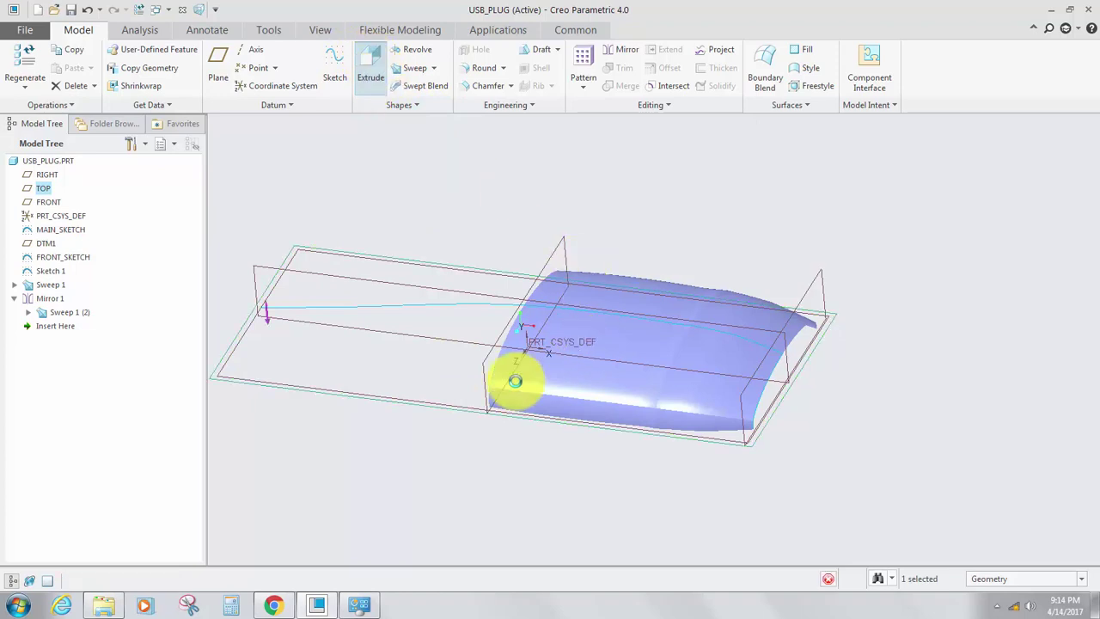
pyautogui.click(690, 131)
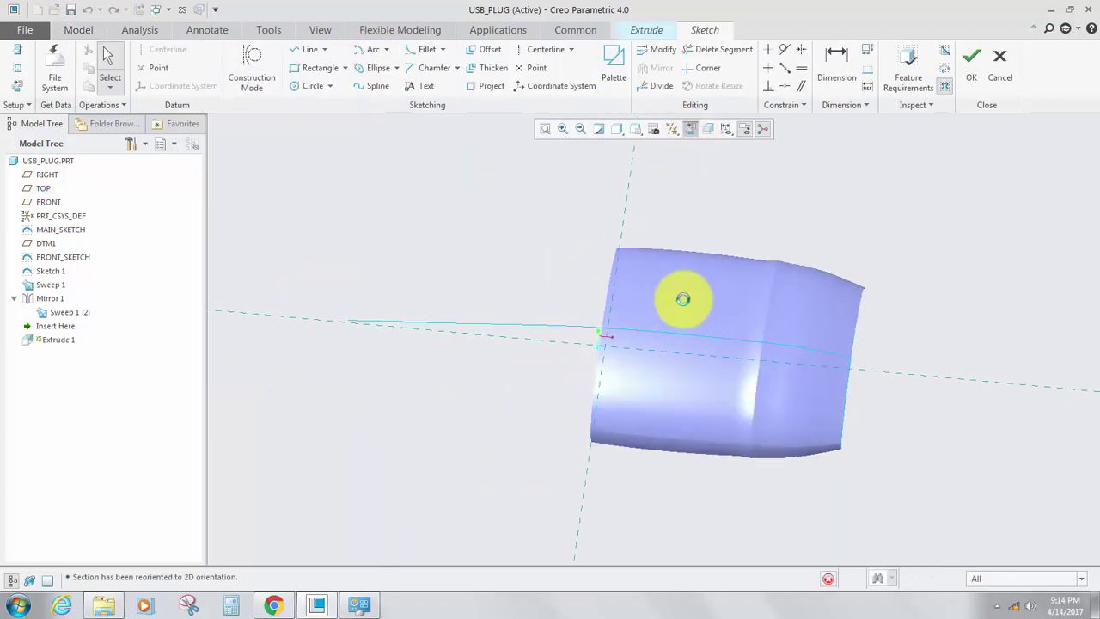
# Add the swept surface's edge vertex at the seam on the positive Z side as a sketch reference.
pyautogui.rightClick(578, 492)
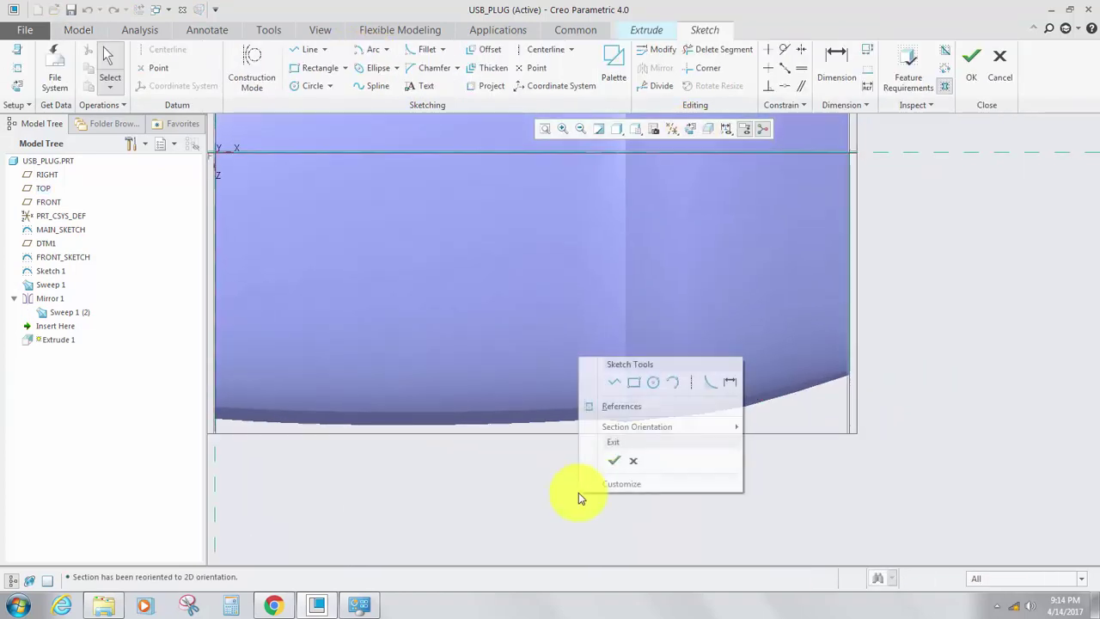
pyautogui.click(609, 419)
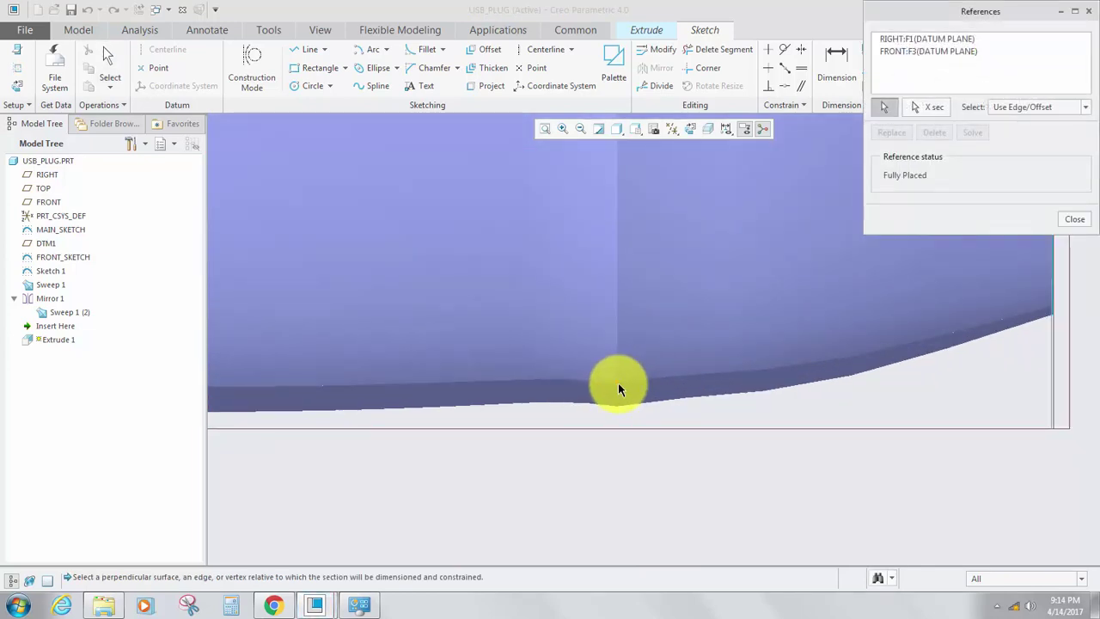
pyautogui.click(618, 389)
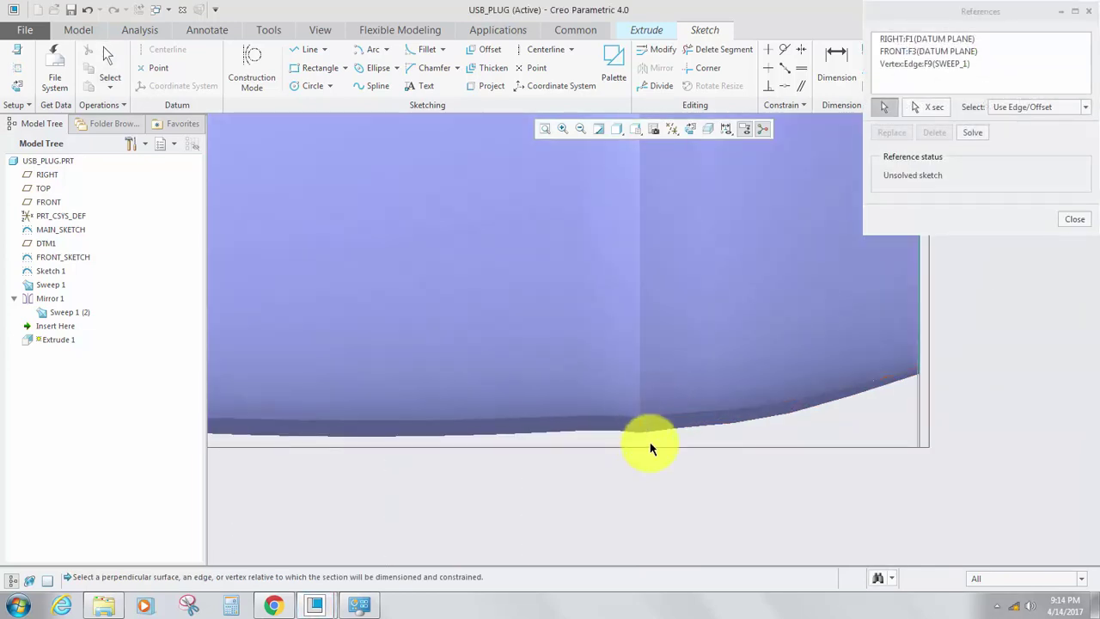
pyautogui.scroll(-4, 651, 448)
pyautogui.scroll(1, 650, 447)
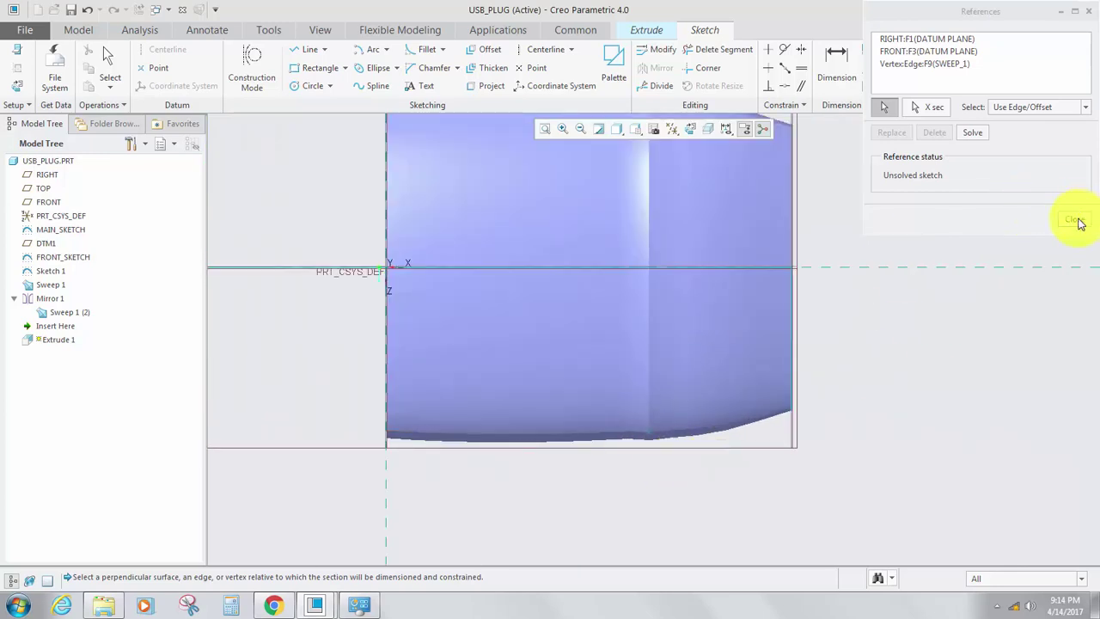
pyautogui.click(1080, 223)
# Sketch a five-point spline from the seam vertex to the vertical reference, ending about 5.73 mm from the horizontal reference.
pyautogui.scroll(-3, 650, 441)
pyautogui.scroll(3, 657, 447)
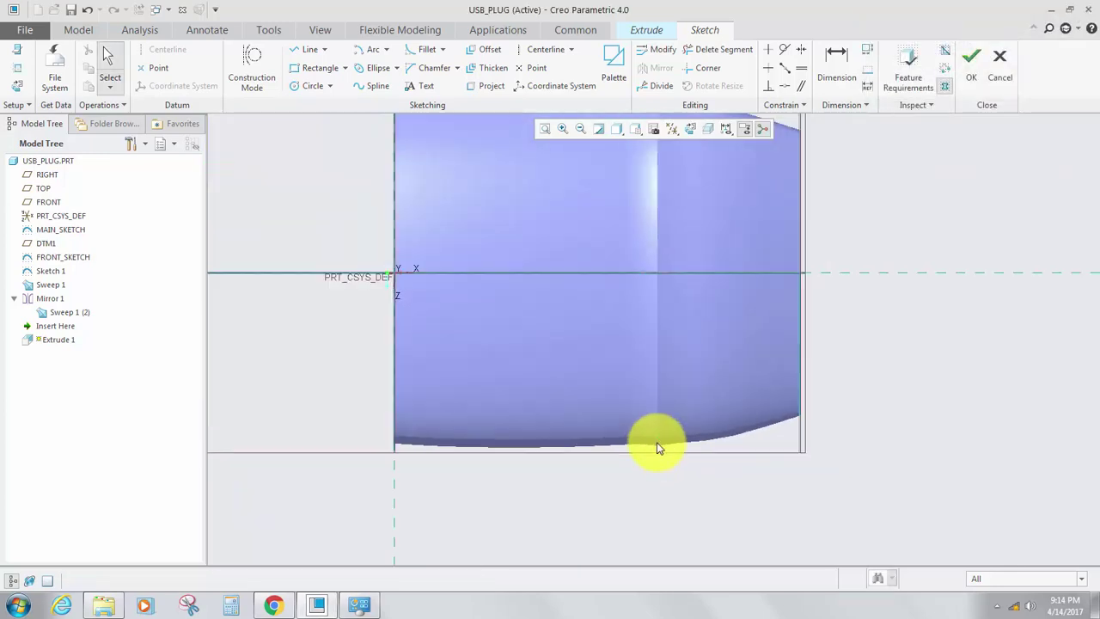
pyautogui.click(367, 89)
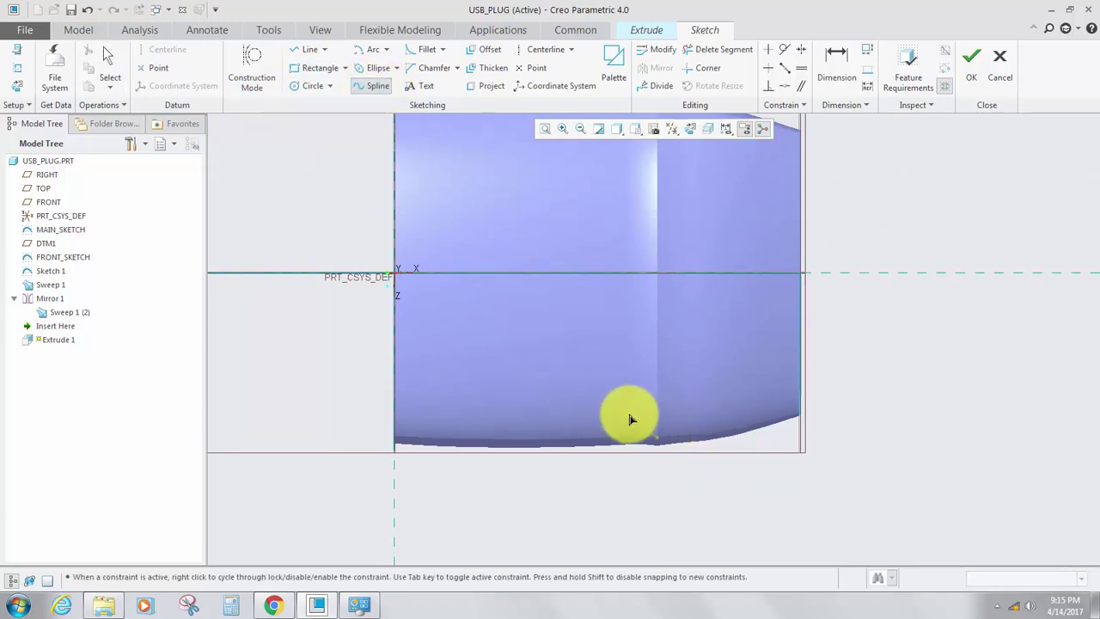
pyautogui.click(631, 412)
pyautogui.click(521, 367)
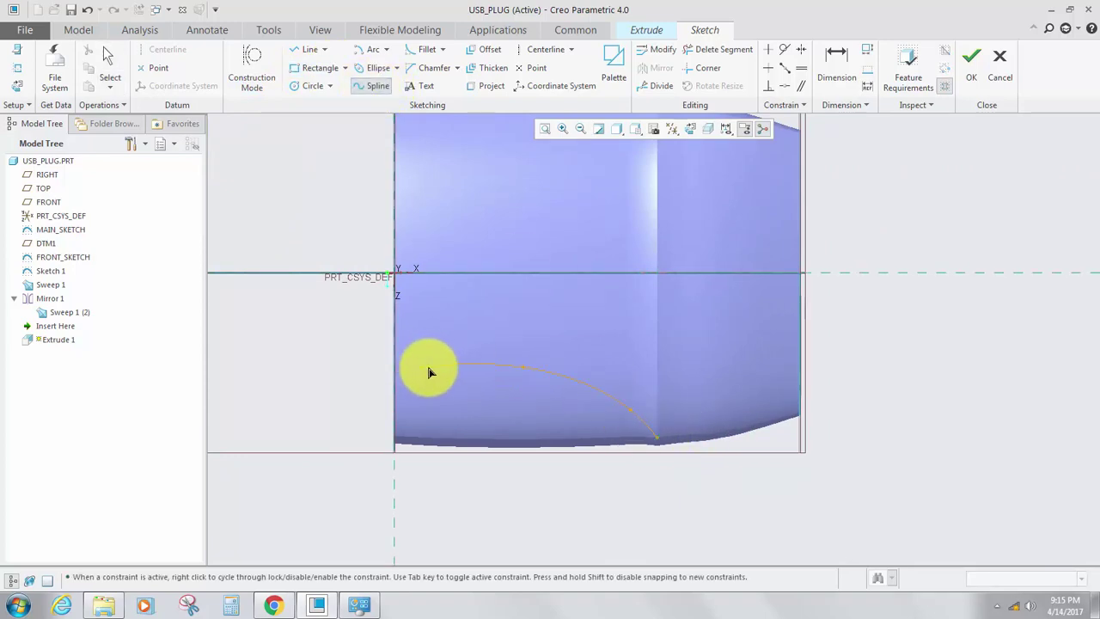
pyautogui.scroll(-3, 400, 363)
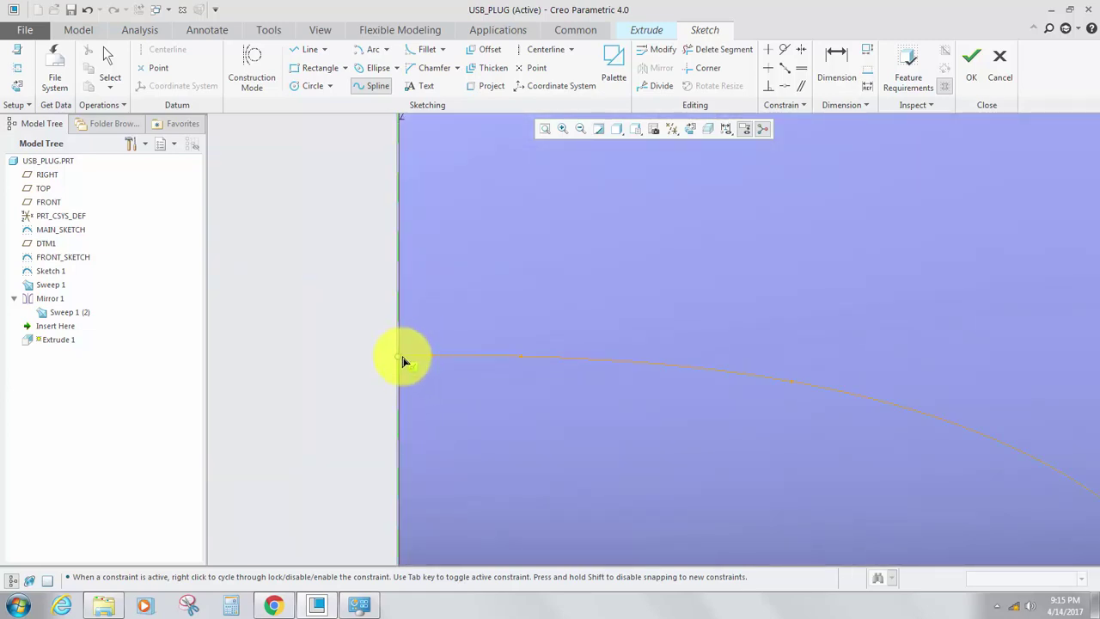
pyautogui.click(402, 361)
pyautogui.middleClick(360, 353)
pyautogui.scroll(5, 432, 374)
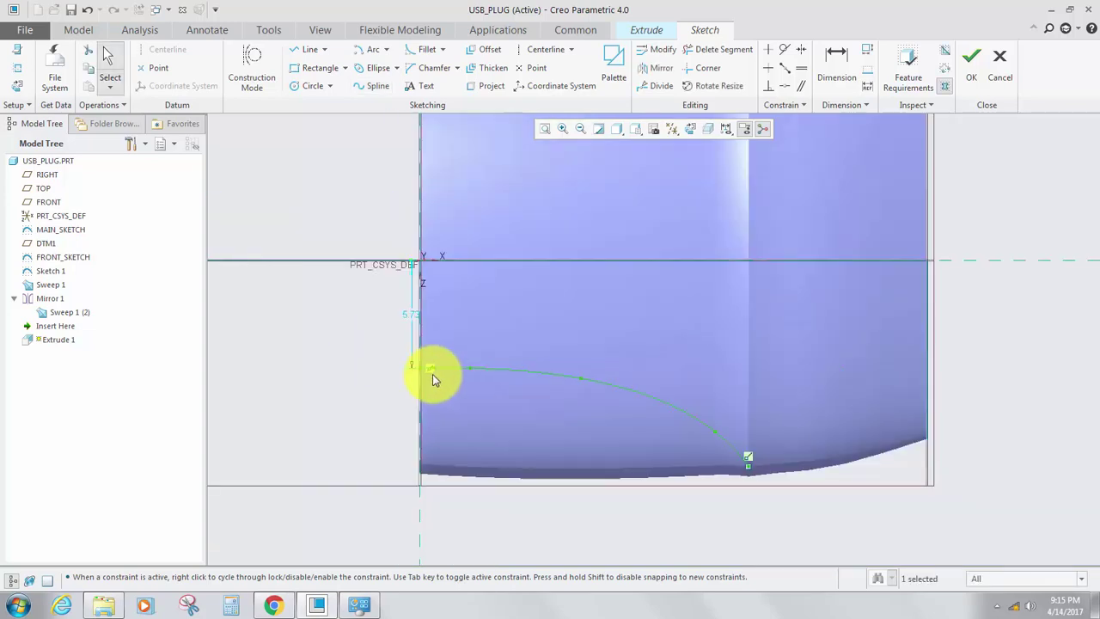
# Move the spline's endpoint along the vertical reference to about 4.40 mm from the horizontal reference.
pyautogui.scroll(-2, 430, 373)
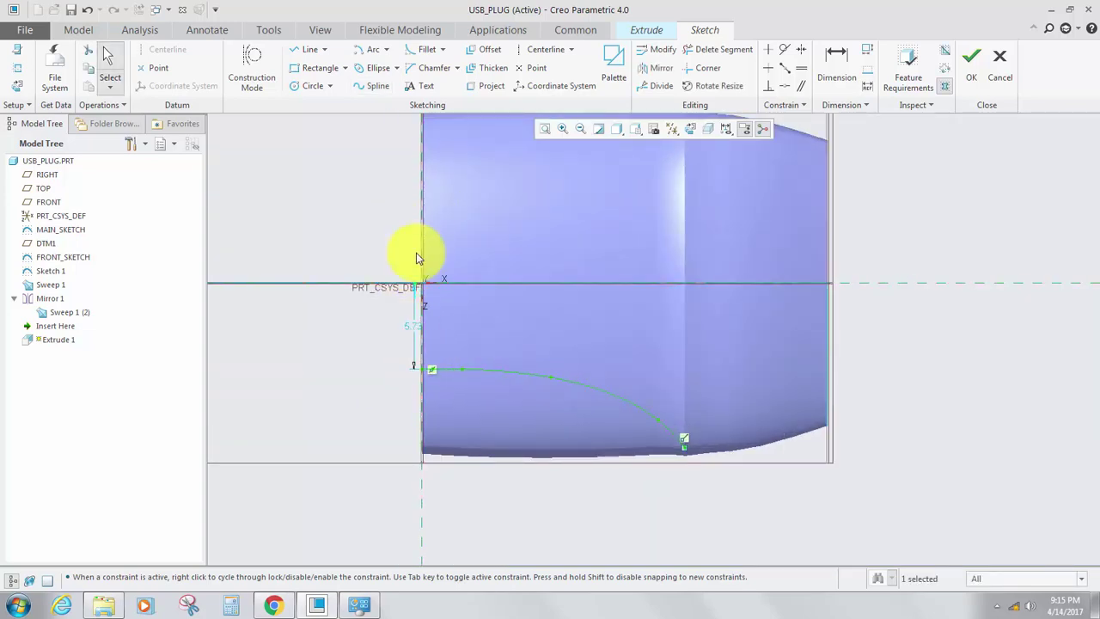
pyautogui.scroll(-2, 430, 375)
pyautogui.scroll(2, 433, 368)
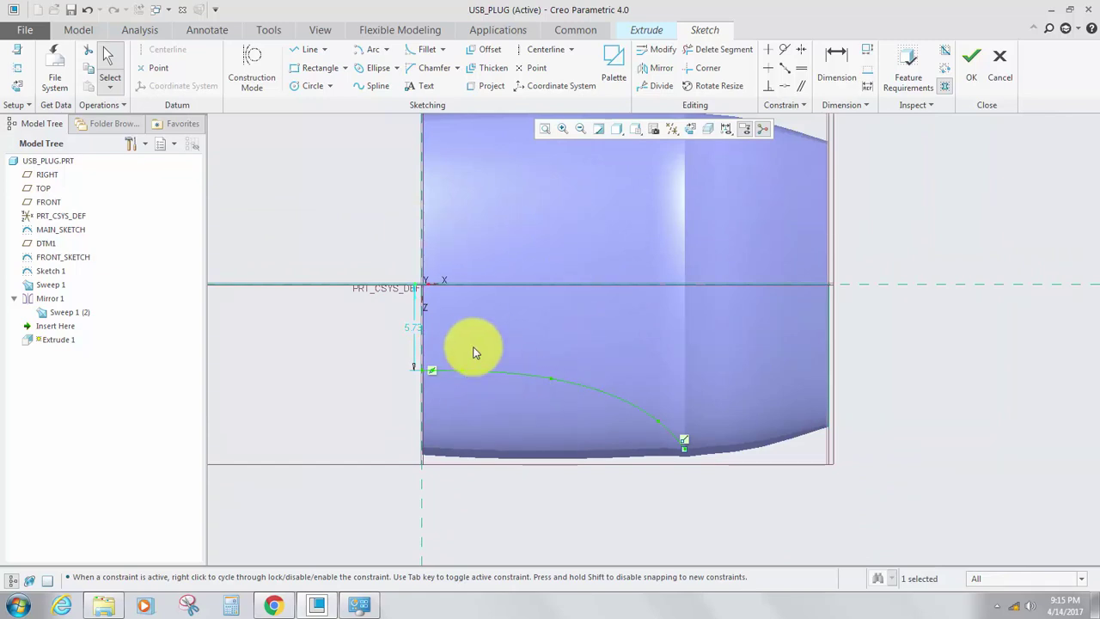
pyautogui.scroll(2, 453, 320)
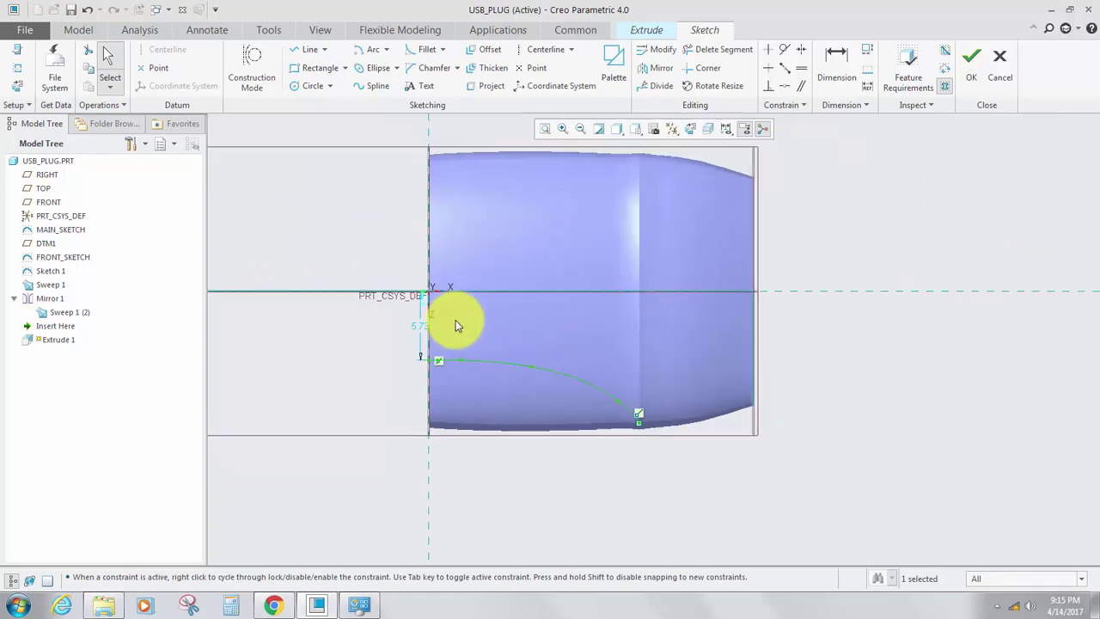
pyautogui.scroll(-2, 593, 404)
pyautogui.scroll(2, 597, 402)
pyautogui.scroll(-1, 437, 355)
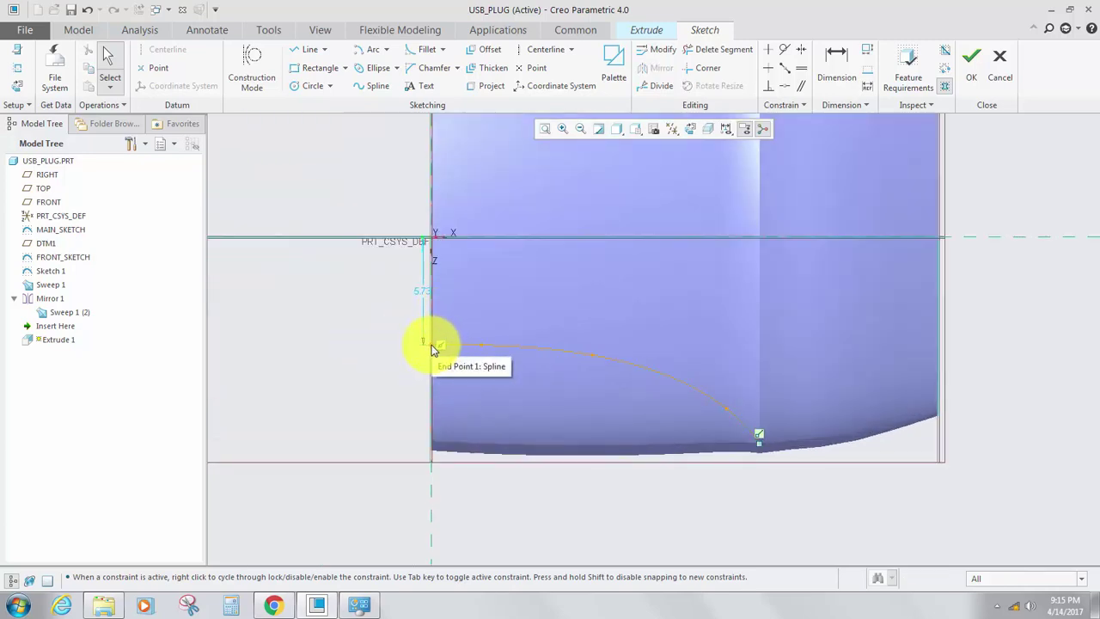
pyautogui.moveTo(434, 348); pyautogui.dragTo(434, 333)
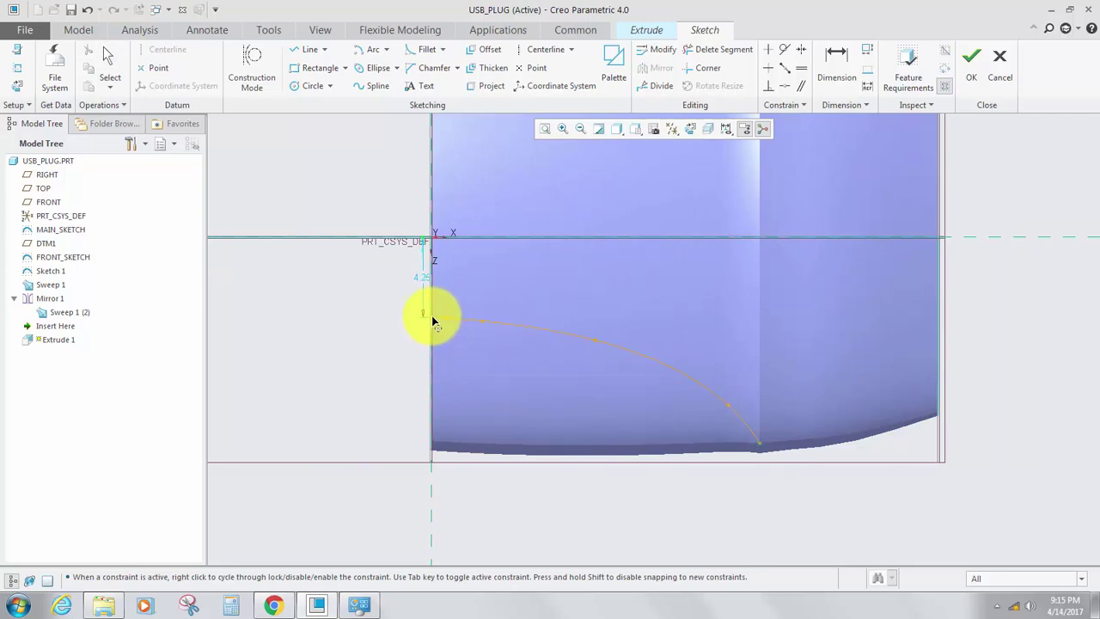
pyautogui.moveTo(435, 326); pyautogui.dragTo(436, 323)
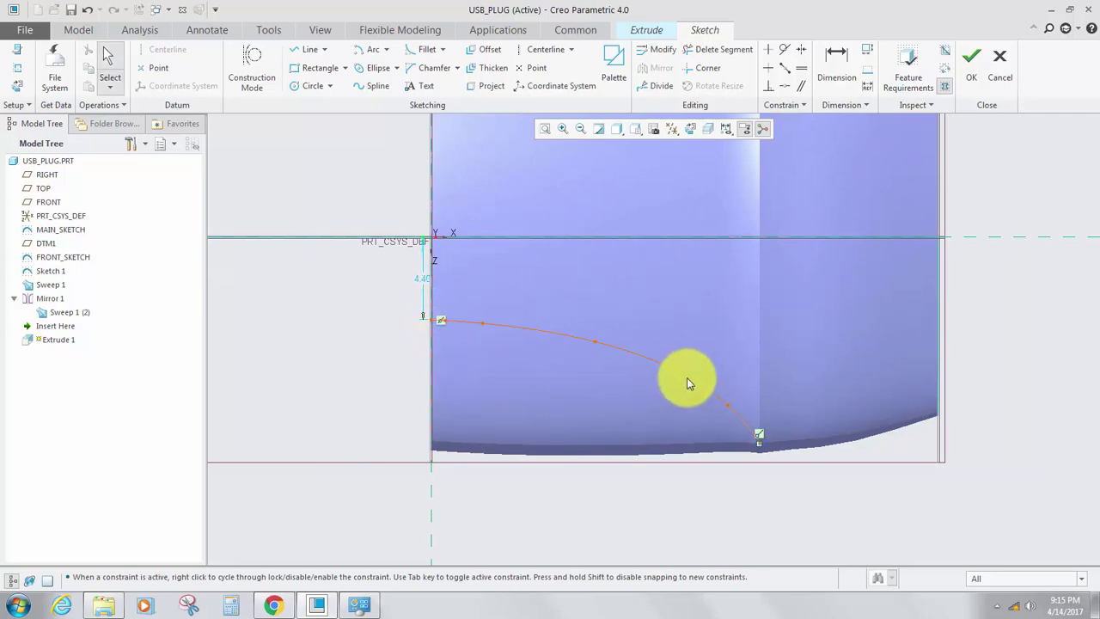
# Sketch a short second spline from the seam vertex past the surface's outer edge, ending about 17.94 mm from the vertical reference, and finish the sketch.
pyautogui.scroll(5, 713, 420)
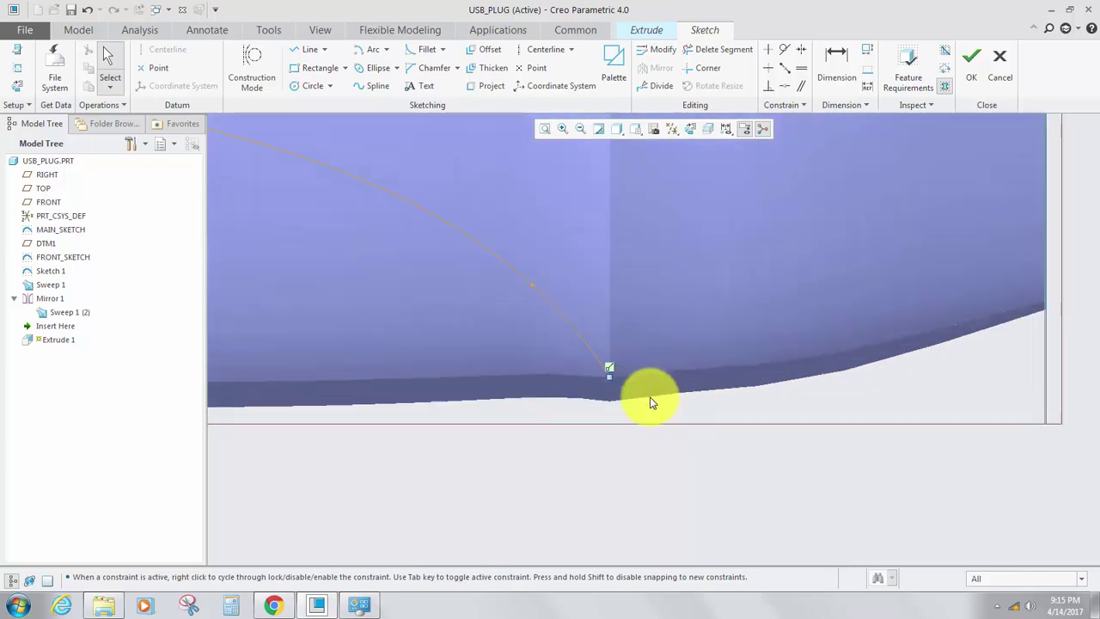
pyautogui.click(369, 89)
pyautogui.scroll(-4, 598, 412)
pyautogui.click(609, 329)
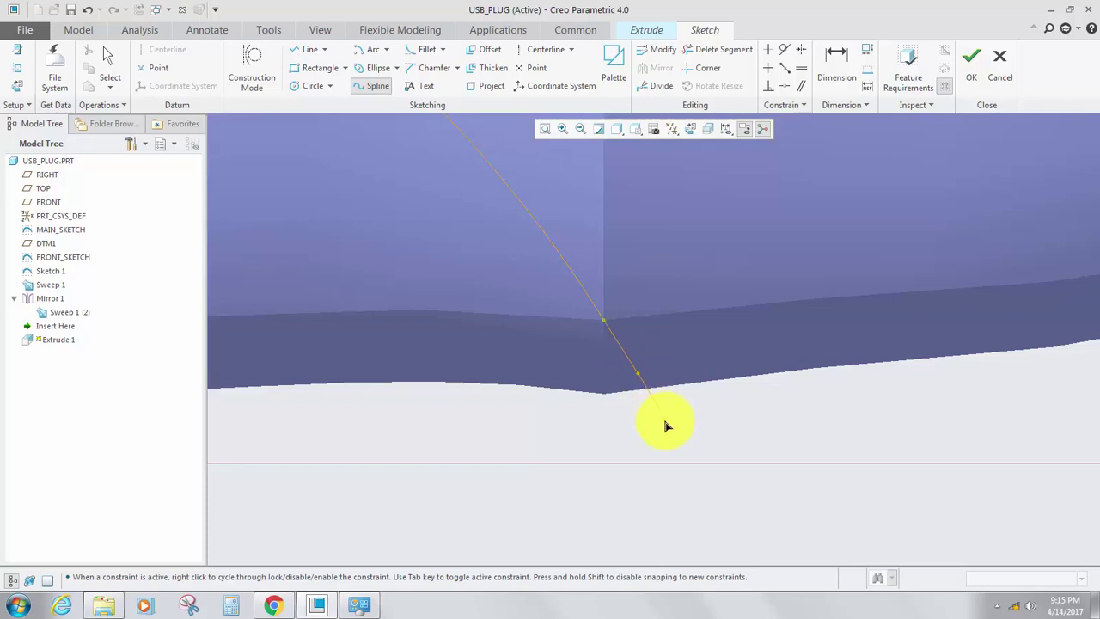
pyautogui.middleClick(614, 465)
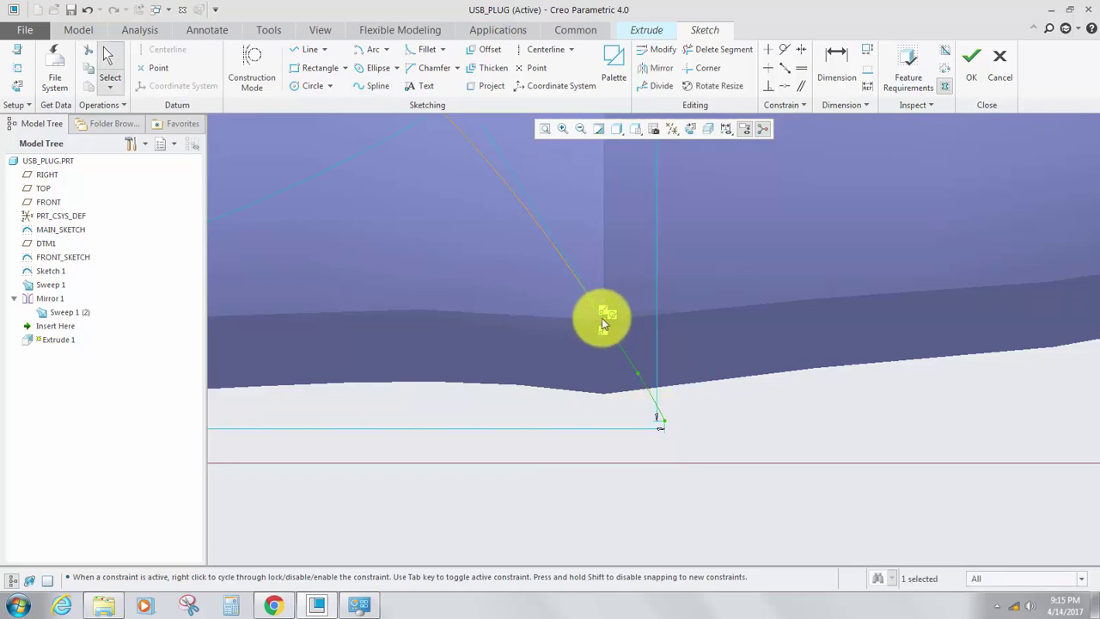
pyautogui.scroll(5, 609, 372)
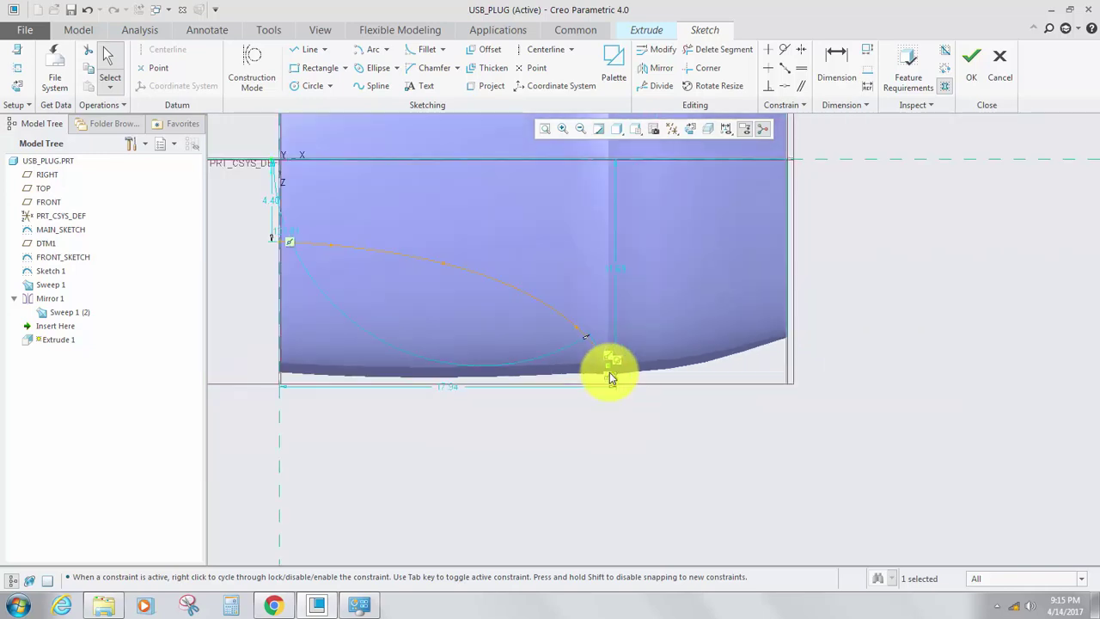
pyautogui.scroll(-3, 606, 367)
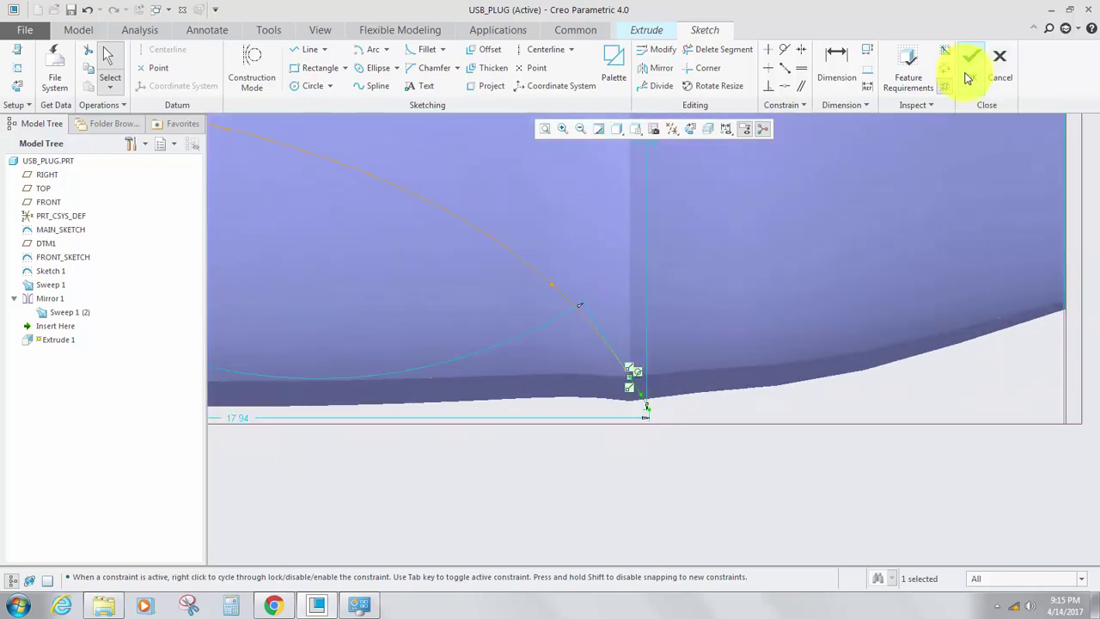
pyautogui.click(969, 79)
# Extrude the spline sketch as a surface 15.01 mm upward from the TOP plane, through the swept surface.
pyautogui.click(633, 334)
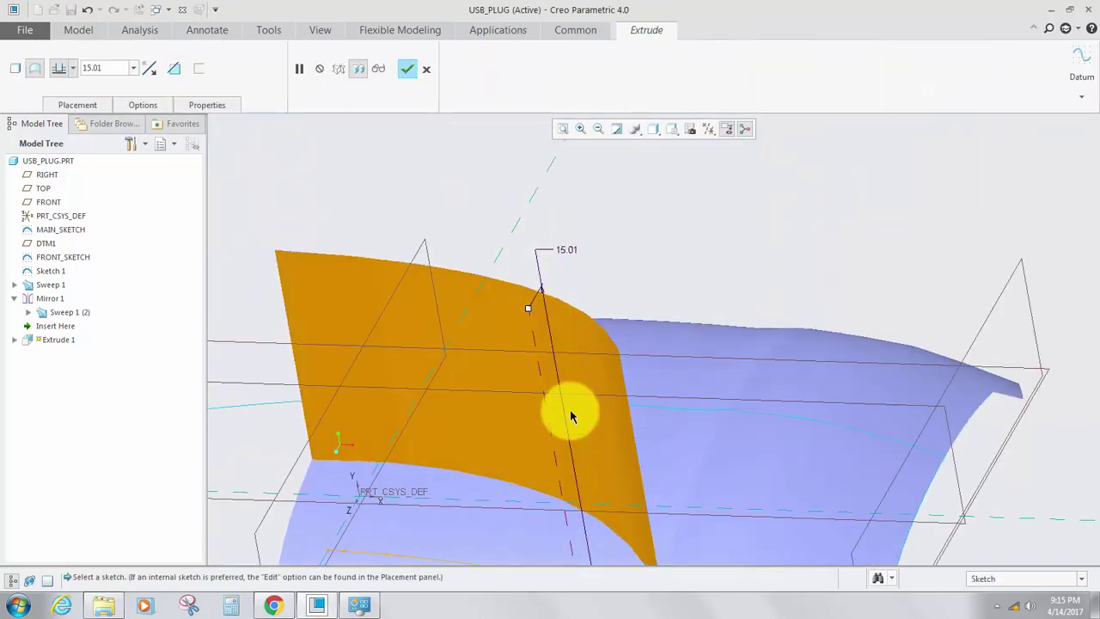
pyautogui.moveTo(571, 416); pyautogui.dragTo(548, 324, button='middle')
pyautogui.scroll(-4, 542, 338)
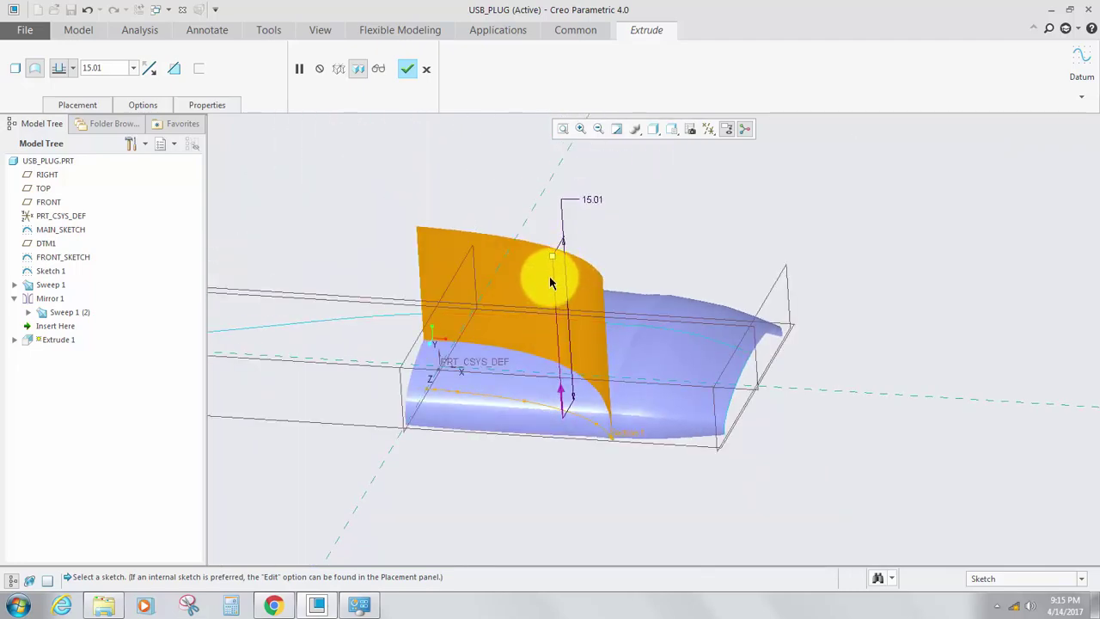
pyautogui.click(560, 394)
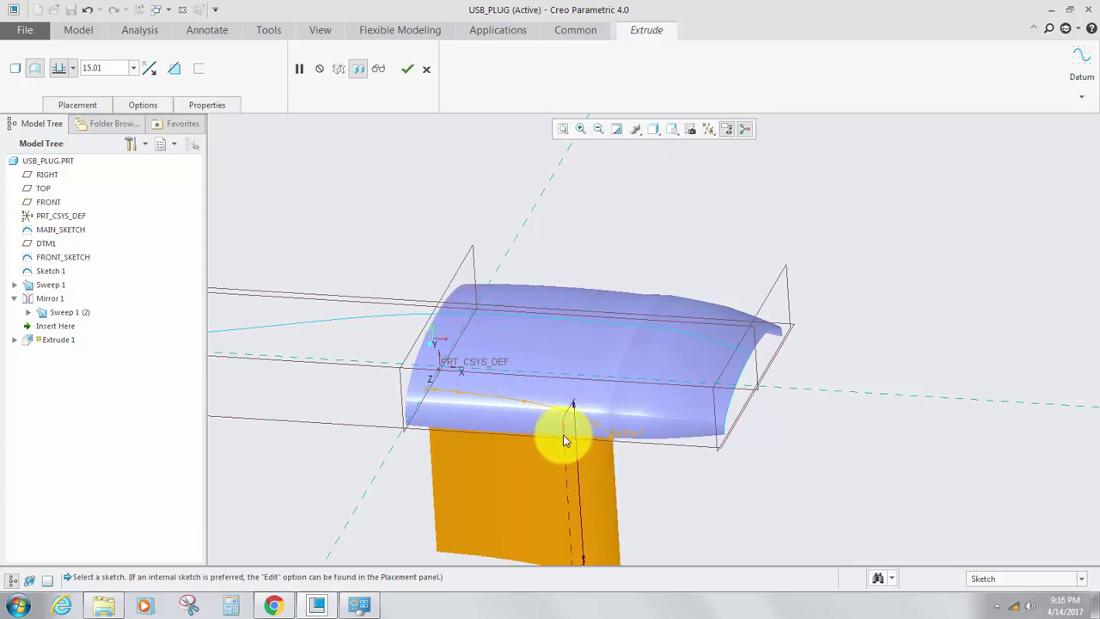
pyautogui.click(563, 434)
pyautogui.keyDown('shift'); pyautogui.moveTo(529, 313); pyautogui.dragTo(460, 335, button='middle'); pyautogui.keyUp('shift')
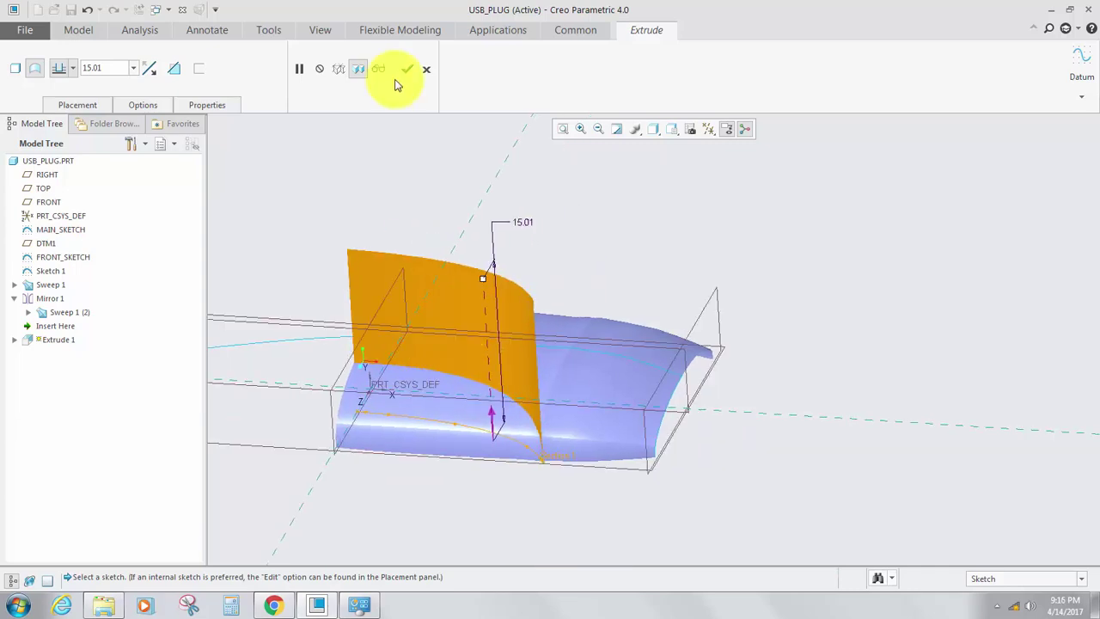
pyautogui.click(407, 70)
# Mirror the extruded spline surface about the FRONT plane.
pyautogui.scroll(-4, 482, 324)
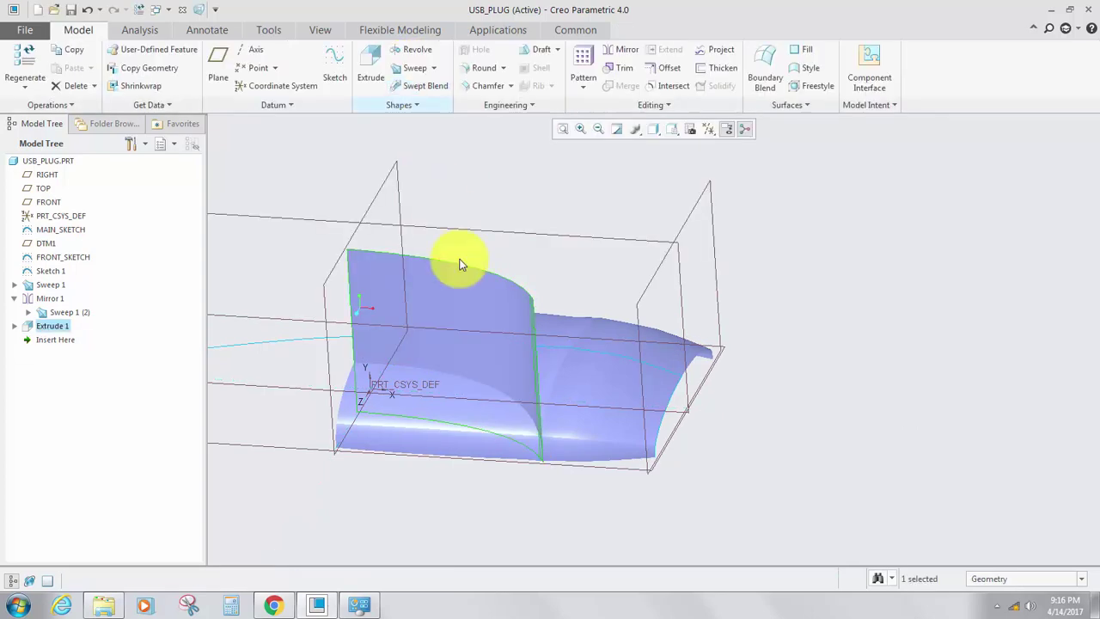
pyautogui.moveTo(480, 302); pyautogui.dragTo(467, 285, button='middle')
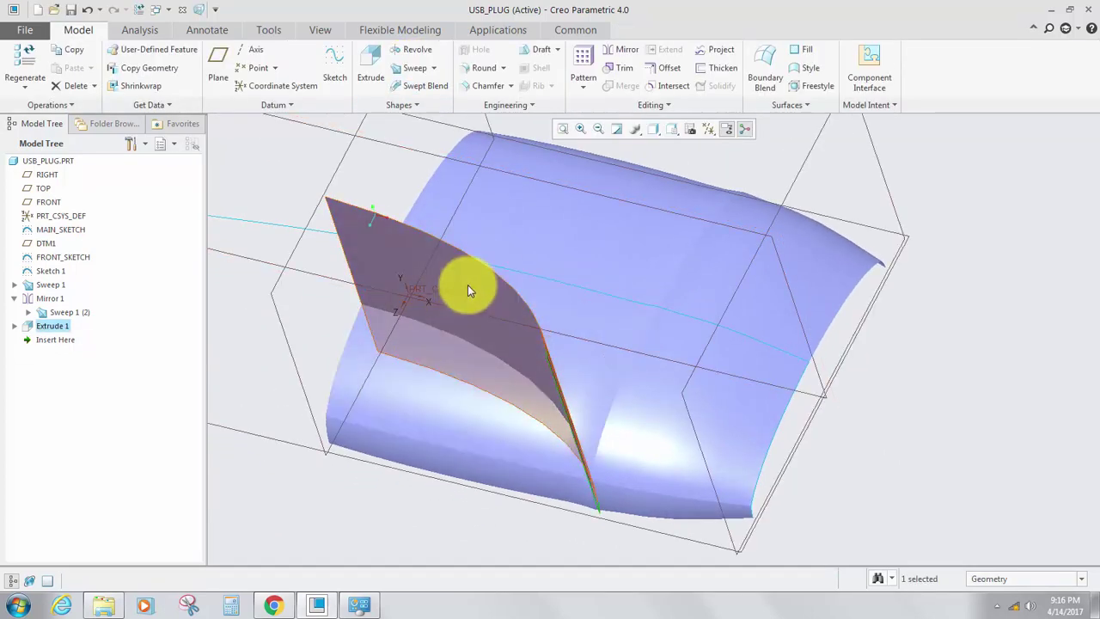
pyautogui.scroll(3, 464, 284)
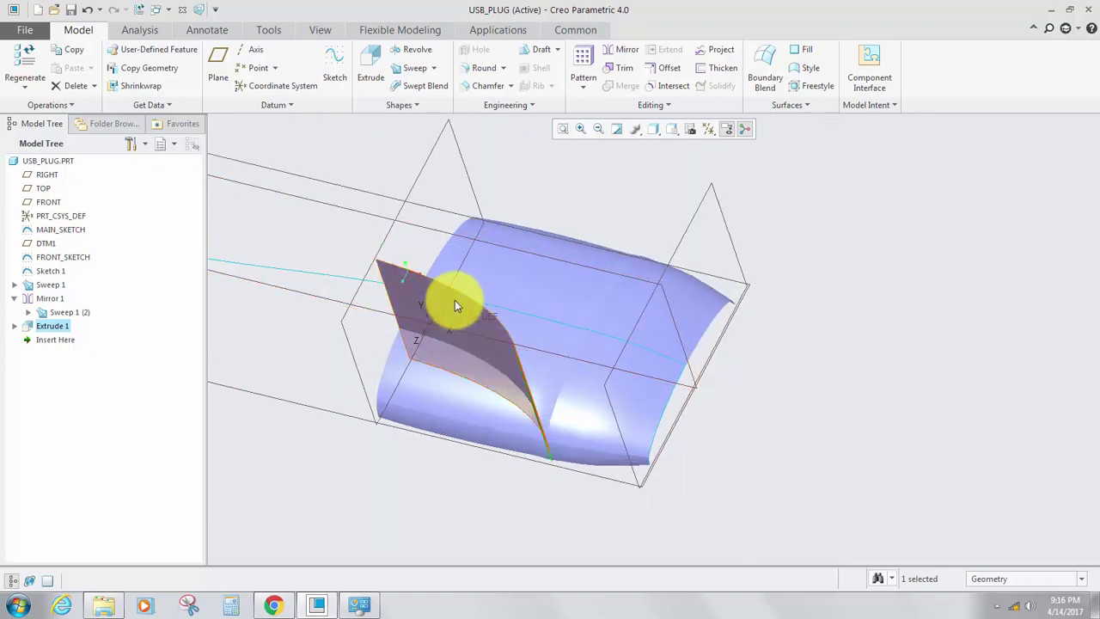
pyautogui.click(623, 49)
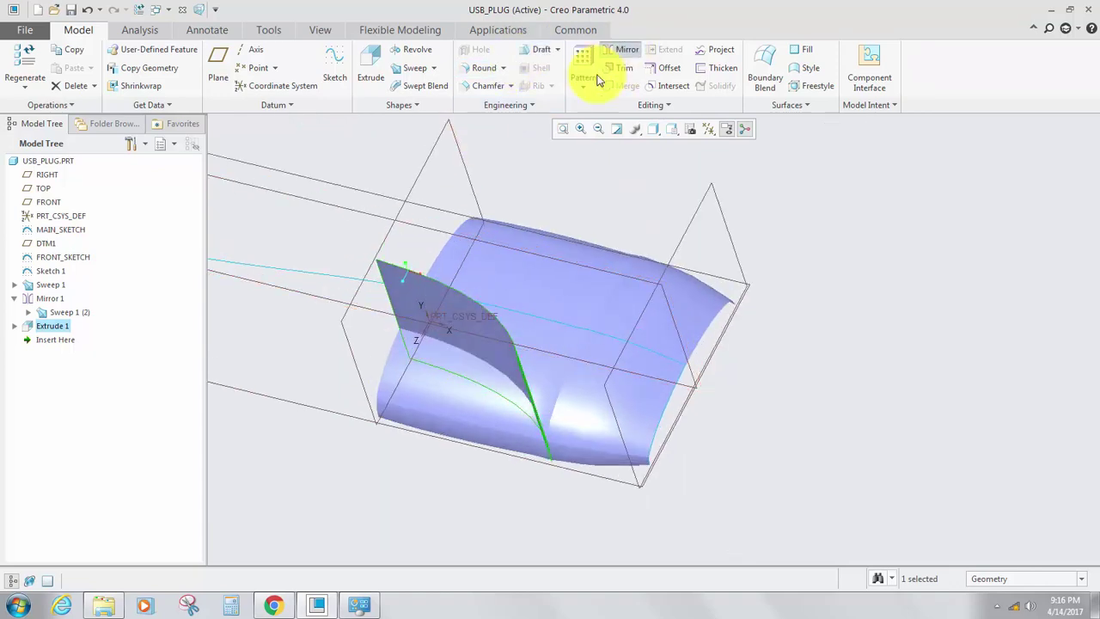
pyautogui.click(339, 211)
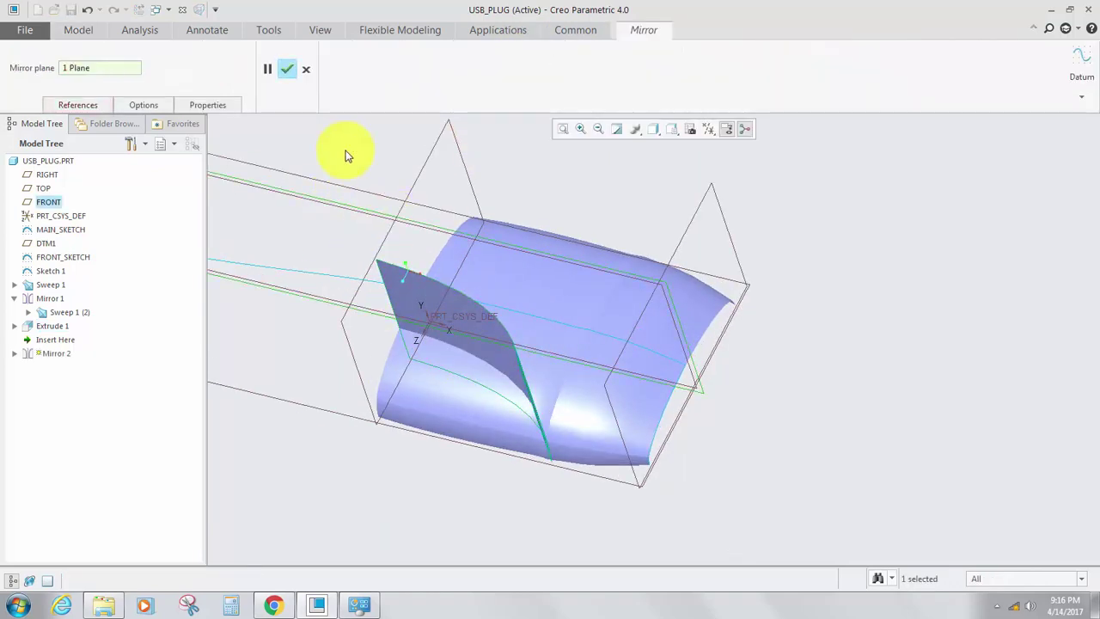
pyautogui.click(286, 69)
pyautogui.click(876, 258)
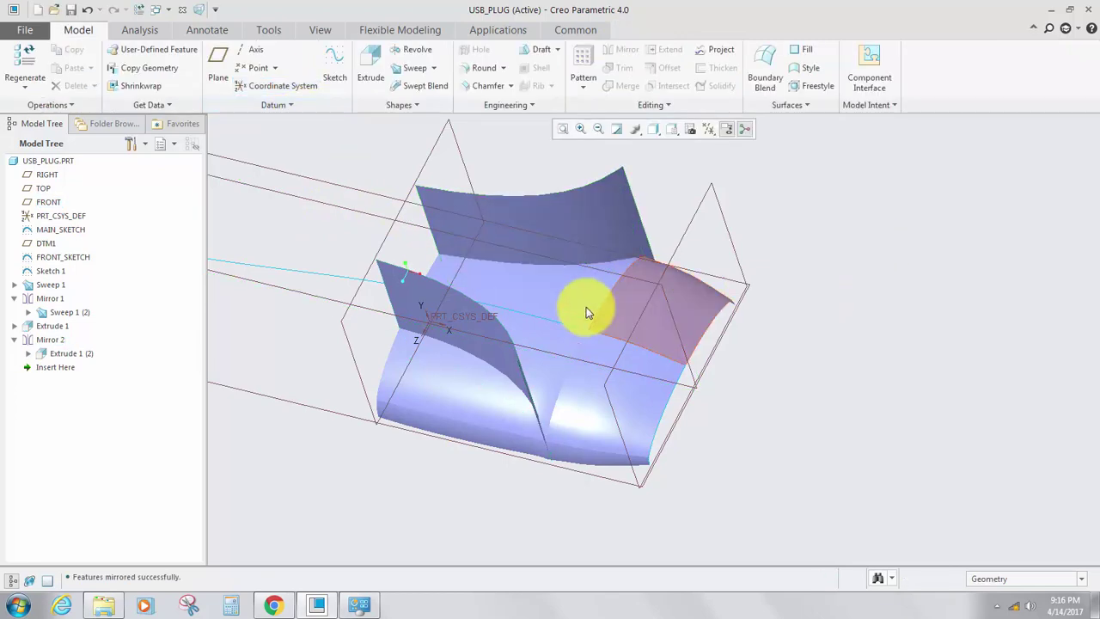
# Merge the original extruded surface with its adjoining swept half, keeping the inner sweep portion and the extruded wall below it.
pyautogui.moveTo(541, 286); pyautogui.dragTo(535, 296, button='middle')
pyautogui.click(482, 325)
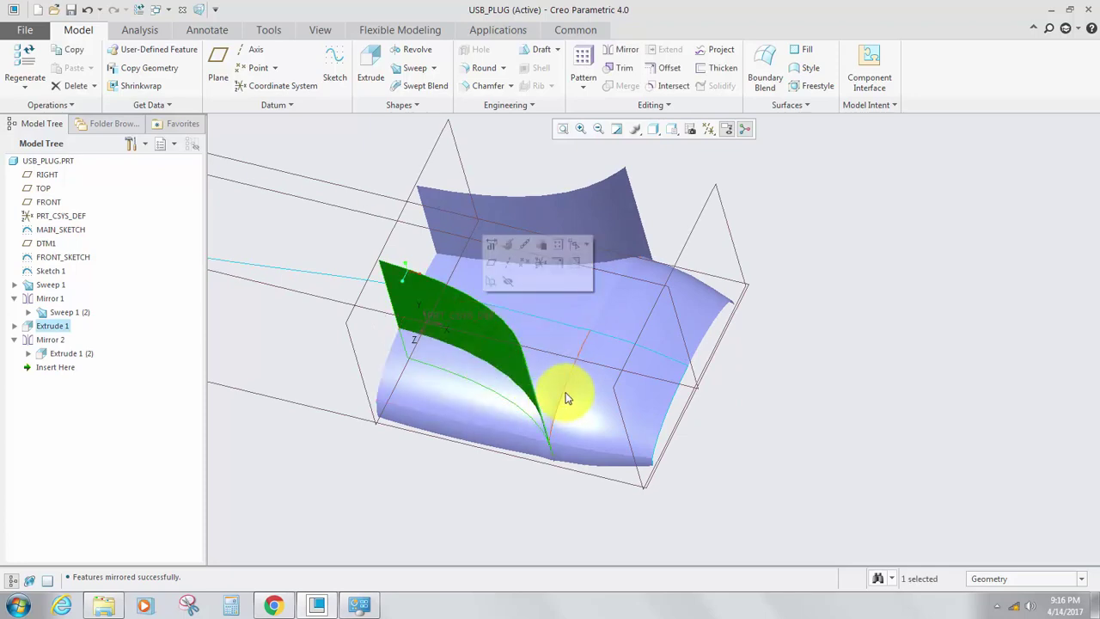
pyautogui.keyDown('ctrl'); pyautogui.click(543, 387); pyautogui.keyUp('ctrl')
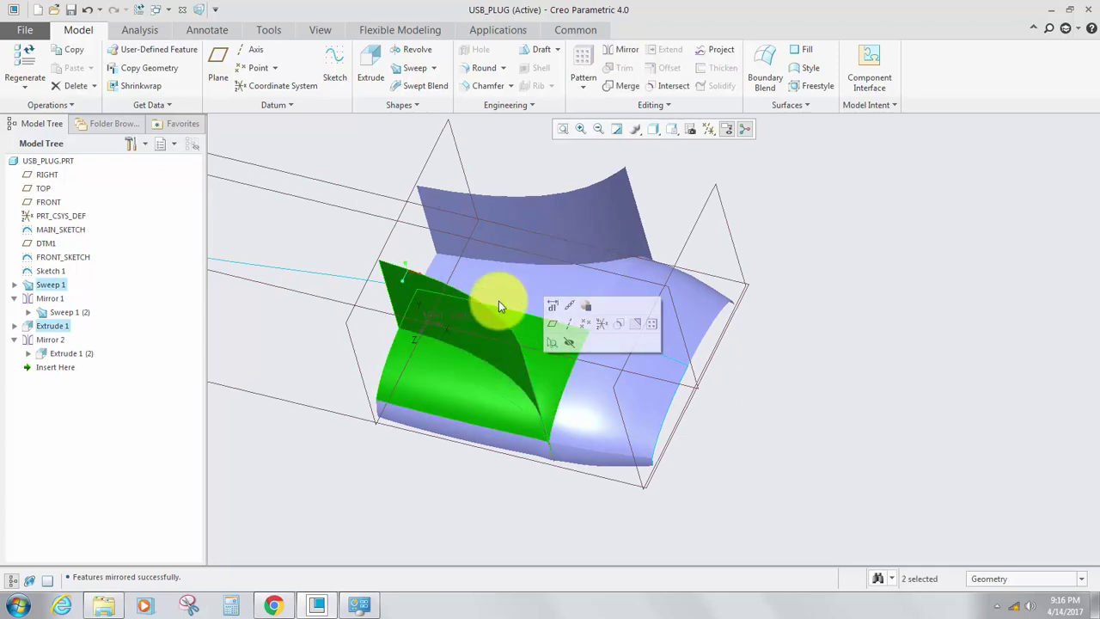
pyautogui.click(619, 86)
pyautogui.moveTo(470, 445); pyautogui.dragTo(491, 359, button='middle')
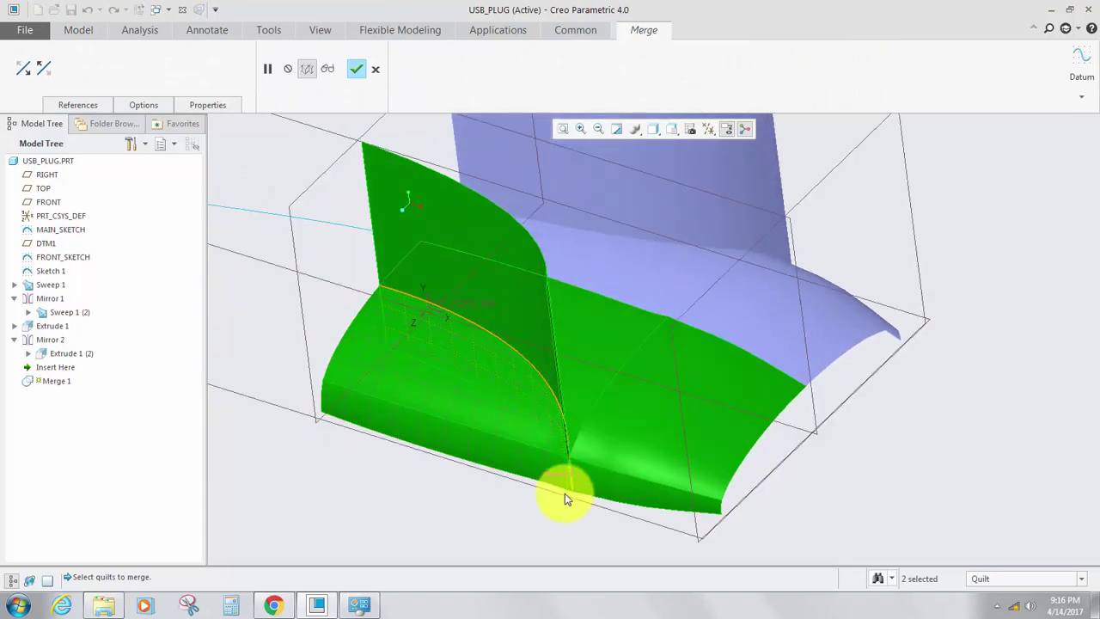
pyautogui.click(551, 475)
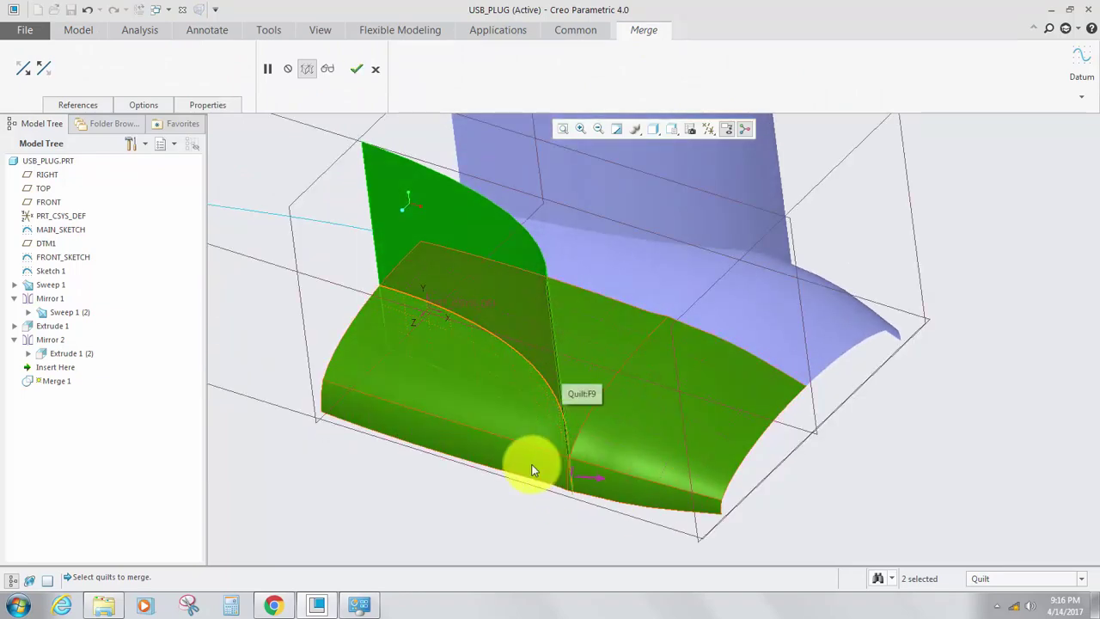
pyautogui.moveTo(530, 466); pyautogui.dragTo(491, 471, button='middle')
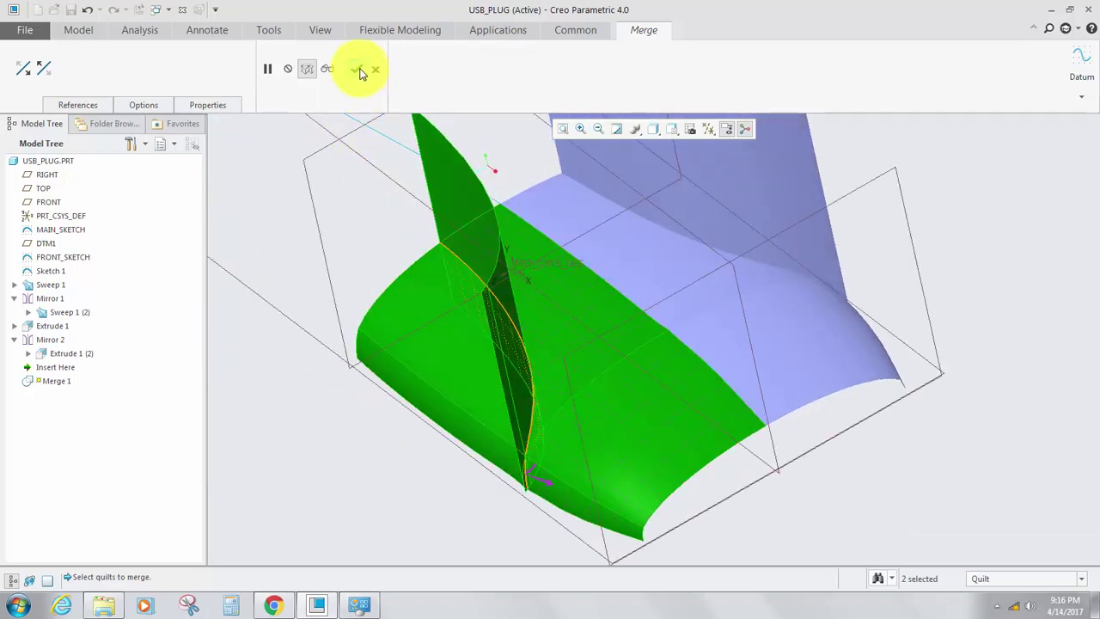
pyautogui.click(358, 70)
# Merge the mirrored extruded surface with the mirrored swept half, keeping the inner sweep portion and the wall below it.
pyautogui.moveTo(589, 508); pyautogui.dragTo(526, 272, button='middle')
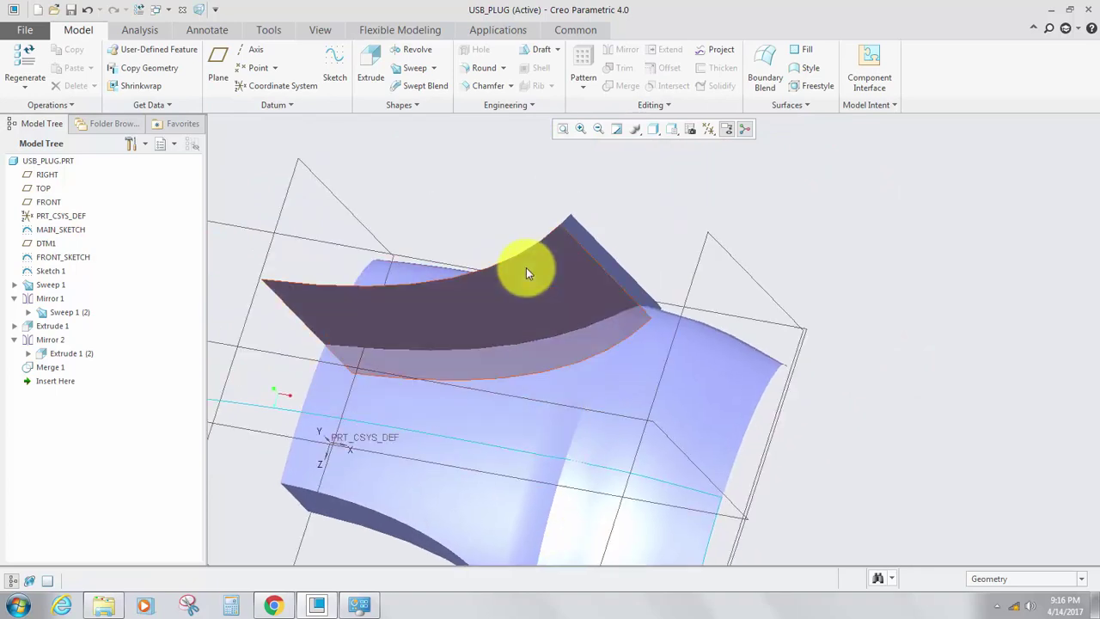
pyautogui.click(526, 272)
pyautogui.keyDown('ctrl'); pyautogui.click(533, 350); pyautogui.keyUp('ctrl')
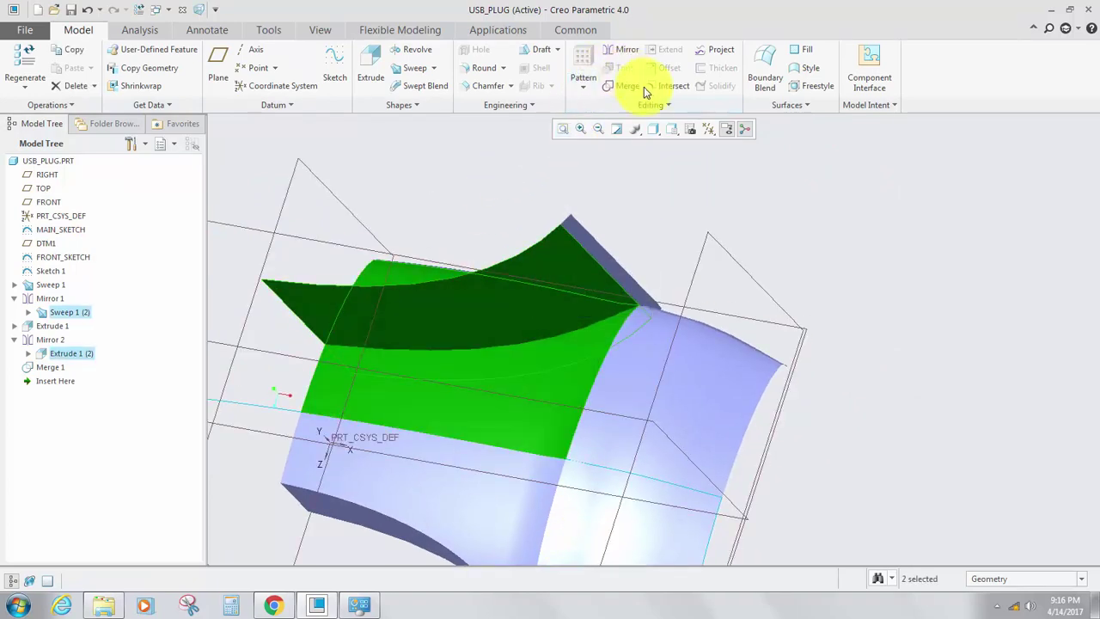
pyautogui.click(621, 87)
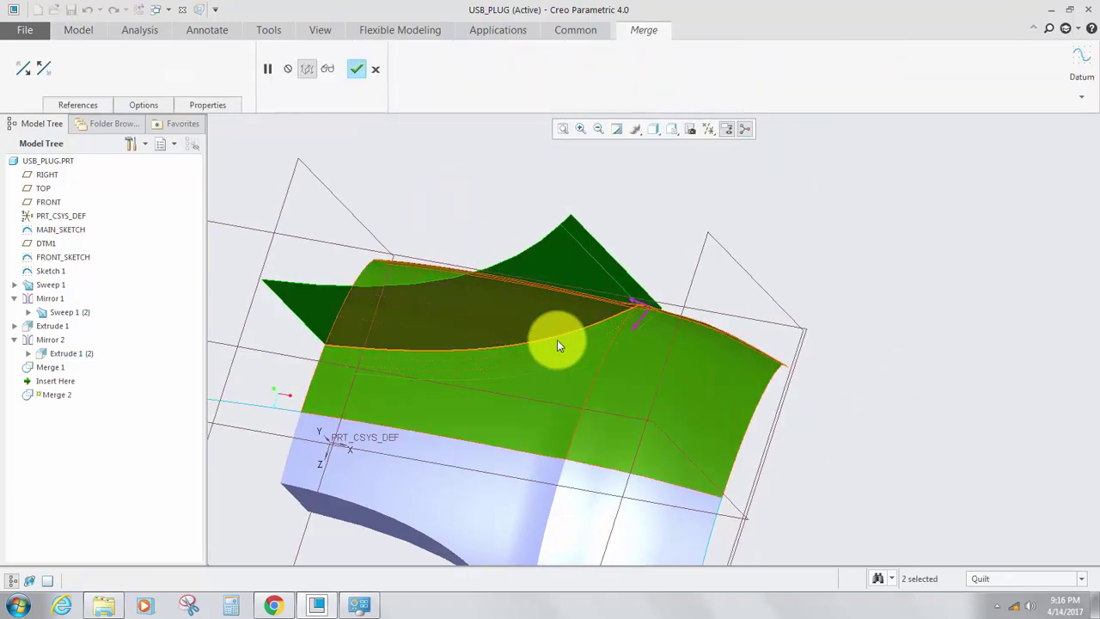
pyautogui.moveTo(557, 339); pyautogui.dragTo(542, 297, button='middle')
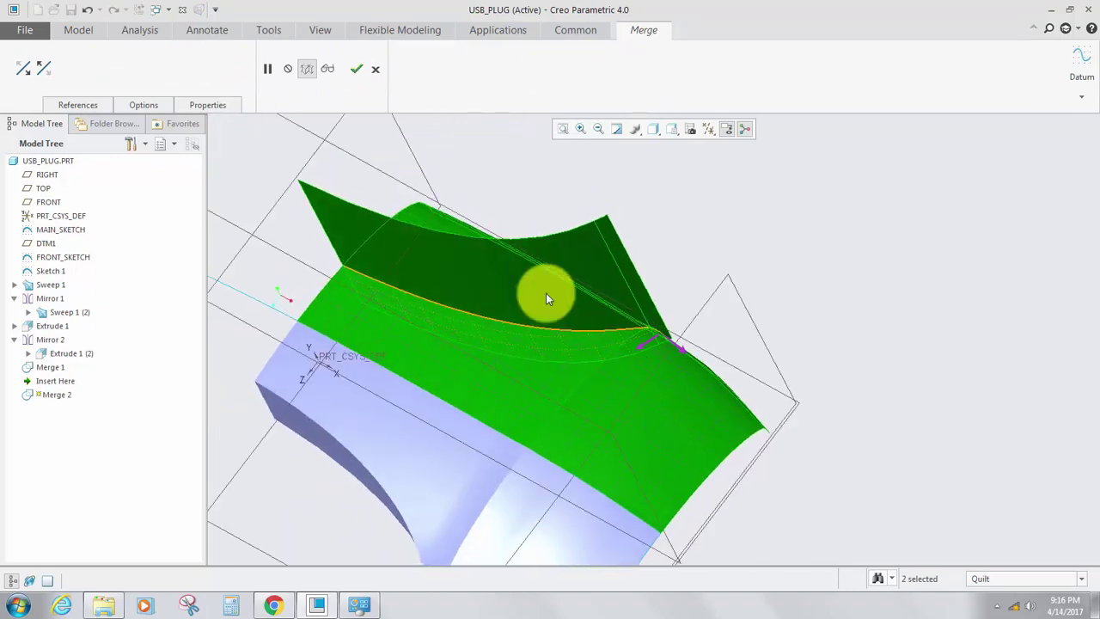
pyautogui.click(359, 73)
pyautogui.moveTo(548, 398); pyautogui.dragTo(597, 296, button='middle')
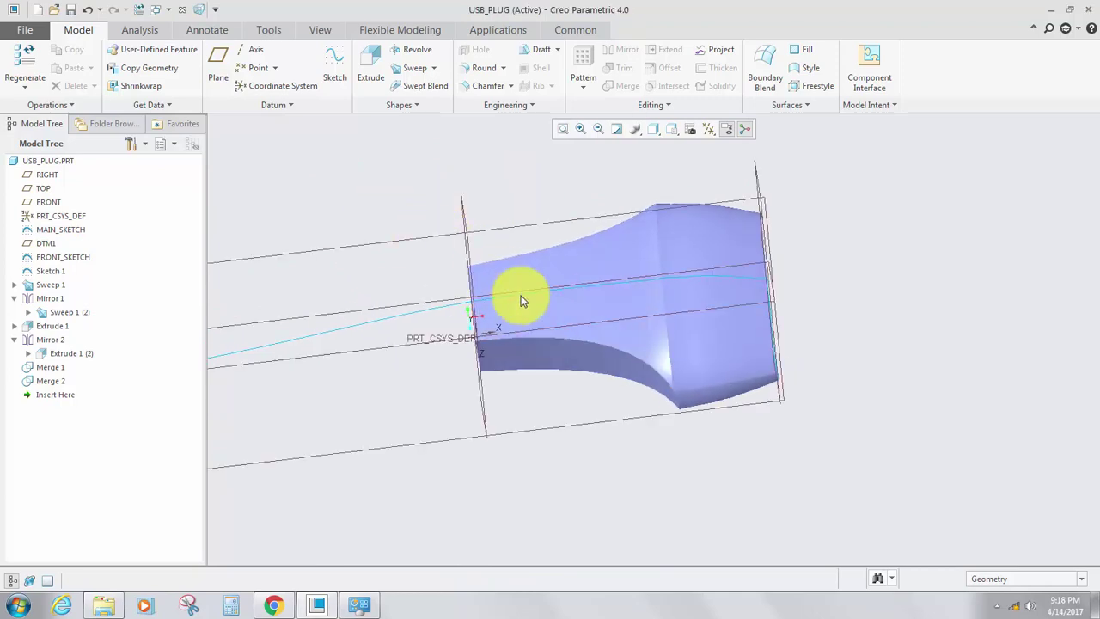
pyautogui.moveTo(520, 295)
pyautogui.mouseDown(button='middle')
pyautogui.moveTo(533, 304)
pyautogui.moveTo(572, 268)
pyautogui.moveTo(585, 295)
pyautogui.moveTo(523, 326)
pyautogui.moveTo(539, 306)
pyautogui.mouseUp(button='middle')
pyautogui.scroll(-4, 510, 321)
pyautogui.click(338, 68)
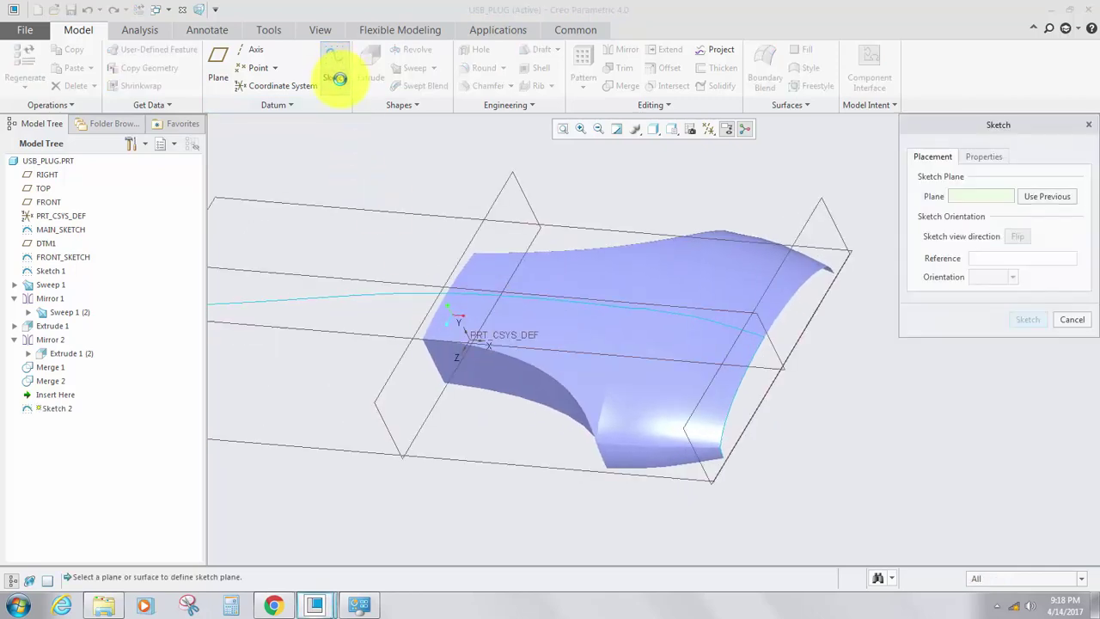
pyautogui.click(1071, 319)
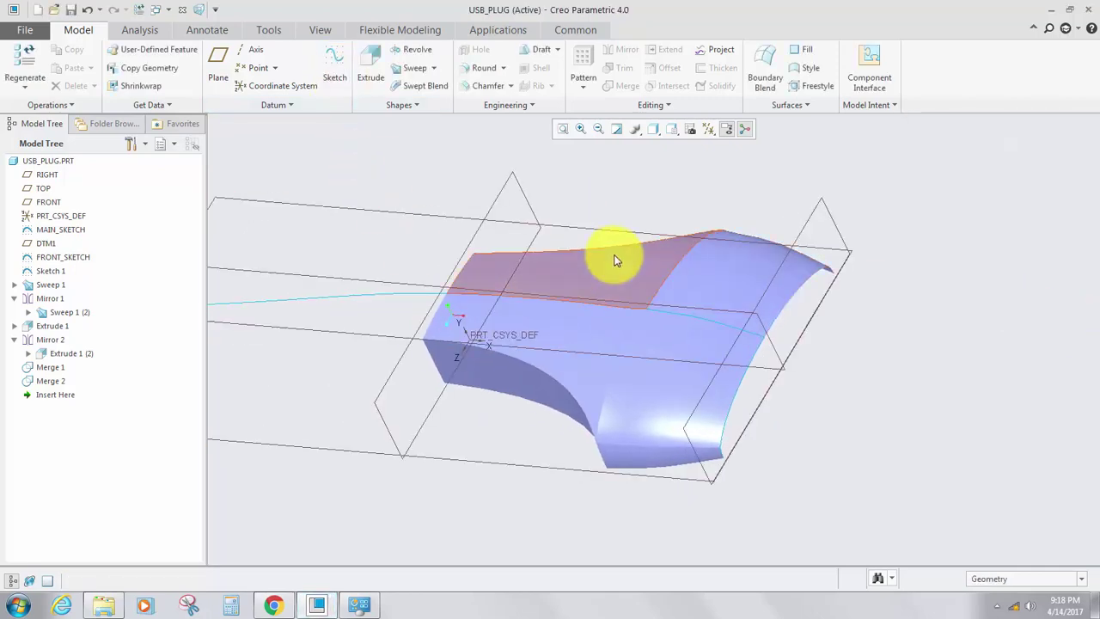
# Place a new datum plane parallel to the RIGHT plane, offset about 19.2 mm toward the wide end of the plug.
pyautogui.click(217, 59)
pyautogui.click(506, 188)
pyautogui.moveTo(503, 166); pyautogui.dragTo(454, 237, button='middle')
pyautogui.moveTo(440, 237); pyautogui.dragTo(636, 266)
pyautogui.moveTo(636, 265); pyautogui.dragTo(608, 299, button='middle')
pyautogui.scroll(-4, 613, 282)
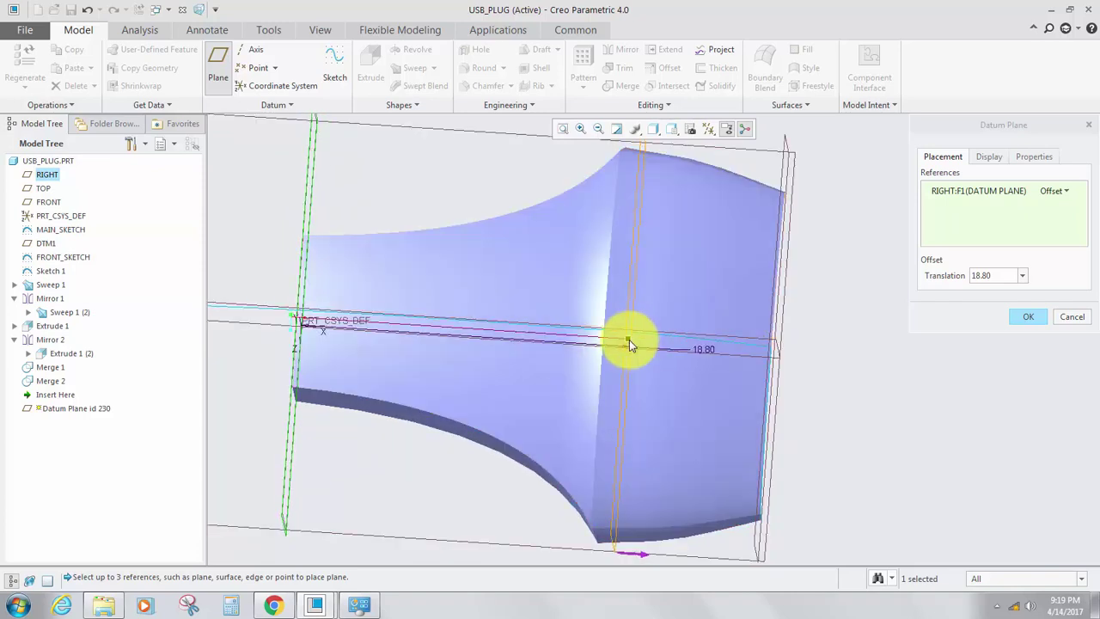
pyautogui.moveTo(629, 339); pyautogui.dragTo(638, 343)
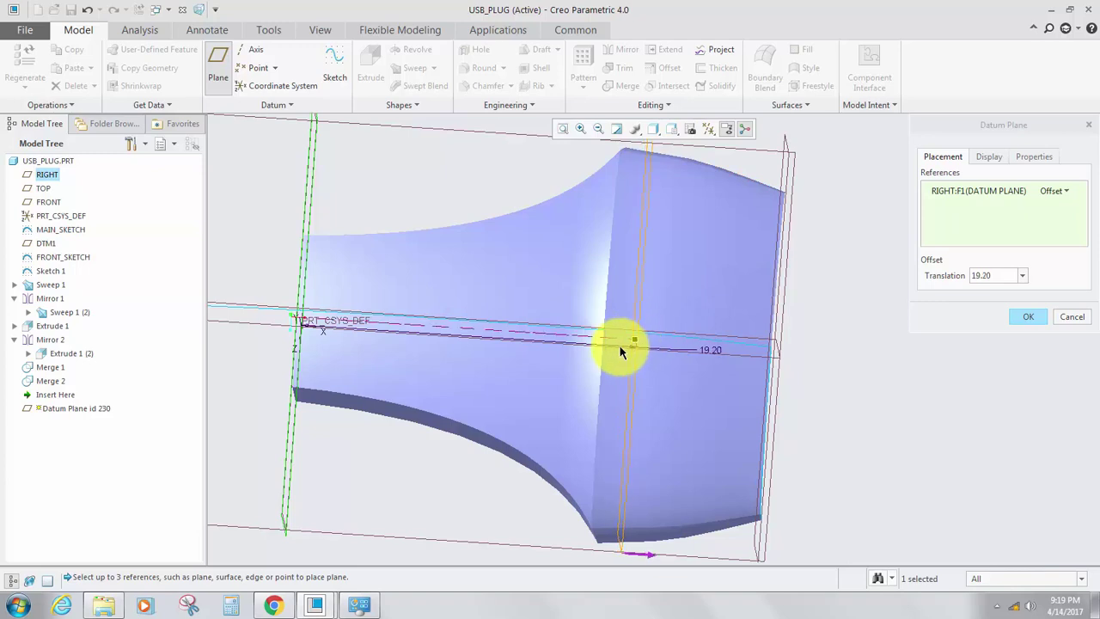
pyautogui.scroll(-5, 638, 344)
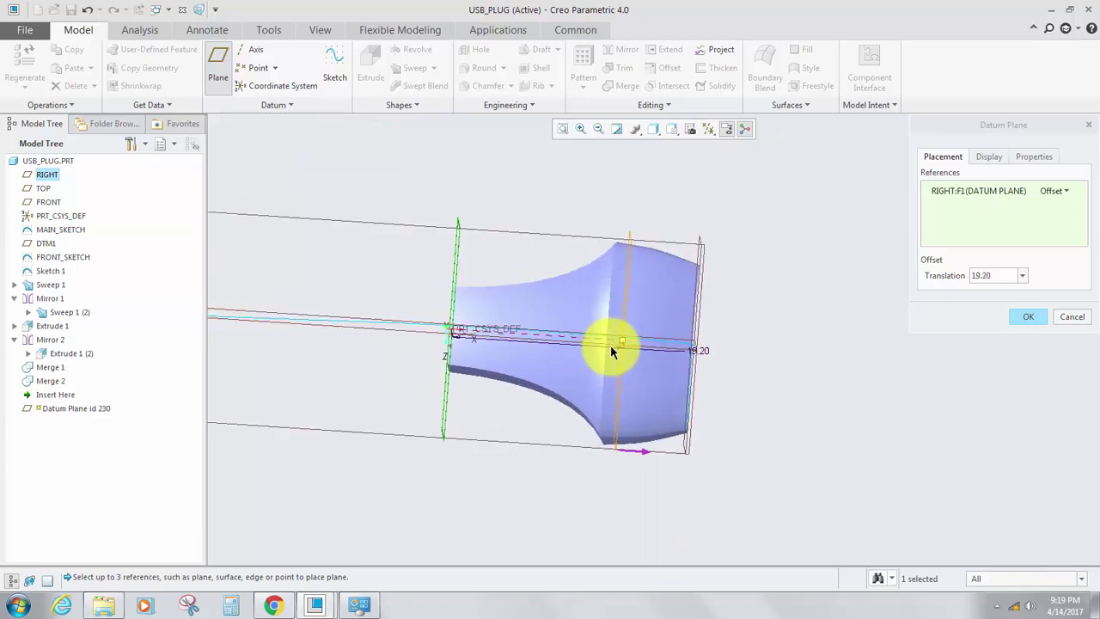
# Set the new datum plane's offset from RIGHT to 20 mm and create the plane.
pyautogui.doubleClick(700, 349)
pyautogui.write('20.00')
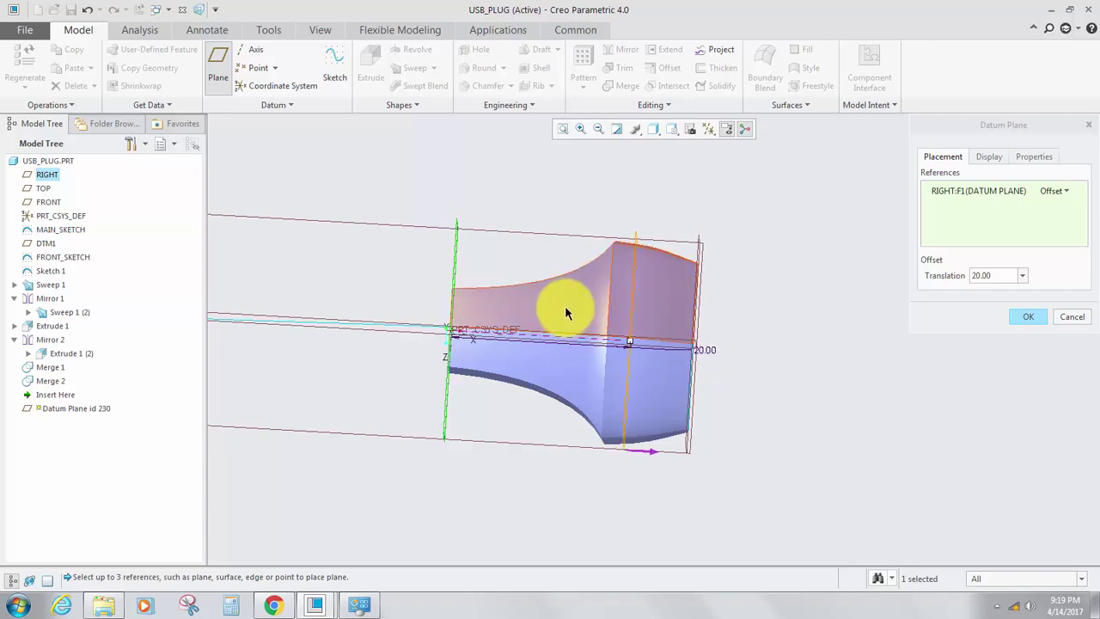
pyautogui.scroll(6, 626, 348)
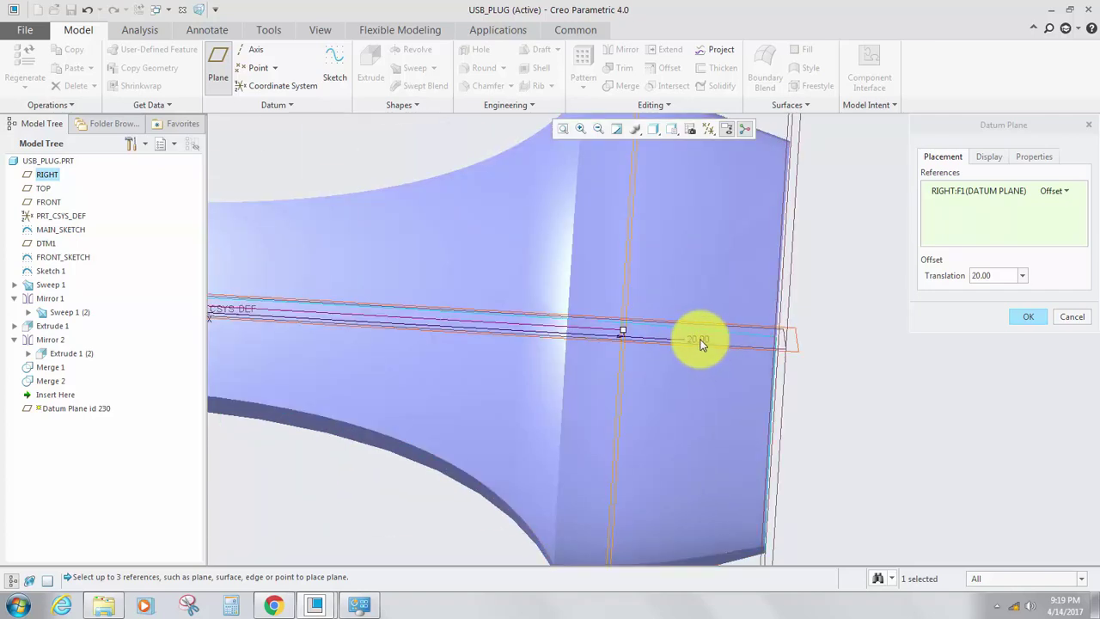
pyautogui.click(1015, 321)
pyautogui.scroll(-5, 799, 321)
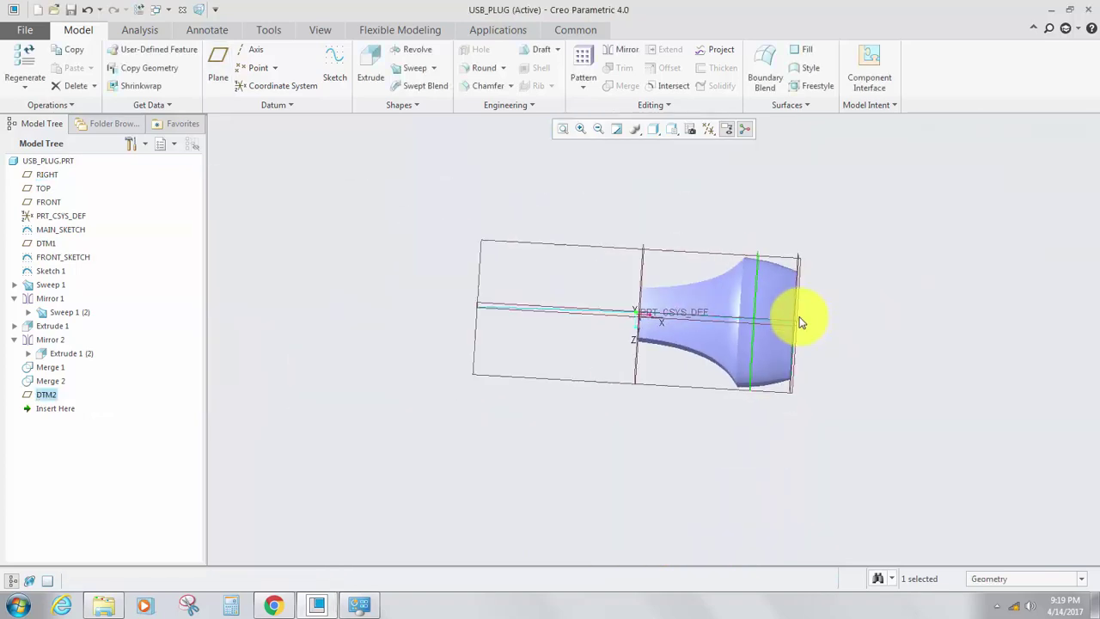
# Start a sketch on the new 20 mm offset datum plane, viewed square to the sketch plane.
pyautogui.scroll(3, 799, 321)
pyautogui.moveTo(713, 339); pyautogui.dragTo(637, 300, button='middle')
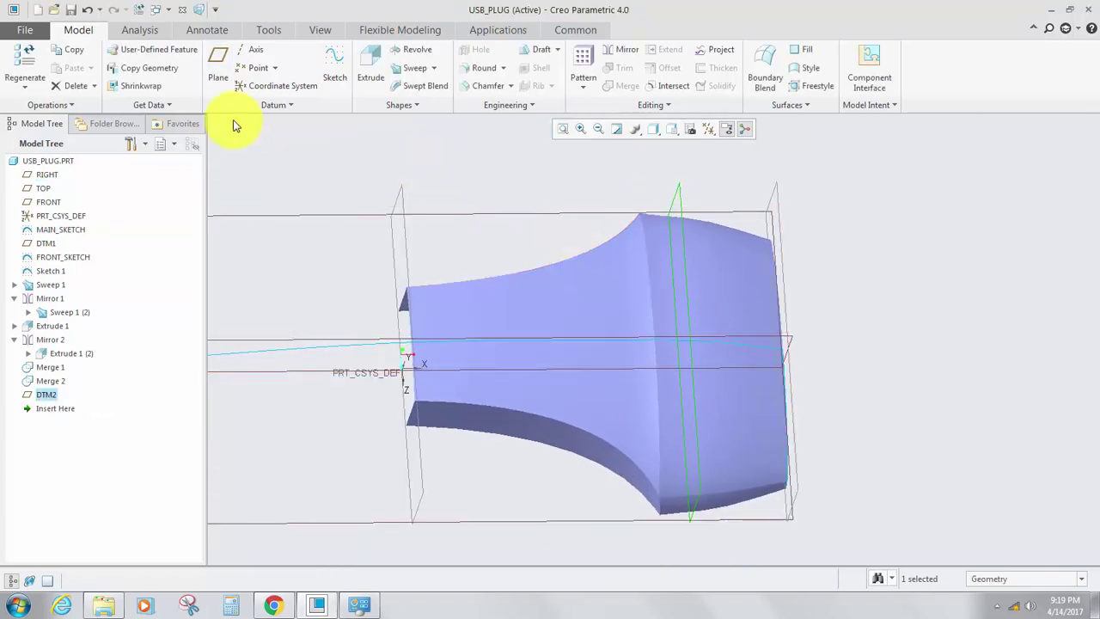
pyautogui.click(335, 75)
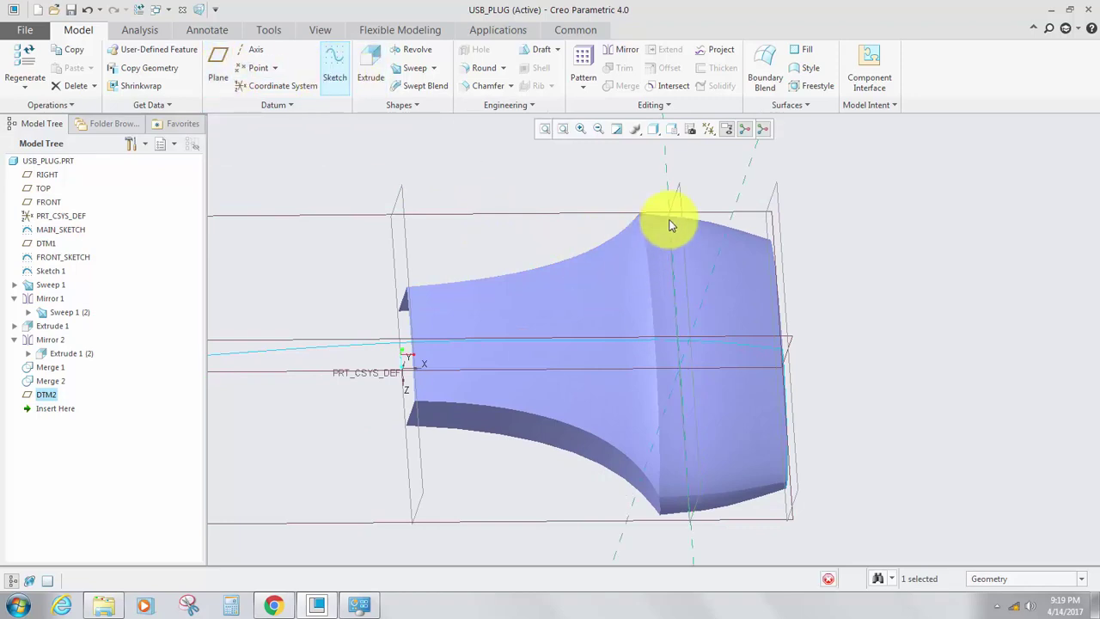
pyautogui.click(690, 130)
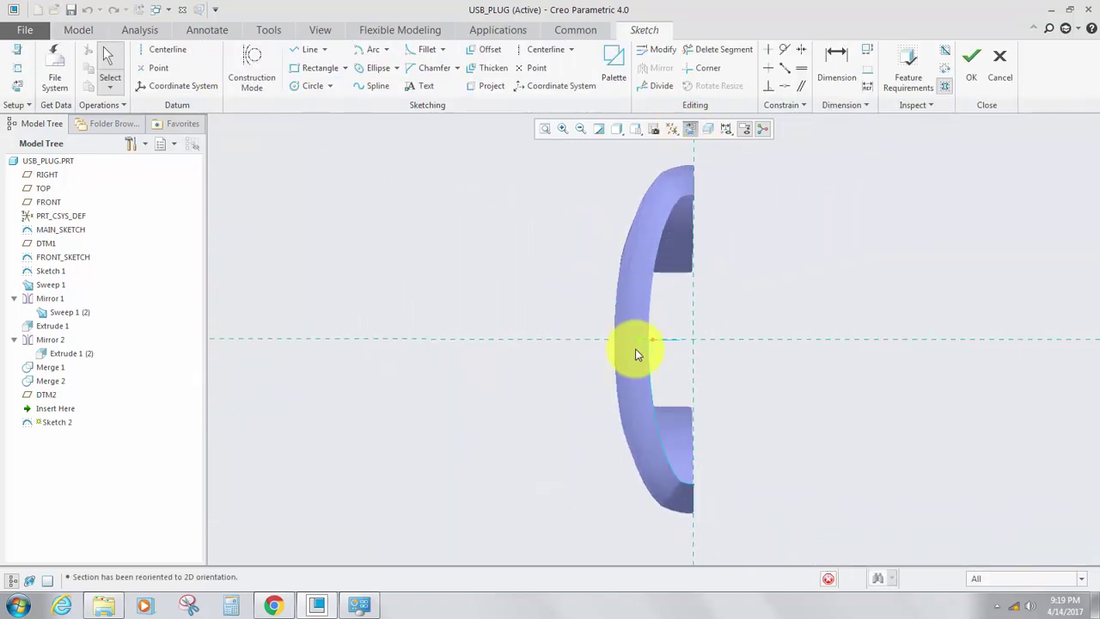
pyautogui.scroll(1, 629, 352)
pyautogui.keyDown('shift'); pyautogui.moveTo(640, 338); pyautogui.dragTo(552, 353, button='middle'); pyautogui.keyUp('shift')
pyautogui.scroll(-1, 565, 353)
pyautogui.scroll(2, 565, 354)
pyautogui.scroll(-1, 565, 353)
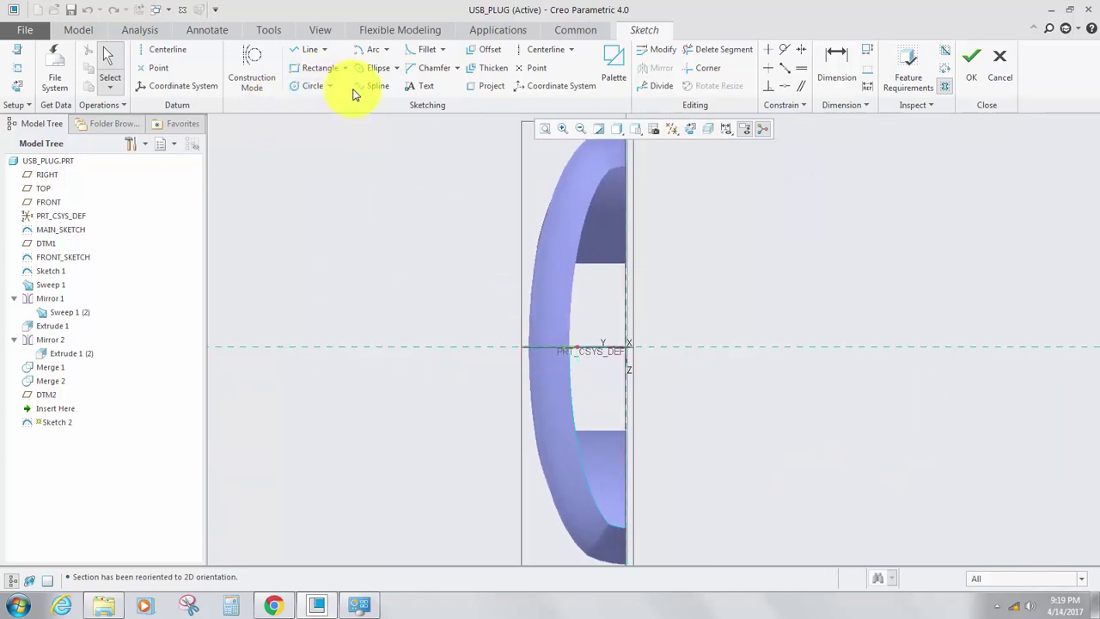
# Flip the sketch's view direction, keeping TOP as the orientation reference facing left.
pyautogui.click(19, 53)
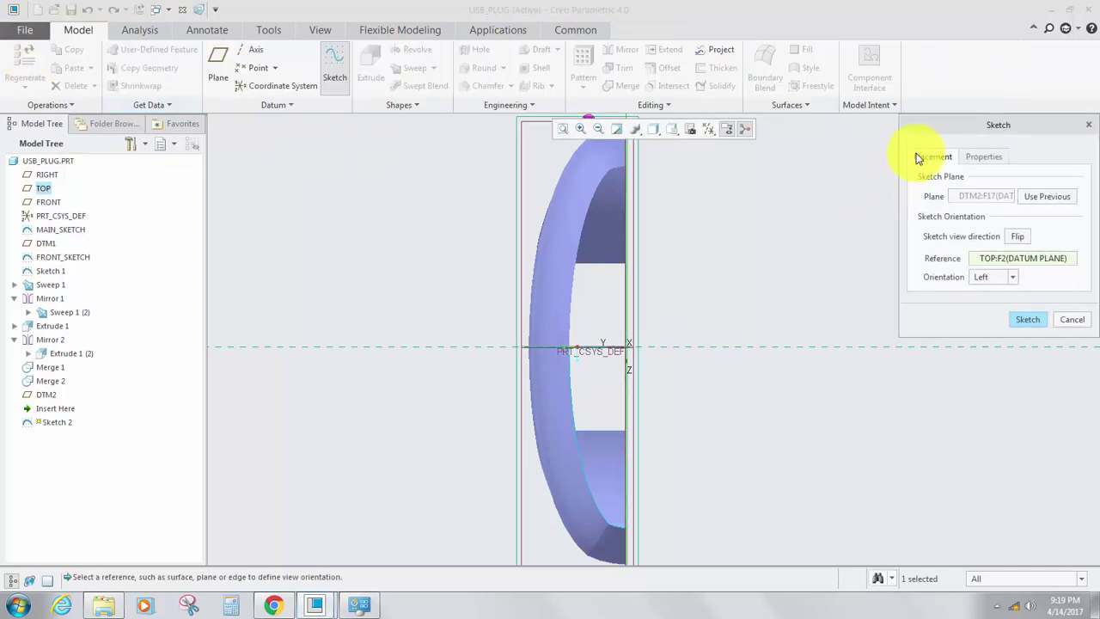
pyautogui.moveTo(935, 129); pyautogui.dragTo(895, 129)
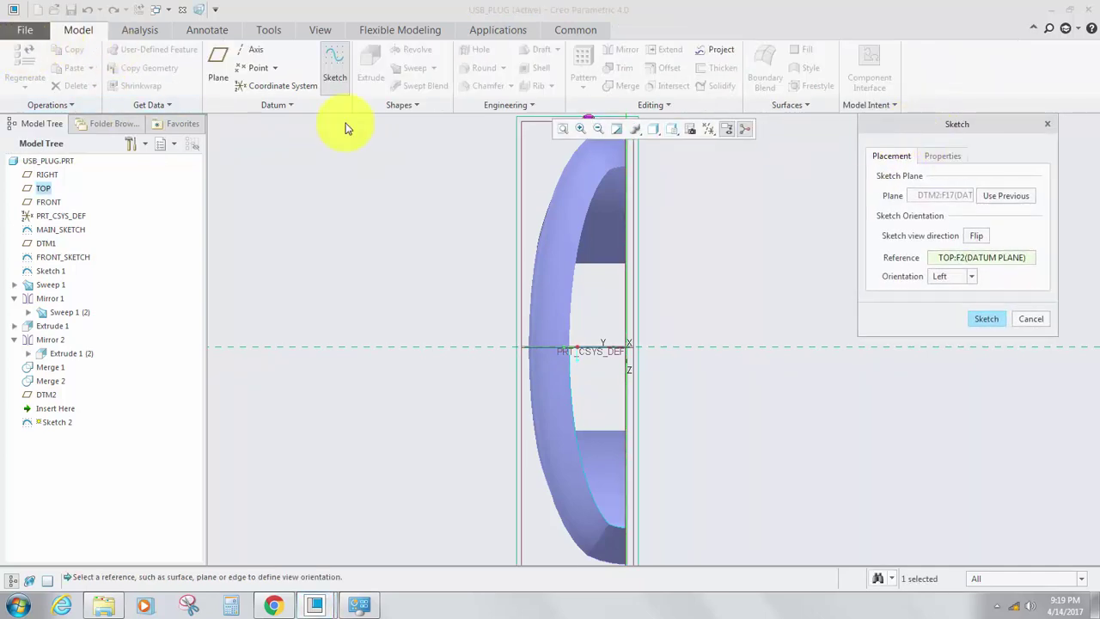
pyautogui.click(969, 237)
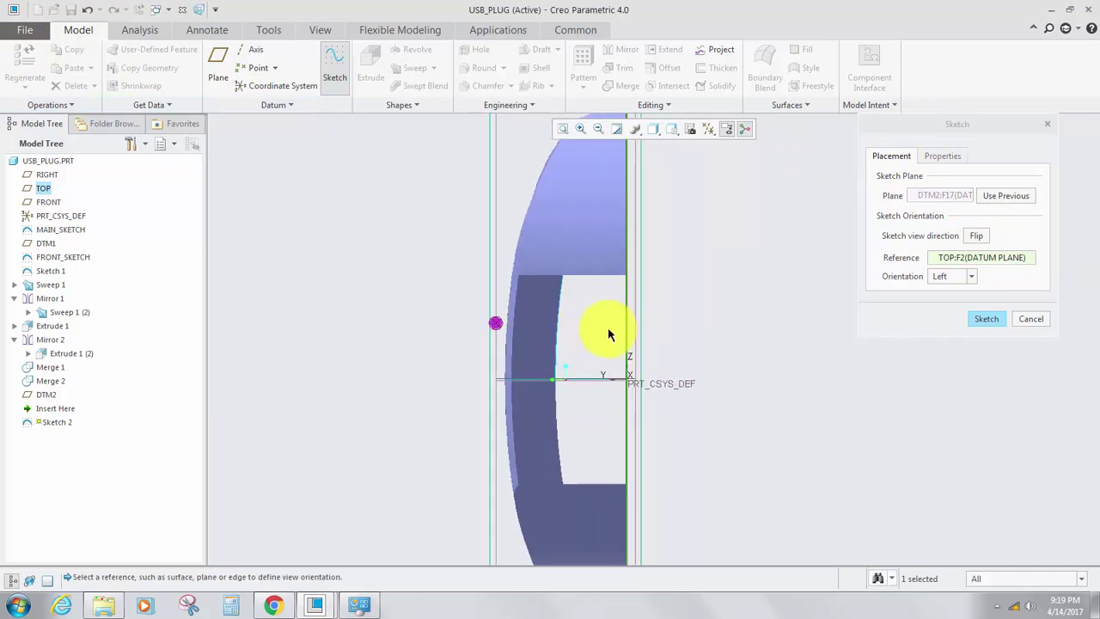
pyautogui.click(984, 319)
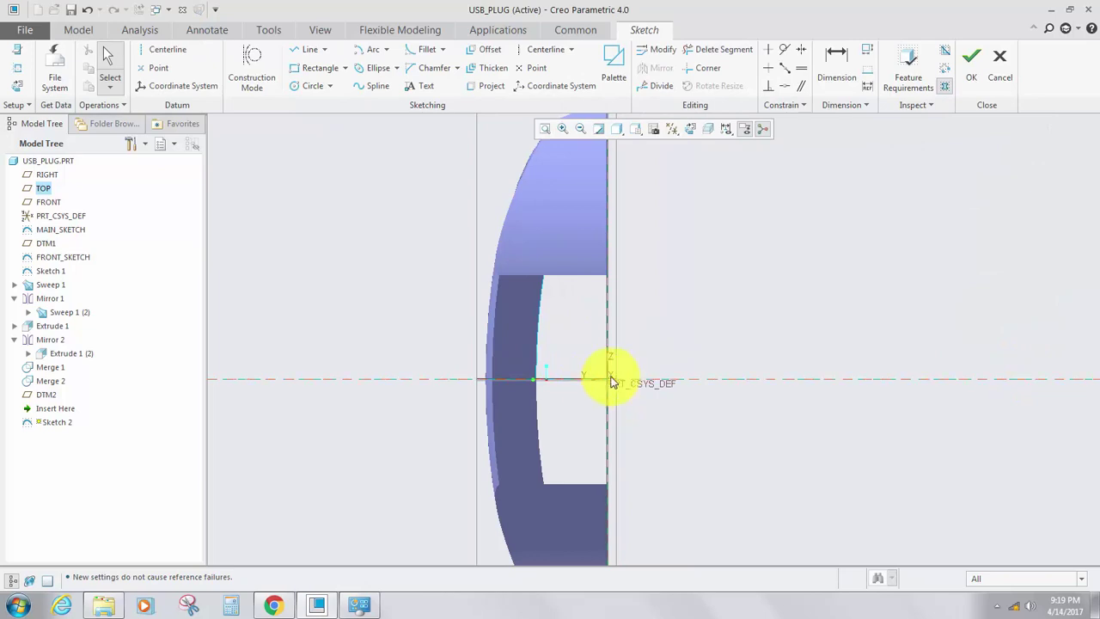
pyautogui.scroll(2, 602, 371)
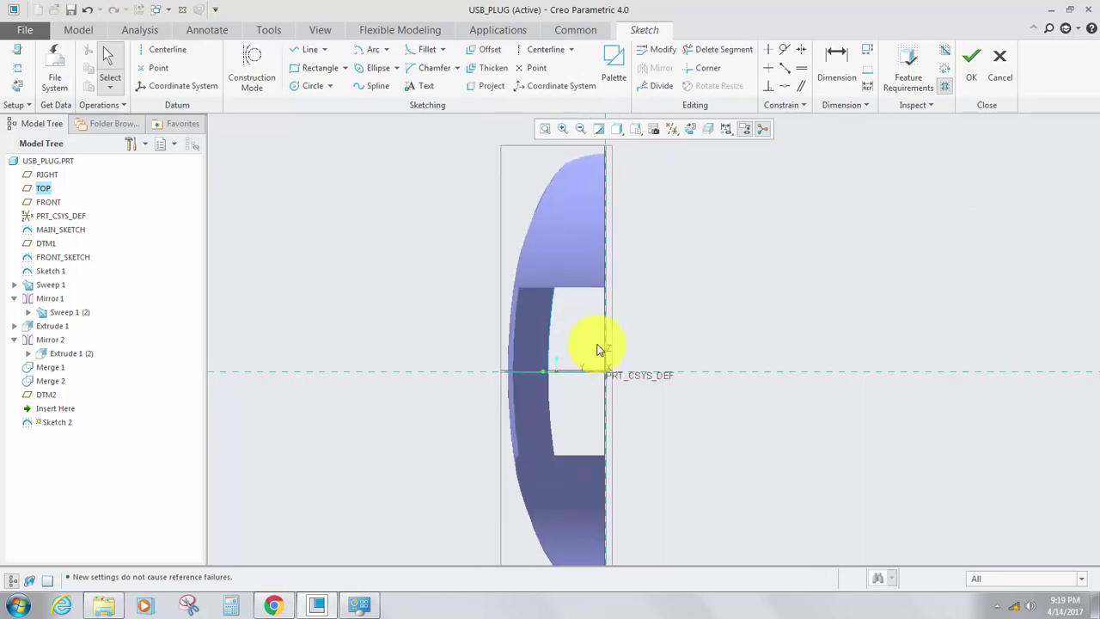
pyautogui.keyDown('shift'); pyautogui.moveTo(583, 345); pyautogui.dragTo(594, 339, button='middle'); pyautogui.keyUp('shift')
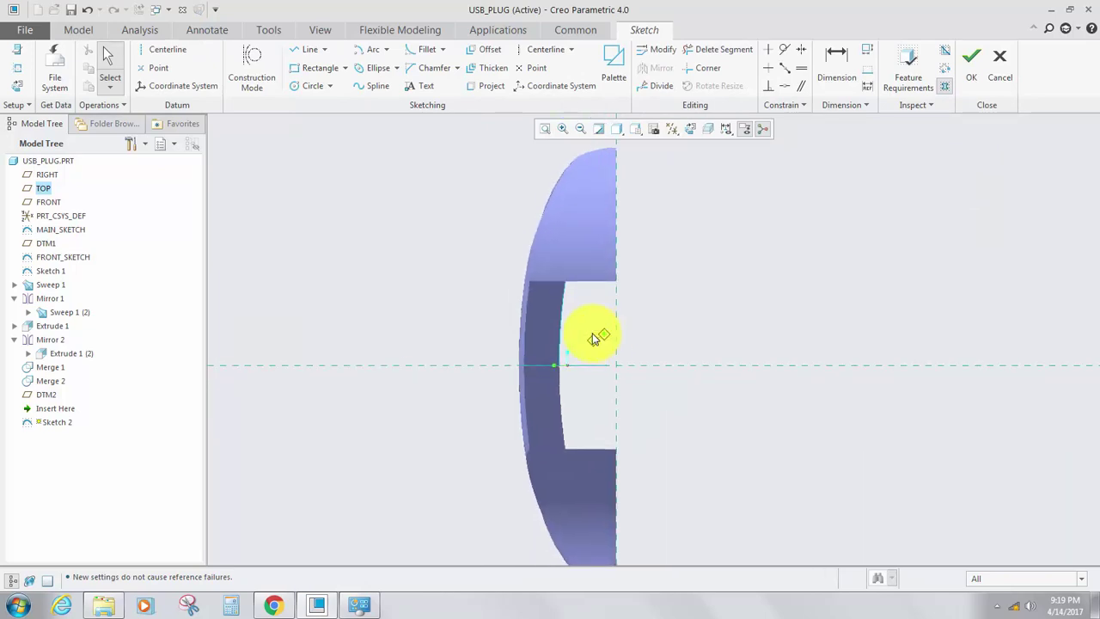
# Draw an upright ellipse centred on the sketch origin, about 4.7 mm wide and 17.8 mm high.
pyautogui.click(364, 68)
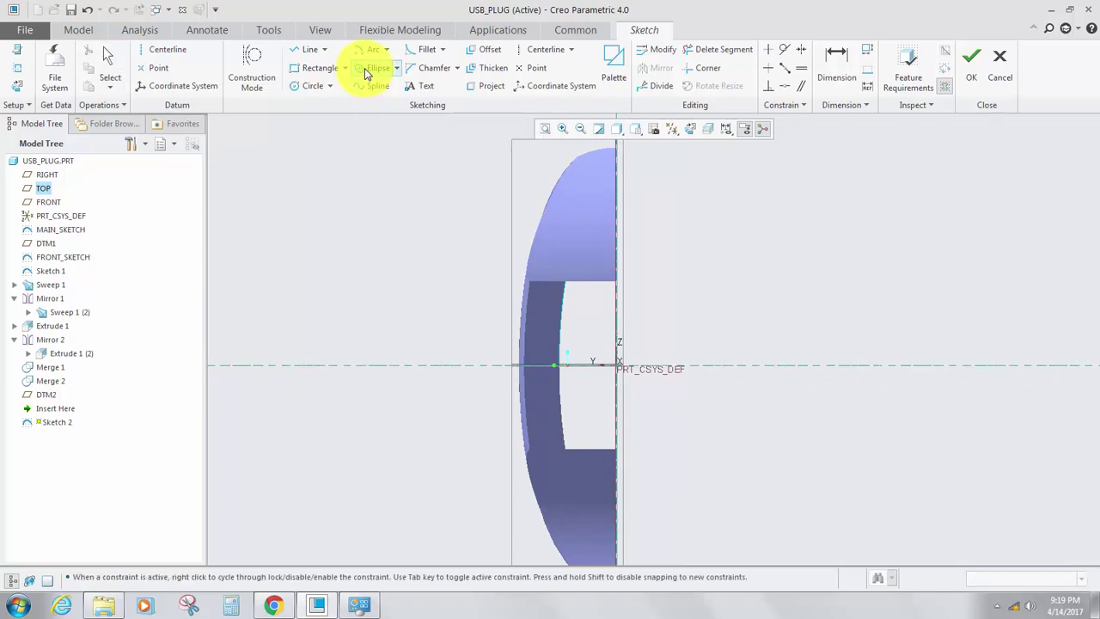
pyautogui.scroll(4, 631, 379)
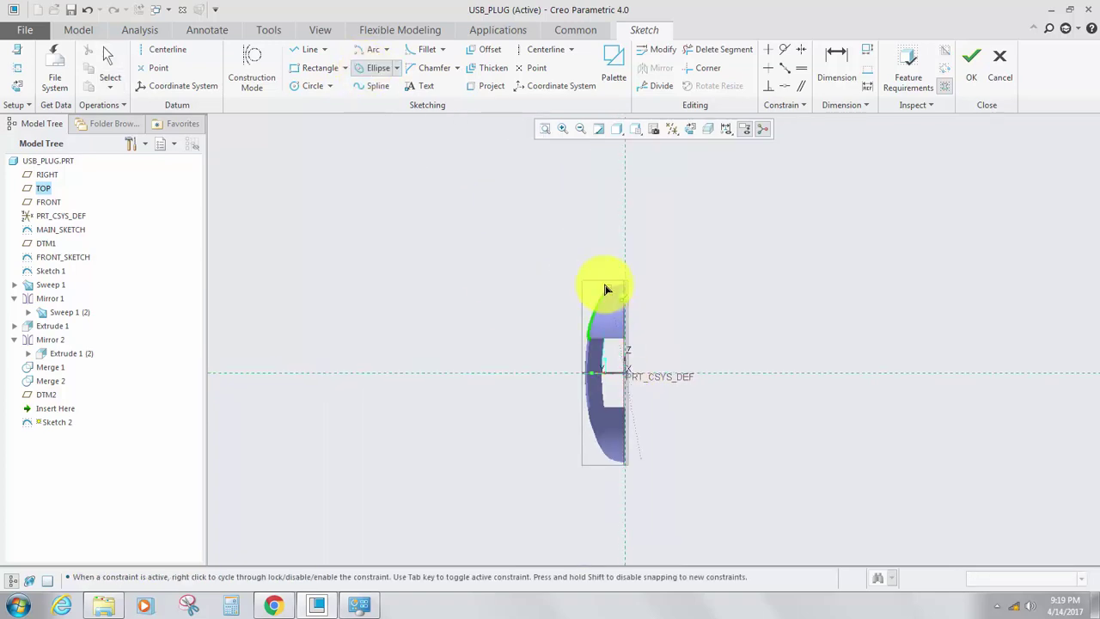
pyautogui.scroll(-3, 607, 287)
pyautogui.scroll(-2, 621, 464)
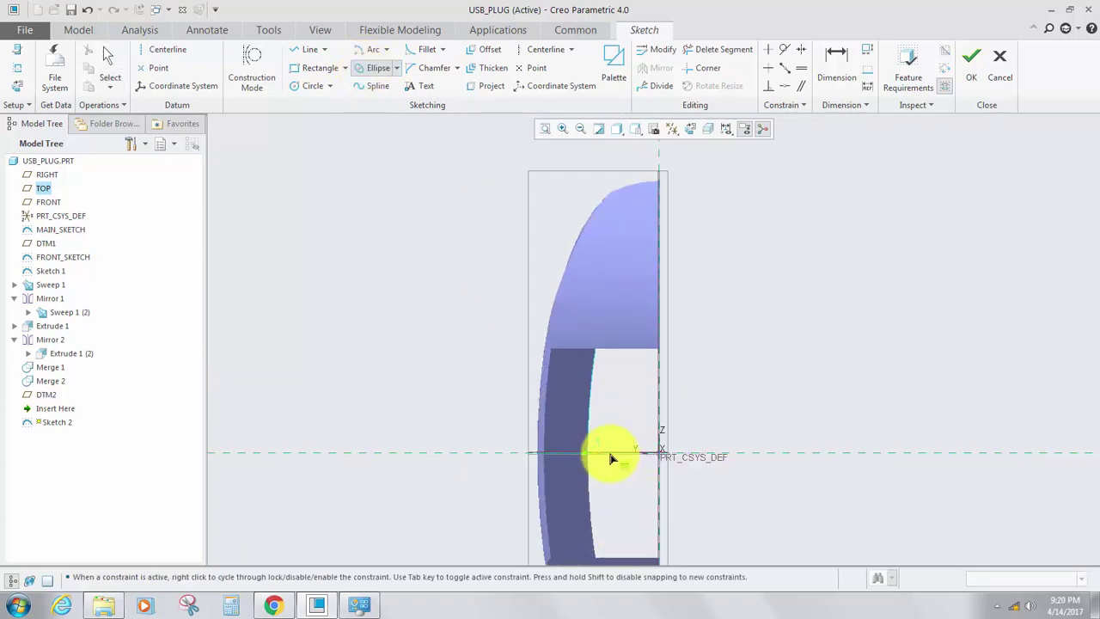
pyautogui.click(605, 455)
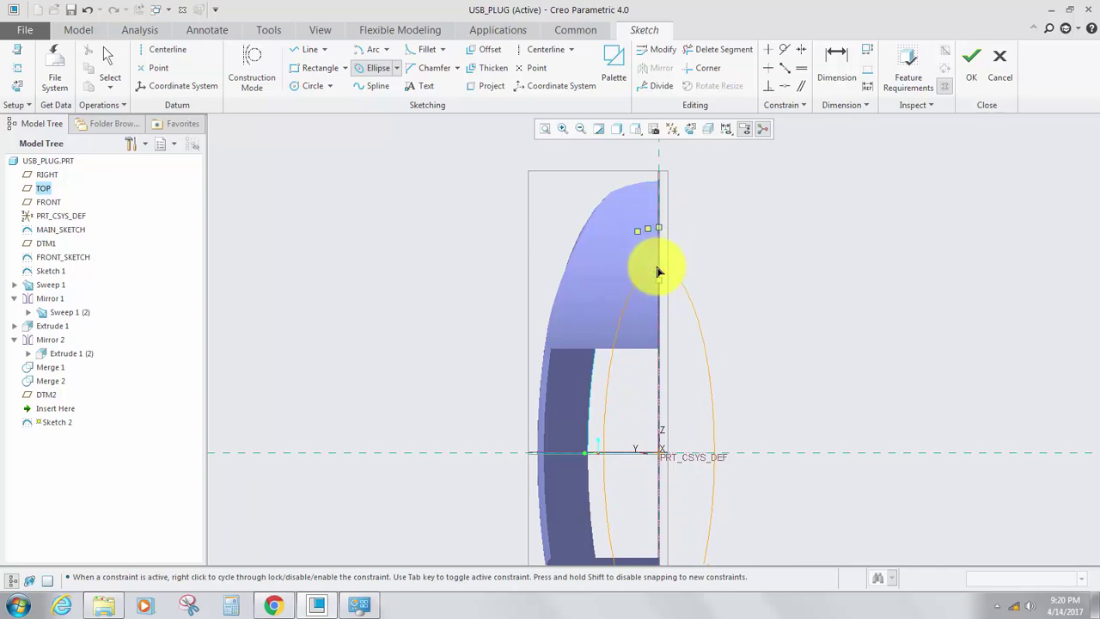
pyautogui.click(658, 244)
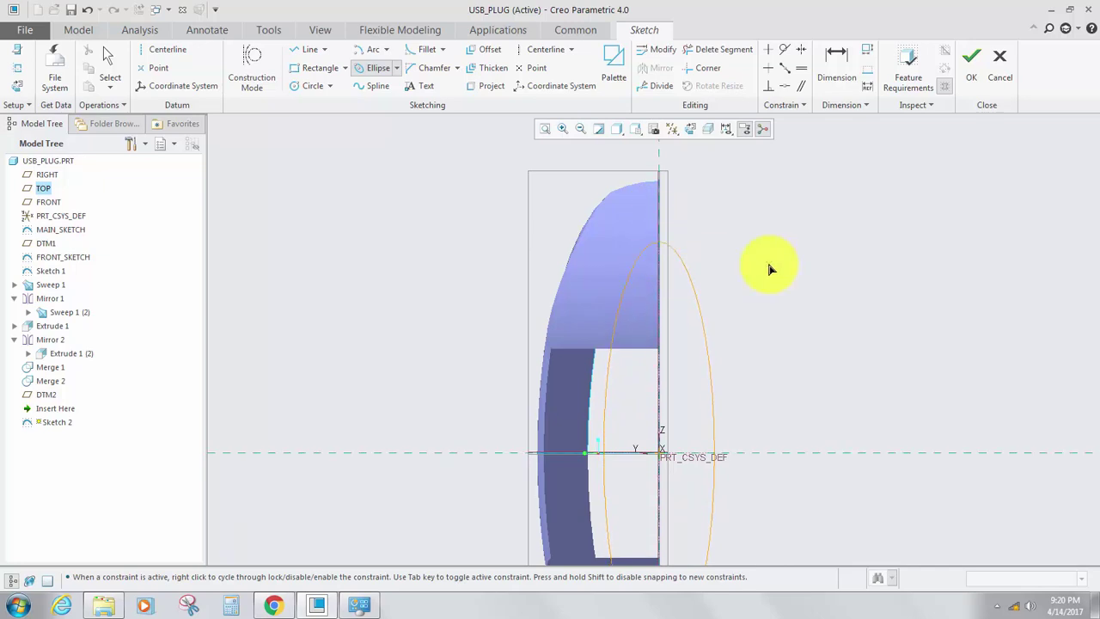
pyautogui.middleClick(770, 267)
pyautogui.scroll(2, 664, 293)
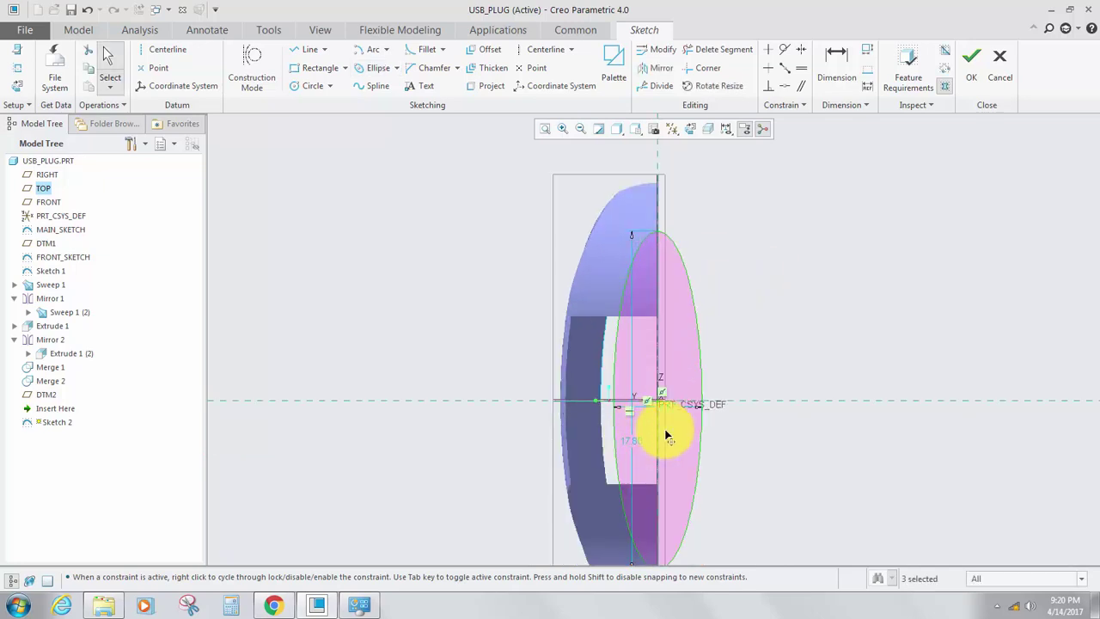
# Set the ellipse's width to 3.6 mm and its height to 18 mm.
pyautogui.scroll(-3, 668, 408)
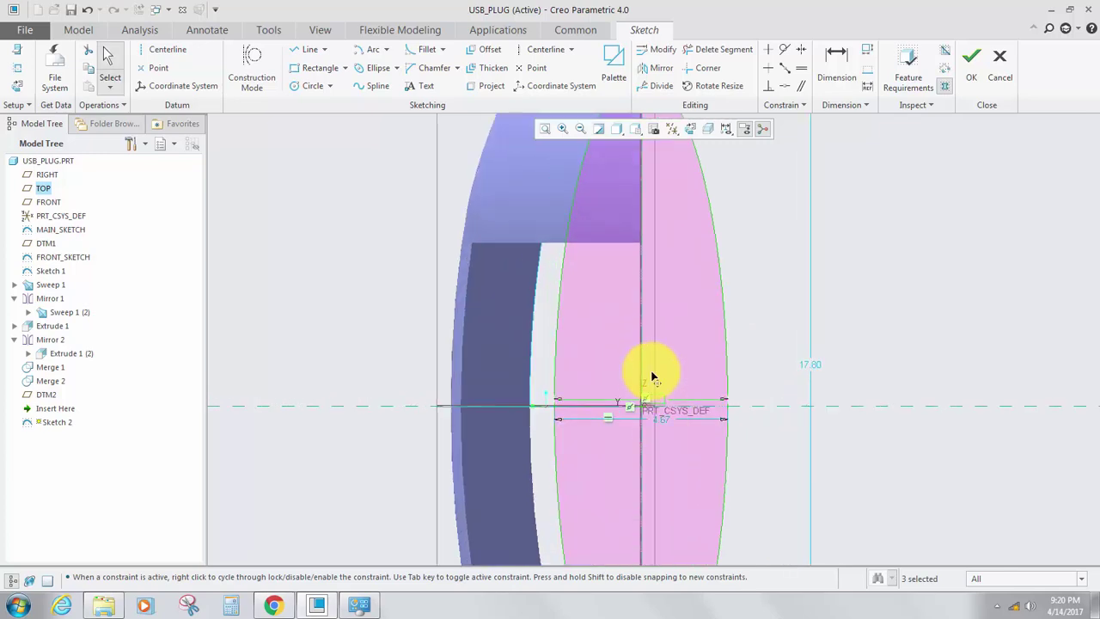
pyautogui.scroll(1, 649, 358)
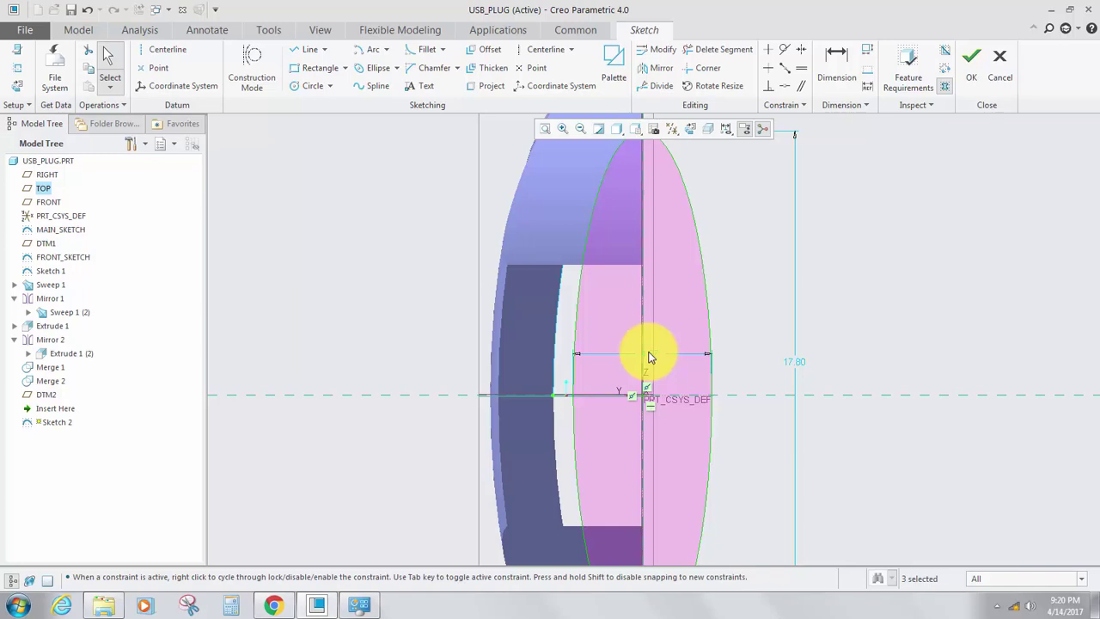
pyautogui.click(650, 359)
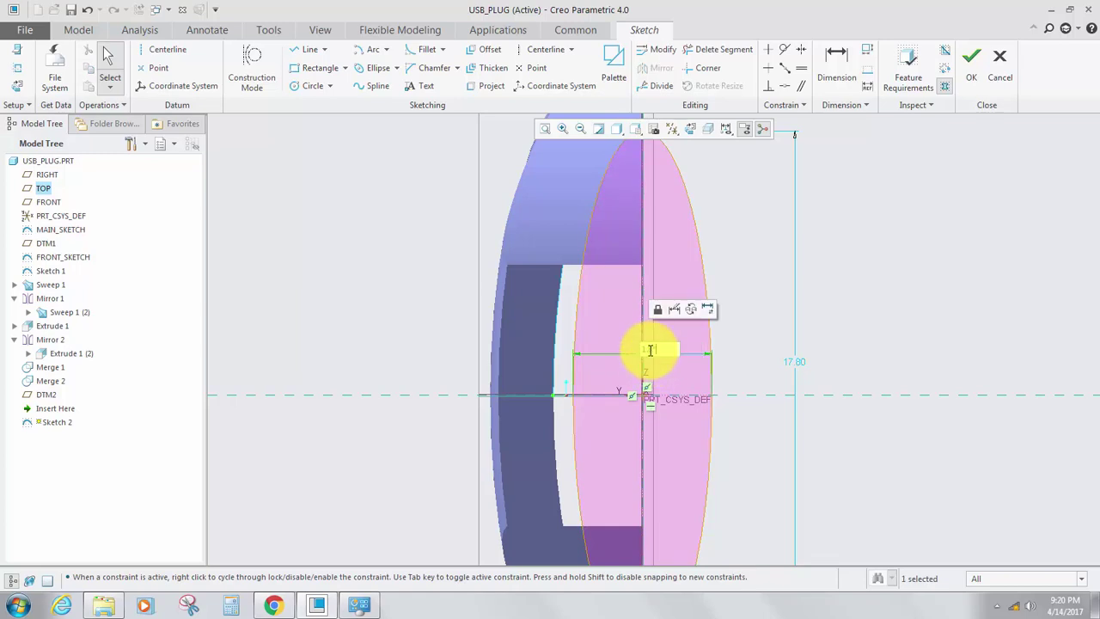
pyautogui.write('3.0')
pyautogui.press('Return')
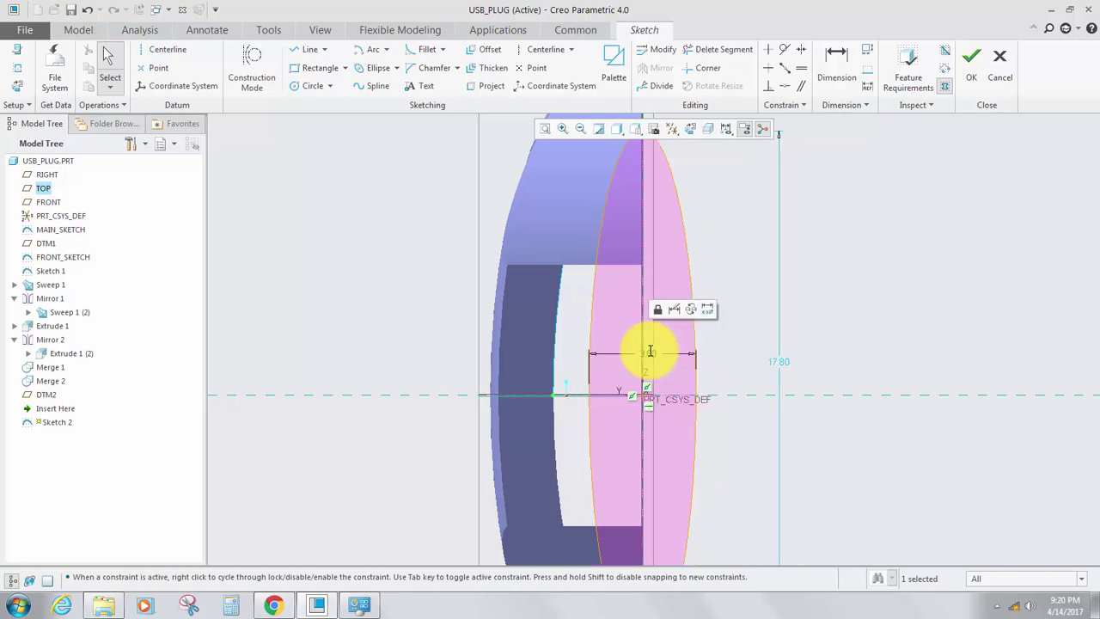
pyautogui.click(785, 361)
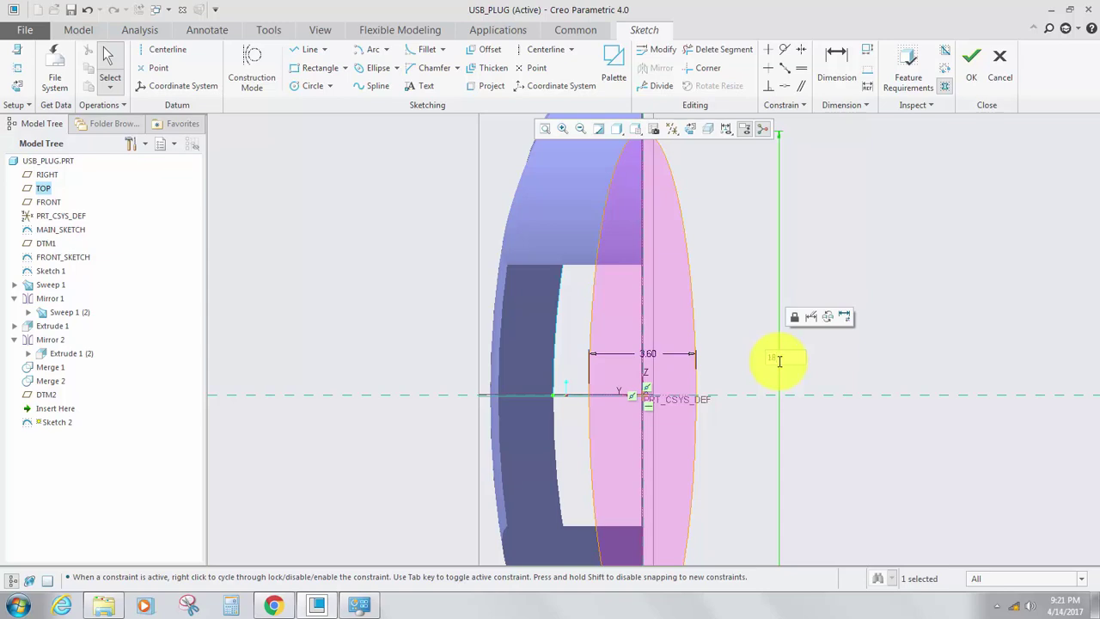
pyautogui.scroll(3, 701, 258)
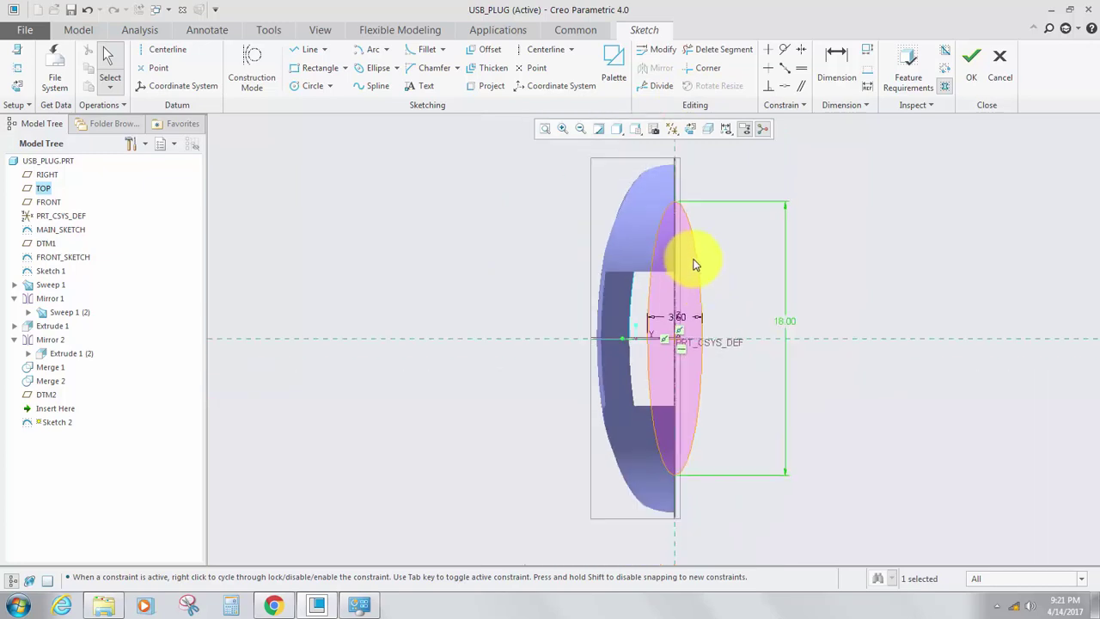
pyautogui.scroll(-4, 690, 243)
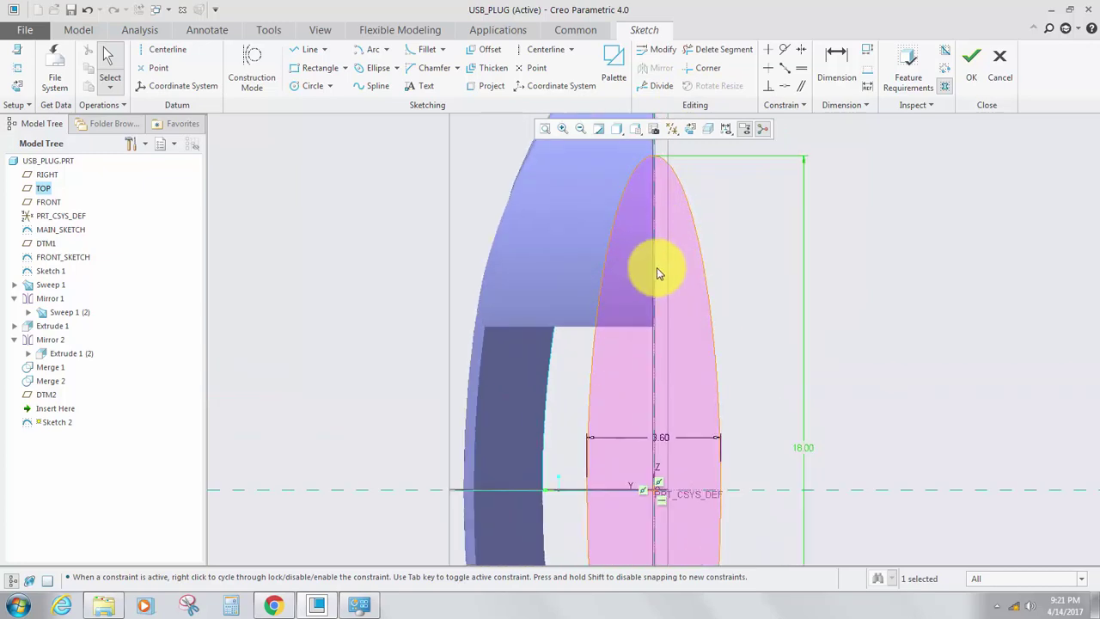
# Trim the ellipse so that only its upper-left quarter remains.
pyautogui.scroll(2, 656, 267)
pyautogui.click(700, 50)
pyautogui.scroll(2, 693, 123)
pyautogui.scroll(-2, 705, 246)
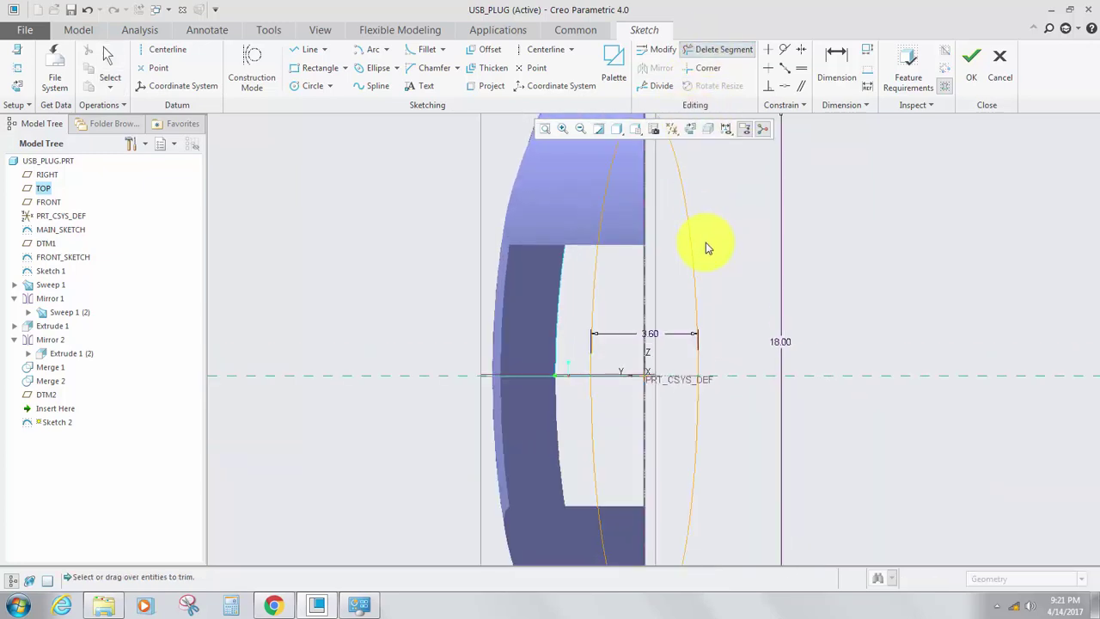
pyautogui.moveTo(709, 250)
pyautogui.mouseDown()
pyautogui.moveTo(685, 276)
pyautogui.moveTo(701, 453)
pyautogui.mouseUp()
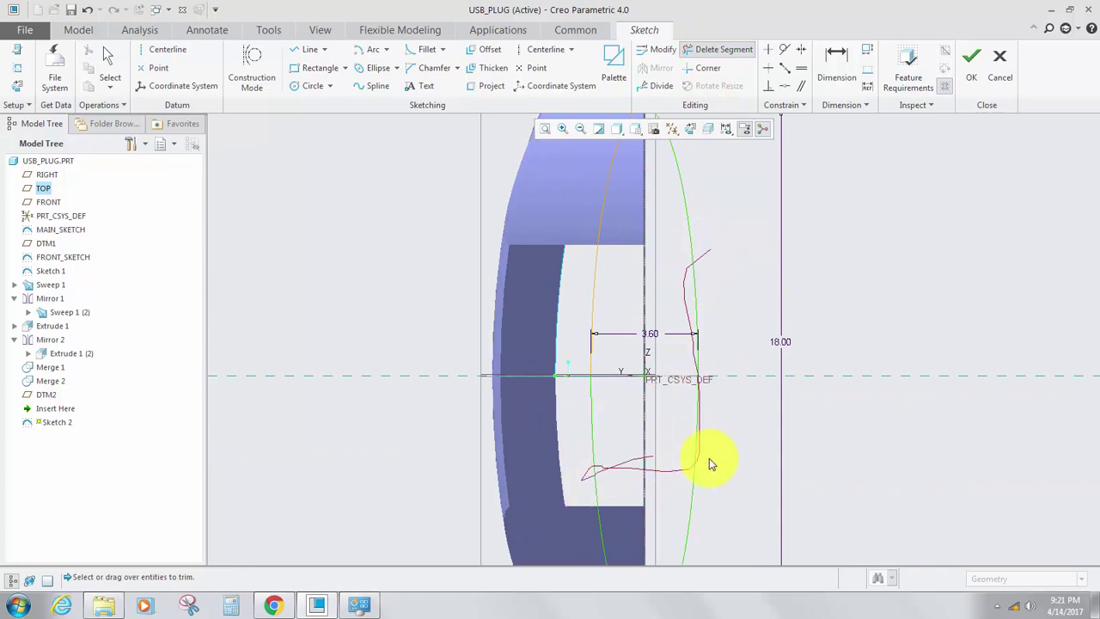
pyautogui.moveTo(694, 228); pyautogui.dragTo(696, 232)
pyautogui.middleClick(699, 266)
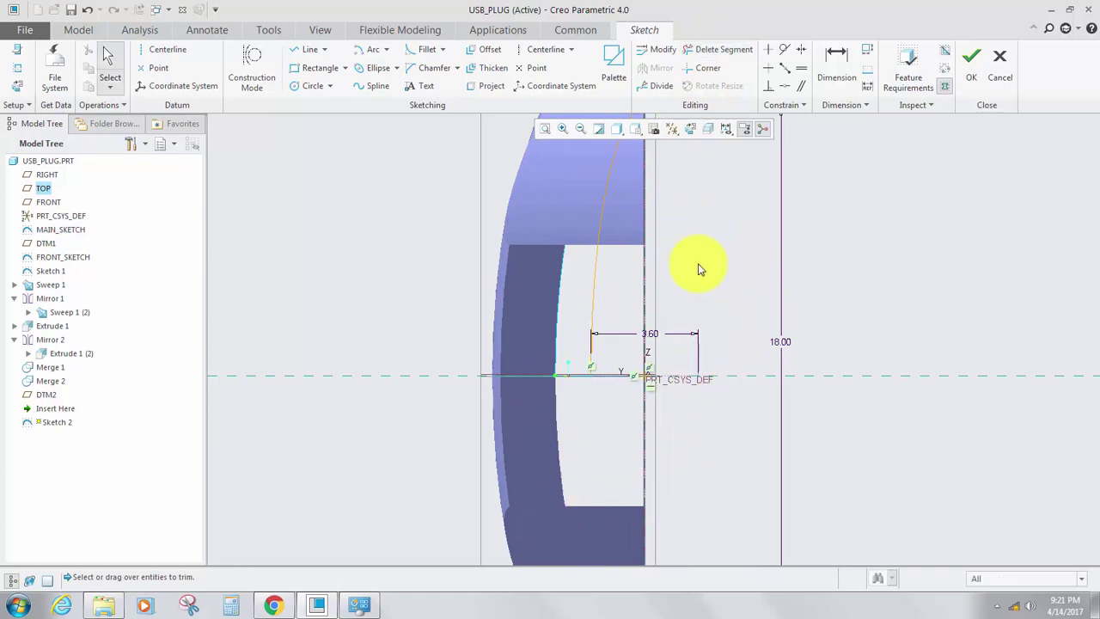
# Draw a centre arc from the vertical reference to the quarter ellipse, centred on that reference about 6.2 mm above the origin.
pyautogui.scroll(2, 699, 265)
pyautogui.scroll(-2, 662, 233)
pyautogui.scroll(-2, 667, 226)
pyautogui.scroll(1, 667, 226)
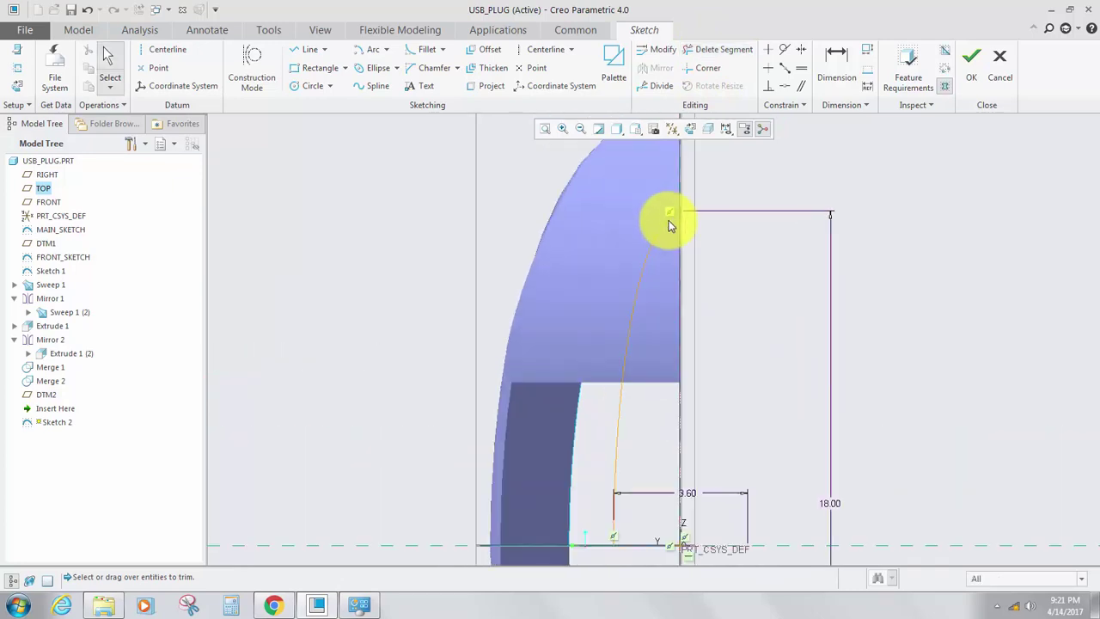
pyautogui.click(370, 49)
pyautogui.scroll(-1, 693, 332)
pyautogui.click(687, 325)
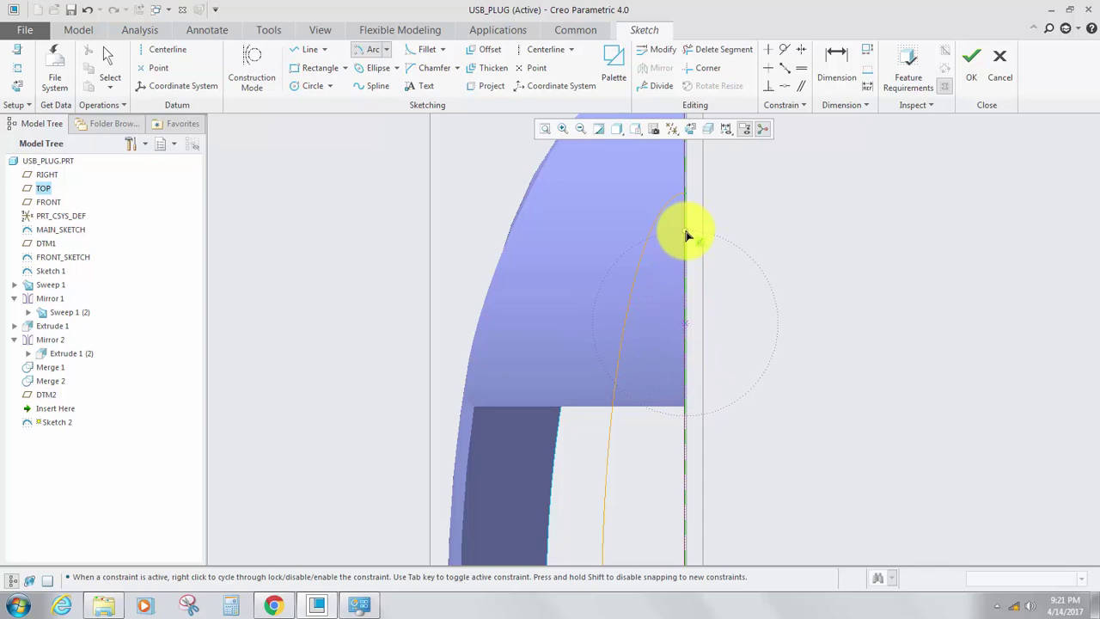
pyautogui.click(687, 232)
pyautogui.click(646, 237)
pyautogui.middleClick(584, 237)
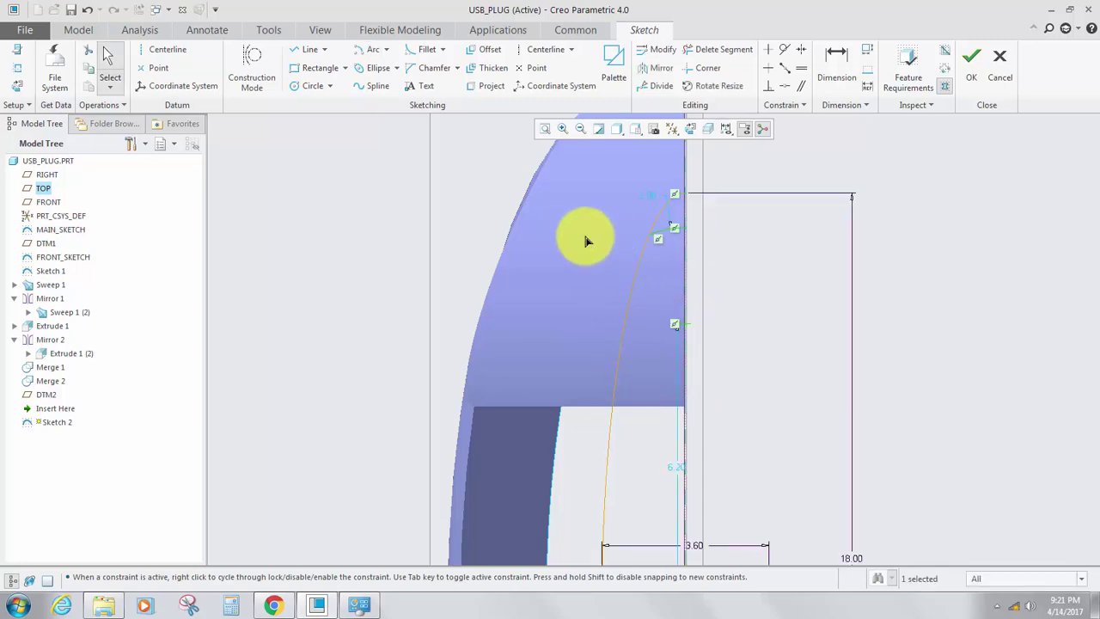
# Trim away the piece of the quarter ellipse that extends above the centre arc.
pyautogui.click(727, 53)
pyautogui.scroll(-3, 660, 176)
pyautogui.moveTo(647, 219)
pyautogui.mouseDown()
pyautogui.moveTo(677, 244)
pyautogui.moveTo(754, 202)
pyautogui.mouseUp()
pyautogui.middleClick(699, 246)
pyautogui.scroll(3, 700, 246)
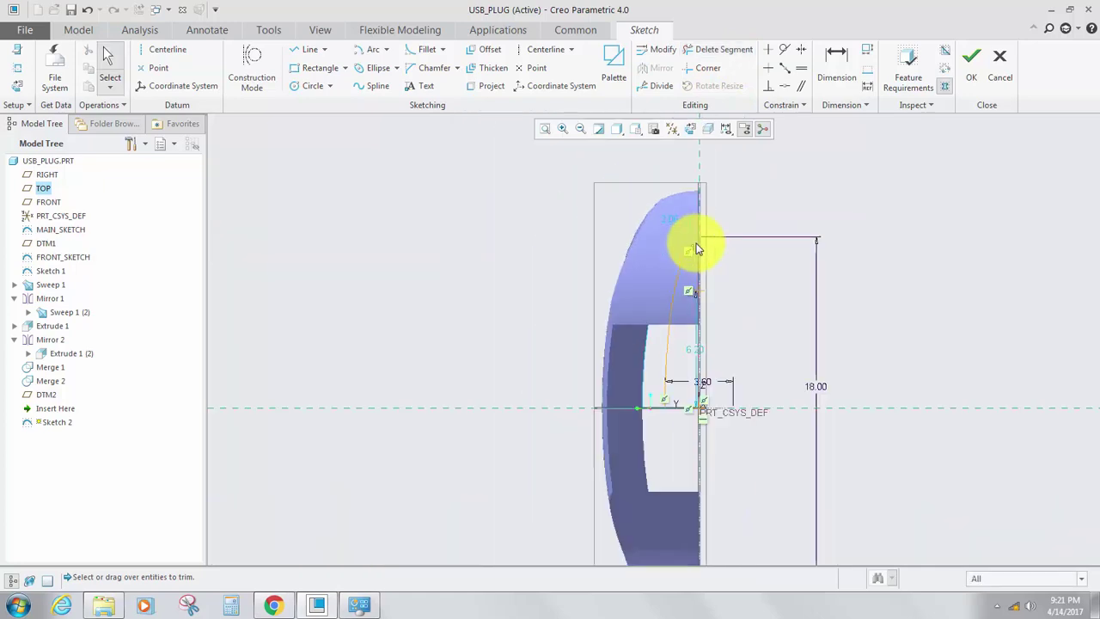
pyautogui.scroll(-3, 687, 236)
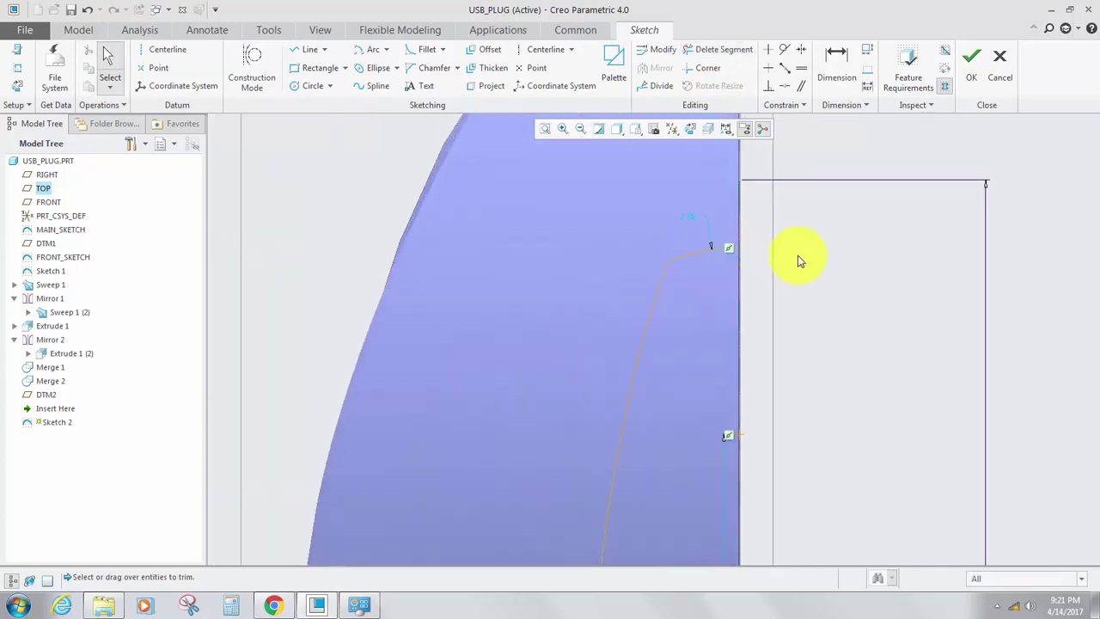
pyautogui.scroll(3, 730, 253)
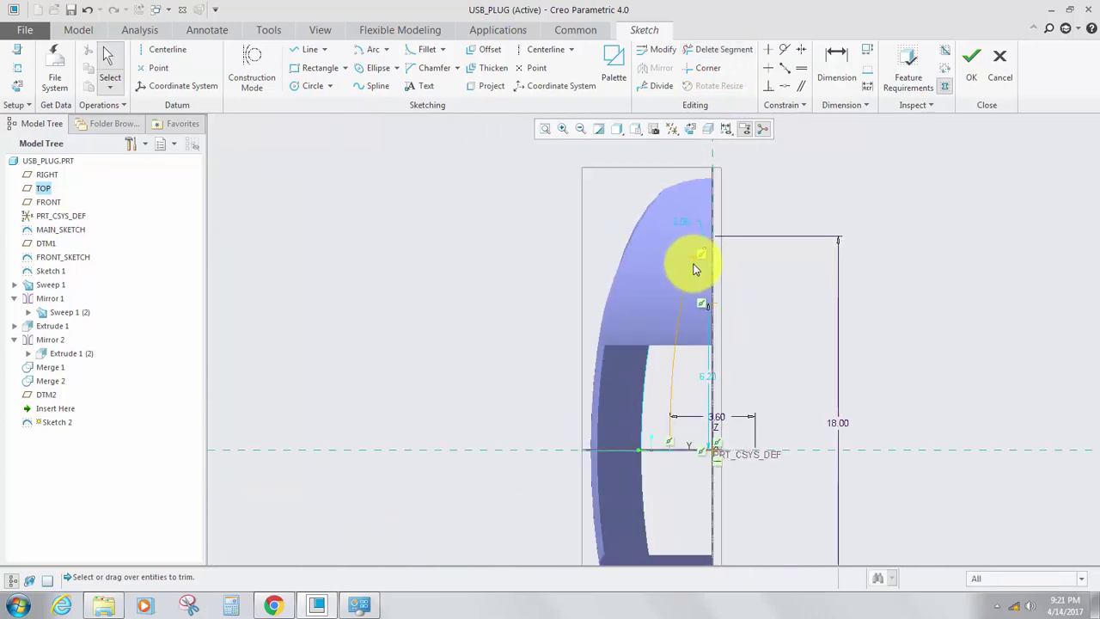
pyautogui.scroll(2, 695, 247)
pyautogui.scroll(-2, 702, 267)
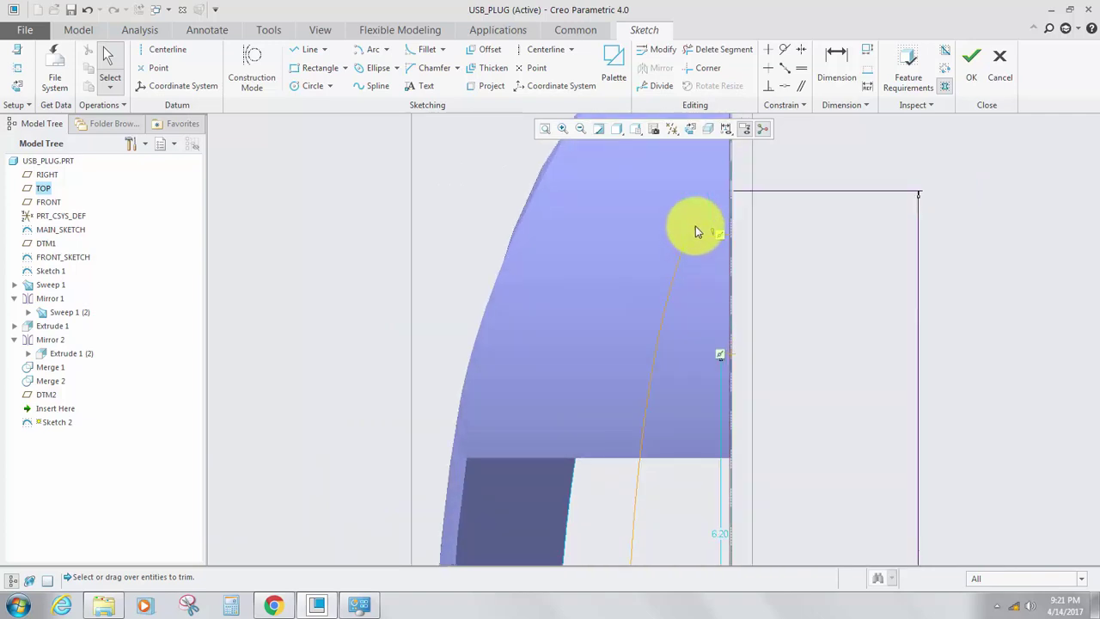
pyautogui.scroll(2, 695, 226)
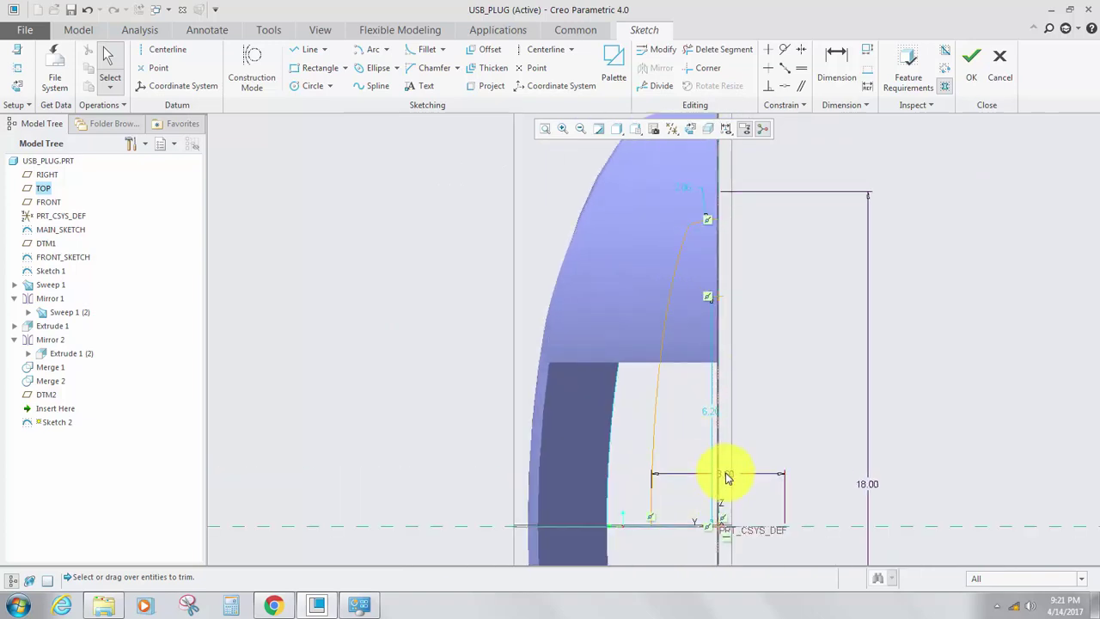
# Move the ellipse's 3.60 width dimension below the horizontal reference and finish the sketch.
pyautogui.moveTo(726, 478); pyautogui.dragTo(715, 555)
pyautogui.scroll(2, 729, 483)
pyautogui.scroll(-2, 717, 481)
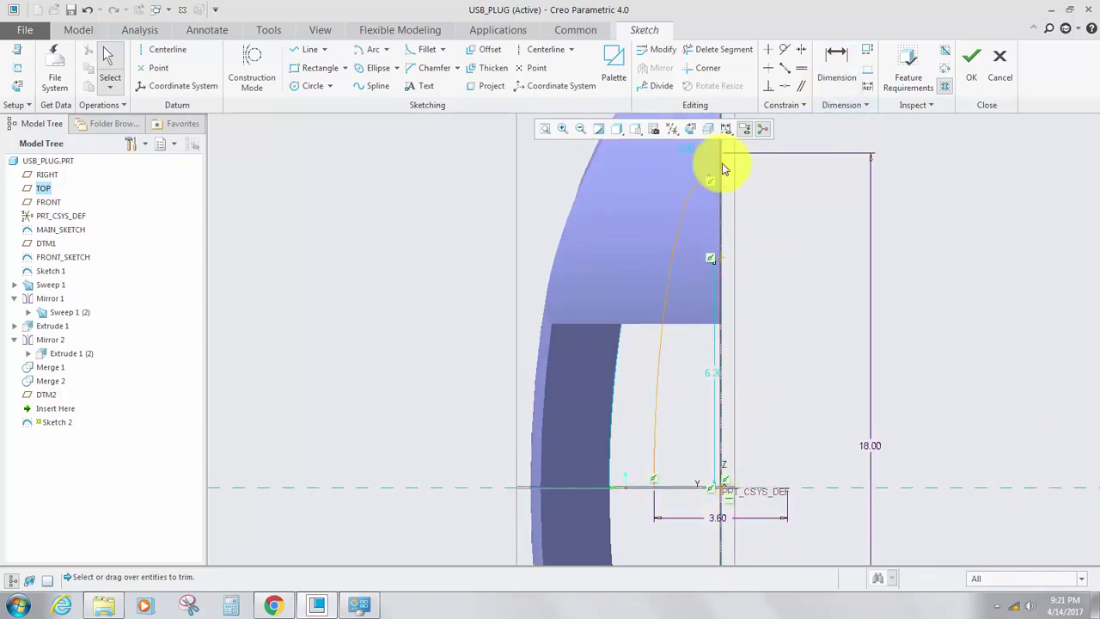
pyautogui.scroll(2, 697, 233)
pyautogui.scroll(-2, 699, 204)
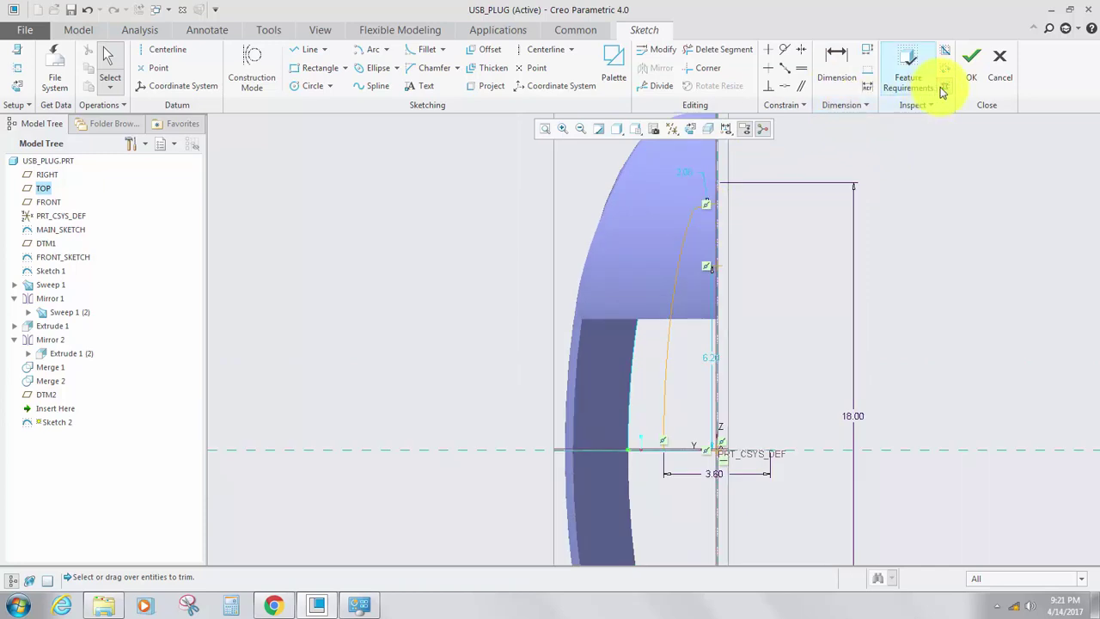
pyautogui.click(970, 75)
# Examine the finished sketch curve and the plug surfaces from several angles.
pyautogui.moveTo(641, 334); pyautogui.dragTo(731, 275, button='middle')
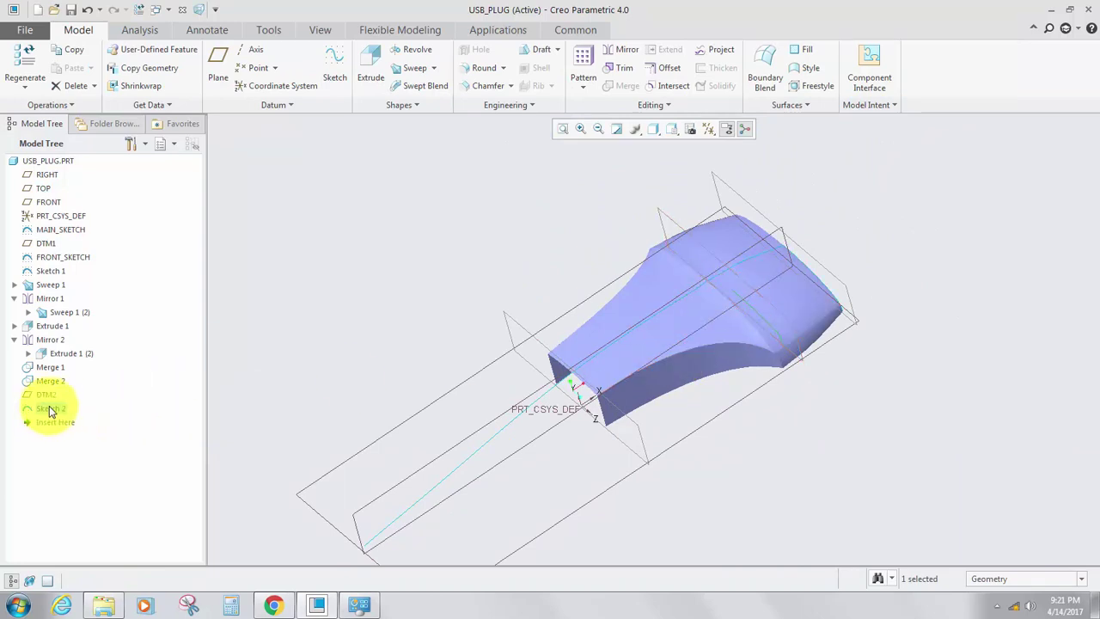
pyautogui.scroll(4, 494, 342)
pyautogui.scroll(-3, 513, 360)
pyautogui.scroll(3, 554, 362)
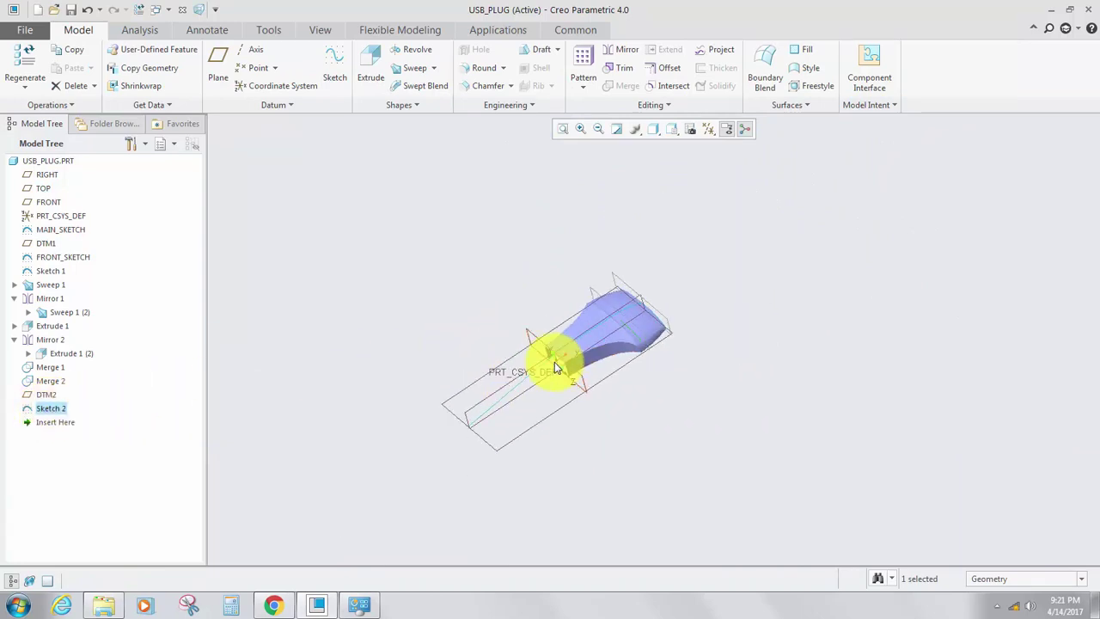
pyautogui.scroll(-6, 554, 361)
pyautogui.moveTo(589, 333); pyautogui.dragTo(523, 369, button='middle')
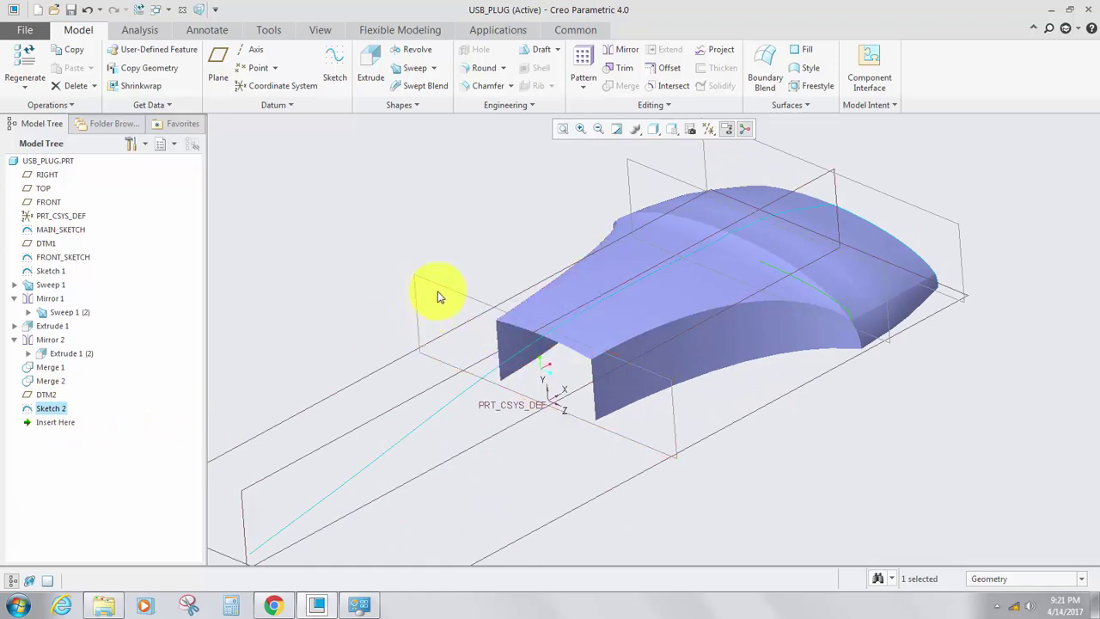
pyautogui.scroll(-5, 478, 368)
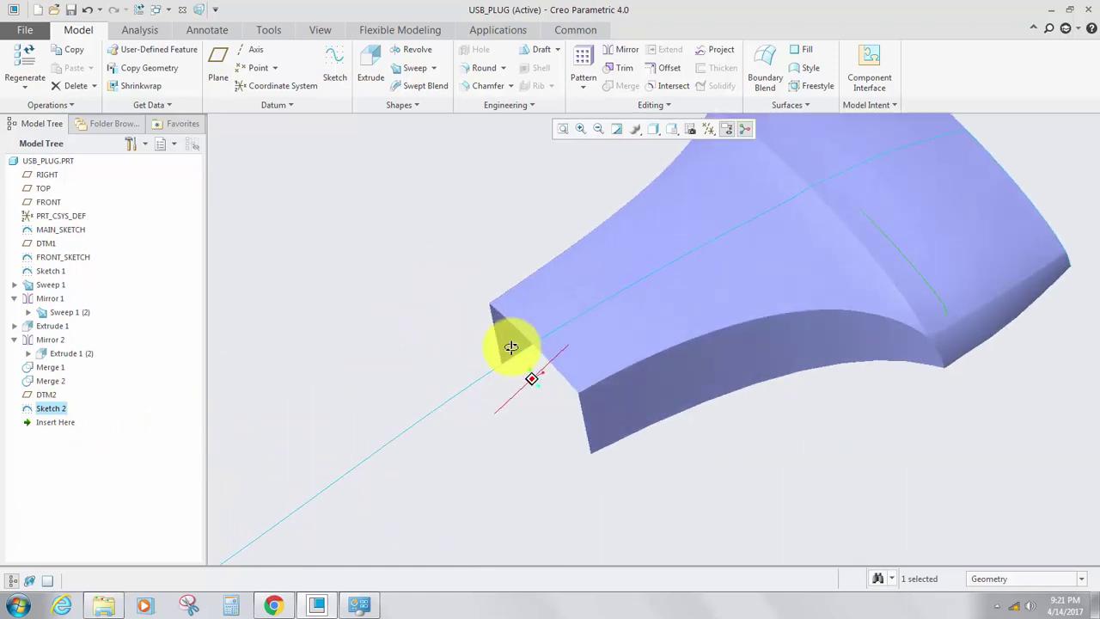
pyautogui.scroll(2, 507, 353)
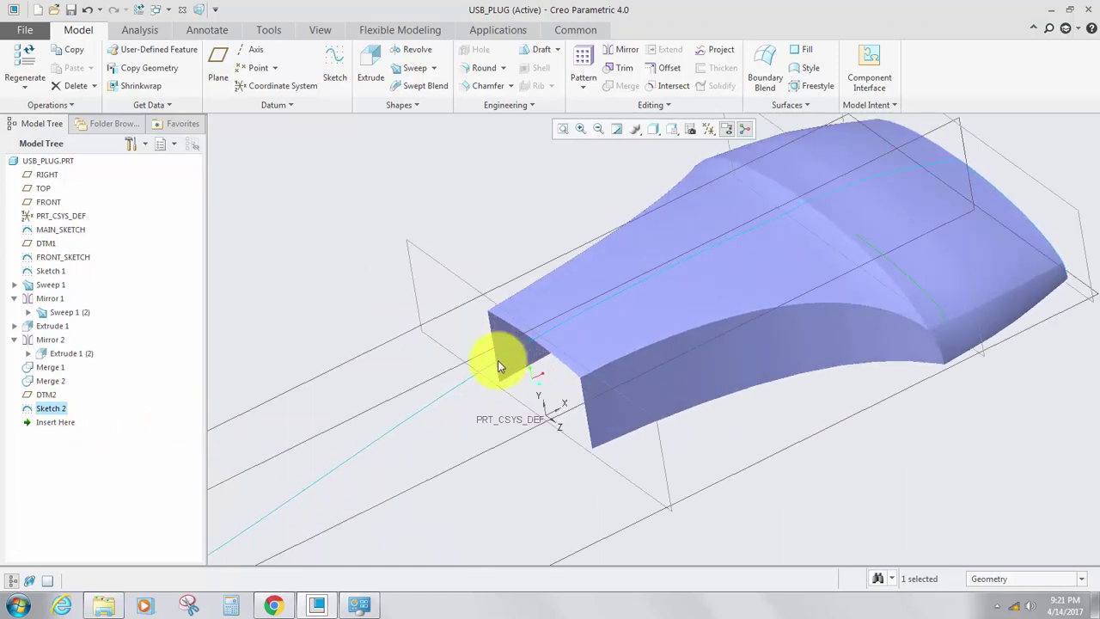
# Start a sketch on the RIGHT datum plane, with its view direction flipped and viewed face-on.
pyautogui.click(413, 252)
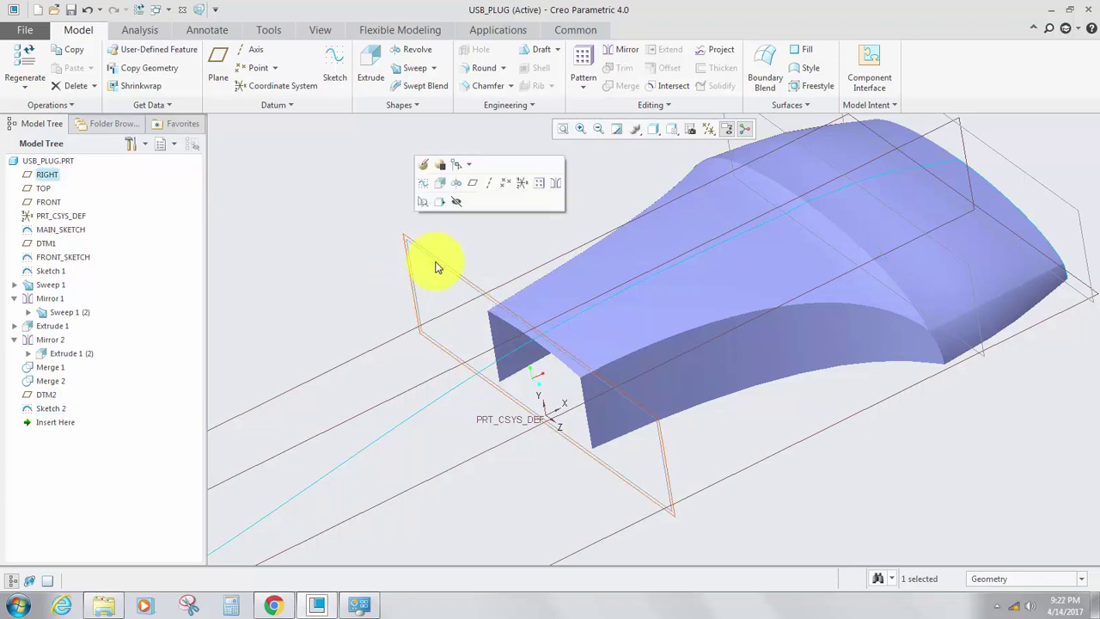
pyautogui.click(424, 186)
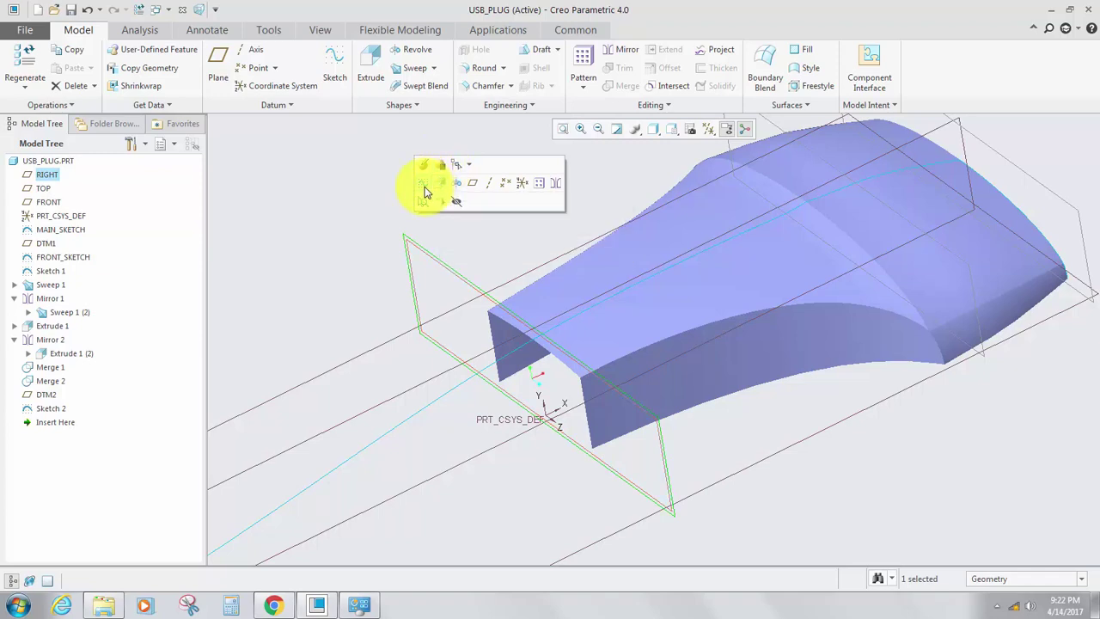
pyautogui.click(693, 132)
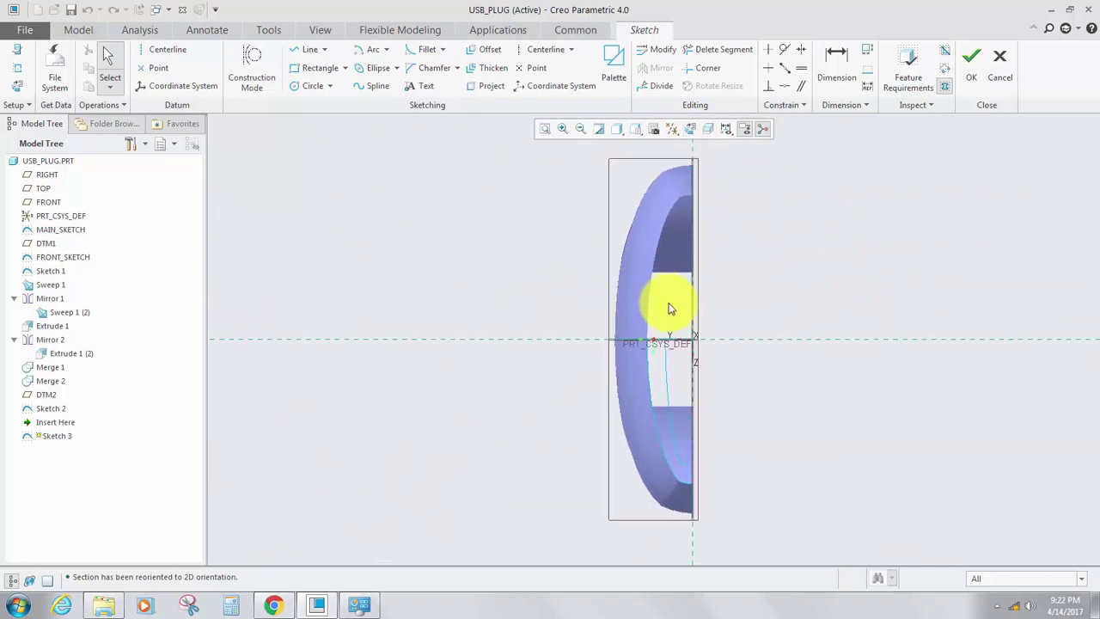
pyautogui.click(18, 55)
pyautogui.moveTo(982, 128); pyautogui.dragTo(928, 133)
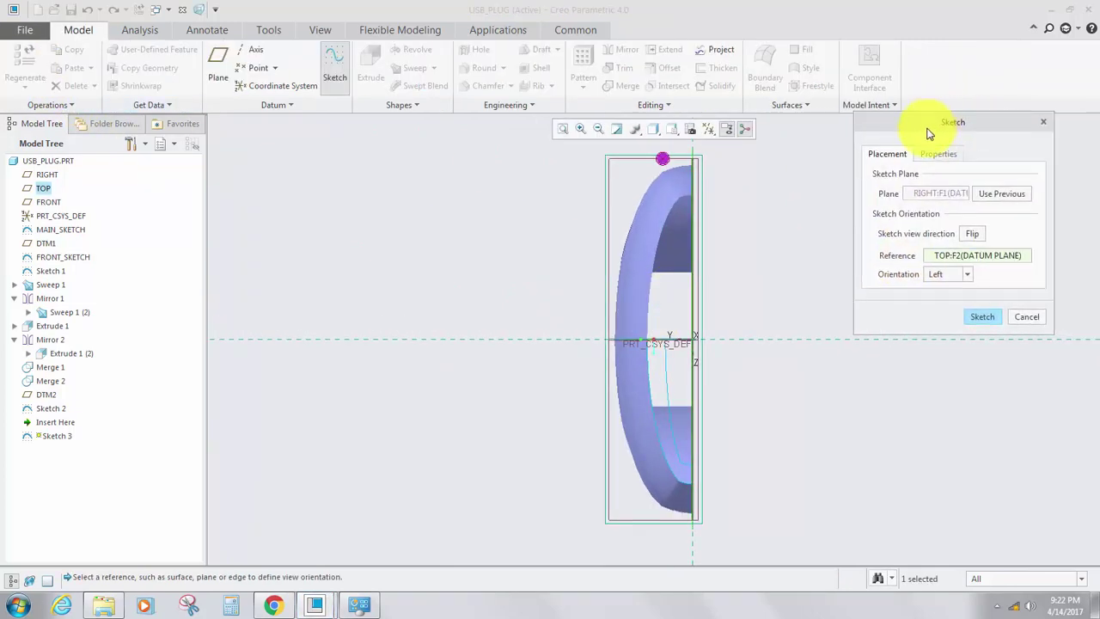
pyautogui.click(972, 235)
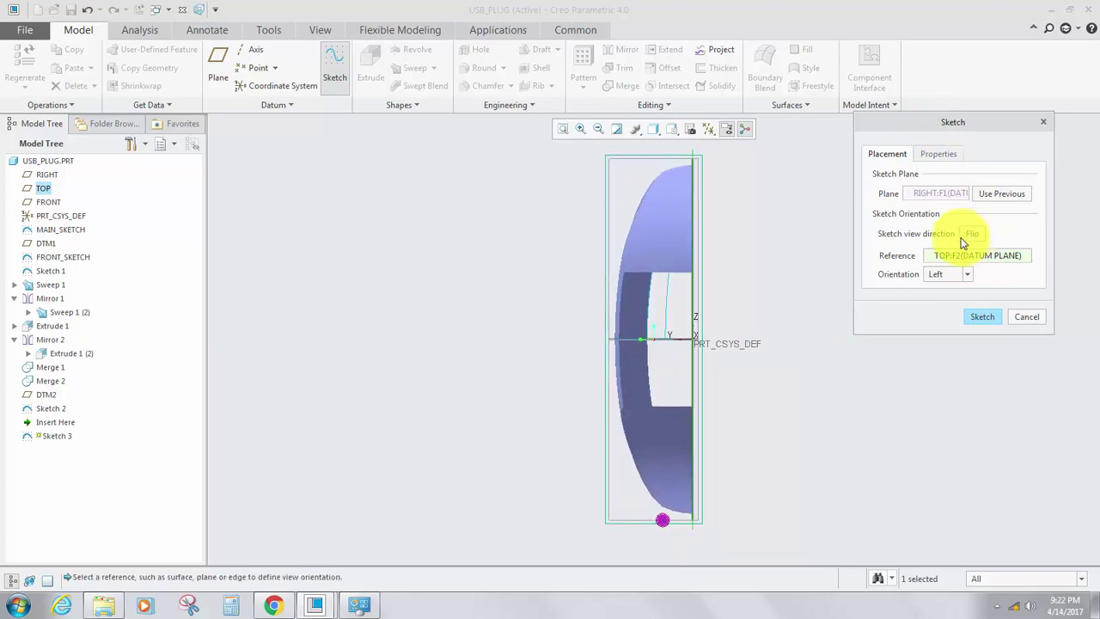
pyautogui.click(982, 317)
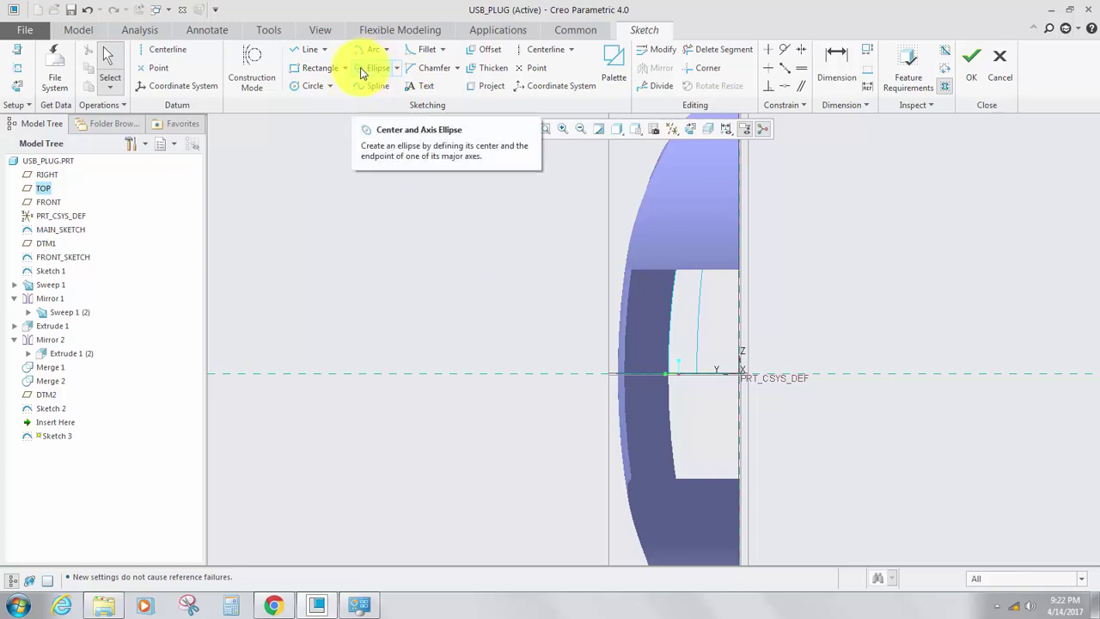
# Add the curved Merge 1 edge at the plug's open end as a sketch reference and restore the face-on sketch view.
pyautogui.rightClick(568, 270)
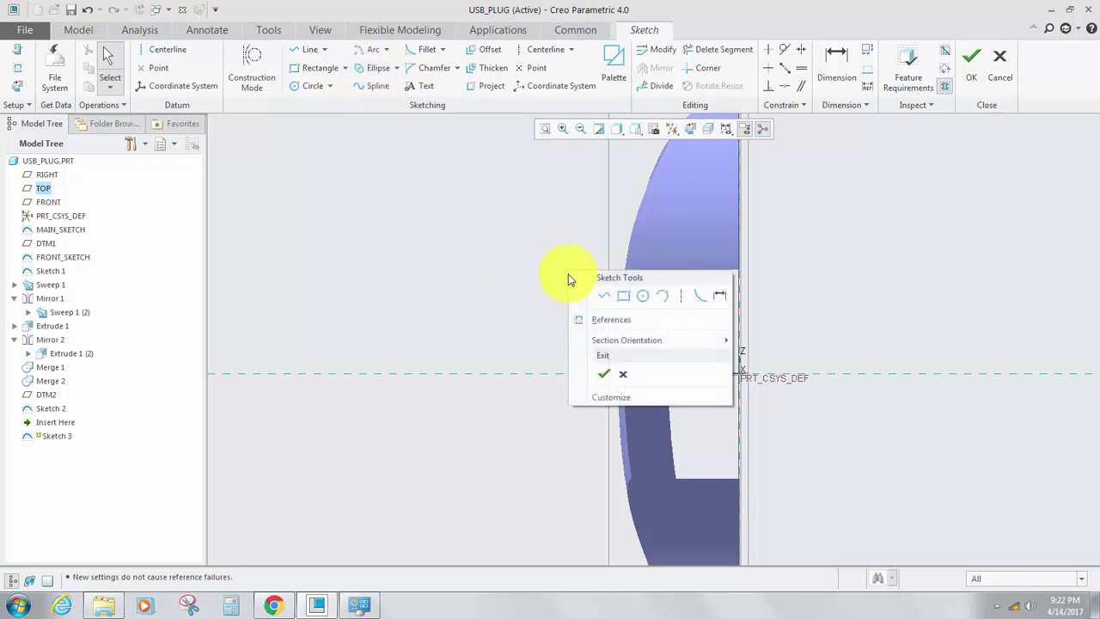
pyautogui.click(596, 323)
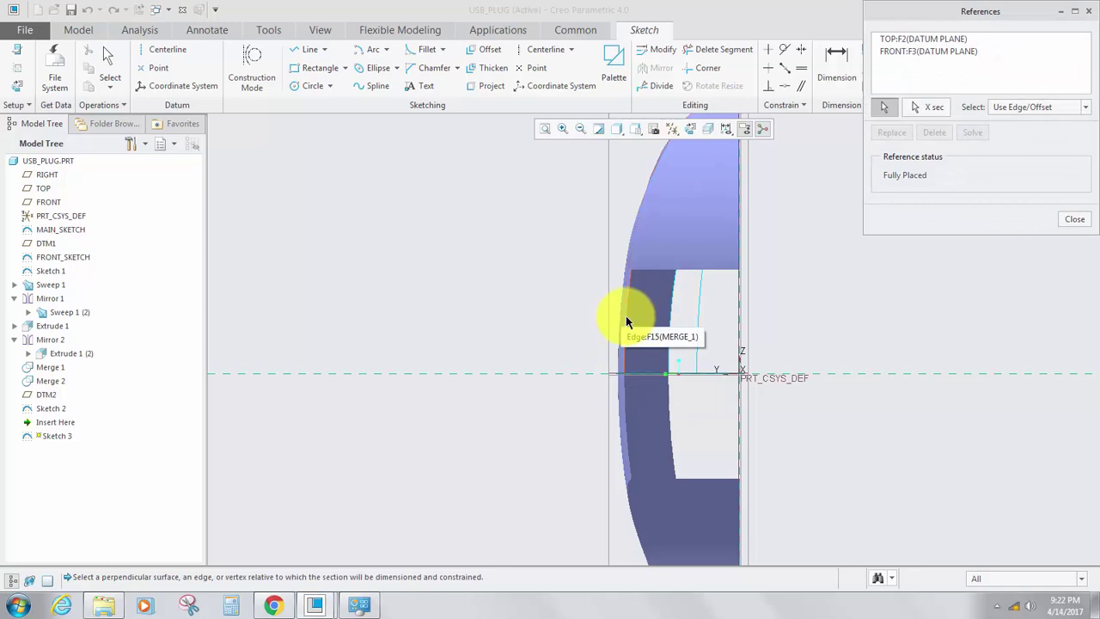
pyautogui.scroll(2, 563, 327)
pyautogui.scroll(-4, 563, 326)
pyautogui.moveTo(587, 304); pyautogui.dragTo(606, 324, button='middle')
pyautogui.scroll(-3, 629, 327)
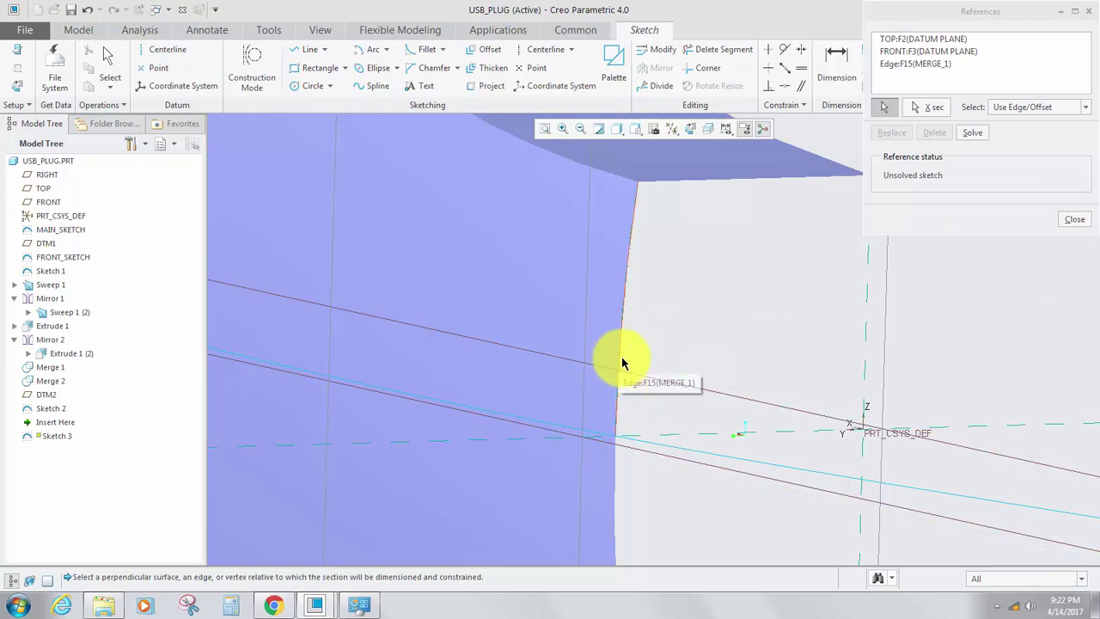
pyautogui.click(1085, 227)
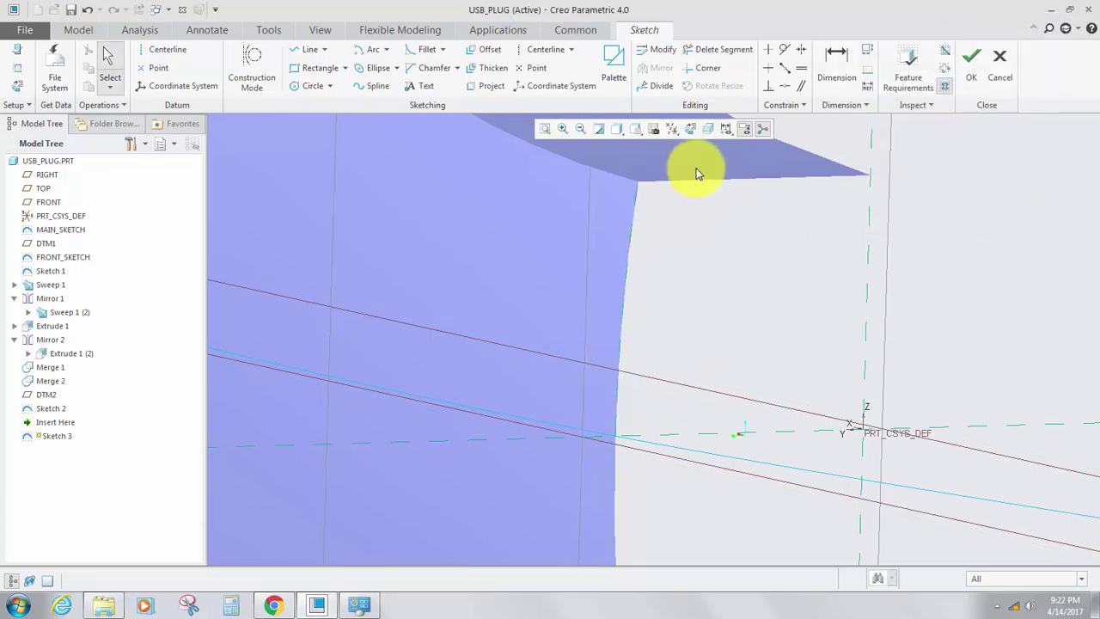
pyautogui.click(693, 130)
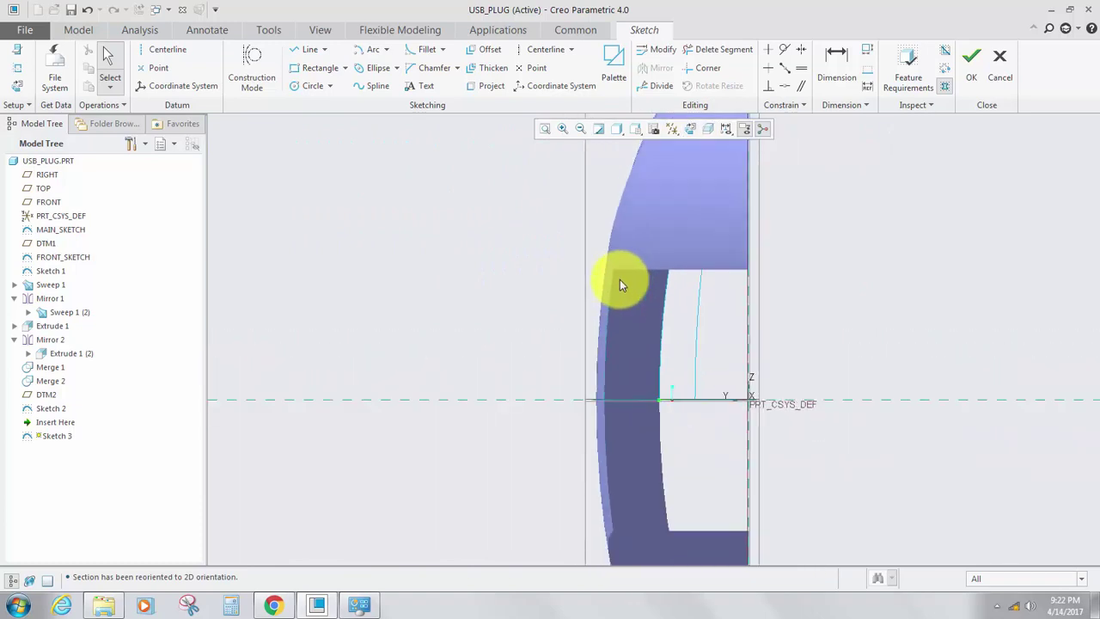
# Draw an upright centre-and-axis ellipse from the sketch origin to the referenced edge, passing through that edge's upper endpoint.
pyautogui.scroll(-2, 619, 286)
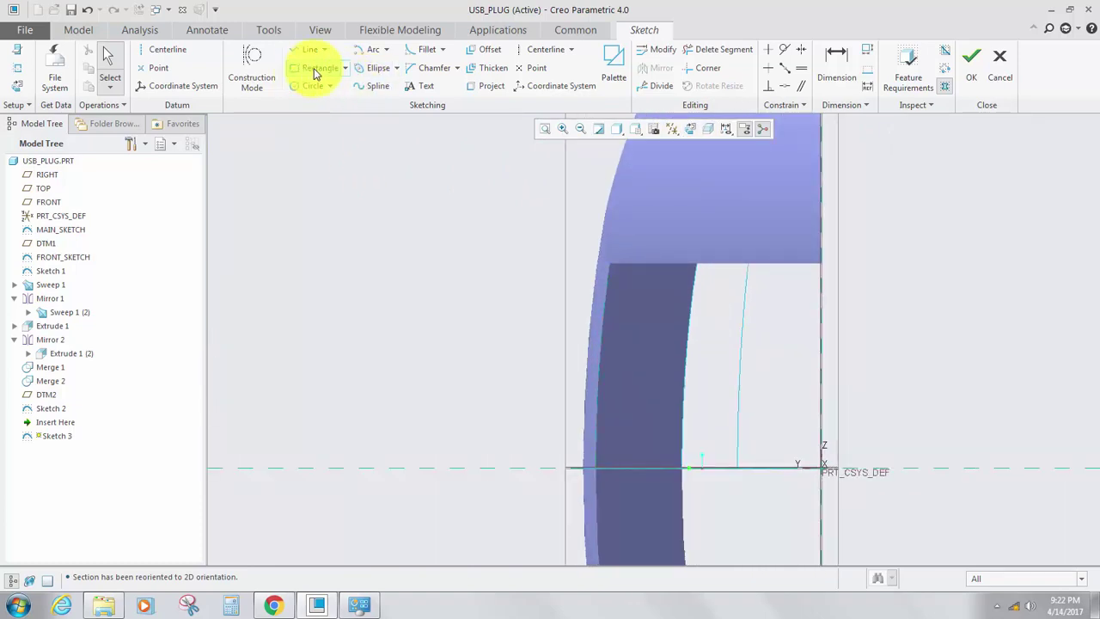
pyautogui.click(378, 71)
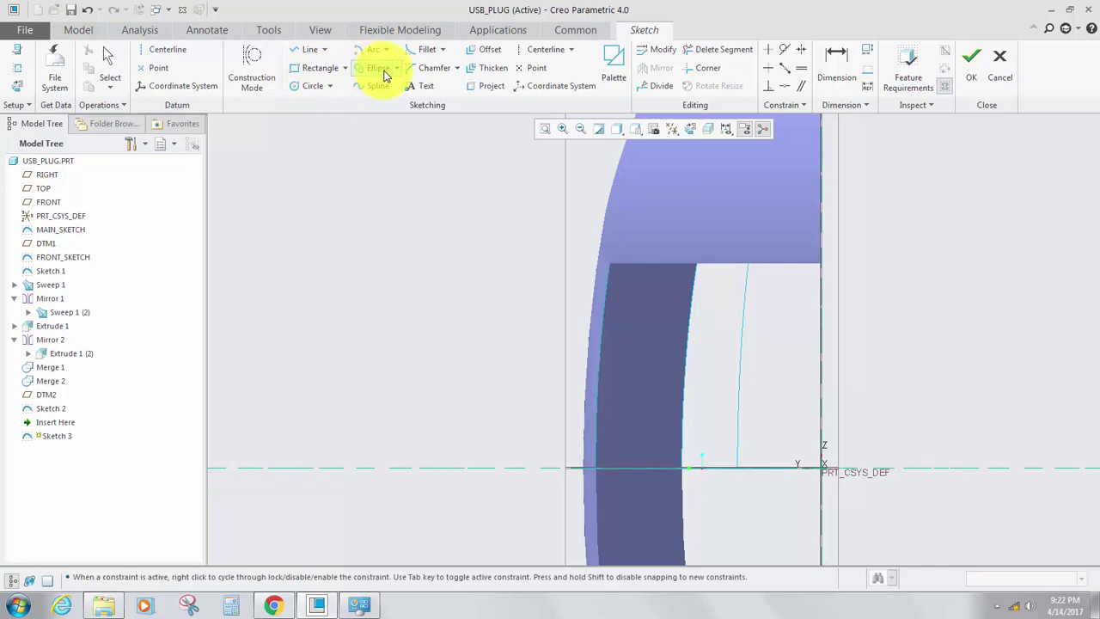
pyautogui.click(396, 70)
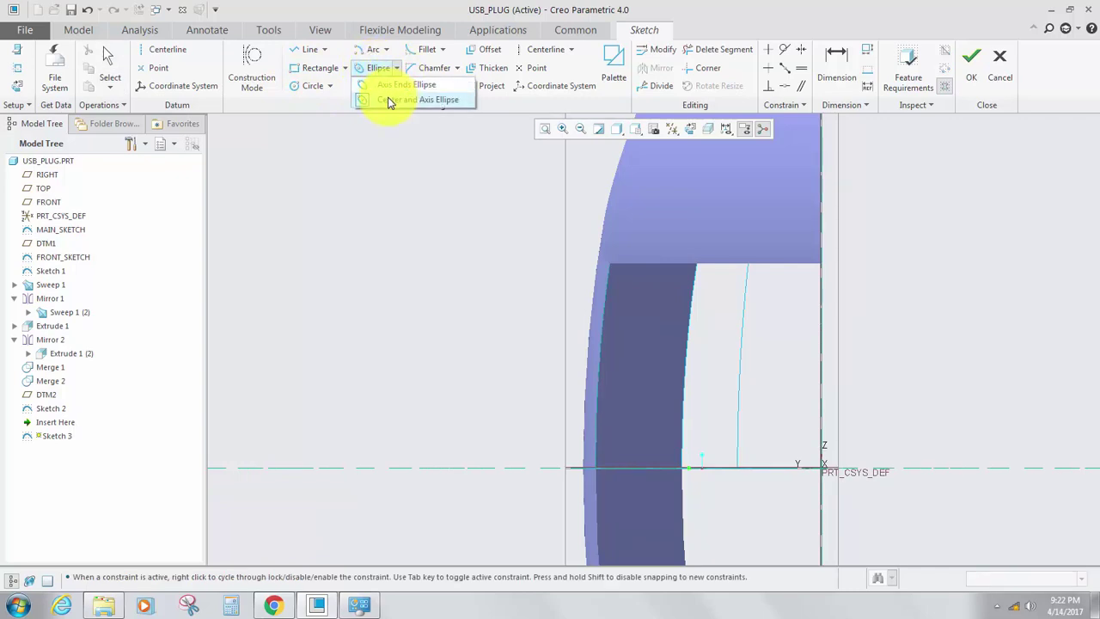
pyautogui.click(391, 99)
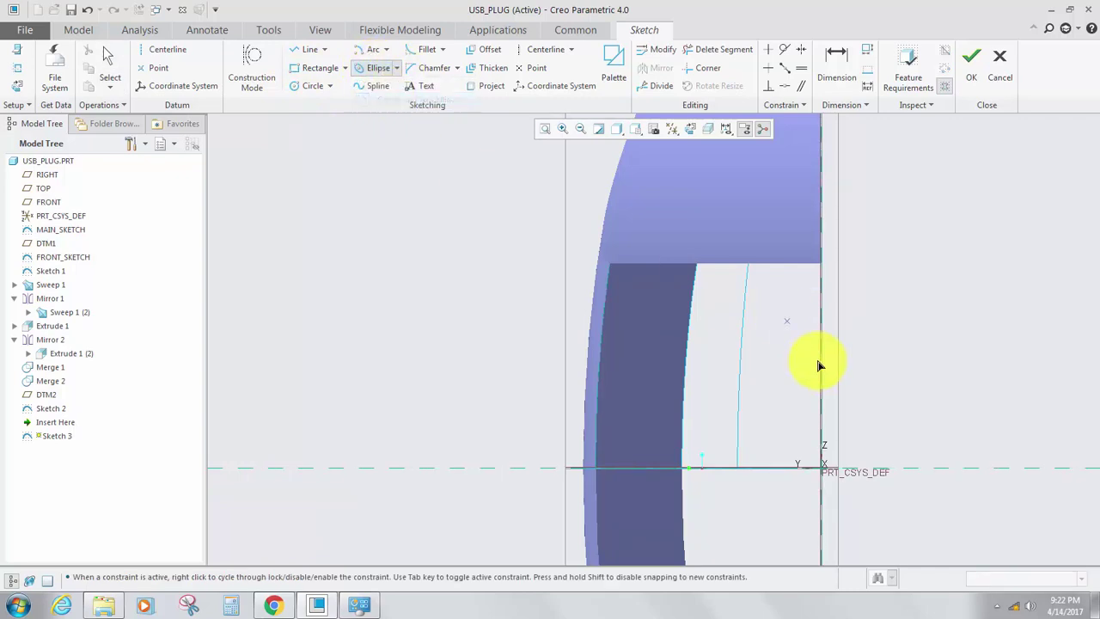
pyautogui.click(823, 470)
pyautogui.click(595, 470)
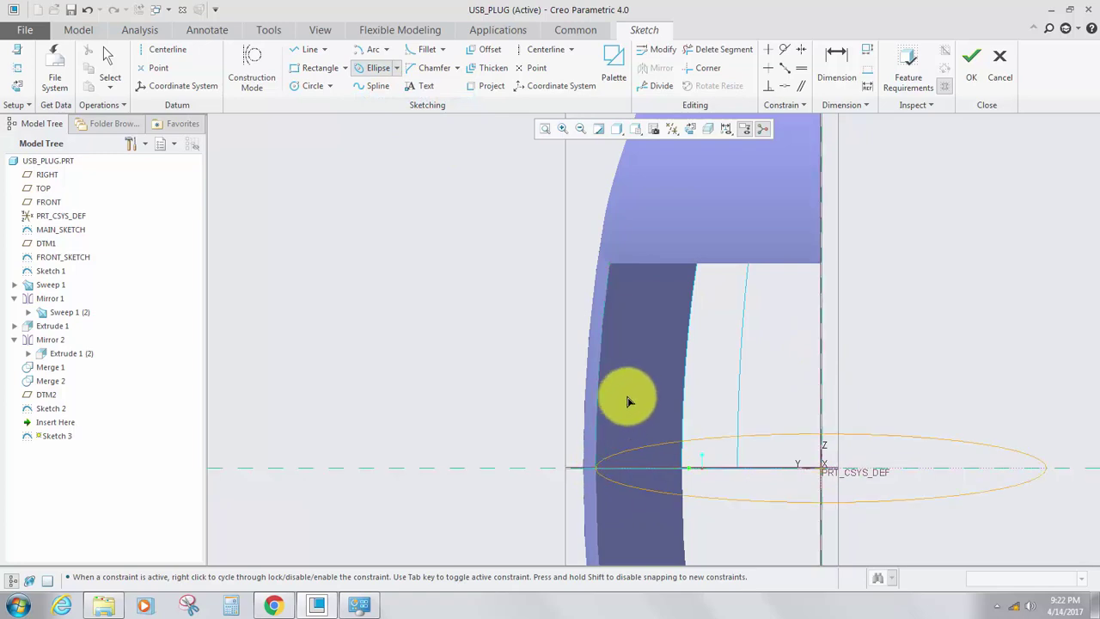
pyautogui.scroll(5, 717, 176)
pyautogui.scroll(3, 707, 261)
pyautogui.scroll(-6, 713, 220)
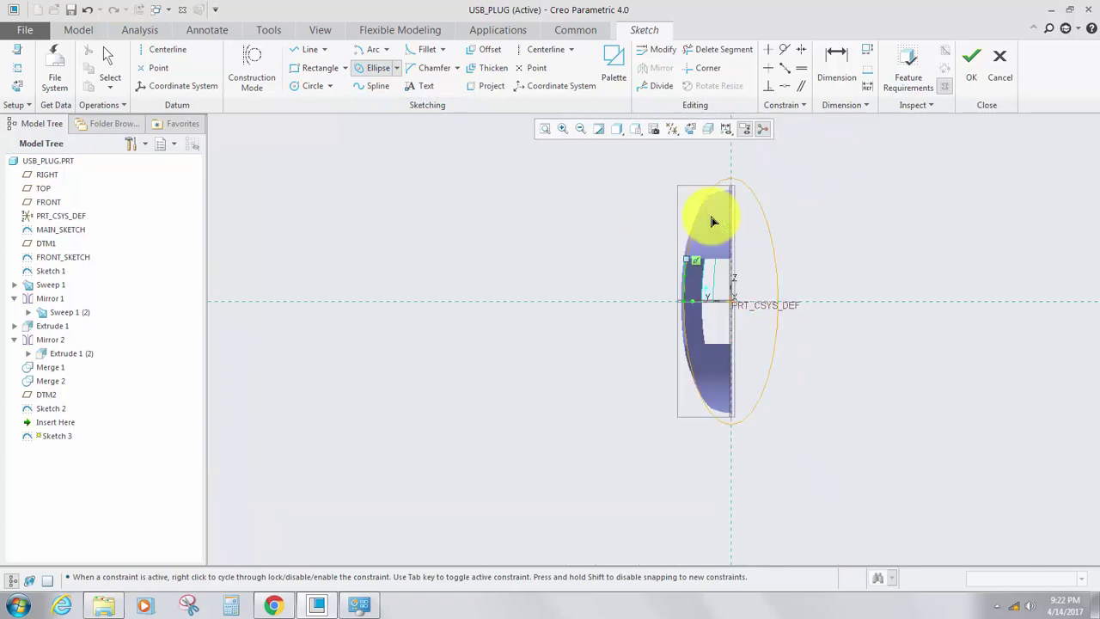
pyautogui.scroll(-2, 713, 227)
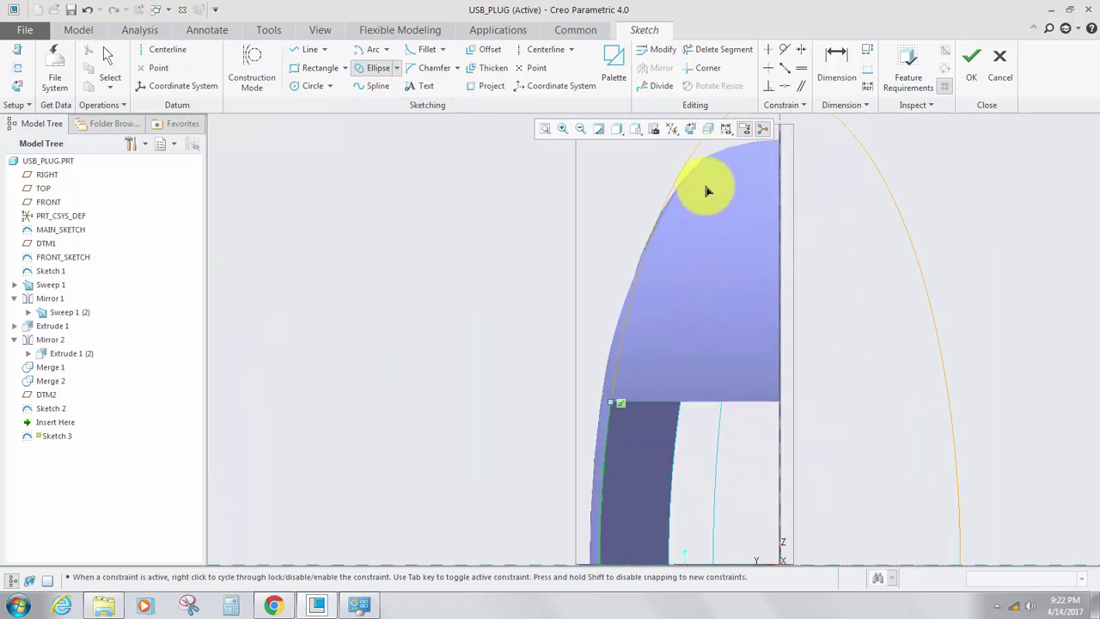
pyautogui.scroll(3, 718, 199)
pyautogui.scroll(-2, 726, 180)
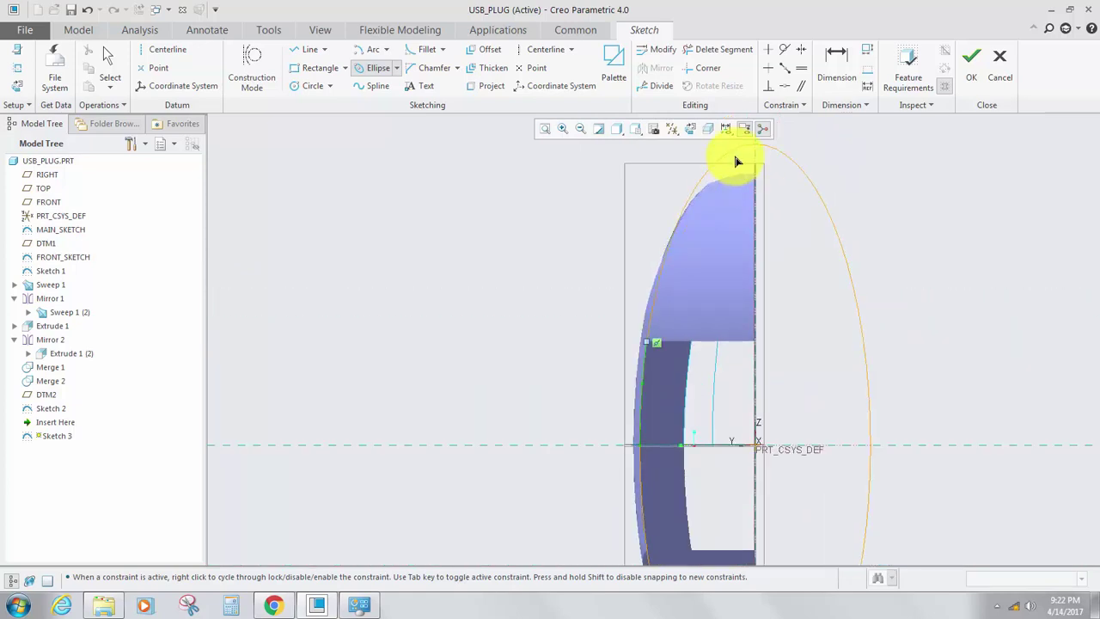
pyautogui.middleClick(789, 262)
pyautogui.scroll(3, 724, 296)
pyautogui.scroll(4, 723, 297)
pyautogui.scroll(-5, 724, 357)
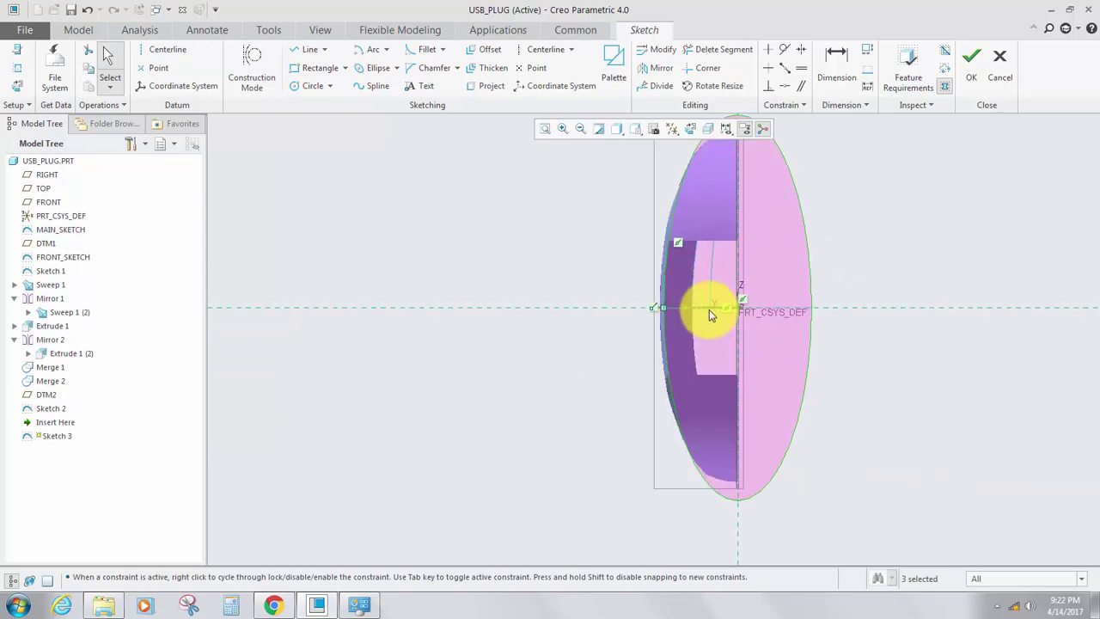
# Trim the new ellipse on the RIGHT plane so that only its upper-left quarter remains.
pyautogui.click(706, 52)
pyautogui.moveTo(786, 393)
pyautogui.mouseDown()
pyautogui.moveTo(662, 400)
pyautogui.moveTo(733, 397)
pyautogui.mouseUp()
pyautogui.moveTo(811, 223); pyautogui.dragTo(780, 238)
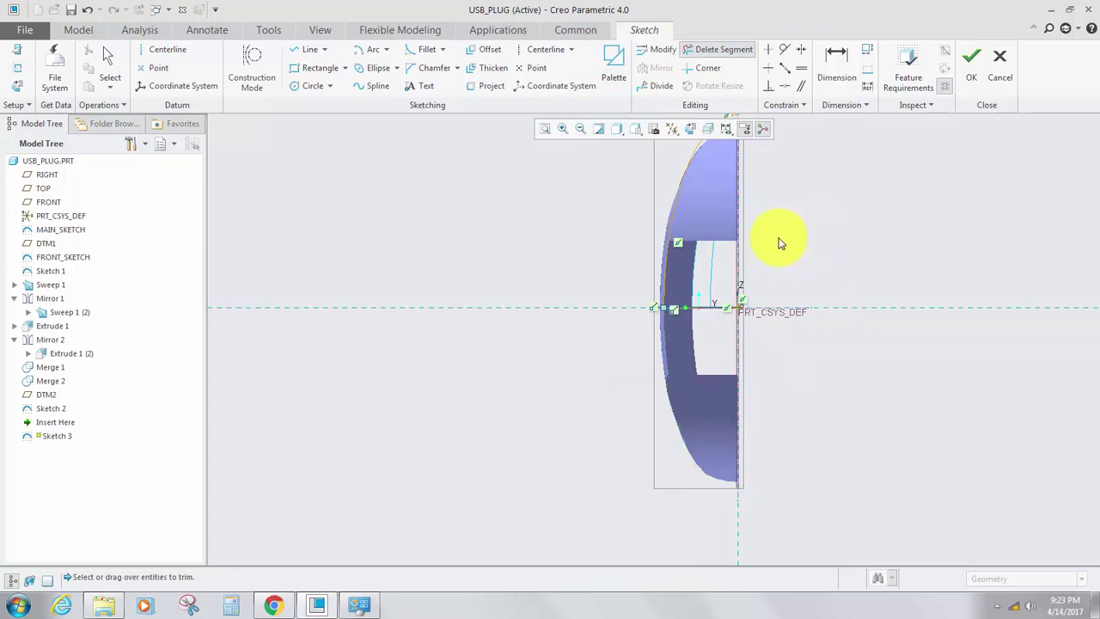
pyautogui.middleClick(682, 392)
pyautogui.scroll(-3, 694, 300)
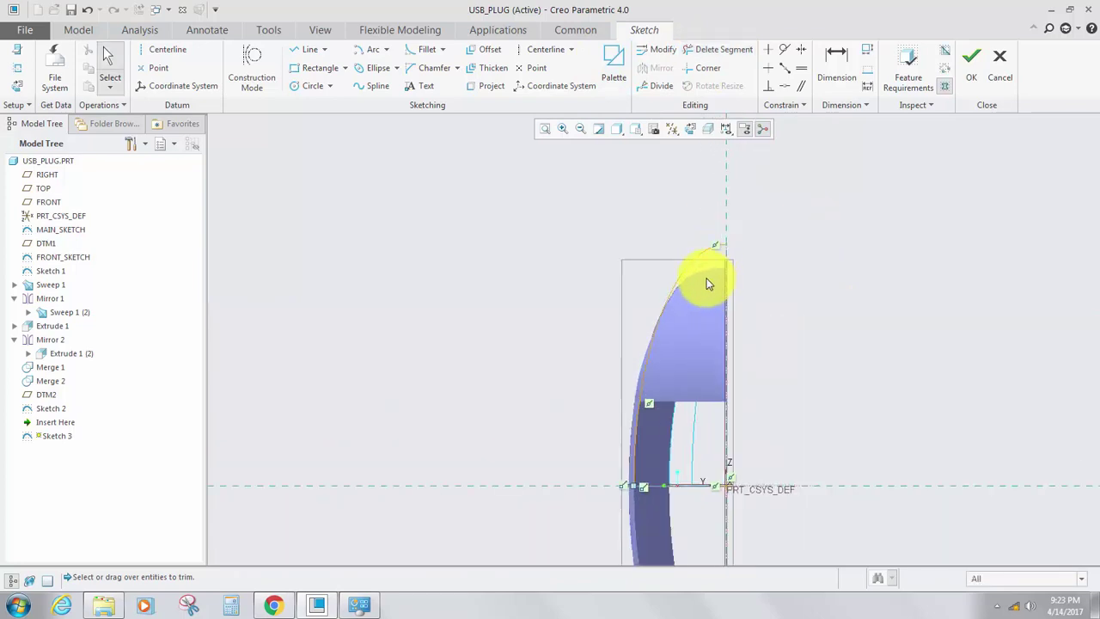
pyautogui.scroll(-2, 708, 276)
pyautogui.scroll(2, 709, 268)
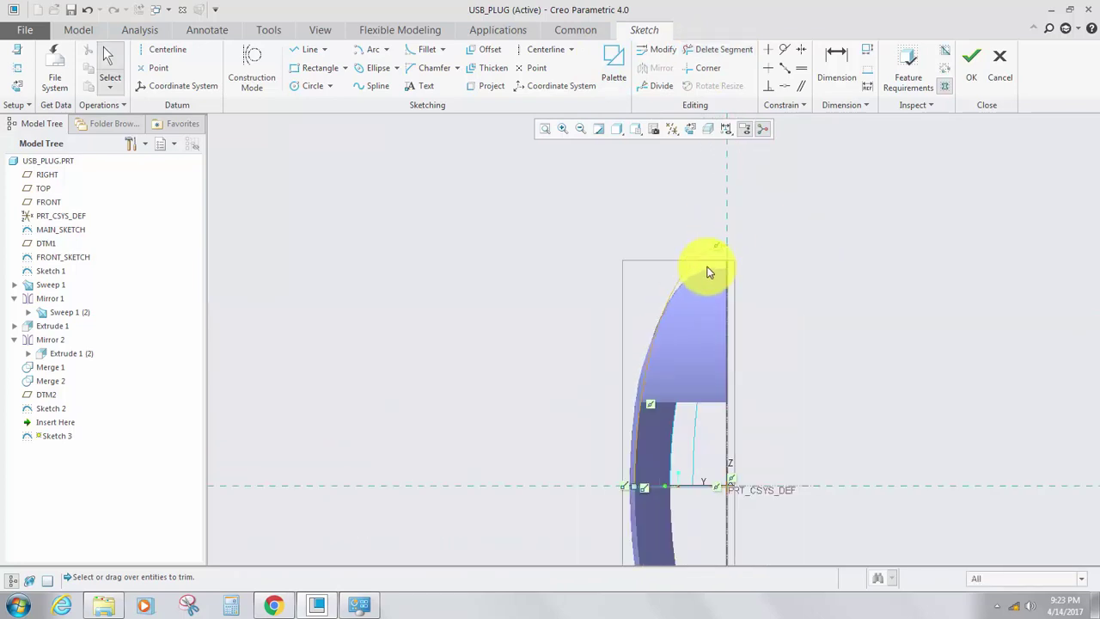
# Draw an arc of about 4.26 mm radius, centred on the vertical reference, from that reference to the quarter ellipse near its upper end.
pyautogui.scroll(-2, 685, 260)
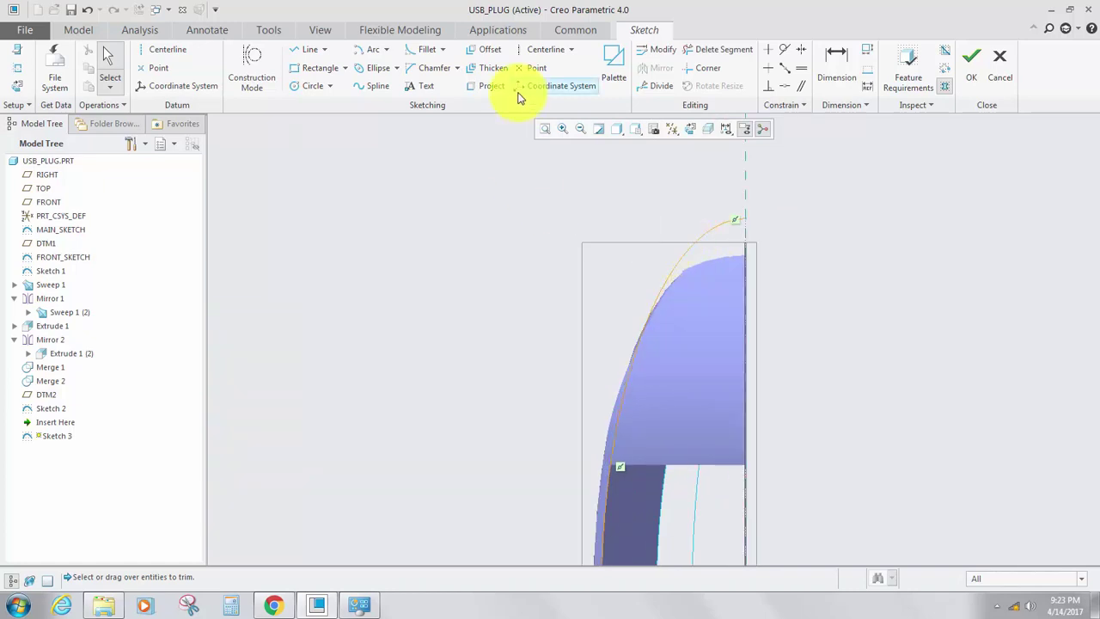
pyautogui.click(358, 53)
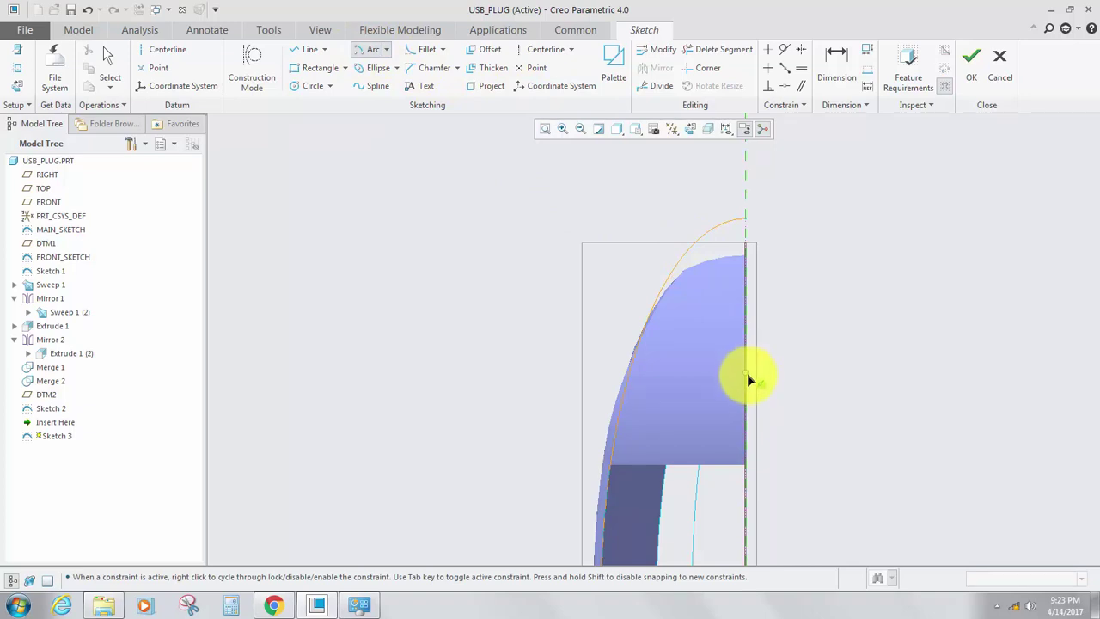
pyautogui.click(748, 383)
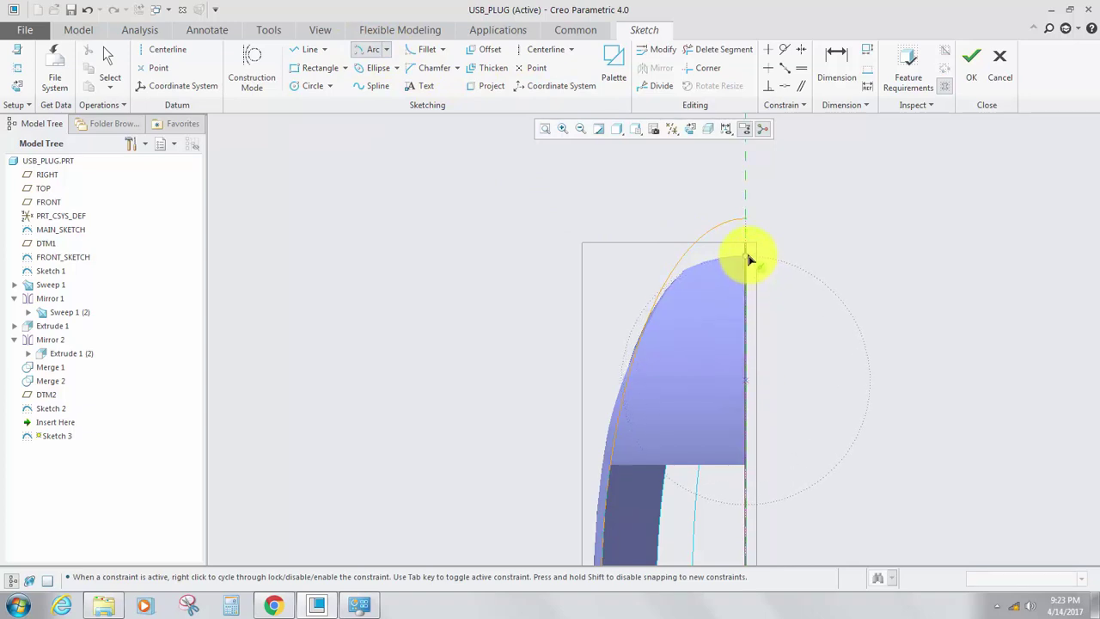
pyautogui.click(749, 259)
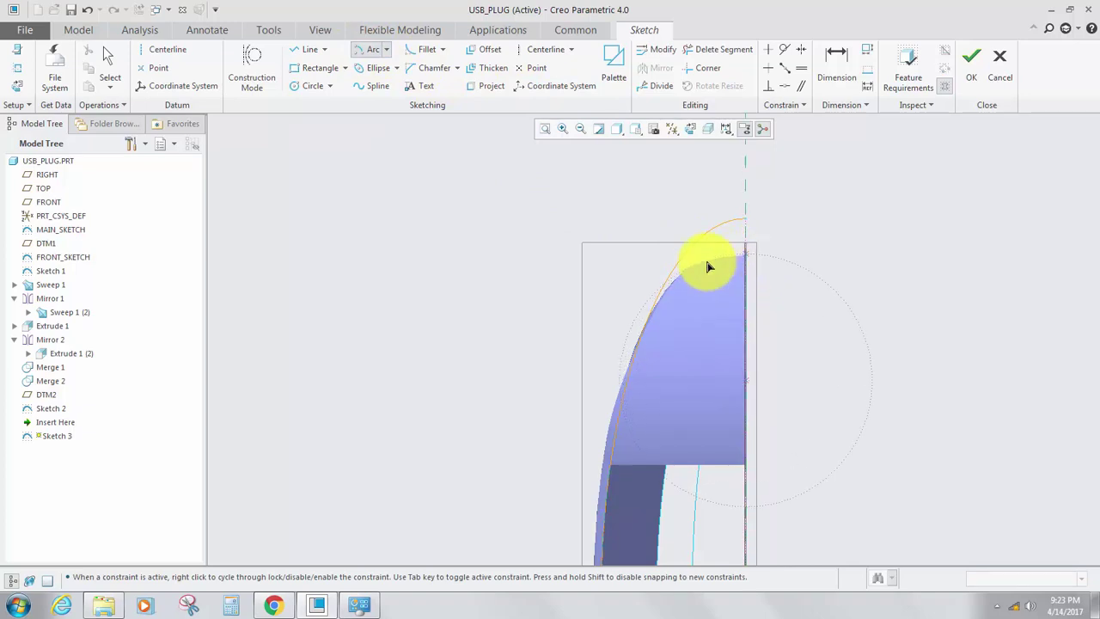
pyautogui.click(668, 289)
pyautogui.middleClick(614, 271)
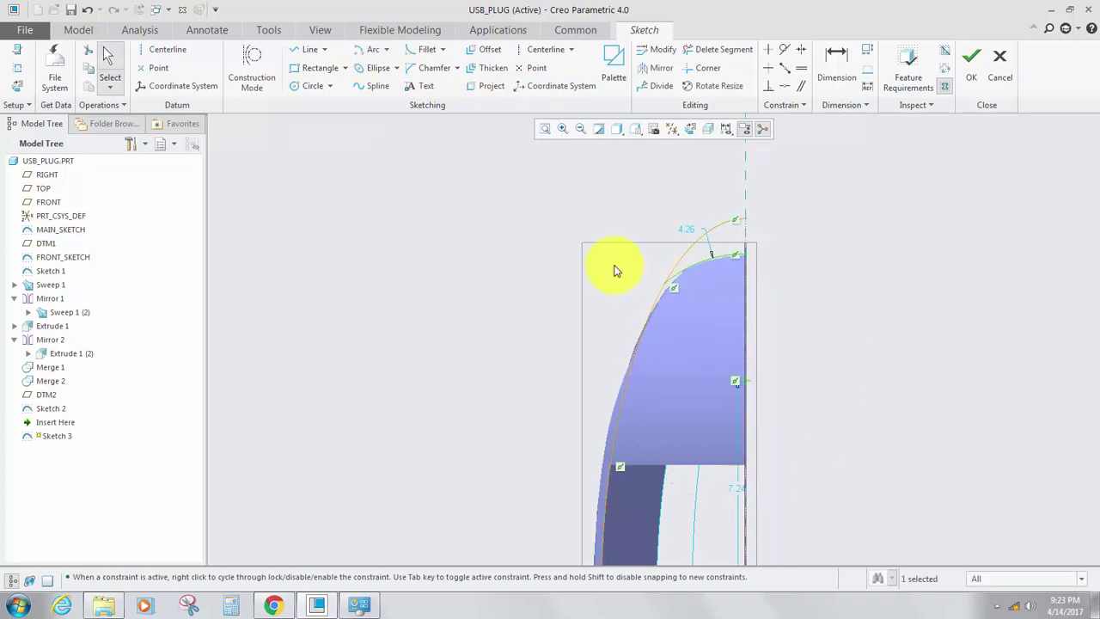
# Trim away the part of the quarter ellipse that extends above the new arc.
pyautogui.click(709, 50)
pyautogui.scroll(-3, 684, 230)
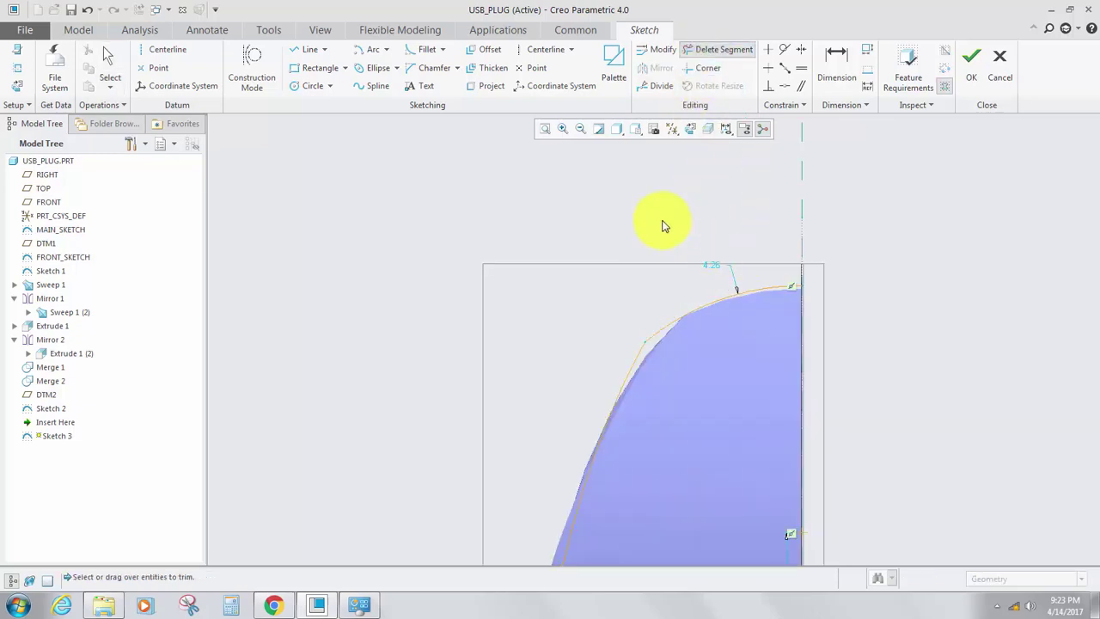
pyautogui.scroll(1, 663, 225)
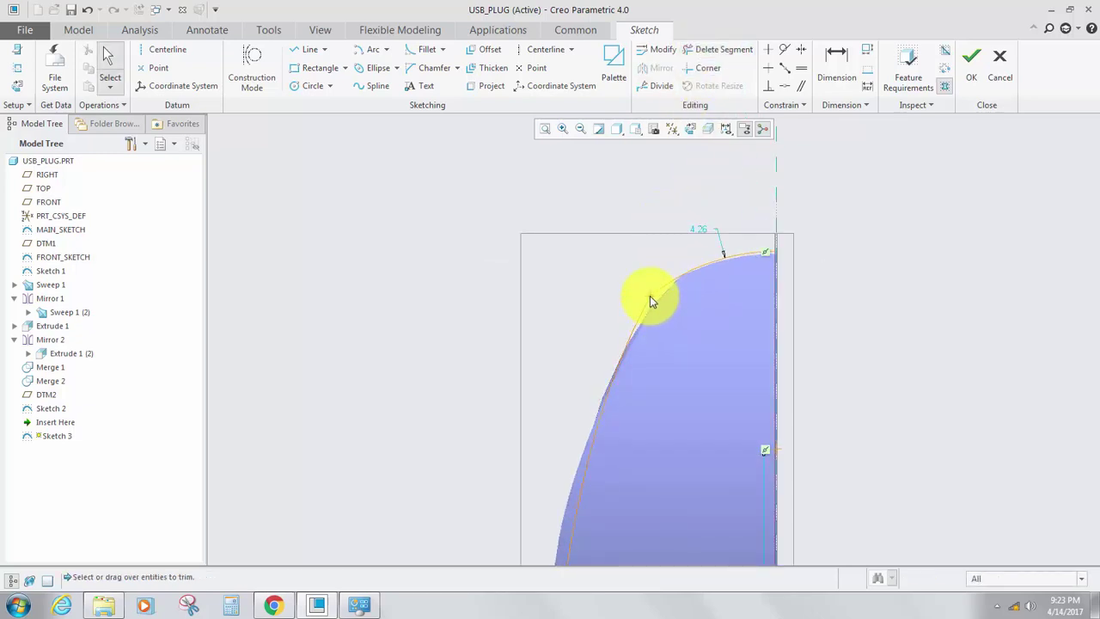
# Adjust the junction between the arc and the ellipse until the arc's radius is about 4.55 mm, following the plug's outline.
pyautogui.click(649, 299)
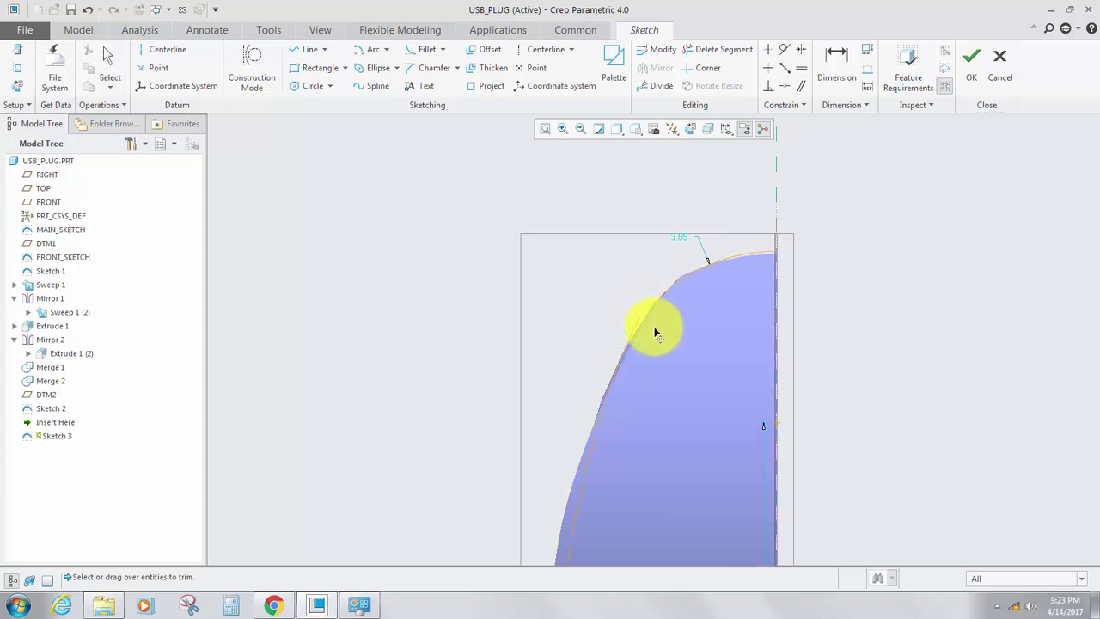
pyautogui.moveTo(676, 321)
pyautogui.mouseDown()
pyautogui.moveTo(733, 304)
pyautogui.moveTo(735, 319)
pyautogui.moveTo(749, 315)
pyautogui.mouseUp()
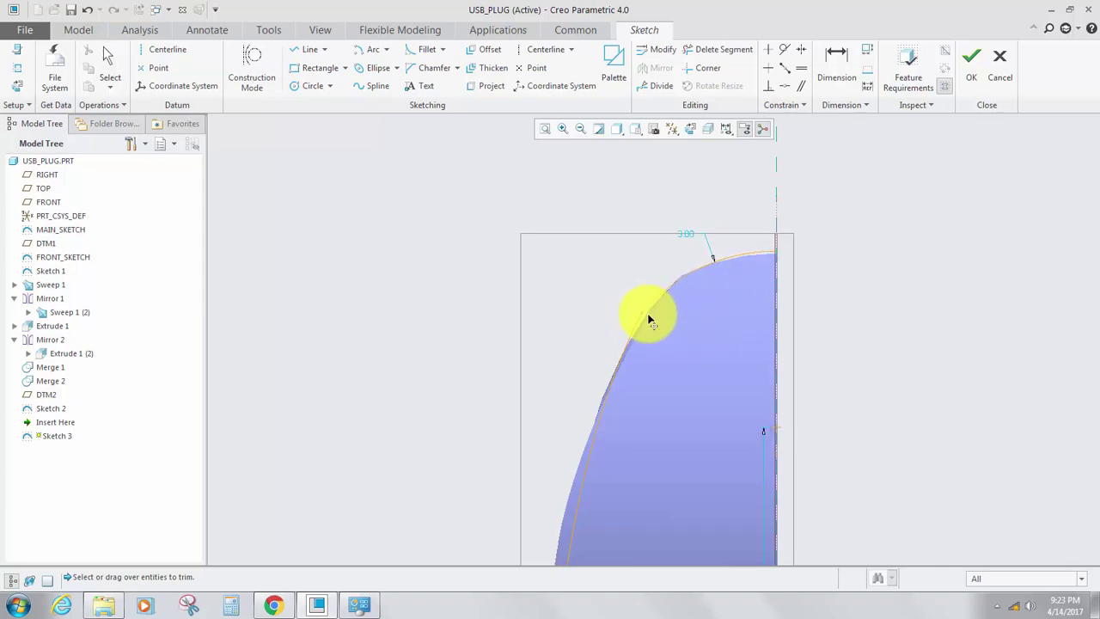
pyautogui.scroll(3, 690, 293)
pyautogui.scroll(4, 691, 327)
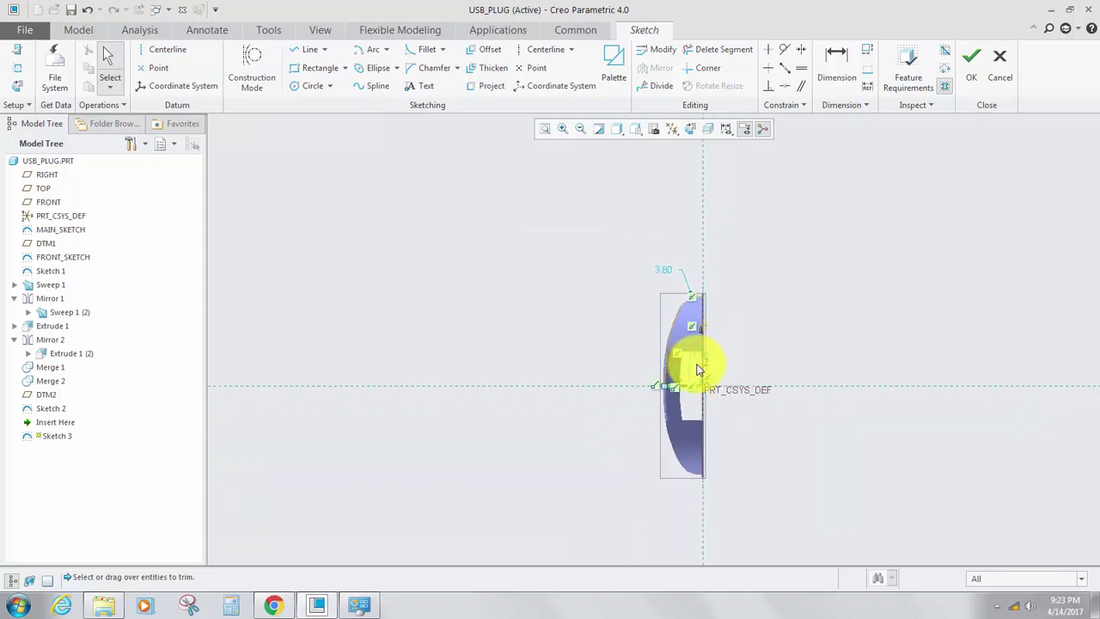
pyautogui.scroll(-6, 687, 326)
pyautogui.moveTo(654, 228); pyautogui.dragTo(662, 216)
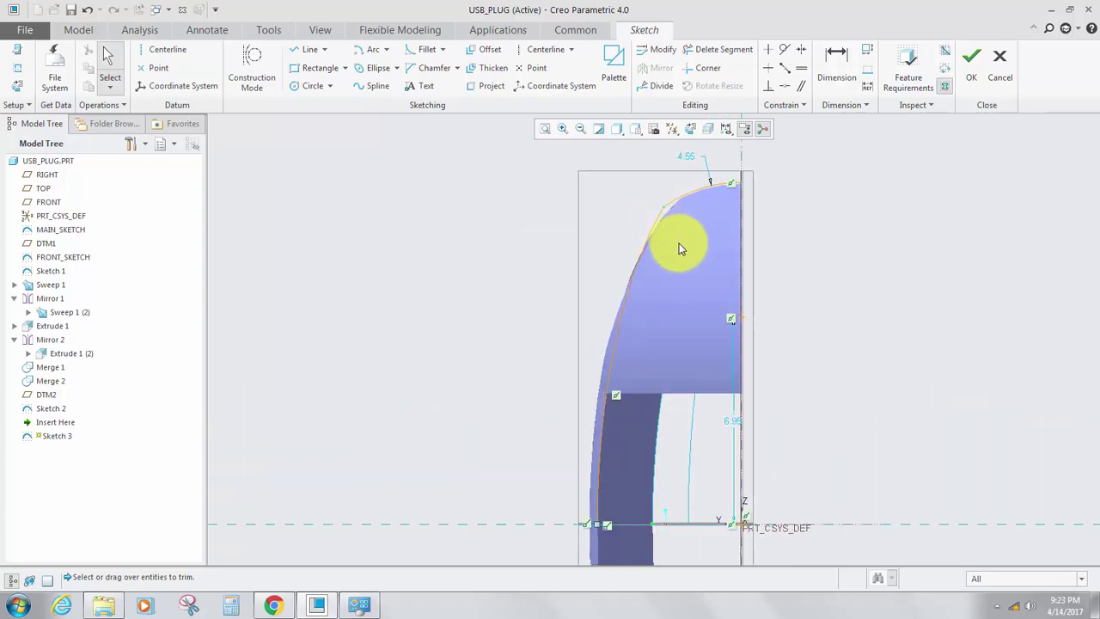
# Finish the profile sketch on the RIGHT plane and clear the selection.
pyautogui.moveTo(678, 246)
pyautogui.mouseDown(button='middle')
pyautogui.moveTo(699, 273)
pyautogui.moveTo(756, 245)
pyautogui.moveTo(641, 313)
pyautogui.moveTo(815, 286)
pyautogui.moveTo(658, 346)
pyautogui.mouseUp(button='middle')
pyautogui.click(964, 88)
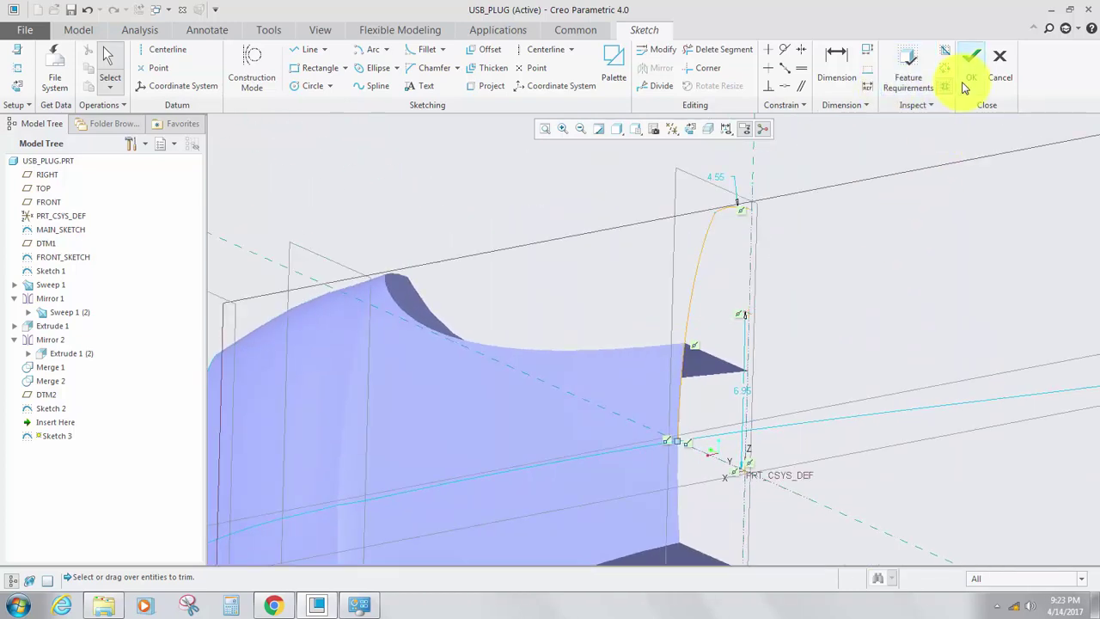
pyautogui.scroll(-5, 714, 300)
pyautogui.moveTo(714, 299)
pyautogui.mouseDown(button='middle')
pyautogui.moveTo(731, 270)
pyautogui.moveTo(664, 324)
pyautogui.moveTo(717, 307)
pyautogui.moveTo(650, 330)
pyautogui.mouseUp(button='middle')
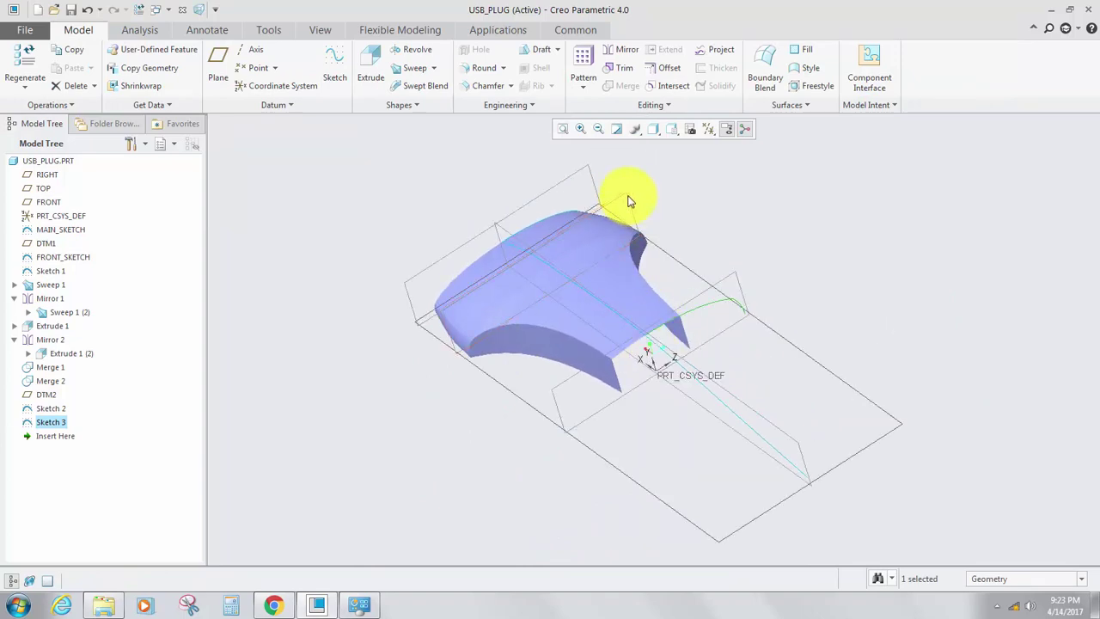
pyautogui.click(628, 203)
pyautogui.click(788, 392)
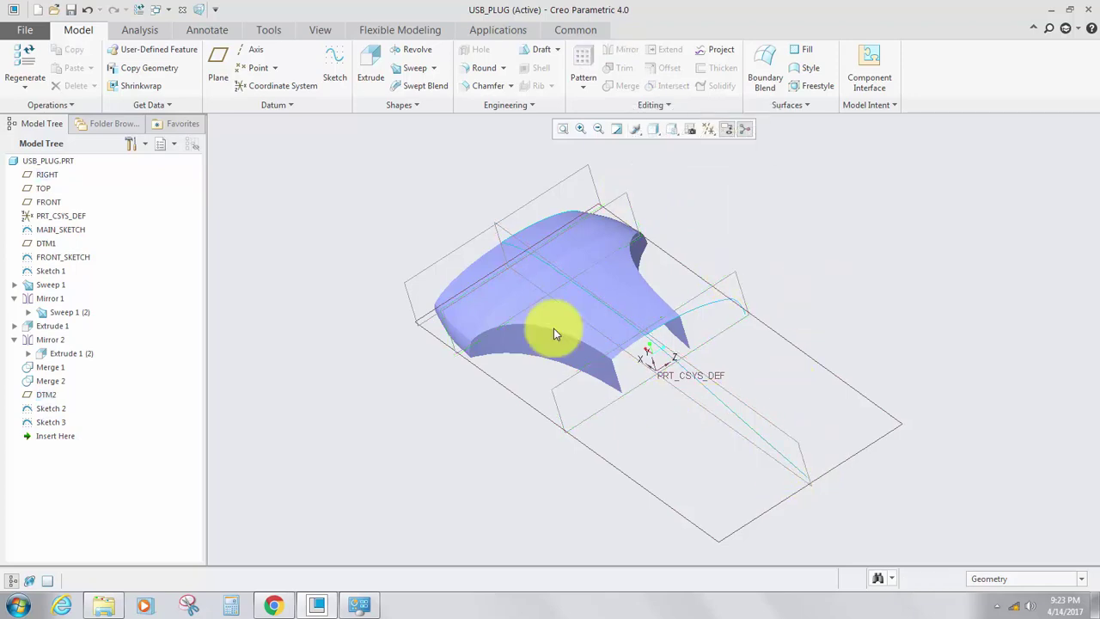
# Create a datum plane parallel to RIGHT and through the far endpoint of the MAIN_SKETCH curve.
pyautogui.click(218, 66)
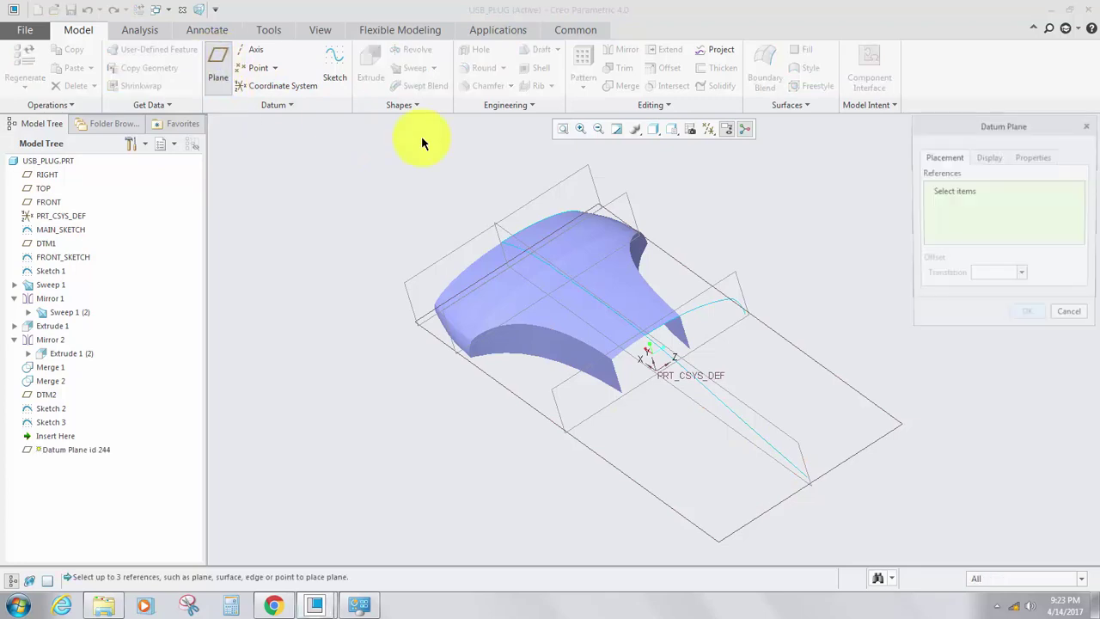
pyautogui.click(731, 284)
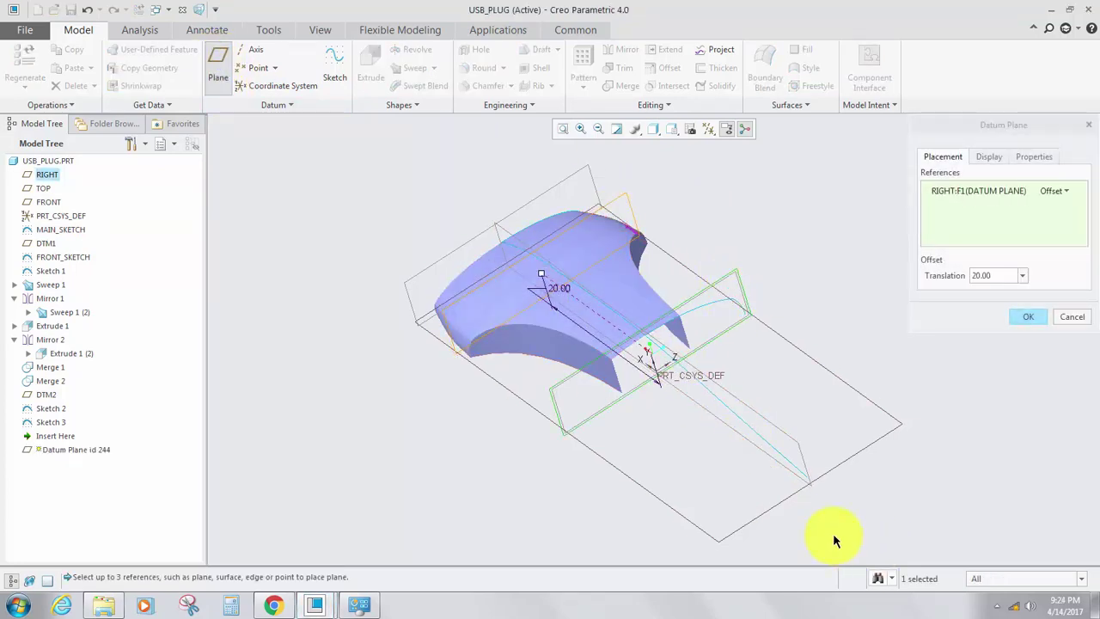
pyautogui.scroll(5, 833, 533)
pyautogui.scroll(-3, 790, 401)
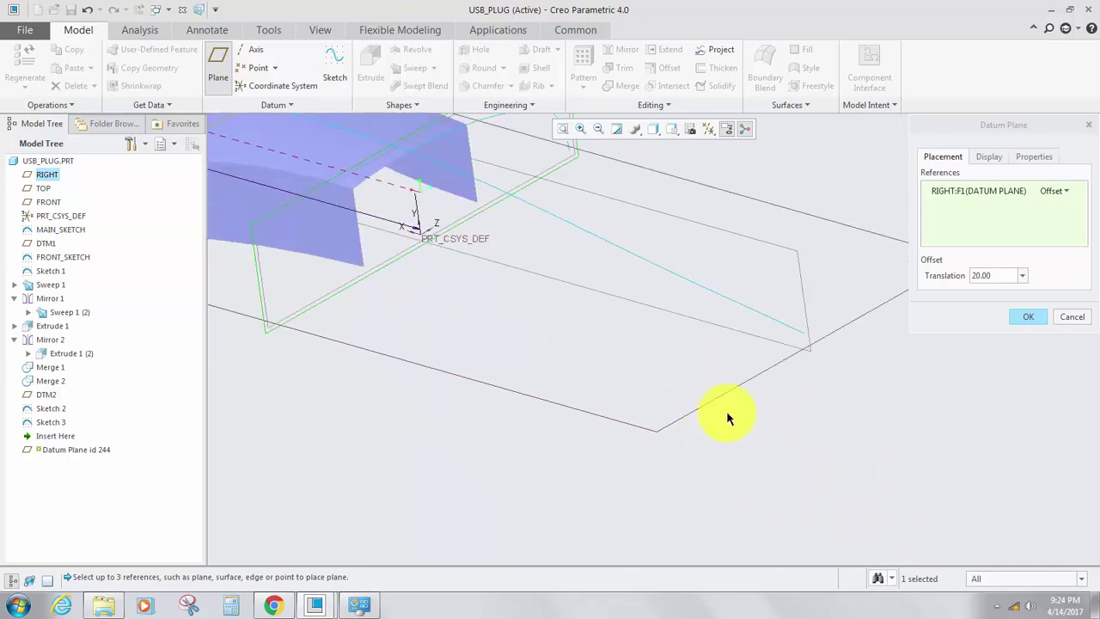
pyautogui.scroll(2, 730, 413)
pyautogui.scroll(-4, 736, 430)
pyautogui.scroll(6, 744, 438)
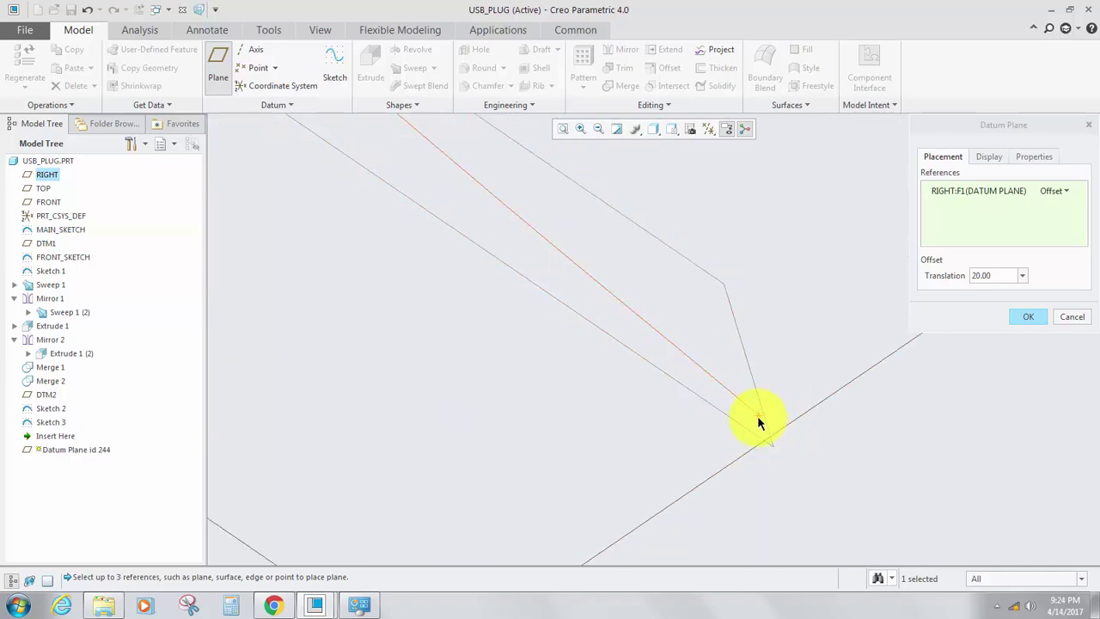
pyautogui.scroll(-1, 760, 421)
pyautogui.keyDown('ctrl'); pyautogui.click(756, 429); pyautogui.keyUp('ctrl')
pyautogui.scroll(-3, 749, 435)
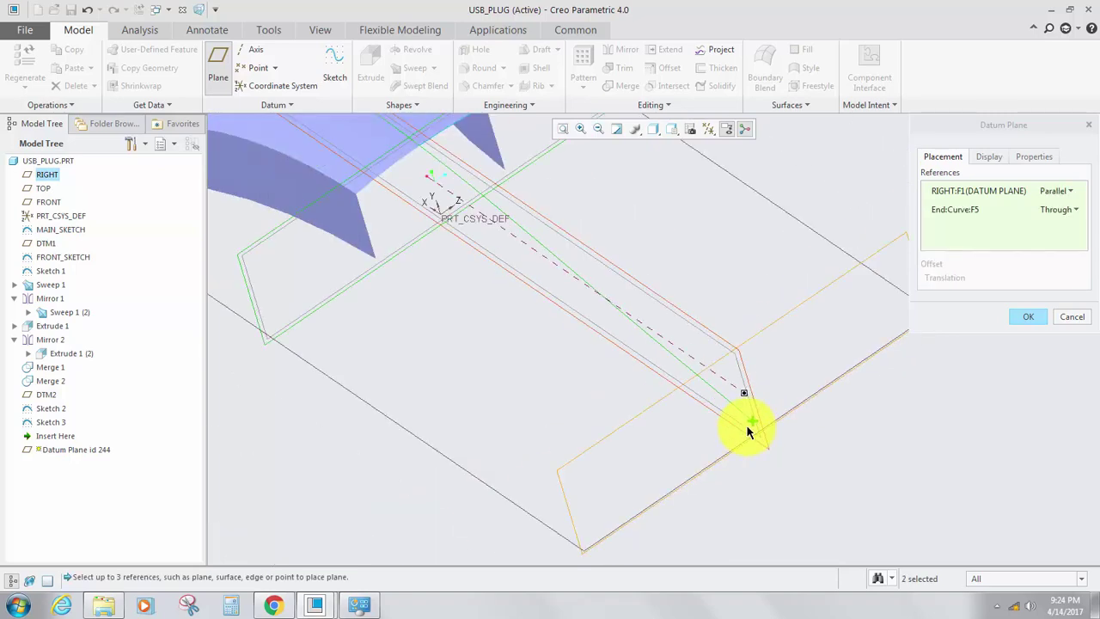
pyautogui.scroll(-2, 703, 440)
pyautogui.scroll(2, 785, 385)
pyautogui.moveTo(786, 379)
pyautogui.mouseDown(button='middle')
pyautogui.moveTo(769, 404)
pyautogui.moveTo(792, 365)
pyautogui.mouseUp(button='middle')
pyautogui.moveTo(713, 399); pyautogui.dragTo(1071, 399, button='middle')
pyautogui.click(1030, 319)
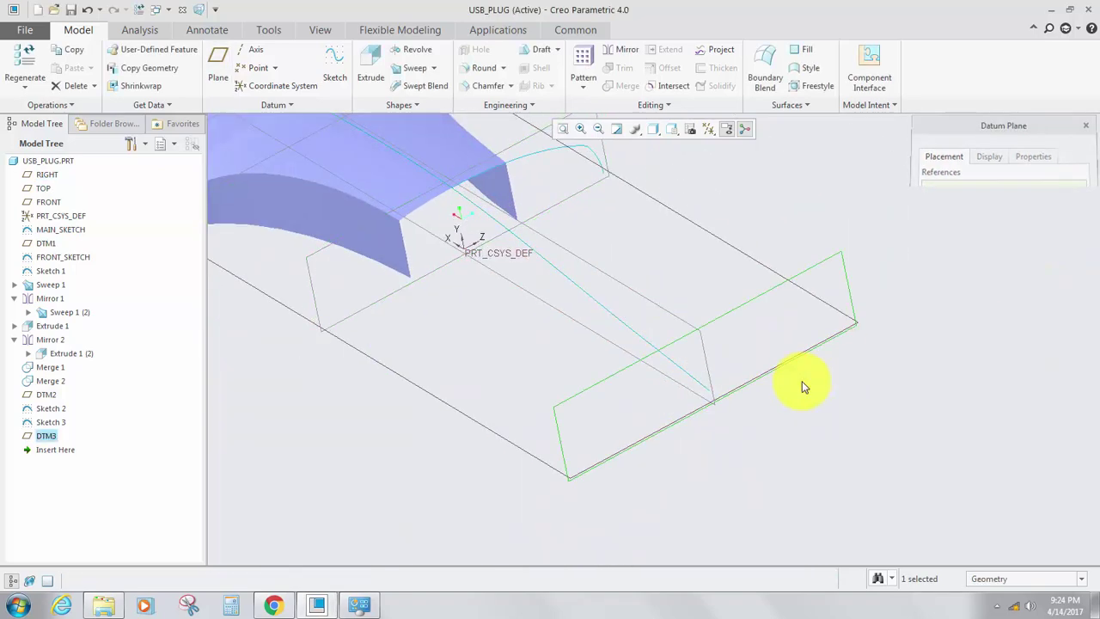
# Start a sketch on the new end datum plane, viewed face-on with its view direction flipped.
pyautogui.scroll(-3, 730, 383)
pyautogui.scroll(3, 645, 386)
pyautogui.click(340, 77)
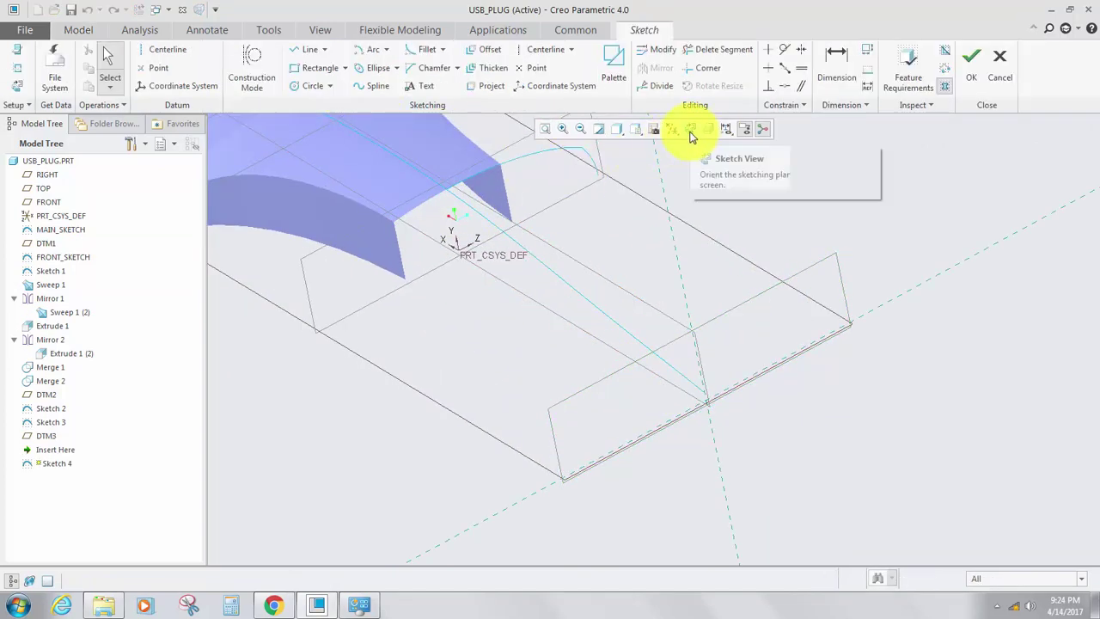
pyautogui.click(691, 135)
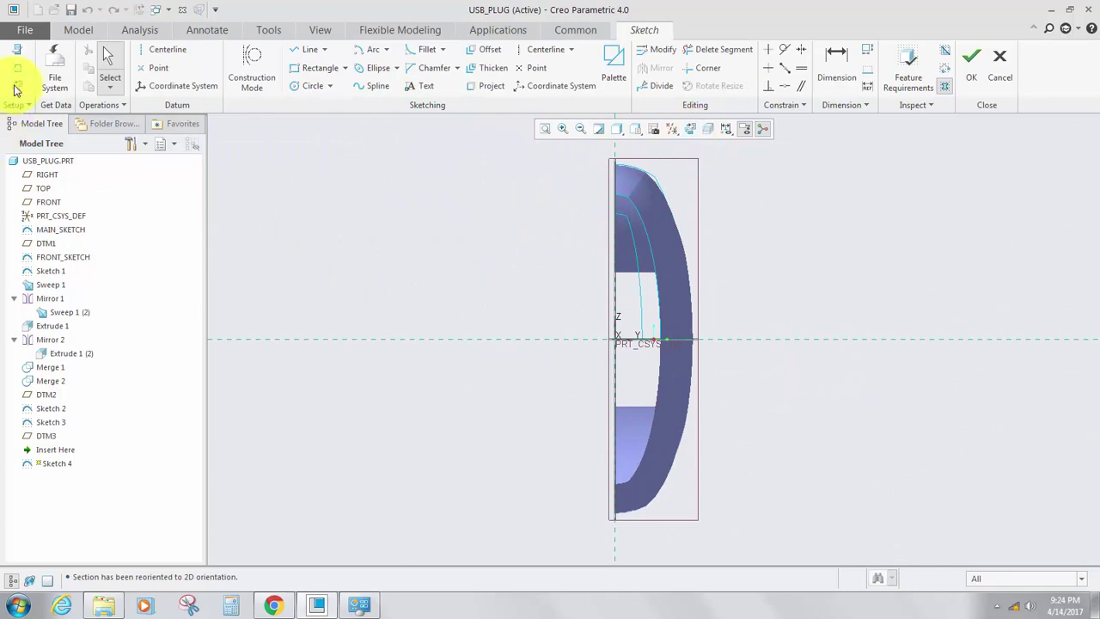
pyautogui.click(18, 53)
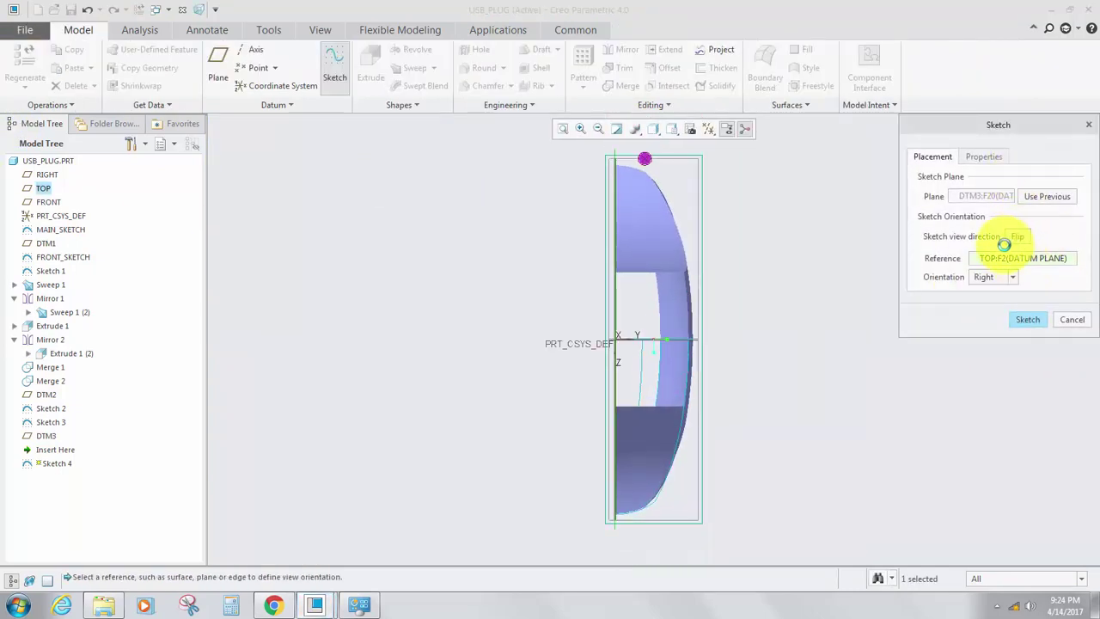
pyautogui.click(1026, 323)
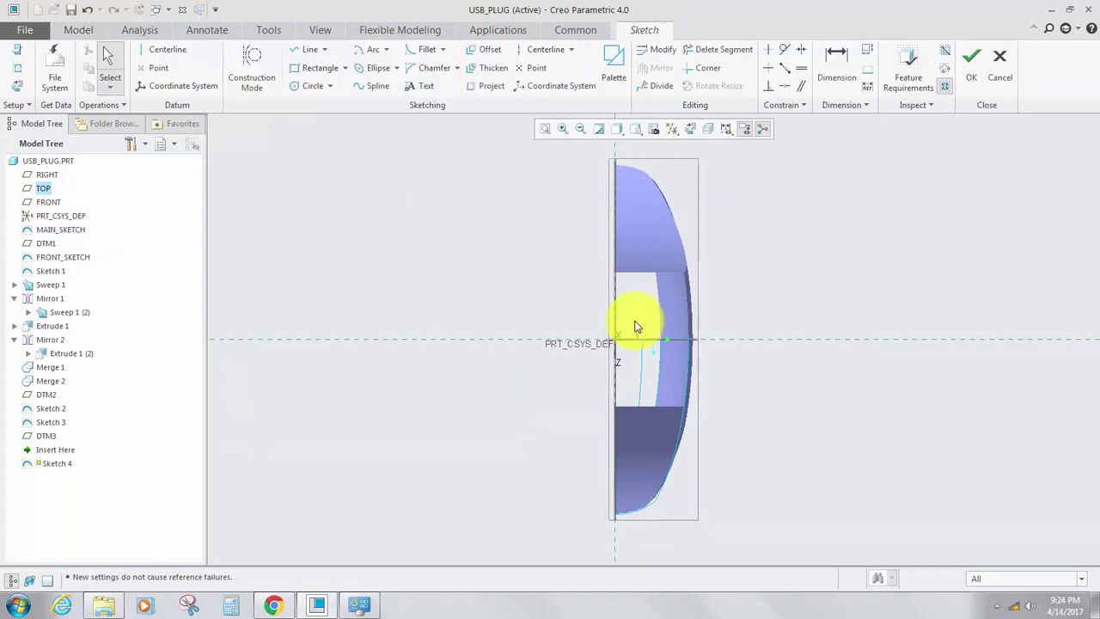
# Draw an upright centre-and-axis ellipse at the sketch origin, about 4.00 mm wide and 12.98 mm high.
pyautogui.scroll(-3, 631, 326)
pyautogui.keyDown('shift'); pyautogui.moveTo(650, 317); pyautogui.dragTo(581, 346, button='middle'); pyautogui.keyUp('shift')
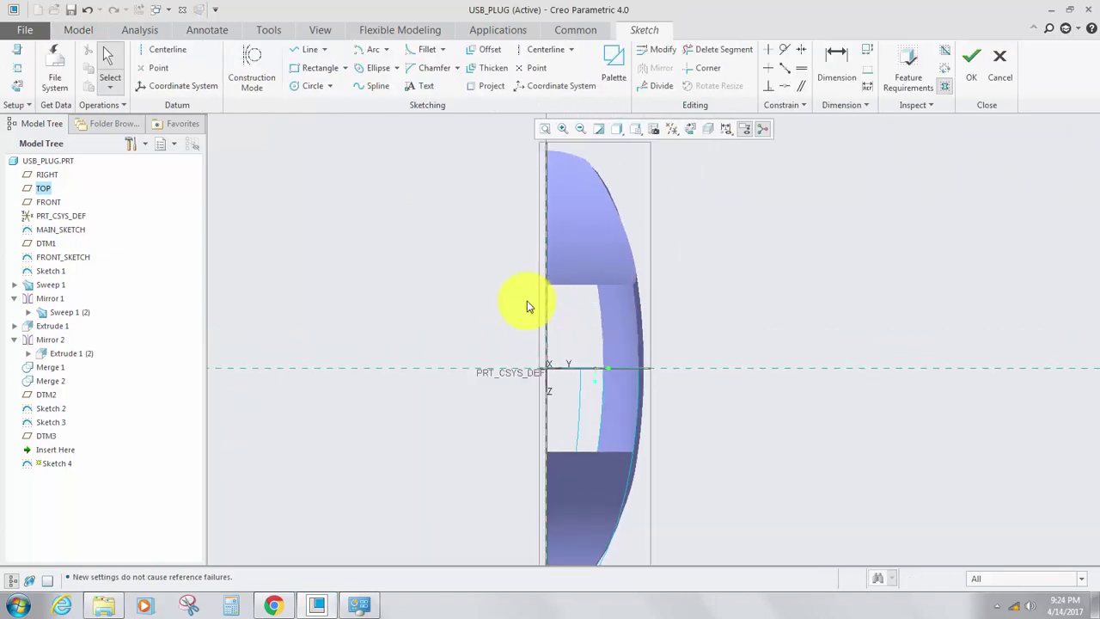
pyautogui.click(367, 70)
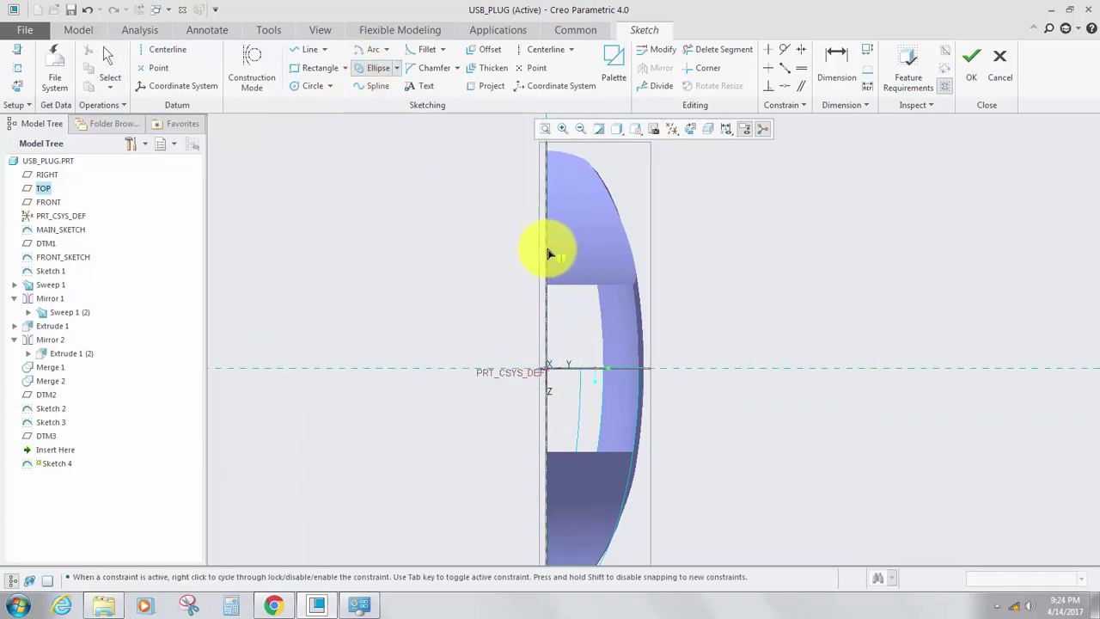
pyautogui.click(584, 369)
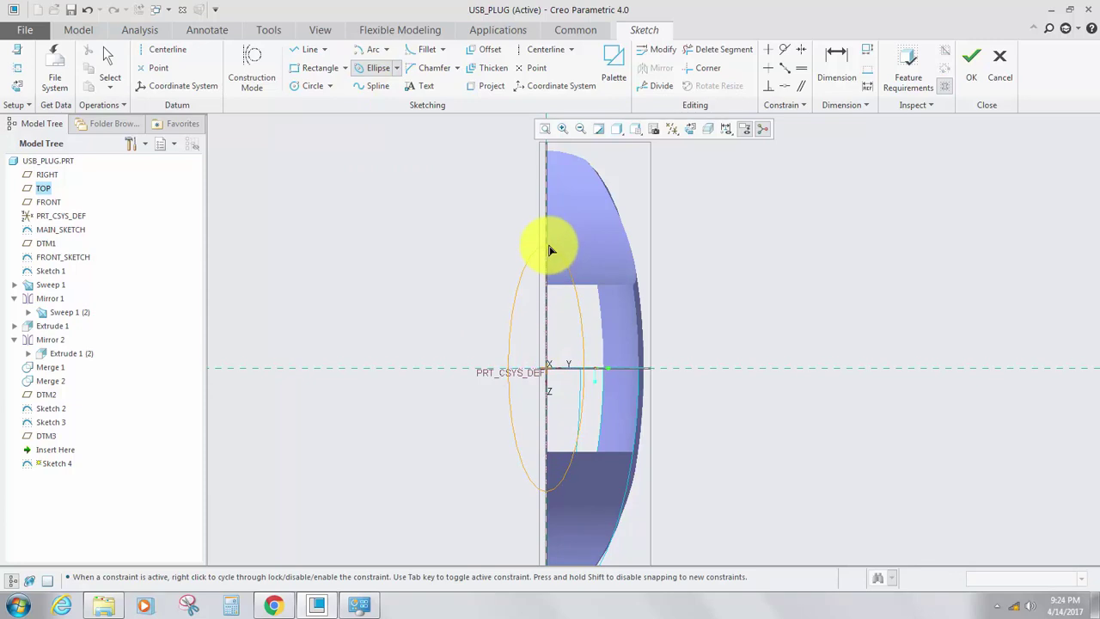
pyautogui.click(551, 250)
pyautogui.middleClick(560, 363)
pyautogui.scroll(2, 559, 352)
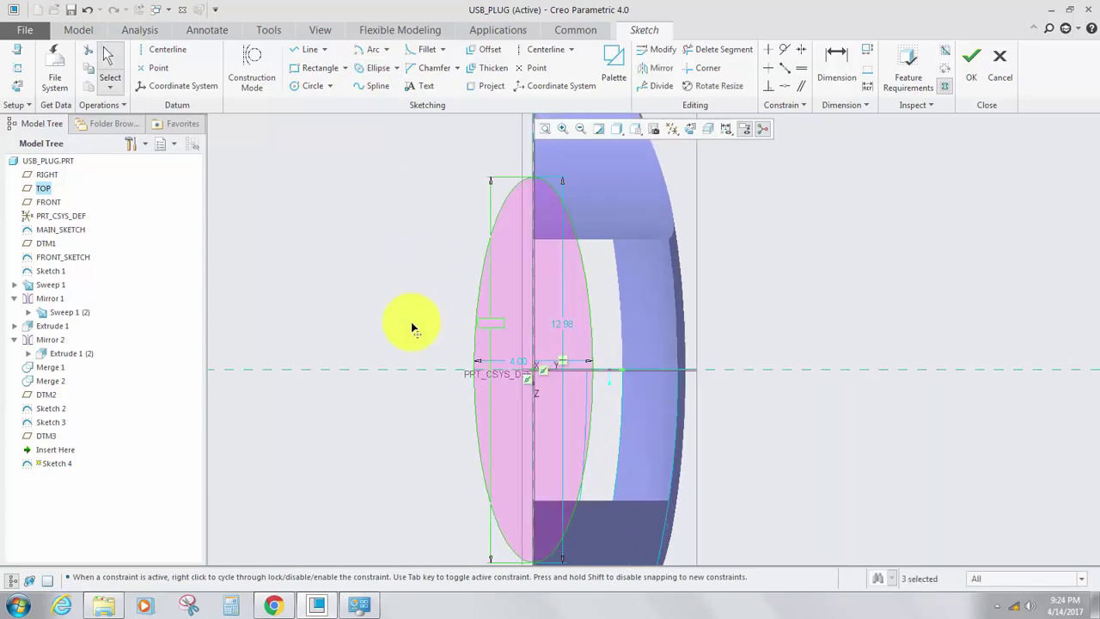
# Reposition the ellipse's height and width dimensions so both are readable, and deselect the ellipse.
pyautogui.moveTo(411, 323); pyautogui.dragTo(401, 323)
pyautogui.moveTo(518, 362); pyautogui.dragTo(516, 337)
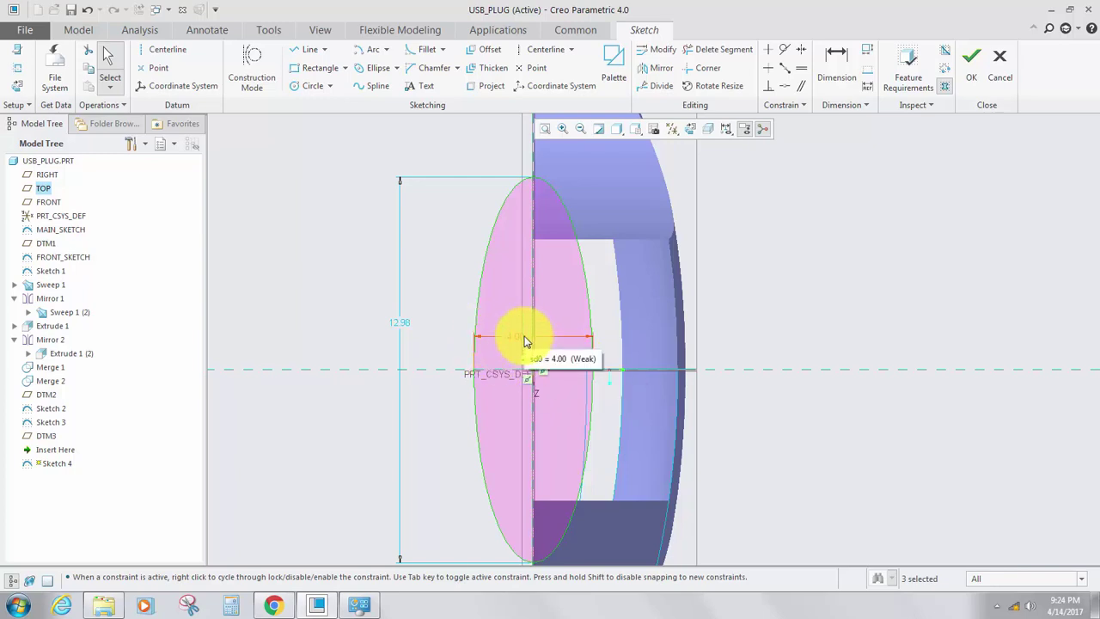
pyautogui.moveTo(519, 342)
pyautogui.mouseDown()
pyautogui.moveTo(519, 364)
pyautogui.moveTo(519, 352)
pyautogui.mouseUp()
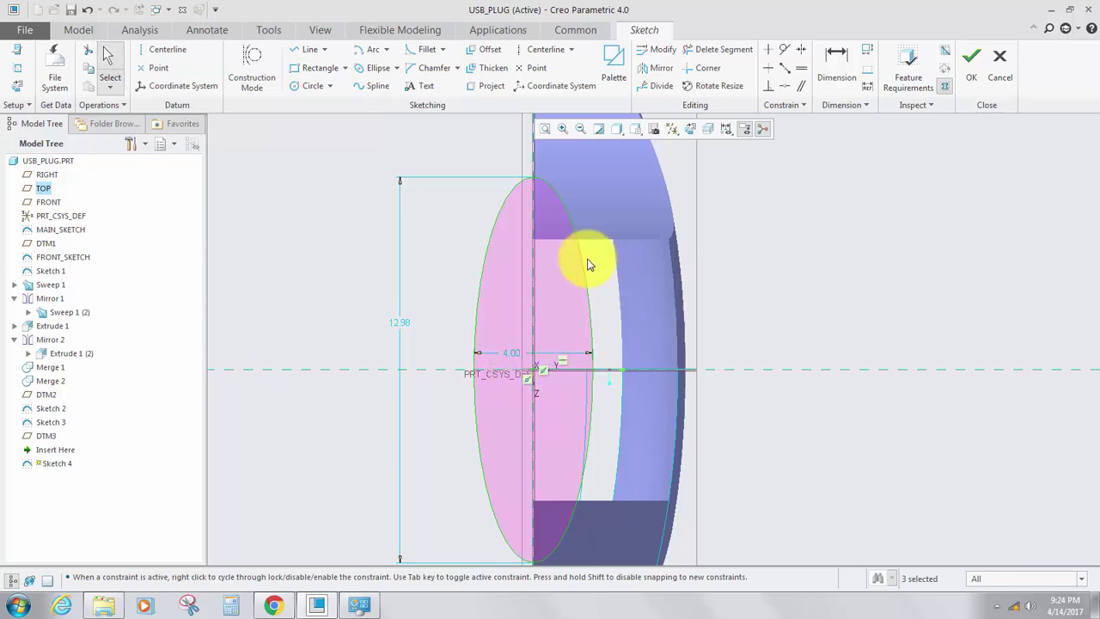
pyautogui.scroll(-2, 533, 331)
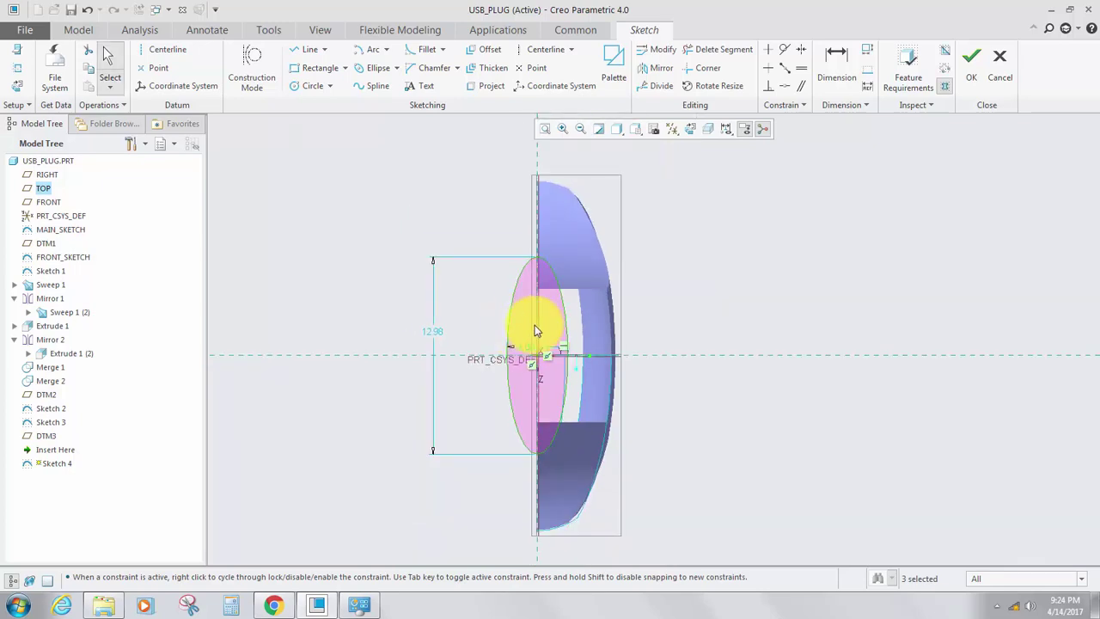
pyautogui.scroll(1, 530, 326)
pyautogui.rightClick(387, 273)
pyautogui.click(335, 249)
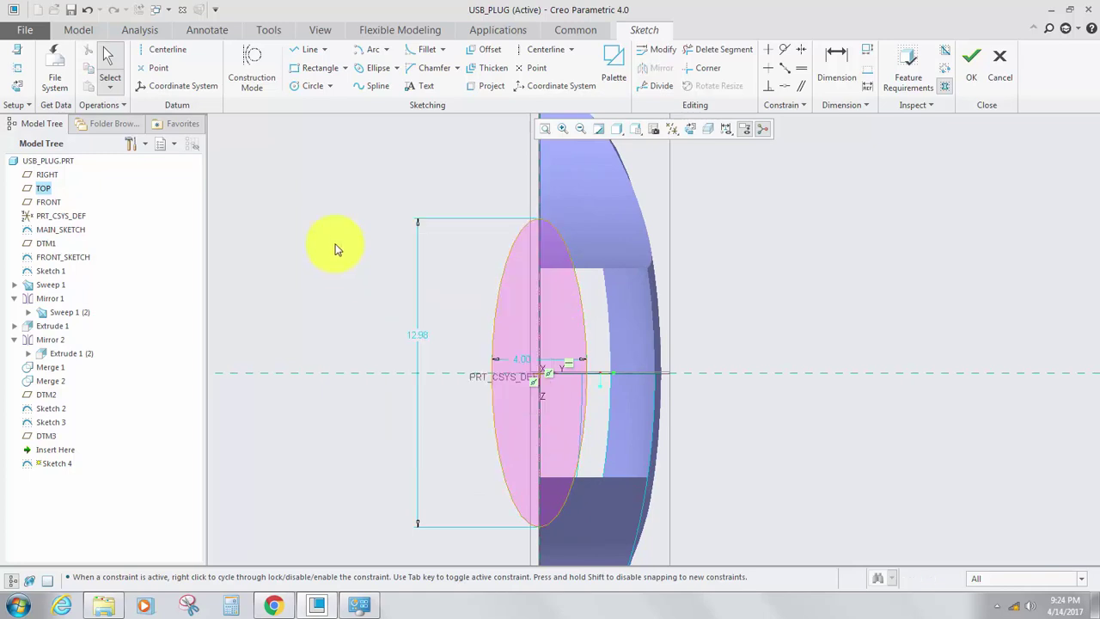
# Add the MAIN_SKETCH curve's endpoint as a sketch reference and restore the face-on sketch view.
pyautogui.rightClick(391, 151)
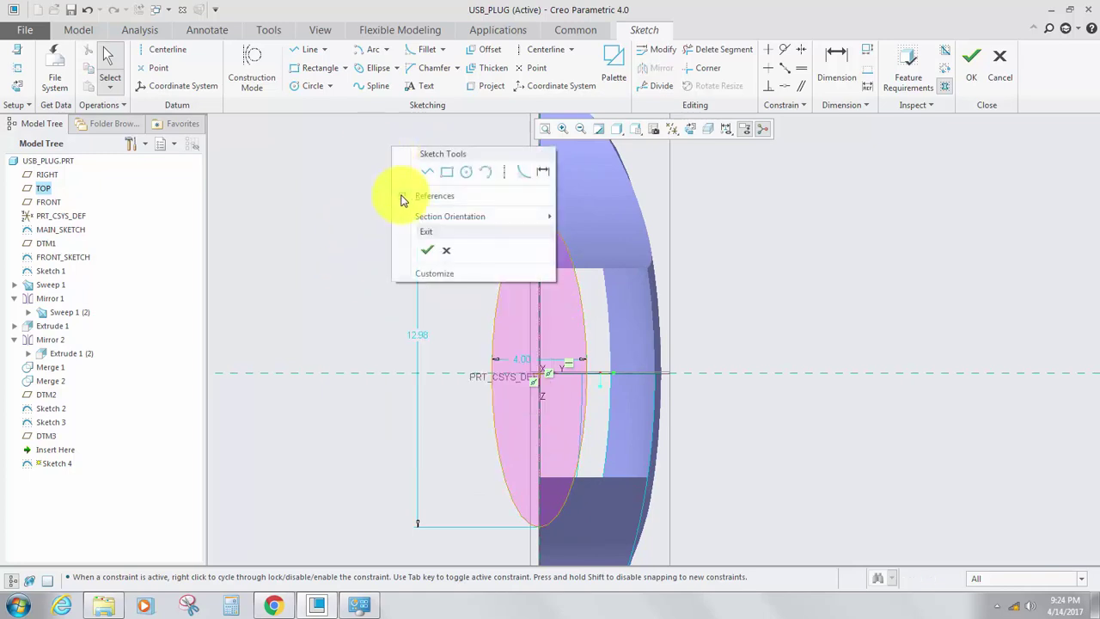
pyautogui.click(400, 194)
pyautogui.moveTo(557, 307)
pyautogui.mouseDown(button='middle')
pyautogui.moveTo(418, 300)
pyautogui.moveTo(503, 304)
pyautogui.moveTo(584, 290)
pyautogui.moveTo(538, 302)
pyautogui.moveTo(552, 306)
pyautogui.mouseUp(button='middle')
pyautogui.scroll(5, 460, 301)
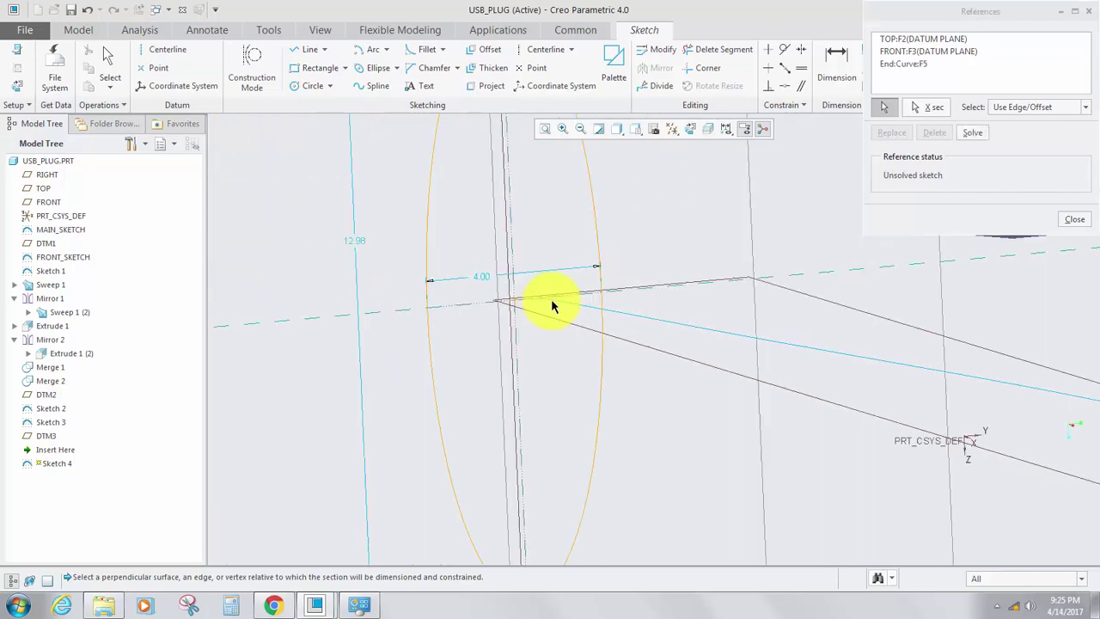
pyautogui.click(1073, 222)
pyautogui.click(690, 128)
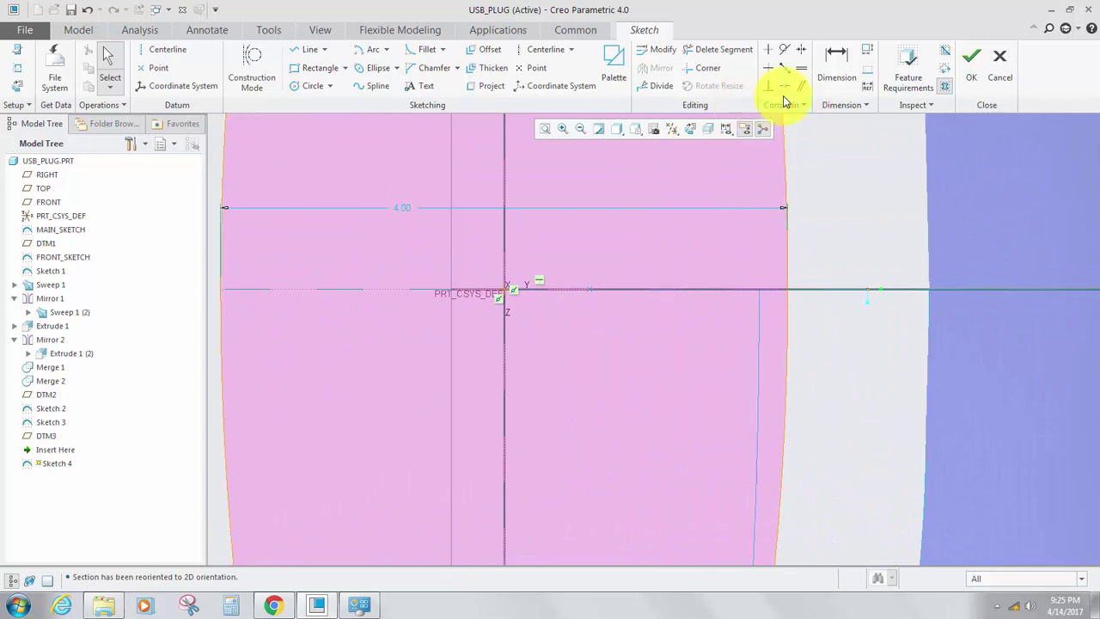
# Try to constrain the ellipse coincident with the reference point at the MAIN_SKETCH curve's end.
pyautogui.click(784, 88)
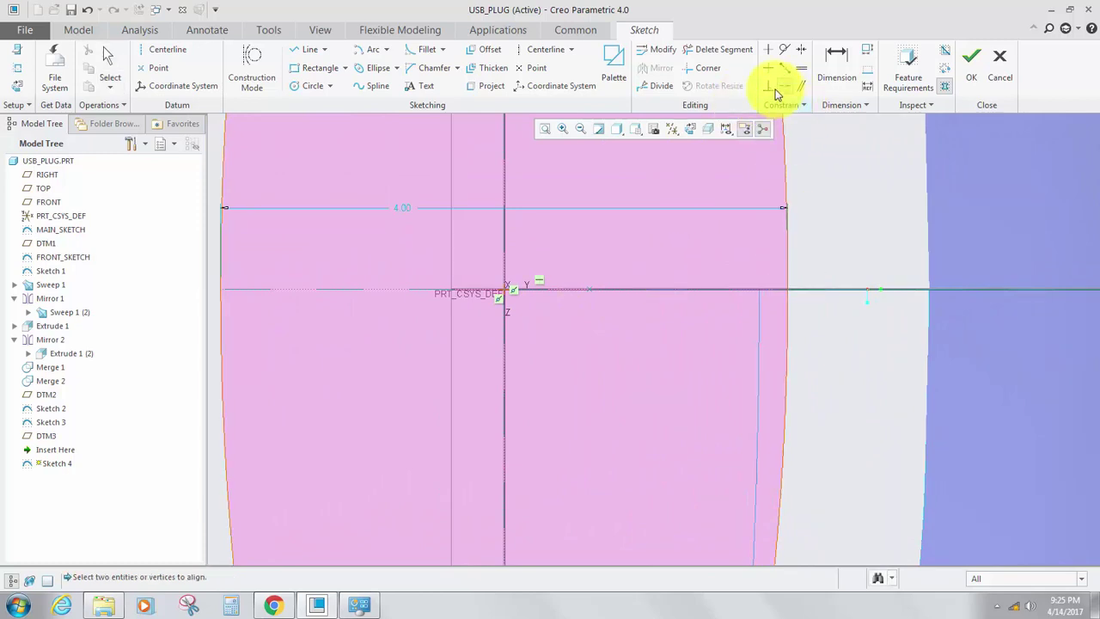
pyautogui.click(787, 255)
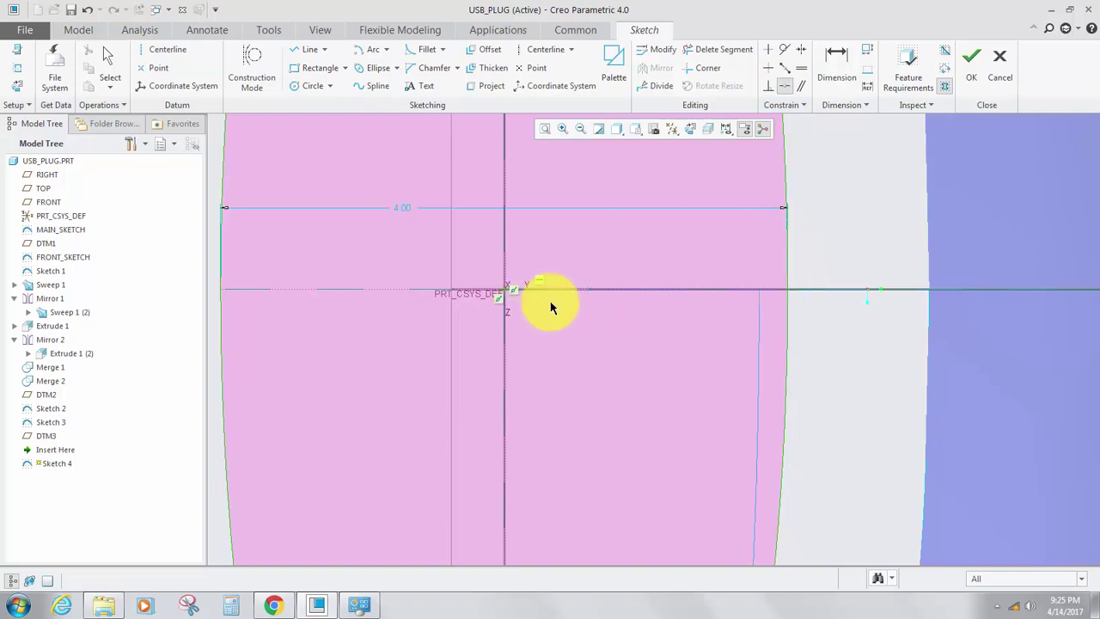
pyautogui.click(589, 290)
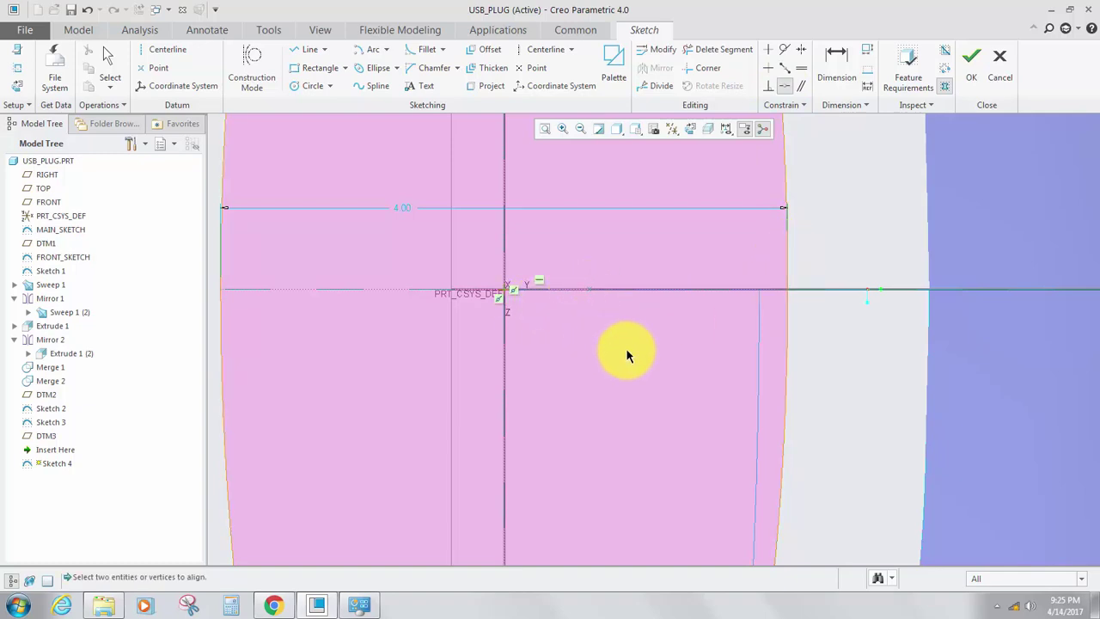
pyautogui.scroll(2, 625, 351)
pyautogui.scroll(2, 631, 365)
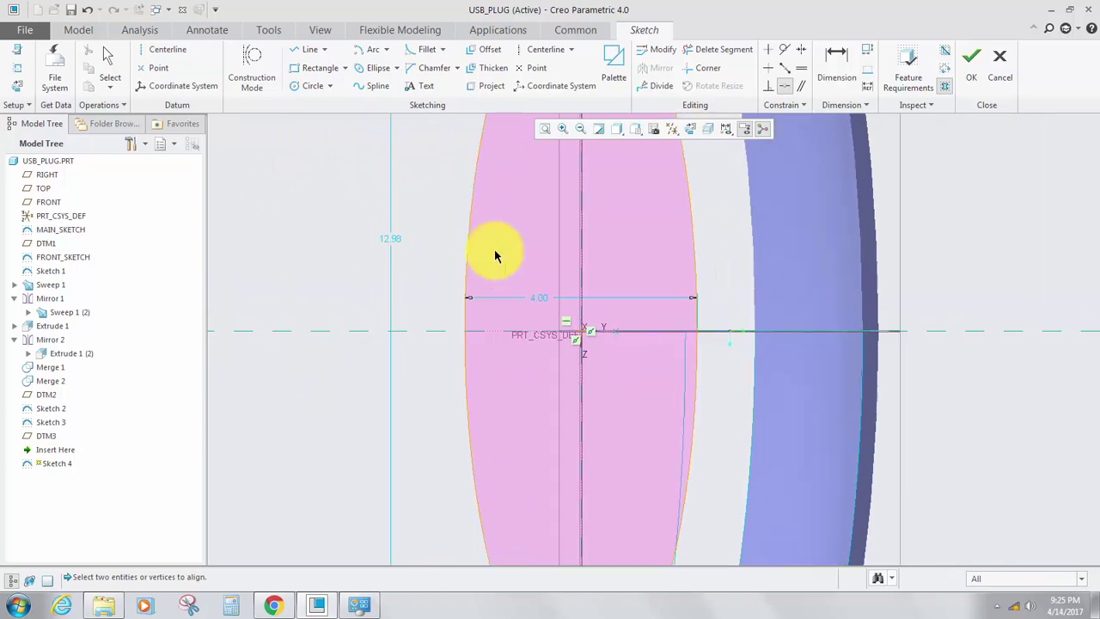
# Delete the 4.00 by 12.98 mm ellipse from the sketch.
pyautogui.click(107, 64)
pyautogui.click(470, 249)
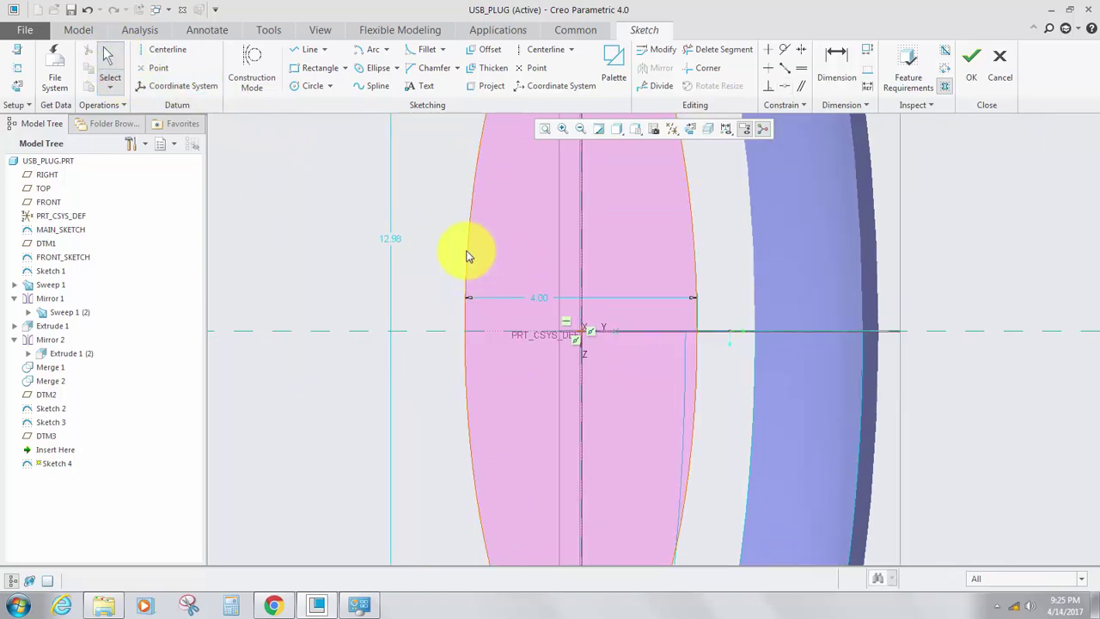
pyautogui.press('Delete')
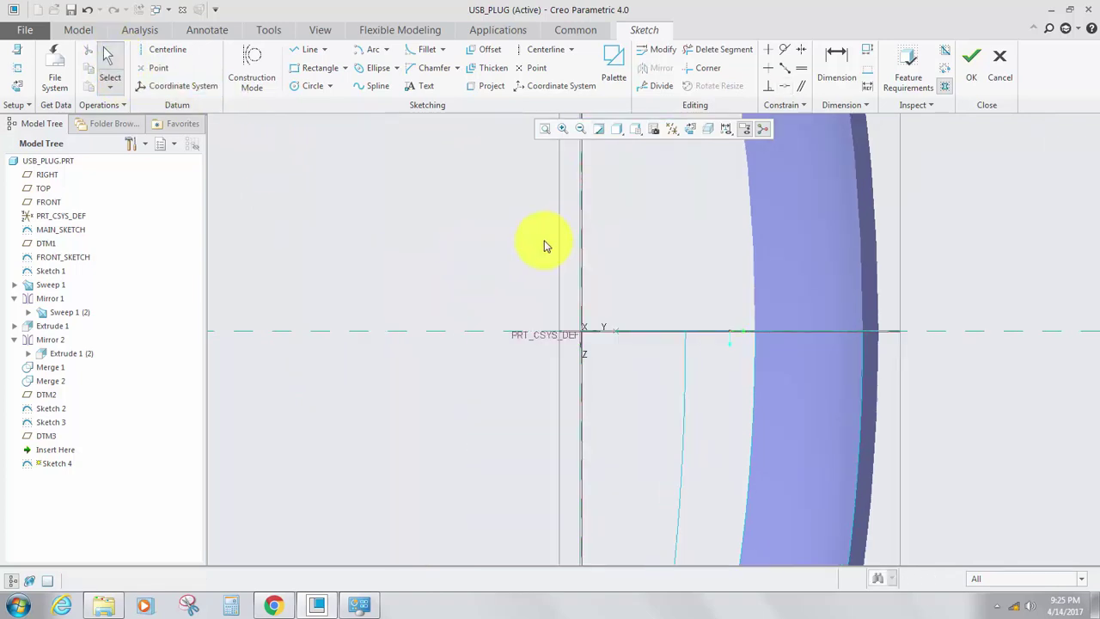
# Draw an upright ellipse centred on the sketch origin, passing through the MAIN_SKETCH endpoint and about 5.20 mm high.
pyautogui.click(376, 68)
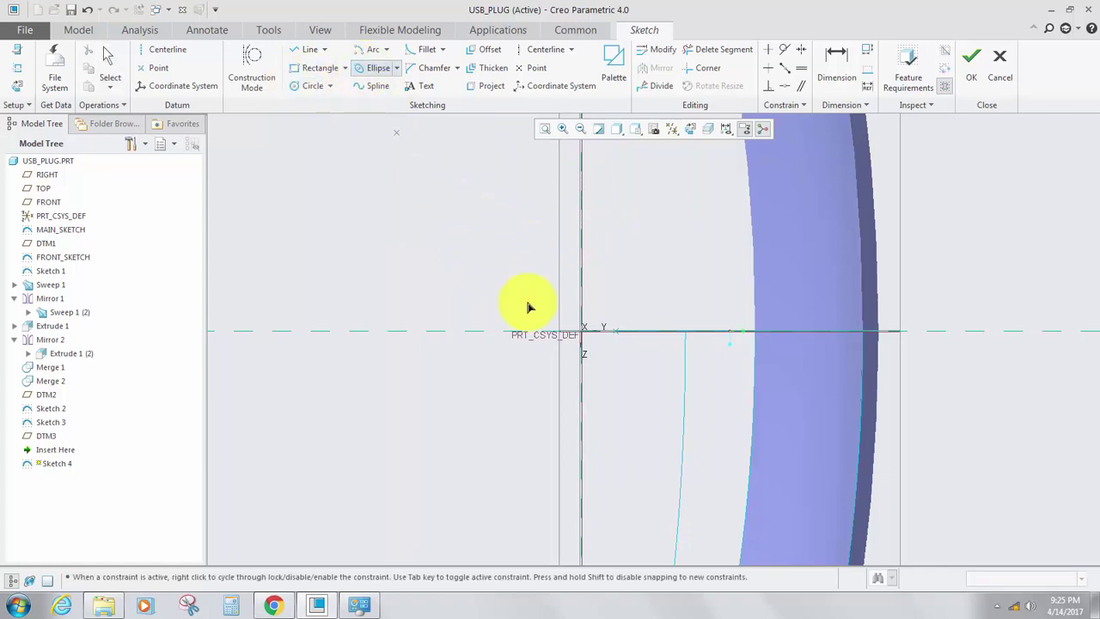
pyautogui.click(583, 334)
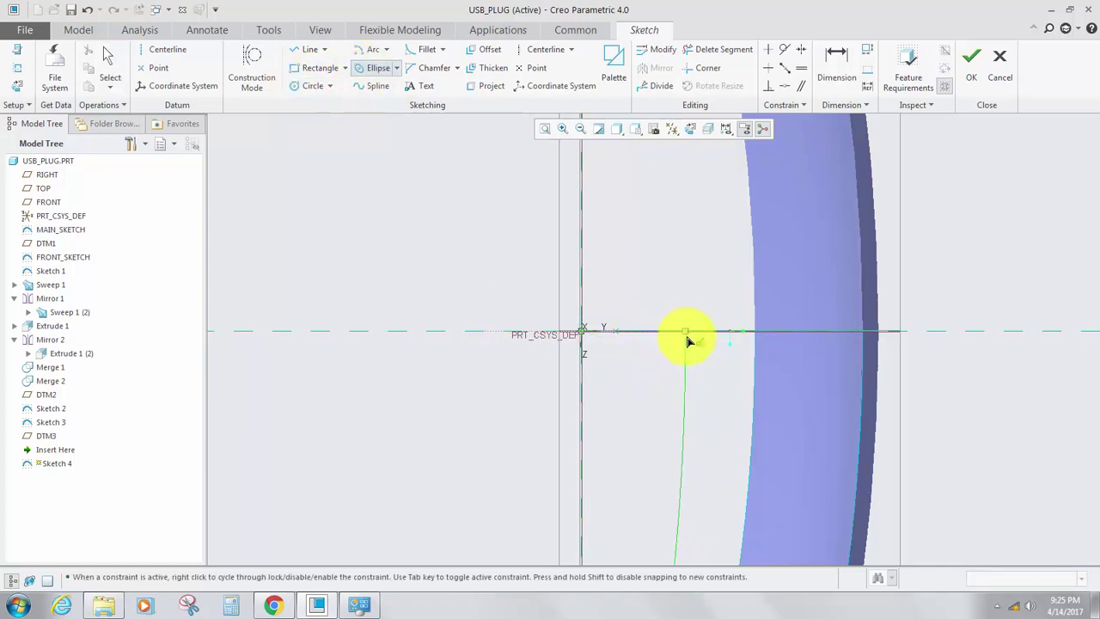
pyautogui.moveTo(668, 343)
pyautogui.mouseDown(button='middle')
pyautogui.moveTo(643, 356)
pyautogui.moveTo(714, 327)
pyautogui.moveTo(554, 419)
pyautogui.mouseUp(button='middle')
pyautogui.scroll(6, 567, 412)
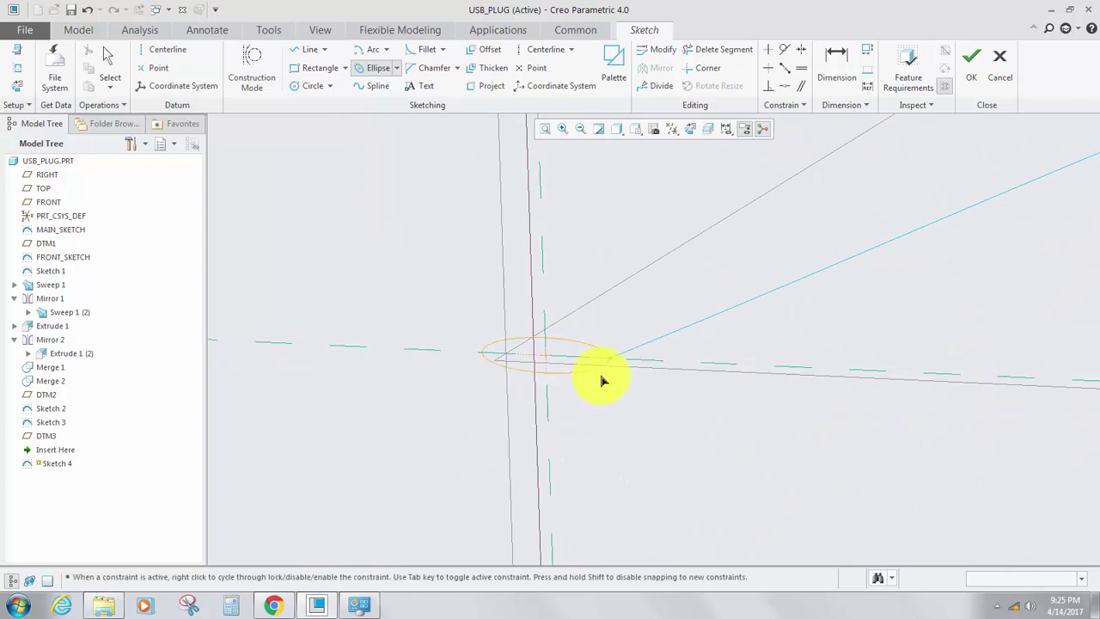
pyautogui.scroll(-4, 537, 180)
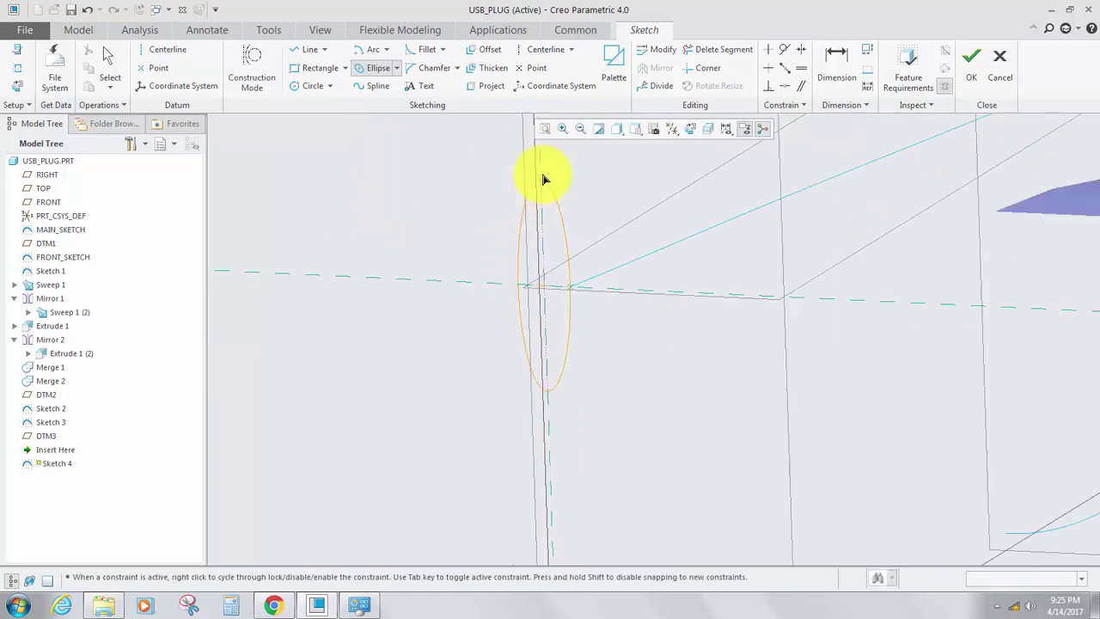
pyautogui.middleClick(420, 242)
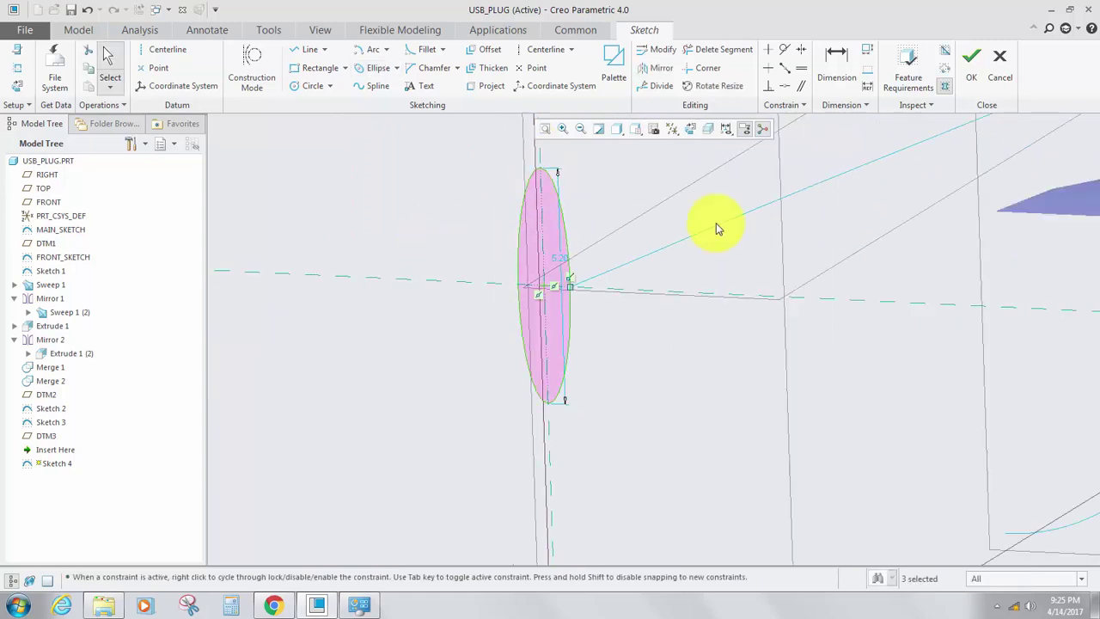
pyautogui.click(692, 129)
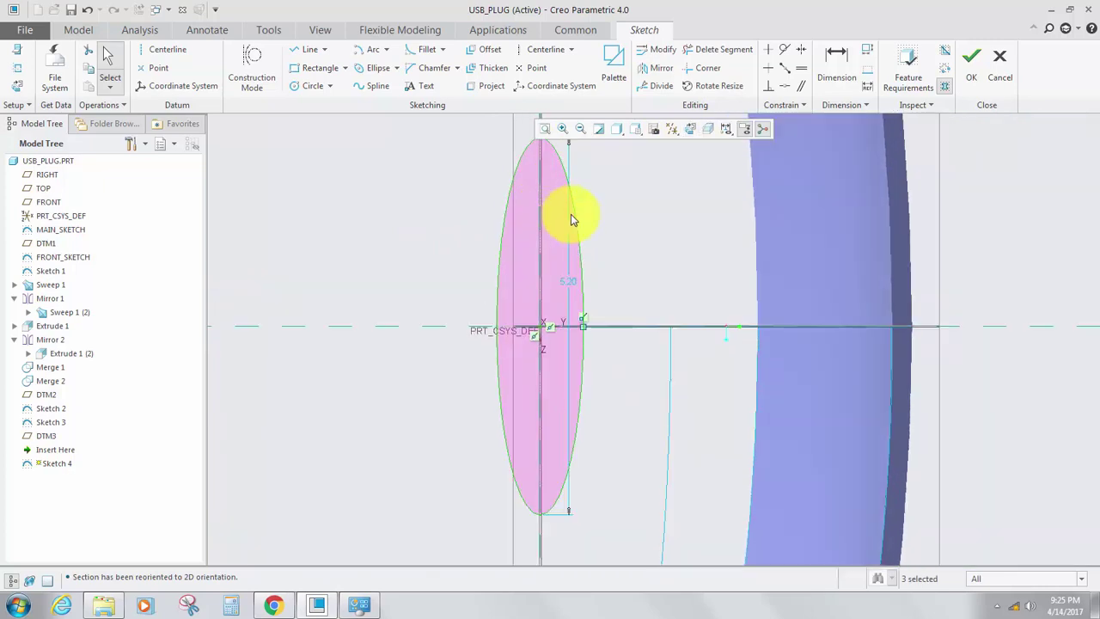
# Trim the ellipse to its lower quarter between the MAIN_SKETCH endpoint and the vertical reference.
pyautogui.scroll(-2, 570, 296)
pyautogui.click(704, 52)
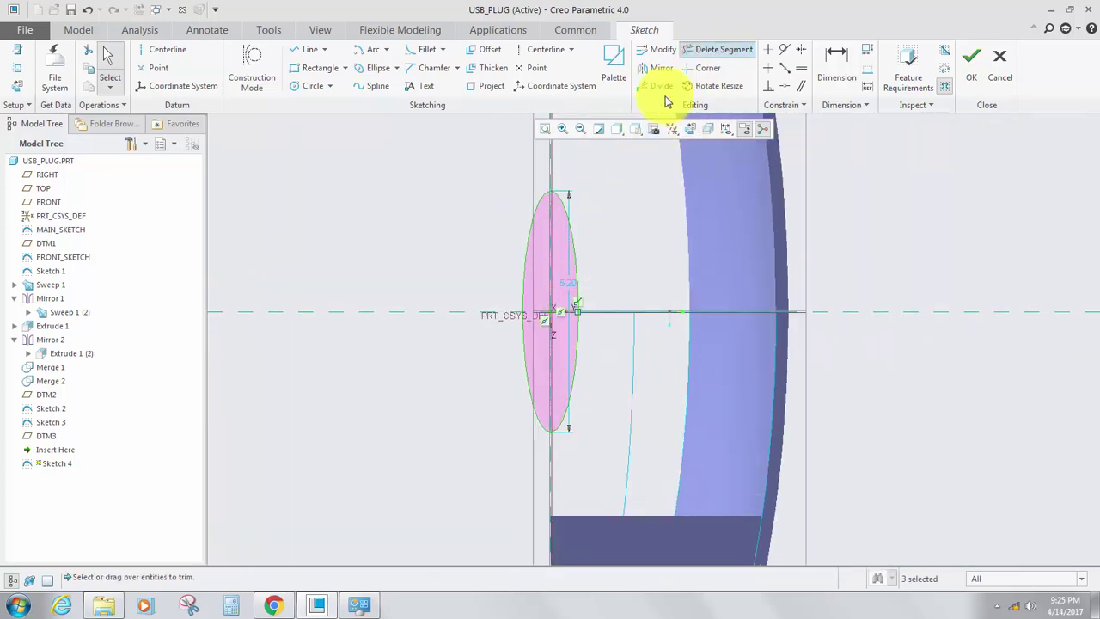
pyautogui.moveTo(606, 243)
pyautogui.mouseDown()
pyautogui.moveTo(524, 250)
pyautogui.moveTo(523, 356)
pyautogui.moveTo(486, 372)
pyautogui.mouseUp()
pyautogui.scroll(-4, 569, 333)
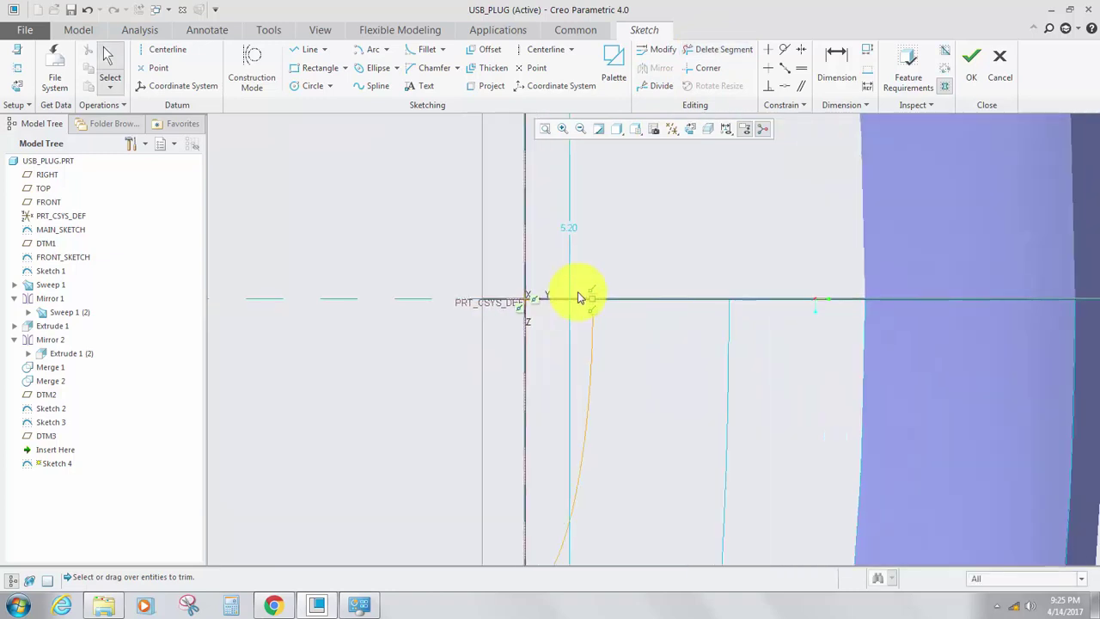
pyautogui.scroll(3, 577, 291)
pyautogui.scroll(-2, 598, 275)
pyautogui.scroll(2, 601, 272)
pyautogui.scroll(-1, 597, 331)
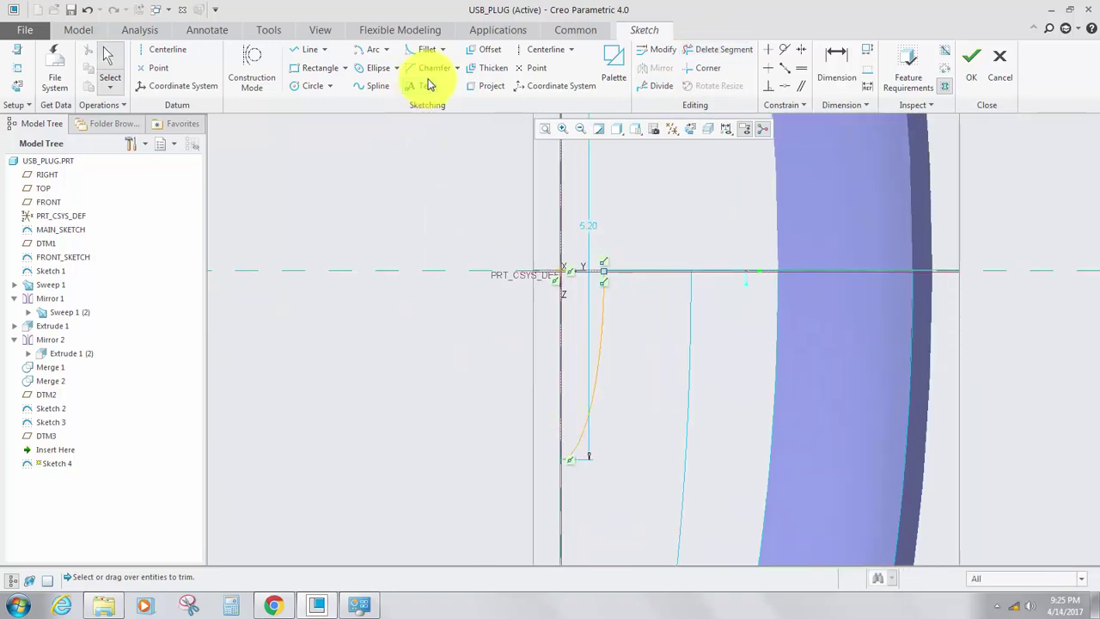
# Draw an arc of about 0.41 mm radius, centred on the vertical reference, from the quarter ellipse to that reference.
pyautogui.click(369, 50)
pyautogui.scroll(-3, 559, 430)
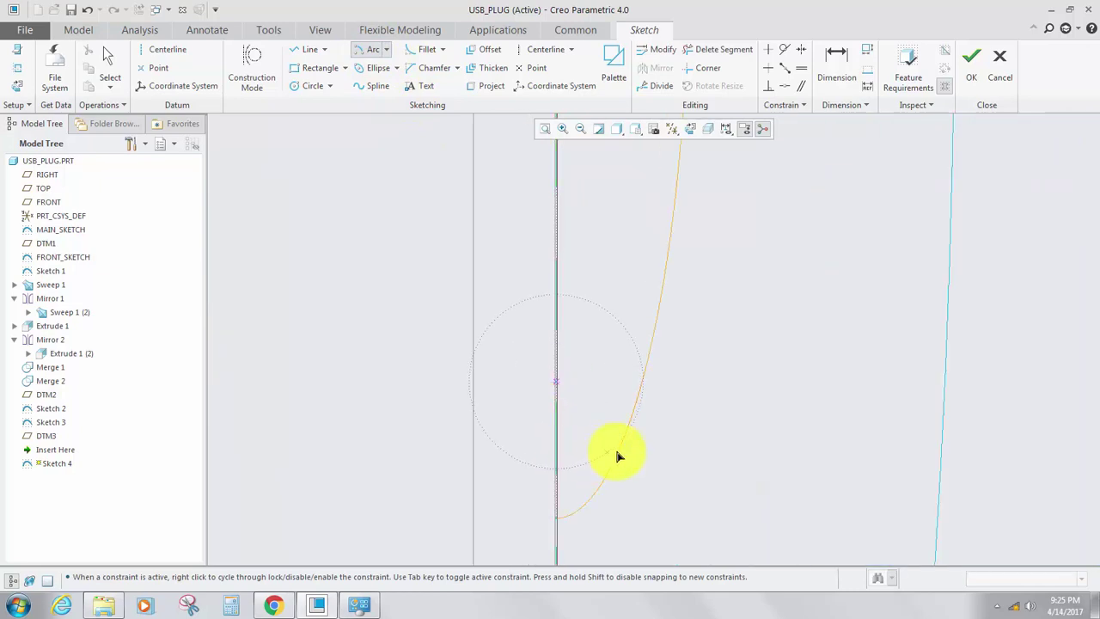
pyautogui.click(558, 480)
pyautogui.middleClick(507, 416)
pyautogui.scroll(2, 564, 452)
pyautogui.scroll(-2, 568, 440)
pyautogui.scroll(2, 568, 440)
pyautogui.scroll(-1, 588, 439)
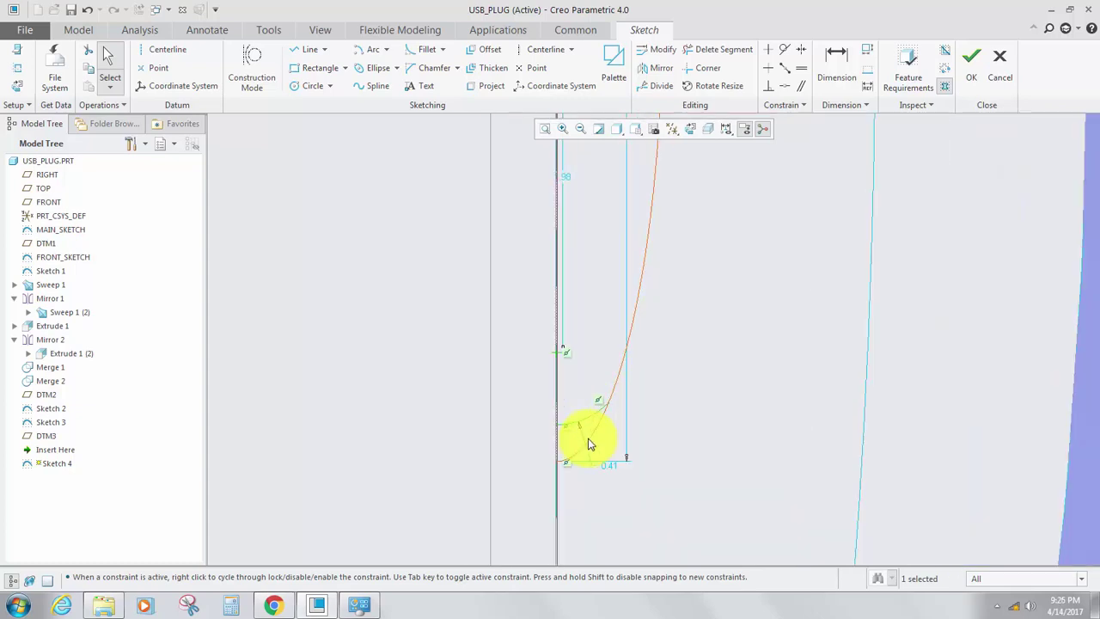
# Trim the quarter ellipse's leftover end beyond the small arc and finish the sketch.
pyautogui.click(713, 51)
pyautogui.scroll(-1, 576, 458)
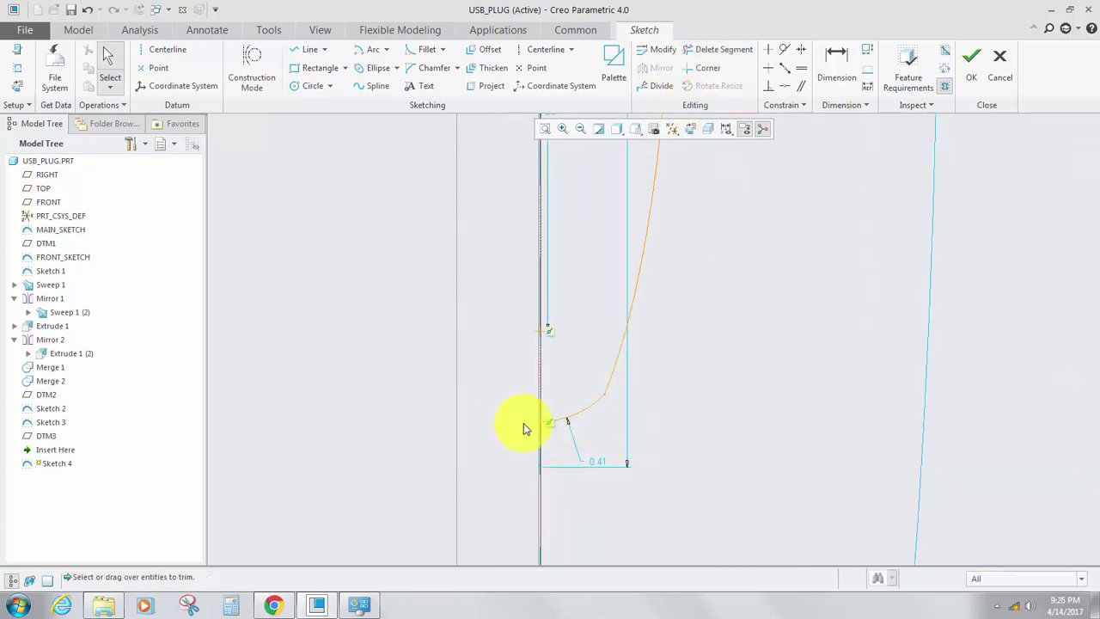
pyautogui.scroll(3, 520, 422)
pyautogui.scroll(-1, 590, 337)
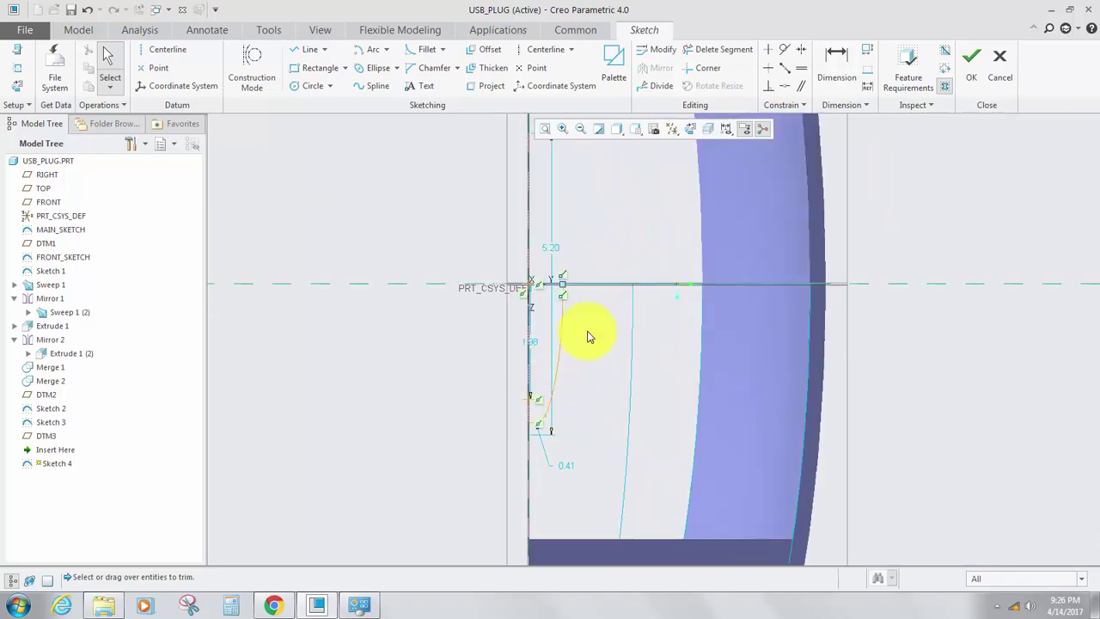
pyautogui.click(970, 84)
# Examine the plug surfaces and the profile sketches along their datum planes from several angles.
pyautogui.scroll(4, 564, 346)
pyautogui.scroll(-3, 567, 348)
pyautogui.moveTo(646, 337)
pyautogui.mouseDown(button='middle')
pyautogui.moveTo(616, 335)
pyautogui.moveTo(578, 297)
pyautogui.mouseUp(button='middle')
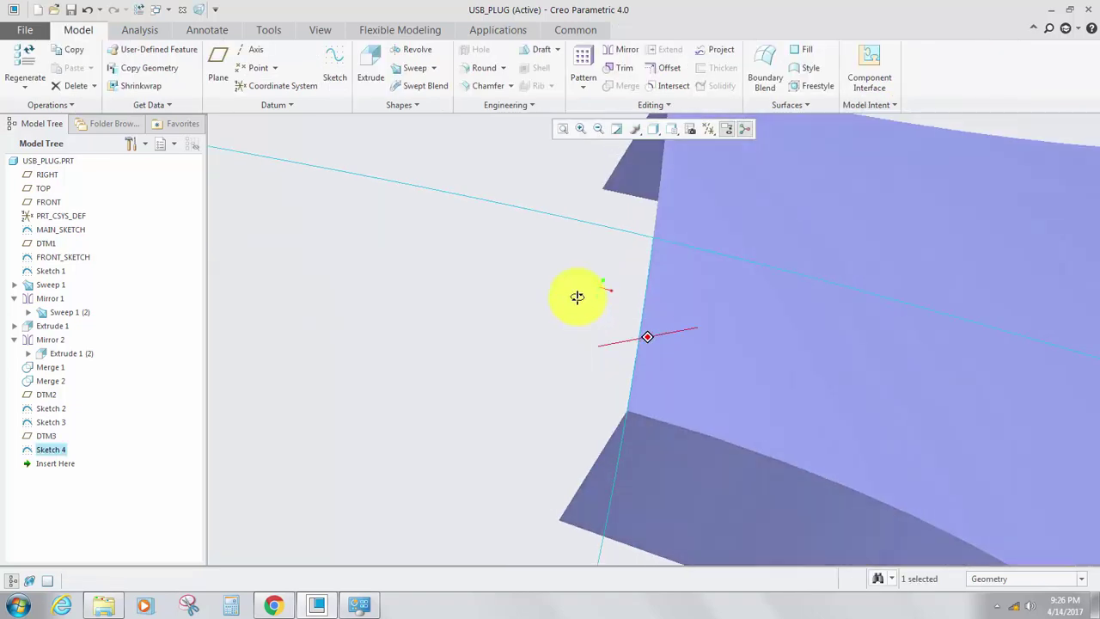
pyautogui.scroll(4, 744, 373)
pyautogui.scroll(-2, 733, 366)
pyautogui.moveTo(765, 364); pyautogui.dragTo(602, 411, button='middle')
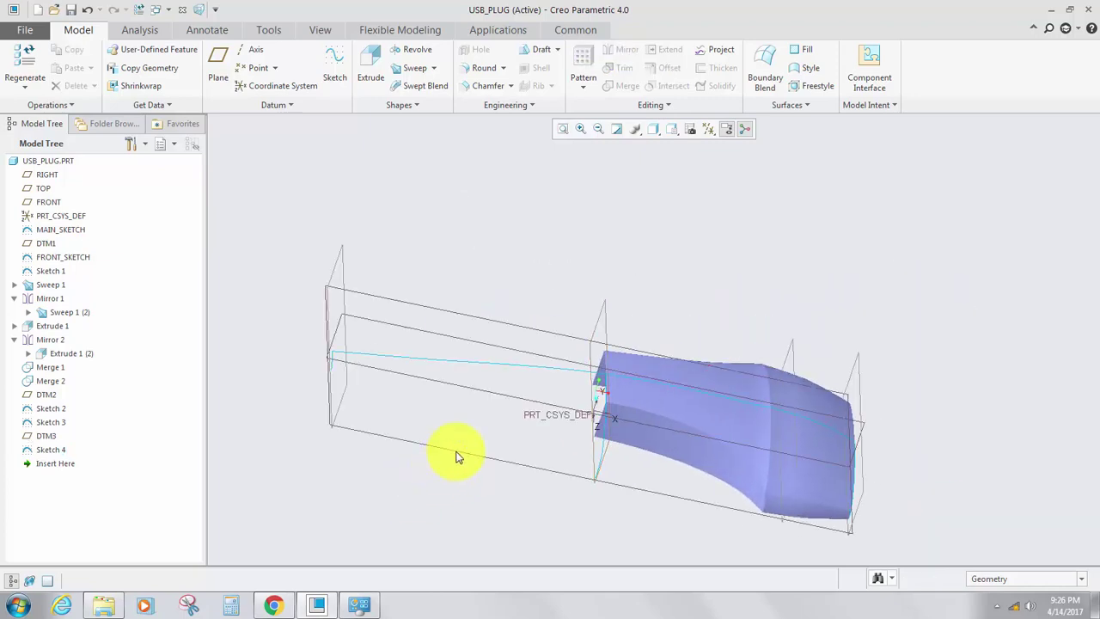
pyautogui.scroll(3, 464, 404)
pyautogui.scroll(-3, 478, 397)
pyautogui.moveTo(601, 361); pyautogui.dragTo(628, 354, button='middle')
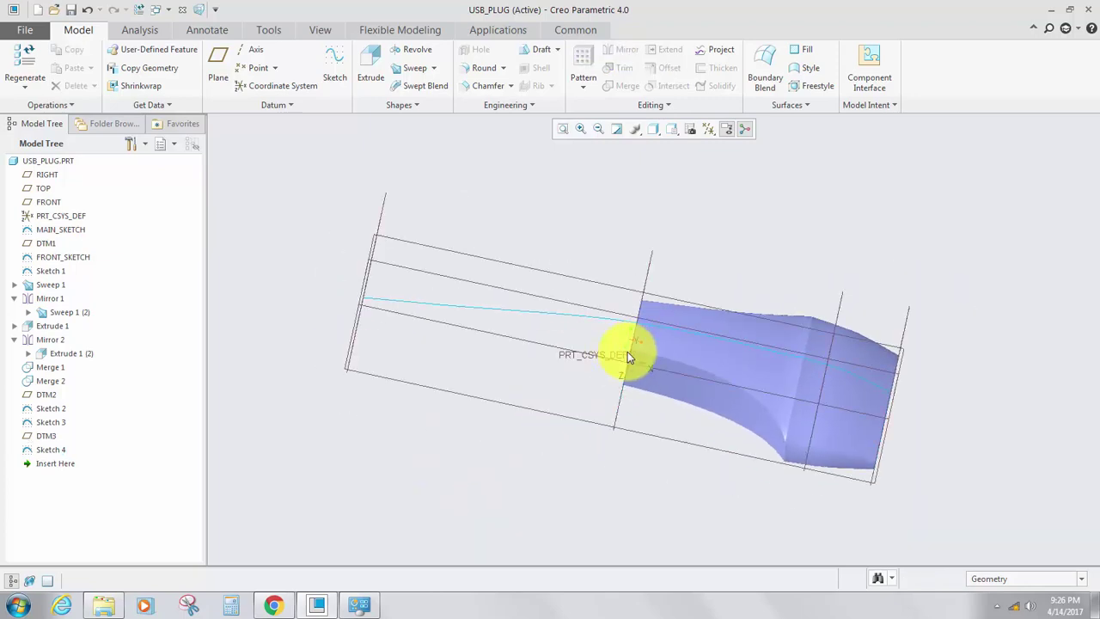
pyautogui.scroll(-1, 619, 346)
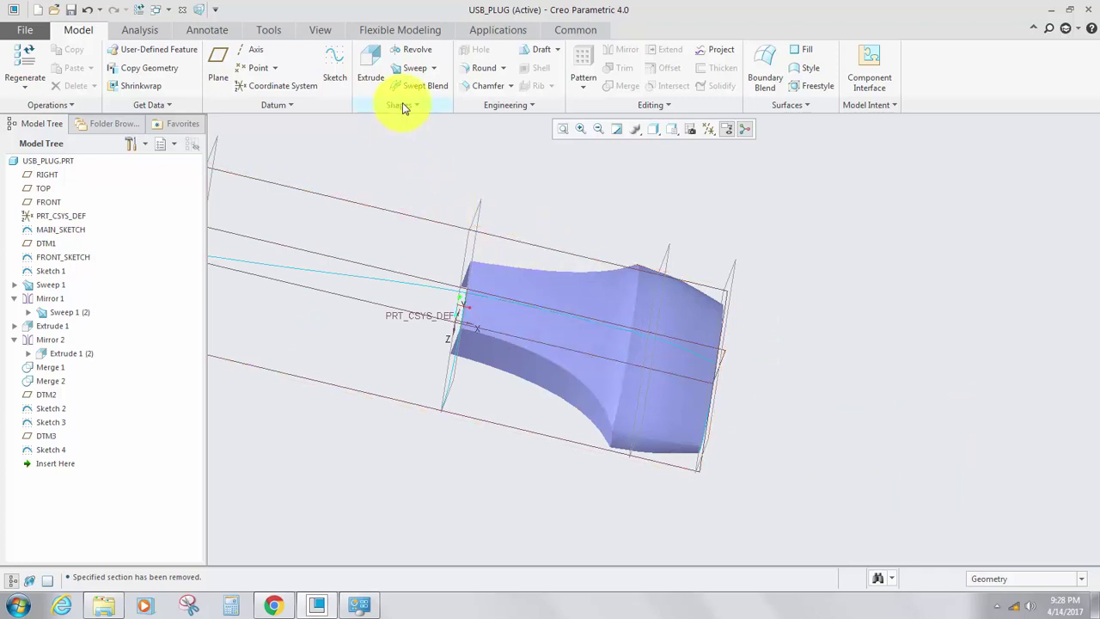
# Start a surface Blend that uses selected sections.
pyautogui.click(384, 125)
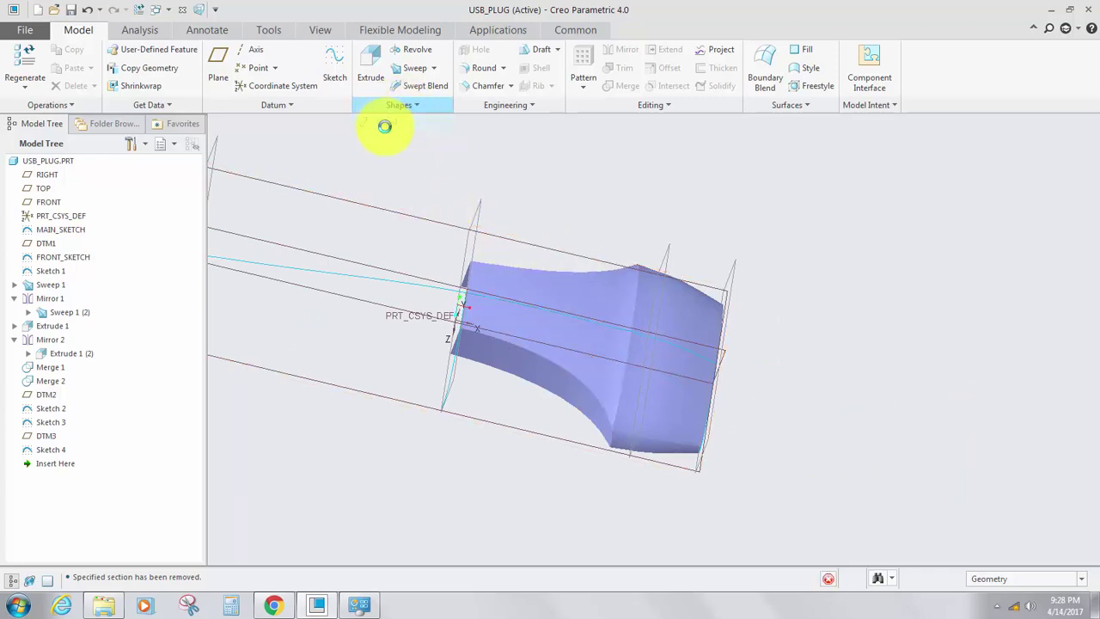
pyautogui.scroll(3, 743, 368)
pyautogui.scroll(-2, 749, 368)
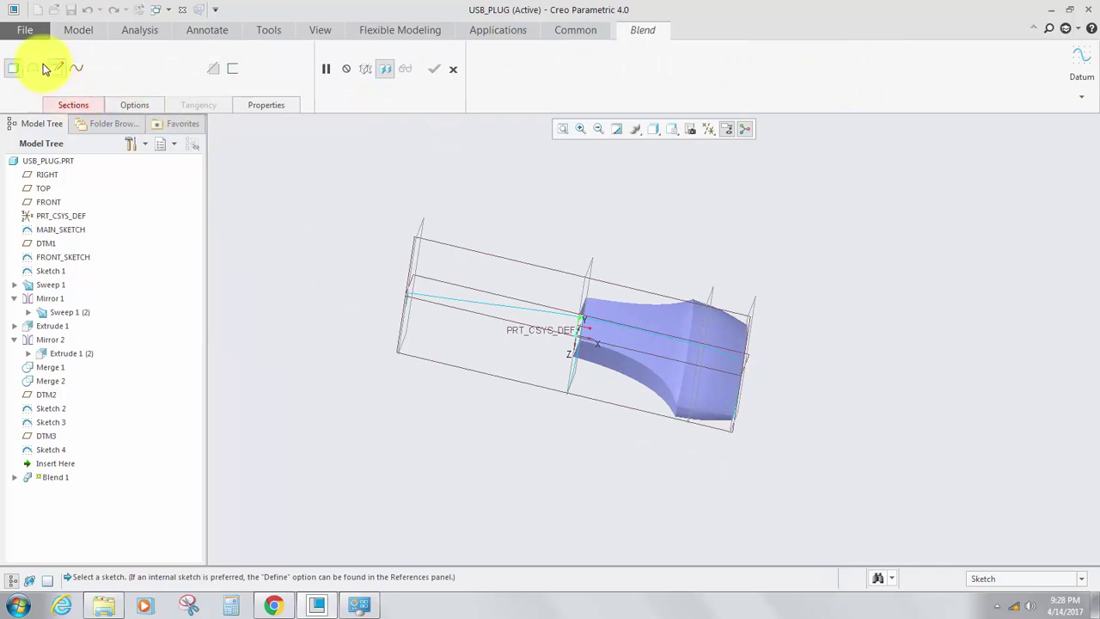
pyautogui.click(72, 107)
pyautogui.click(72, 107)
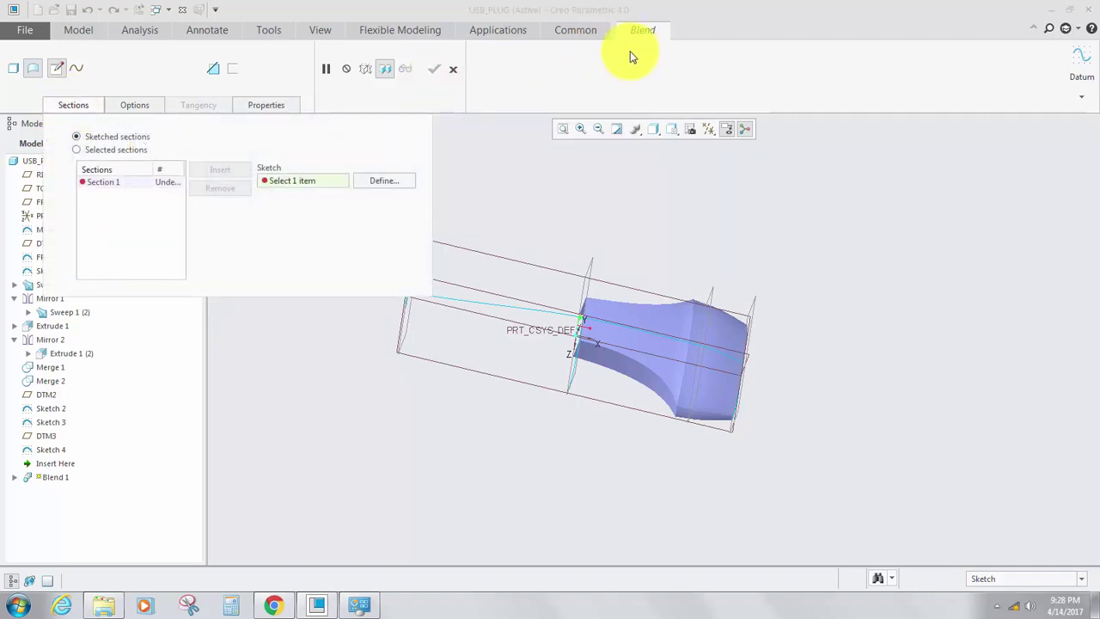
pyautogui.click(79, 151)
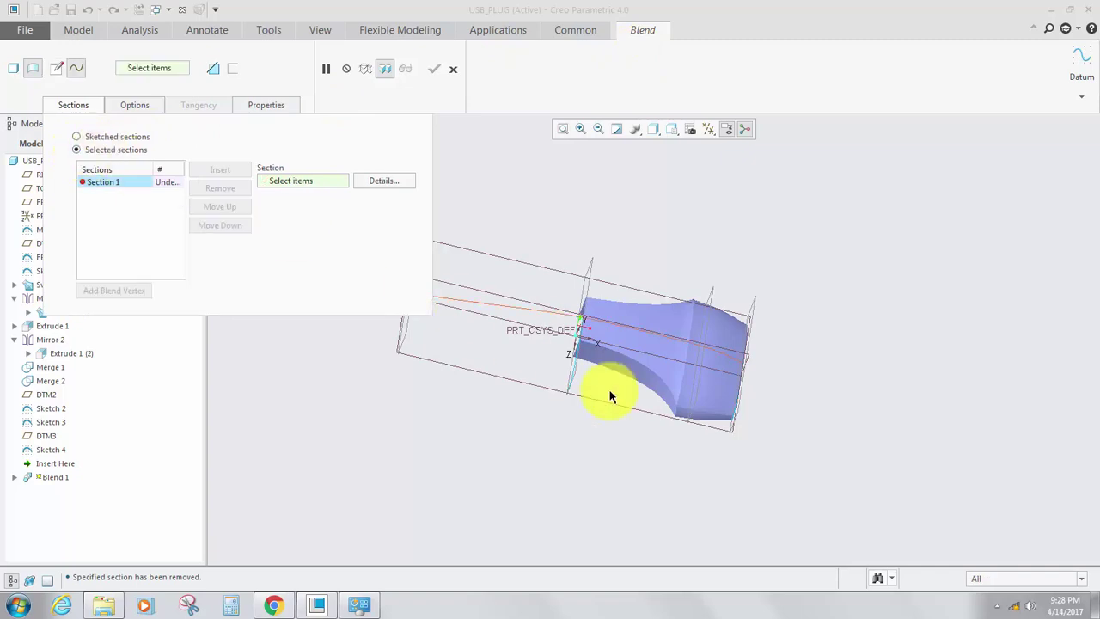
# Assign the profile chain nearest the plug's wide end as Section 1 and the next profile chain as Section 2.
pyautogui.moveTo(610, 396); pyautogui.dragTo(767, 339, button='middle')
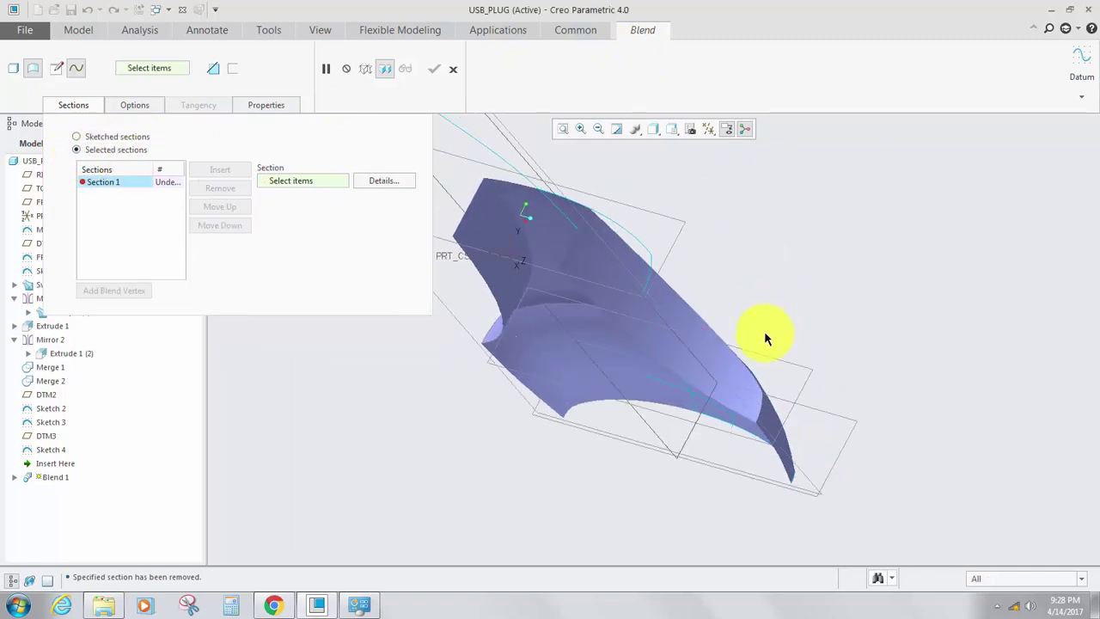
pyautogui.scroll(3, 710, 432)
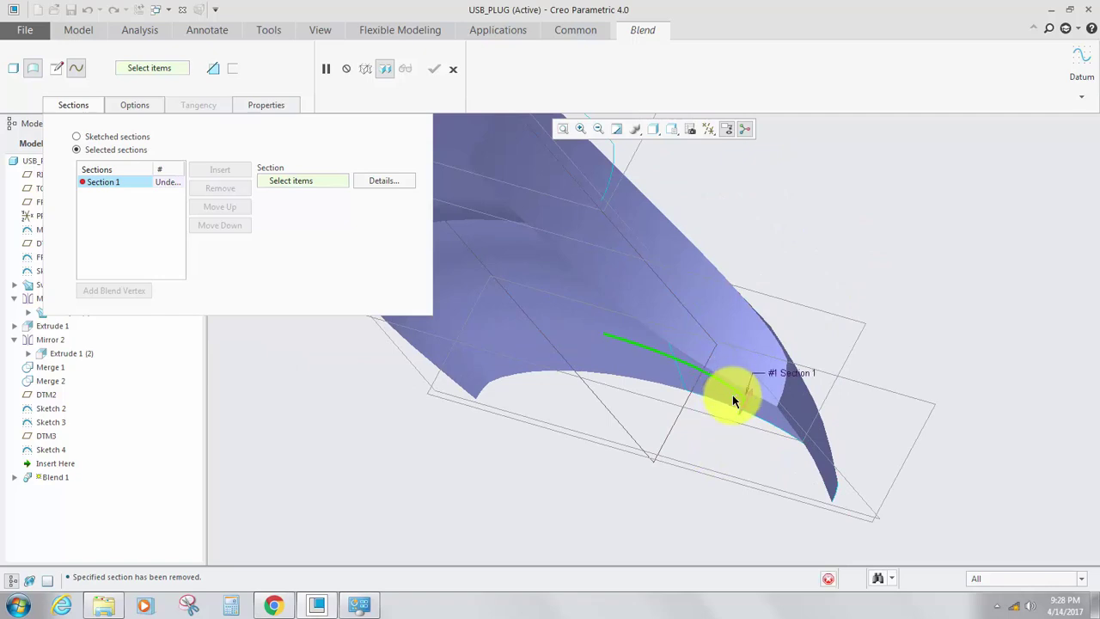
pyautogui.click(732, 398)
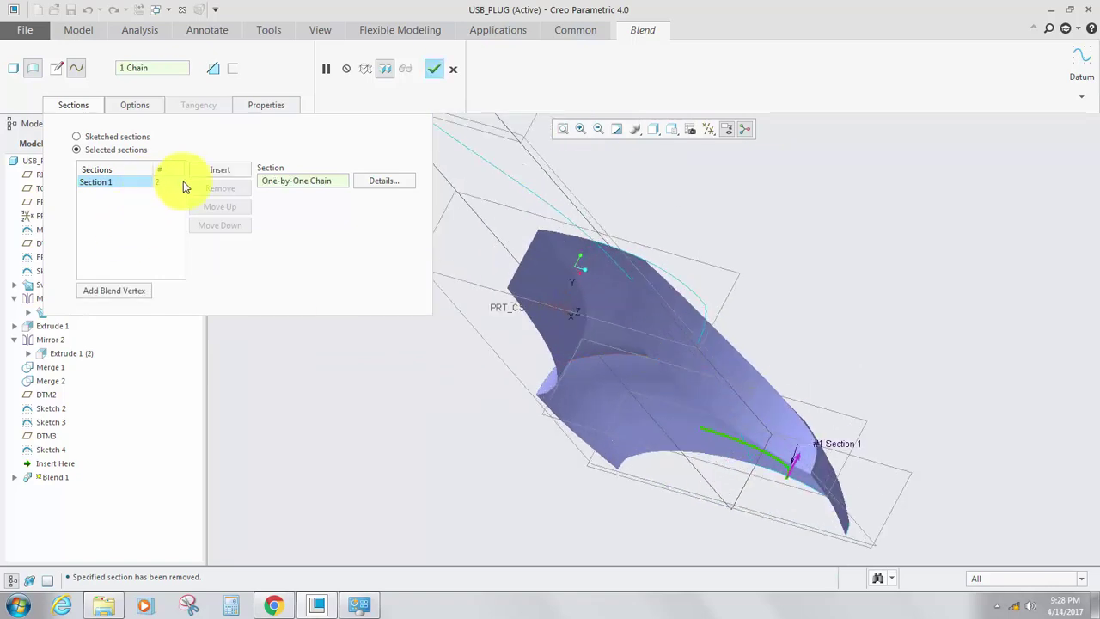
pyautogui.click(214, 170)
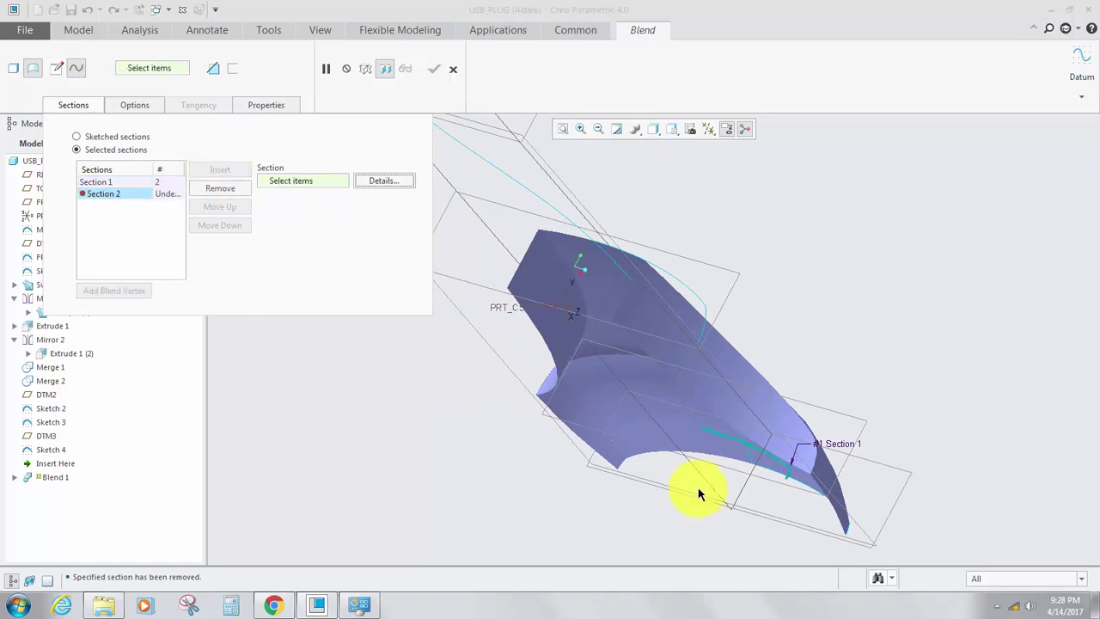
pyautogui.moveTo(701, 447)
pyautogui.mouseDown(button='middle')
pyautogui.moveTo(714, 329)
pyautogui.moveTo(700, 375)
pyautogui.moveTo(665, 318)
pyautogui.mouseUp(button='middle')
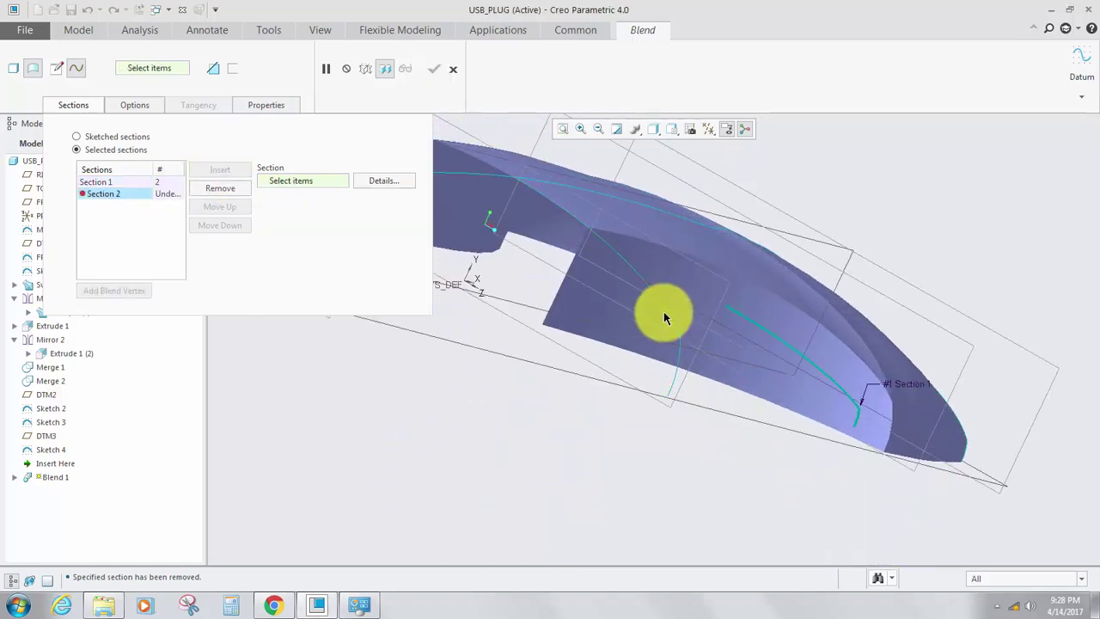
pyautogui.click(696, 382)
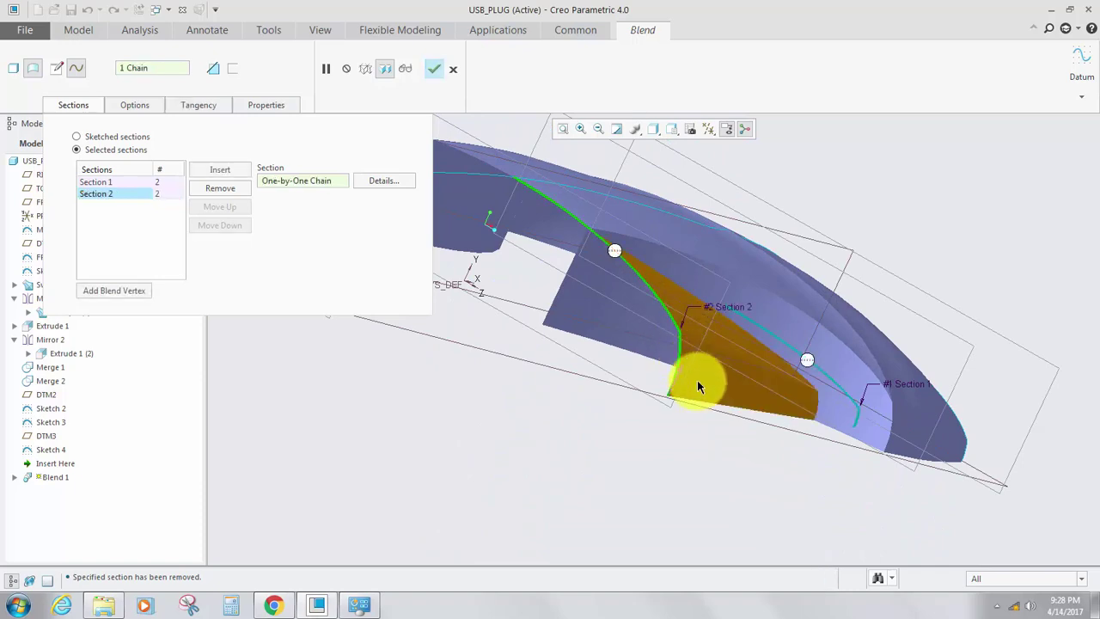
# Insert a third blend section using the curve at the plug's narrow end, and complete the surface blend.
pyautogui.scroll(-5, 700, 386)
pyautogui.click(218, 173)
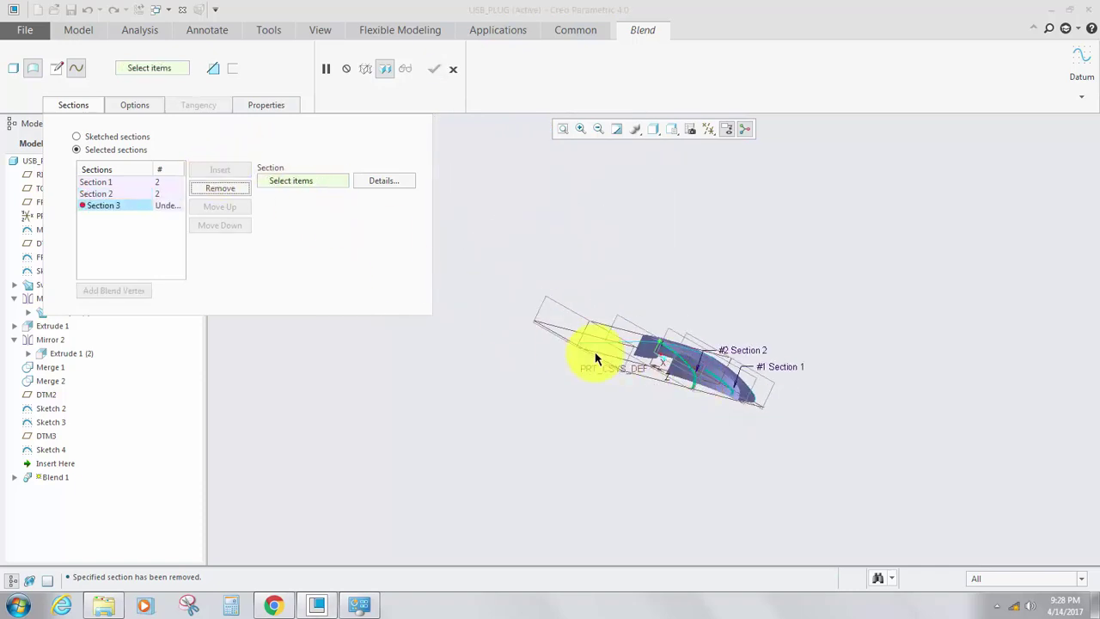
pyautogui.scroll(6, 606, 348)
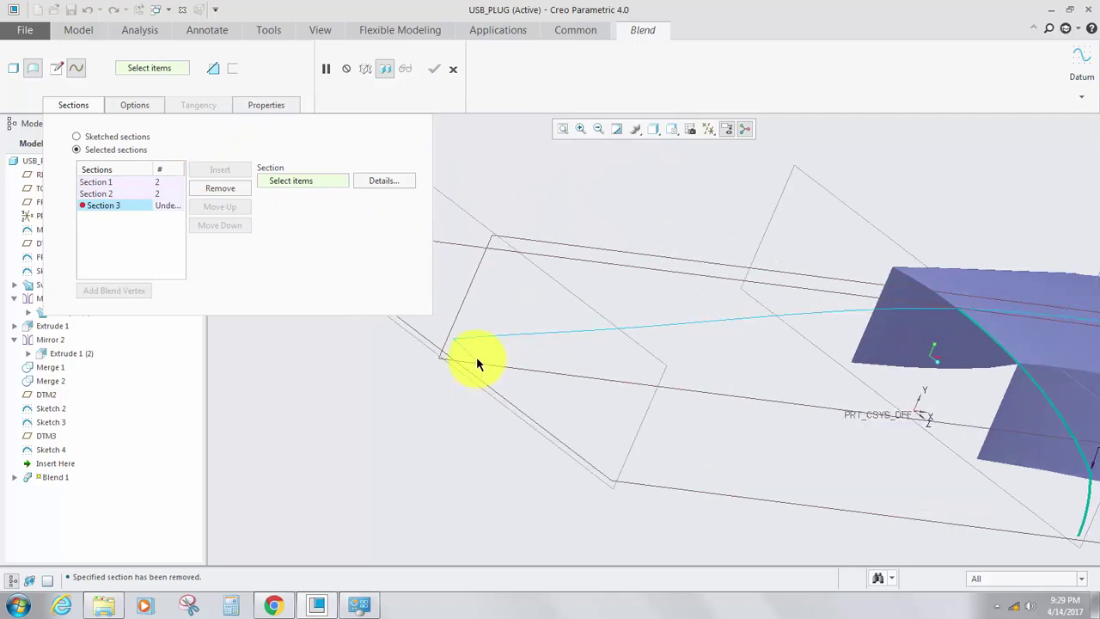
pyautogui.click(464, 365)
pyautogui.scroll(-4, 668, 410)
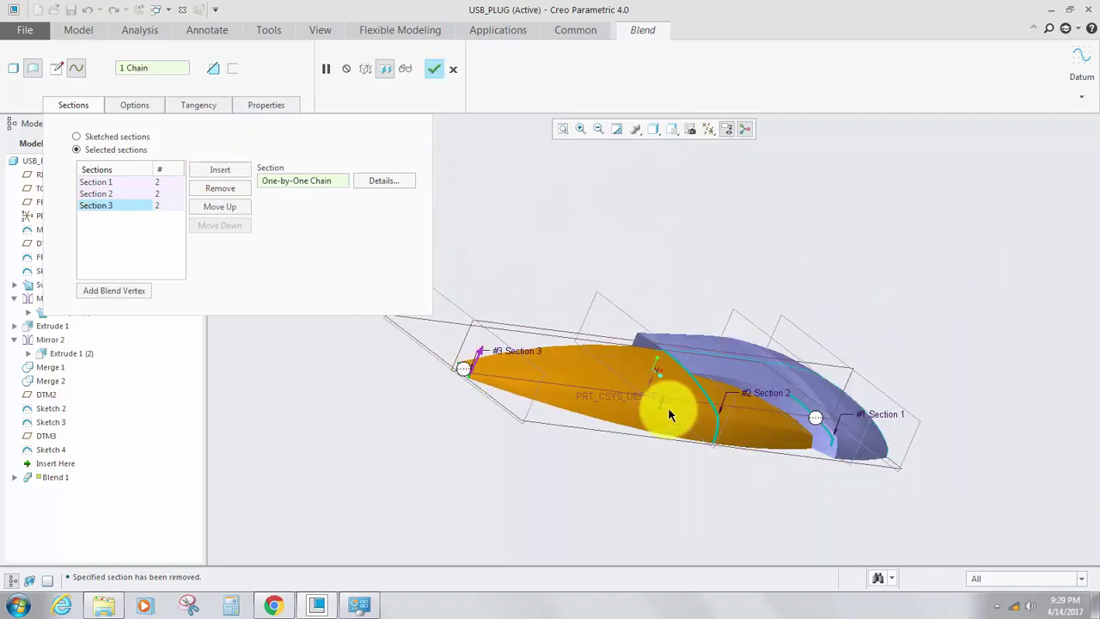
pyautogui.moveTo(667, 410); pyautogui.dragTo(690, 381, button='middle')
pyautogui.scroll(-4, 541, 422)
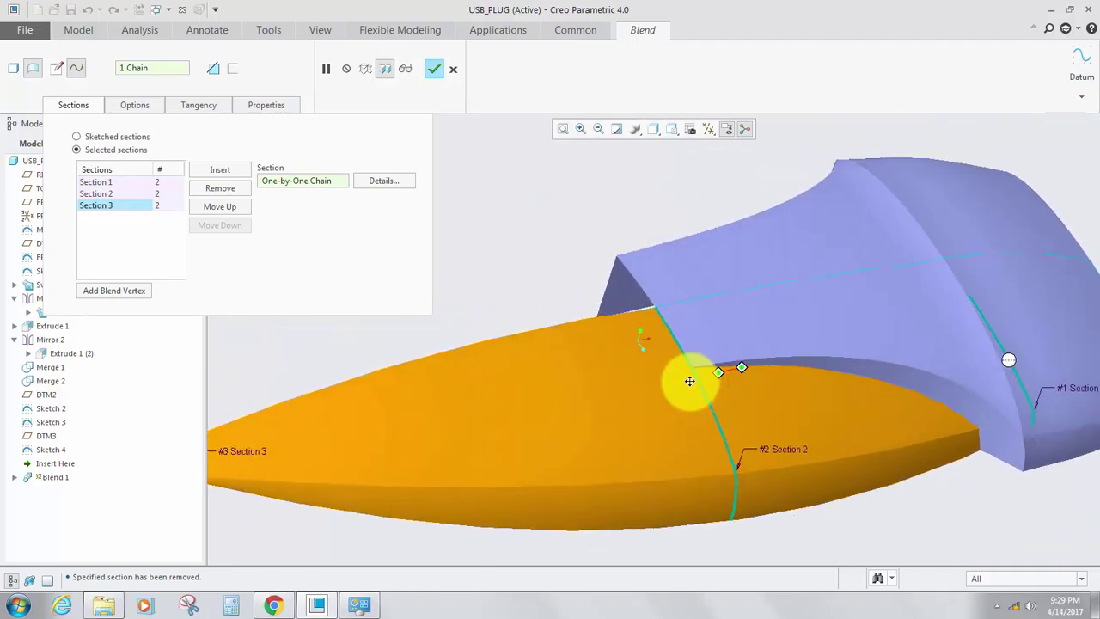
pyautogui.click(433, 70)
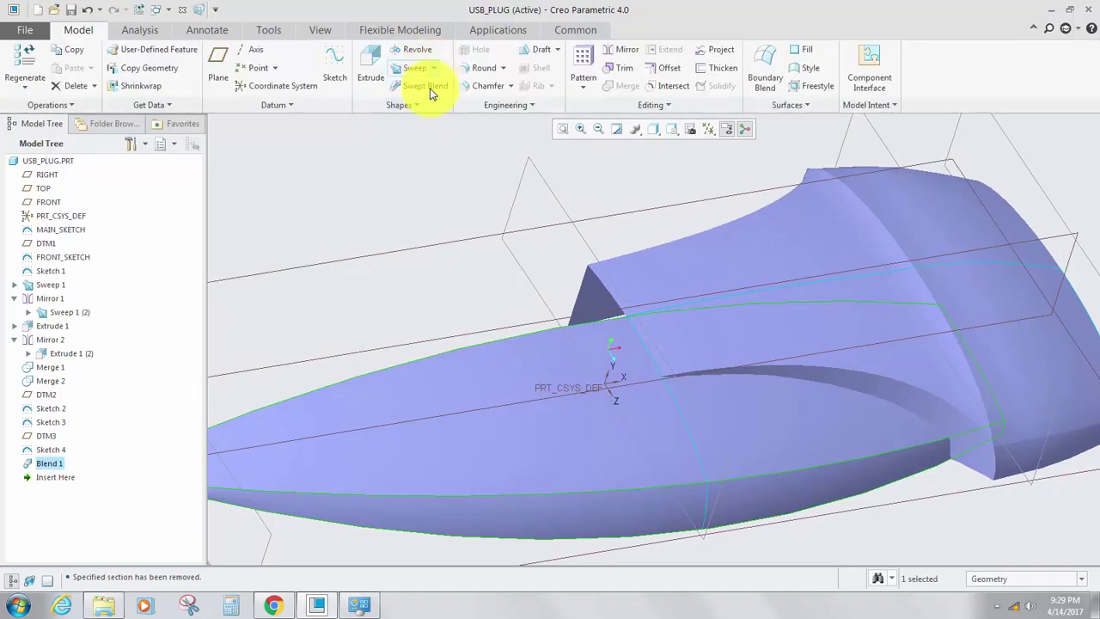
# Mirror Blend 1 about the FRONT plane to create the opposite side of the plug body.
pyautogui.moveTo(461, 291); pyautogui.dragTo(542, 373, button='middle')
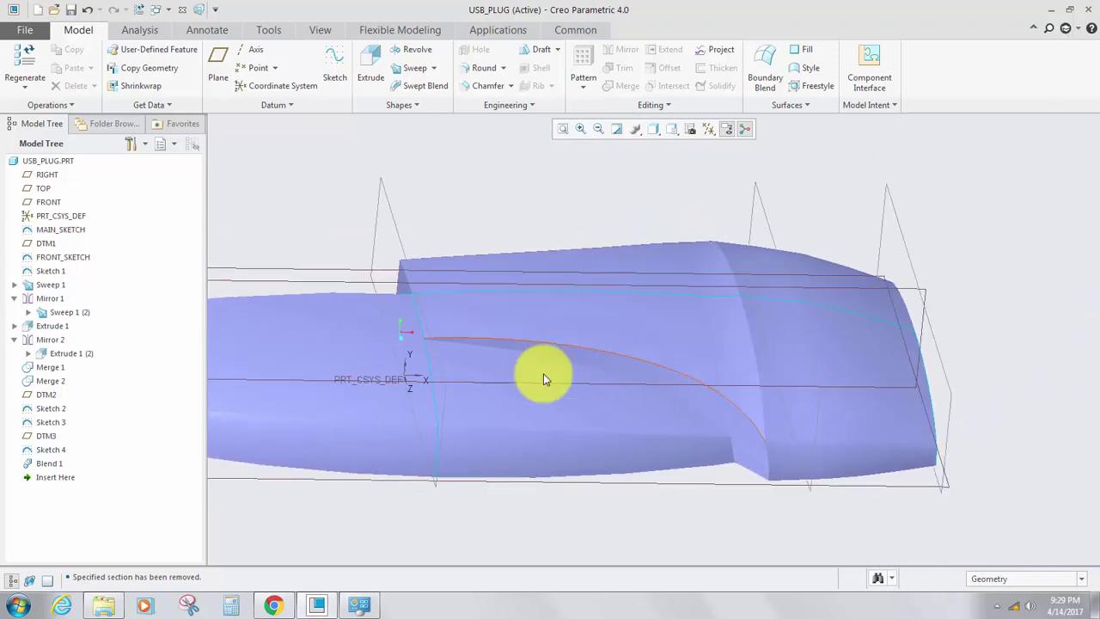
pyautogui.moveTo(506, 425)
pyautogui.mouseDown(button='middle')
pyautogui.moveTo(523, 393)
pyautogui.moveTo(507, 415)
pyautogui.mouseUp(button='middle')
pyautogui.click(389, 417)
pyautogui.moveTo(417, 405); pyautogui.dragTo(542, 416, button='middle')
pyautogui.click(48, 458)
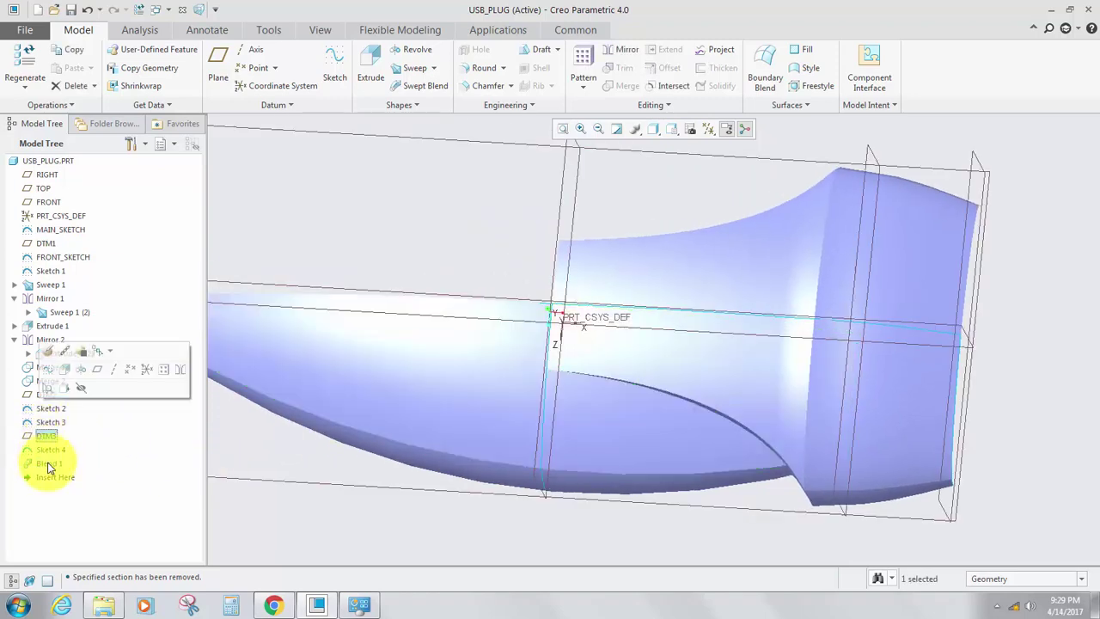
pyautogui.click(627, 55)
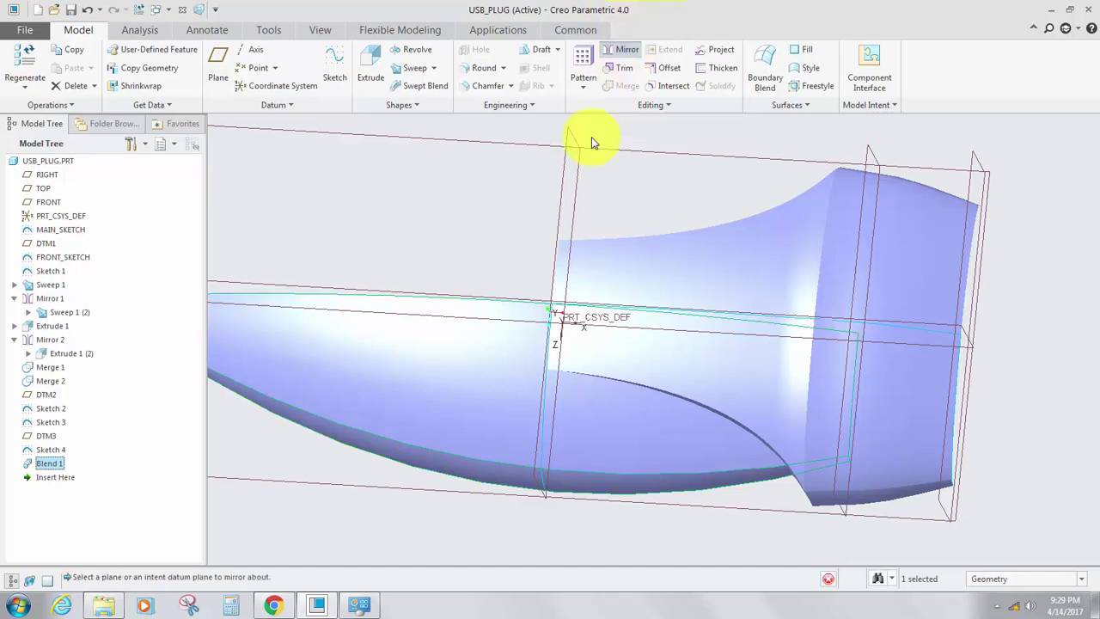
pyautogui.scroll(4, 670, 268)
pyautogui.scroll(-3, 383, 270)
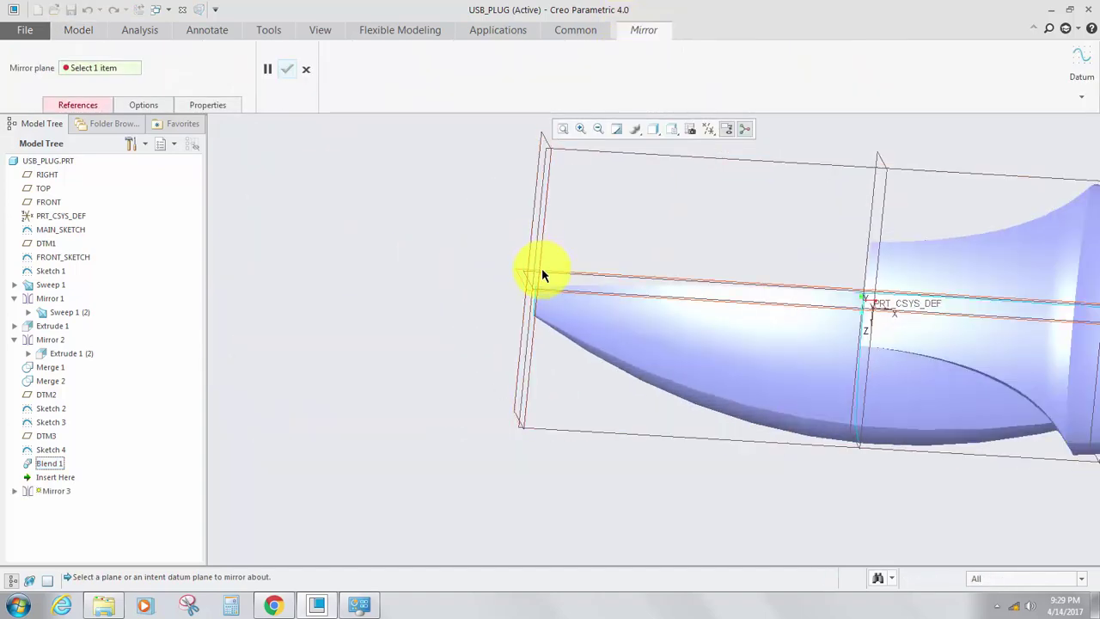
pyautogui.click(542, 270)
pyautogui.keyDown('shift'); pyautogui.moveTo(459, 282); pyautogui.dragTo(244, 335, button='middle'); pyautogui.keyUp('shift')
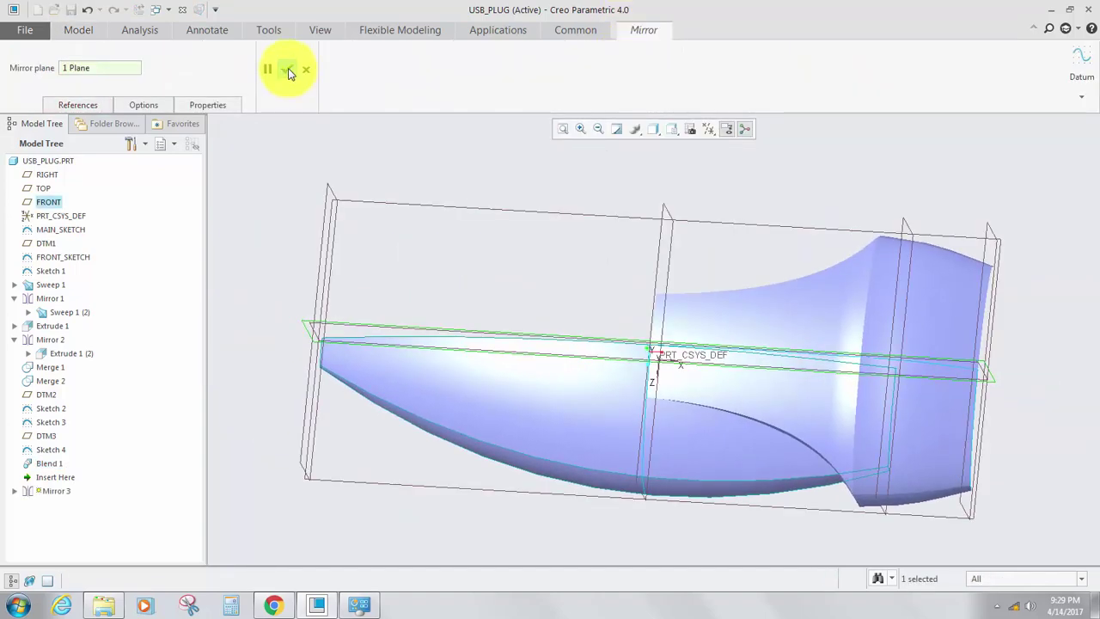
pyautogui.click(289, 70)
# Merge the Blend 1 surface with the adjoining Sweep 1 quilt, keeping the default sides.
pyautogui.moveTo(422, 364); pyautogui.dragTo(624, 330, button='middle')
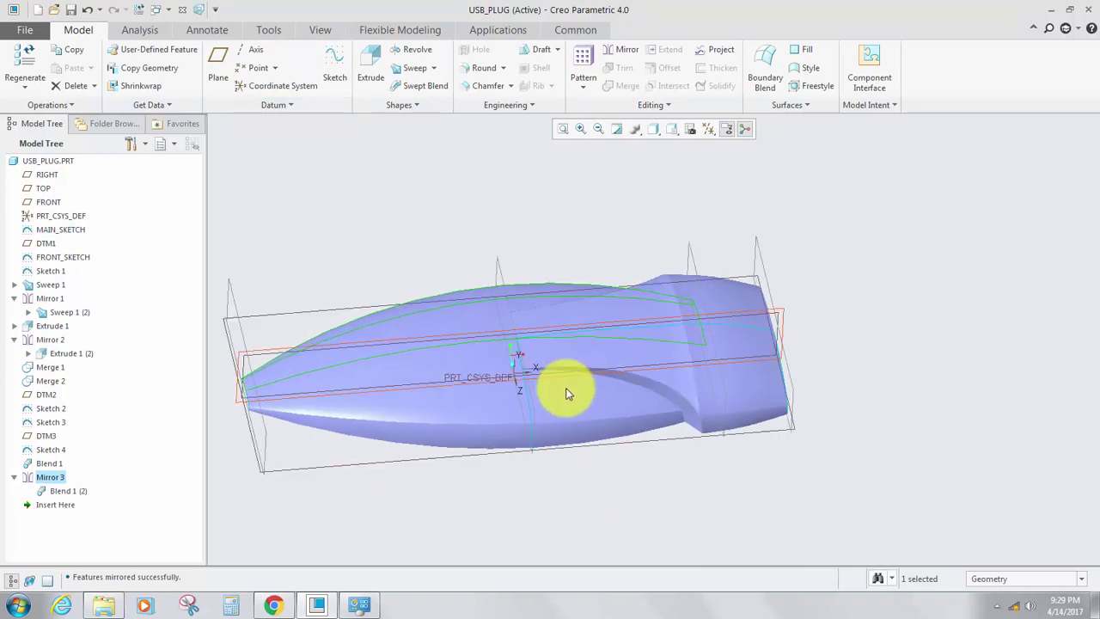
pyautogui.scroll(3, 566, 394)
pyautogui.click(568, 418)
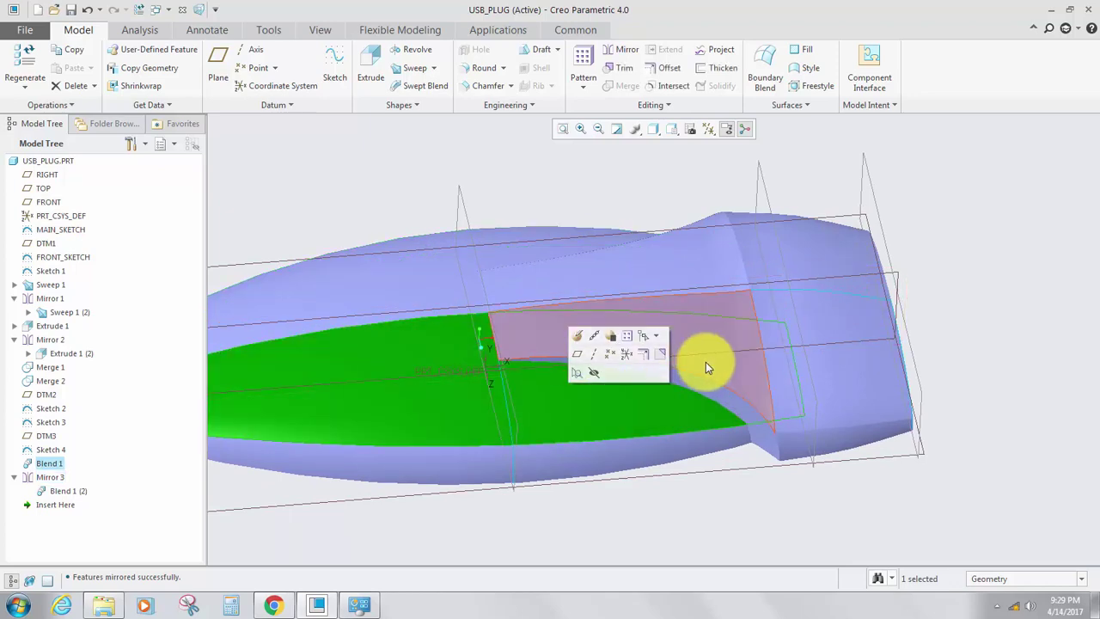
pyautogui.click(537, 457)
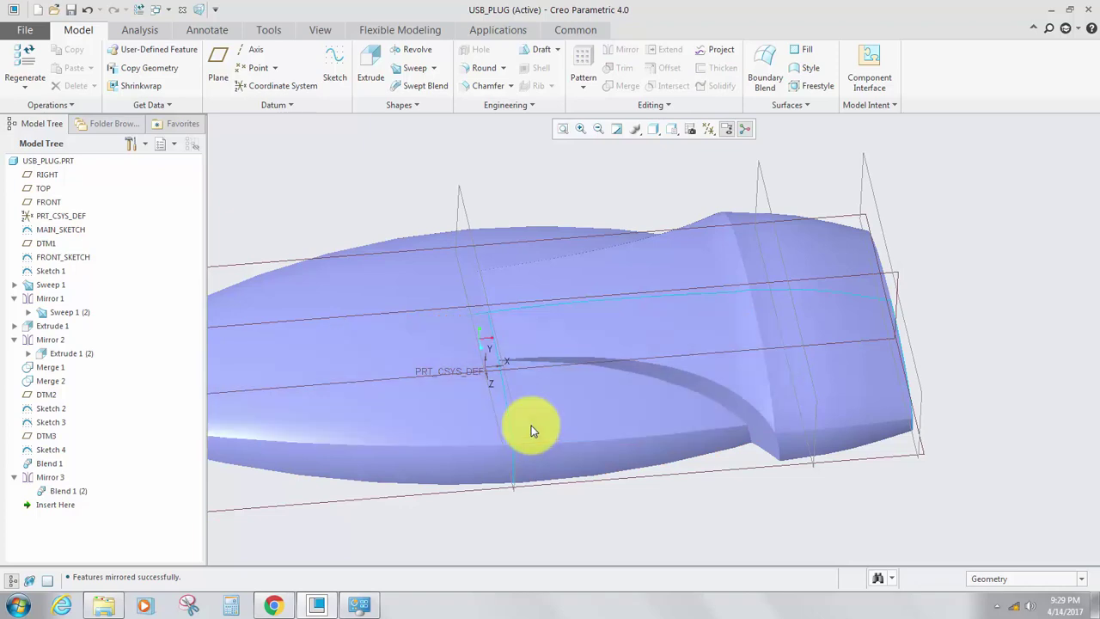
pyautogui.click(525, 378)
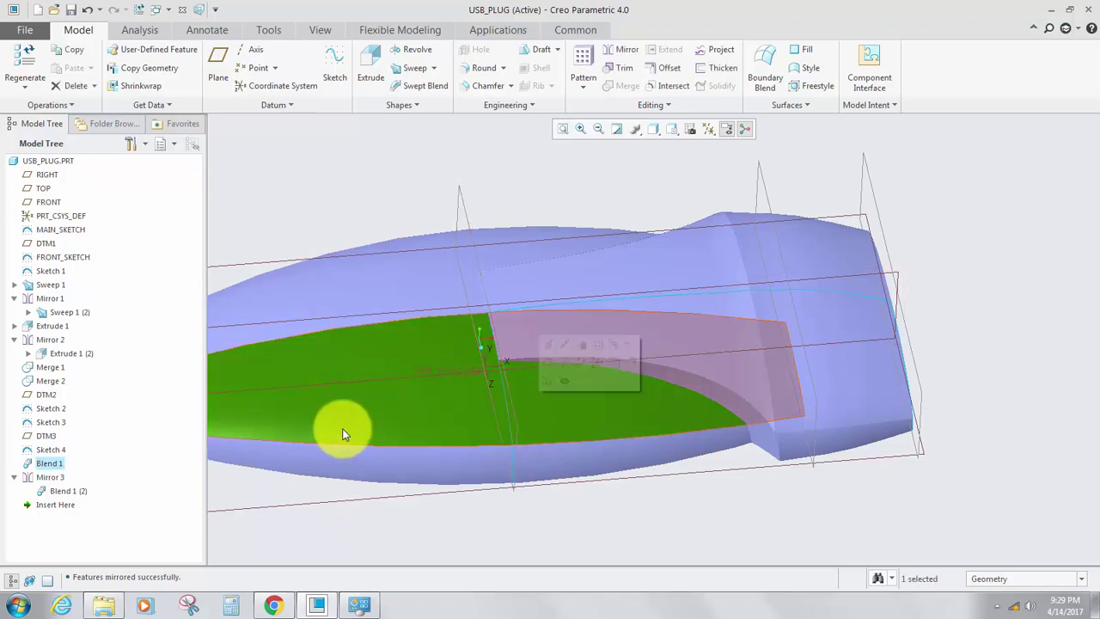
pyautogui.keyDown('ctrl'); pyautogui.click(697, 340); pyautogui.keyUp('ctrl')
pyautogui.scroll(3, 698, 338)
pyautogui.scroll(-2, 698, 338)
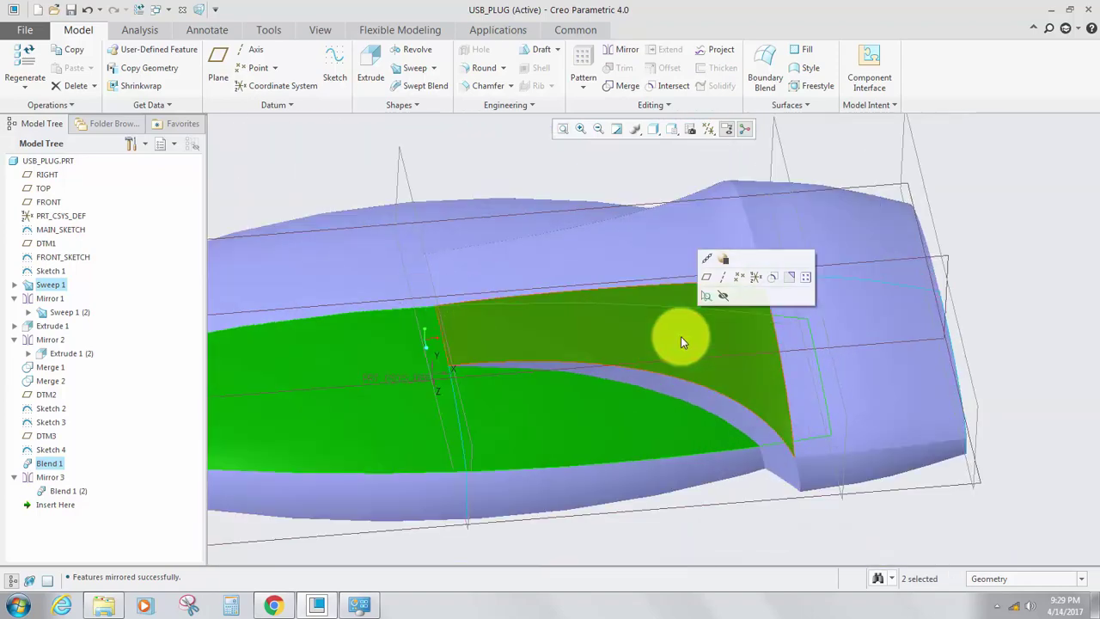
pyautogui.moveTo(681, 341); pyautogui.dragTo(739, 391, button='middle')
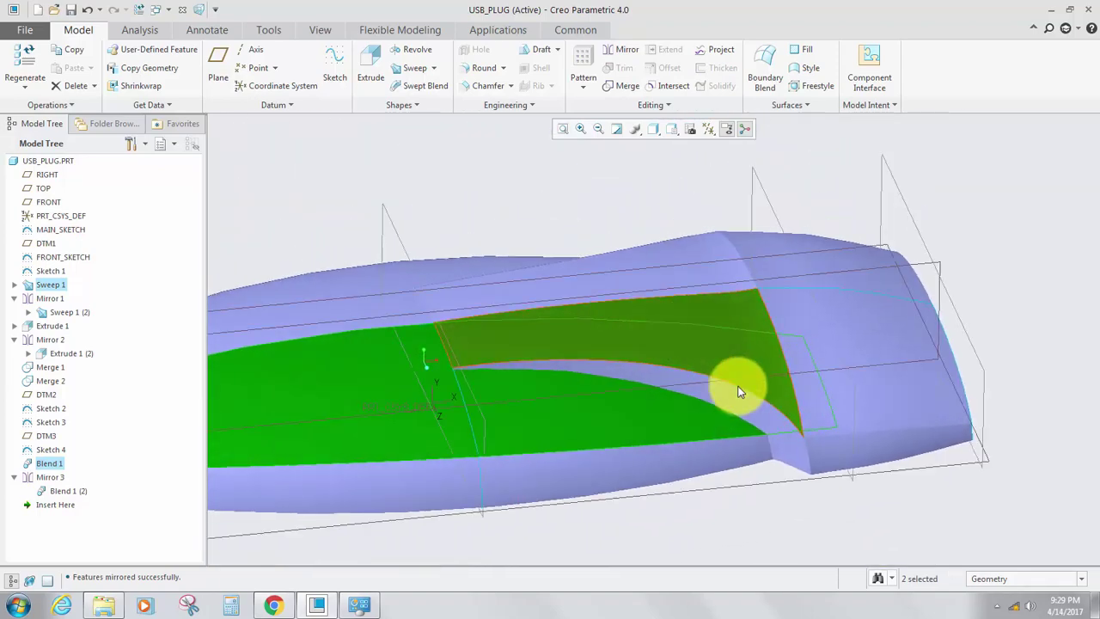
pyautogui.scroll(5, 687, 343)
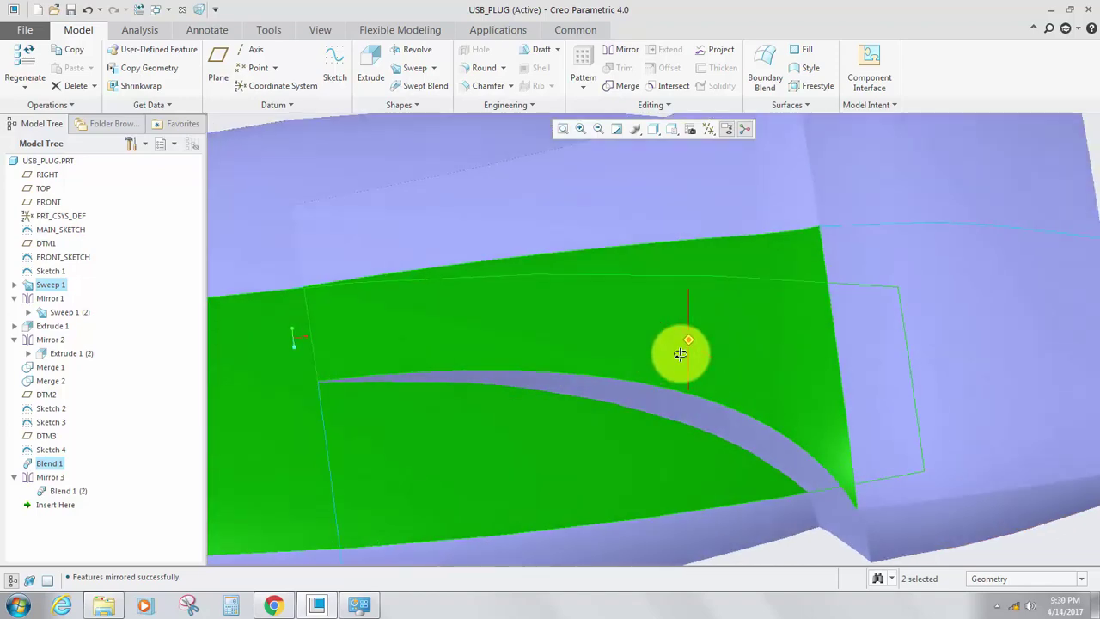
pyautogui.scroll(-5, 680, 354)
pyautogui.moveTo(720, 363); pyautogui.dragTo(719, 336, button='middle')
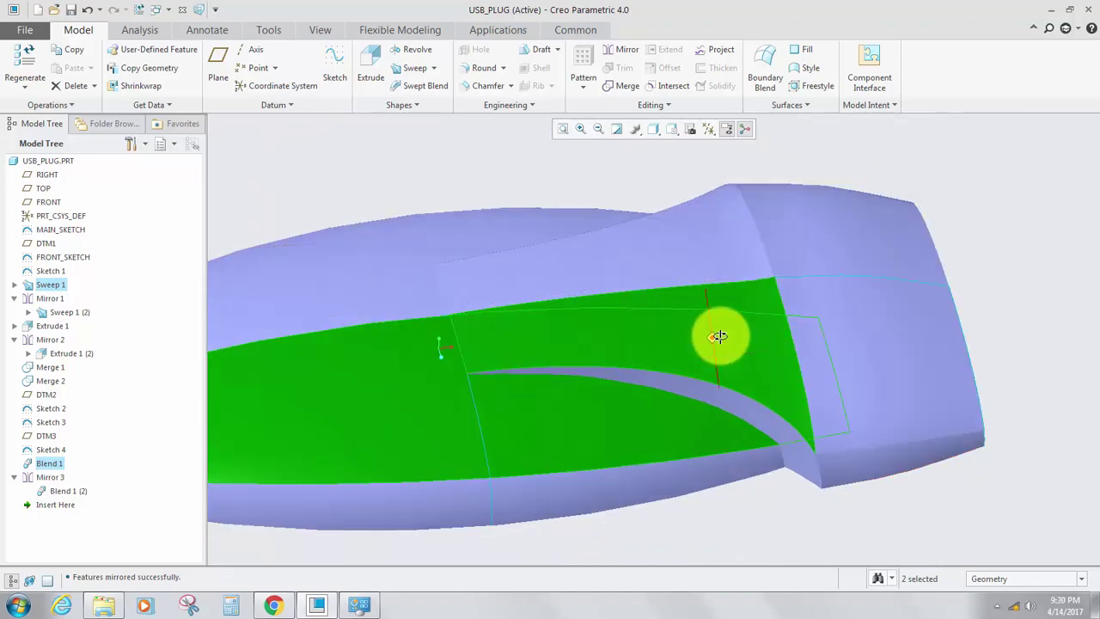
pyautogui.click(624, 87)
pyautogui.moveTo(627, 387); pyautogui.dragTo(710, 342, button='middle')
pyautogui.scroll(-3, 768, 473)
pyautogui.moveTo(791, 447)
pyautogui.mouseDown(button='middle')
pyautogui.moveTo(869, 401)
pyautogui.moveTo(775, 451)
pyautogui.mouseUp(button='middle')
pyautogui.scroll(6, 784, 449)
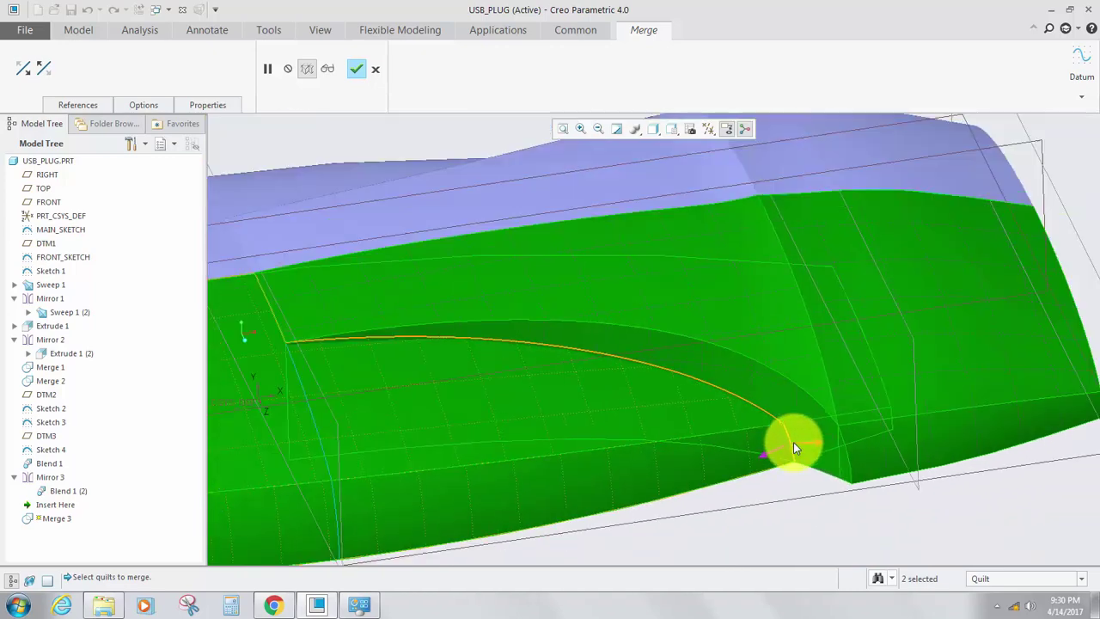
pyautogui.click(357, 69)
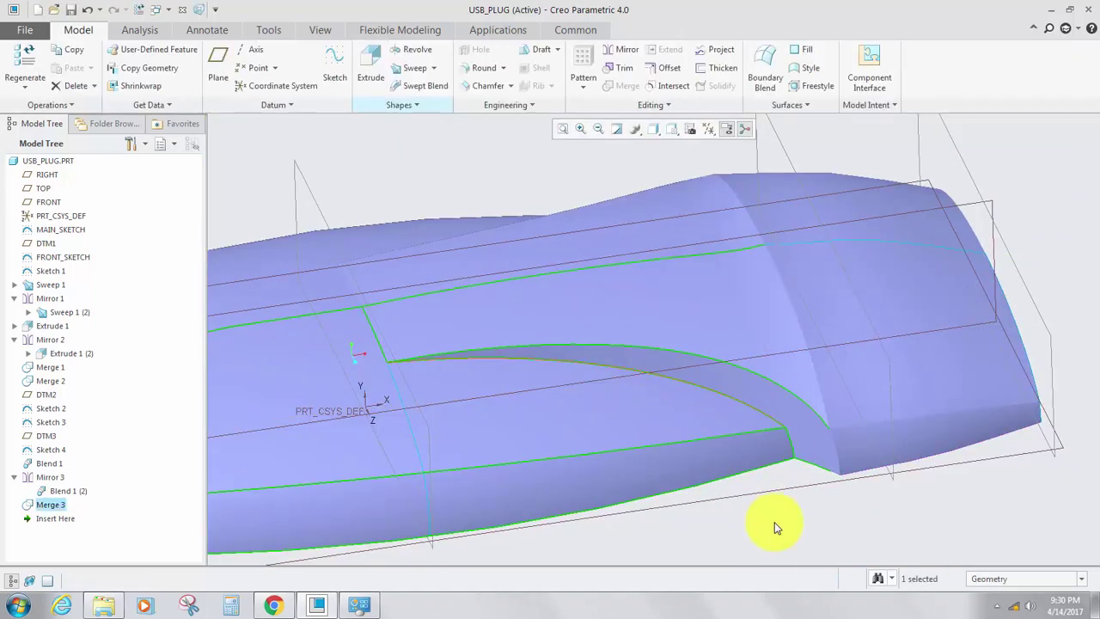
# Merge the mirrored blend surface with the mirrored sweep quilt on the opposite half, keeping the default sides.
pyautogui.click(747, 494)
pyautogui.scroll(2, 768, 461)
pyautogui.scroll(-2, 768, 459)
pyautogui.moveTo(764, 396); pyautogui.dragTo(525, 337, button='middle')
pyautogui.click(482, 291)
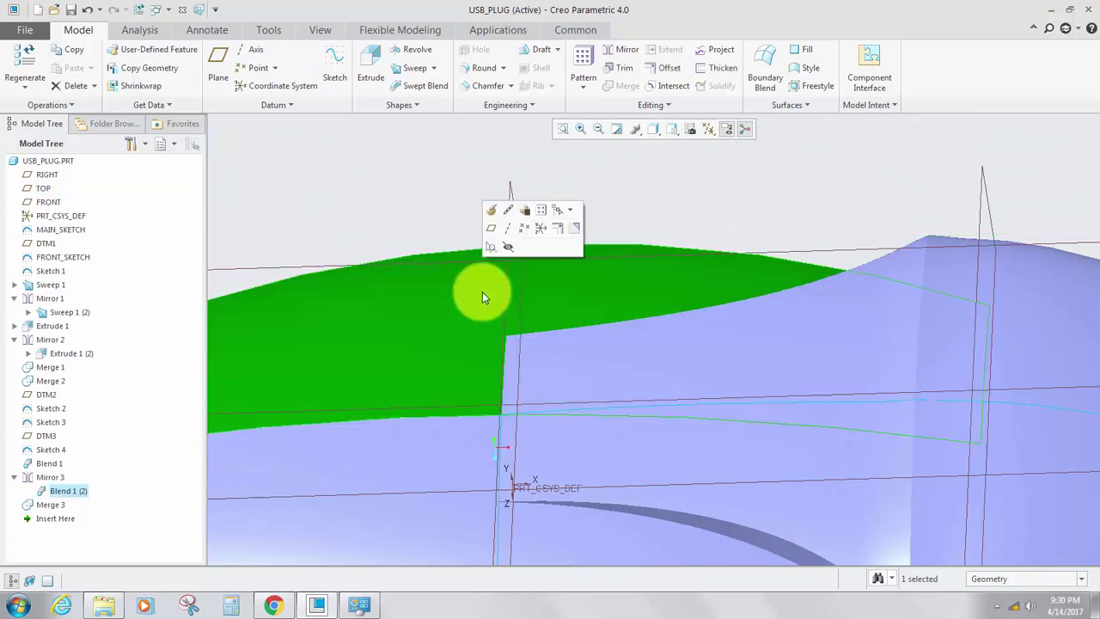
pyautogui.keyDown('ctrl'); pyautogui.click(844, 356); pyautogui.keyUp('ctrl')
pyautogui.moveTo(756, 336); pyautogui.dragTo(554, 100, button='middle')
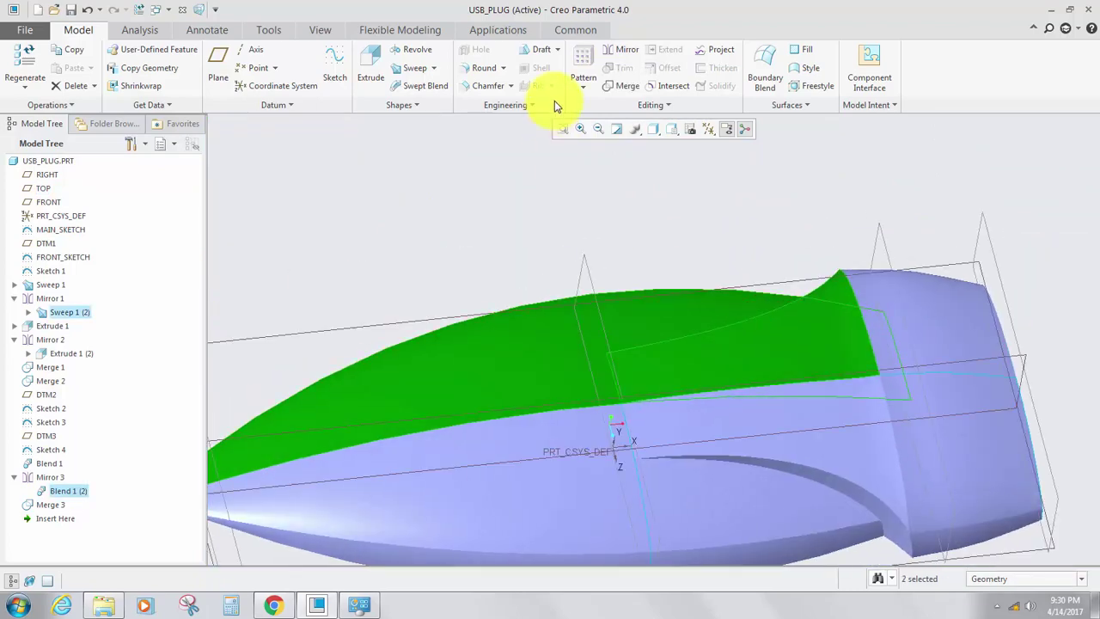
pyautogui.click(615, 89)
pyautogui.scroll(3, 755, 287)
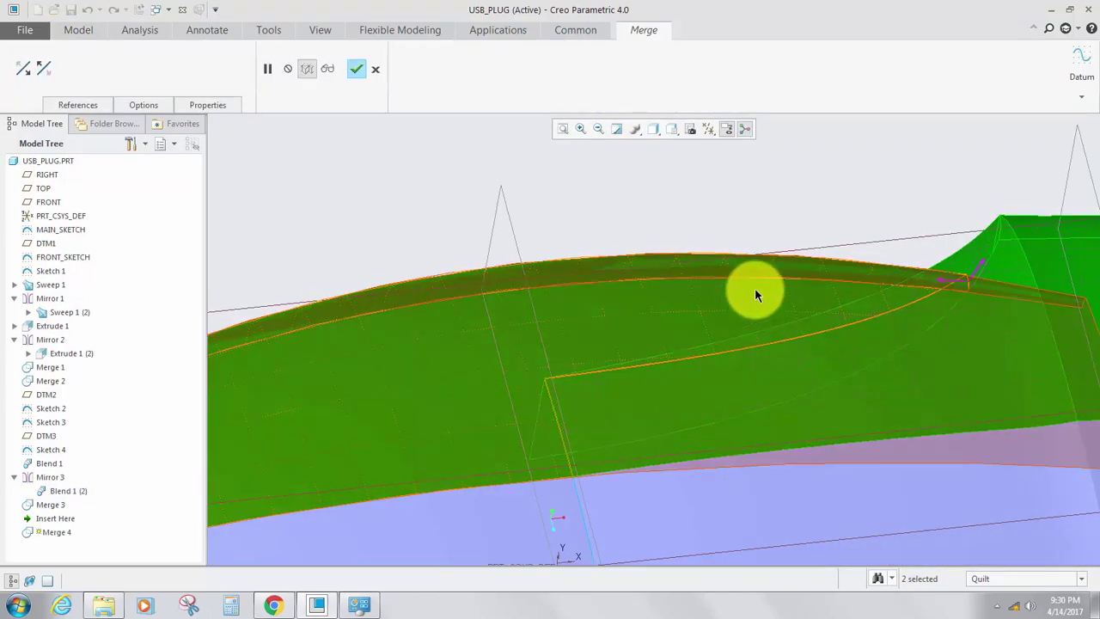
pyautogui.moveTo(754, 287); pyautogui.dragTo(604, 280, button='middle')
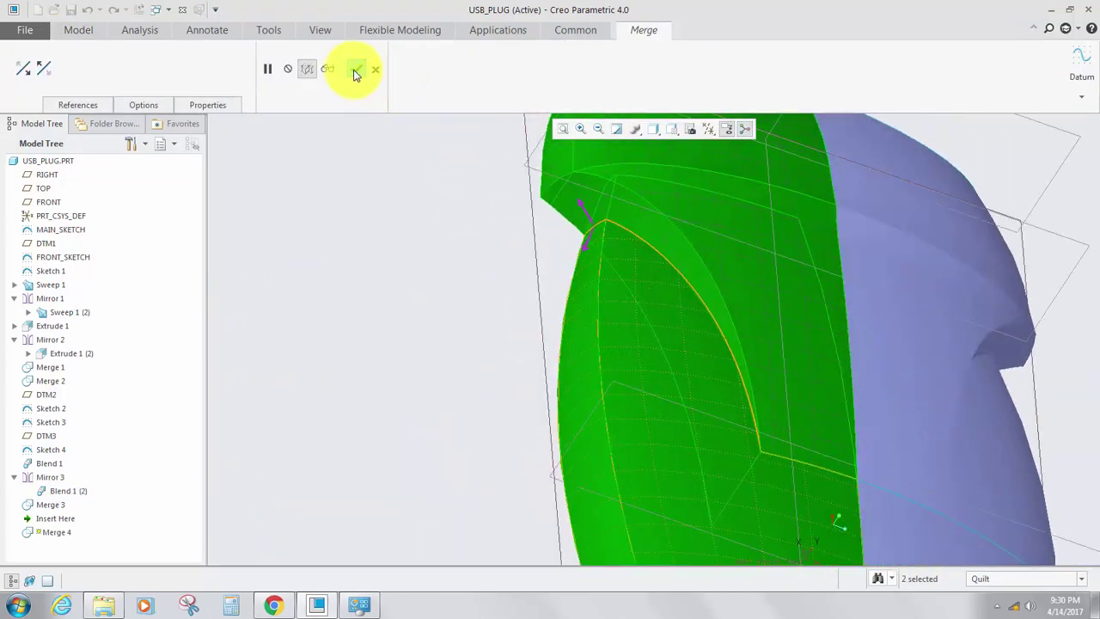
pyautogui.click(355, 72)
# Merge the two half-body quilts, Sweep 1 and its mirrored copy, along the centre plane into one quilt.
pyautogui.hotkey('ctrl', 'd')
pyautogui.moveTo(376, 297); pyautogui.dragTo(601, 297, button='middle')
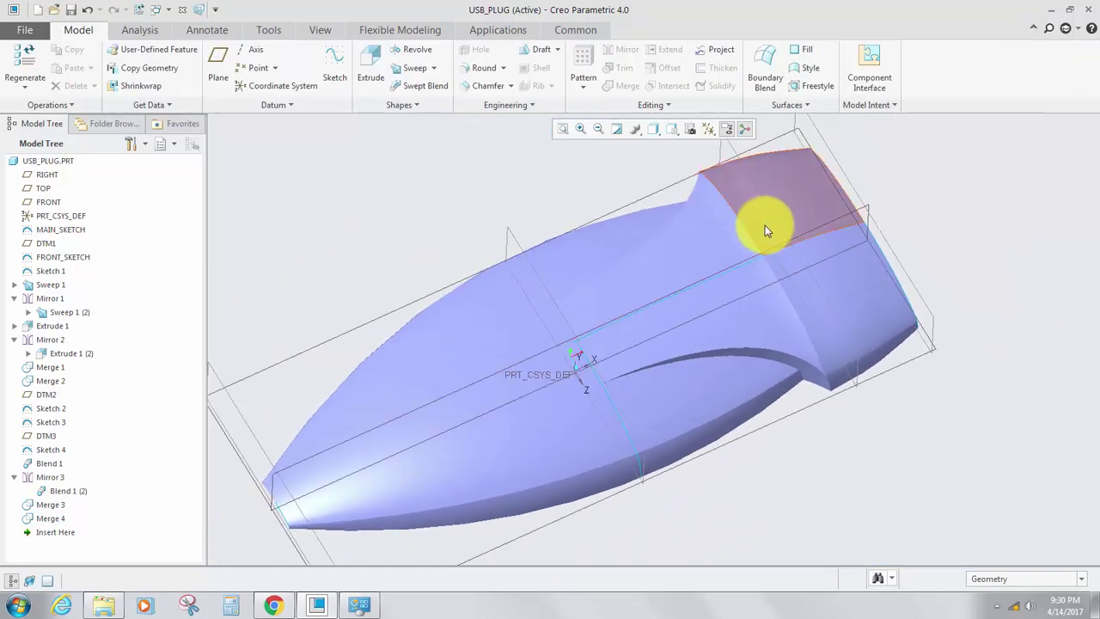
pyautogui.click(662, 261)
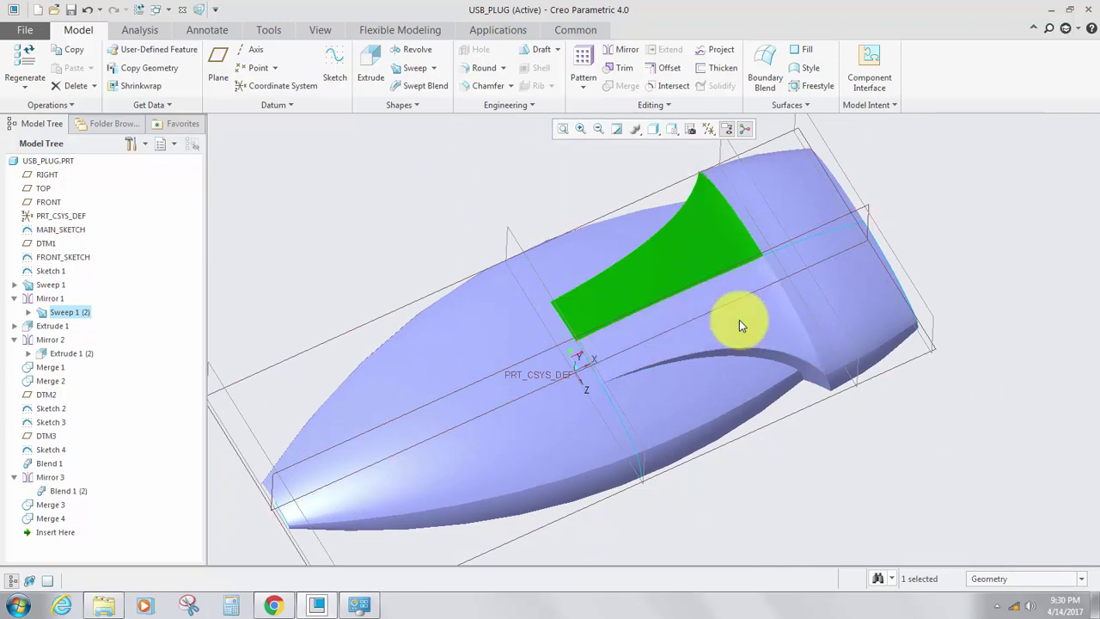
pyautogui.keyDown('ctrl'); pyautogui.click(739, 324); pyautogui.keyUp('ctrl')
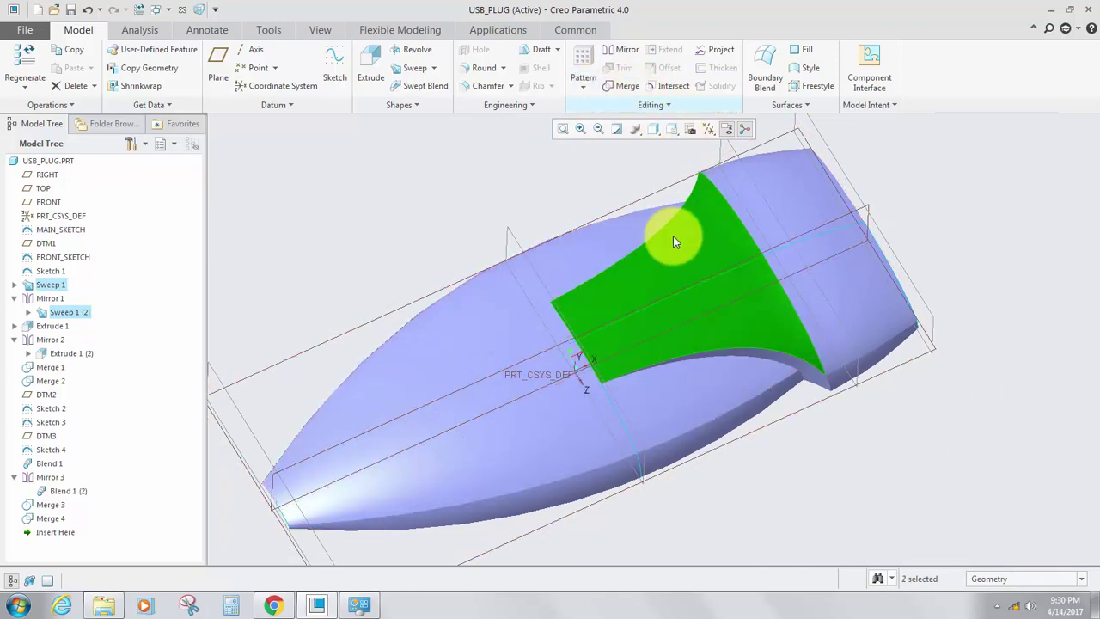
pyautogui.click(625, 89)
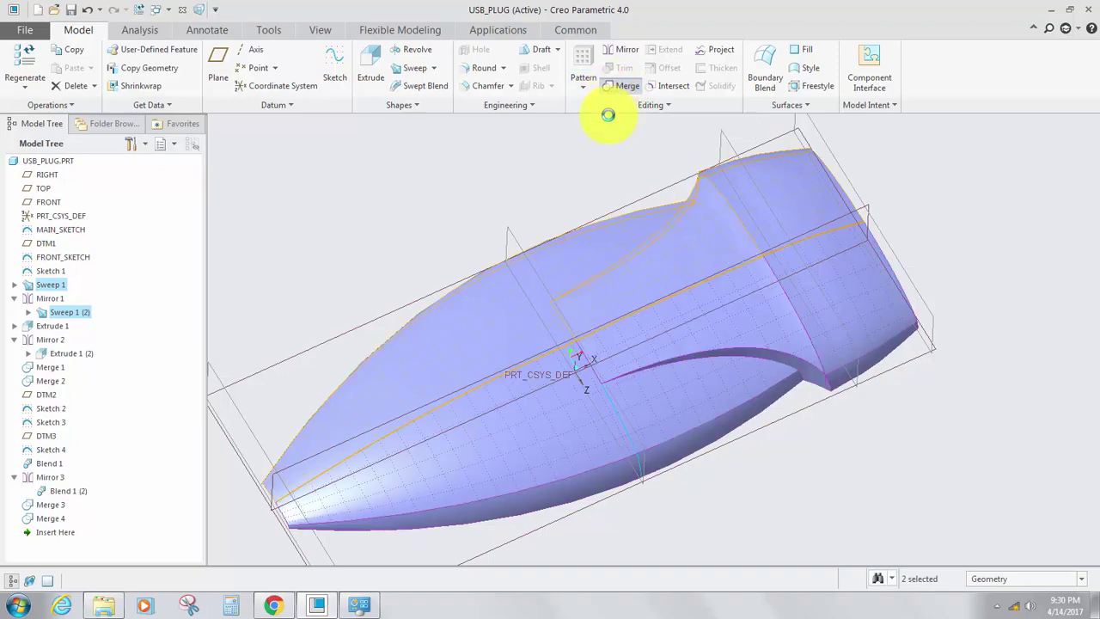
pyautogui.scroll(3, 562, 302)
pyautogui.scroll(-4, 599, 285)
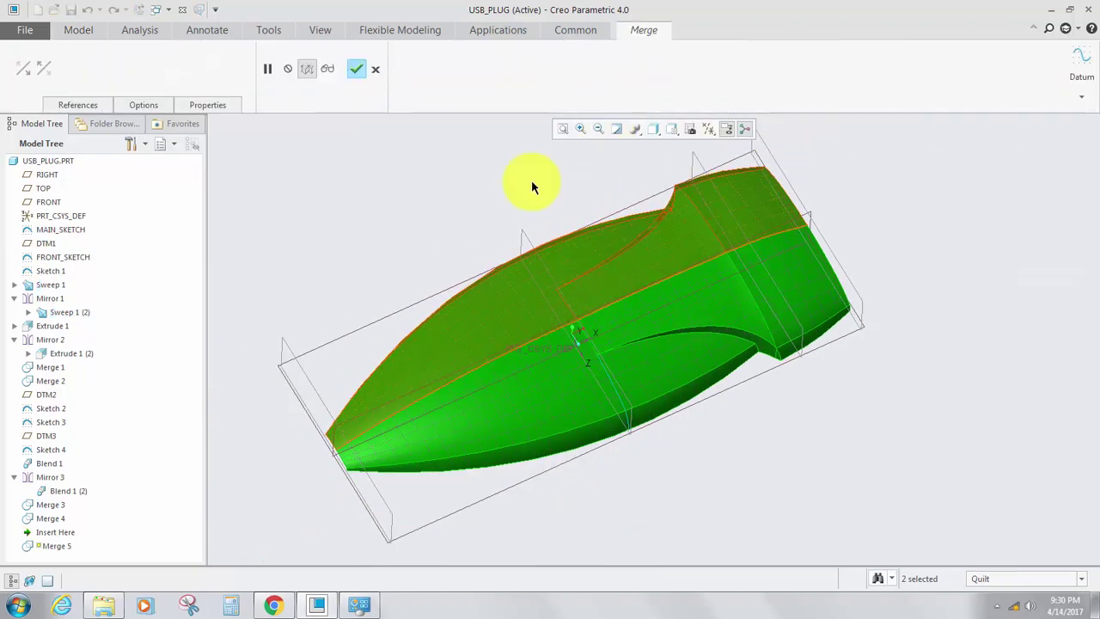
pyautogui.click(358, 73)
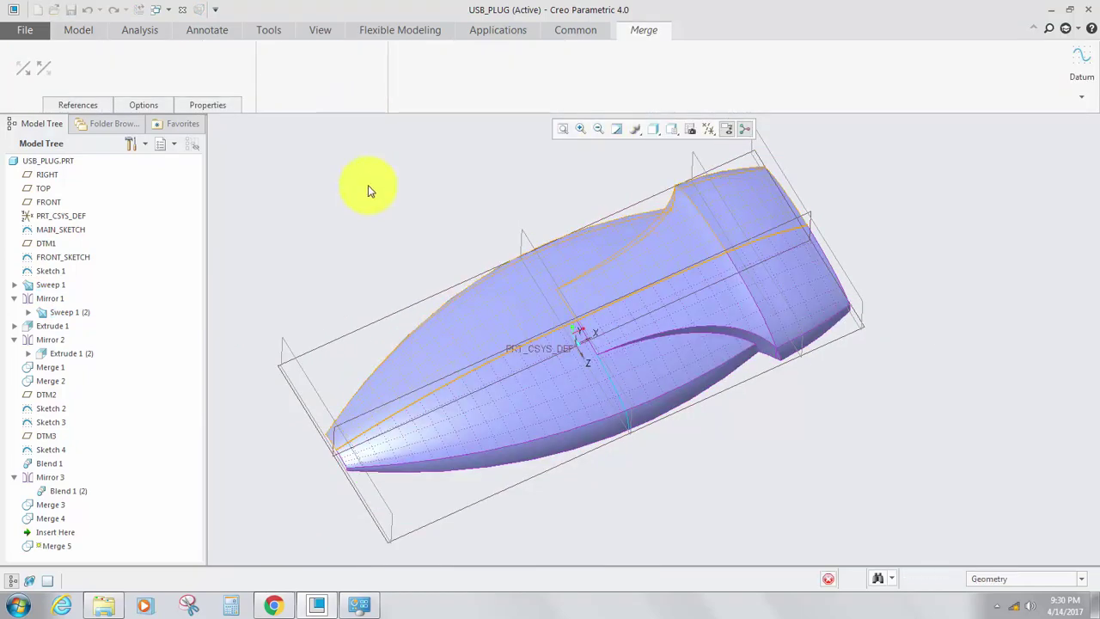
# Examine the merged plug quilt's shape and seams from several angles.
pyautogui.scroll(-3, 519, 286)
pyautogui.scroll(2, 523, 282)
pyautogui.scroll(2, 537, 270)
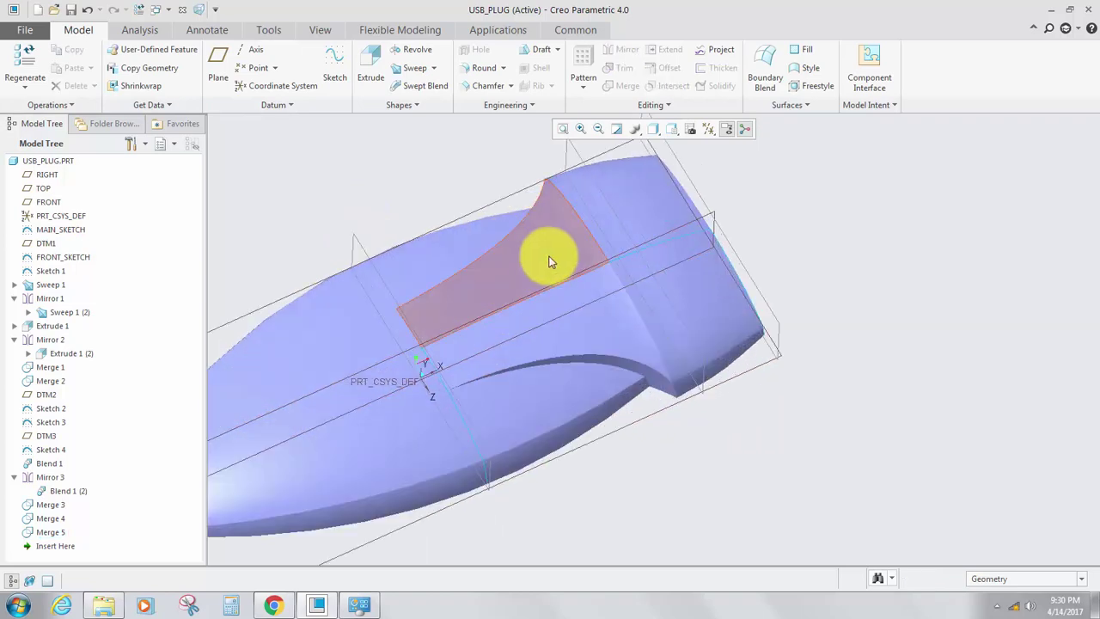
pyautogui.moveTo(550, 261); pyautogui.dragTo(595, 204, button='middle')
pyautogui.moveTo(584, 195)
pyautogui.mouseDown(button='middle')
pyautogui.moveTo(550, 180)
pyautogui.moveTo(535, 221)
pyautogui.moveTo(536, 307)
pyautogui.moveTo(599, 340)
pyautogui.mouseUp(button='middle')
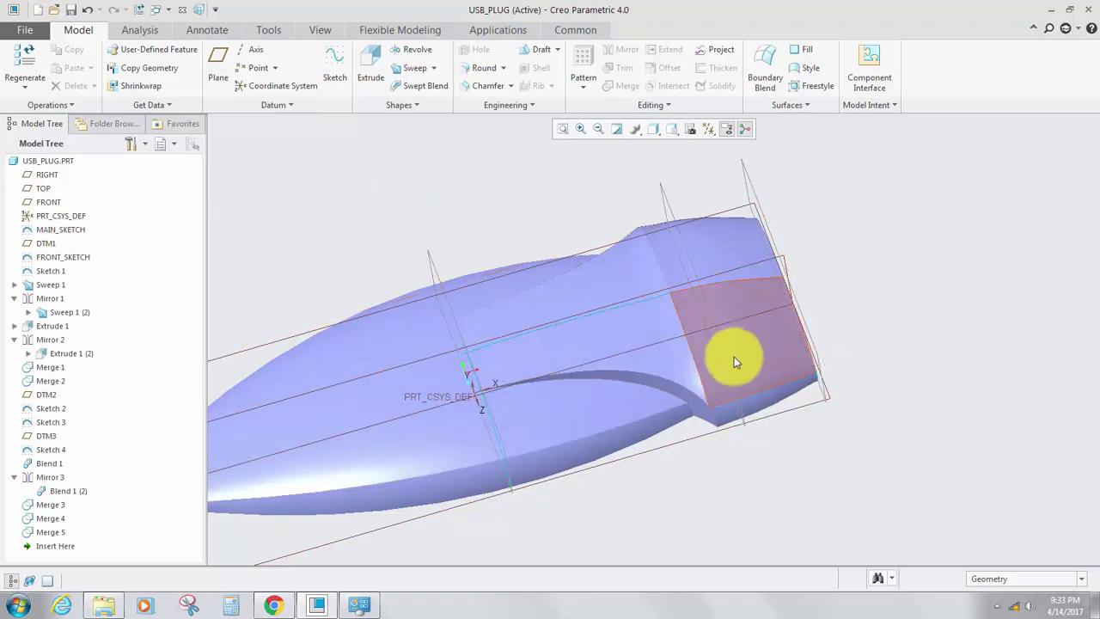
pyautogui.scroll(4, 802, 410)
pyautogui.scroll(-3, 802, 410)
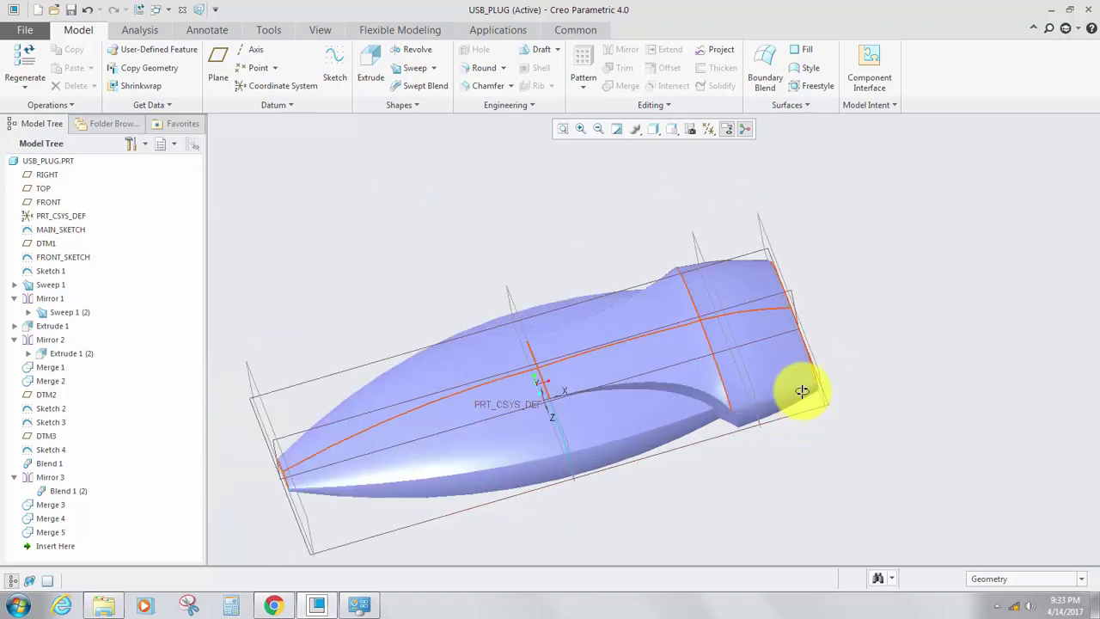
pyautogui.moveTo(800, 398); pyautogui.dragTo(796, 391, button='middle')
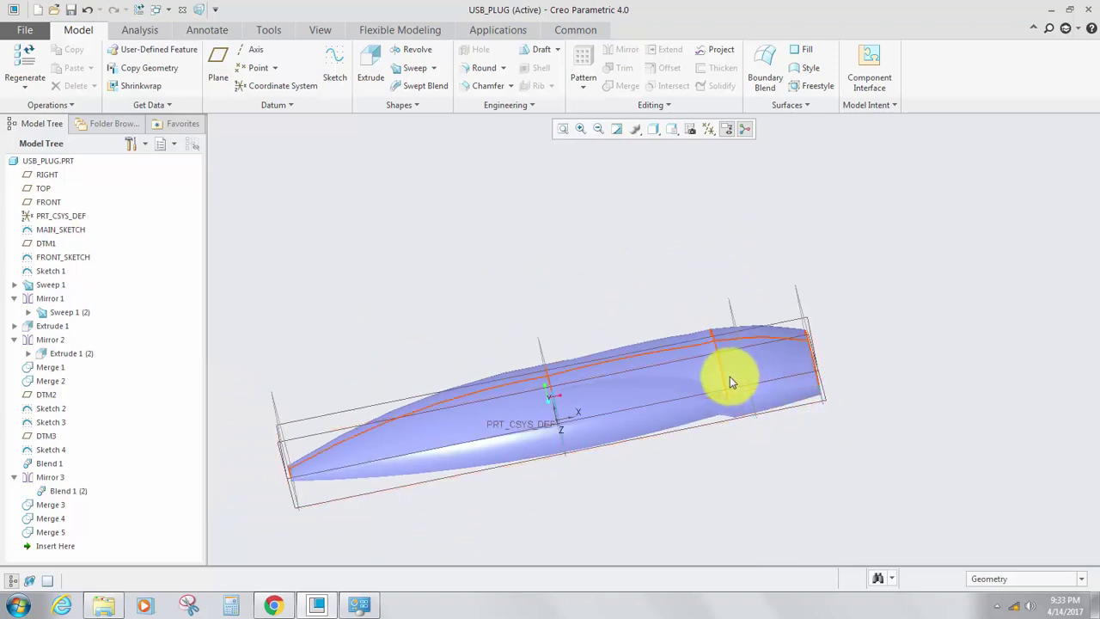
pyautogui.moveTo(730, 376); pyautogui.dragTo(716, 422, button='middle')
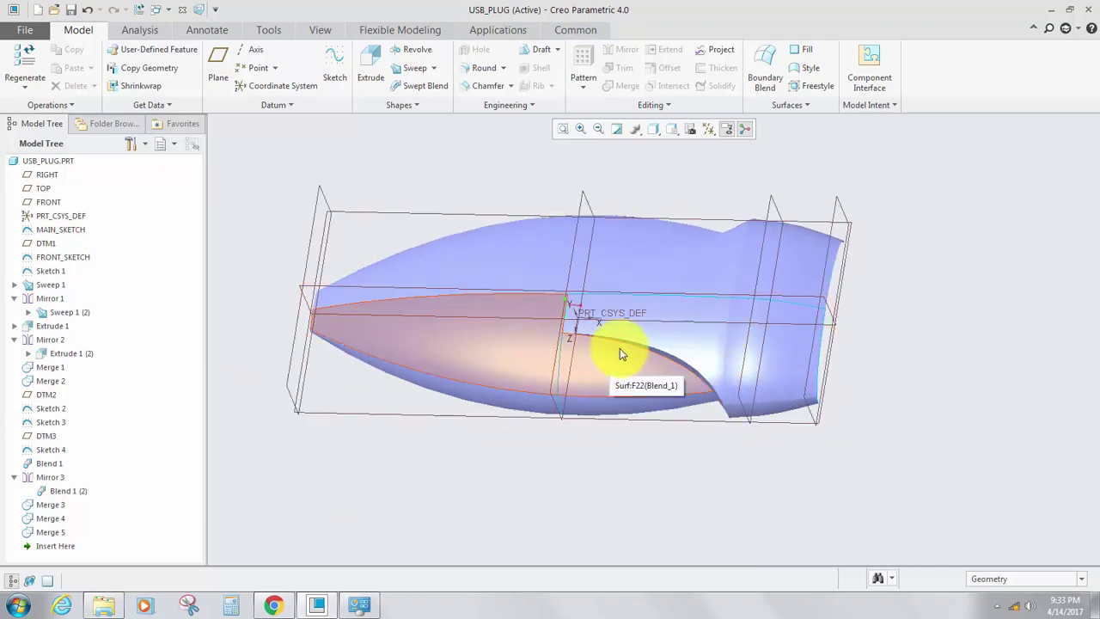
# Mirror the Sweep 1 surface about the TOP plane to start the opposite face of the plug.
pyautogui.moveTo(620, 348); pyautogui.dragTo(877, 368, button='middle')
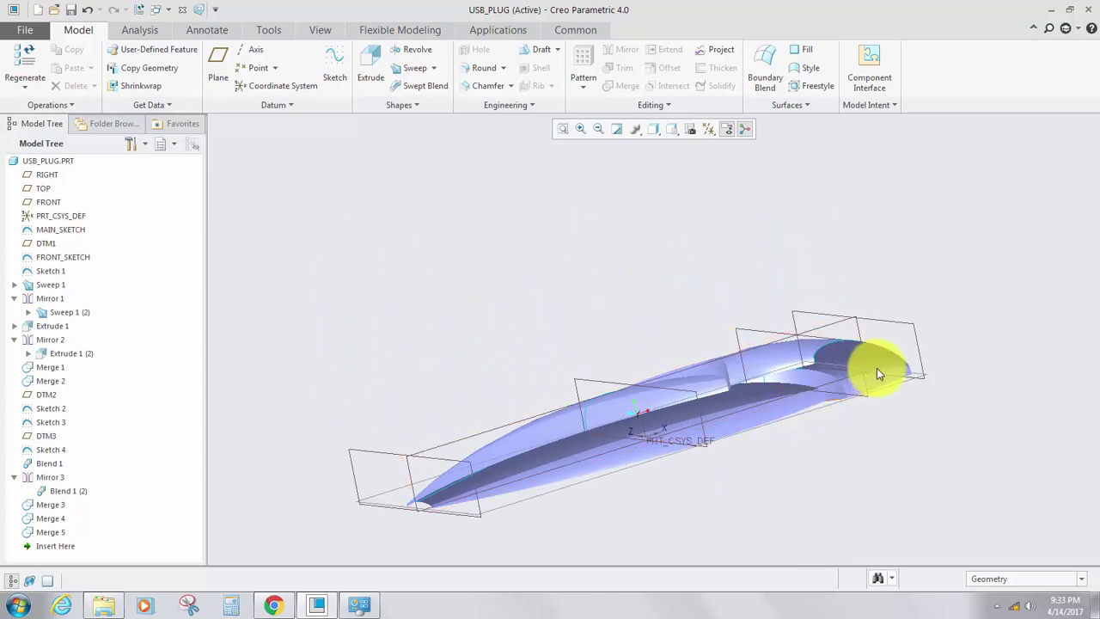
pyautogui.moveTo(701, 346); pyautogui.dragTo(466, 303, button='middle')
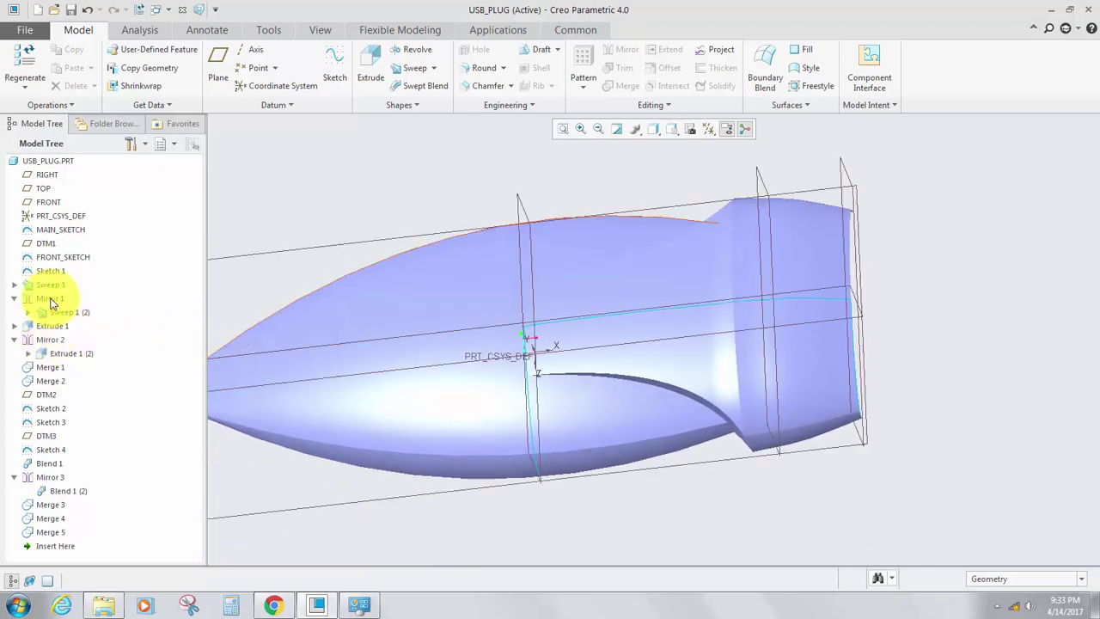
pyautogui.click(625, 53)
pyautogui.moveTo(761, 238); pyautogui.dragTo(911, 426, button='middle')
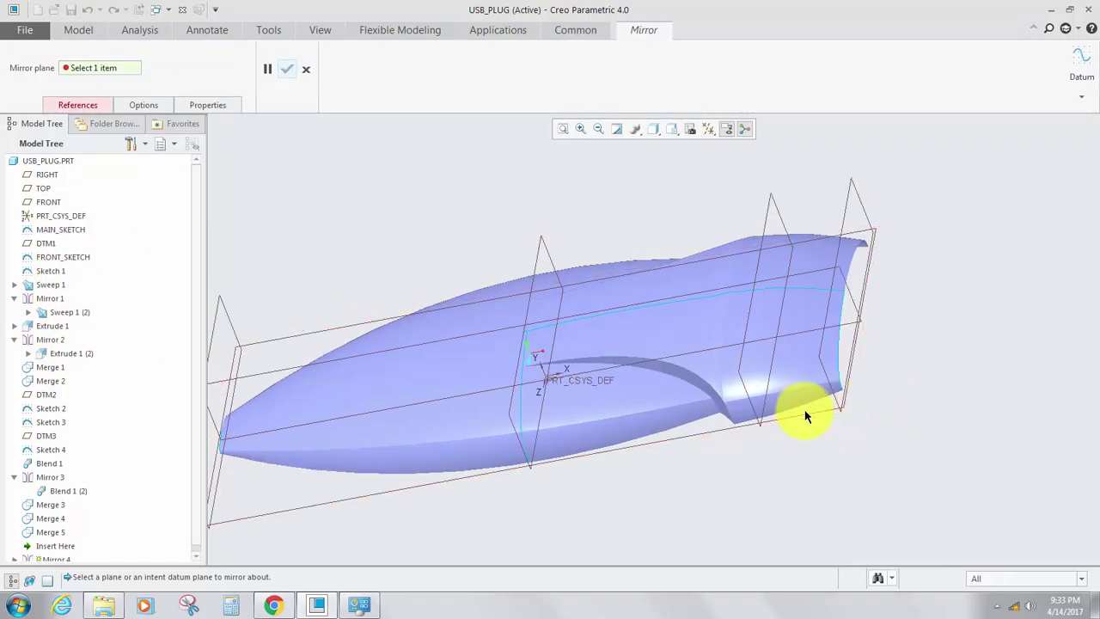
pyautogui.click(286, 71)
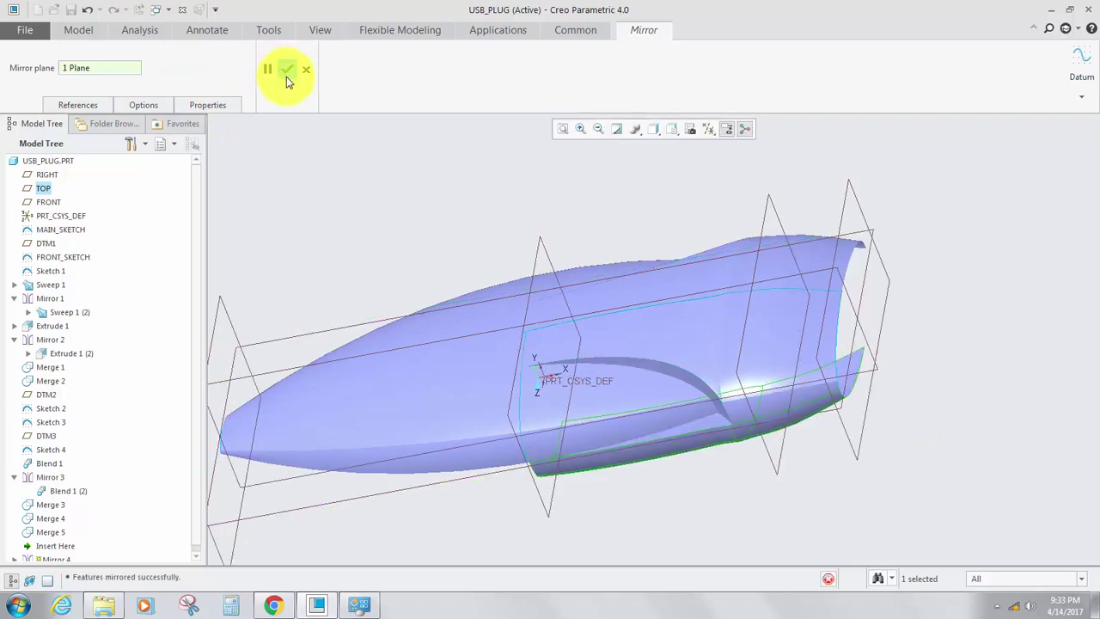
# Mirror the Extrude 1 surface about the TOP plane.
pyautogui.click(47, 327)
pyautogui.keyDown('shift'); pyautogui.moveTo(425, 312); pyautogui.dragTo(498, 294, button='middle'); pyautogui.keyUp('shift')
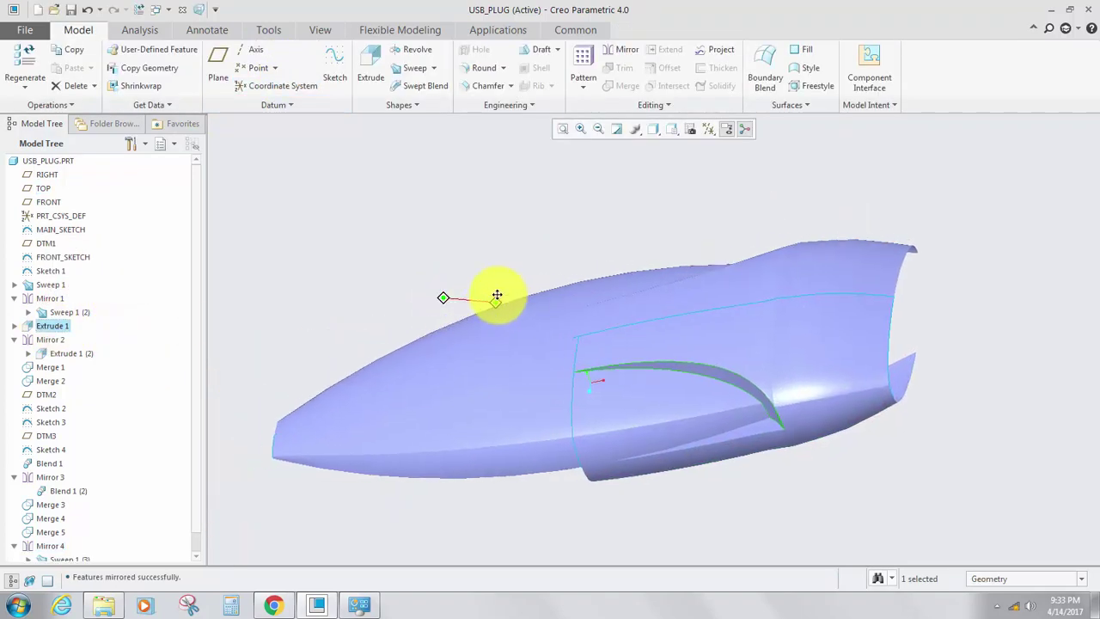
pyautogui.click(618, 49)
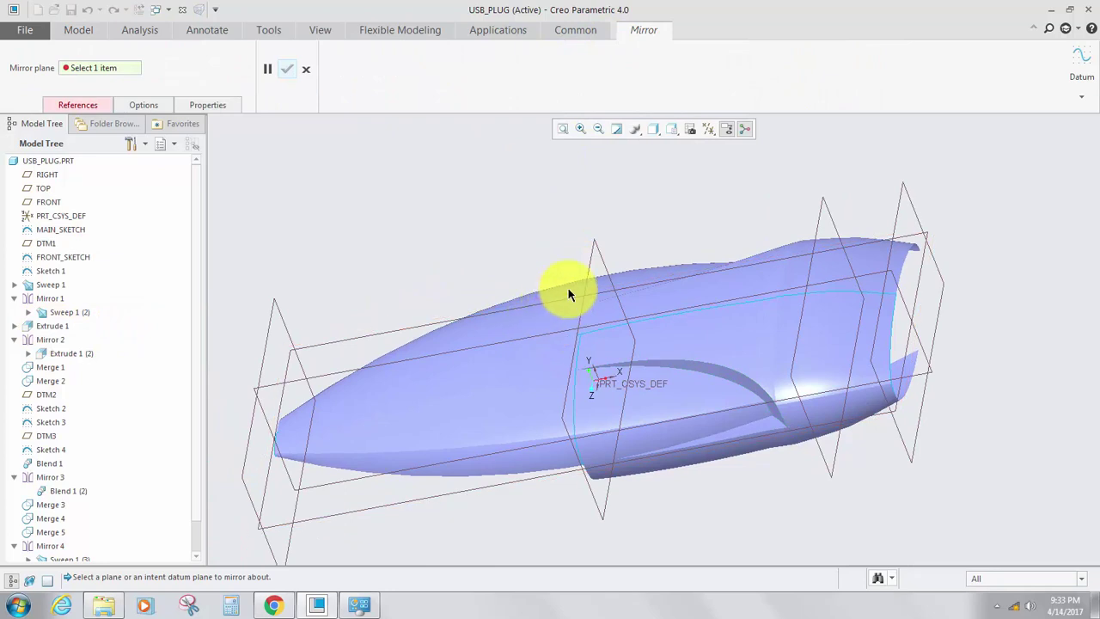
pyautogui.click(924, 273)
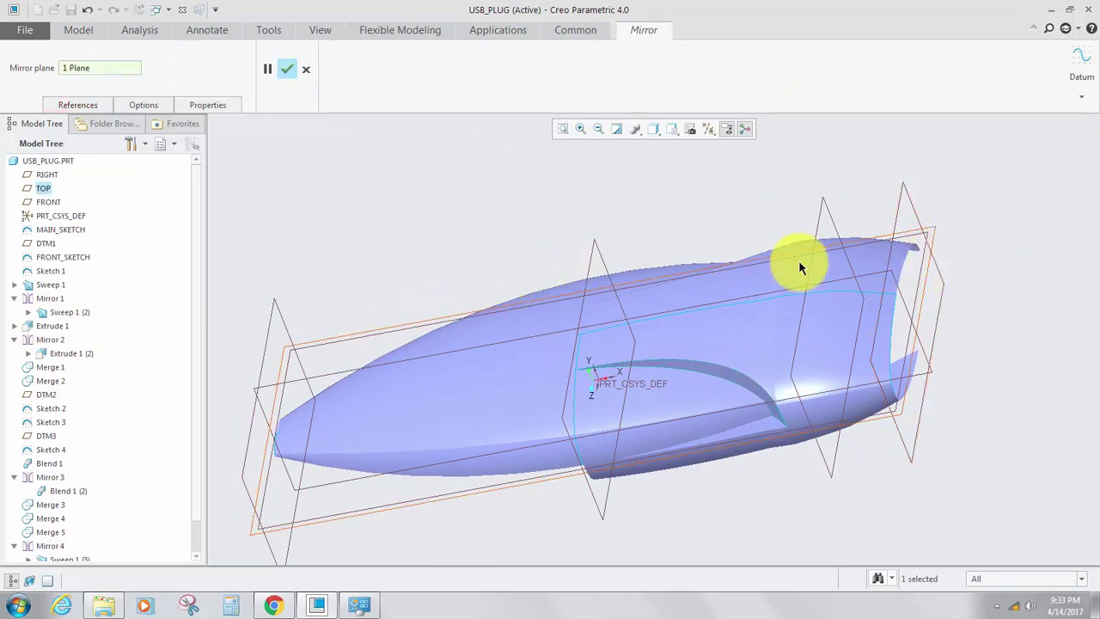
pyautogui.click(288, 71)
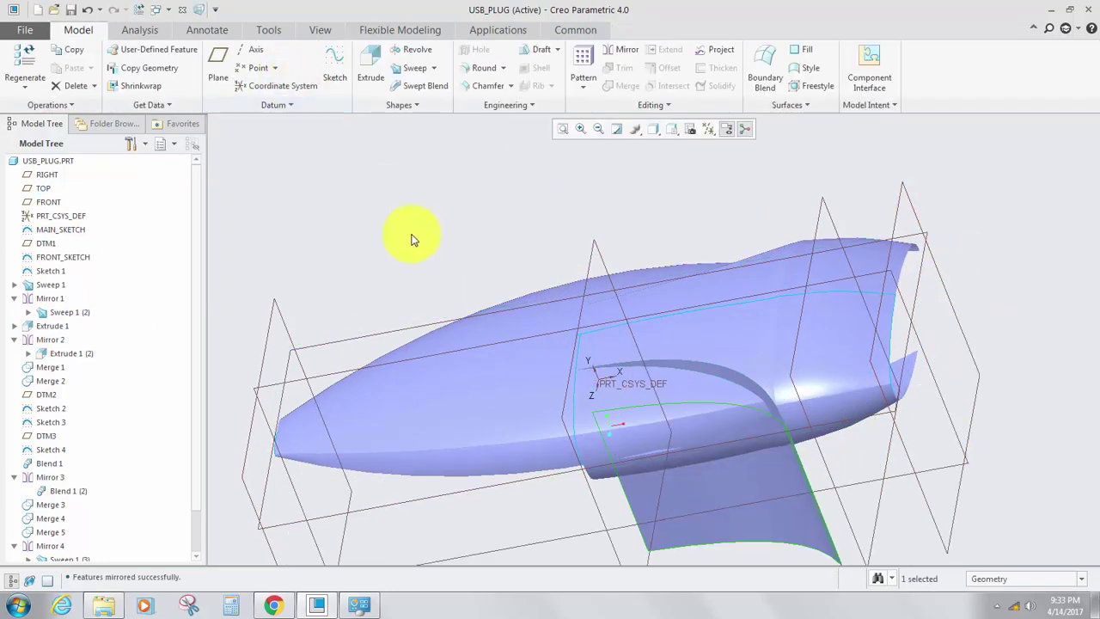
# Mirror the new Sweep 1 (3) surface about the FRONT plane to complete the swept shell on the opposite face.
pyautogui.moveTo(493, 325); pyautogui.dragTo(616, 422, button='middle')
pyautogui.scroll(-3, 620, 415)
pyautogui.scroll(3, 632, 390)
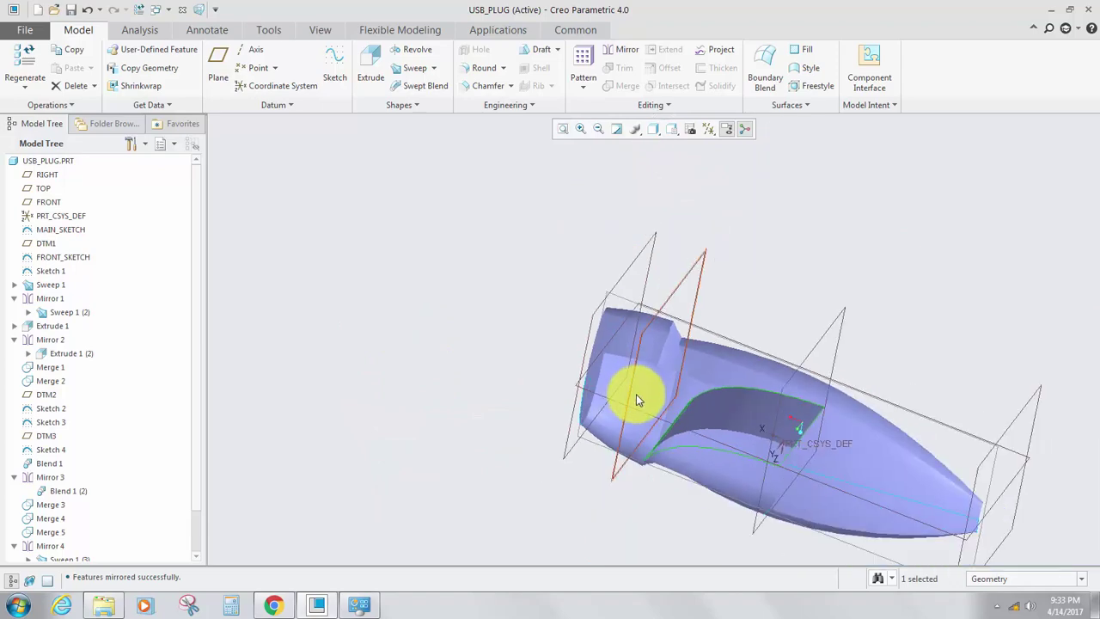
pyautogui.scroll(-2, 638, 392)
pyautogui.moveTo(662, 372); pyautogui.dragTo(729, 386, button='middle')
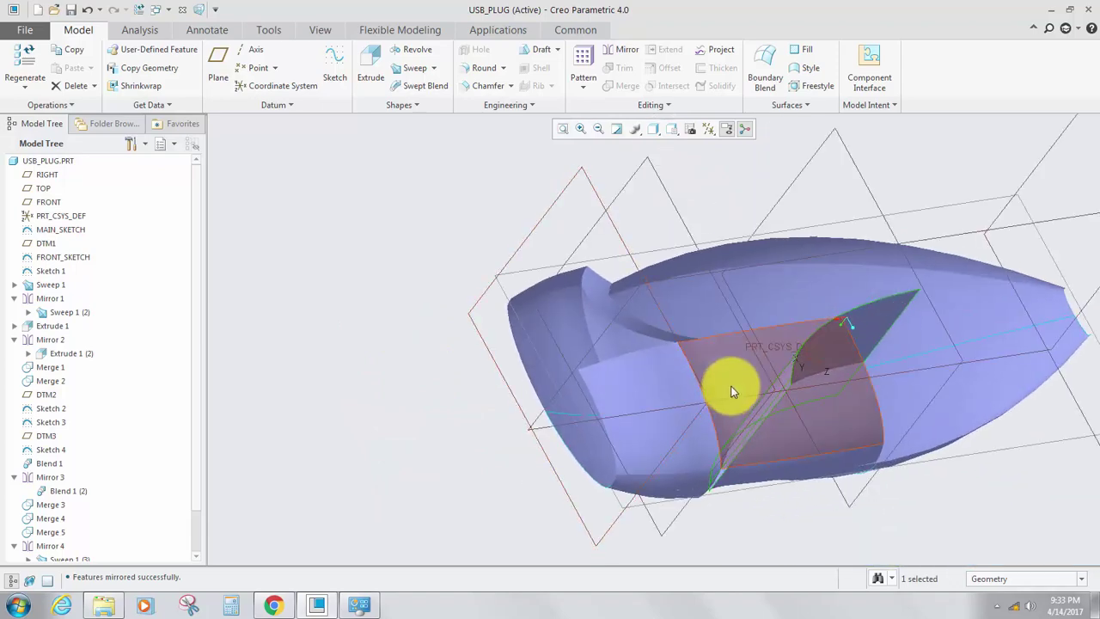
pyautogui.click(730, 388)
pyautogui.click(622, 55)
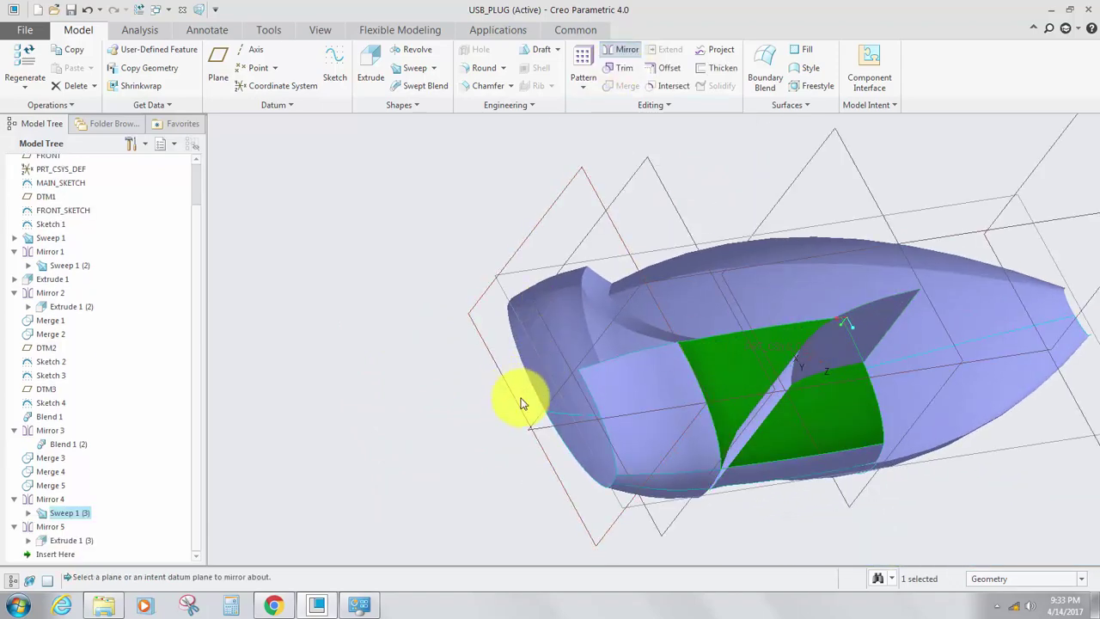
pyautogui.click(565, 389)
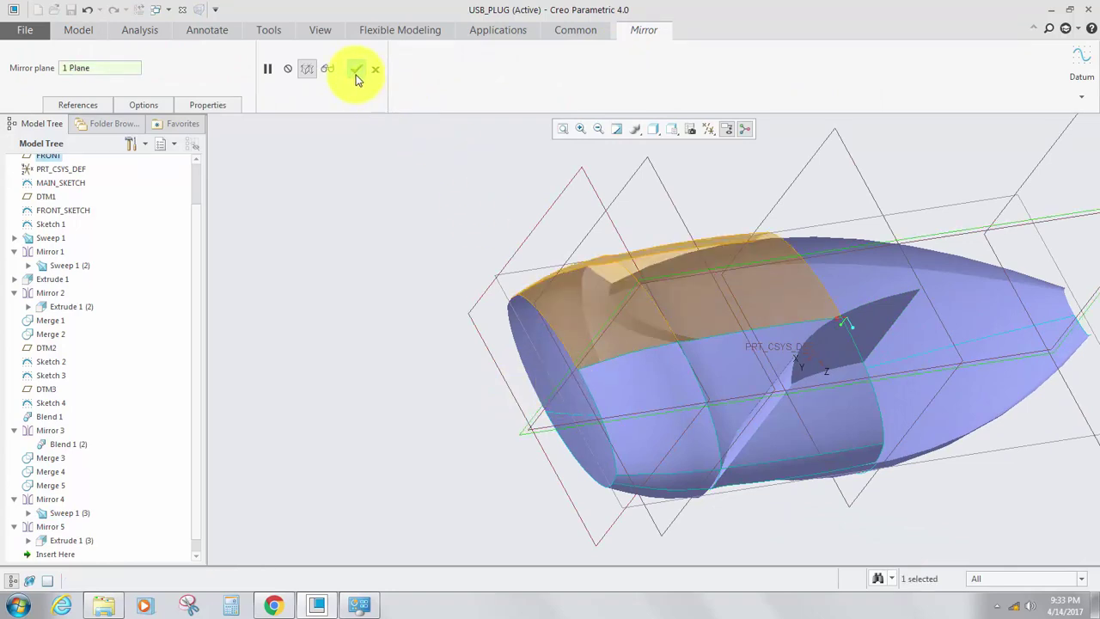
pyautogui.click(357, 72)
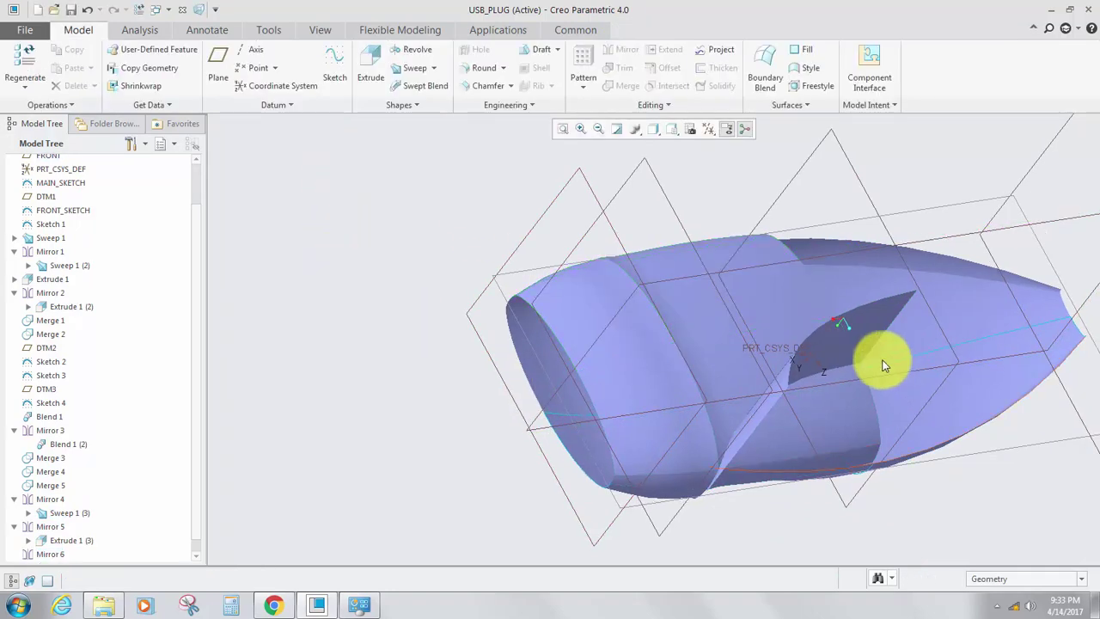
# Mirror the curved Extrude 1 (3) surface about the FRONT plane.
pyautogui.click(862, 325)
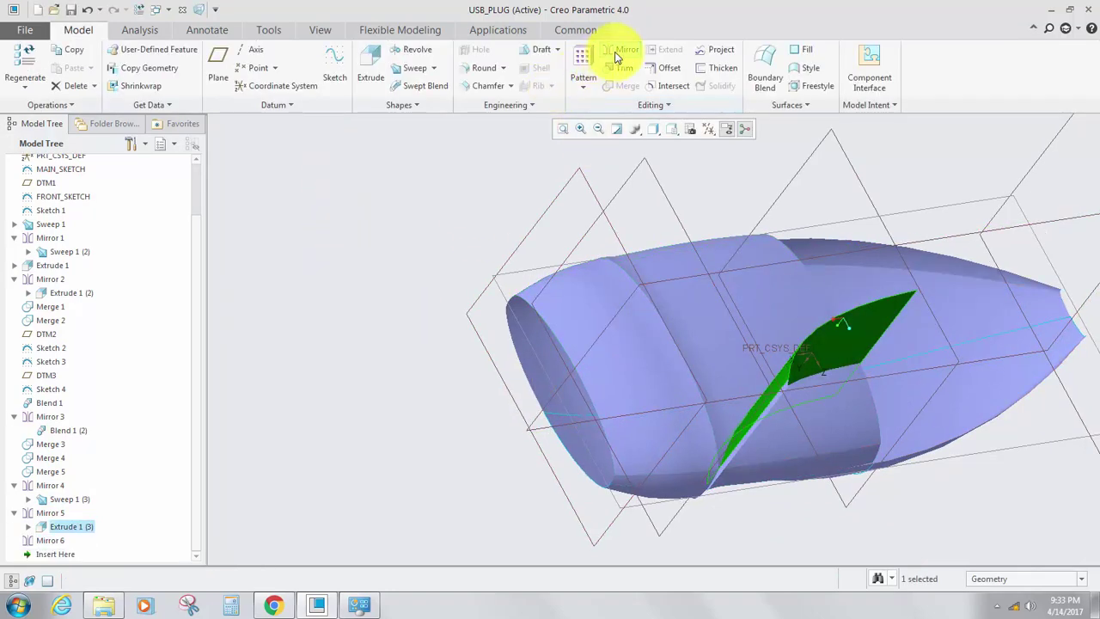
pyautogui.click(615, 57)
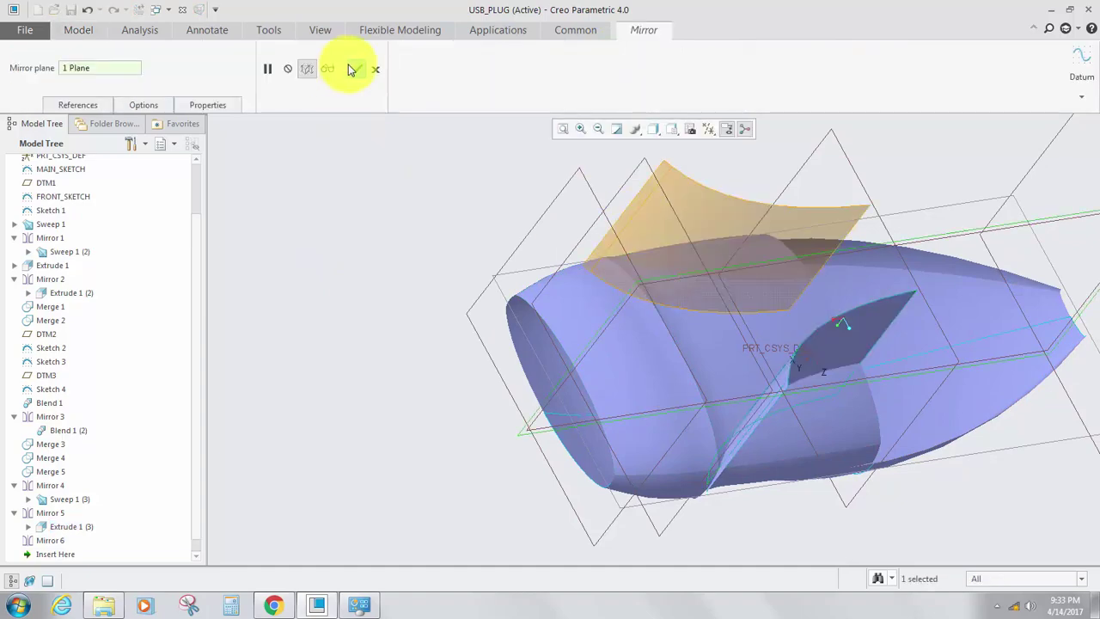
pyautogui.click(354, 69)
# Mirror the Blend 1 surface about the TOP plane onto the opposite face of the plug.
pyautogui.moveTo(405, 287); pyautogui.dragTo(472, 290, button='middle')
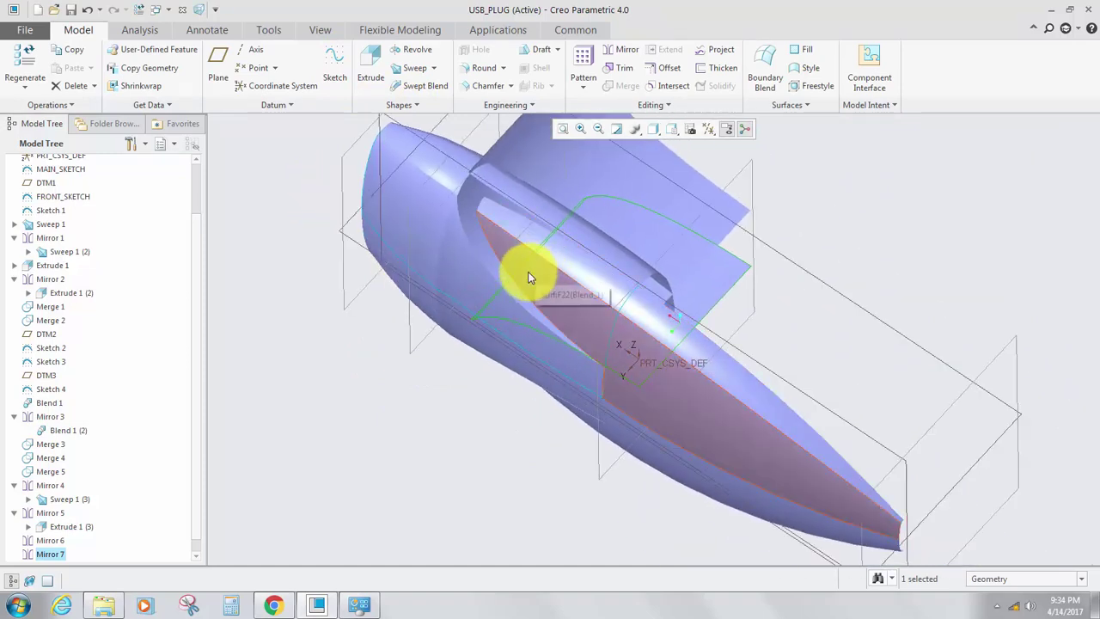
pyautogui.scroll(-1, 197, 258)
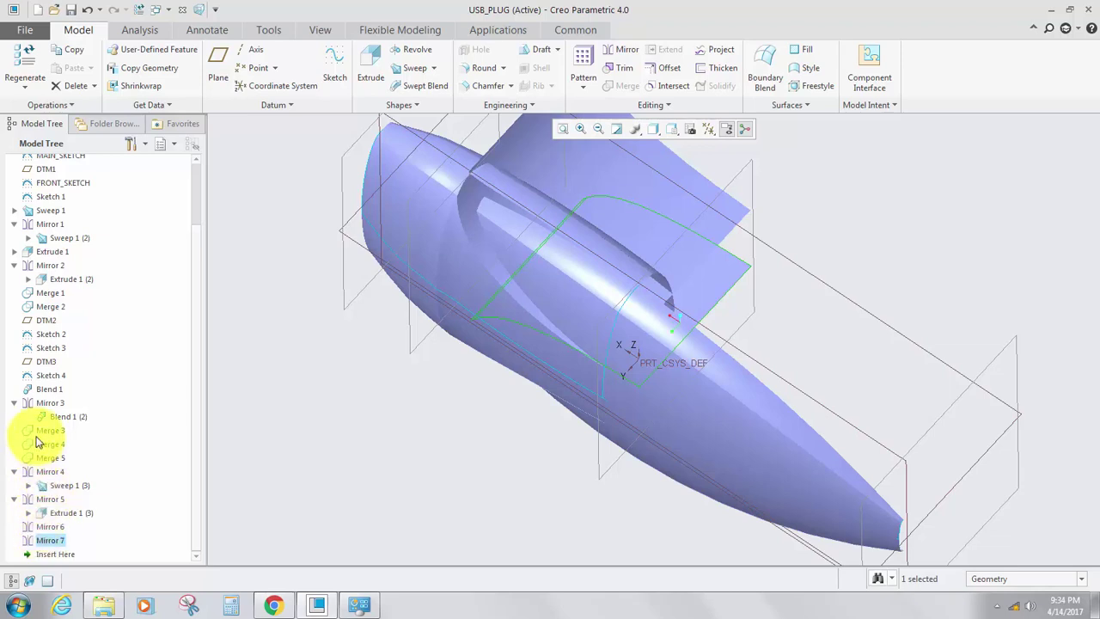
pyautogui.click(46, 390)
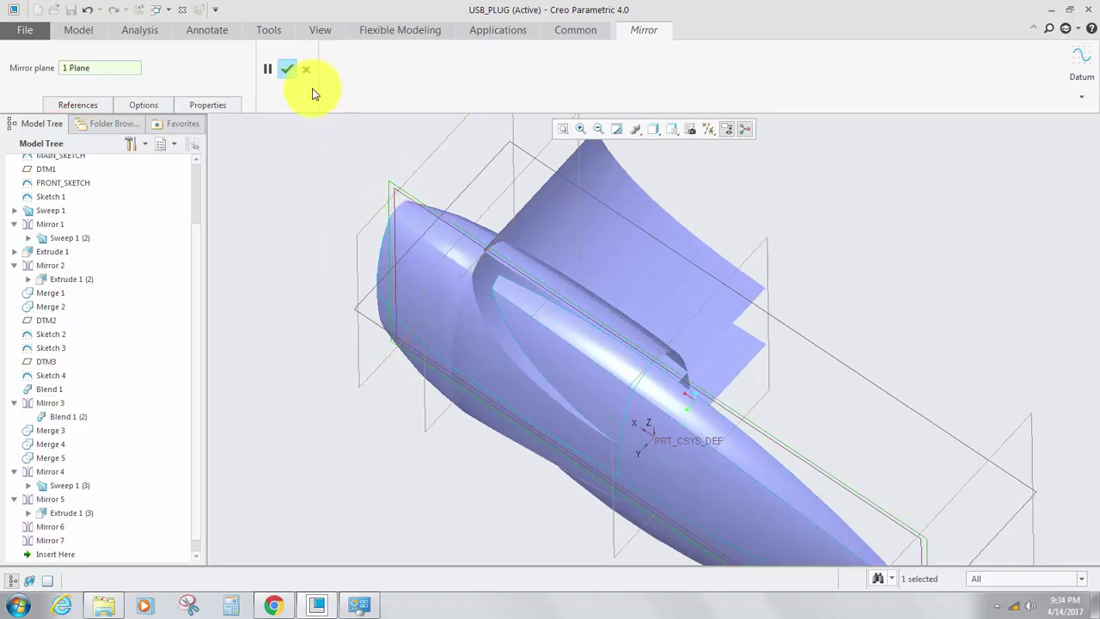
pyautogui.click(288, 69)
# Mirror the new Blend 1 (3) surface about the FRONT plane to cover the other half of that face.
pyautogui.moveTo(336, 229); pyautogui.dragTo(364, 284, button='middle')
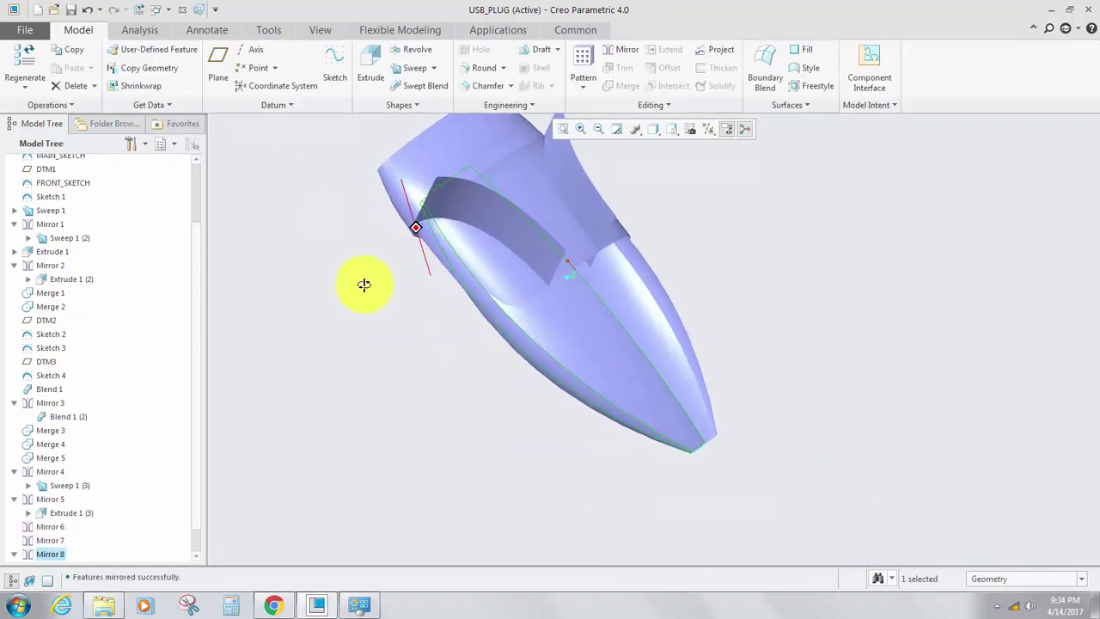
pyautogui.click(560, 320)
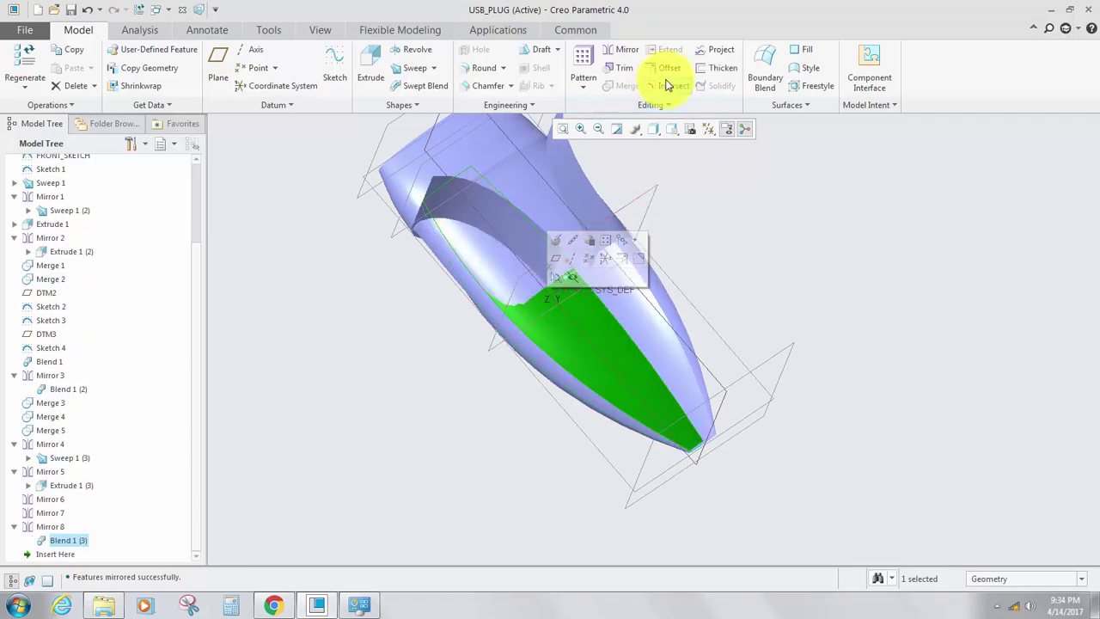
pyautogui.click(626, 52)
pyautogui.moveTo(522, 215); pyautogui.dragTo(494, 156, button='middle')
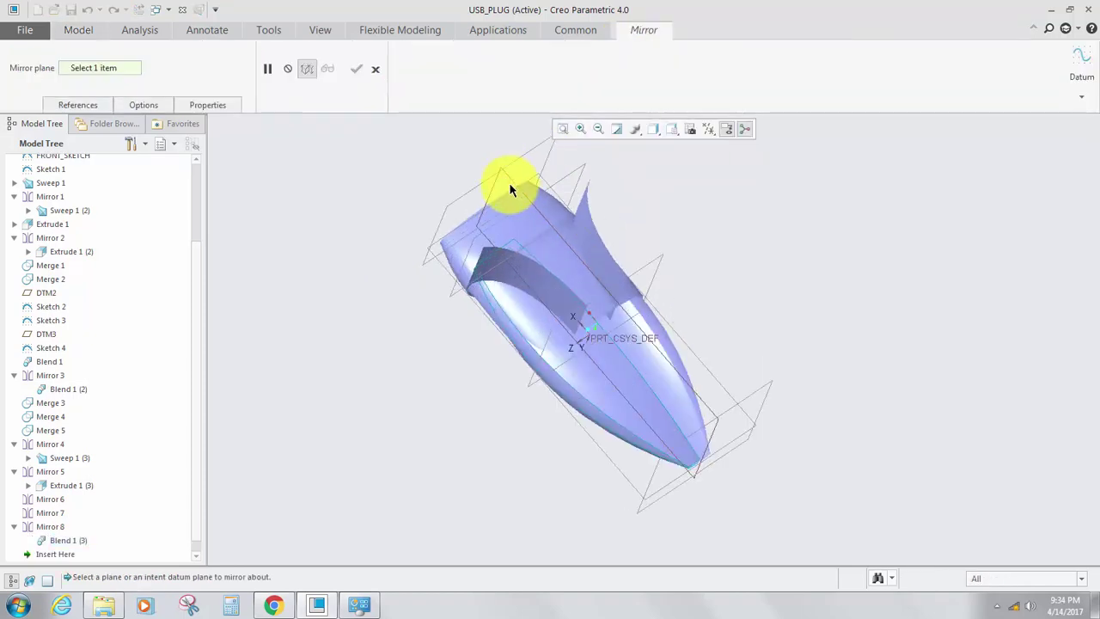
pyautogui.click(509, 174)
pyautogui.click(360, 68)
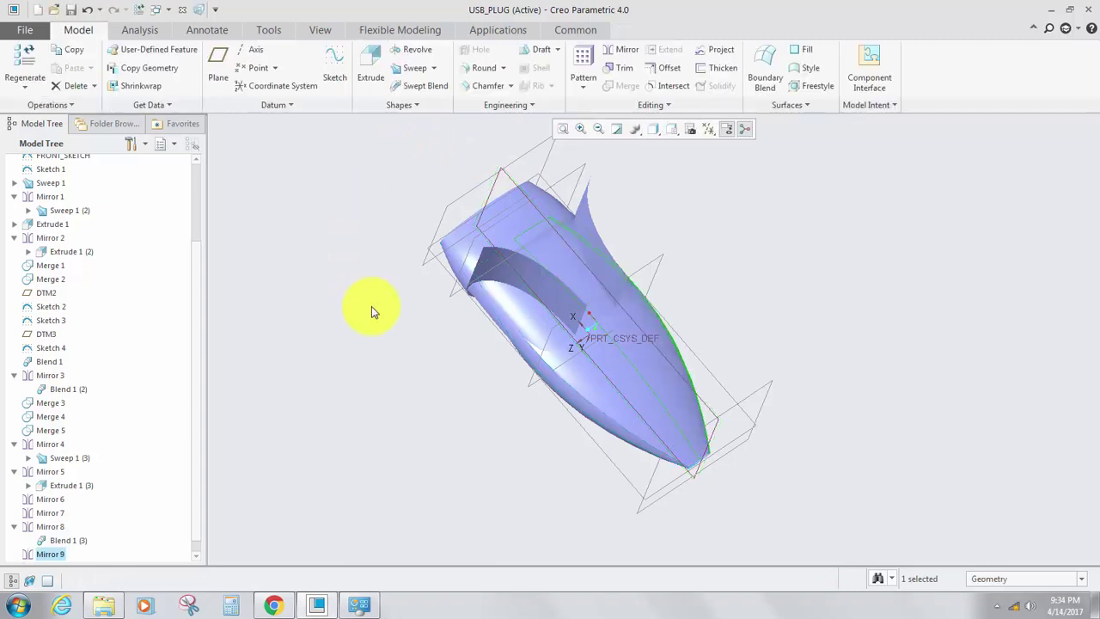
pyautogui.moveTo(418, 338); pyautogui.dragTo(577, 358, button='middle')
pyautogui.click(576, 358)
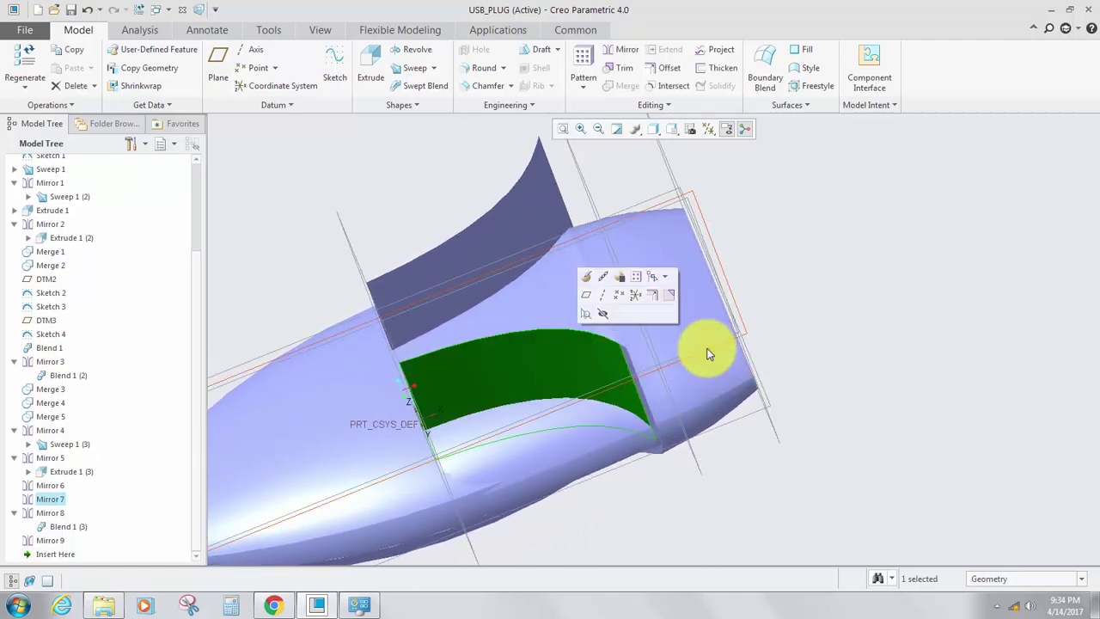
pyautogui.keyDown('ctrl'); pyautogui.click(707, 346); pyautogui.keyUp('ctrl')
pyautogui.click(621, 497)
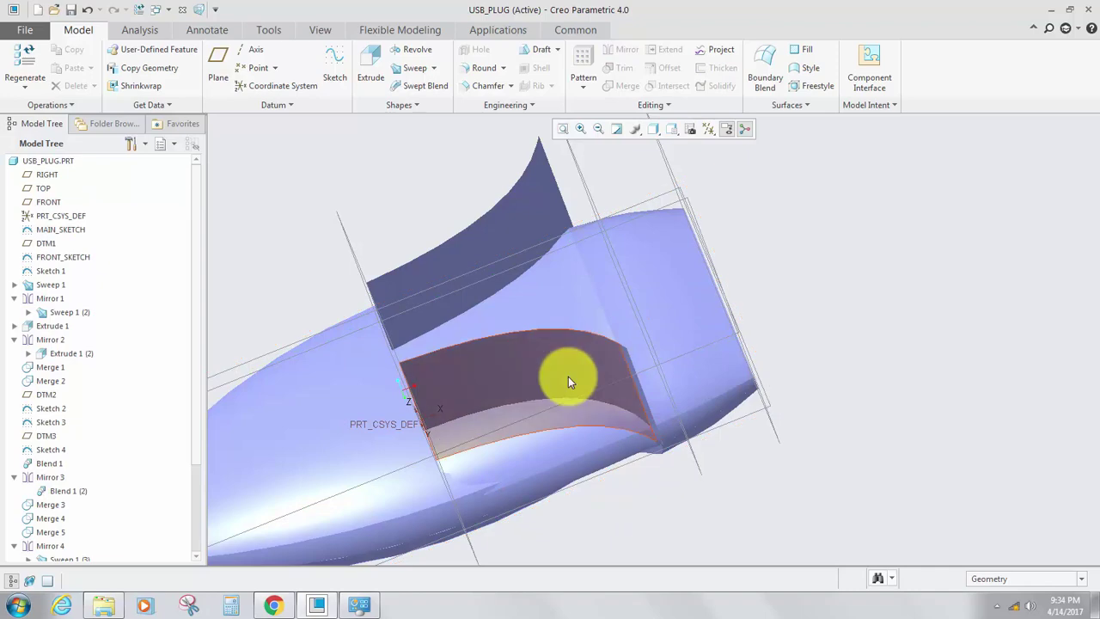
pyautogui.click(567, 375)
pyautogui.moveTo(539, 364); pyautogui.dragTo(557, 381, button='middle')
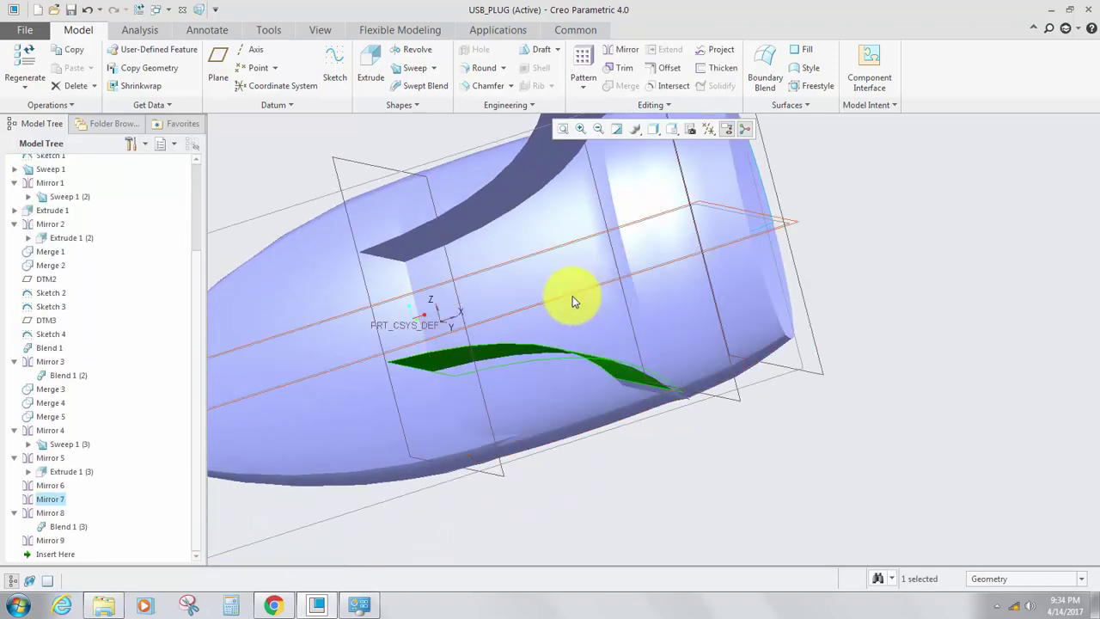
pyautogui.keyDown('ctrl'); pyautogui.click(572, 297); pyautogui.keyUp('ctrl')
pyautogui.click(836, 413)
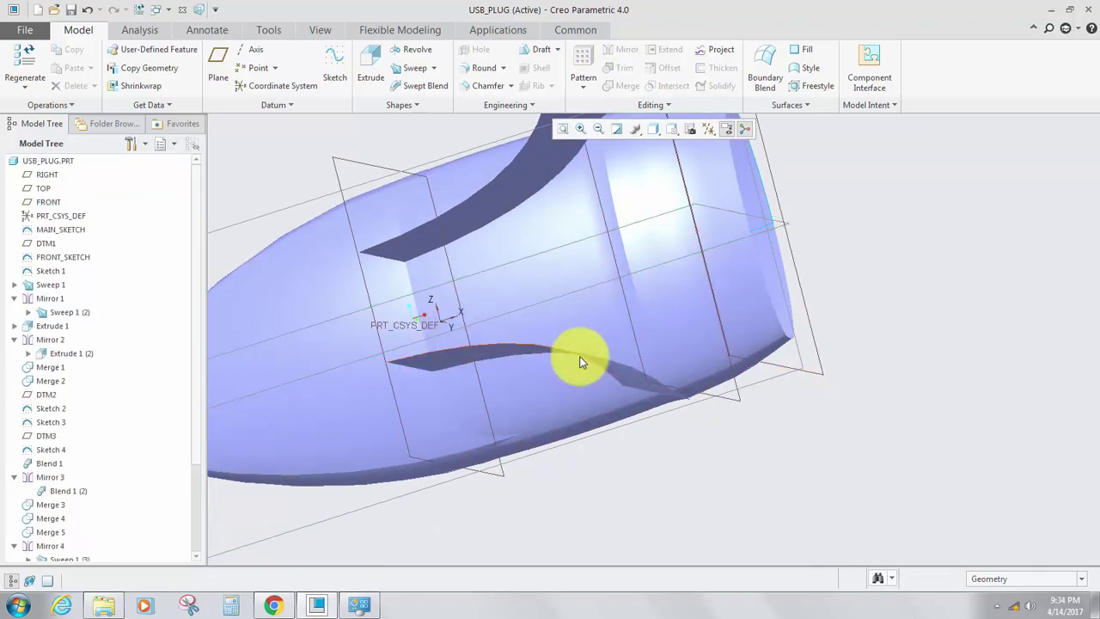
# Merge the Mirror 7 extruded surface with the intersecting Mirror 6 swept surface, keeping the default sides.
pyautogui.moveTo(582, 361); pyautogui.dragTo(635, 308, button='middle')
pyautogui.click(566, 366)
pyautogui.keyDown('ctrl'); pyautogui.click(592, 345); pyautogui.keyUp('ctrl')
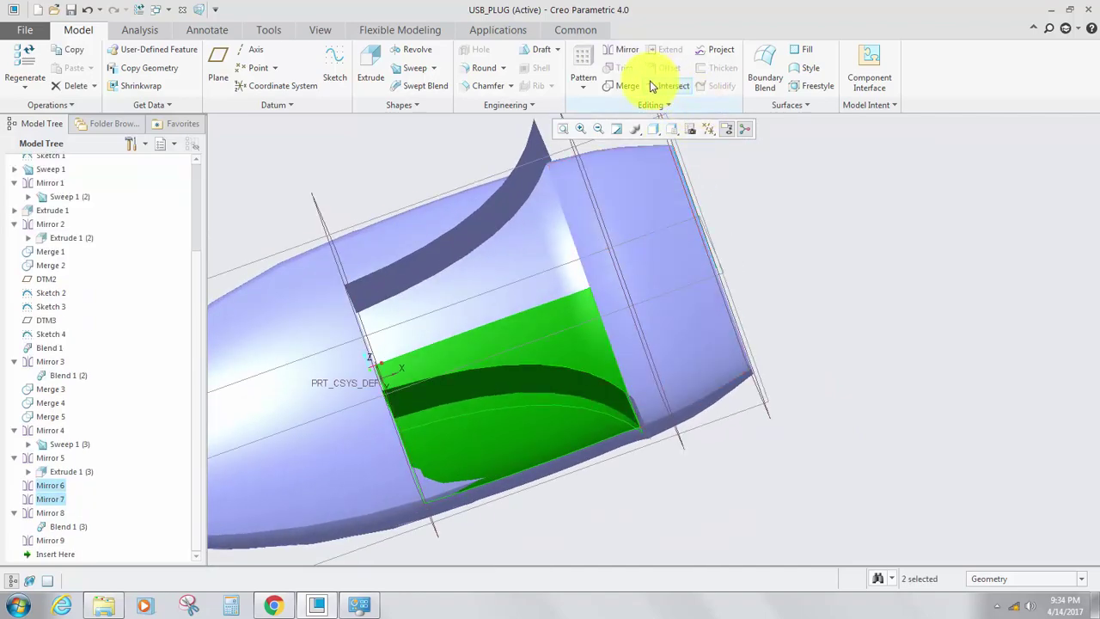
pyautogui.click(626, 87)
pyautogui.moveTo(591, 364)
pyautogui.mouseDown(button='middle')
pyautogui.moveTo(564, 385)
pyautogui.moveTo(567, 415)
pyautogui.moveTo(562, 322)
pyautogui.moveTo(545, 297)
pyautogui.moveTo(485, 337)
pyautogui.moveTo(434, 351)
pyautogui.moveTo(455, 397)
pyautogui.moveTo(498, 337)
pyautogui.moveTo(540, 364)
pyautogui.moveTo(504, 381)
pyautogui.moveTo(441, 344)
pyautogui.mouseUp(button='middle')
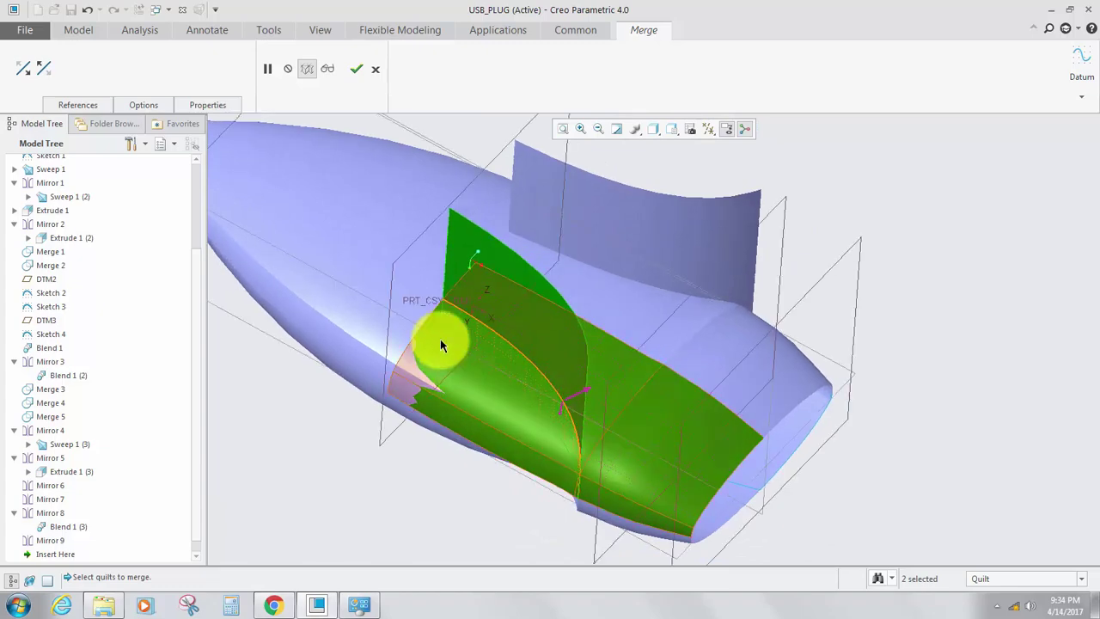
pyautogui.click(356, 71)
# Merge the remaining Extrude 1 (3) surface with the adjoining Sweep 1 (3) surface on the other half.
pyautogui.moveTo(525, 361); pyautogui.dragTo(567, 361, button='middle')
pyautogui.click(654, 239)
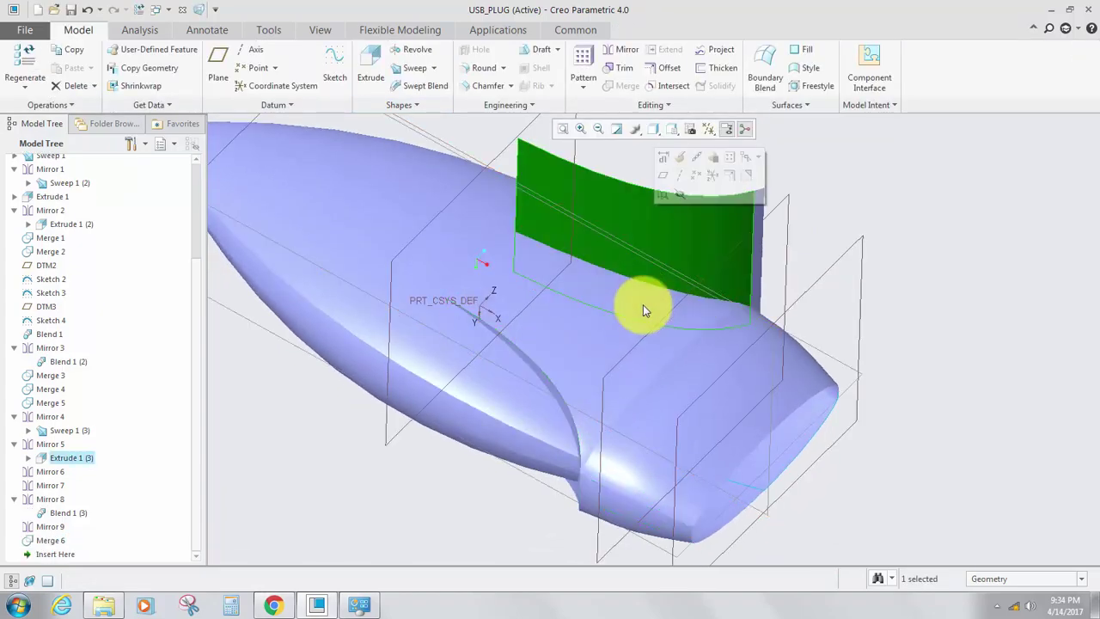
pyautogui.keyDown('ctrl'); pyautogui.click(643, 304); pyautogui.keyUp('ctrl')
pyautogui.click(621, 87)
pyautogui.moveTo(601, 300); pyautogui.dragTo(729, 383, button='middle')
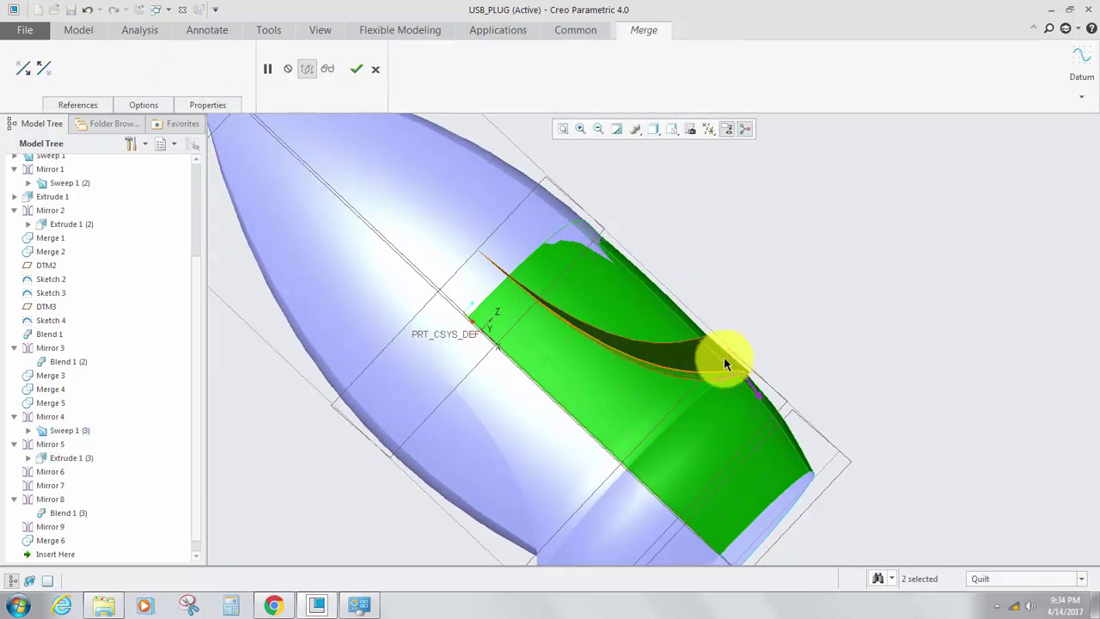
pyautogui.click(724, 364)
pyautogui.click(357, 70)
# Merge the Sweep 1 (3) quilt with the Blend 1 (3) surface, keeping the default sides, and clear the selection.
pyautogui.moveTo(523, 315); pyautogui.dragTo(644, 314, button='middle')
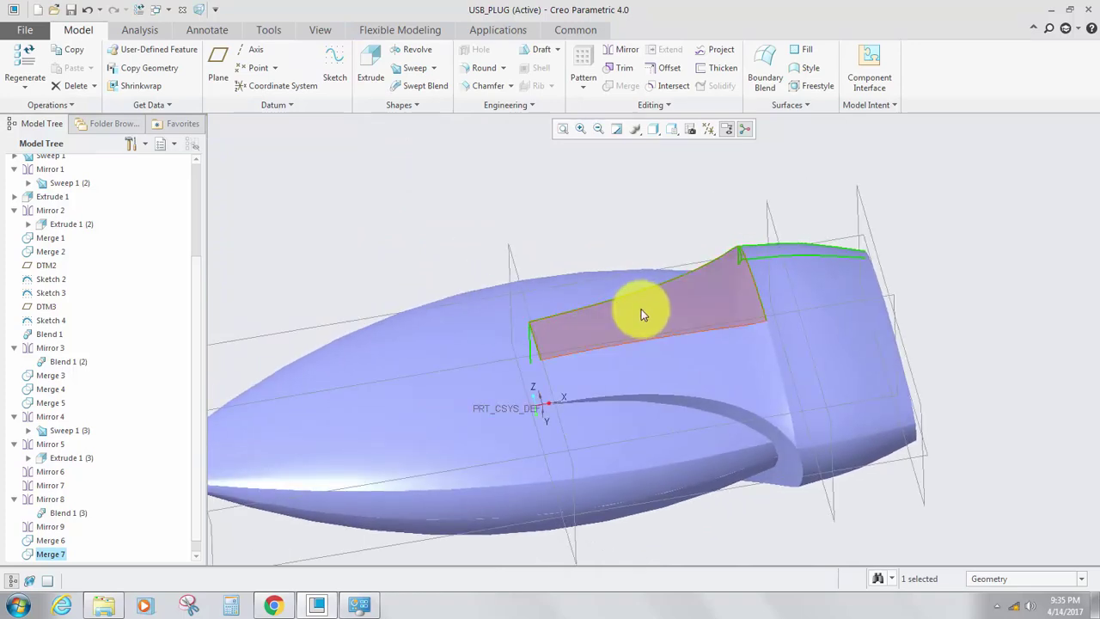
pyautogui.click(644, 311)
pyautogui.keyDown('ctrl'); pyautogui.click(476, 342); pyautogui.keyUp('ctrl')
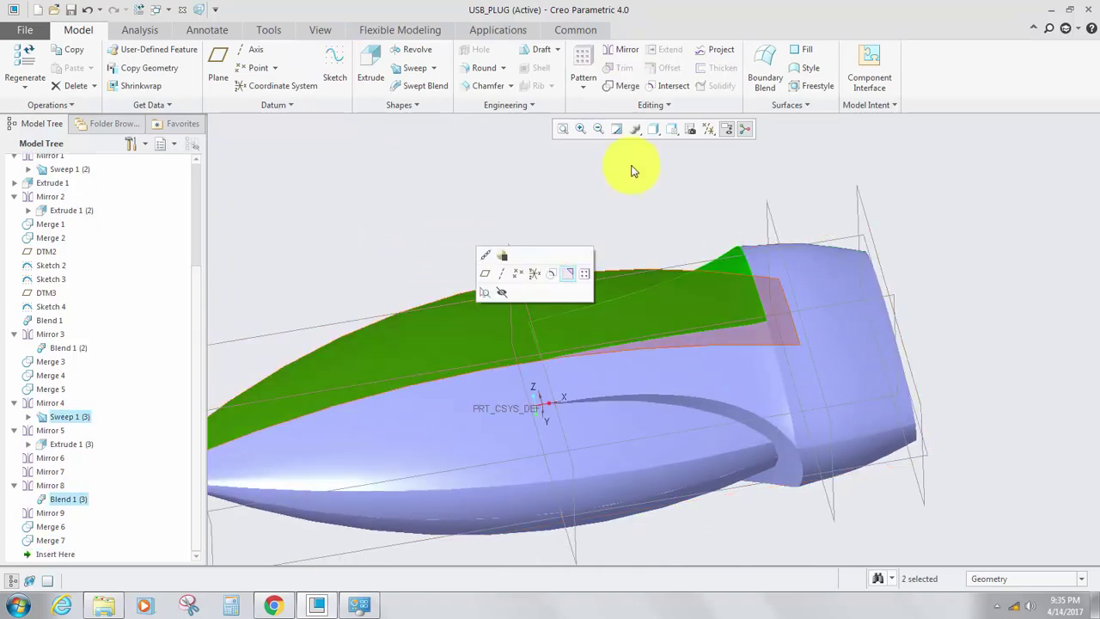
pyautogui.click(624, 86)
pyautogui.moveTo(386, 256); pyautogui.dragTo(386, 218, button='middle')
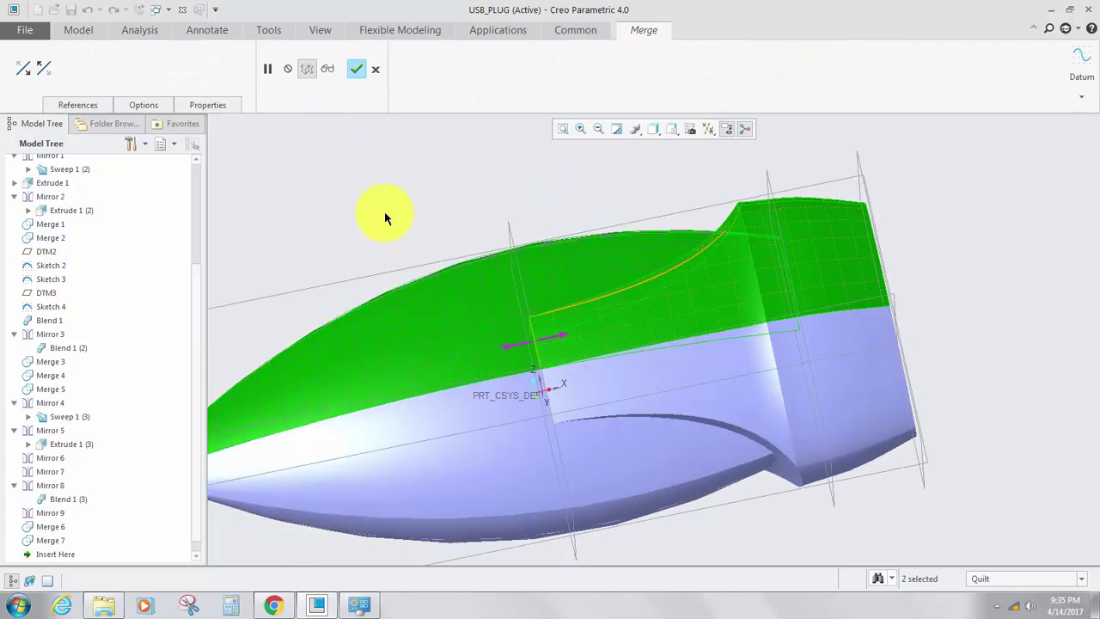
pyautogui.click(356, 71)
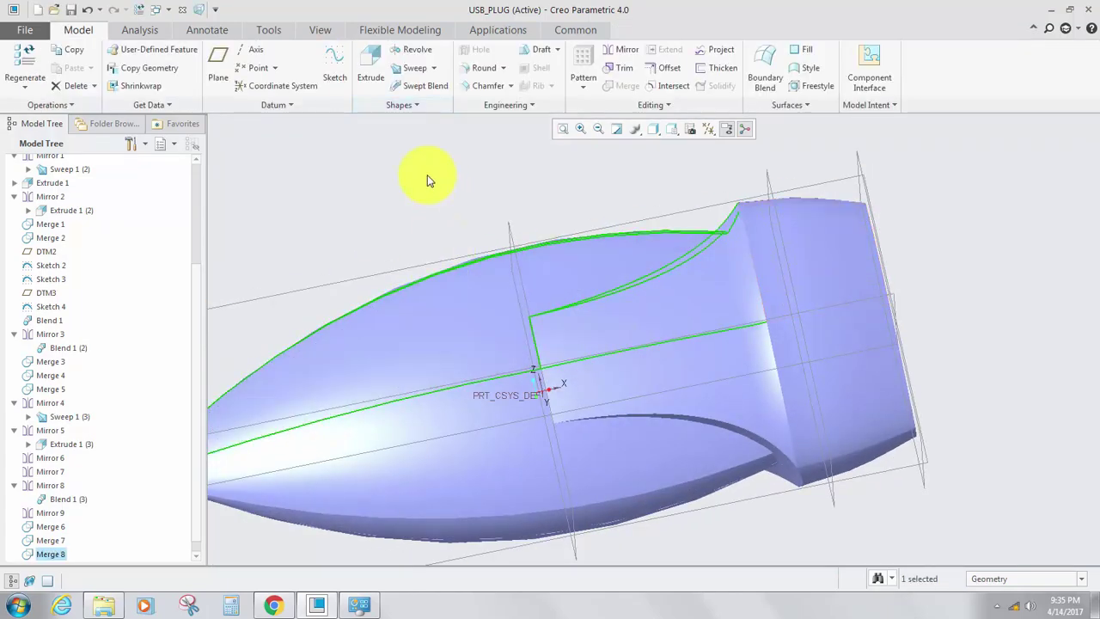
pyautogui.click(622, 400)
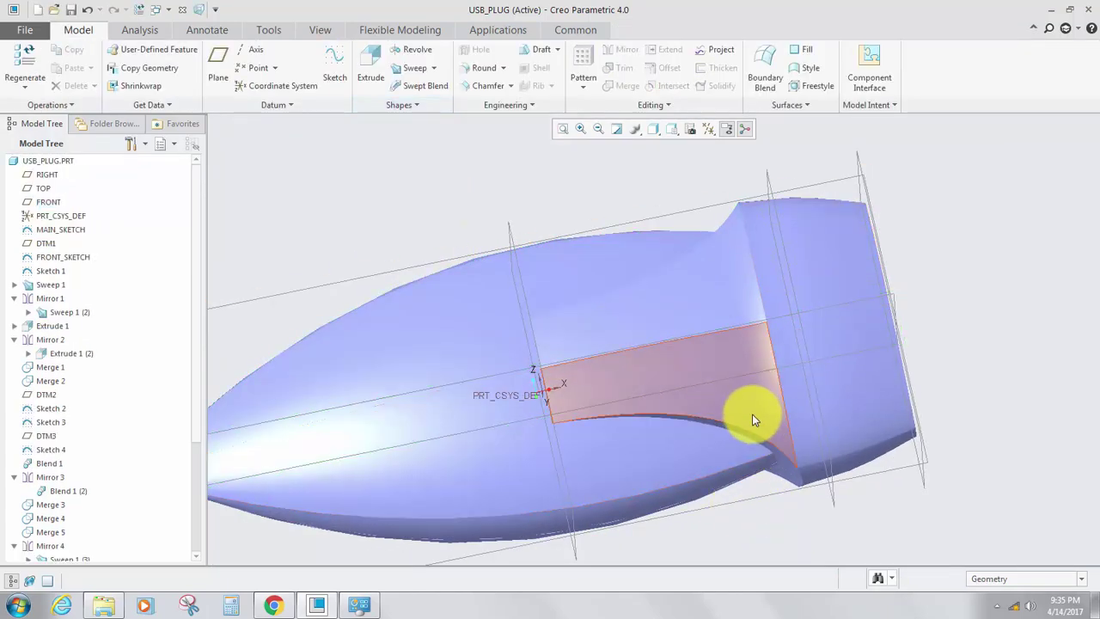
# Merge the remaining mirrored blend surface with the adjoining Mirror 6 swept quilt, keeping the default sides, and clear the selection.
pyautogui.click(752, 419)
pyautogui.keyDown('ctrl'); pyautogui.click(555, 462); pyautogui.keyUp('ctrl')
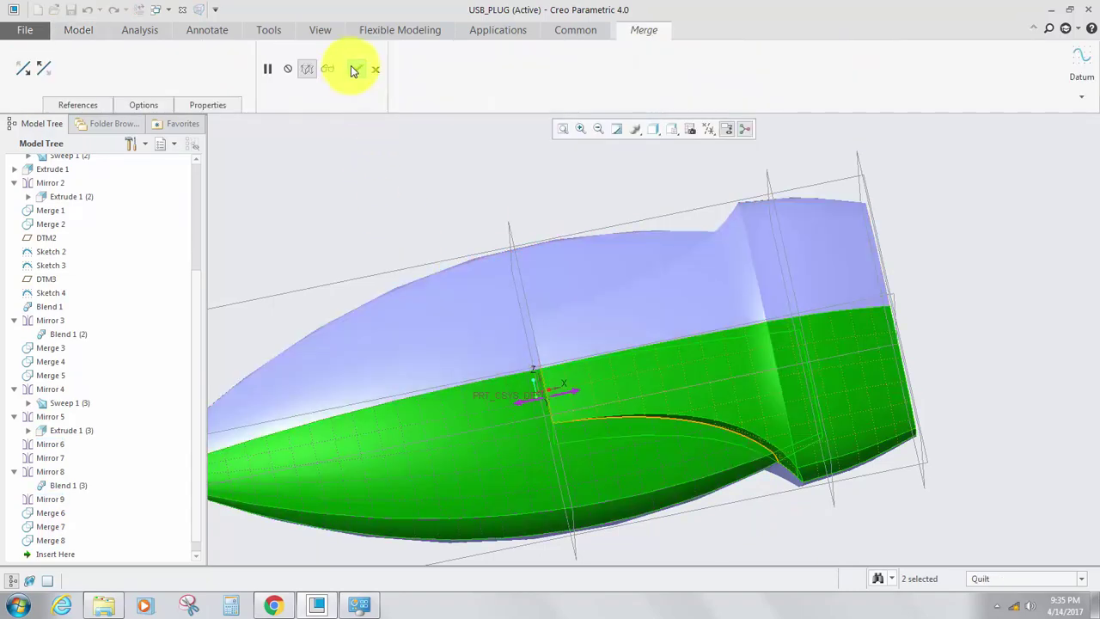
pyautogui.click(355, 70)
pyautogui.click(419, 178)
# Merge the two half quilts of this face along the FRONT plane and clear the selection.
pyautogui.moveTo(419, 178); pyautogui.dragTo(564, 352, button='middle')
pyautogui.click(534, 336)
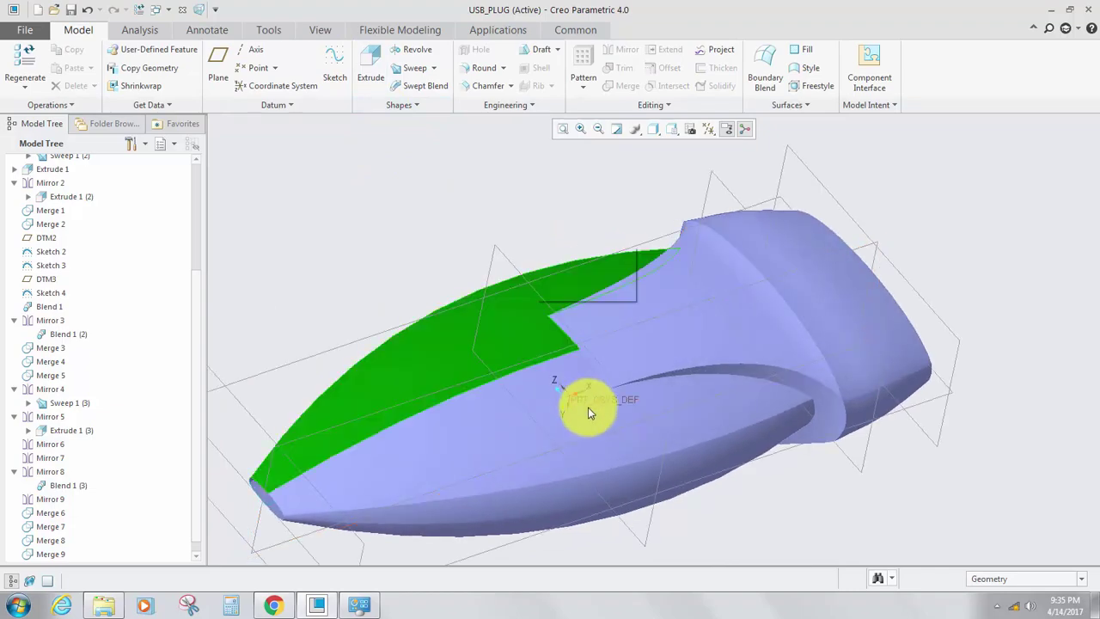
pyautogui.keyDown('ctrl'); pyautogui.click(579, 314); pyautogui.keyUp('ctrl')
pyautogui.click(623, 86)
pyautogui.moveTo(510, 232); pyautogui.dragTo(393, 126, button='middle')
pyautogui.click(355, 73)
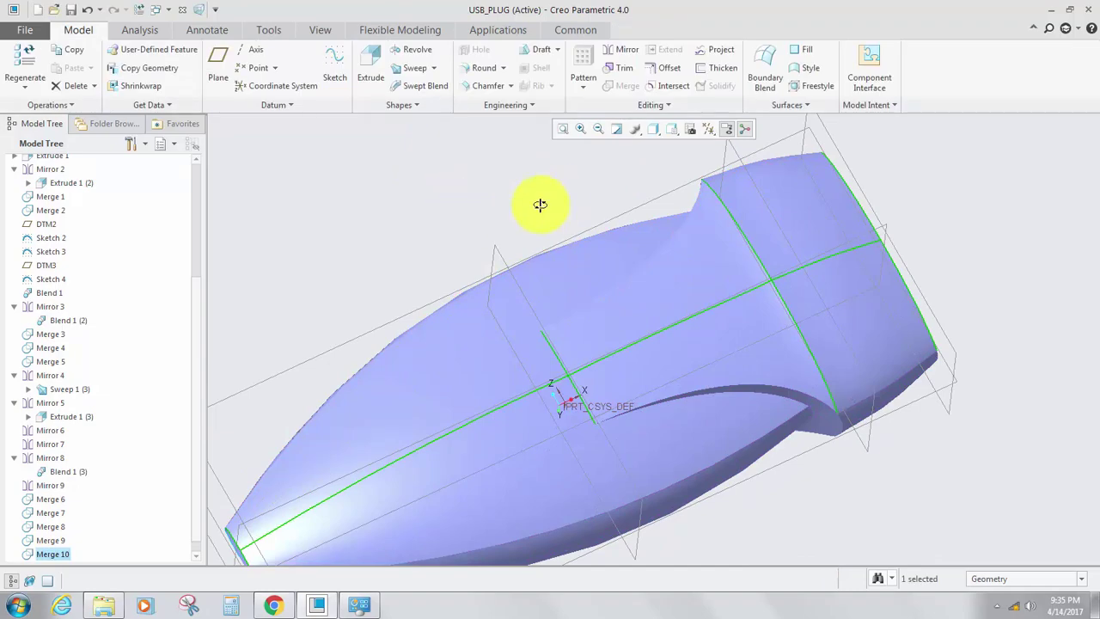
pyautogui.moveTo(540, 201); pyautogui.dragTo(587, 383, button='middle')
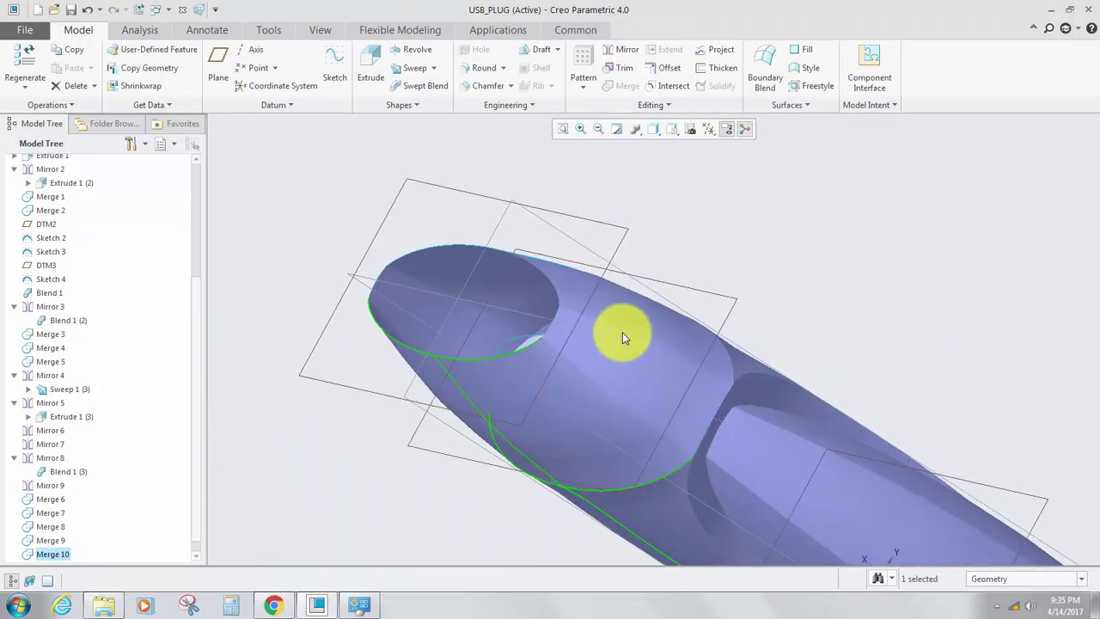
pyautogui.click(600, 381)
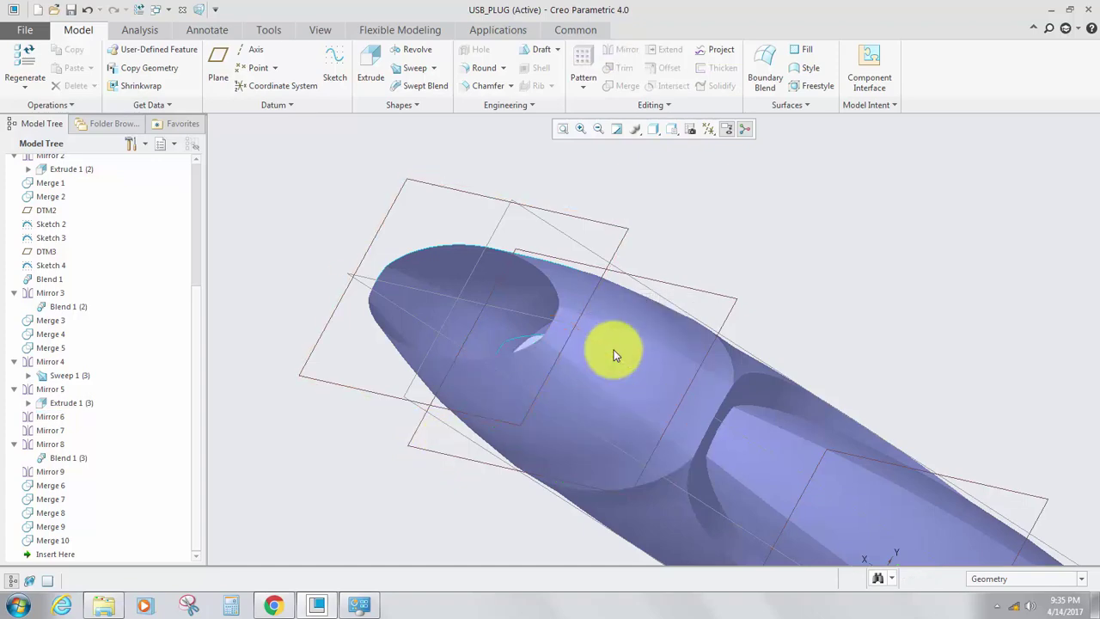
# Merge the quilts of the two opposite faces into one plug body quilt.
pyautogui.click(613, 348)
pyautogui.keyDown('ctrl'); pyautogui.click(574, 368); pyautogui.keyUp('ctrl')
pyautogui.moveTo(574, 368)
pyautogui.mouseDown(button='middle')
pyautogui.moveTo(613, 364)
pyautogui.moveTo(577, 287)
pyautogui.moveTo(559, 364)
pyautogui.moveTo(563, 352)
pyautogui.mouseUp(button='middle')
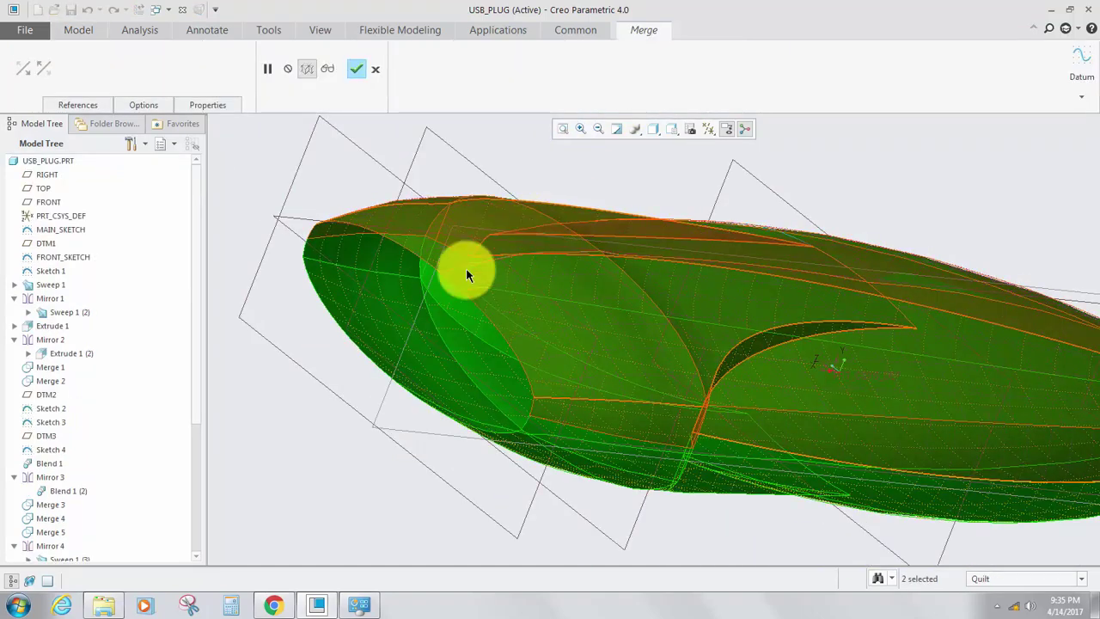
pyautogui.click(354, 72)
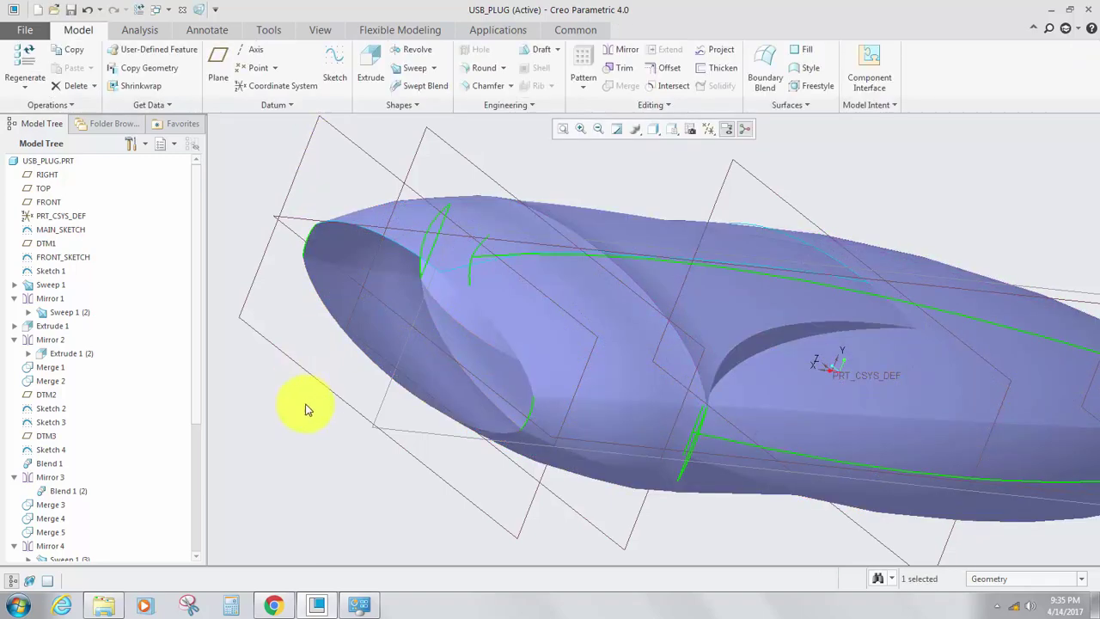
pyautogui.moveTo(306, 405)
pyautogui.mouseDown(button='middle')
pyautogui.moveTo(324, 398)
pyautogui.moveTo(348, 307)
pyautogui.moveTo(334, 339)
pyautogui.moveTo(363, 339)
pyautogui.mouseUp(button='middle')
pyautogui.scroll(2, 348, 230)
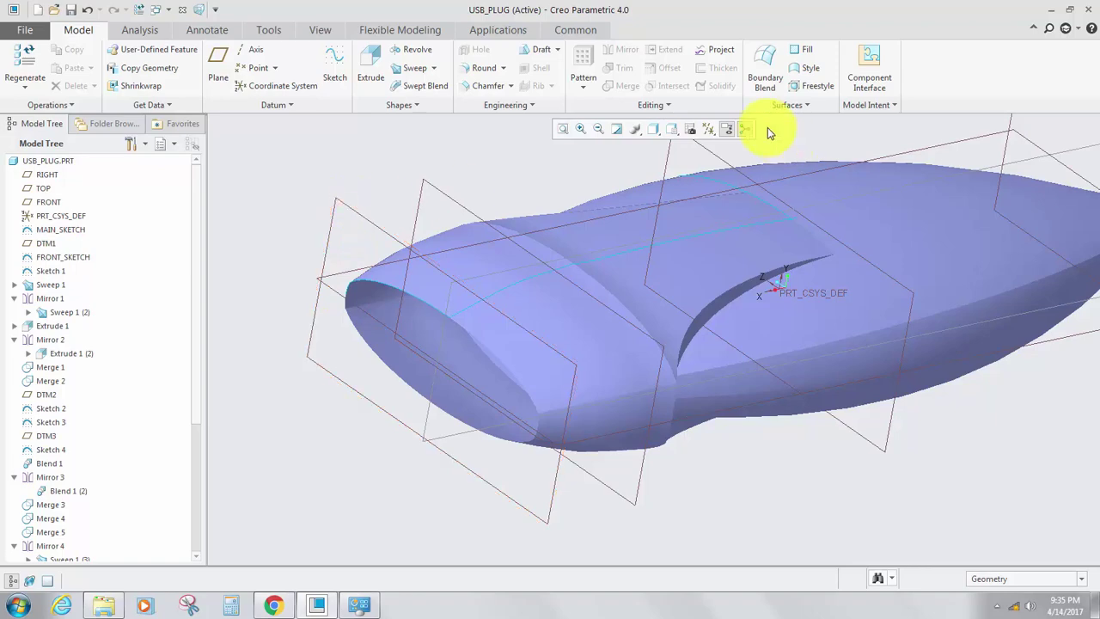
# Begin a Style feature with a surface at the plug's wide open end, using its two upper edges as the first primary curves.
pyautogui.click(805, 72)
pyautogui.moveTo(366, 237); pyautogui.dragTo(385, 254, button='middle')
pyautogui.scroll(2, 370, 249)
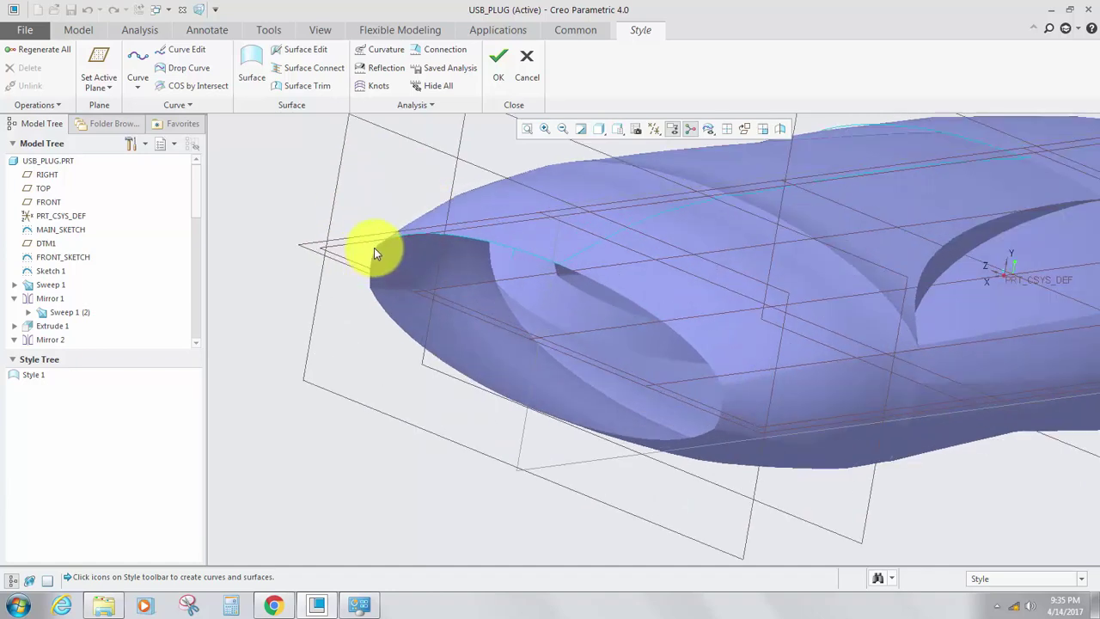
pyautogui.click(248, 69)
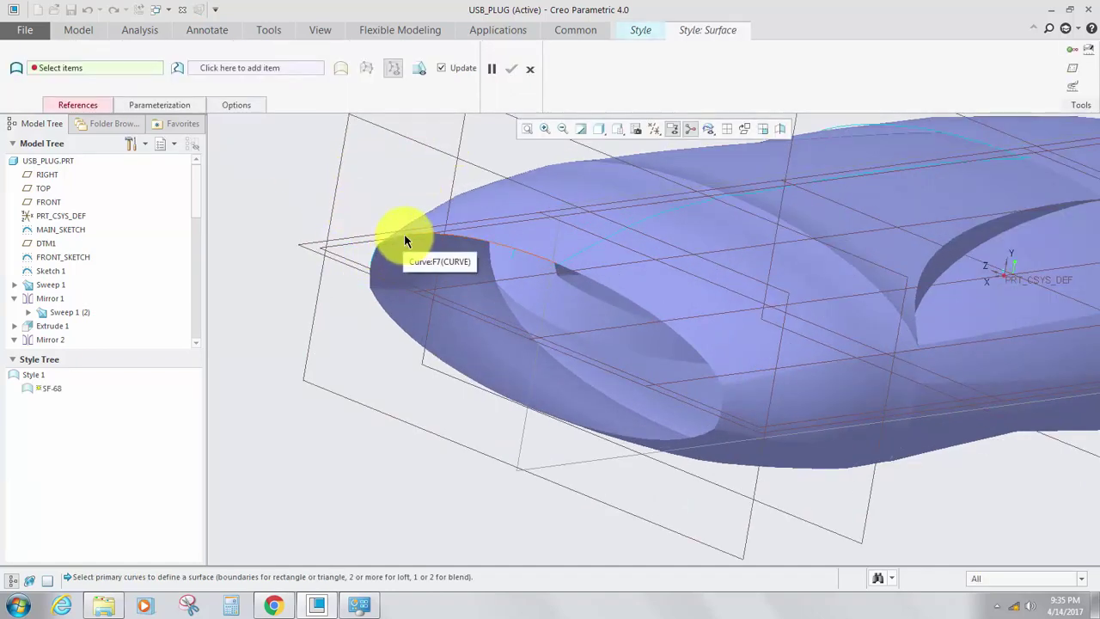
pyautogui.scroll(-2, 404, 237)
pyautogui.scroll(5, 390, 250)
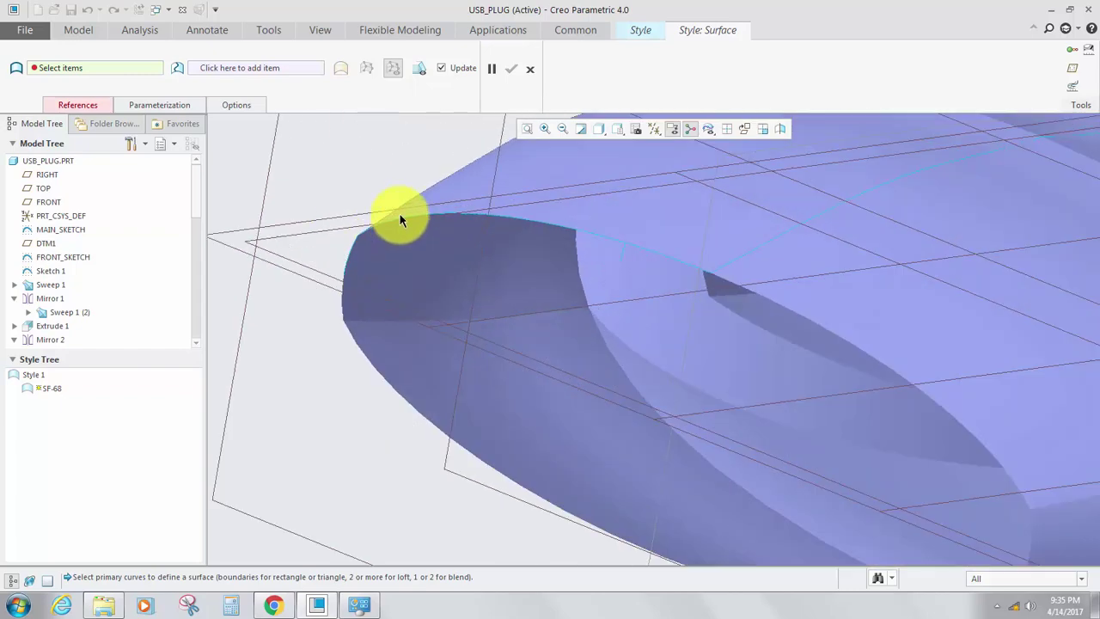
pyautogui.click(400, 224)
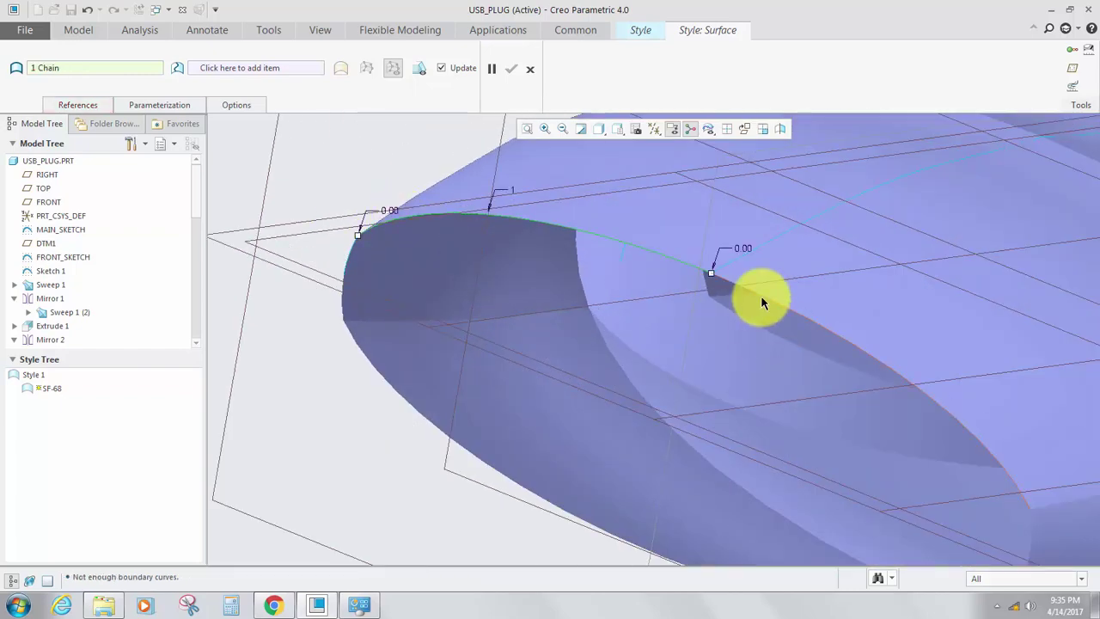
pyautogui.keyDown('ctrl'); pyautogui.click(761, 303); pyautogui.keyUp('ctrl')
pyautogui.scroll(-2, 514, 277)
pyautogui.scroll(3, 827, 428)
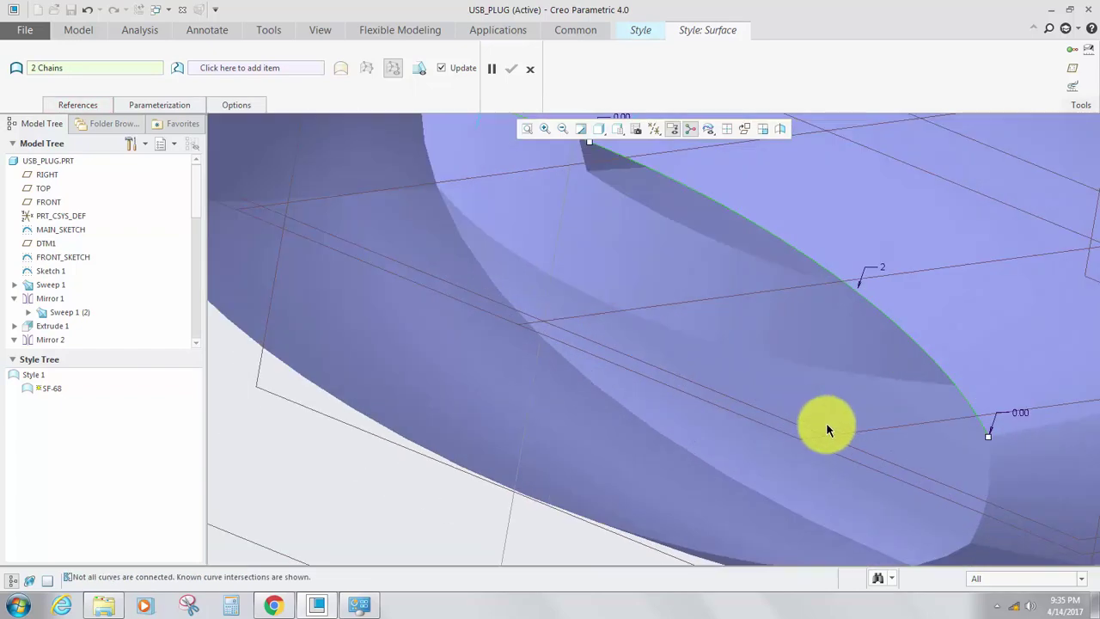
pyautogui.keyDown('ctrl'); pyautogui.click(993, 467); pyautogui.keyUp('ctrl')
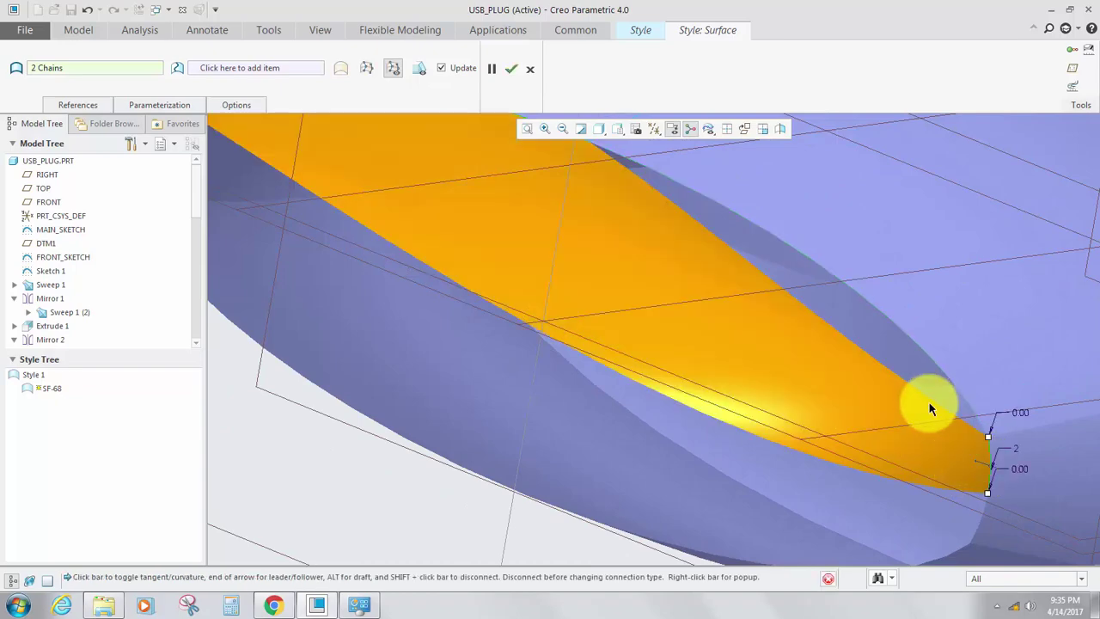
pyautogui.hotkey('ctrl', 'z')
pyautogui.scroll(3, 932, 408)
pyautogui.scroll(-3, 970, 452)
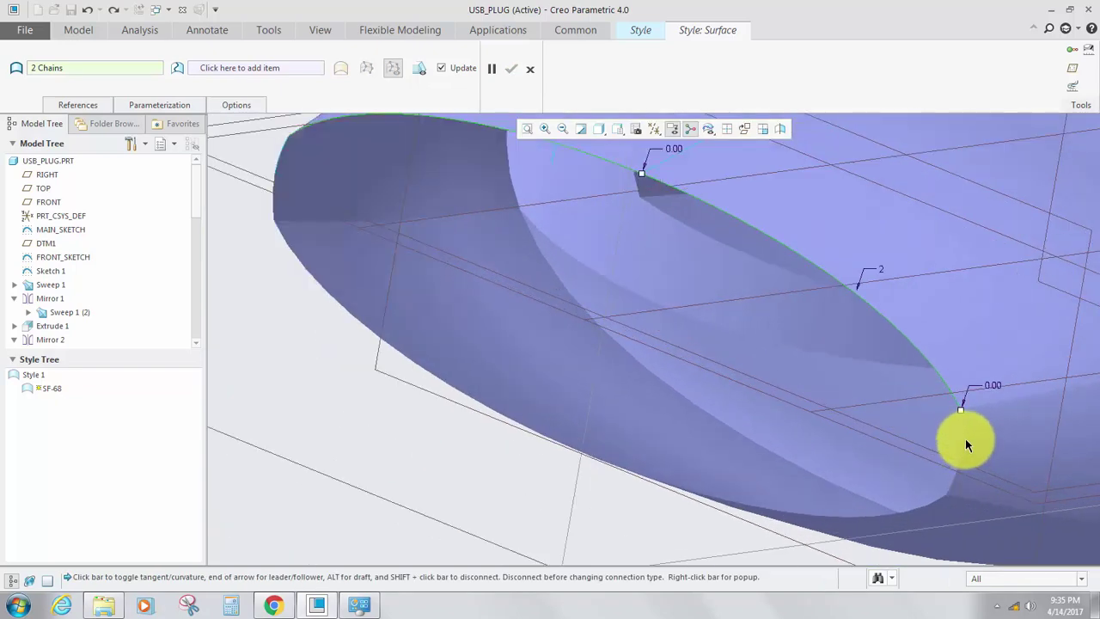
# Add the remaining edges around the wide open end to form a closed loop of 8 chains and accept the cap surface.
pyautogui.keyDown('ctrl'); pyautogui.click(959, 477); pyautogui.keyUp('ctrl')
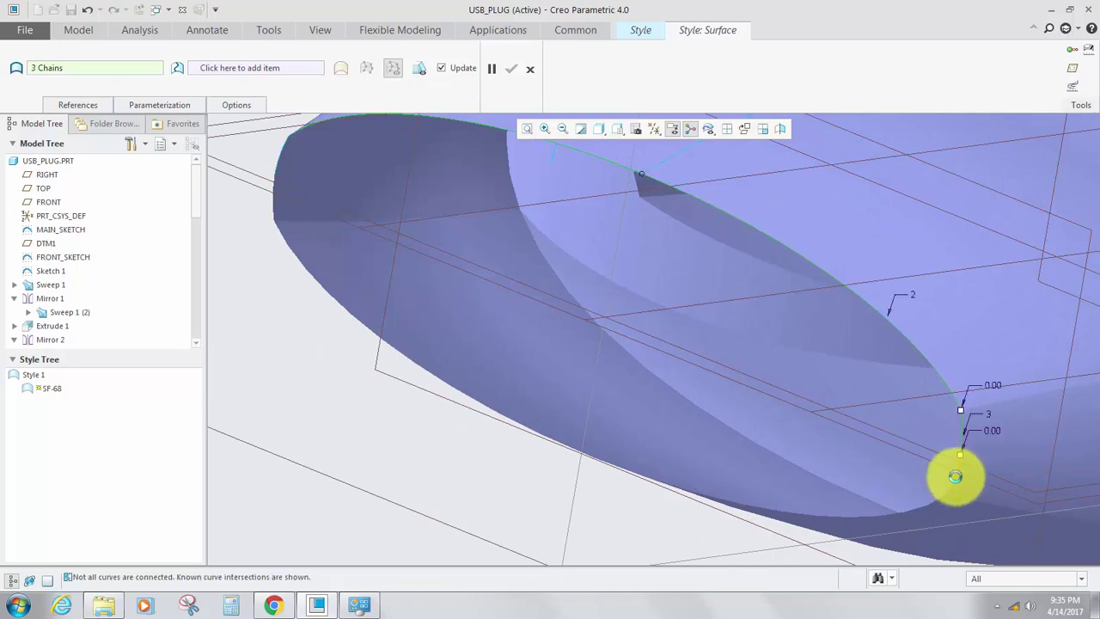
pyautogui.keyDown('ctrl'); pyautogui.click(937, 503); pyautogui.keyUp('ctrl')
pyautogui.keyDown('ctrl'); pyautogui.click(558, 427); pyautogui.keyUp('ctrl')
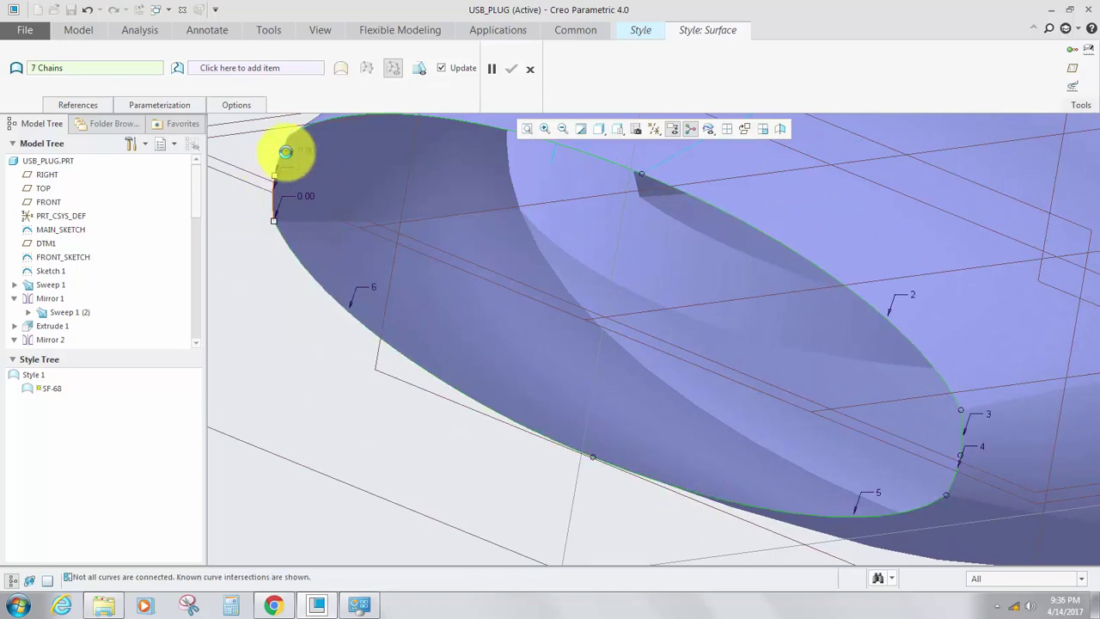
pyautogui.keyDown('ctrl'); pyautogui.click(310, 258); pyautogui.keyUp('ctrl')
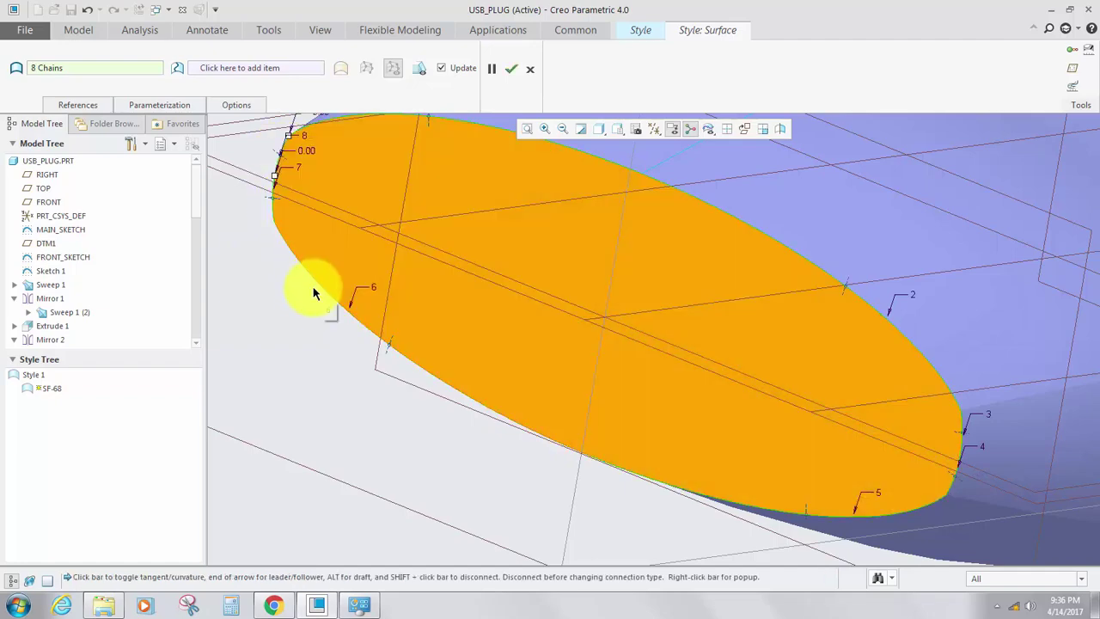
pyautogui.moveTo(307, 289); pyautogui.dragTo(432, 253, button='middle')
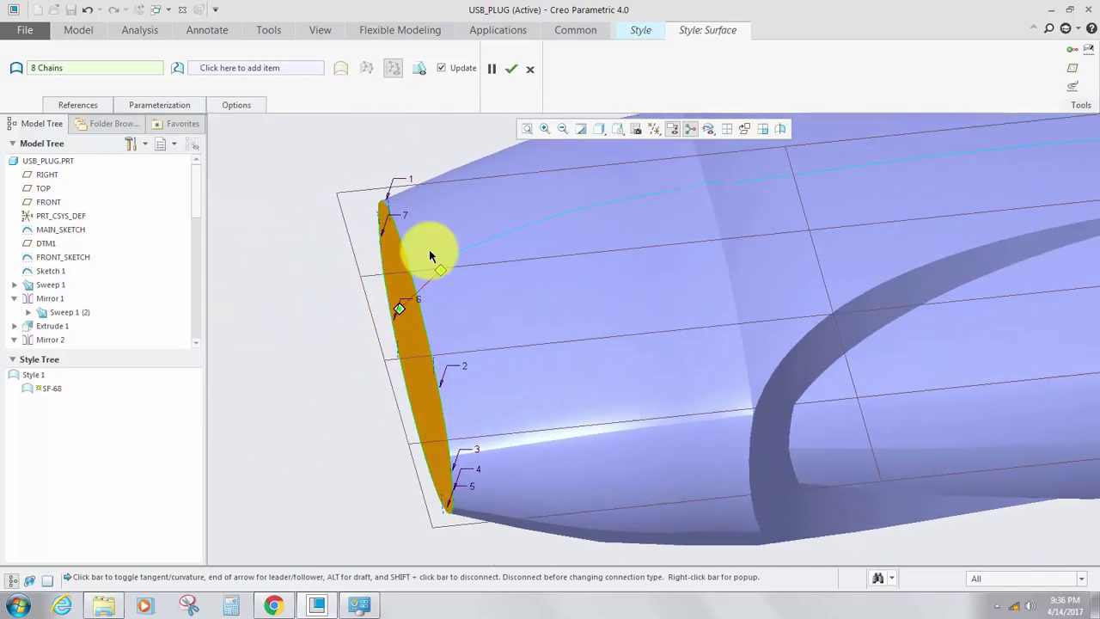
pyautogui.click(511, 69)
# Begin a second Style surface at the plug's narrow open end, using the first four consecutive rim edges as primary curves.
pyautogui.scroll(5, 338, 256)
pyautogui.scroll(-4, 569, 252)
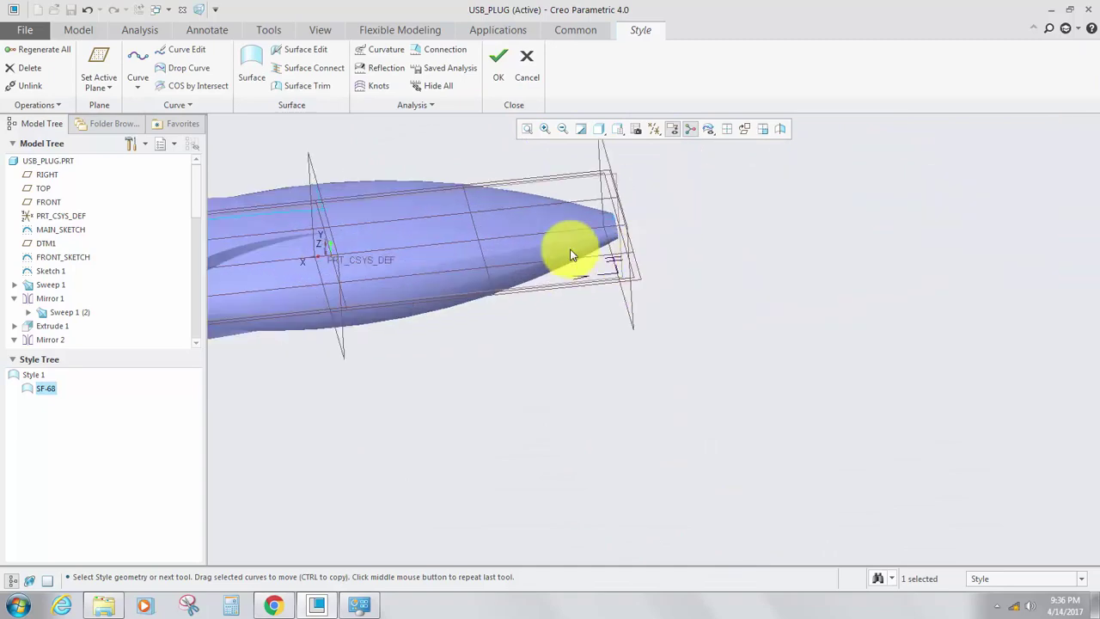
pyautogui.moveTo(554, 218); pyautogui.dragTo(506, 246, button='middle')
pyautogui.scroll(-3, 615, 240)
pyautogui.scroll(-3, 615, 240)
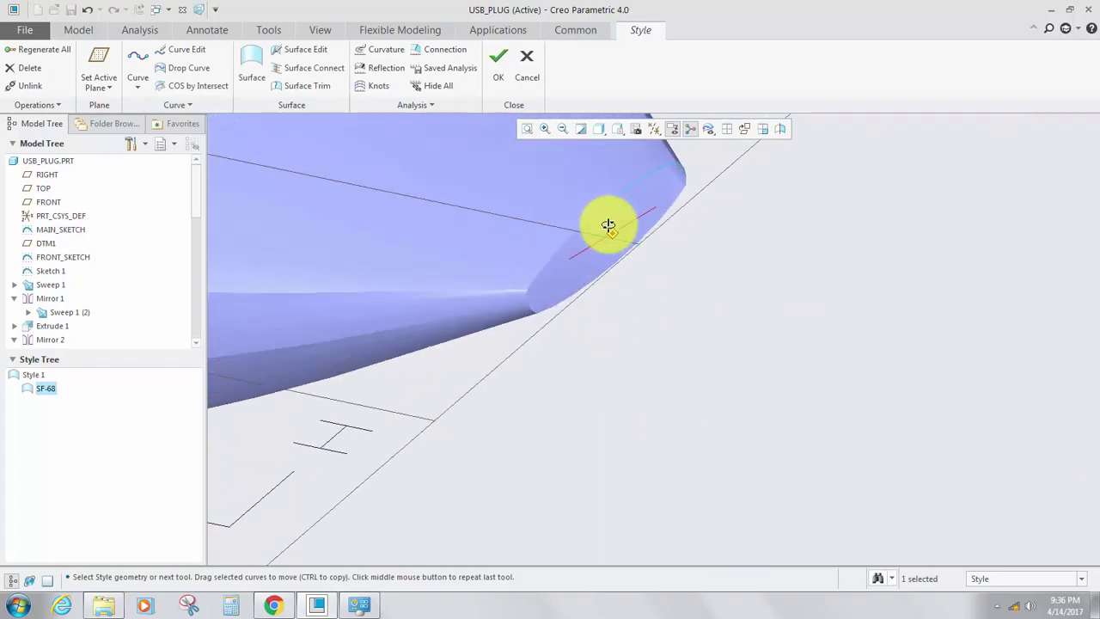
pyautogui.click(249, 69)
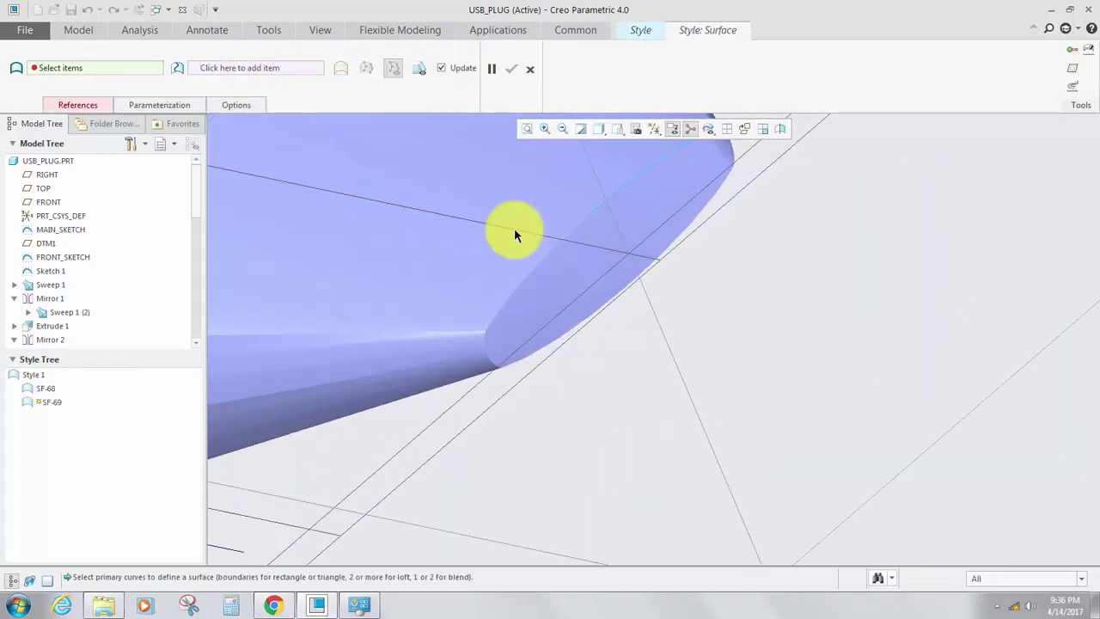
pyautogui.moveTo(516, 233); pyautogui.dragTo(545, 298, button='middle')
pyautogui.click(437, 342)
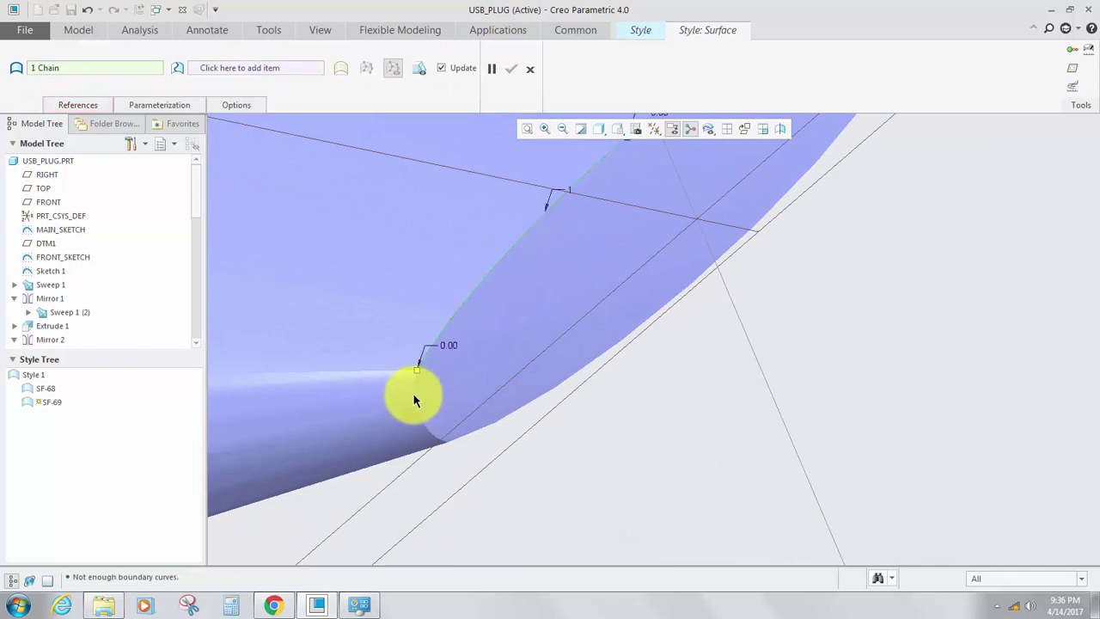
pyautogui.click(474, 448)
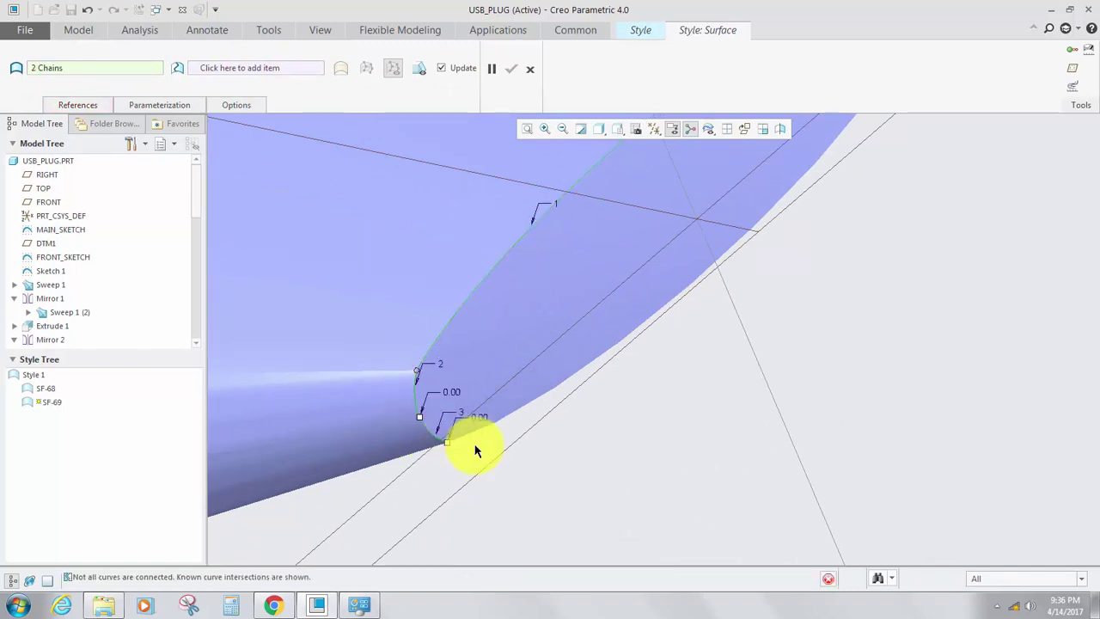
pyautogui.keyDown('ctrl'); pyautogui.click(484, 429); pyautogui.keyUp('ctrl')
# Add the remaining rim edges of the narrow end to close the surface boundary with 8 chains.
pyautogui.scroll(4, 484, 443)
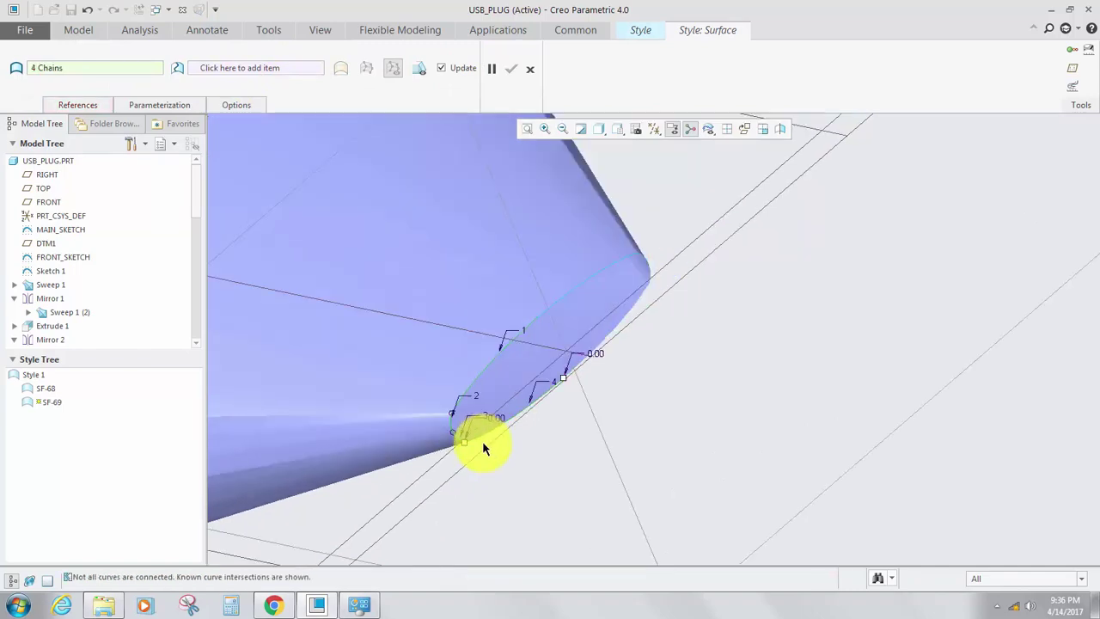
pyautogui.scroll(-6, 619, 333)
pyautogui.keyDown('ctrl'); pyautogui.click(491, 346); pyautogui.keyUp('ctrl')
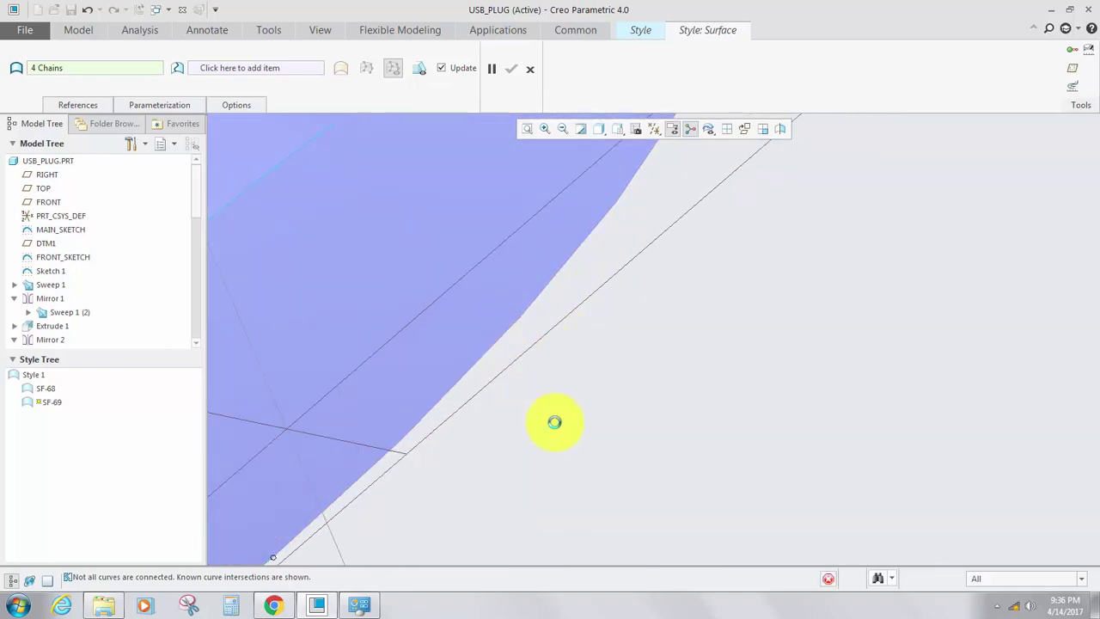
pyautogui.scroll(4, 555, 422)
pyautogui.scroll(-6, 604, 311)
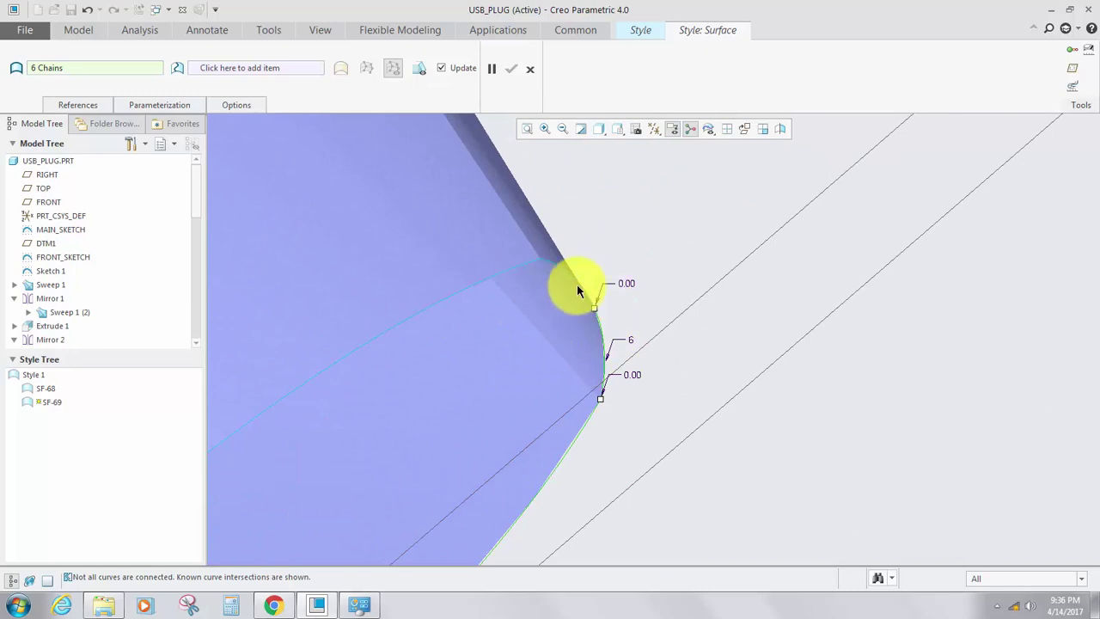
pyautogui.keyDown('ctrl'); pyautogui.click(522, 289); pyautogui.keyUp('ctrl')
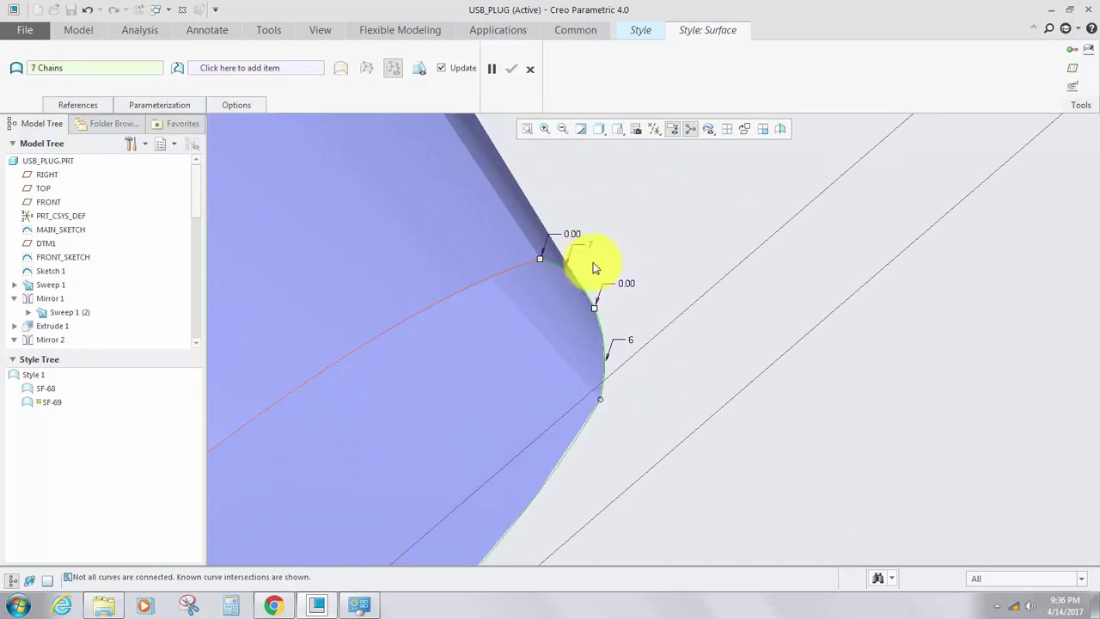
pyautogui.scroll(5, 700, 275)
pyautogui.scroll(-6, 628, 335)
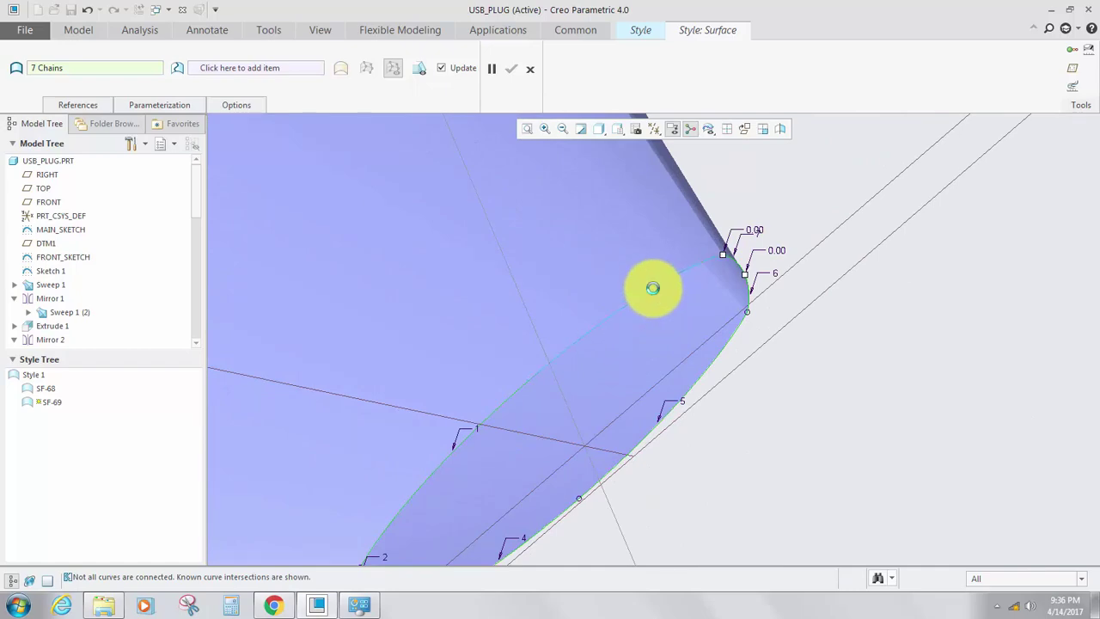
pyautogui.keyDown('ctrl'); pyautogui.click(657, 295); pyautogui.keyUp('ctrl')
# Accept the narrow-end cap surface, clear the selection and finish the Style feature.
pyautogui.scroll(3, 666, 325)
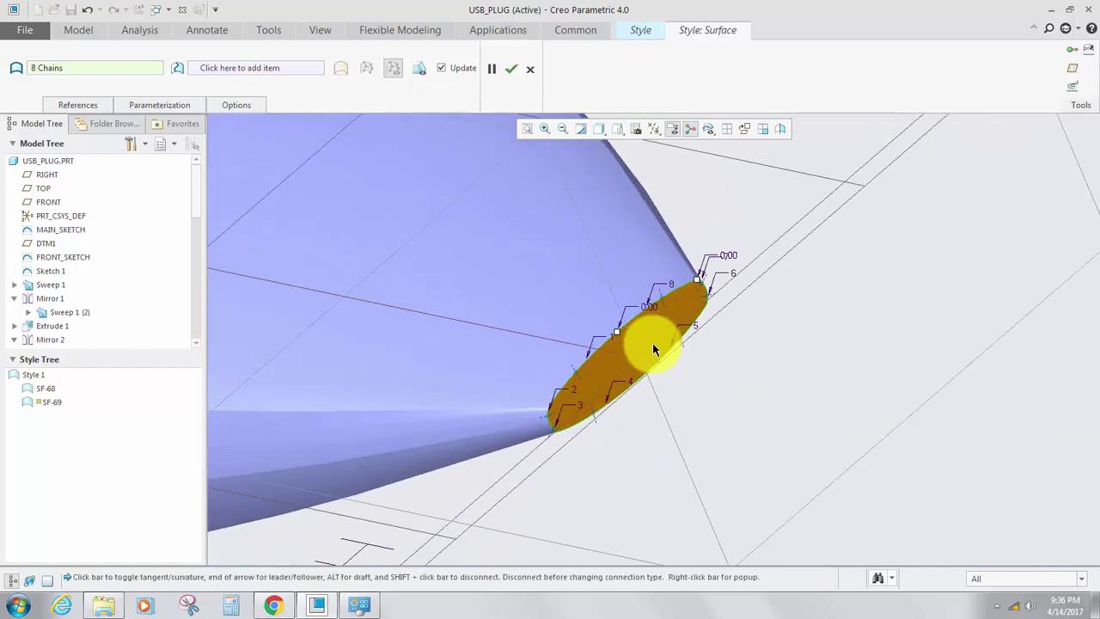
pyautogui.scroll(-4, 652, 343)
pyautogui.moveTo(647, 343); pyautogui.dragTo(592, 358, button='middle')
pyautogui.scroll(3, 592, 358)
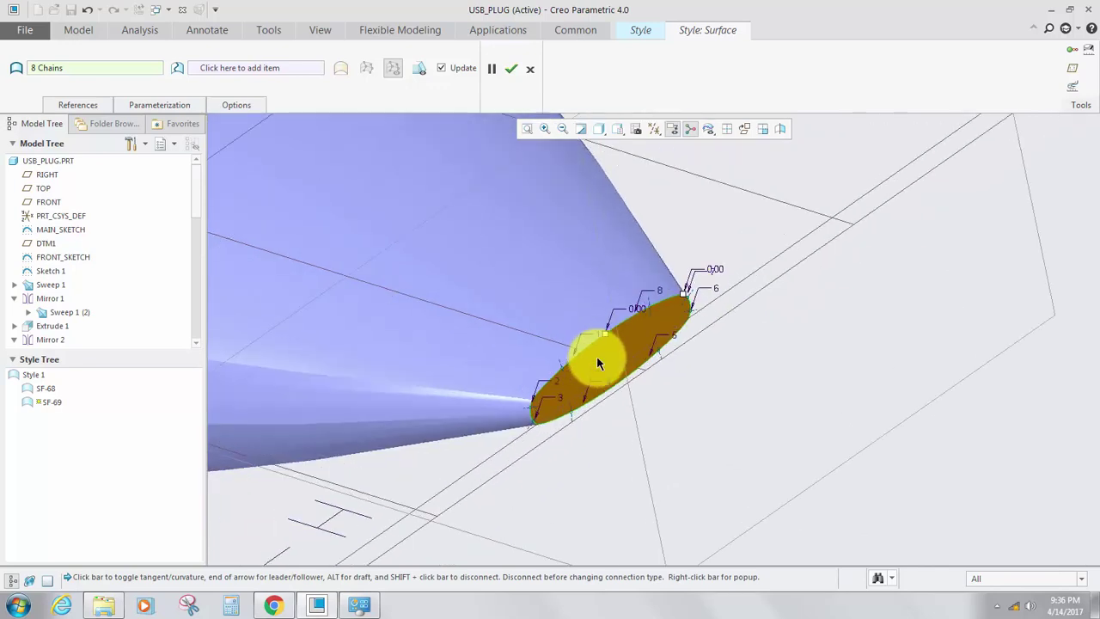
pyautogui.scroll(-3, 596, 355)
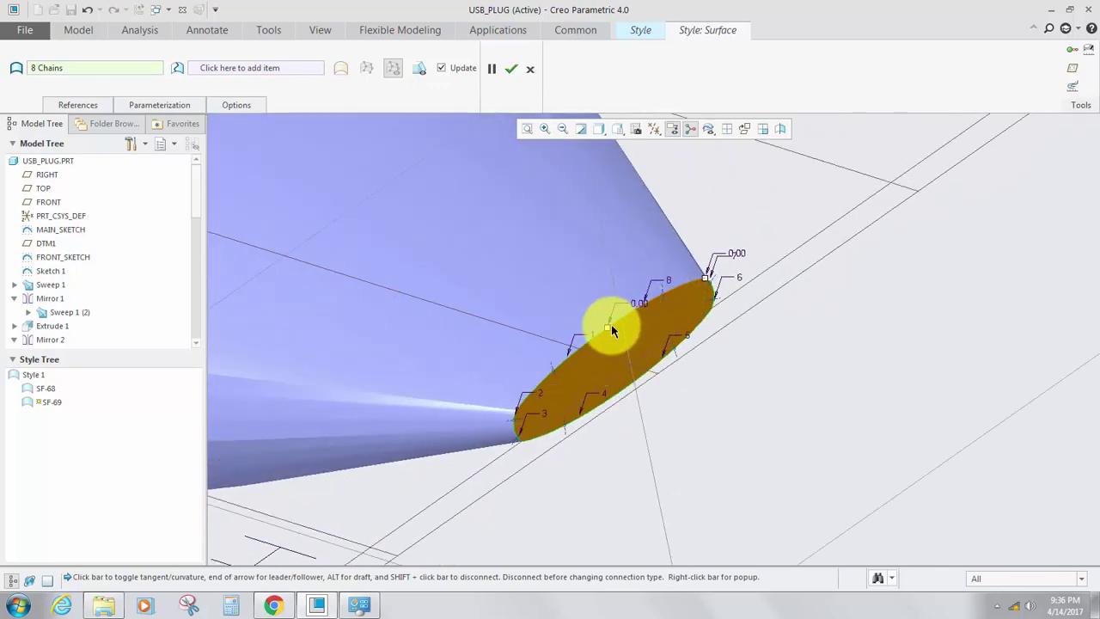
pyautogui.click(509, 69)
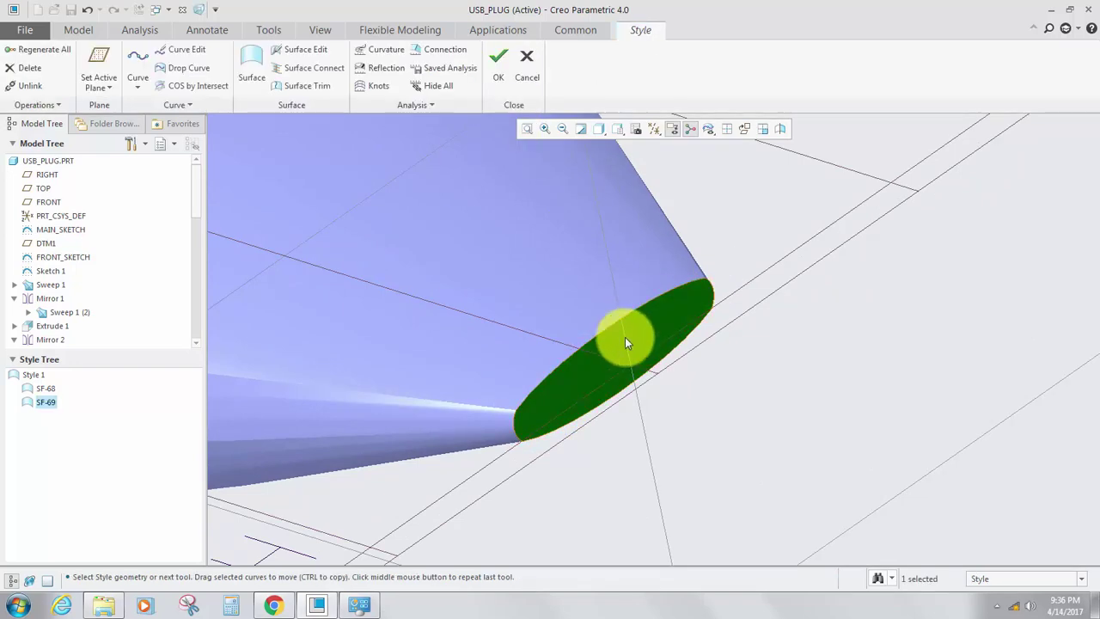
pyautogui.click(722, 393)
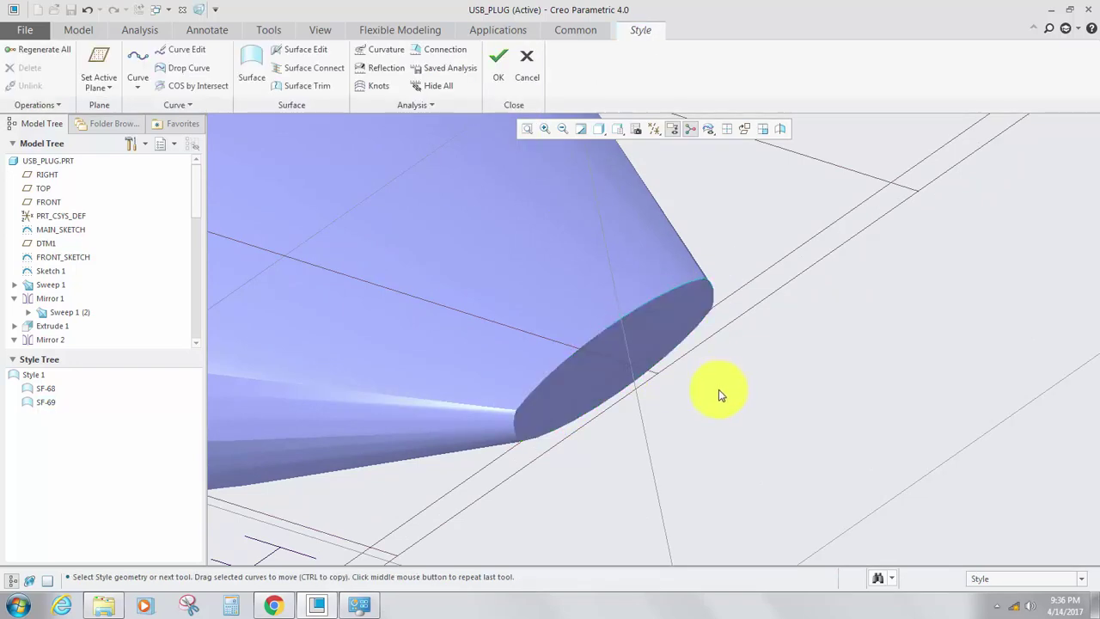
pyautogui.click(508, 66)
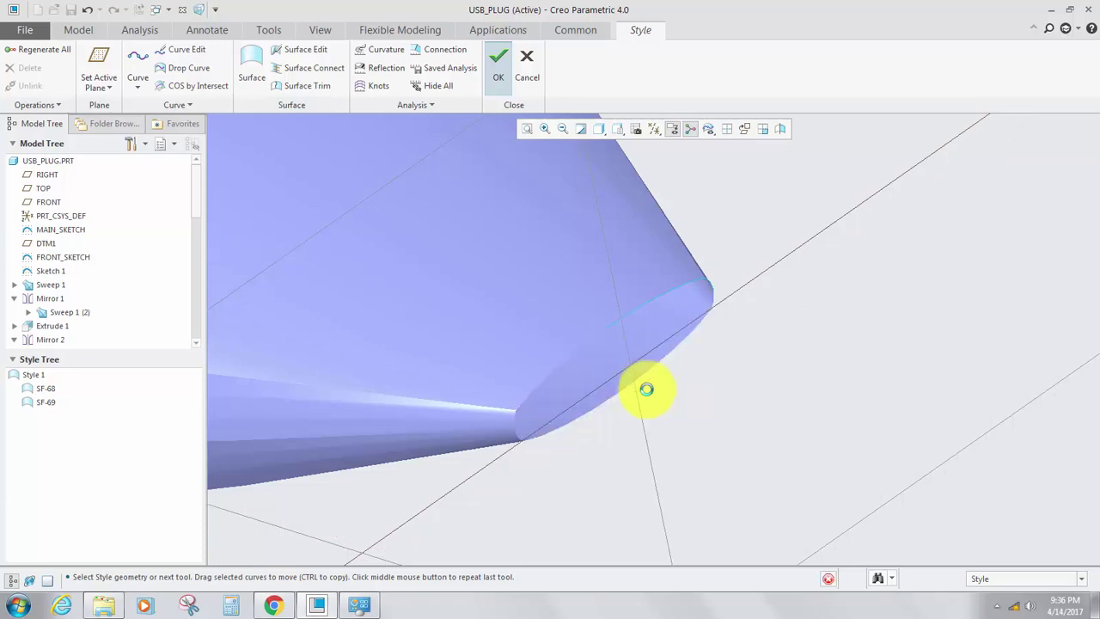
# Merge the narrow-end cap surface with the adjoining plug body quilt.
pyautogui.scroll(8, 701, 395)
pyautogui.scroll(-4, 515, 328)
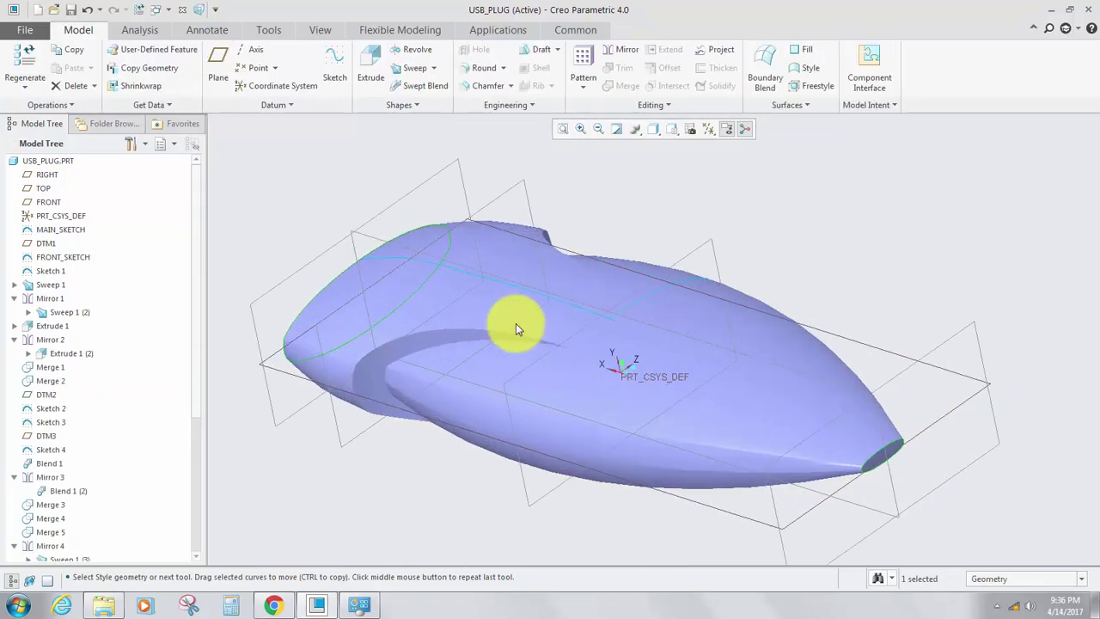
pyautogui.moveTo(516, 329); pyautogui.dragTo(616, 358, button='middle')
pyautogui.scroll(-5, 696, 320)
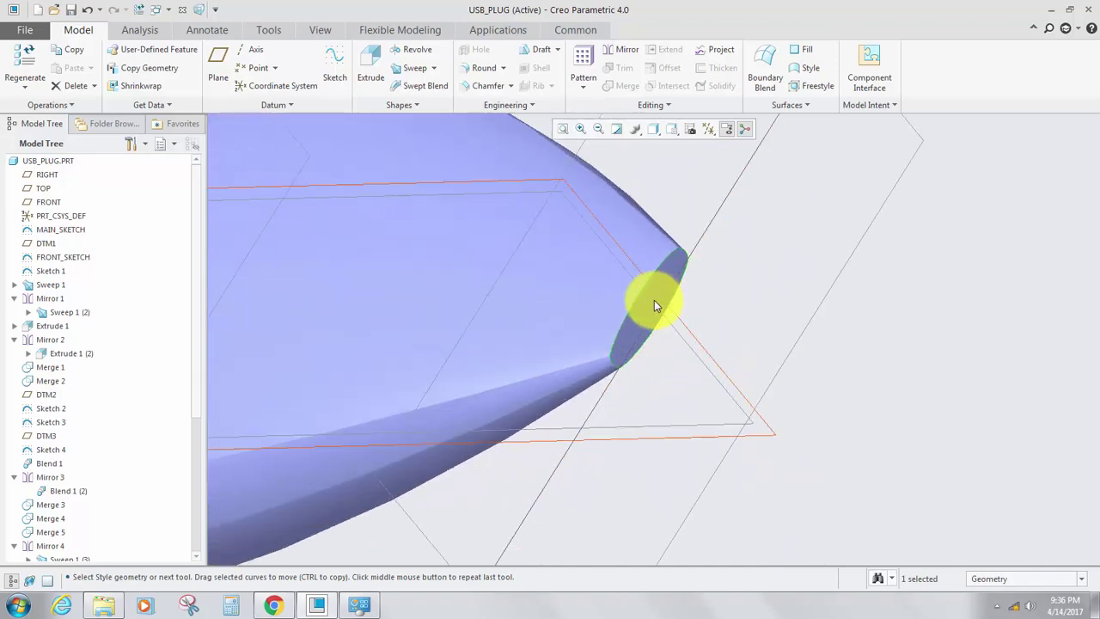
pyautogui.click(636, 312)
pyautogui.click(575, 324)
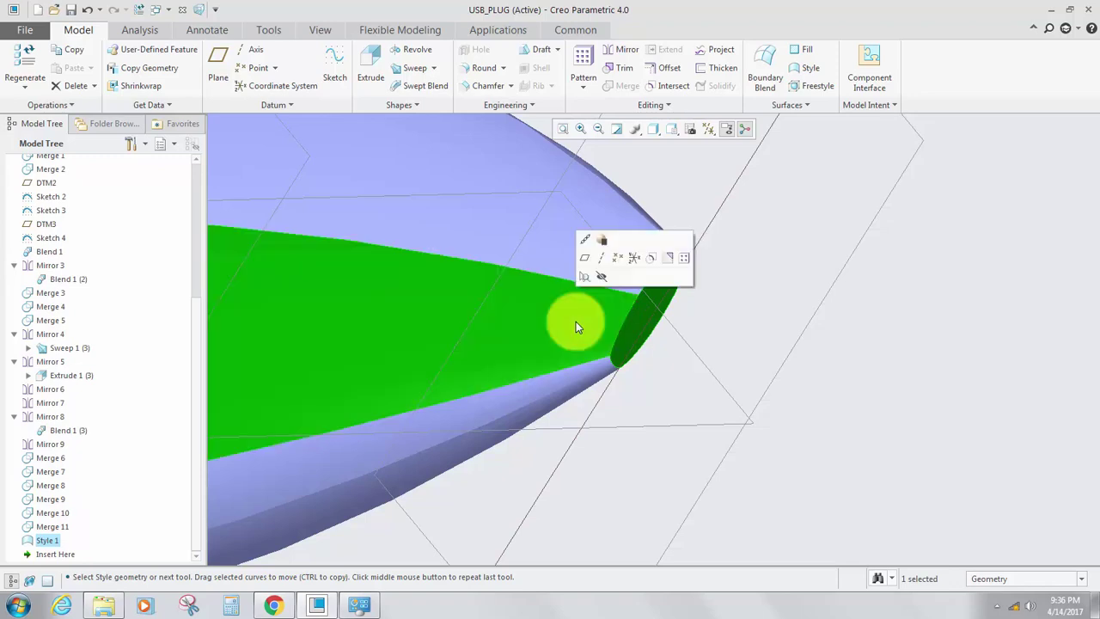
pyautogui.scroll(5, 670, 350)
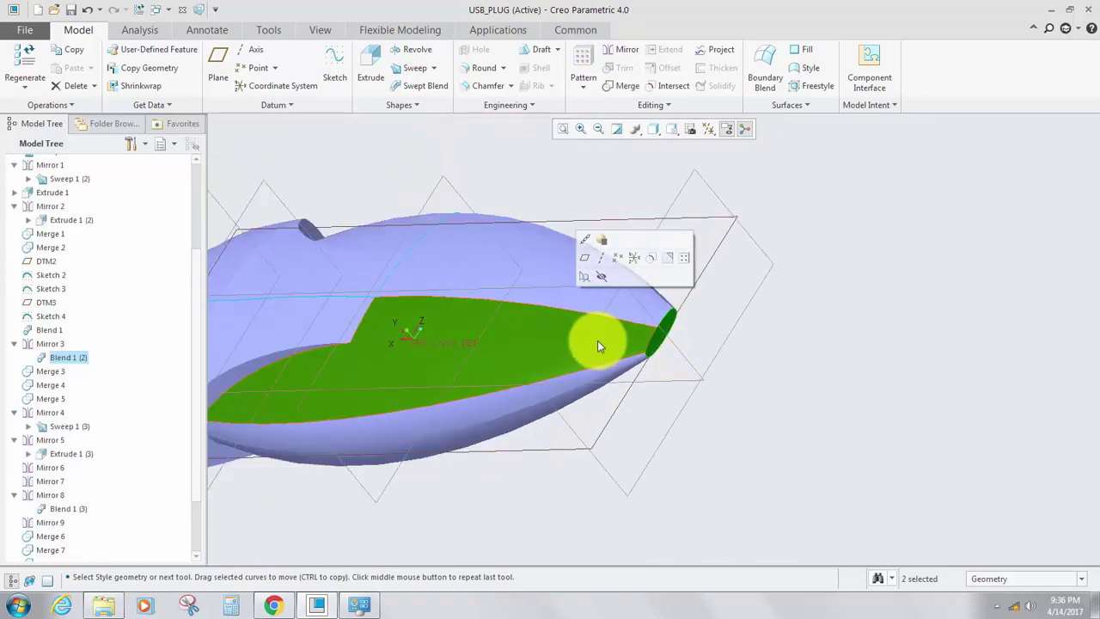
pyautogui.scroll(-3, 599, 346)
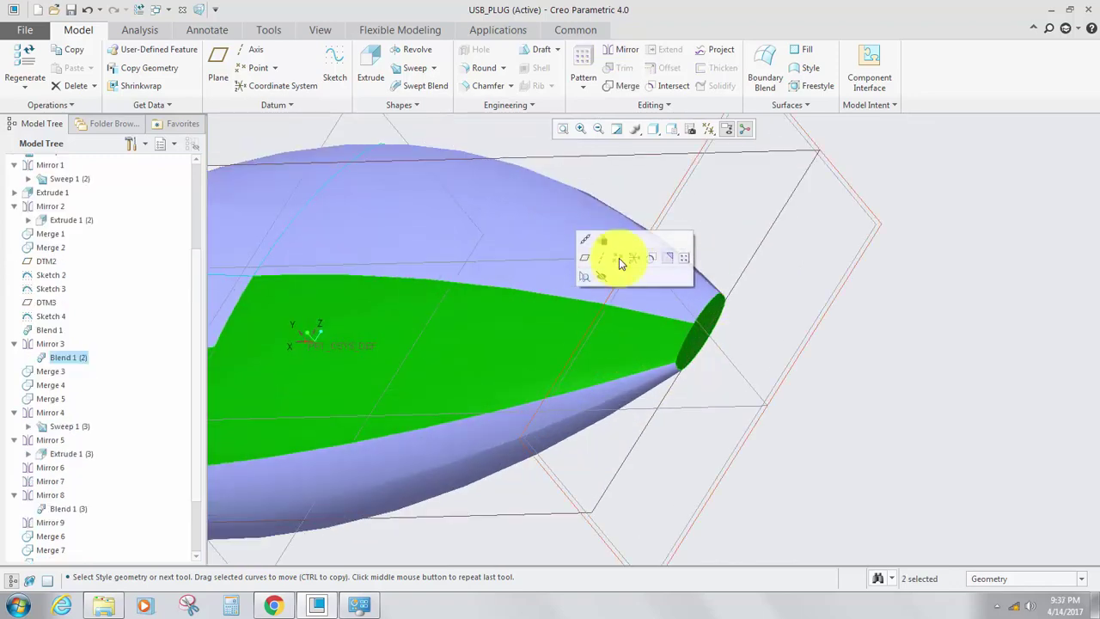
pyautogui.click(622, 86)
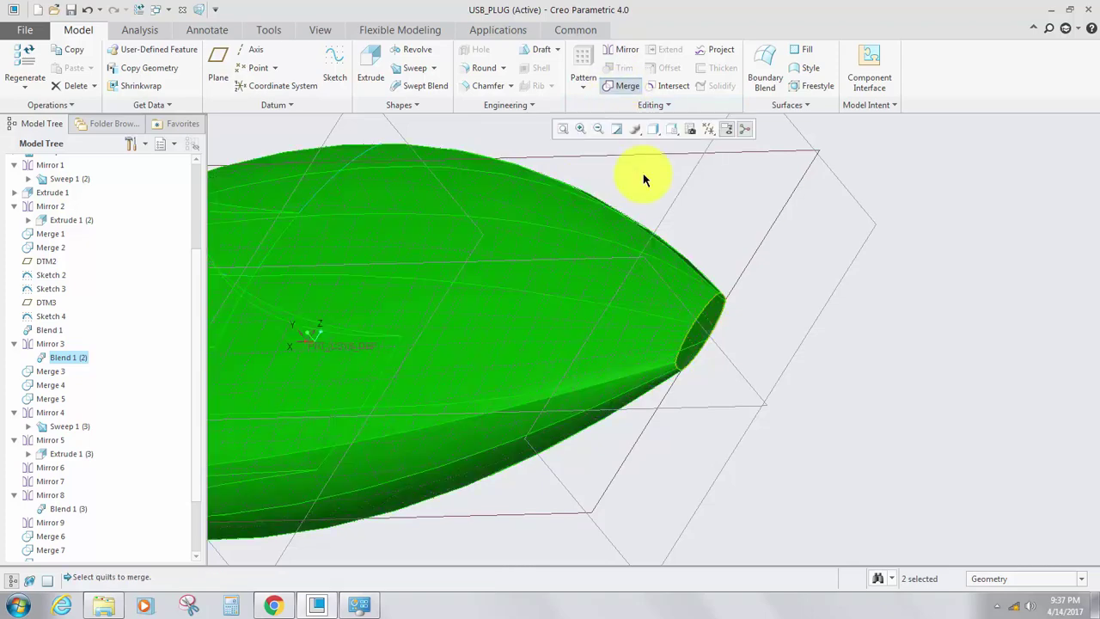
pyautogui.scroll(-4, 689, 325)
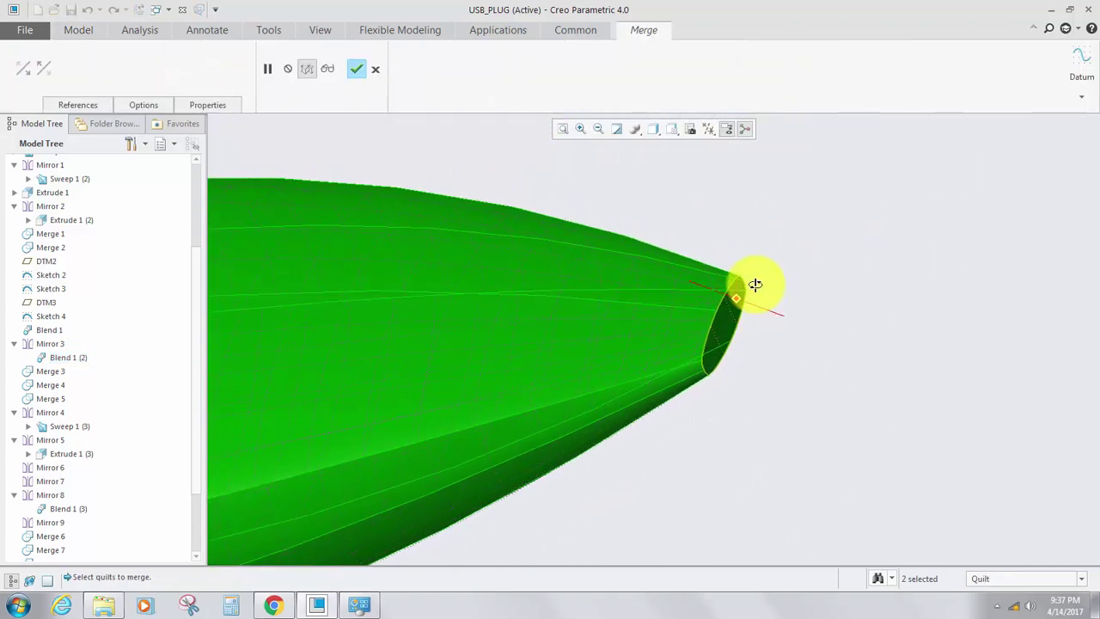
pyautogui.scroll(4, 754, 285)
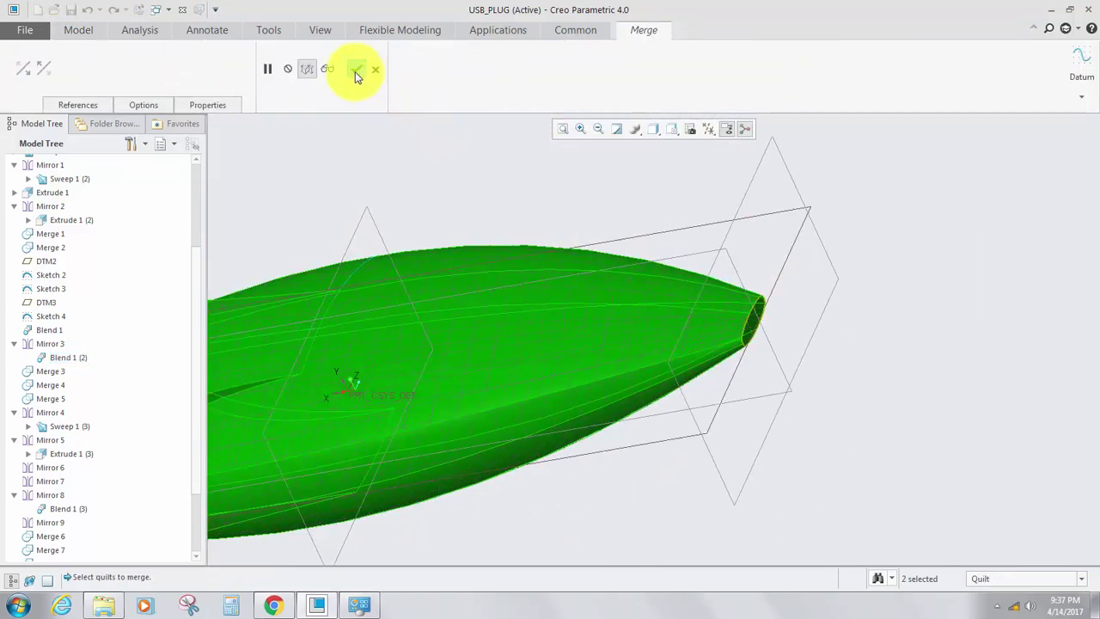
pyautogui.click(356, 72)
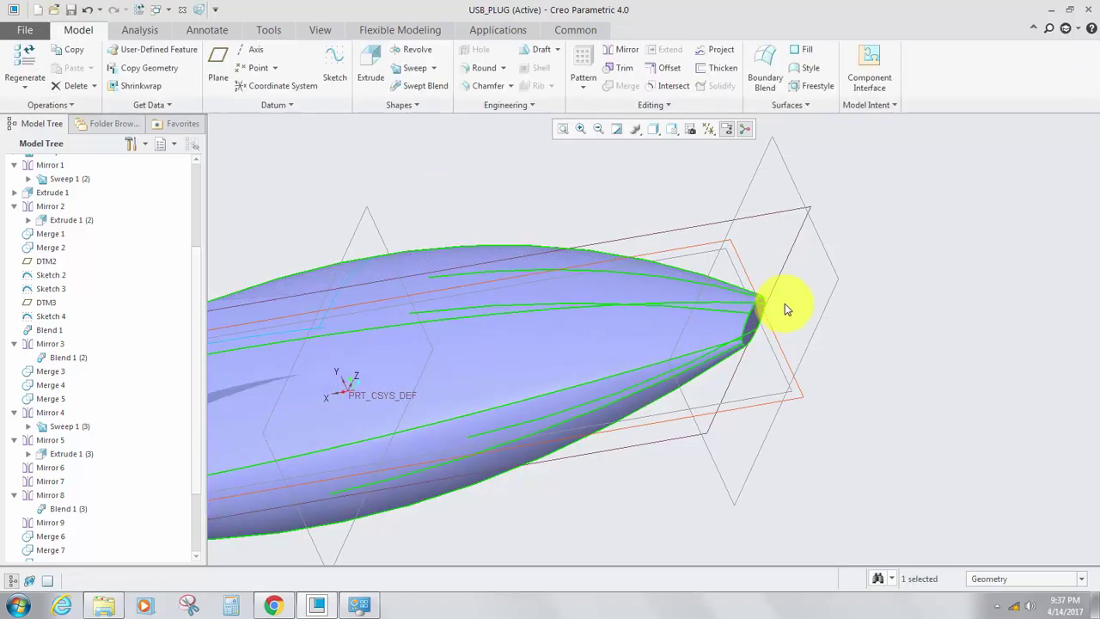
# Merge the wide-end cap surface with the adjoining plug body quilt.
pyautogui.scroll(4, 825, 305)
pyautogui.scroll(-2, 613, 351)
pyautogui.moveTo(613, 347); pyautogui.dragTo(553, 372, button='middle')
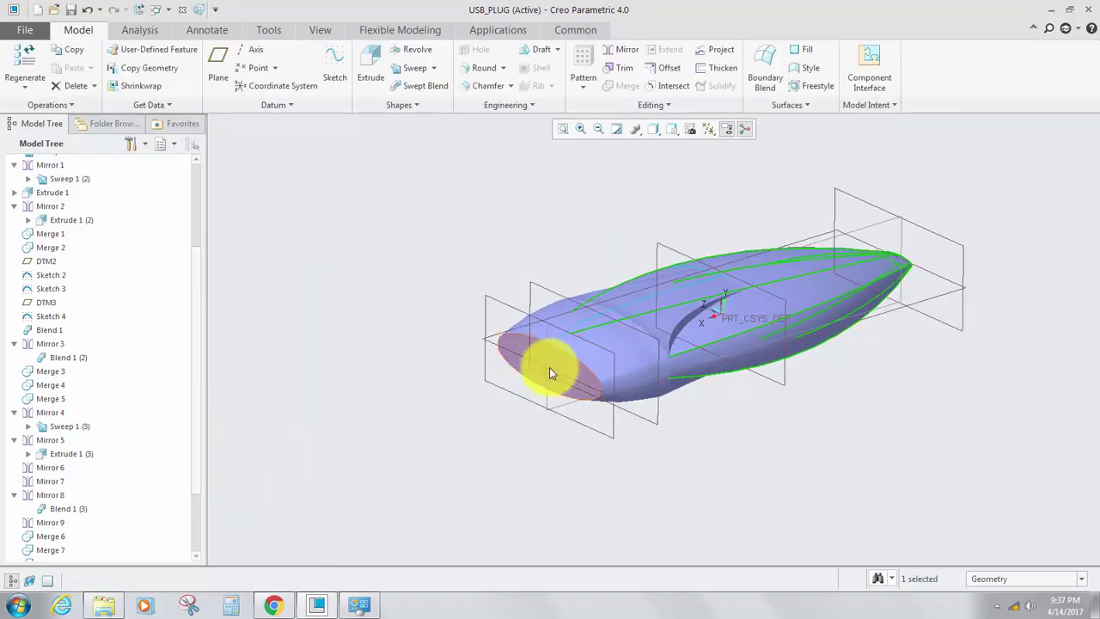
pyautogui.scroll(-3, 555, 369)
pyautogui.click(556, 358)
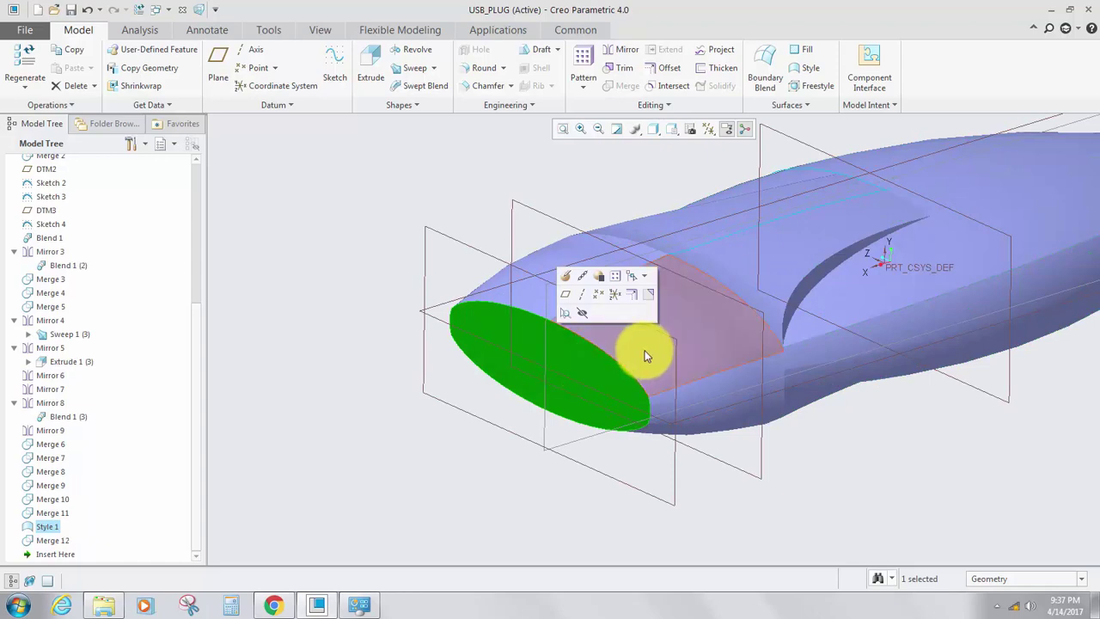
pyautogui.keyDown('ctrl'); pyautogui.click(646, 355); pyautogui.keyUp('ctrl')
pyautogui.scroll(-4, 631, 337)
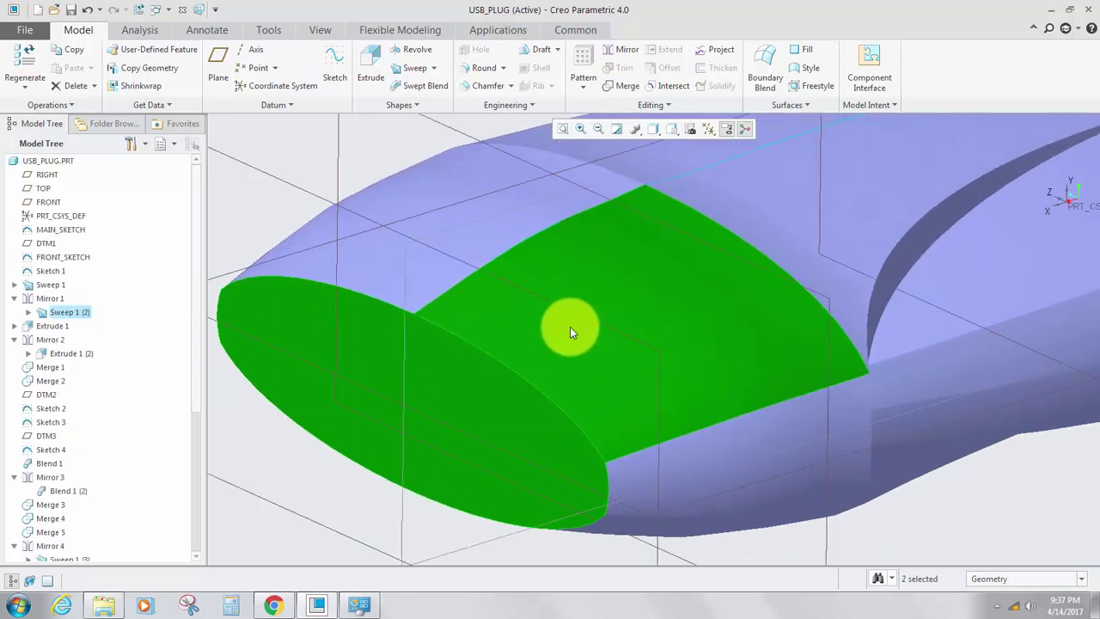
pyautogui.click(614, 89)
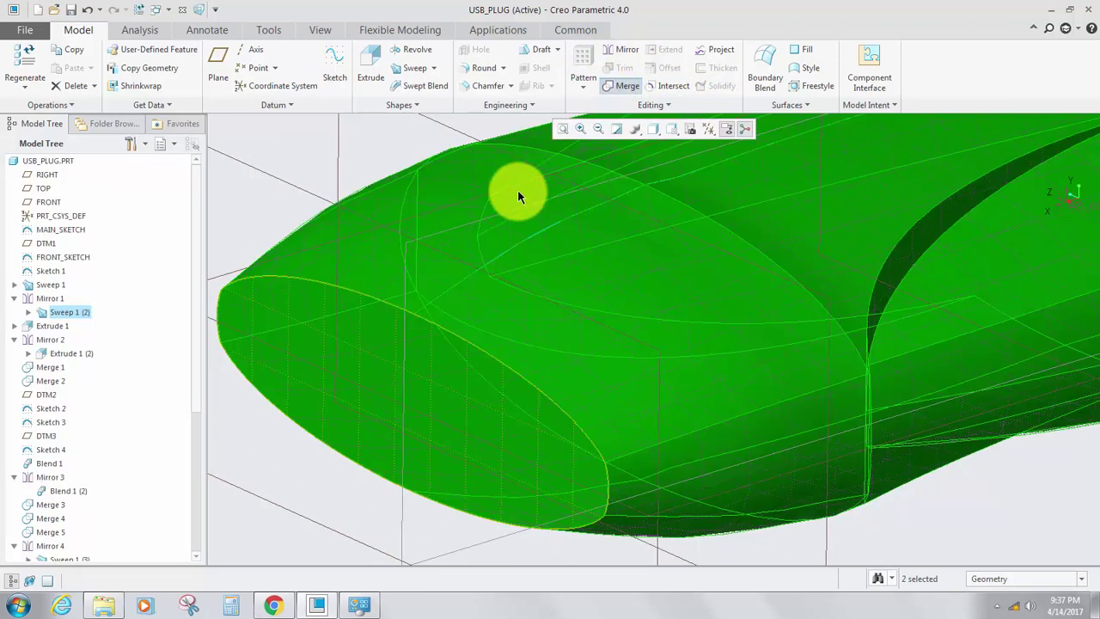
pyautogui.scroll(3, 502, 304)
pyautogui.click(354, 76)
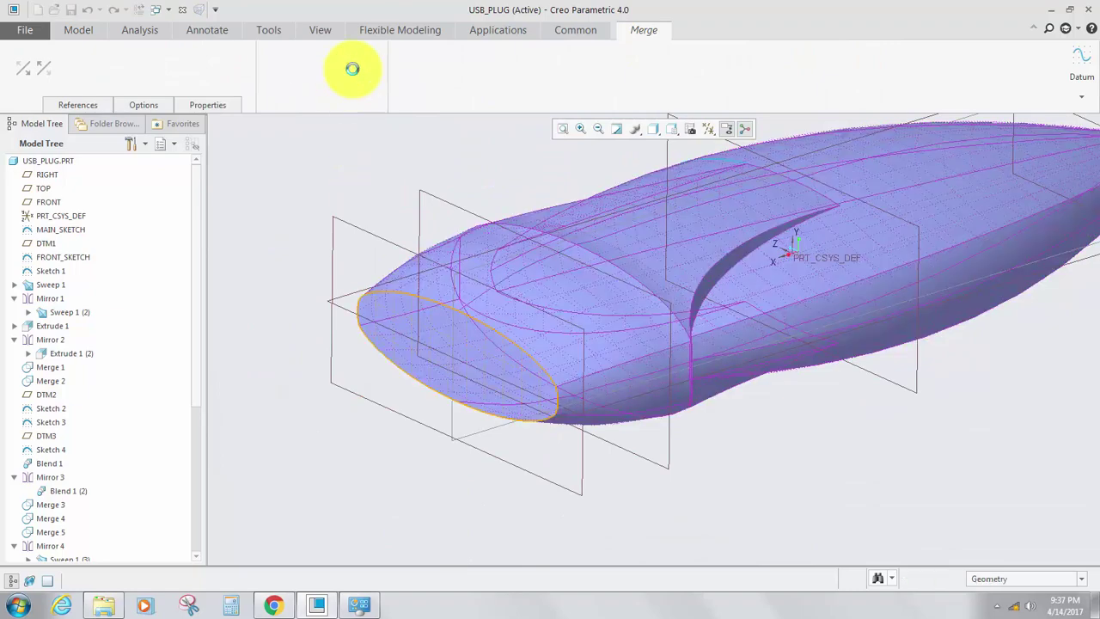
# Start a Thicken feature on the merged plug body quilt.
pyautogui.moveTo(332, 356); pyautogui.dragTo(561, 383, button='middle')
pyautogui.click(538, 305)
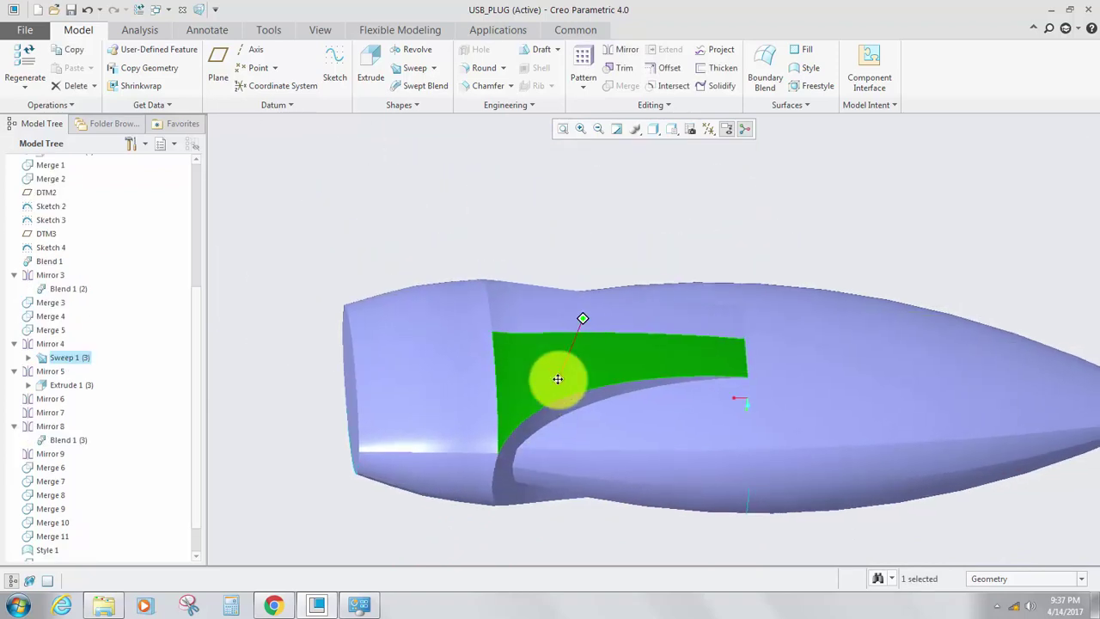
pyautogui.click(715, 70)
pyautogui.moveTo(653, 152); pyautogui.dragTo(463, 391, button='middle')
pyautogui.moveTo(462, 390)
pyautogui.keyDown('shift'); pyautogui.mouseDown(button='middle')
pyautogui.moveTo(530, 353)
pyautogui.moveTo(463, 369)
pyautogui.mouseUp(button='middle'); pyautogui.keyUp('shift')
pyautogui.scroll(-2, 491, 369)
pyautogui.scroll(-1, 462, 370)
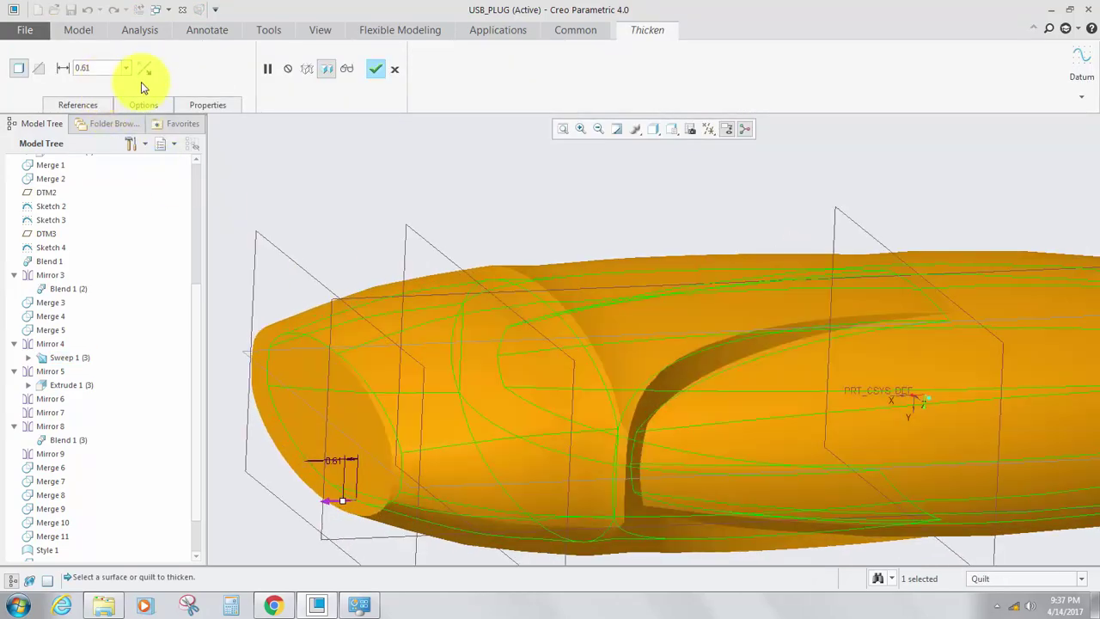
# Try the Thicken side options, including thickness on both sides of the quilt, and examine the preview at the wide end.
pyautogui.click(147, 68)
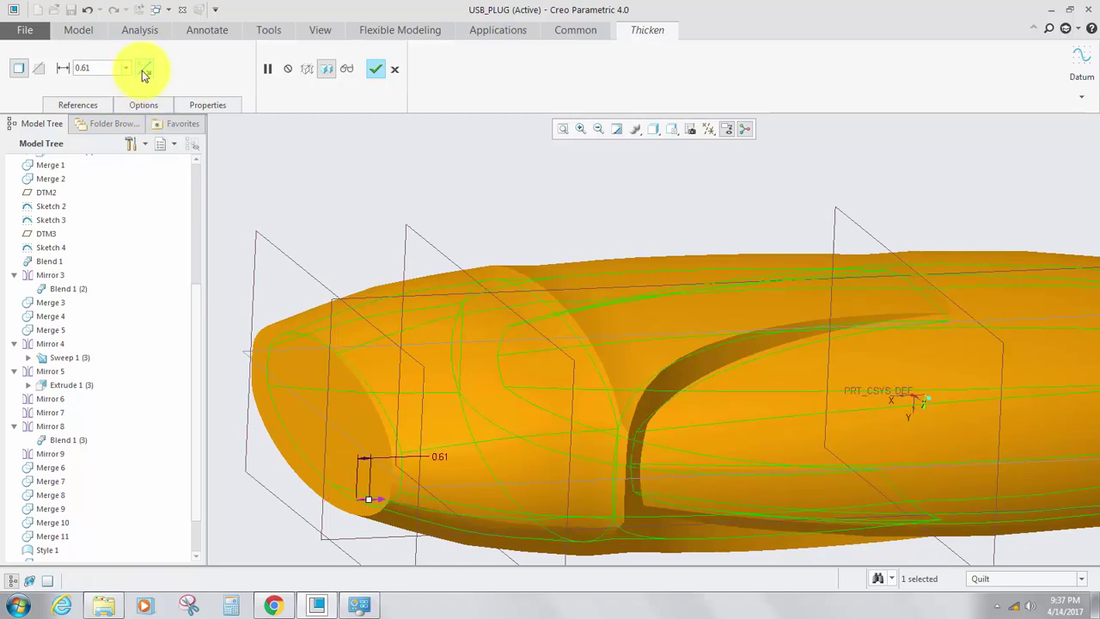
pyautogui.click(144, 69)
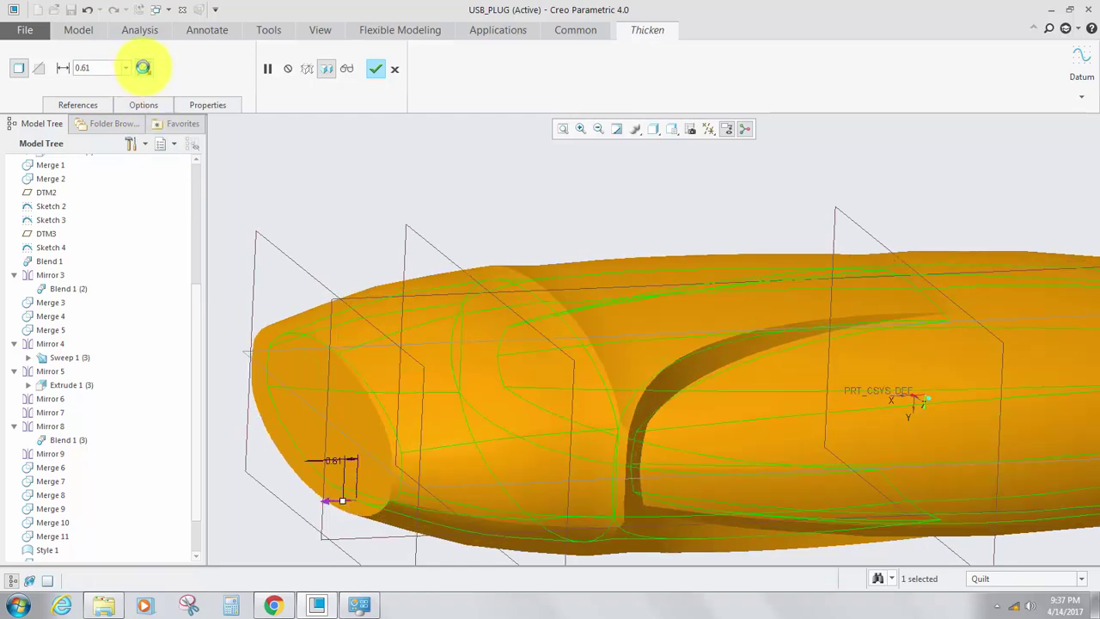
pyautogui.click(144, 68)
pyautogui.click(144, 68)
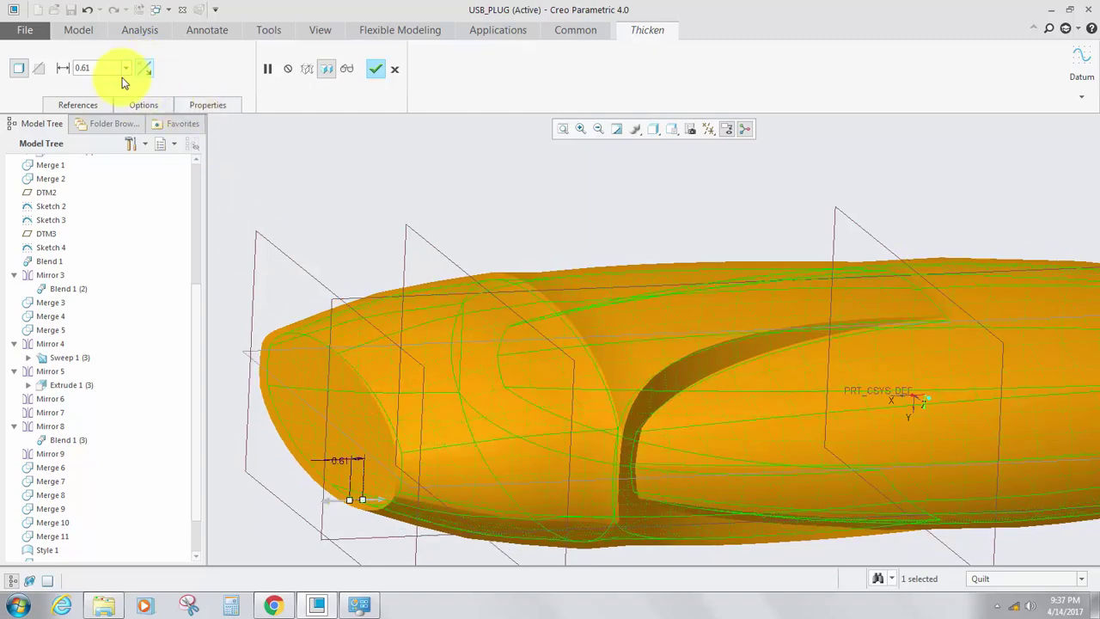
pyautogui.scroll(-8, 389, 512)
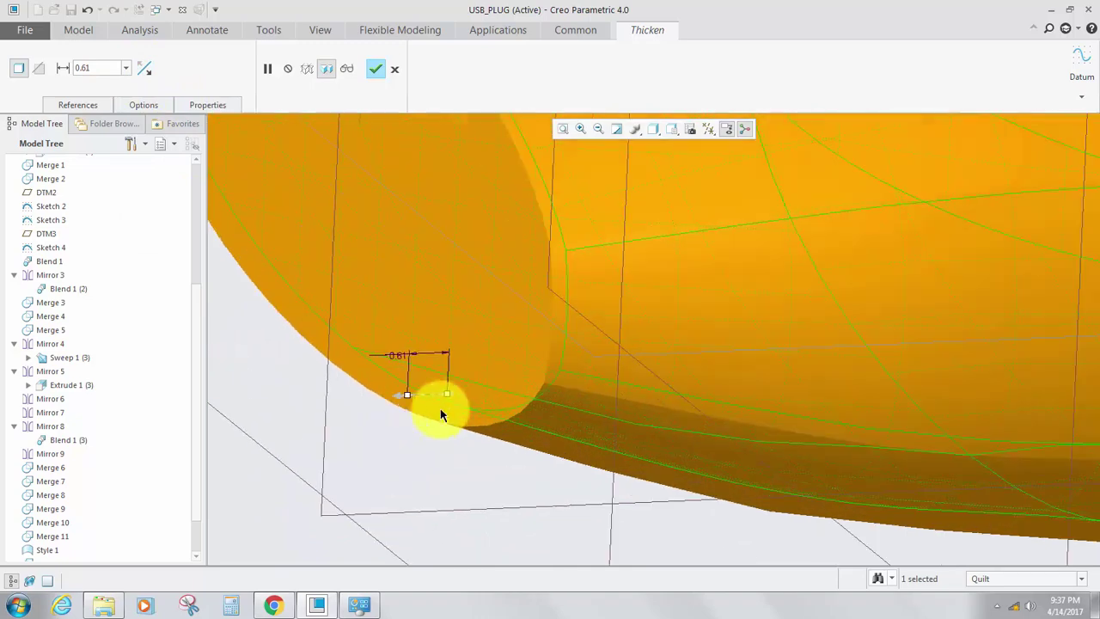
pyautogui.scroll(8, 392, 398)
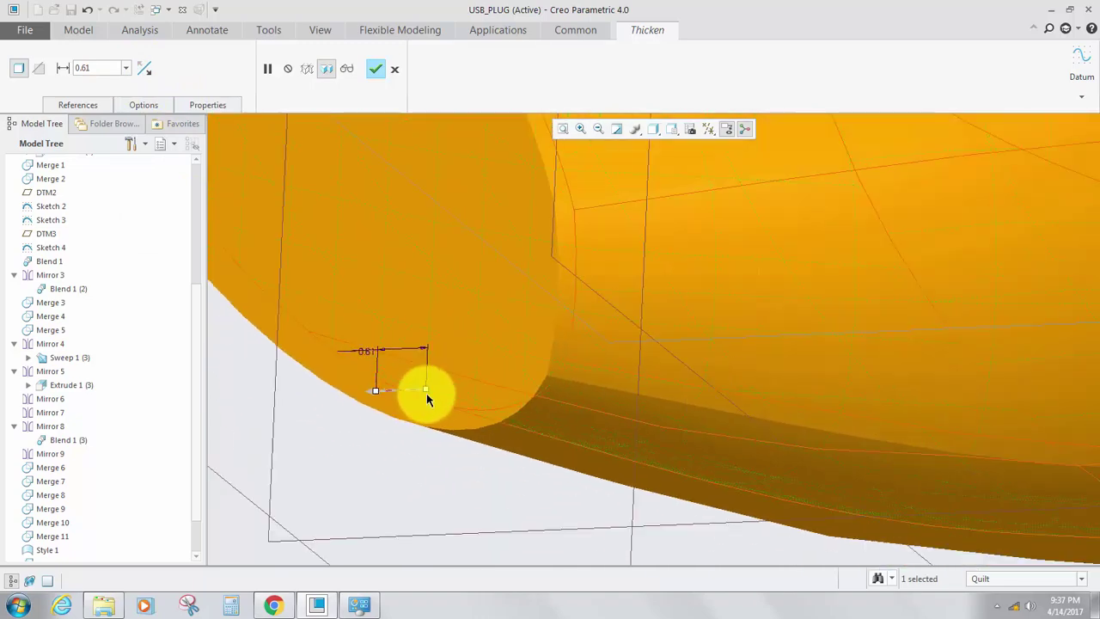
pyautogui.scroll(-6, 632, 351)
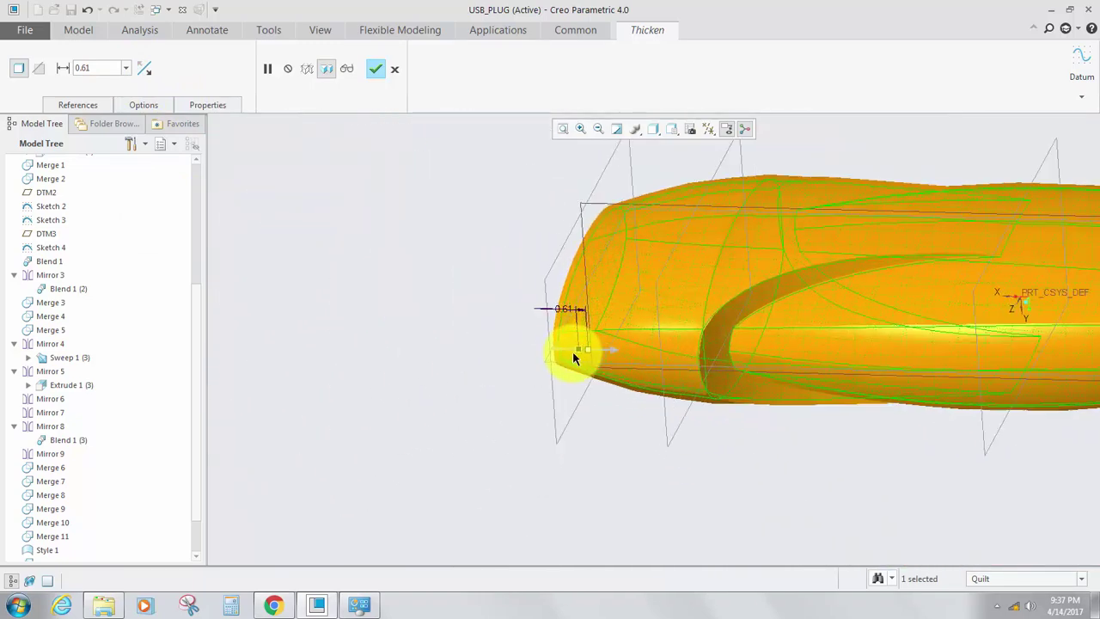
pyautogui.scroll(-2, 540, 386)
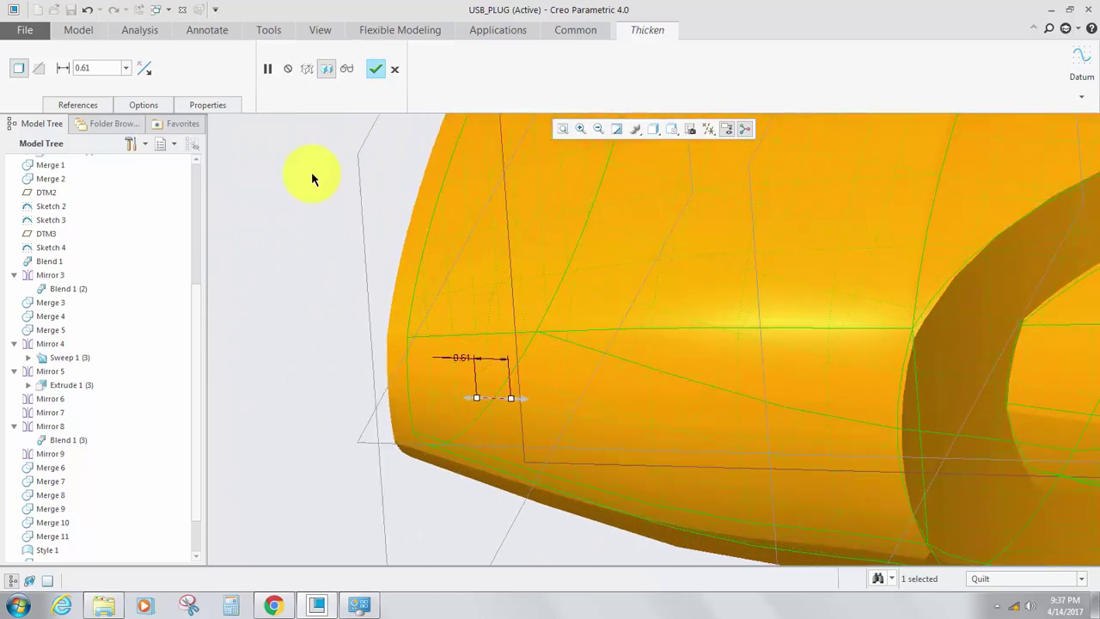
# Switch the Thicken to a single side, try a thickness of 0.50, set it to 0.20 and complete the feature.
pyautogui.click(146, 76)
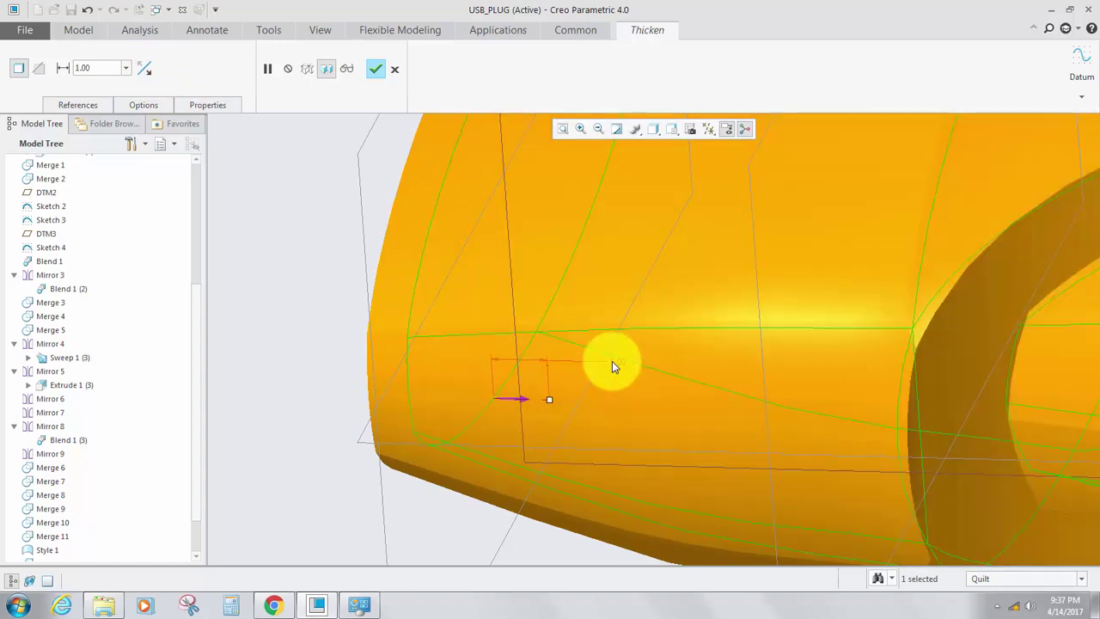
pyautogui.doubleClick(613, 361)
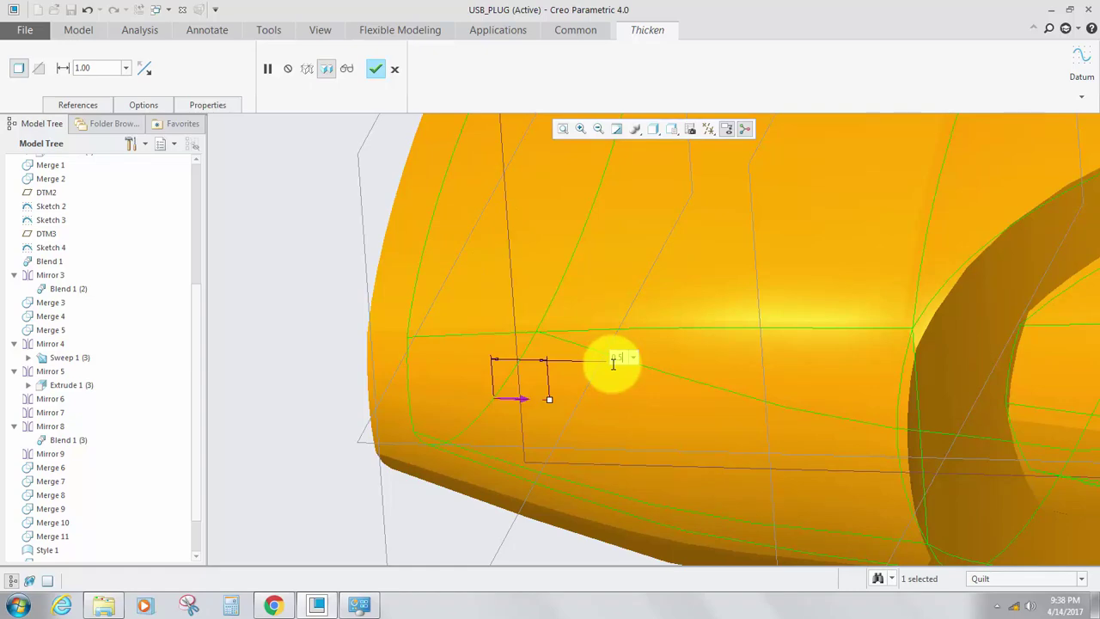
pyautogui.write('0.50')
pyautogui.press('Return')
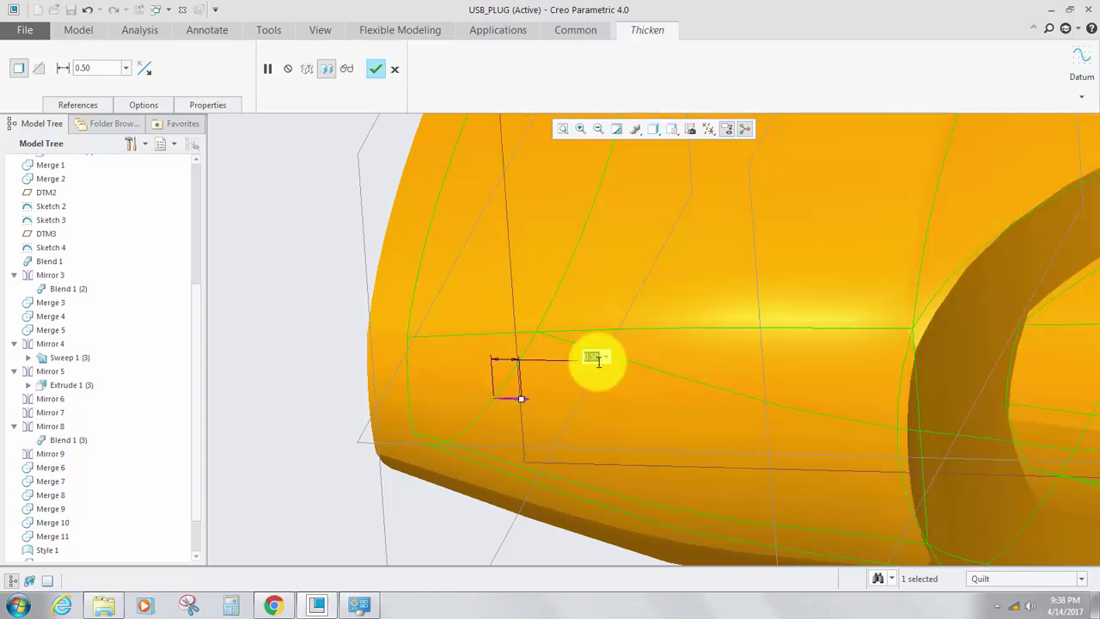
pyautogui.press('Return')
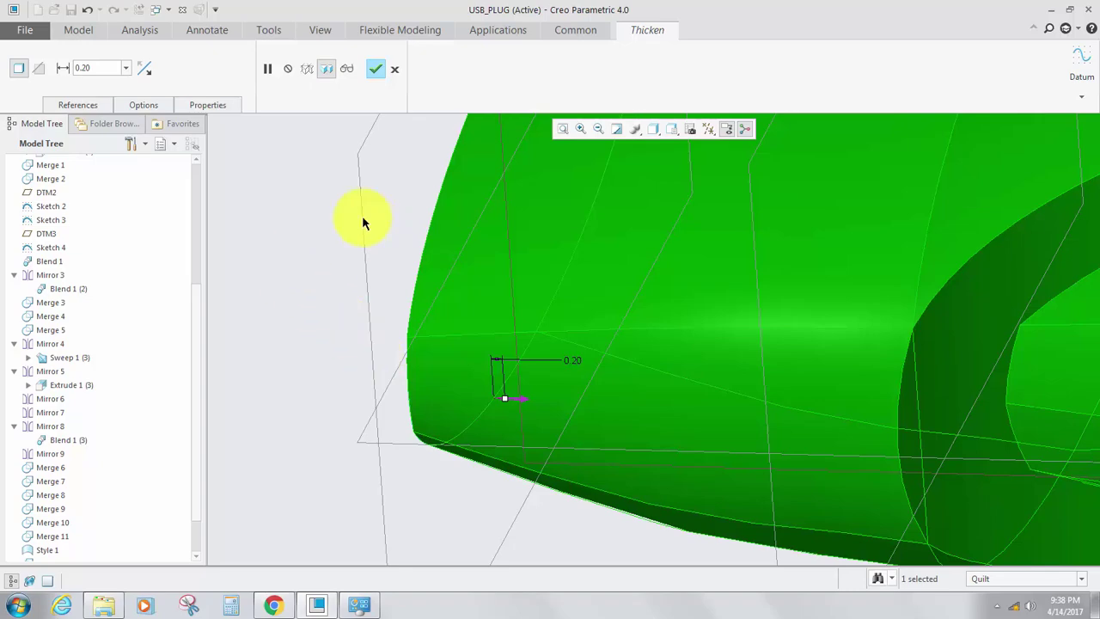
pyautogui.click(375, 69)
# Examine the thickened plug body from several angles, including its closed wide end.
pyautogui.scroll(5, 293, 365)
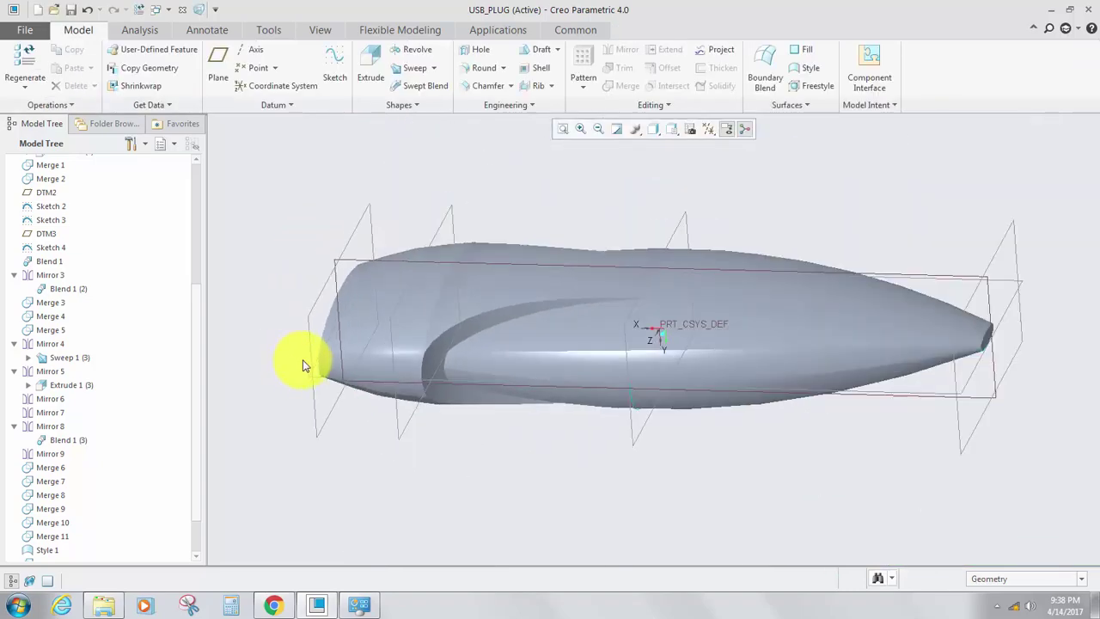
pyautogui.moveTo(304, 366); pyautogui.dragTo(472, 381, button='middle')
pyautogui.scroll(-4, 472, 380)
pyautogui.moveTo(524, 330); pyautogui.dragTo(545, 385, button='middle')
pyautogui.scroll(3, 525, 413)
pyautogui.scroll(-2, 622, 376)
pyautogui.moveTo(622, 376)
pyautogui.mouseDown(button='middle')
pyautogui.moveTo(516, 405)
pyautogui.moveTo(570, 412)
pyautogui.moveTo(678, 351)
pyautogui.moveTo(749, 345)
pyautogui.moveTo(744, 386)
pyautogui.moveTo(542, 344)
pyautogui.moveTo(523, 373)
pyautogui.moveTo(559, 324)
pyautogui.moveTo(583, 378)
pyautogui.moveTo(511, 341)
pyautogui.mouseUp(button='middle')
pyautogui.scroll(-3, 552, 352)
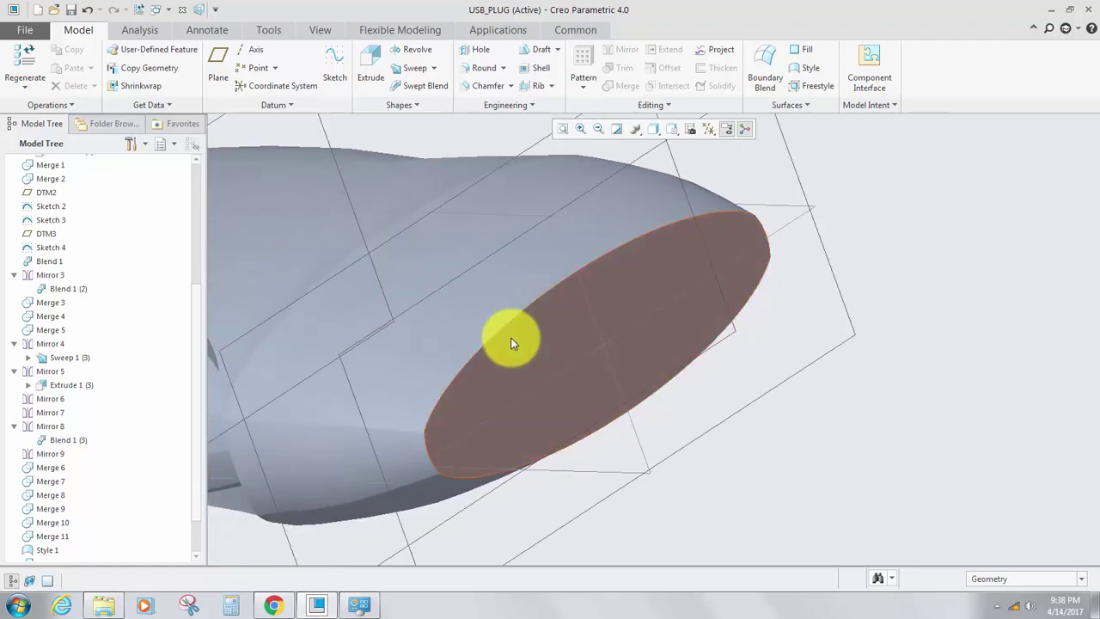
# Start an Extrude with an internal sketch on the plane at the plug's wide end, viewed straight on.
pyautogui.click(375, 67)
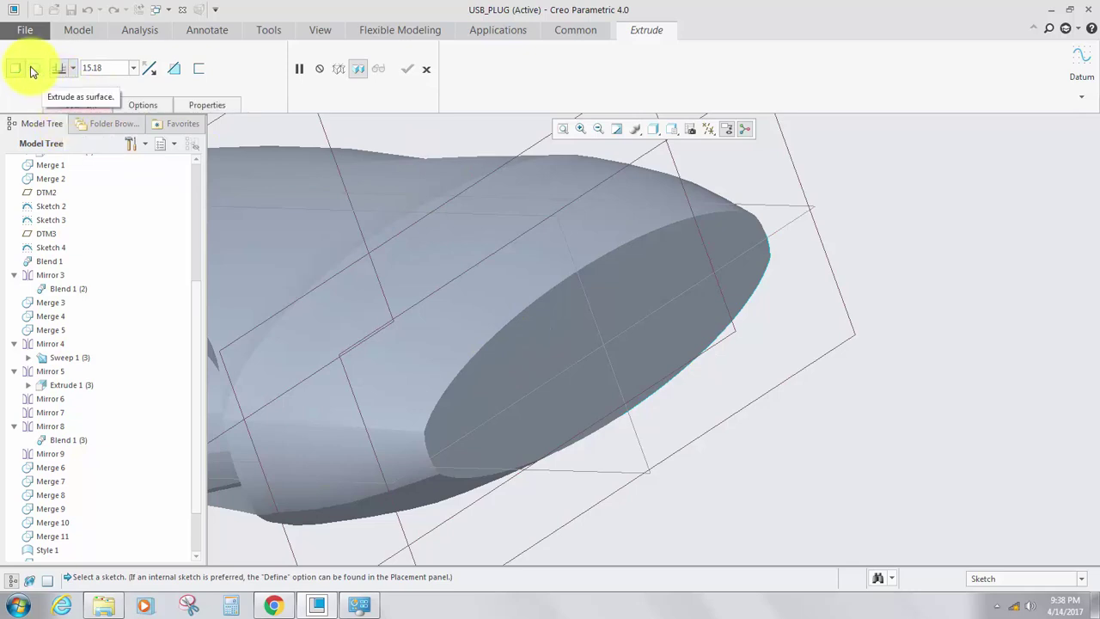
pyautogui.click(76, 106)
pyautogui.click(76, 105)
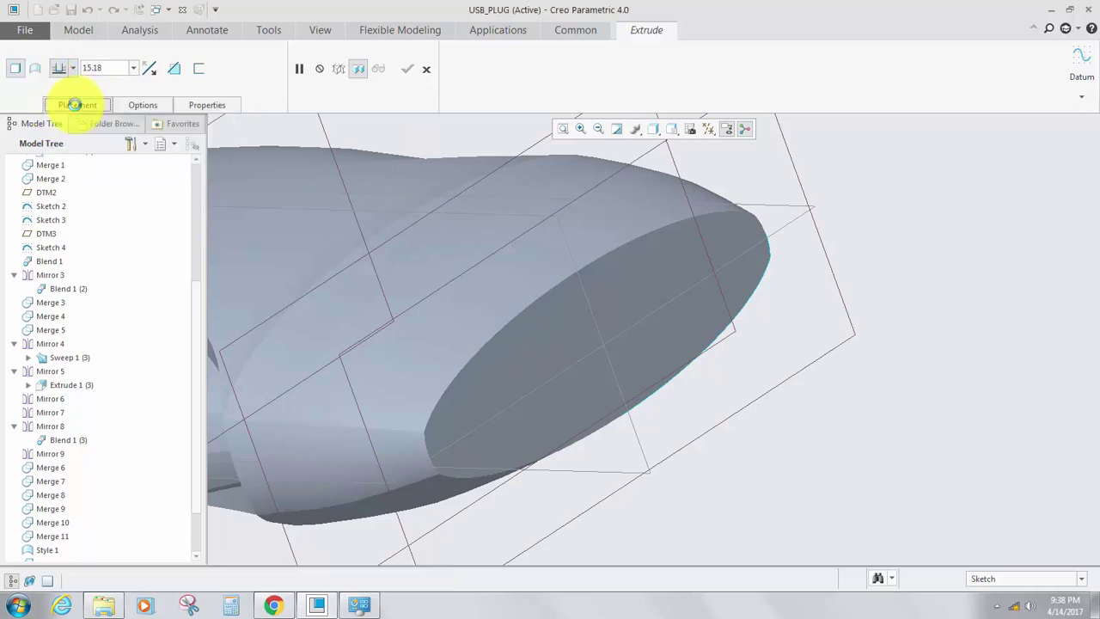
pyautogui.moveTo(510, 344); pyautogui.dragTo(701, 398, button='middle')
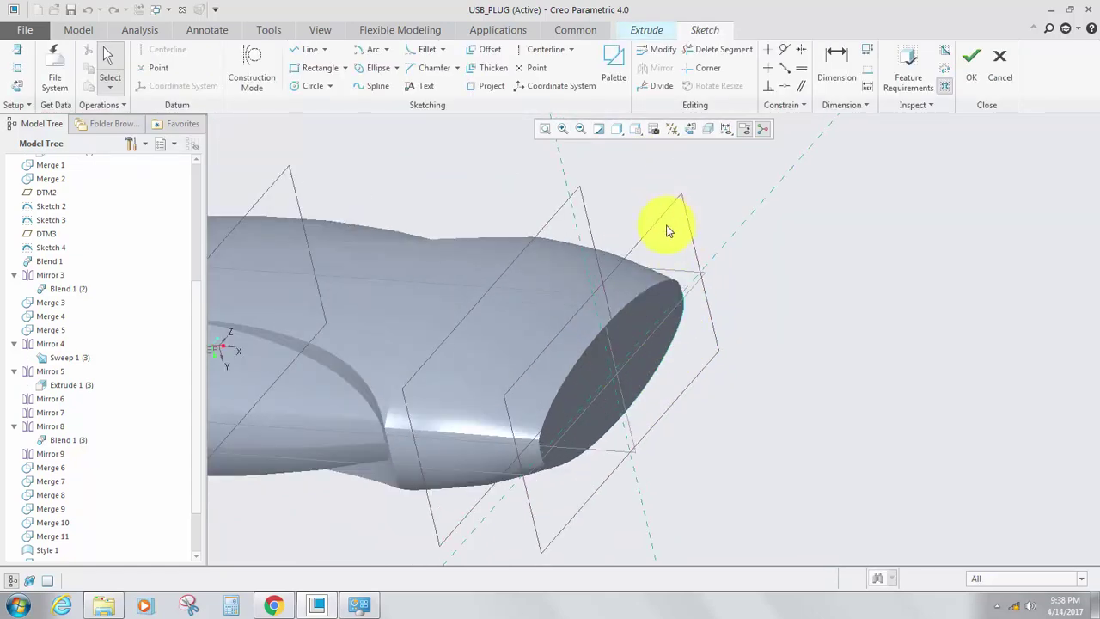
pyautogui.click(689, 129)
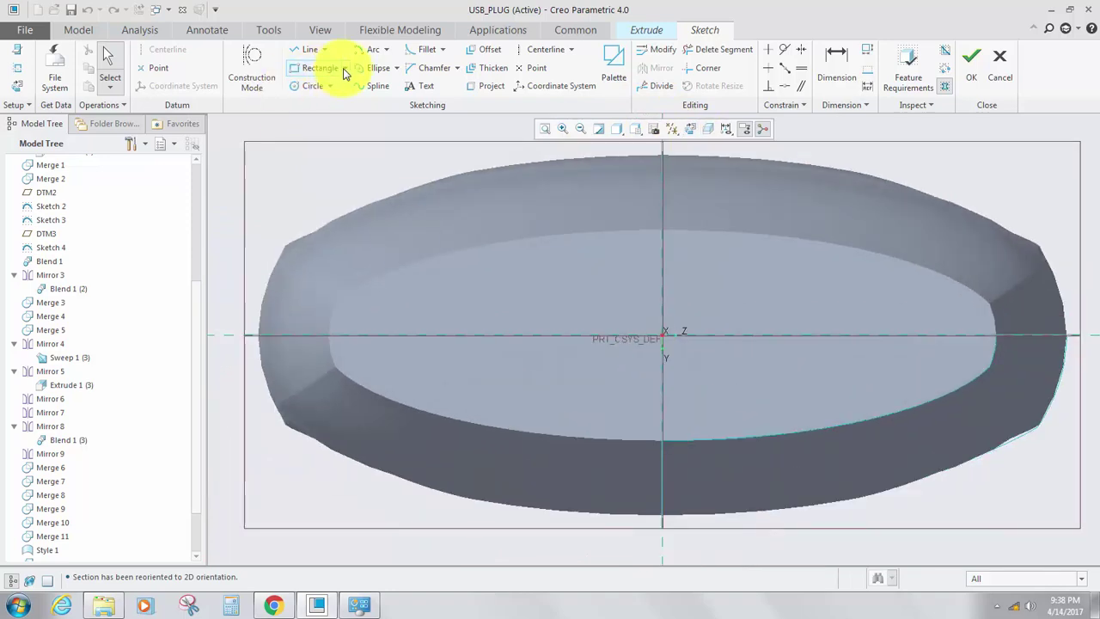
# Sketch a center rectangle about 13 wide, centred on the origin of the plug's wide end face.
pyautogui.click(344, 69)
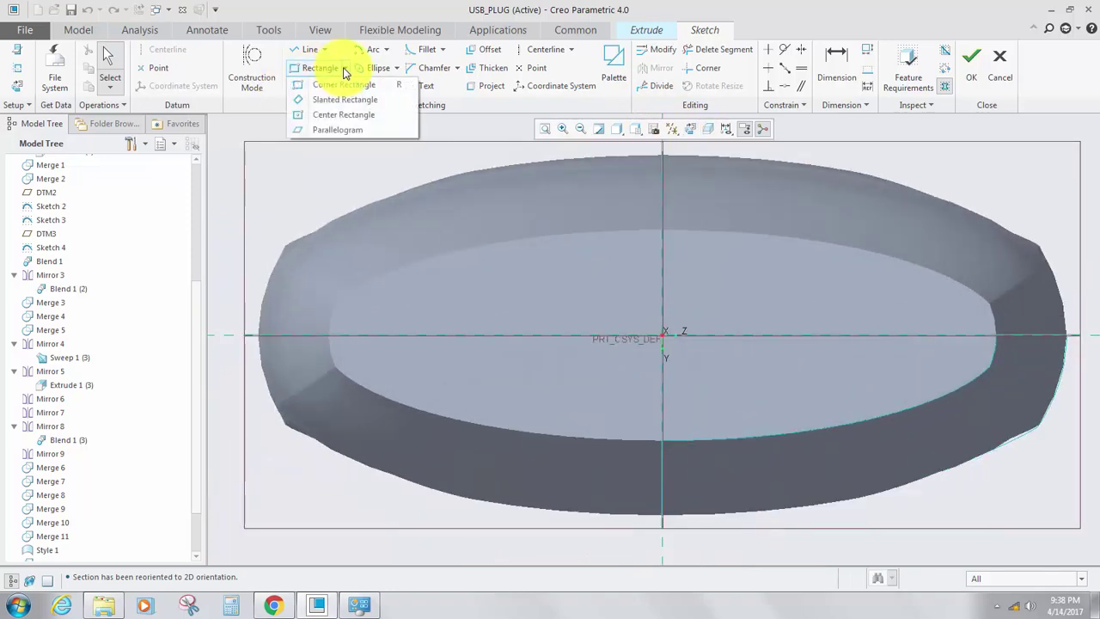
pyautogui.click(296, 119)
pyautogui.click(662, 334)
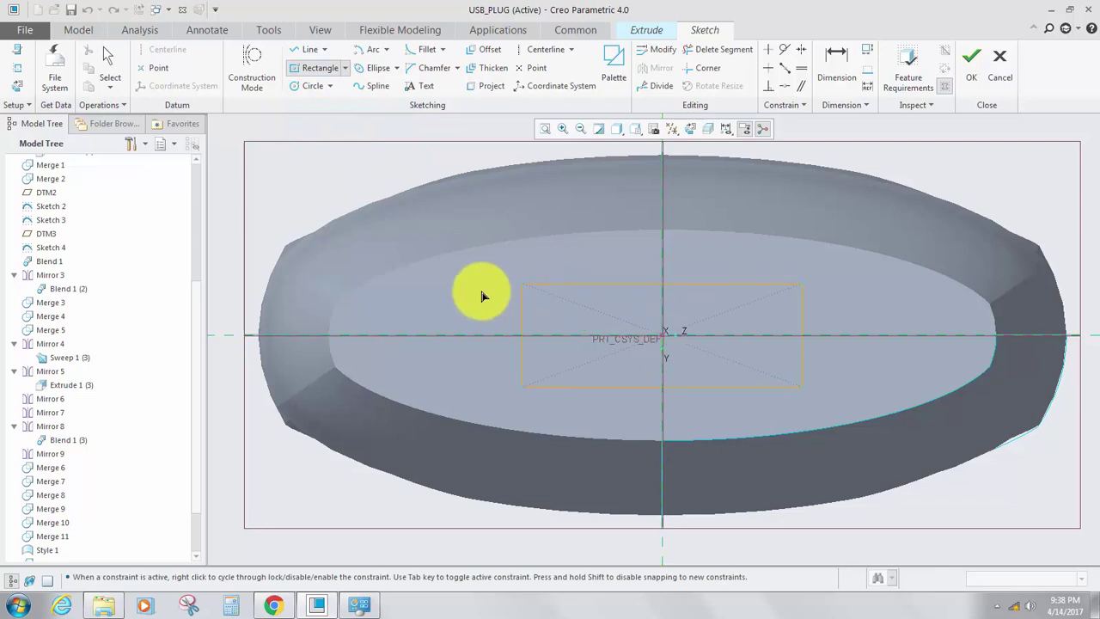
pyautogui.click(438, 284)
pyautogui.middleClick(354, 303)
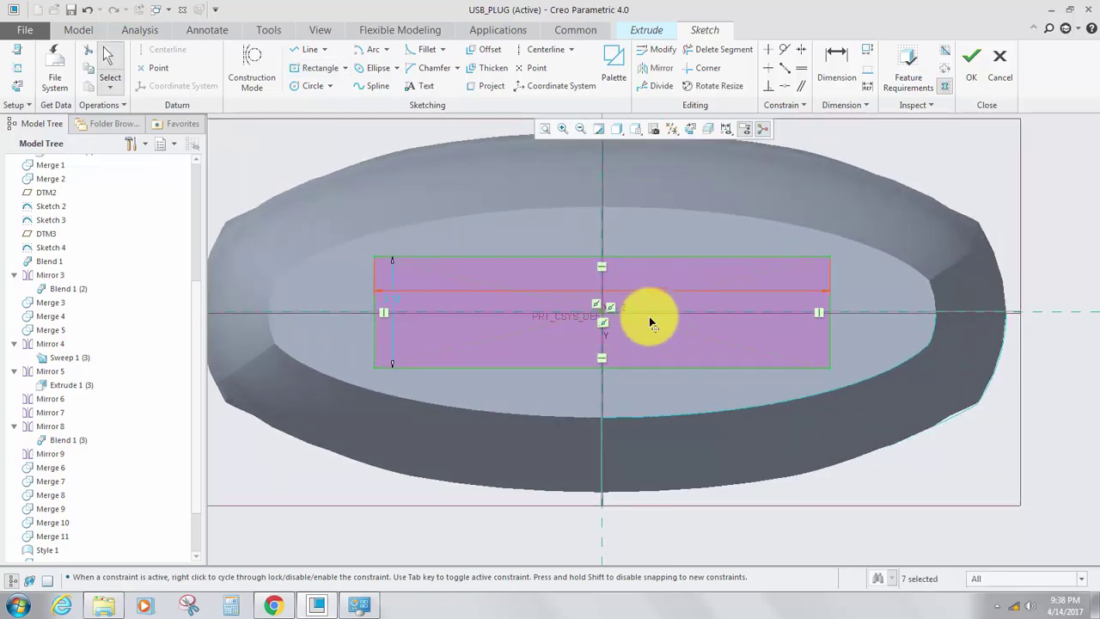
# Place the rectangle's width dimension below it, set it to 12, and finish the sketch.
pyautogui.moveTo(650, 323); pyautogui.dragTo(607, 440)
pyautogui.click(602, 432)
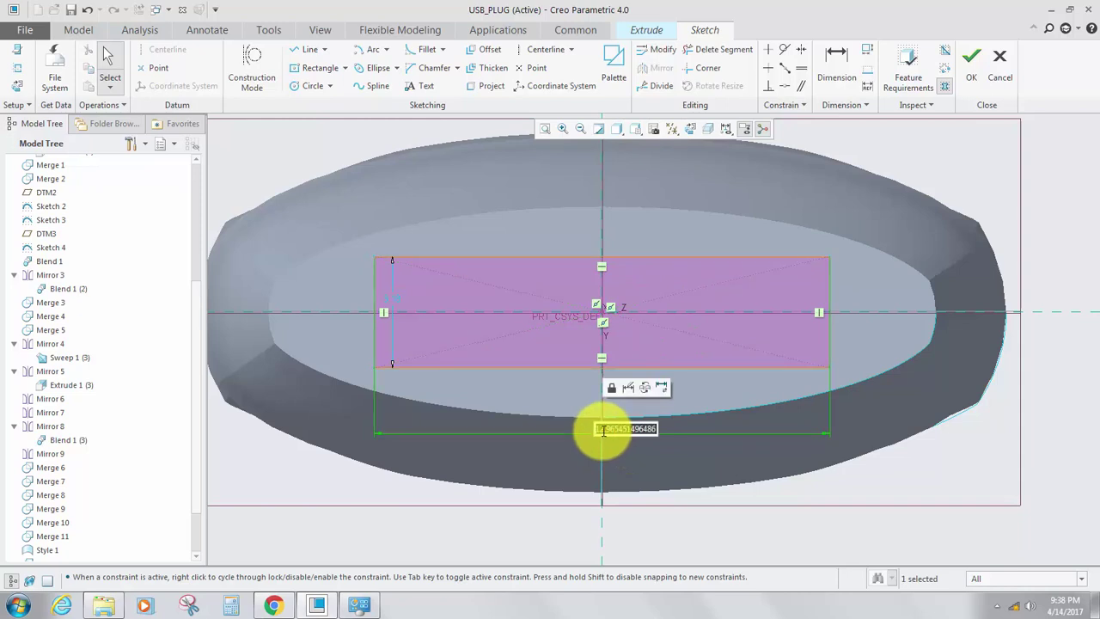
pyautogui.write('12')
pyautogui.press('Return')
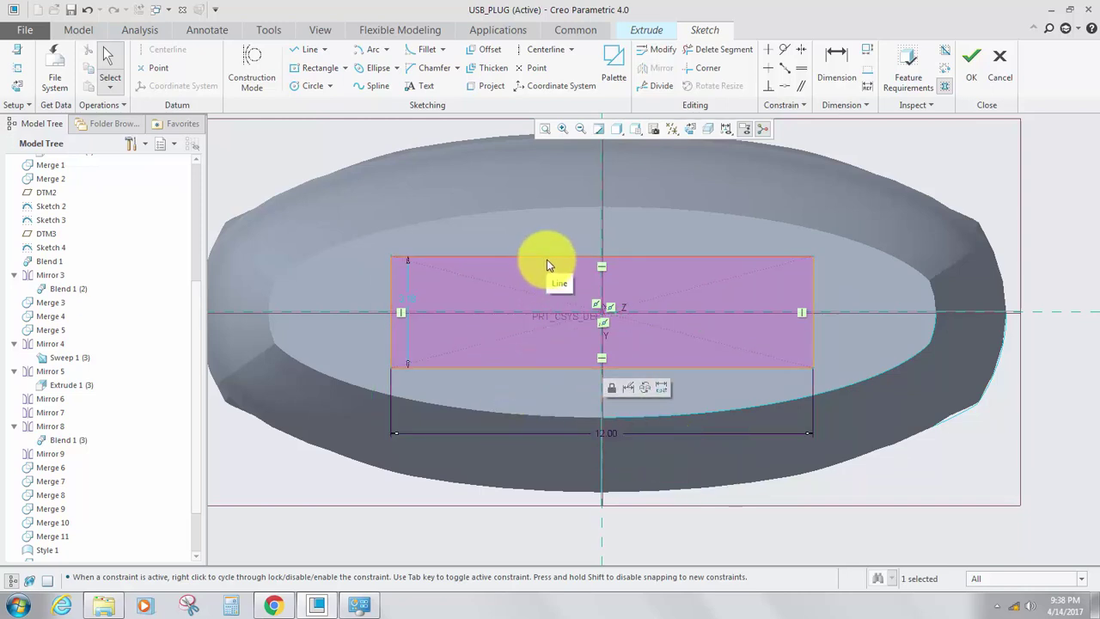
pyautogui.click(971, 59)
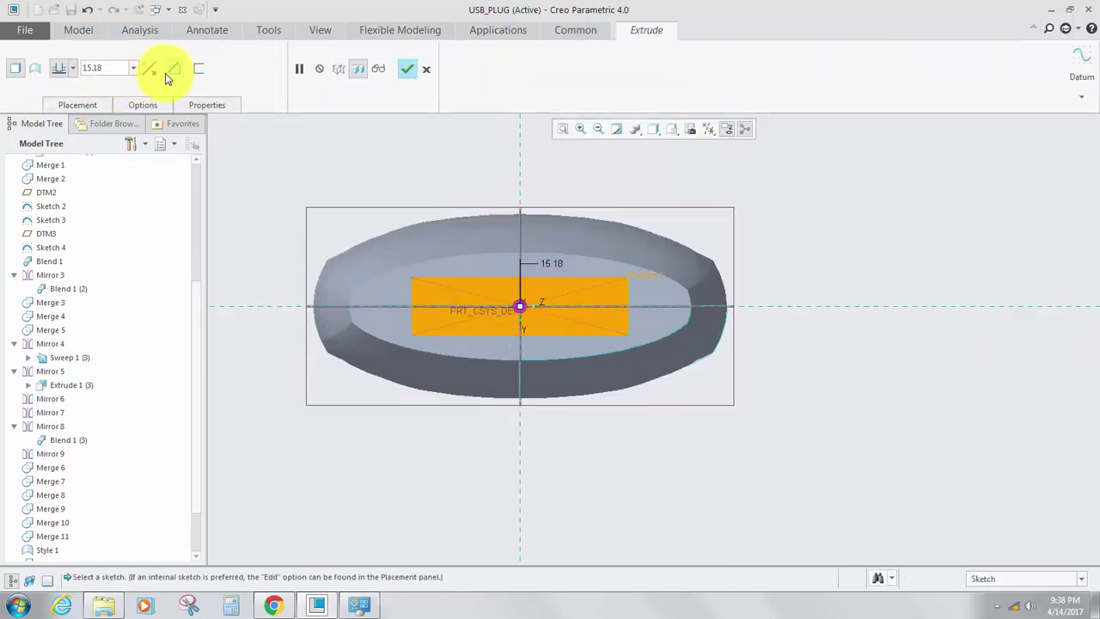
# Make the rectangular extrusion thin-walled and shorten its depth to 9.00.
pyautogui.click(200, 71)
pyautogui.scroll(-3, 463, 275)
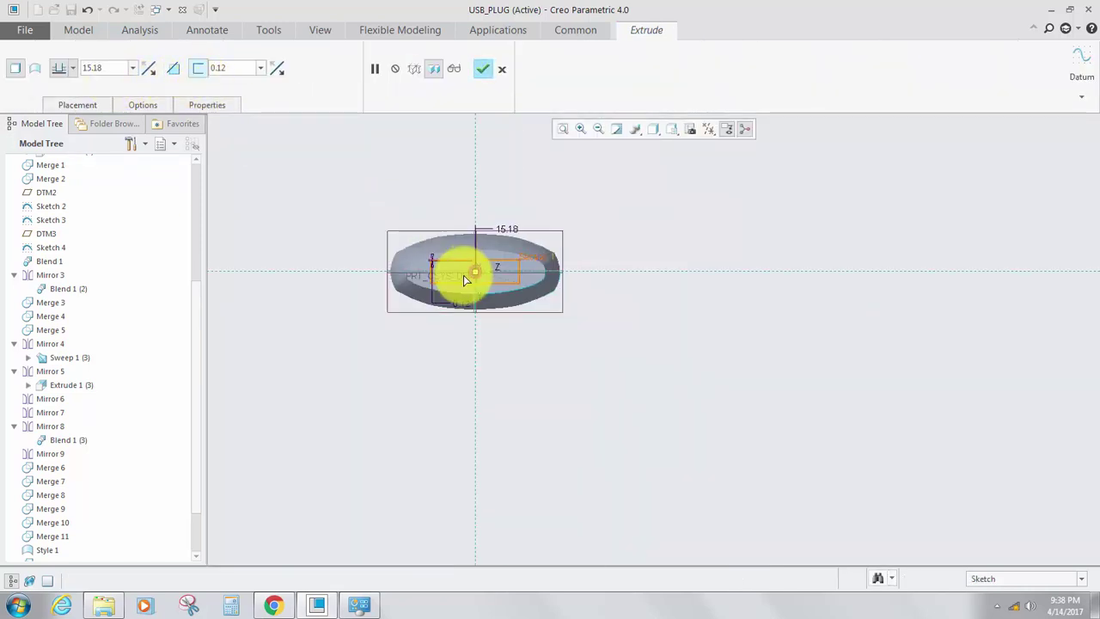
pyautogui.scroll(4, 499, 250)
pyautogui.moveTo(521, 225); pyautogui.dragTo(428, 219, button='middle')
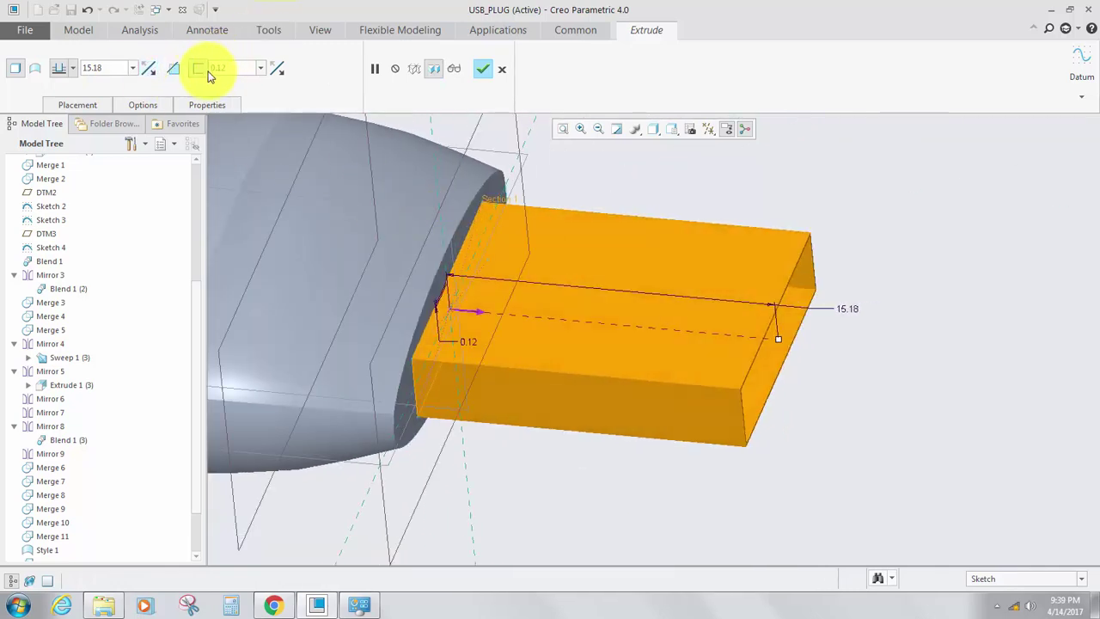
pyautogui.moveTo(442, 290); pyautogui.dragTo(726, 297, button='middle')
pyautogui.scroll(5, 723, 321)
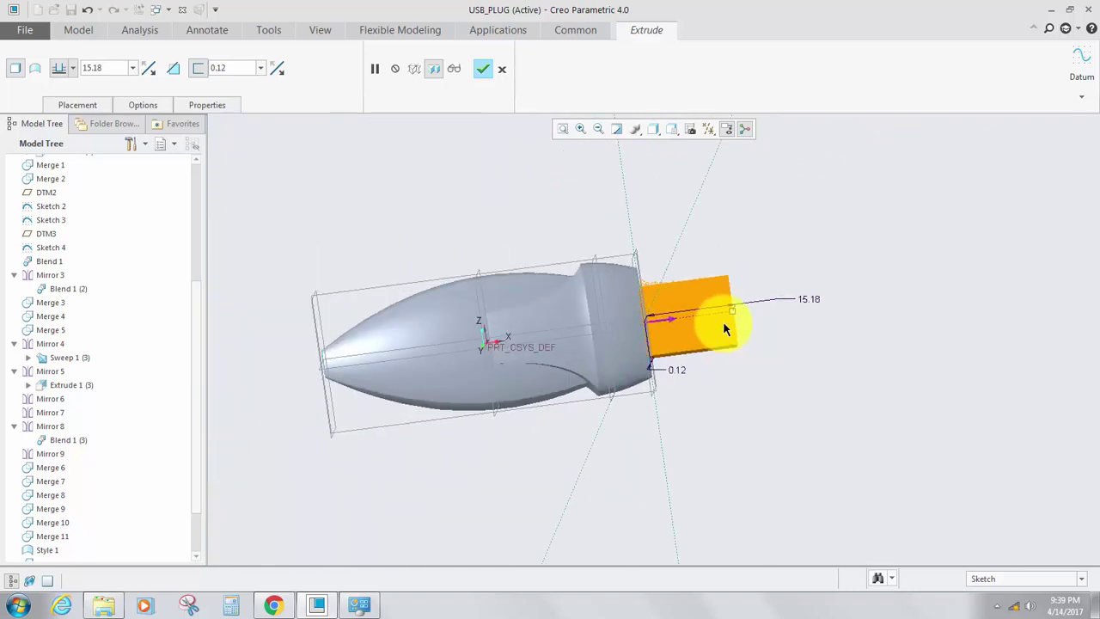
pyautogui.scroll(-4, 753, 314)
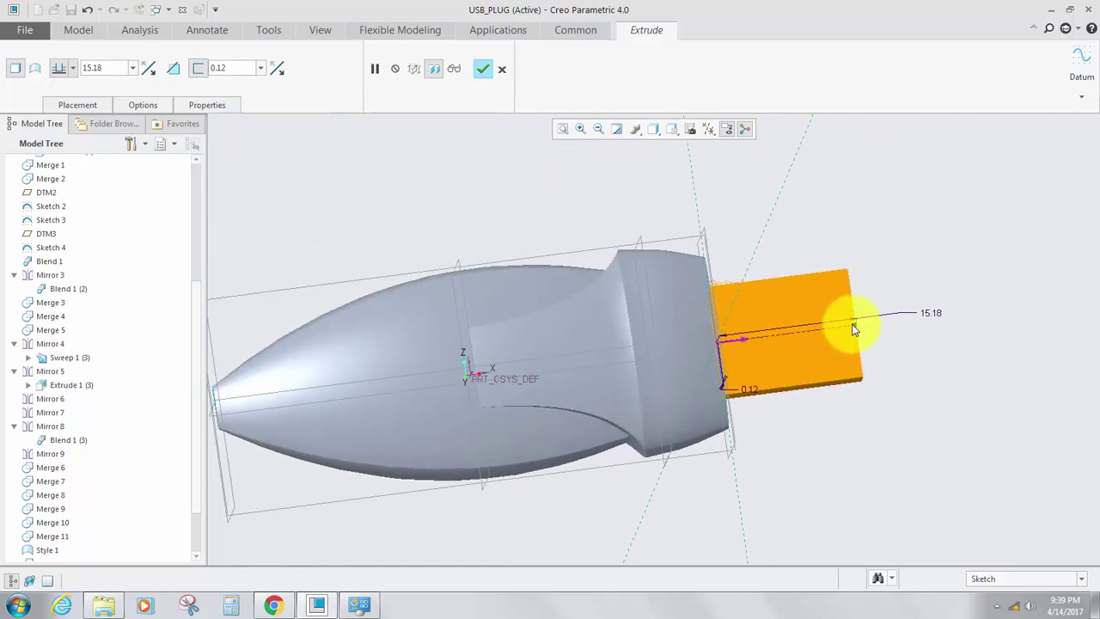
pyautogui.moveTo(840, 332); pyautogui.dragTo(803, 340)
pyautogui.scroll(-4, 663, 363)
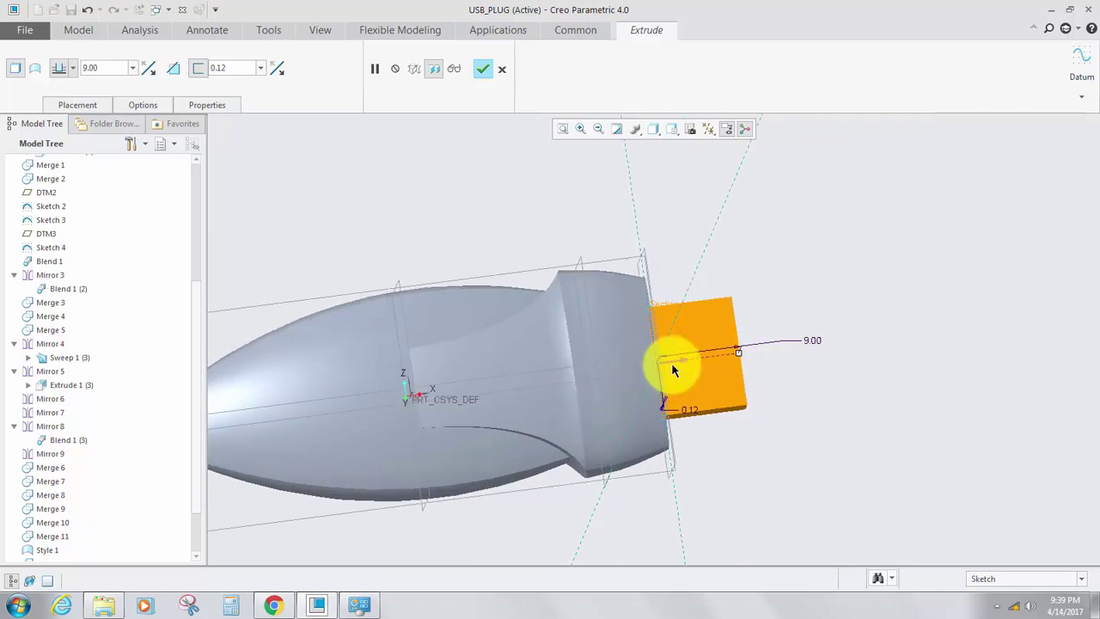
# Try a wall thickness of 0.50 for the connector, set it to 0.25, and complete the extrusion.
pyautogui.moveTo(658, 369); pyautogui.dragTo(565, 326, button='middle')
pyautogui.moveTo(254, 66); pyautogui.dragTo(204, 69)
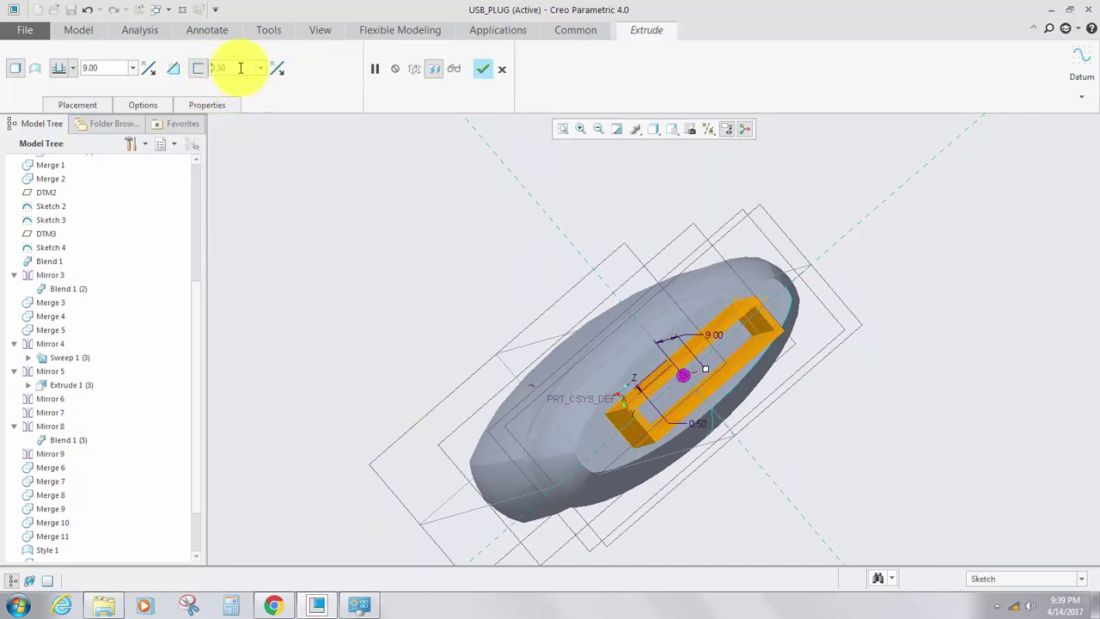
pyautogui.click(197, 70)
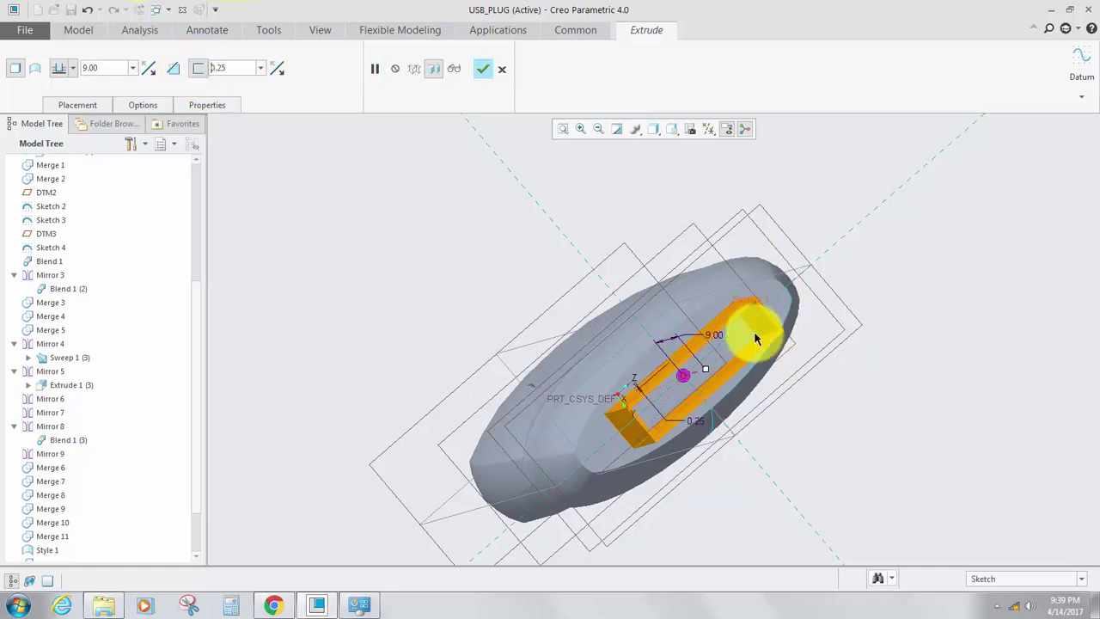
pyautogui.scroll(-5, 760, 333)
pyautogui.moveTo(782, 334)
pyautogui.mouseDown(button='middle')
pyautogui.moveTo(799, 319)
pyautogui.moveTo(793, 344)
pyautogui.mouseUp(button='middle')
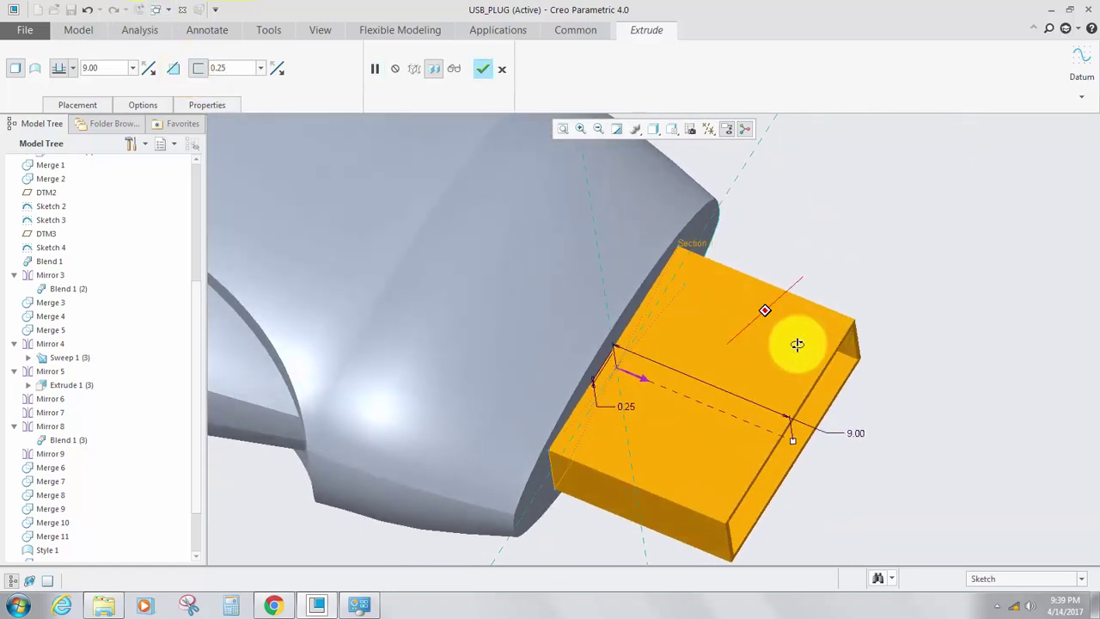
pyautogui.click(483, 69)
pyautogui.scroll(3, 563, 277)
pyautogui.scroll(-2, 644, 319)
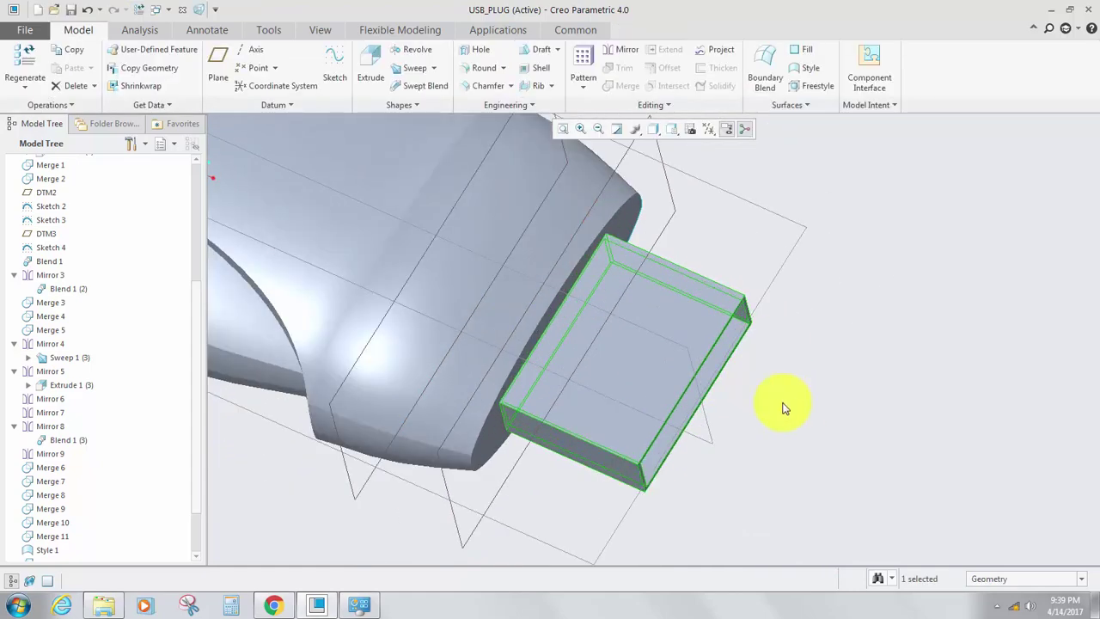
pyautogui.click(783, 407)
# Start an Extrude with an internal sketch on the connector's broad flat face, viewed straight on.
pyautogui.moveTo(651, 363); pyautogui.dragTo(576, 320, button='middle')
pyautogui.scroll(2, 639, 381)
pyautogui.scroll(-2, 640, 377)
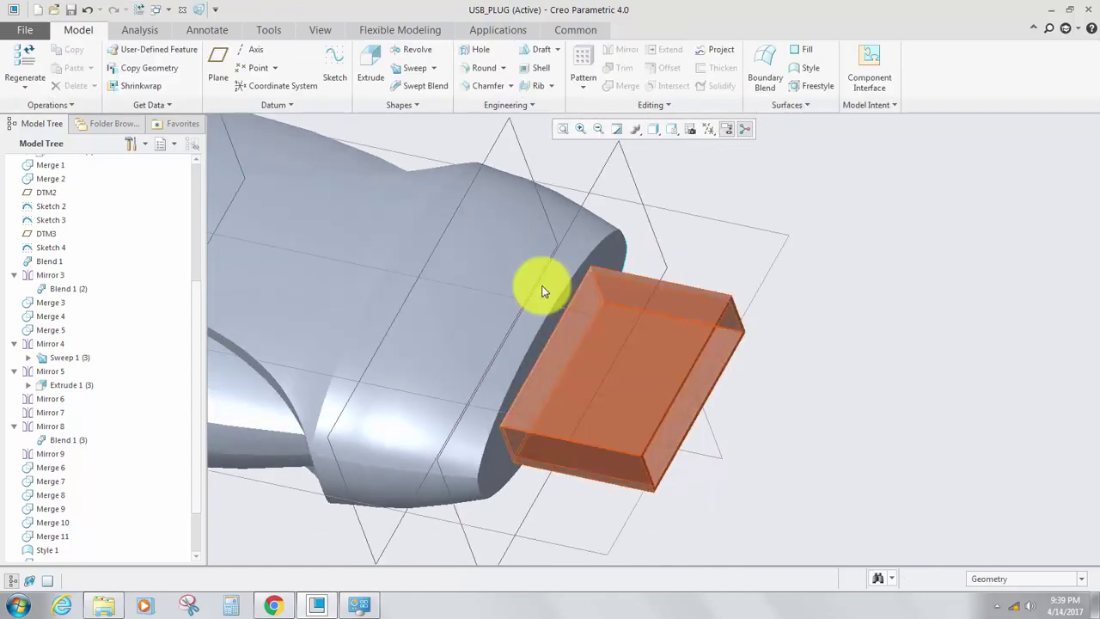
pyautogui.click(375, 72)
pyautogui.click(569, 357)
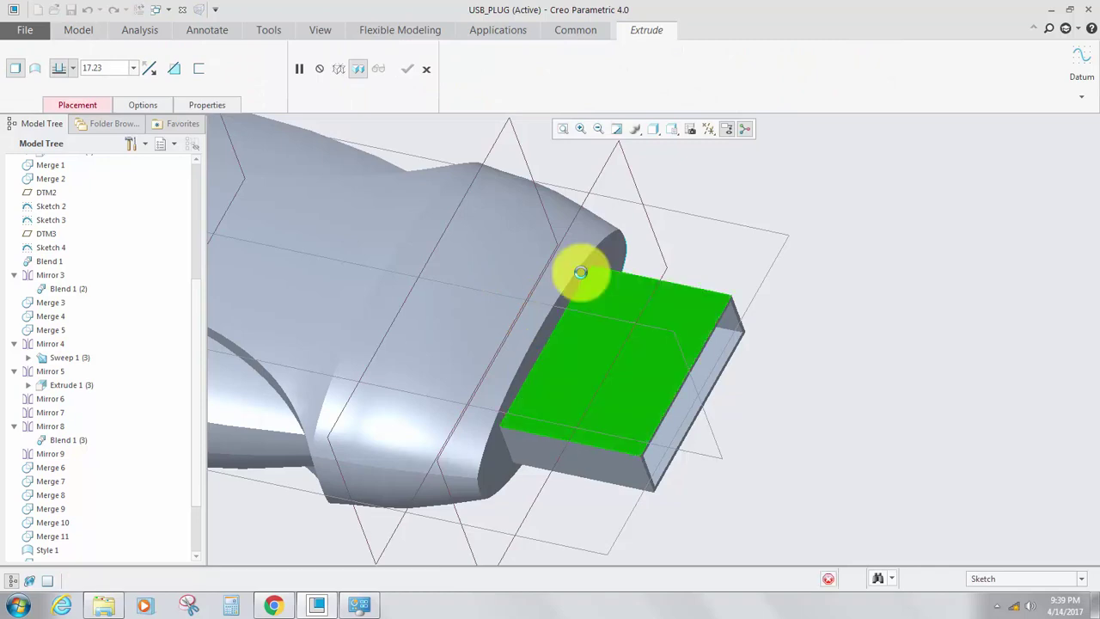
pyautogui.click(689, 129)
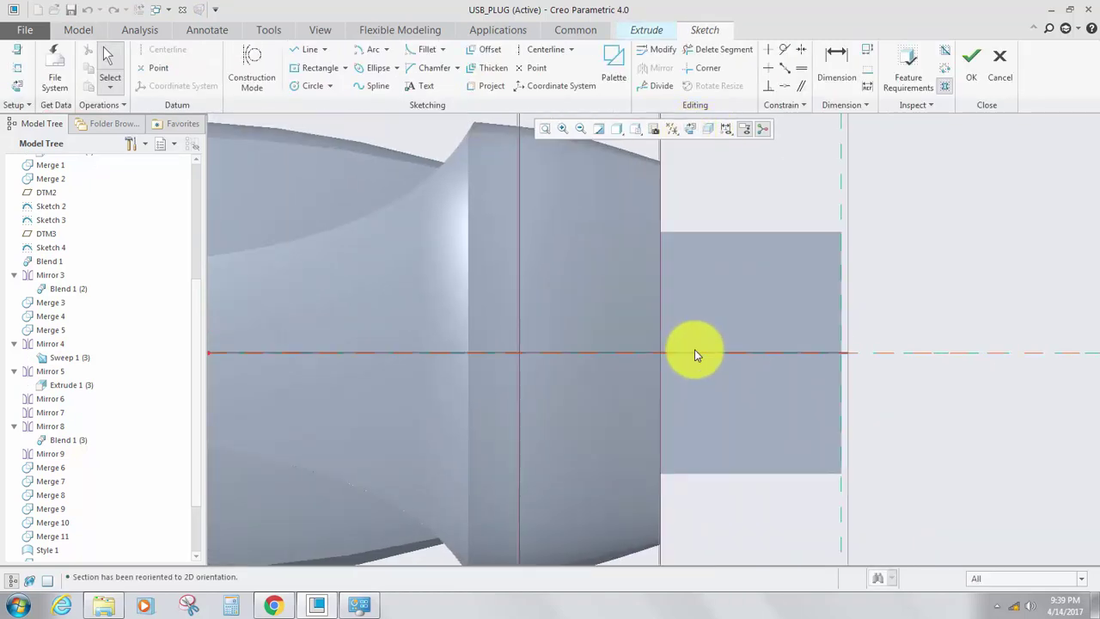
# Sketch a center rectangle about 1.91 by 2.94 on the connector face, above its midline and near the plug body.
pyautogui.scroll(3, 694, 343)
pyautogui.click(301, 68)
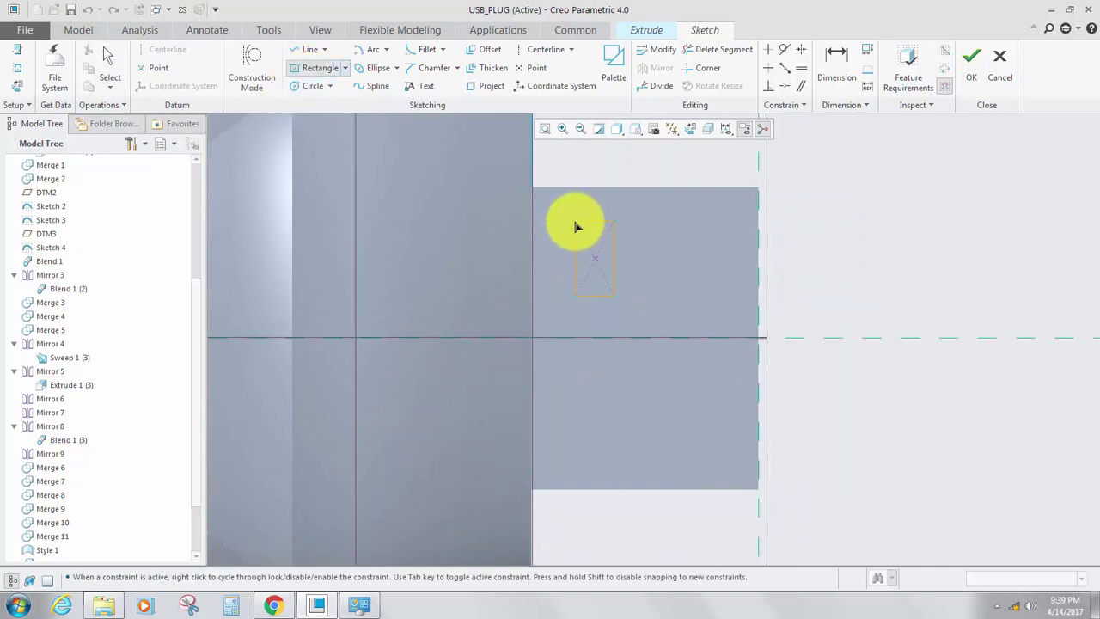
pyautogui.click(574, 224)
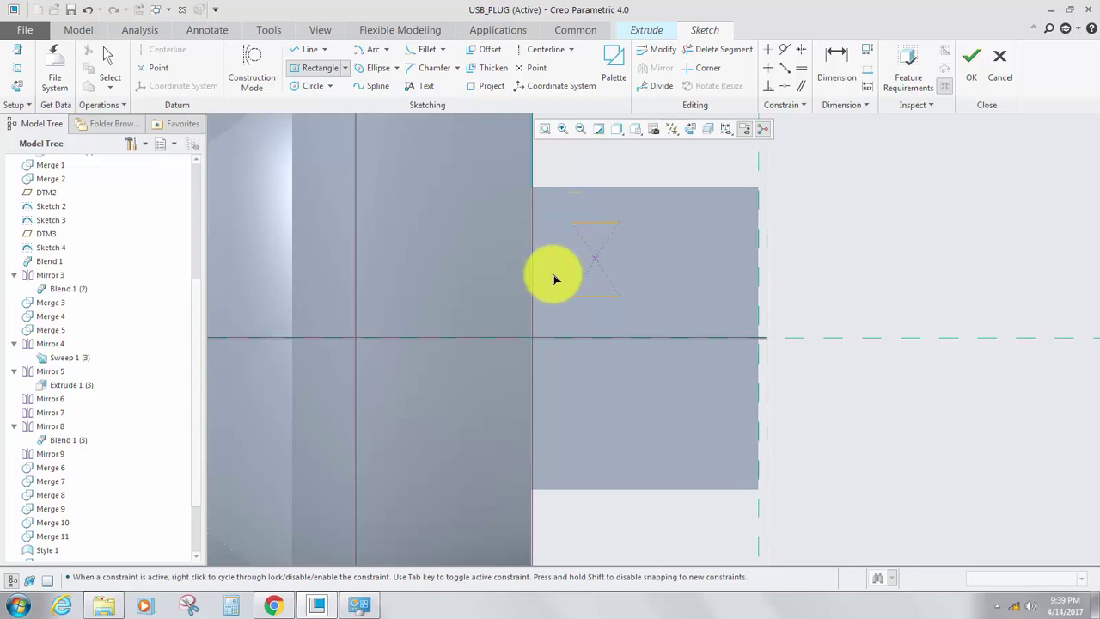
pyautogui.middleClick(592, 297)
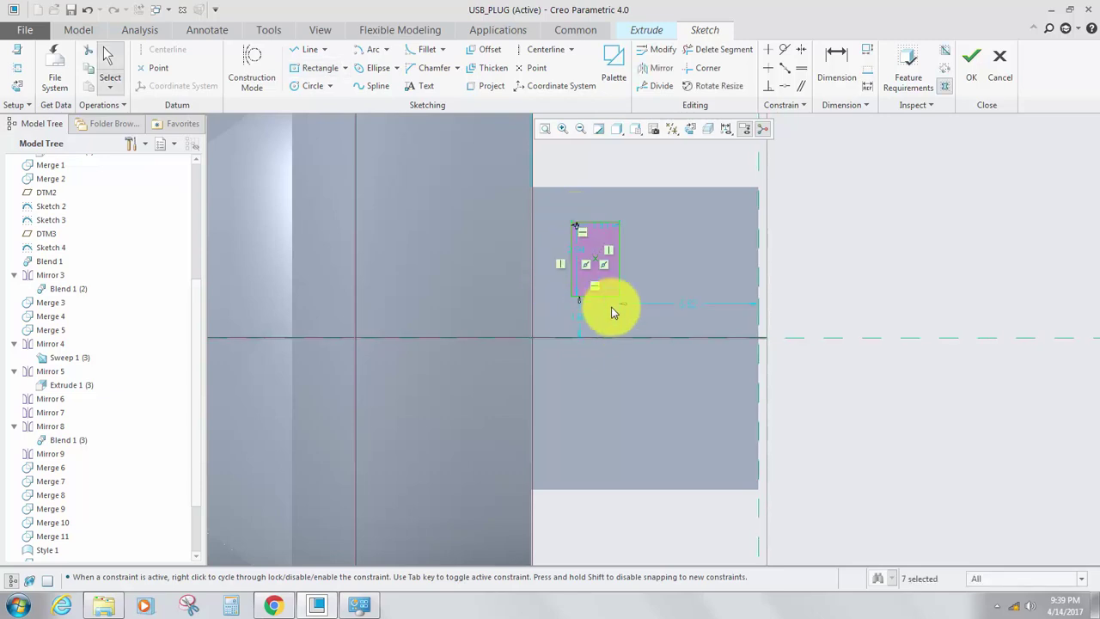
# Draw a centerline along the connector's horizontal midline and mirror the small rectangle about it.
pyautogui.click(537, 49)
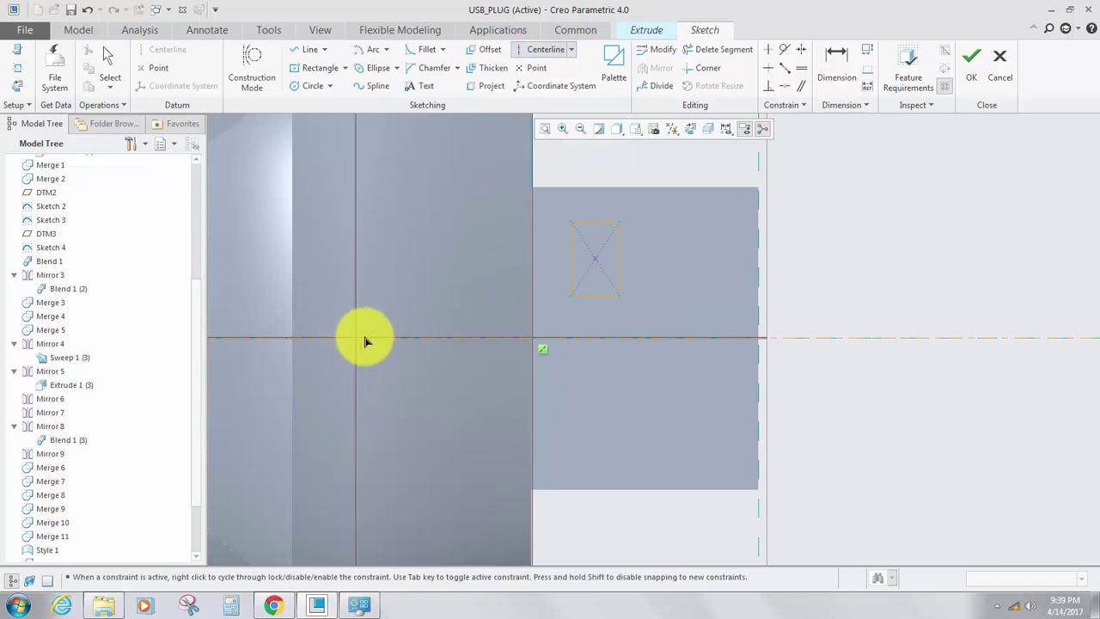
pyautogui.middleClick(471, 270)
pyautogui.moveTo(560, 184); pyautogui.dragTo(685, 323)
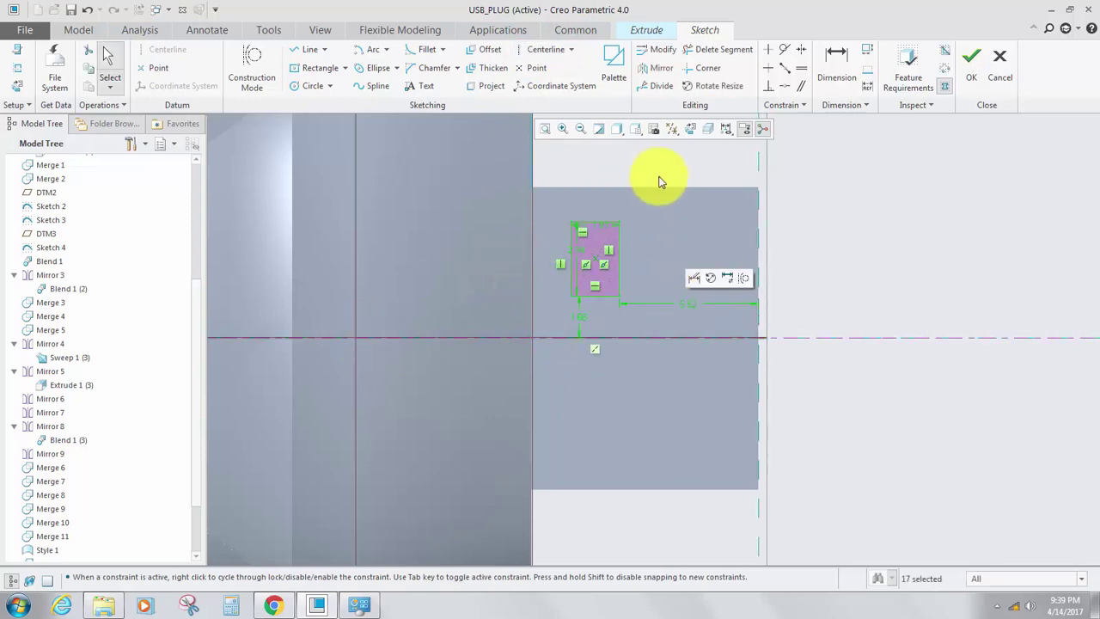
pyautogui.click(659, 69)
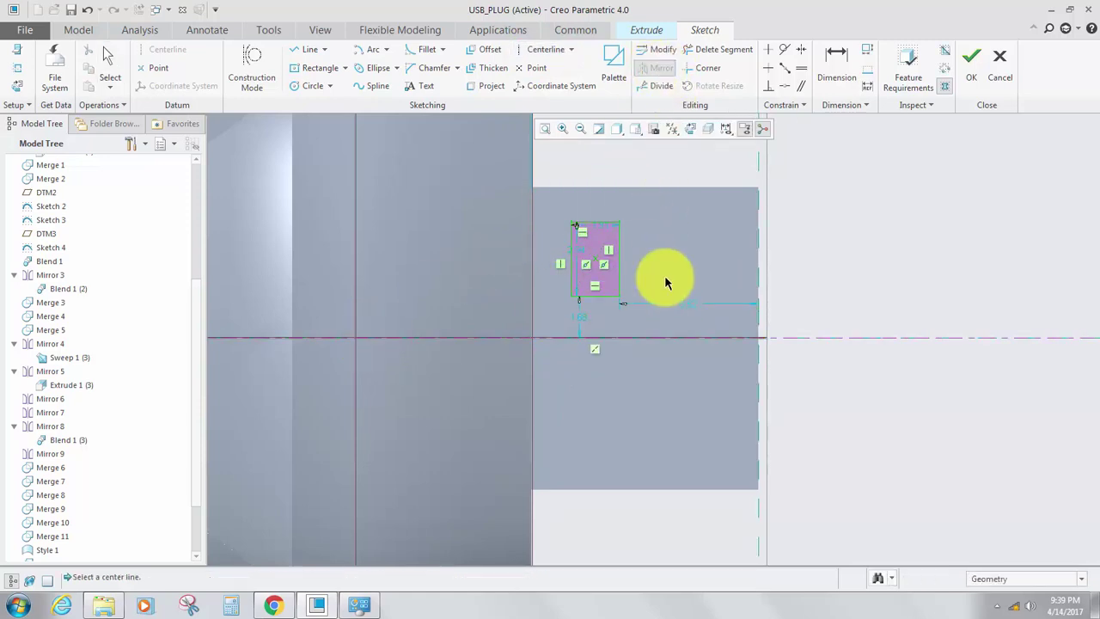
pyautogui.click(701, 338)
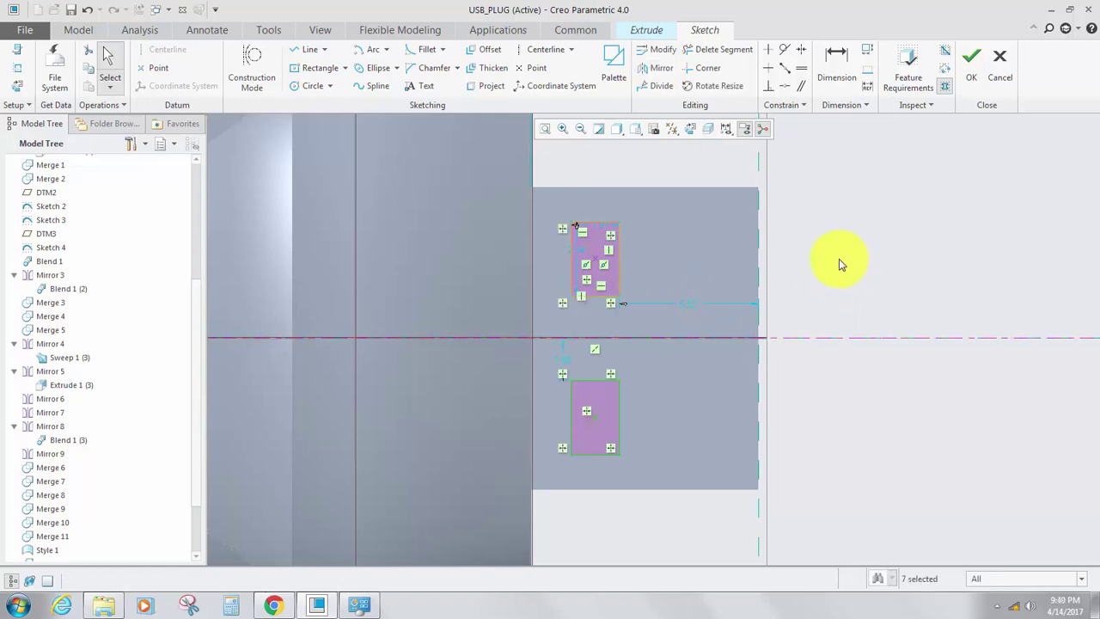
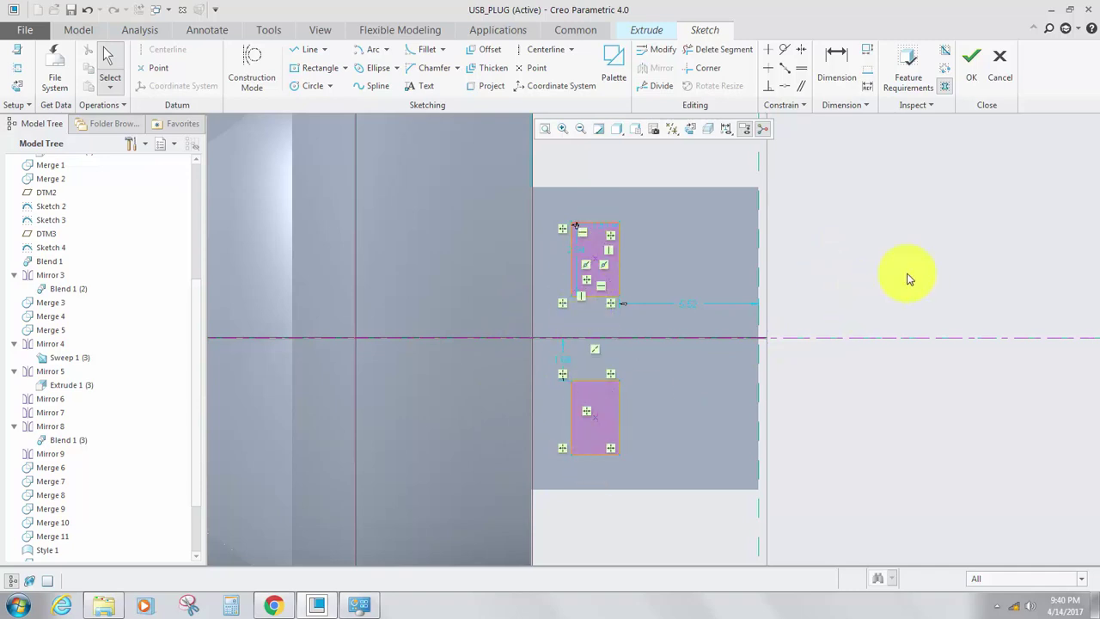
# Finish the sketch and extrude both rectangles symmetrically about the sketch plane as a material-removing cut through the connector.
pyautogui.click(971, 58)
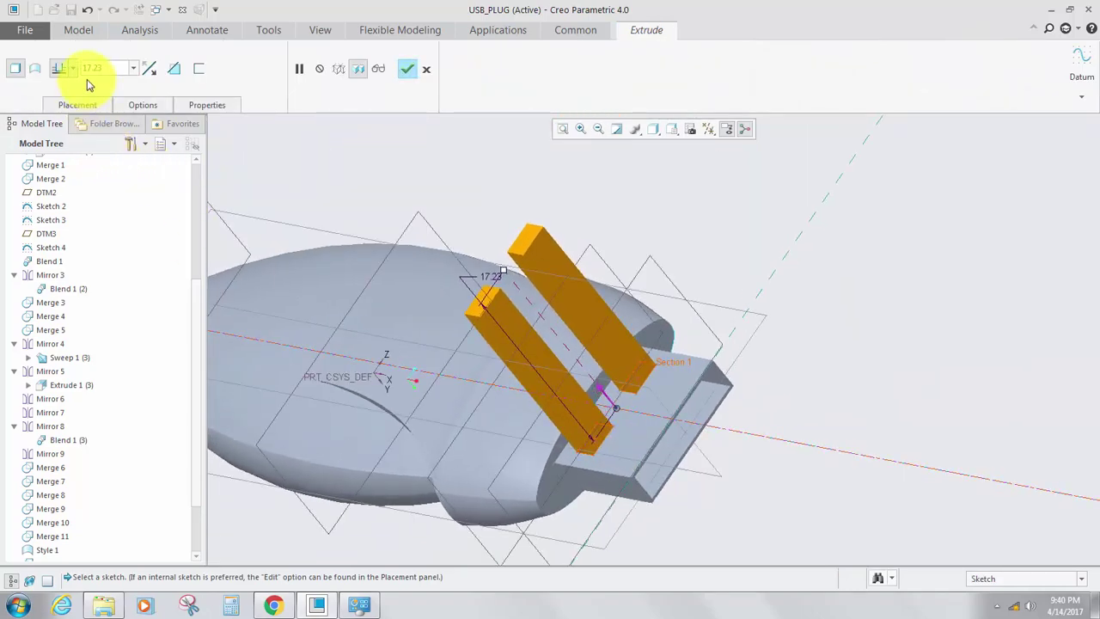
pyautogui.click(73, 72)
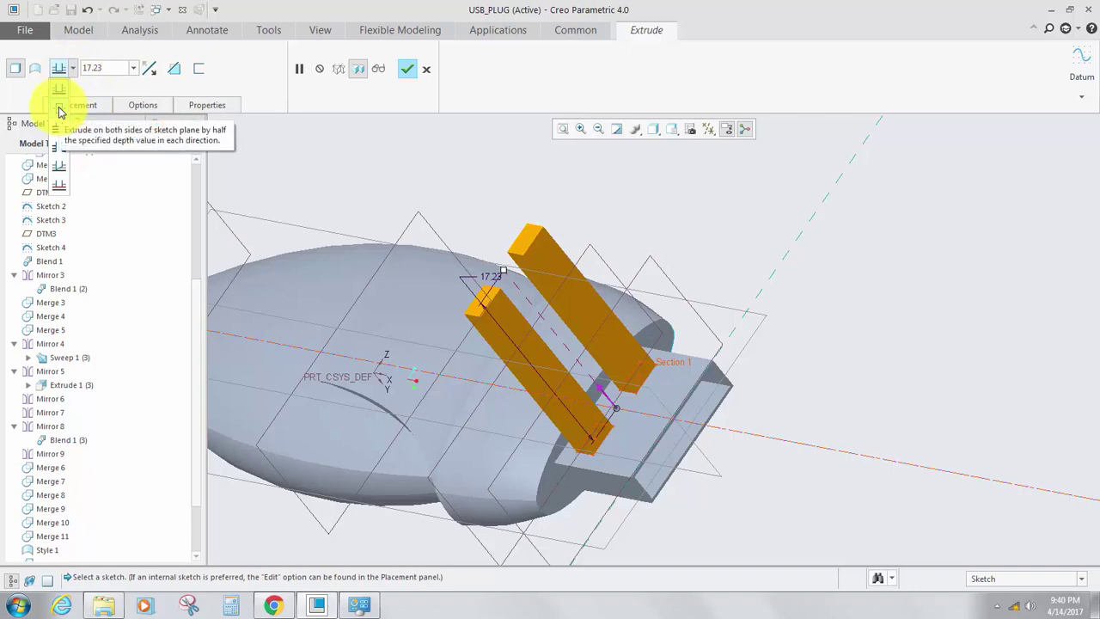
pyautogui.click(58, 109)
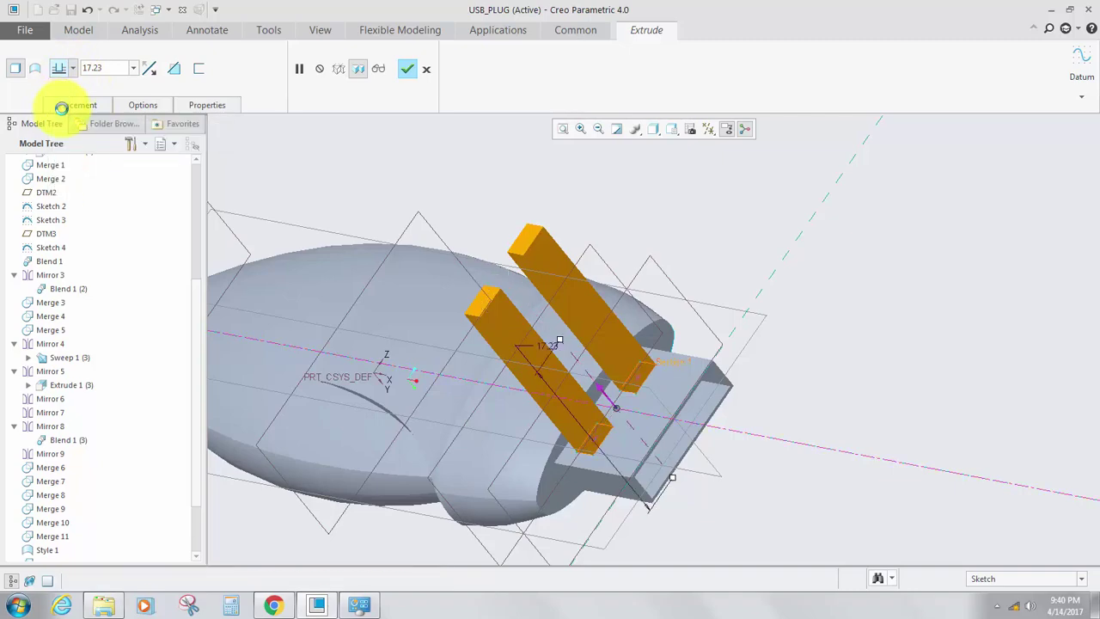
pyautogui.click(174, 68)
pyautogui.scroll(-3, 639, 413)
pyautogui.moveTo(638, 412); pyautogui.dragTo(661, 388, button='middle')
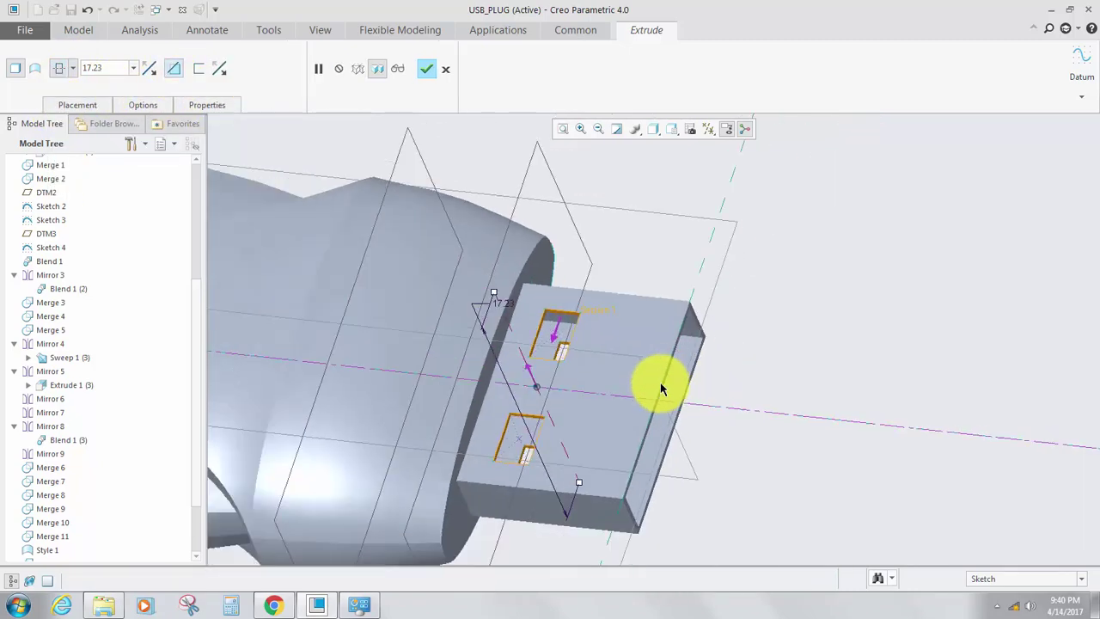
pyautogui.scroll(2, 661, 387)
pyautogui.click(427, 70)
pyautogui.click(815, 444)
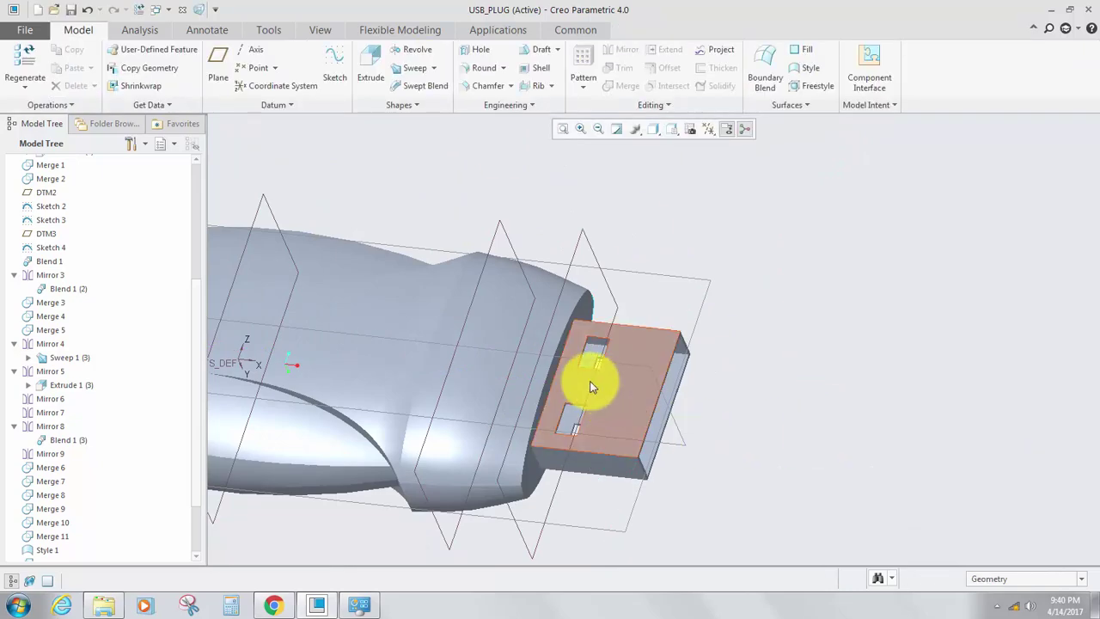
# Redefine the connector's slot cut and open its internal sketch for editing.
pyautogui.scroll(-3, 592, 385)
pyautogui.moveTo(592, 386); pyautogui.dragTo(627, 356, button='middle')
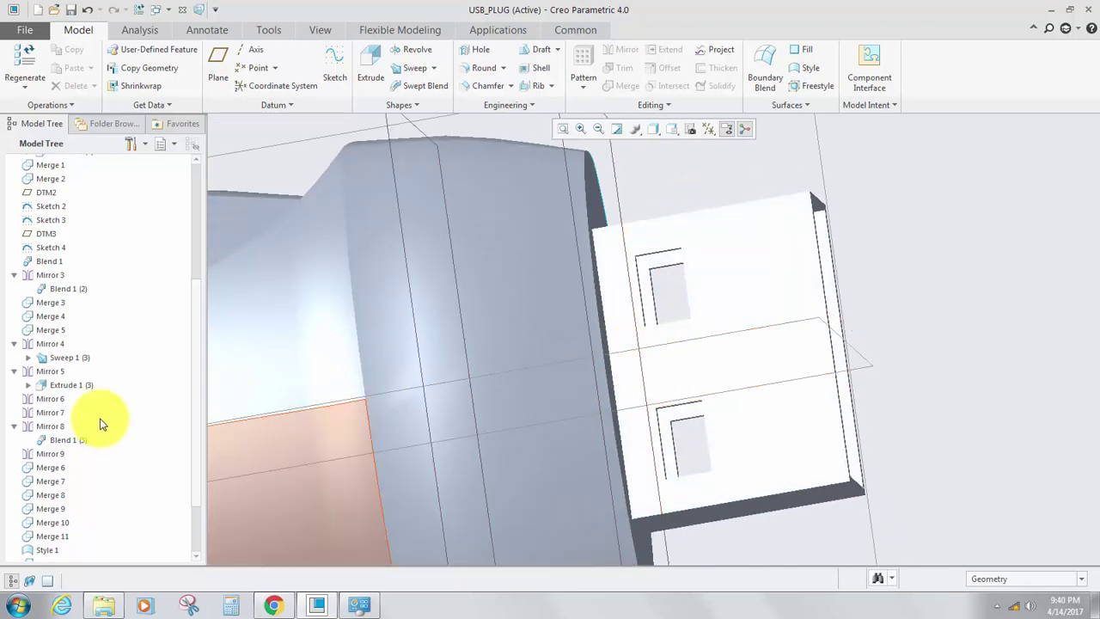
pyautogui.scroll(-2, 61, 521)
pyautogui.rightClick(59, 541)
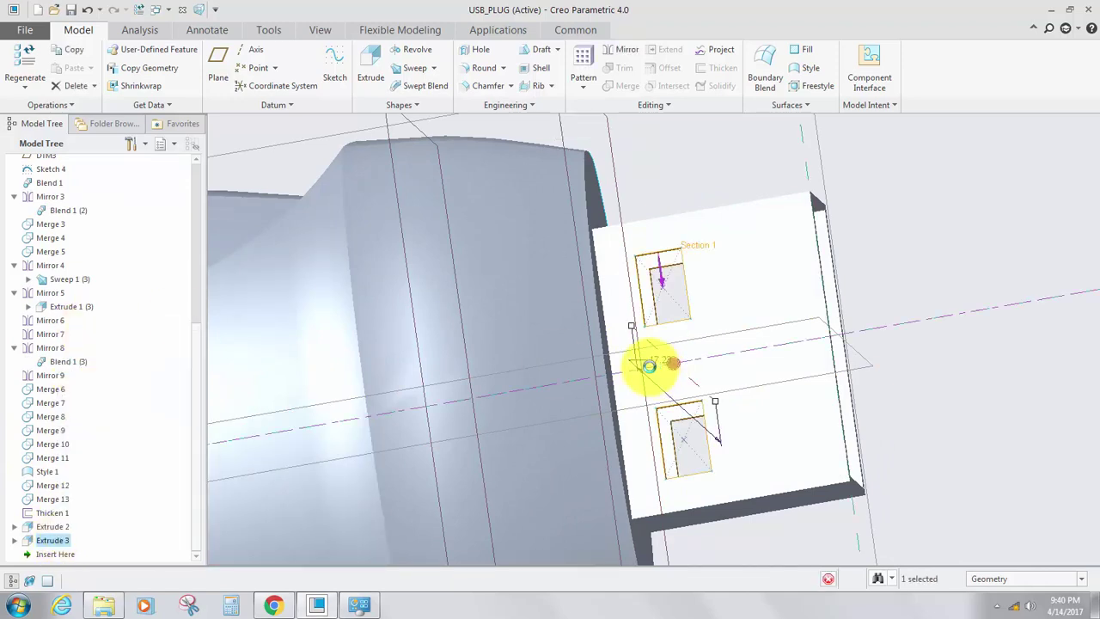
pyautogui.click(65, 110)
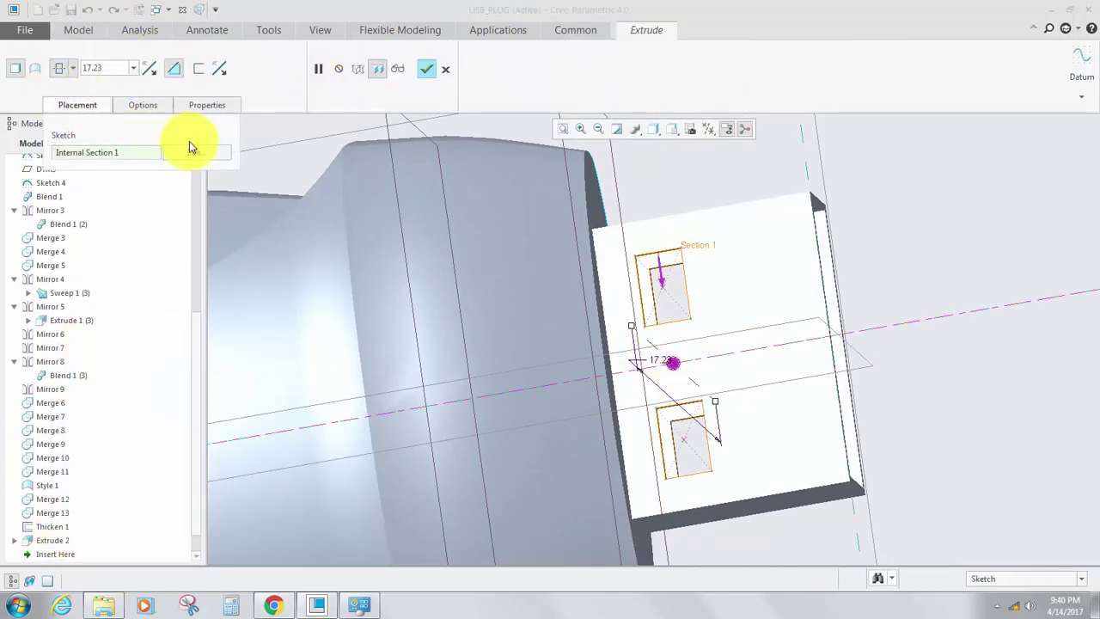
pyautogui.click(179, 153)
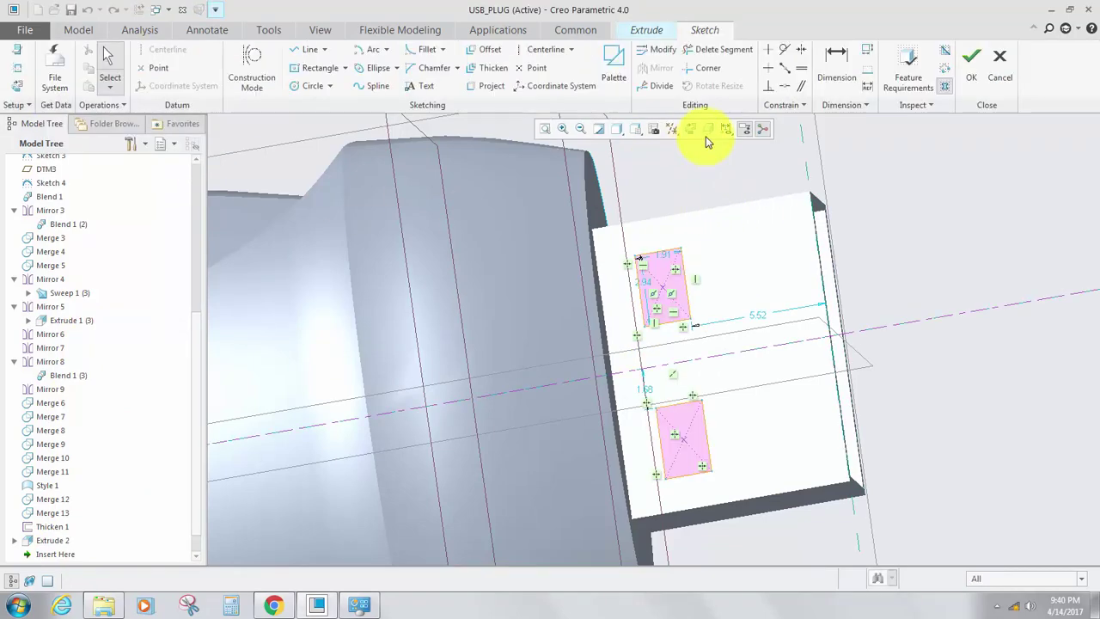
# Shorten both mirrored slot rectangles by moving the upper one's inner edge away from the midline, and complete the redefined cut.
pyautogui.click(699, 130)
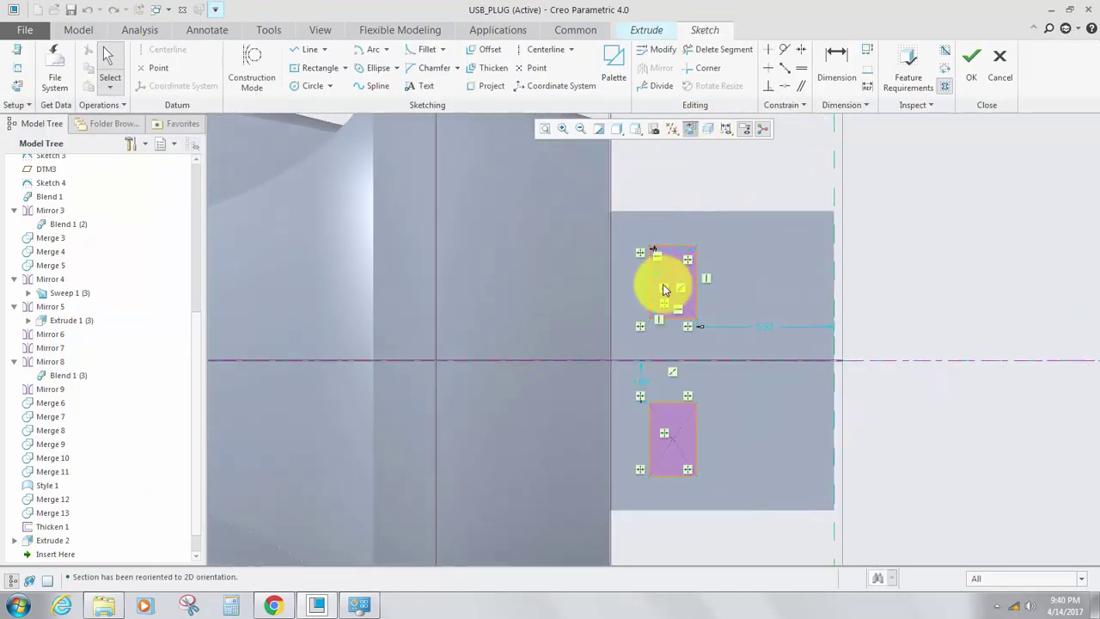
pyautogui.moveTo(675, 338); pyautogui.dragTo(675, 323)
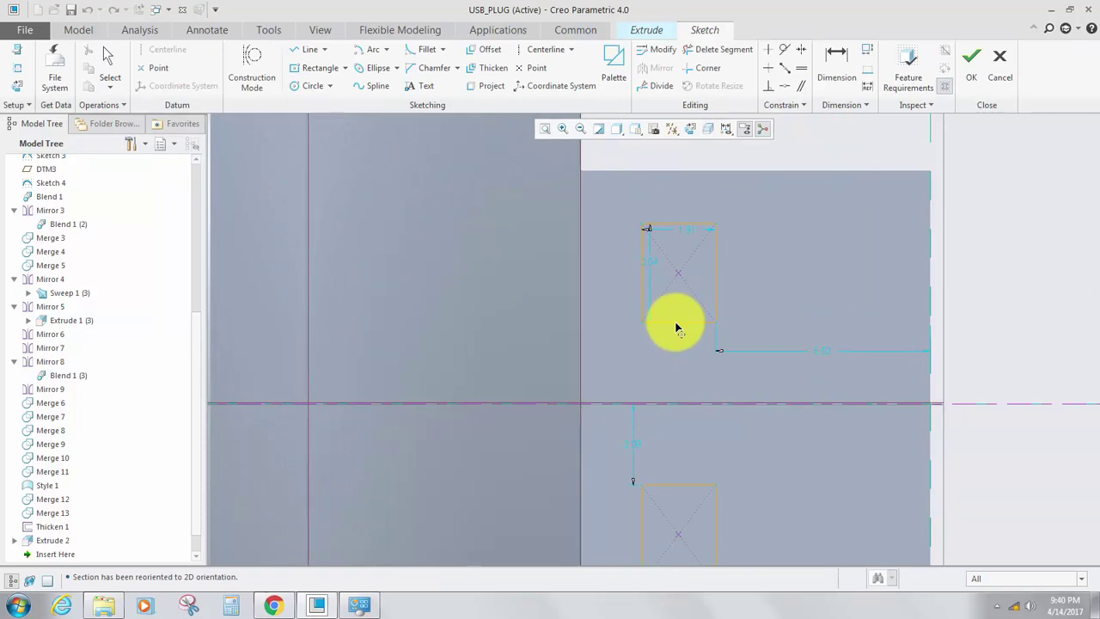
pyautogui.click(971, 67)
pyautogui.click(427, 69)
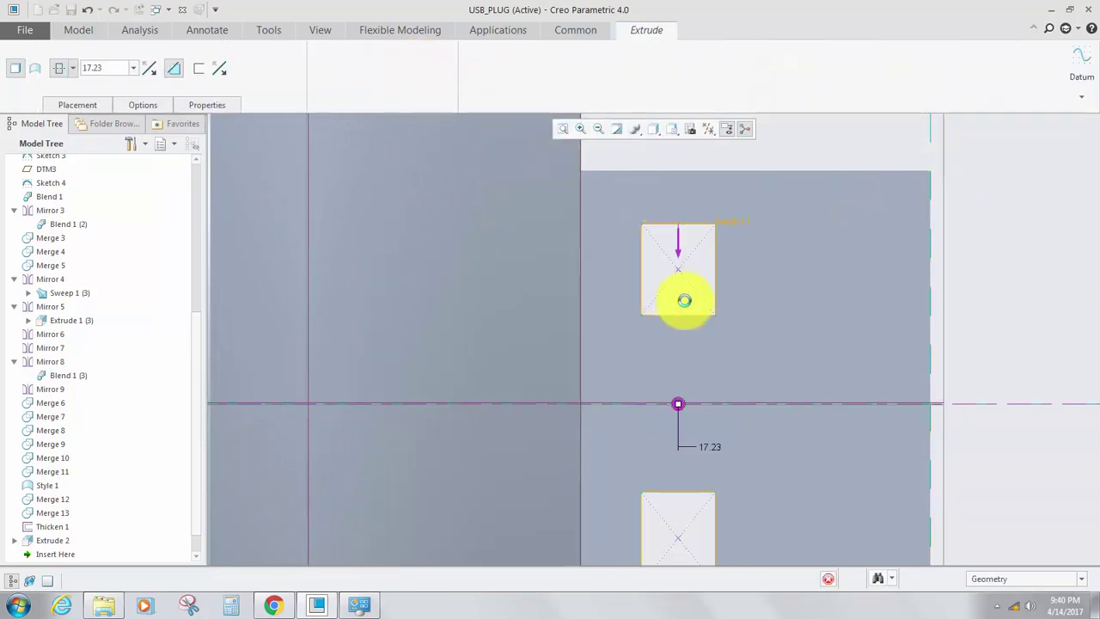
pyautogui.click(1008, 324)
pyautogui.moveTo(1008, 325); pyautogui.dragTo(673, 367, button='middle')
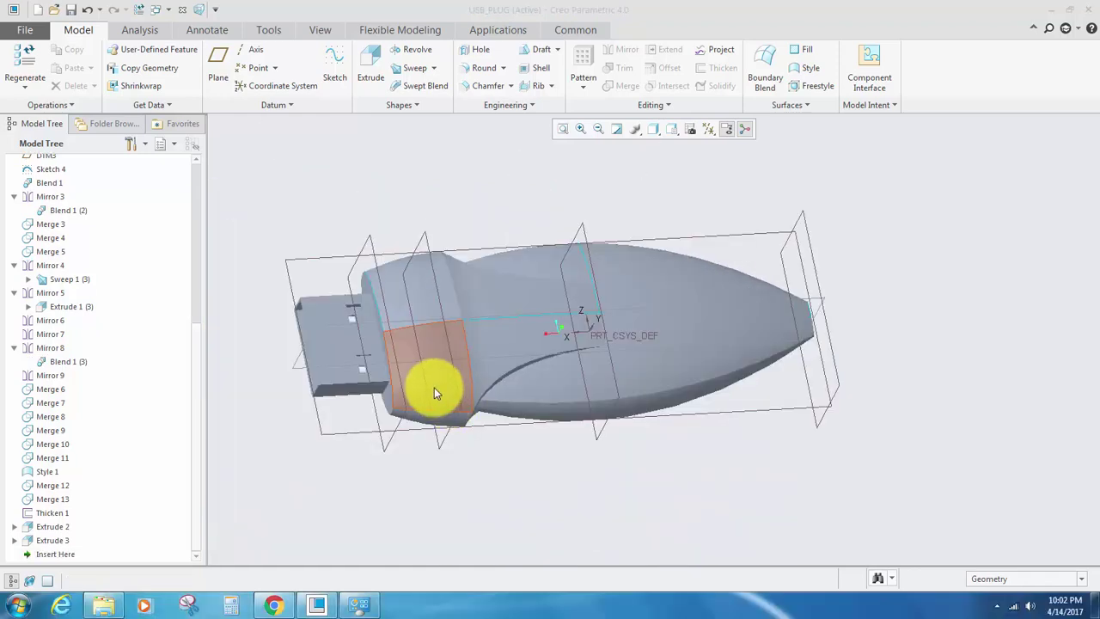
# Create a datum plane offset about 13.6 from the TOP plane, above the plug body.
pyautogui.click(530, 466)
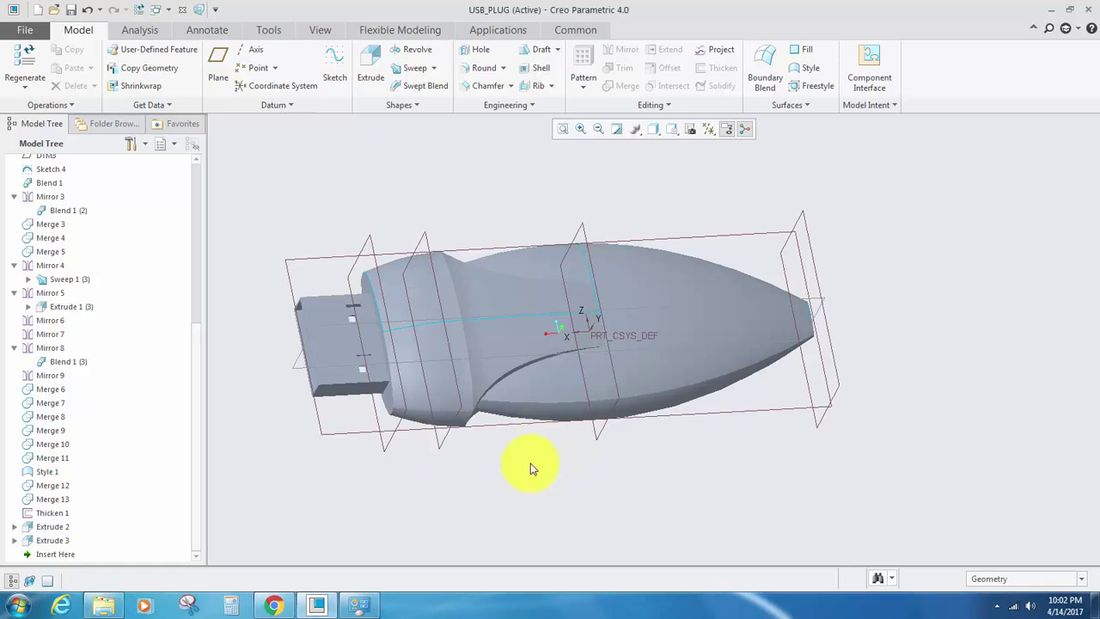
pyautogui.scroll(2, 533, 460)
pyautogui.scroll(-5, 531, 387)
pyautogui.moveTo(543, 373); pyautogui.dragTo(583, 325, button='middle')
pyautogui.scroll(3, 525, 383)
pyautogui.scroll(-2, 512, 359)
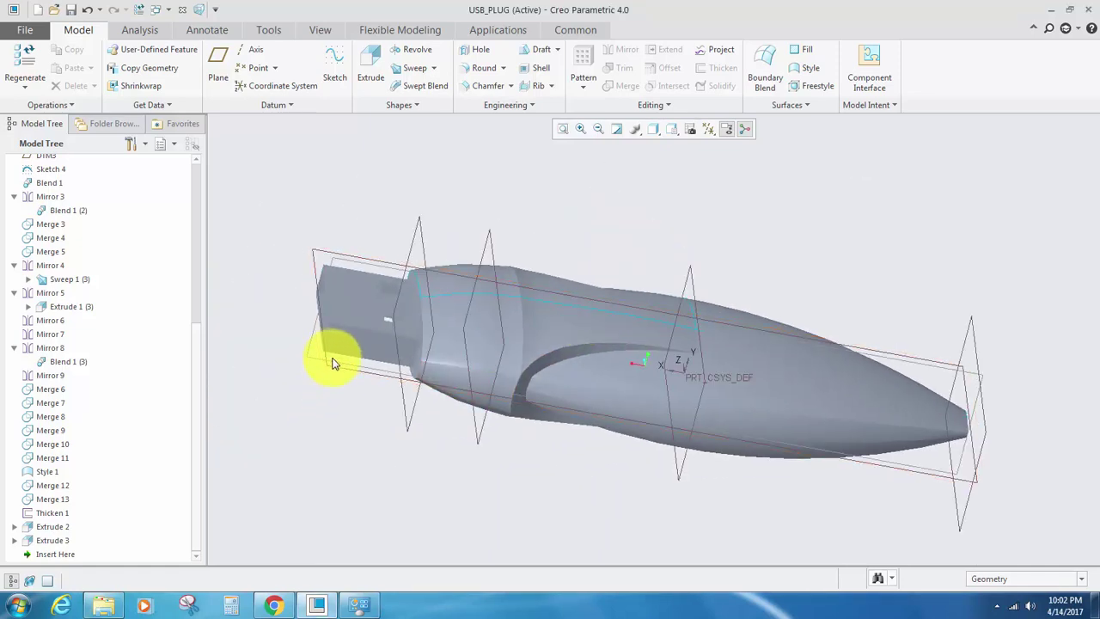
pyautogui.click(330, 368)
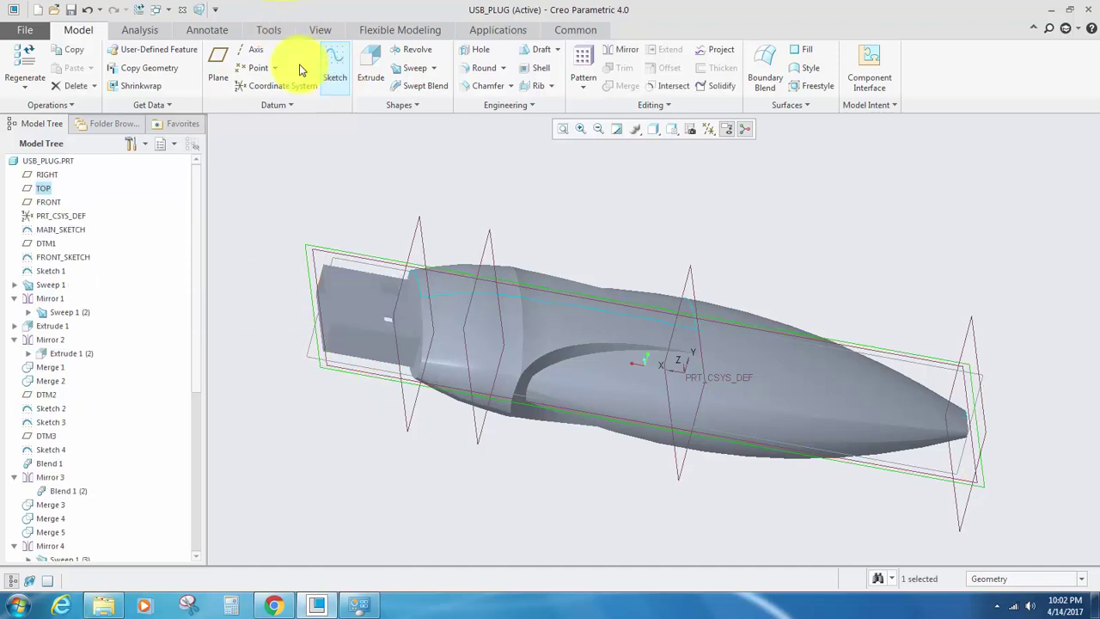
pyautogui.click(219, 64)
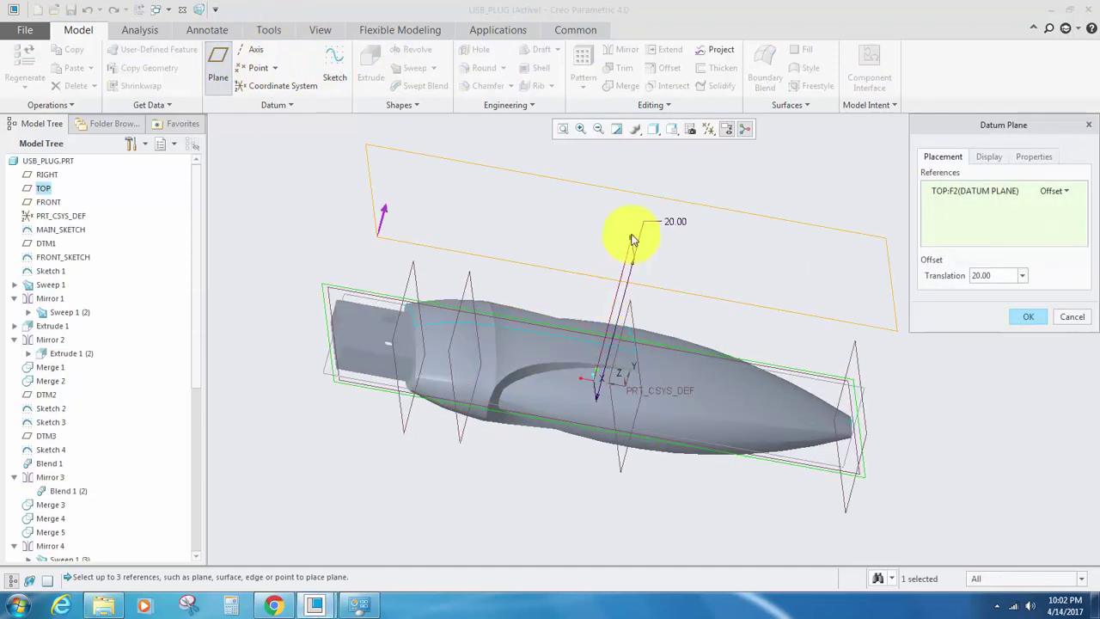
pyautogui.moveTo(632, 239); pyautogui.dragTo(609, 282)
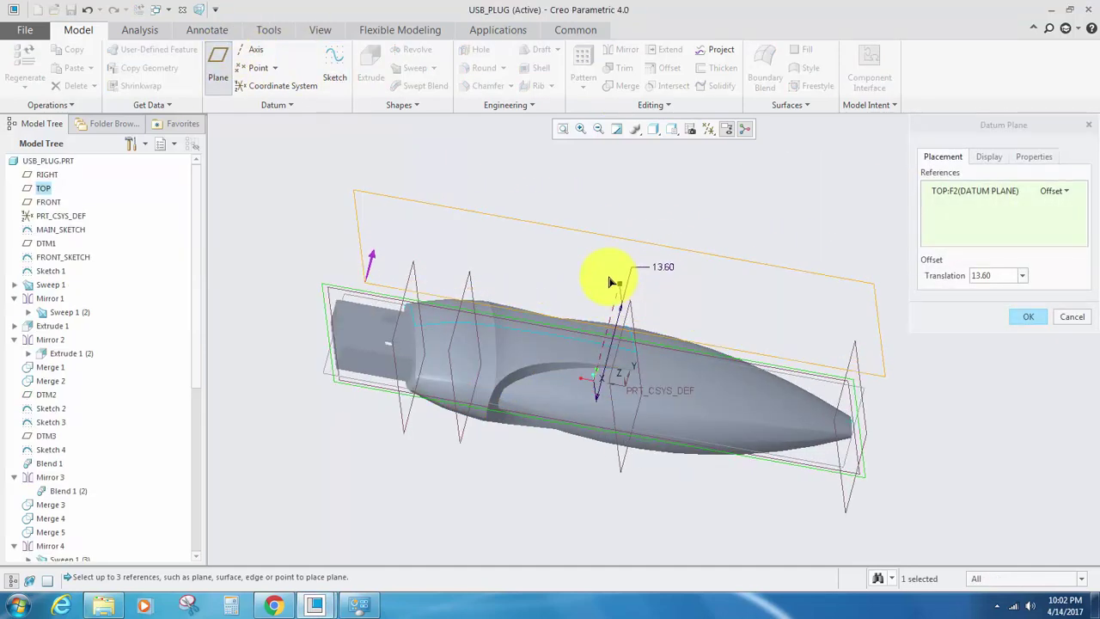
pyautogui.click(1029, 317)
# Start a sketch on the new offset datum plane and orient it parallel to the screen.
pyautogui.moveTo(609, 301); pyautogui.dragTo(500, 318, button='middle')
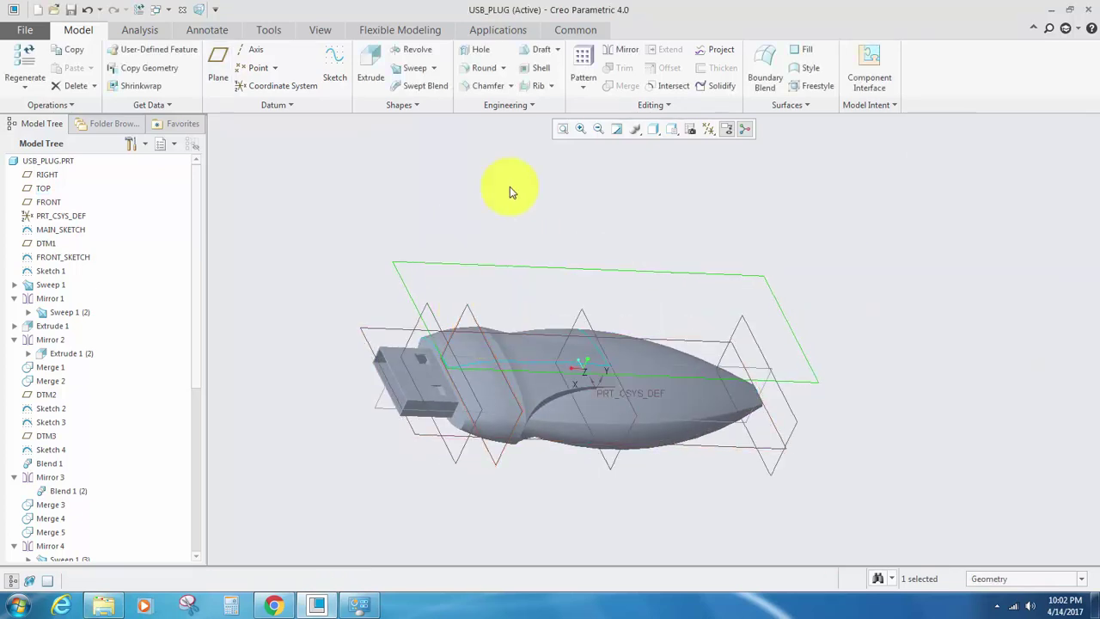
pyautogui.moveTo(589, 284); pyautogui.dragTo(689, 340, button='middle')
pyautogui.click(672, 324)
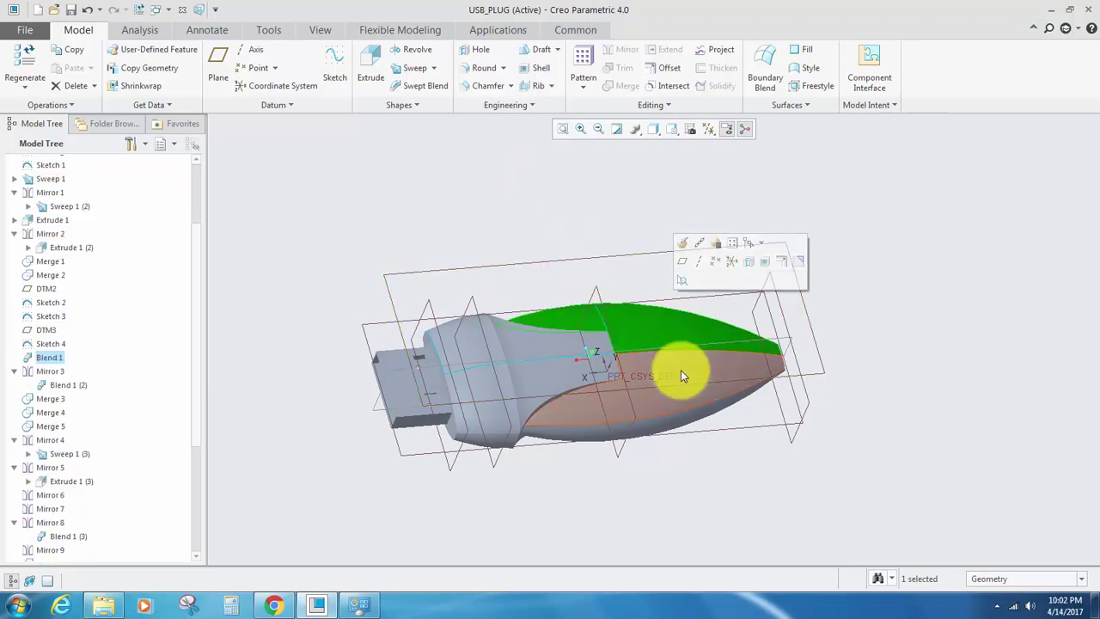
pyautogui.click(469, 229)
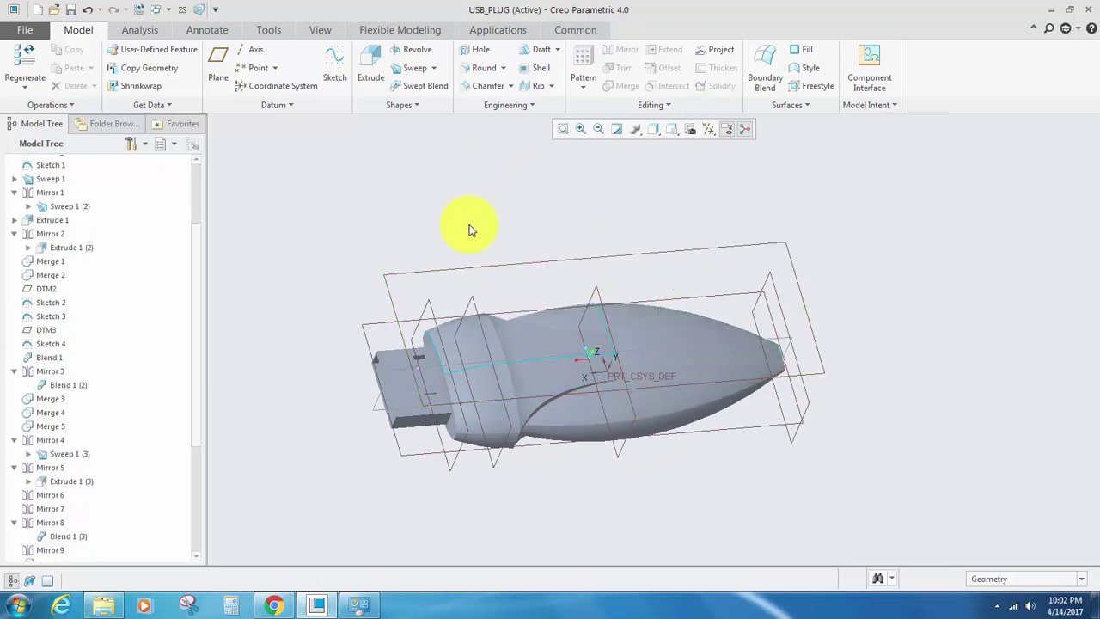
pyautogui.click(503, 269)
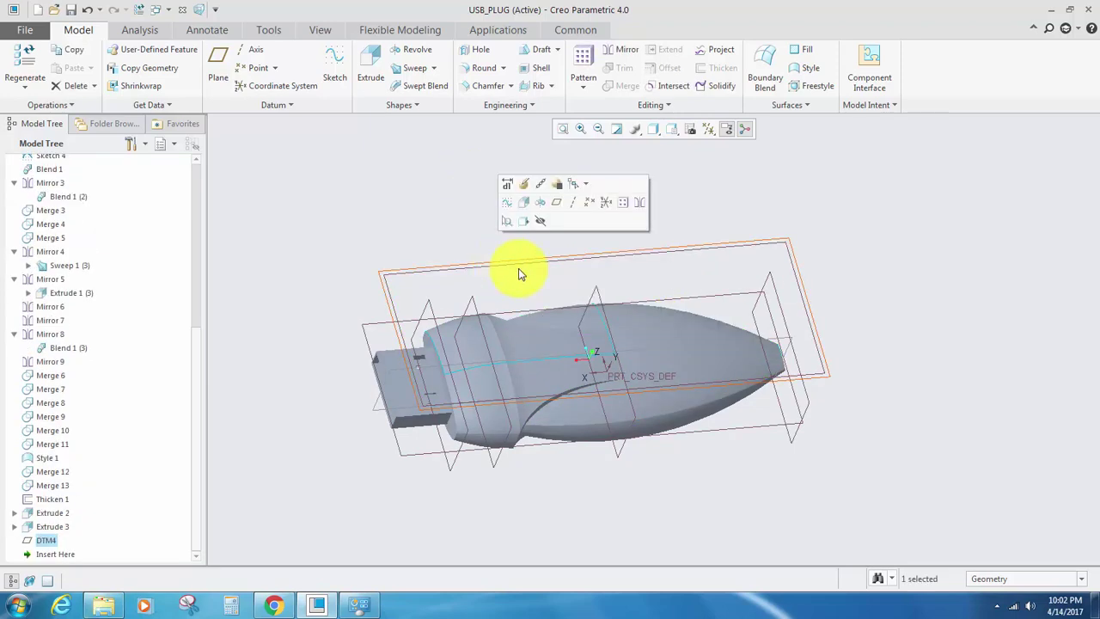
pyautogui.click(336, 82)
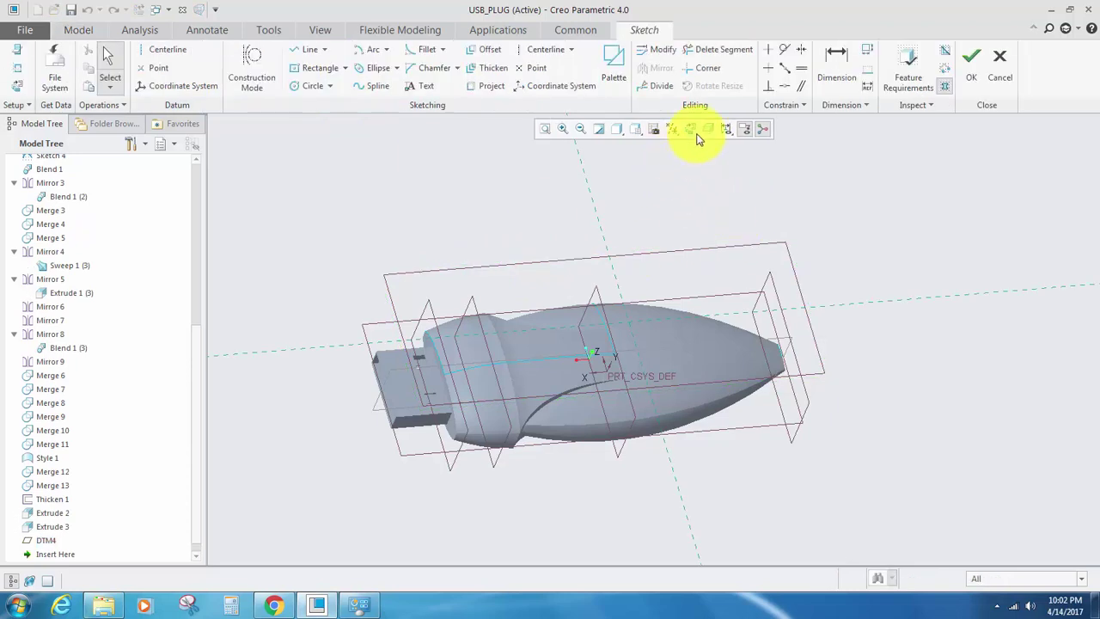
pyautogui.scroll(-4, 688, 334)
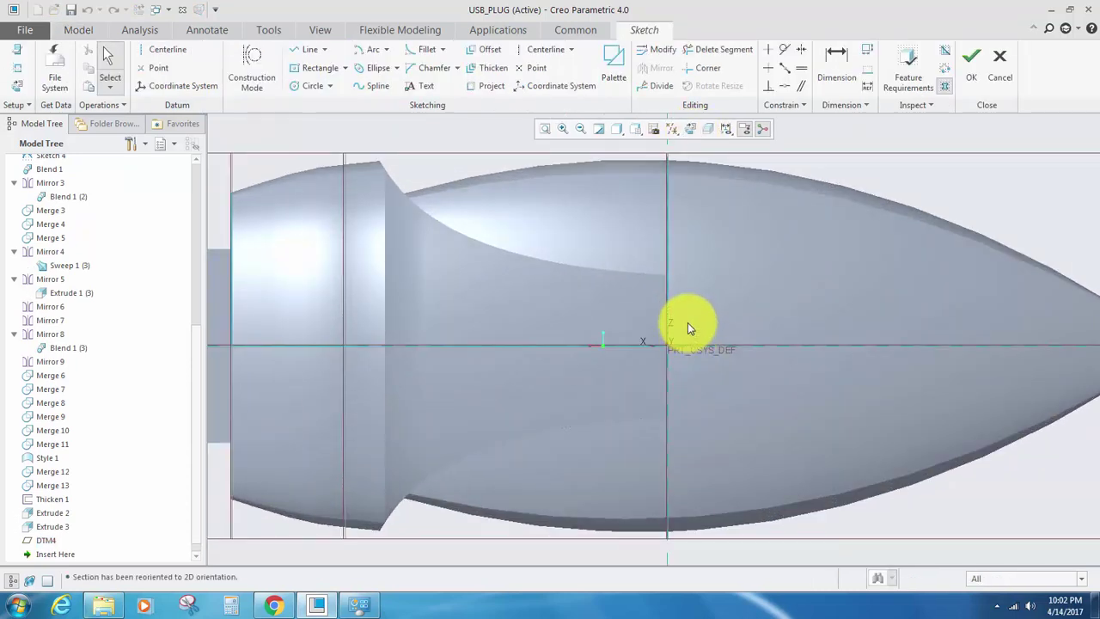
# Add the sketch text "creo" across the plug body's horizontal midline in the Typo Round Regular Demo font.
pyautogui.click(421, 88)
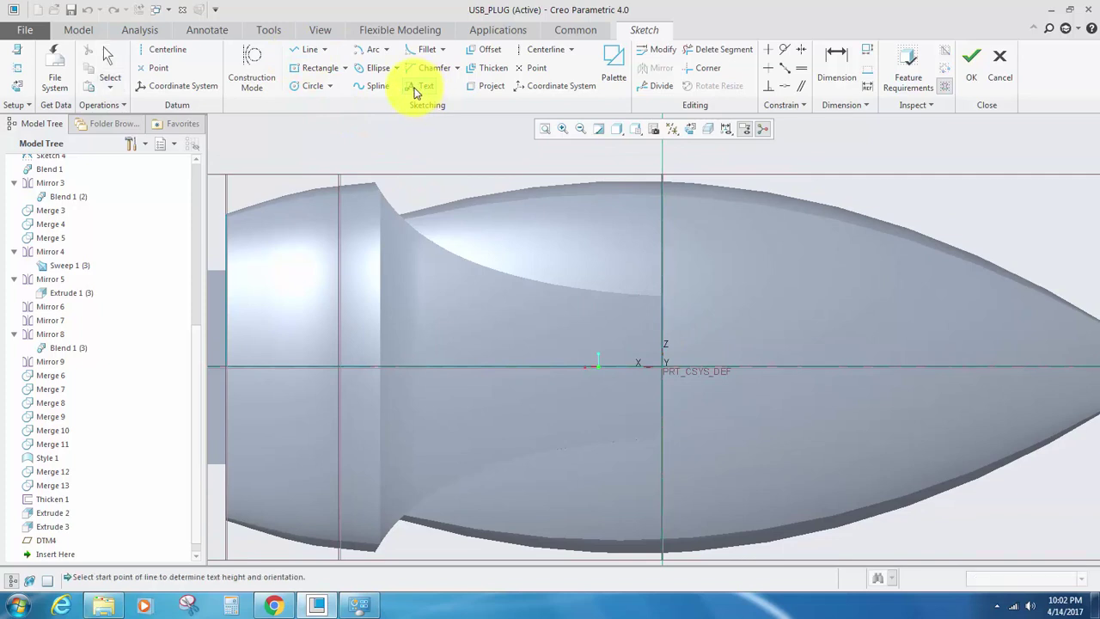
pyautogui.click(491, 389)
pyautogui.click(498, 309)
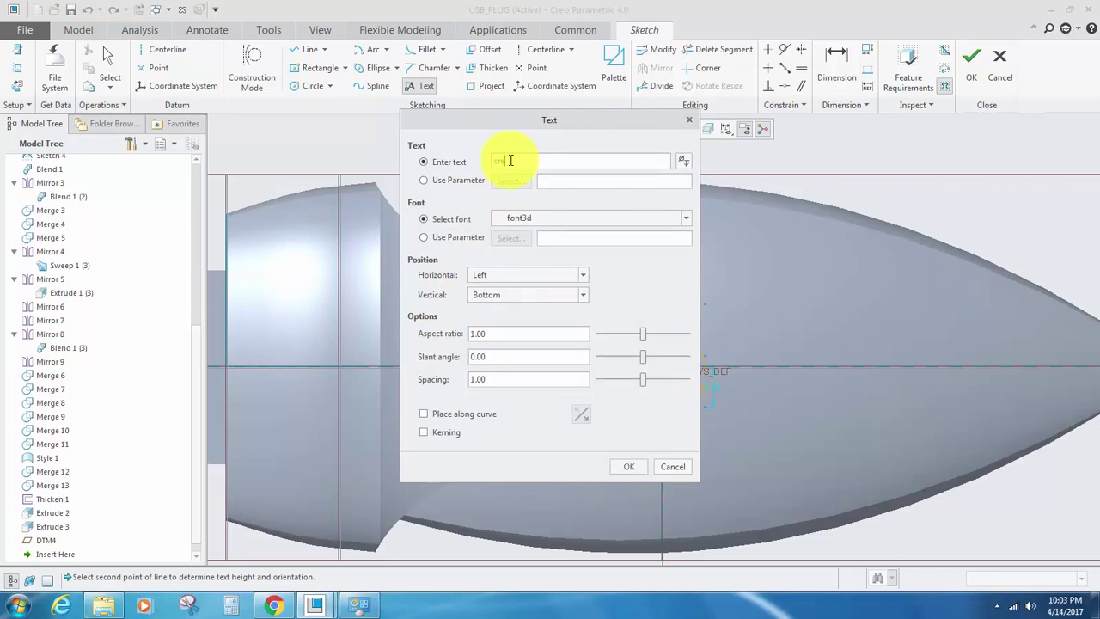
pyautogui.click(626, 469)
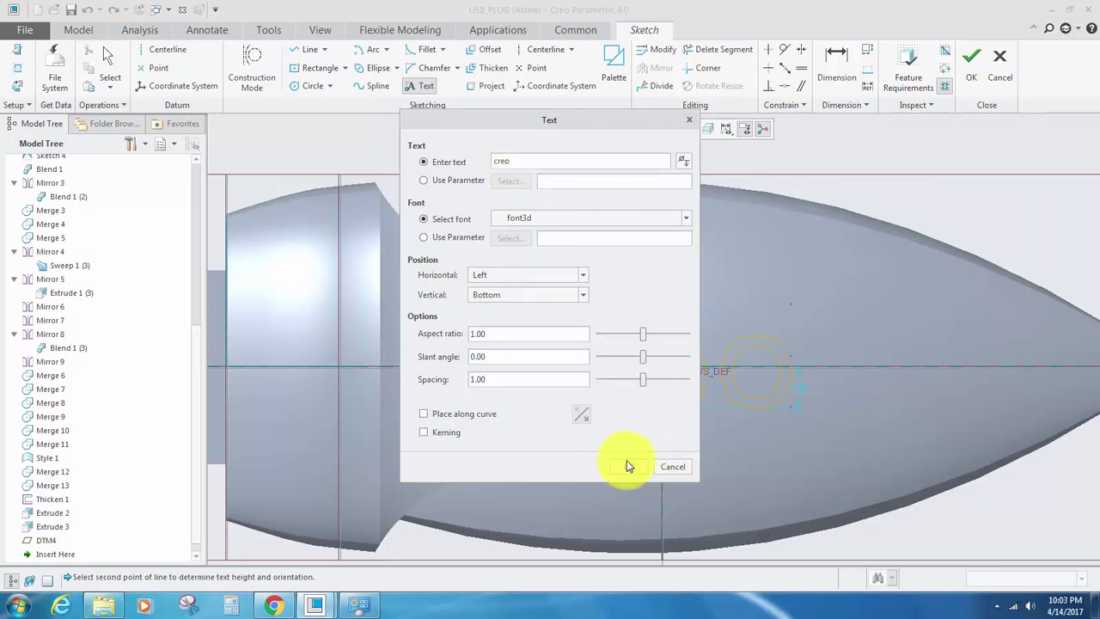
pyautogui.click(686, 216)
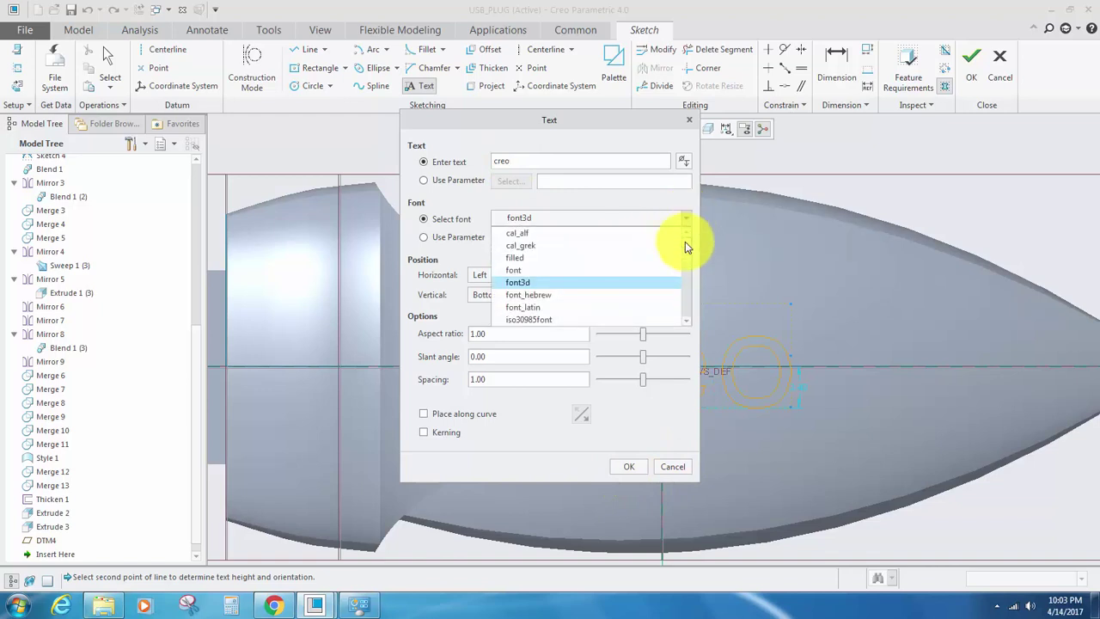
pyautogui.moveTo(685, 241); pyautogui.dragTo(679, 316)
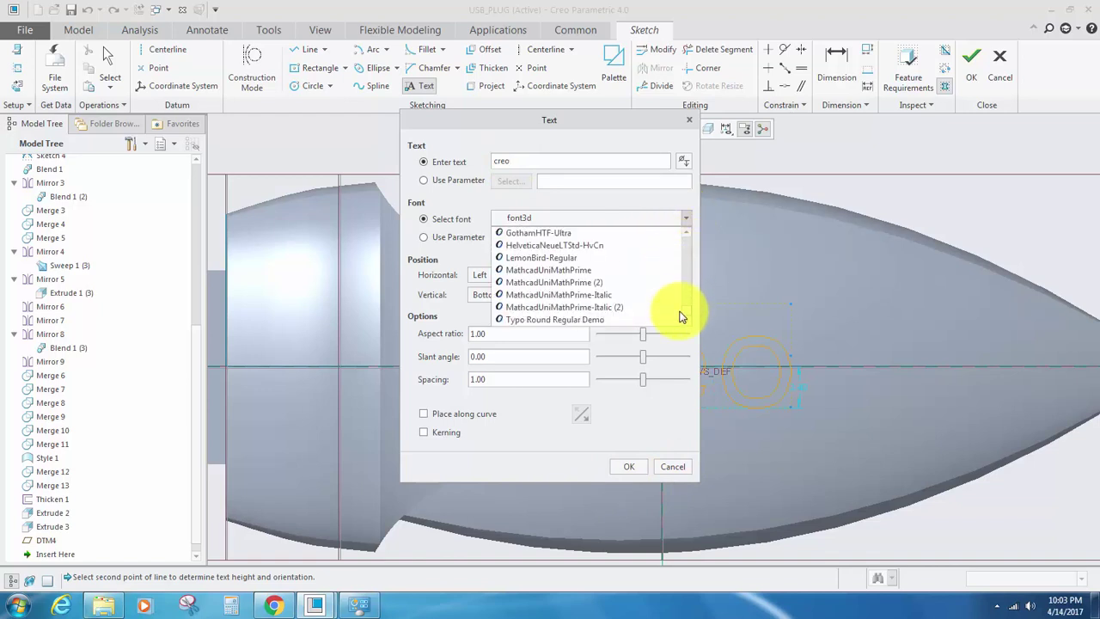
pyautogui.click(540, 319)
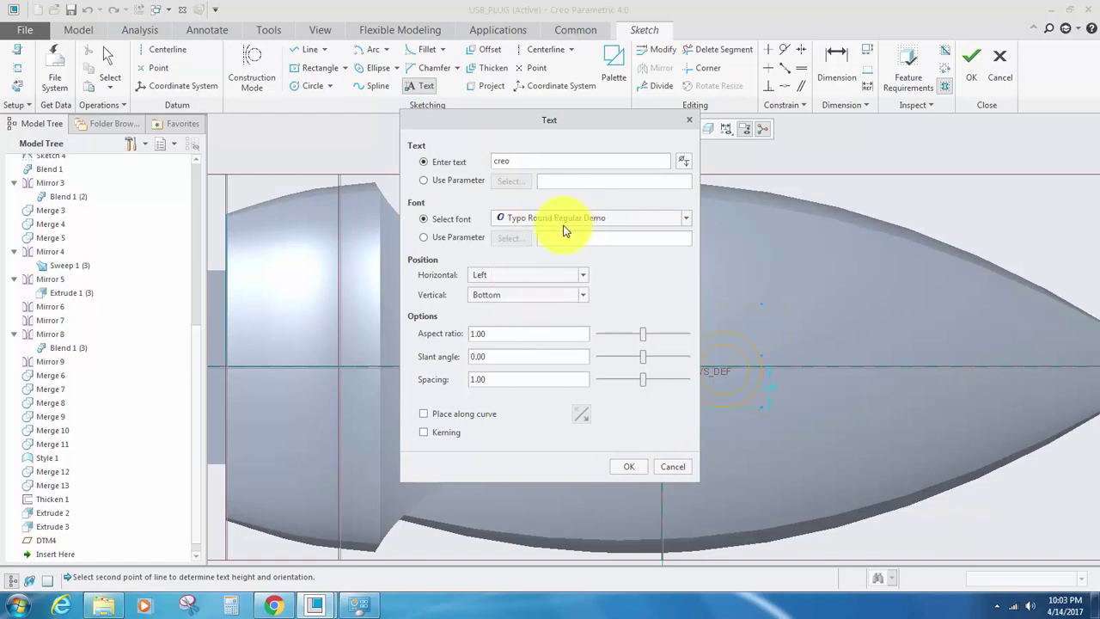
pyautogui.click(627, 466)
pyautogui.scroll(-5, 584, 369)
pyautogui.scroll(5, 595, 369)
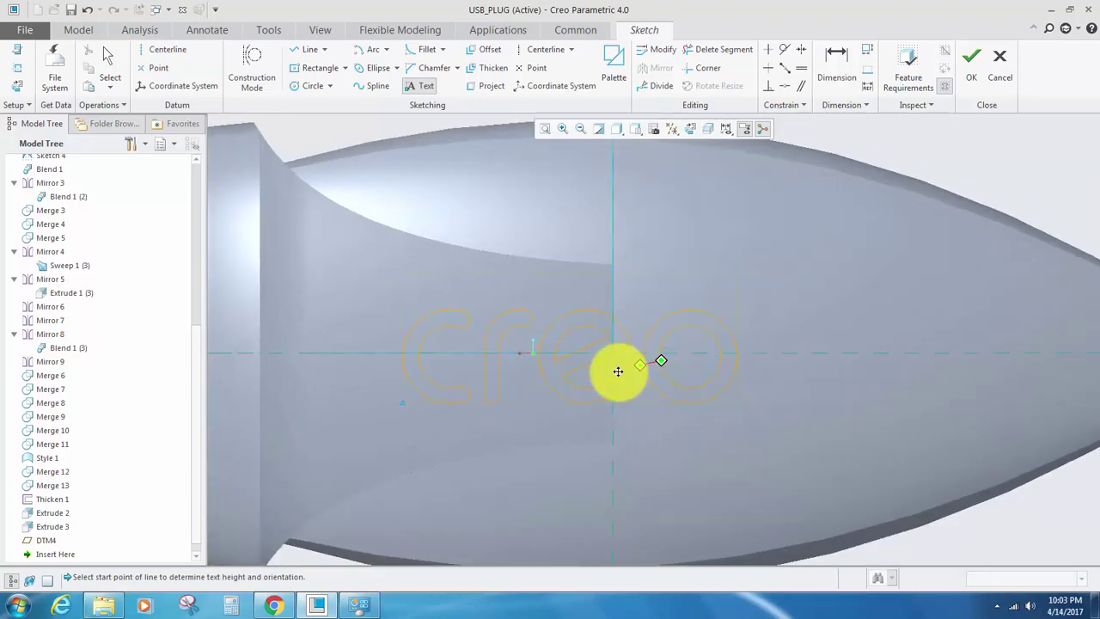
pyautogui.moveTo(618, 372); pyautogui.dragTo(601, 373, button='middle')
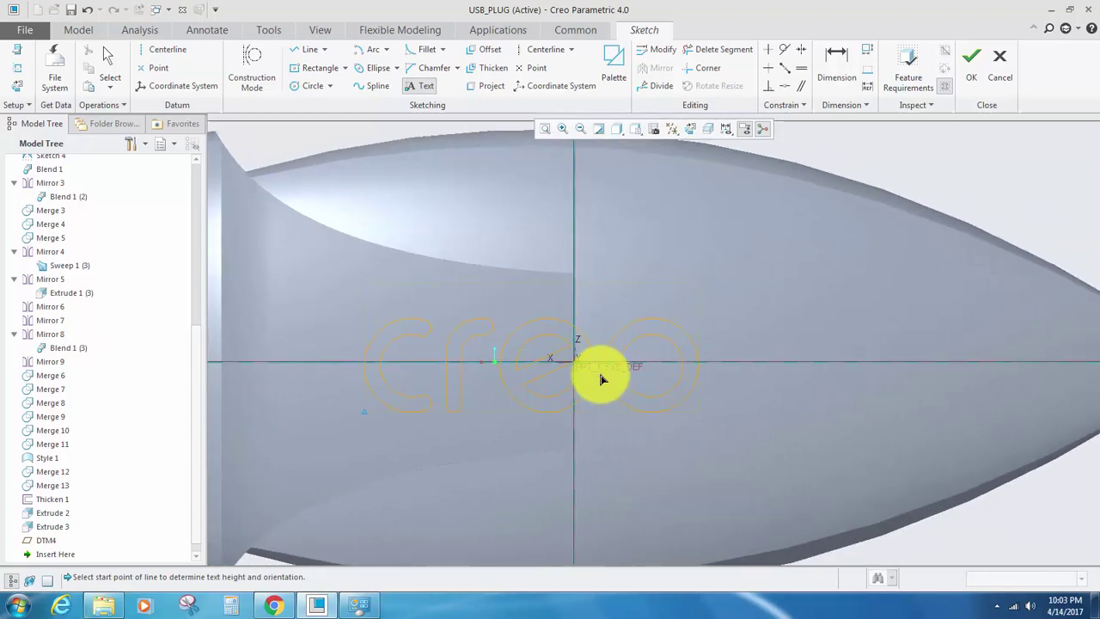
pyautogui.middleClick(347, 260)
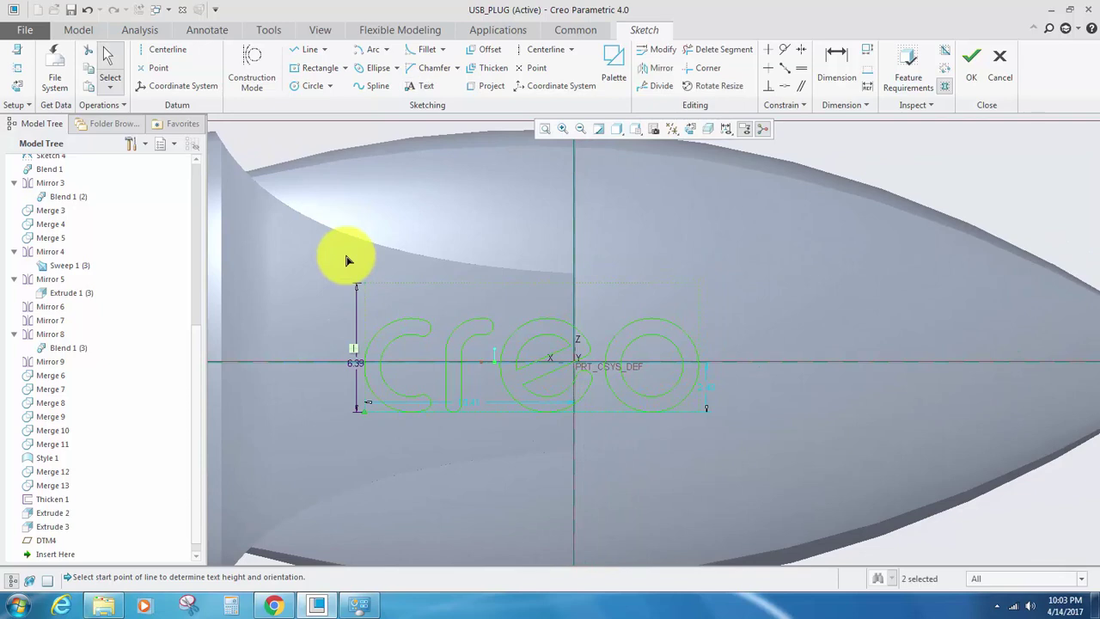
# Try a height of 10 for the creo text and settle on 8.
pyautogui.click(354, 363)
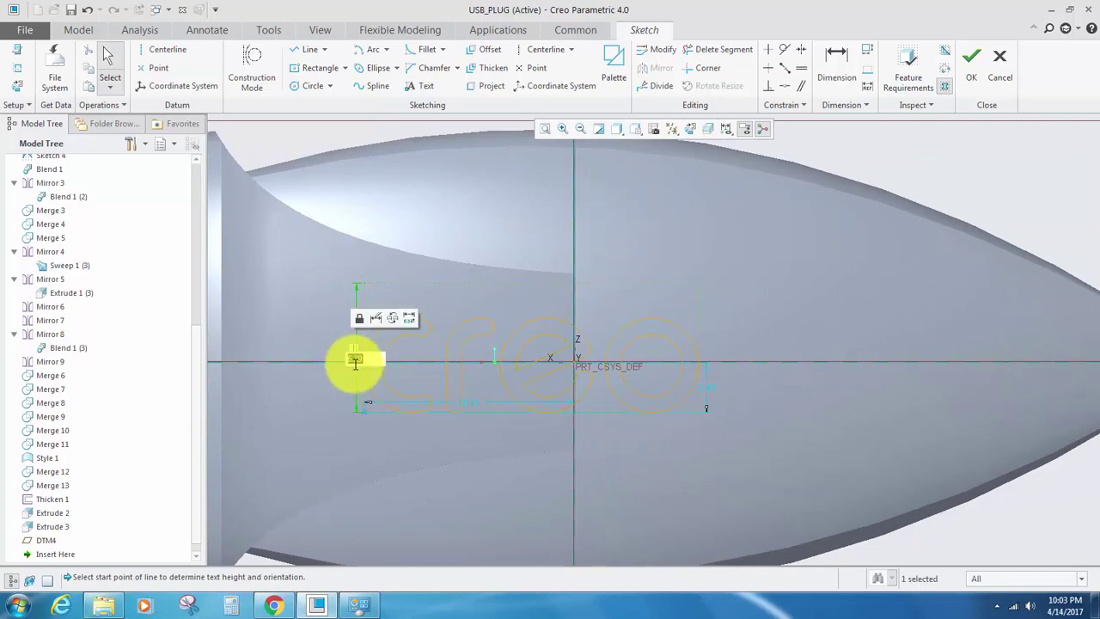
pyautogui.write('10')
pyautogui.press('Return')
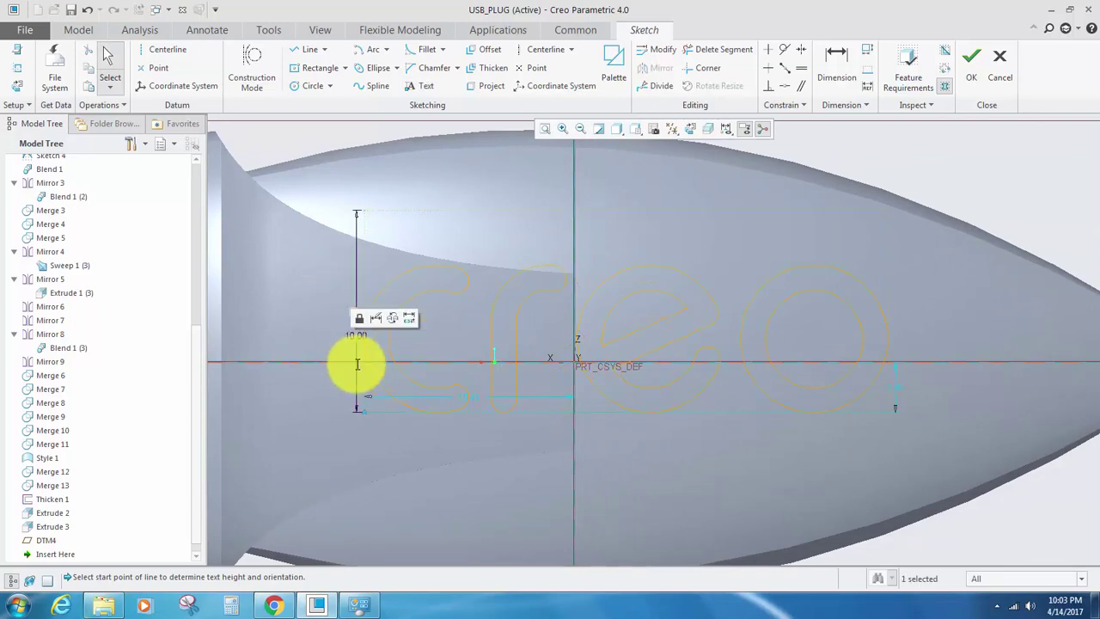
pyautogui.click(359, 330)
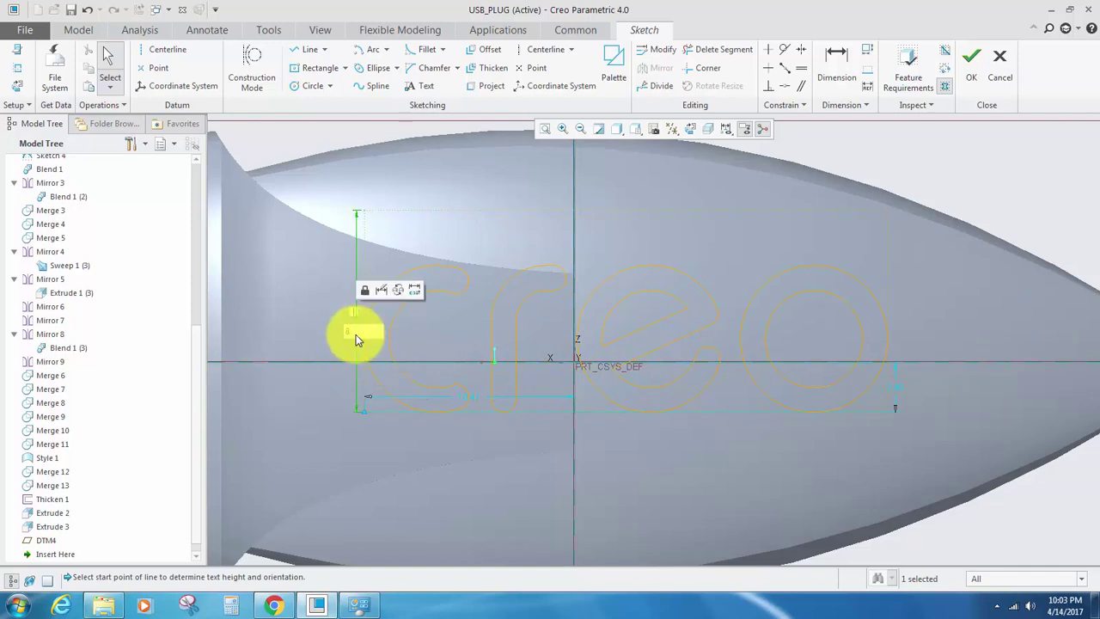
pyautogui.press('Return')
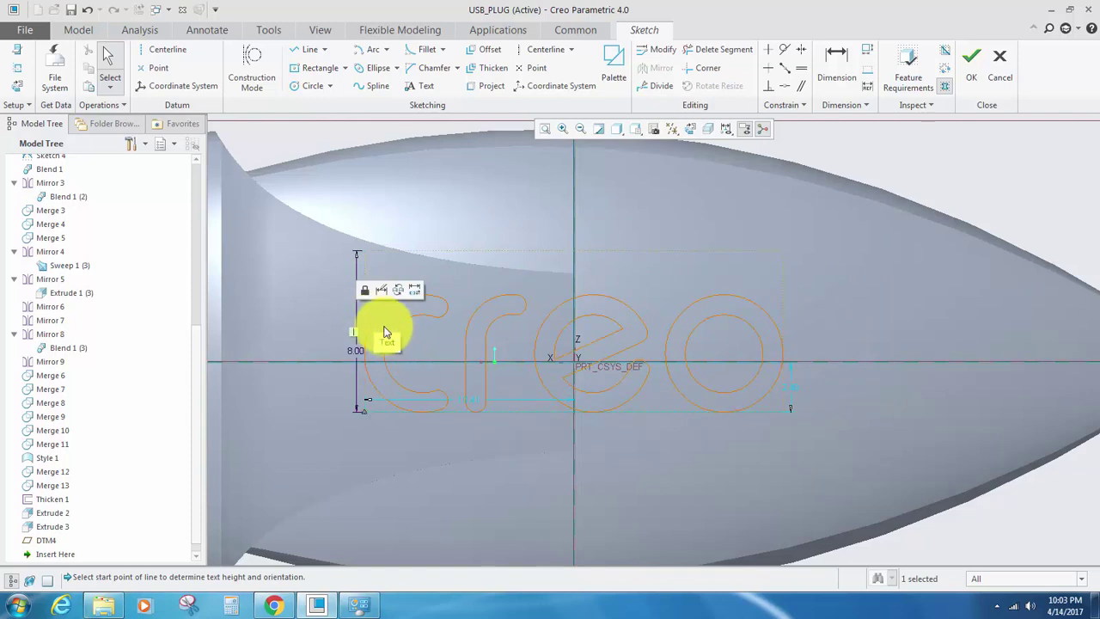
# Sketch a closed lightning-bolt outline from connected lines between the creo text and the body's pointed end.
pyautogui.click(305, 50)
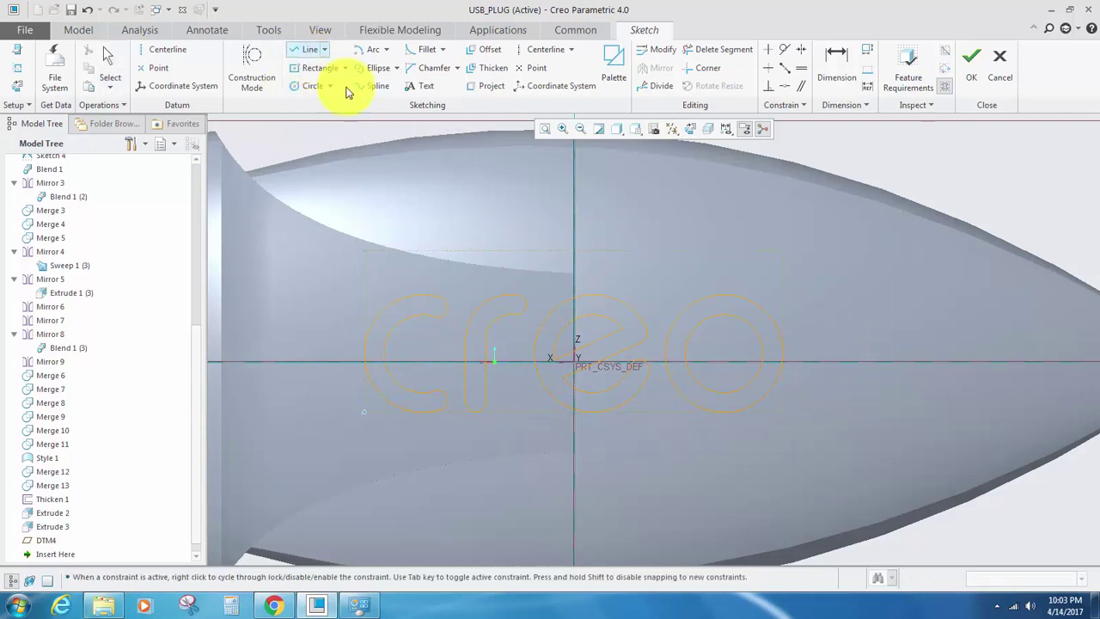
pyautogui.click(839, 267)
pyautogui.click(897, 252)
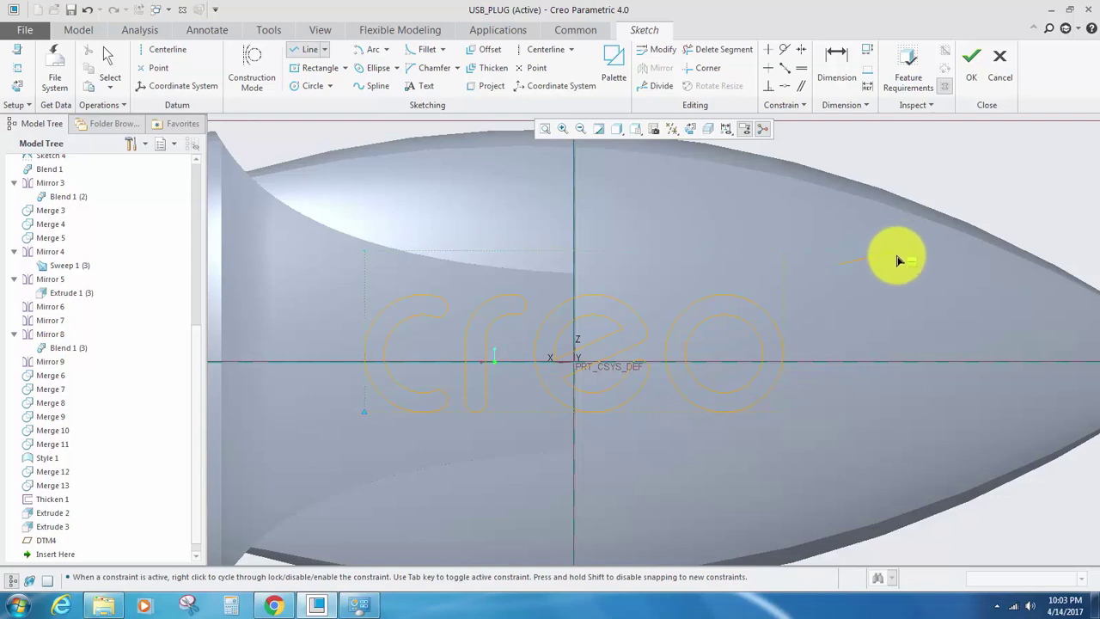
pyautogui.click(883, 317)
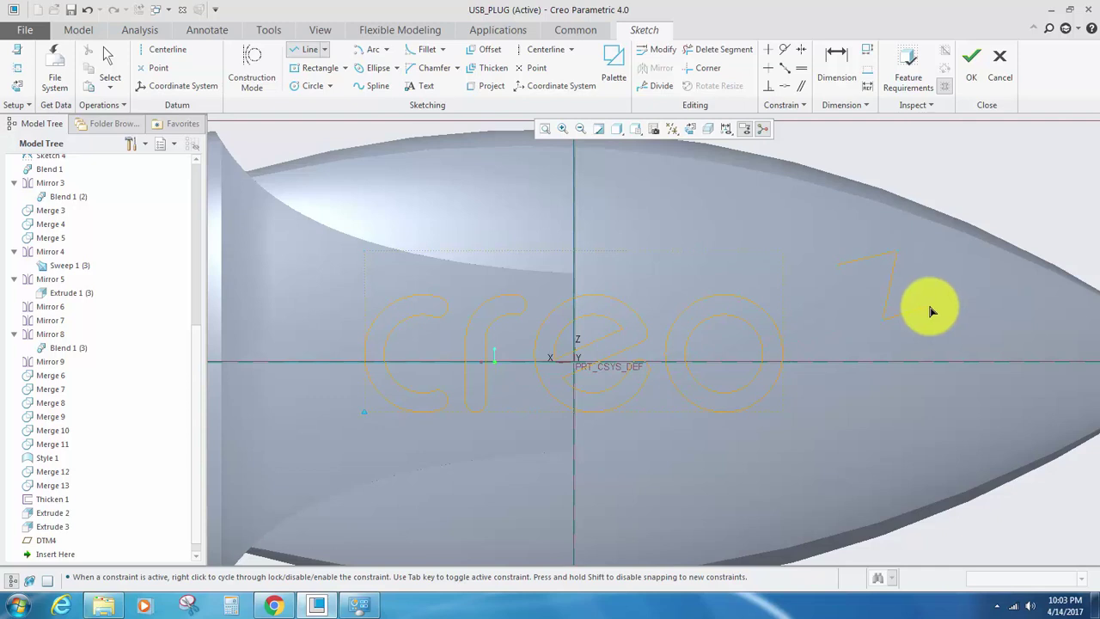
pyautogui.click(929, 311)
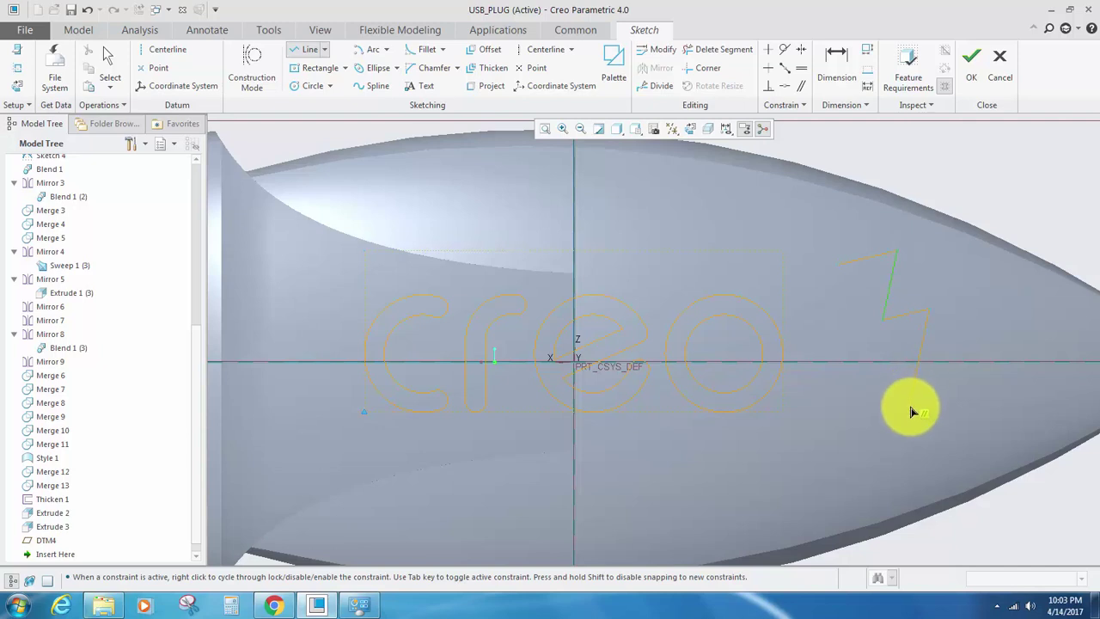
pyautogui.click(910, 409)
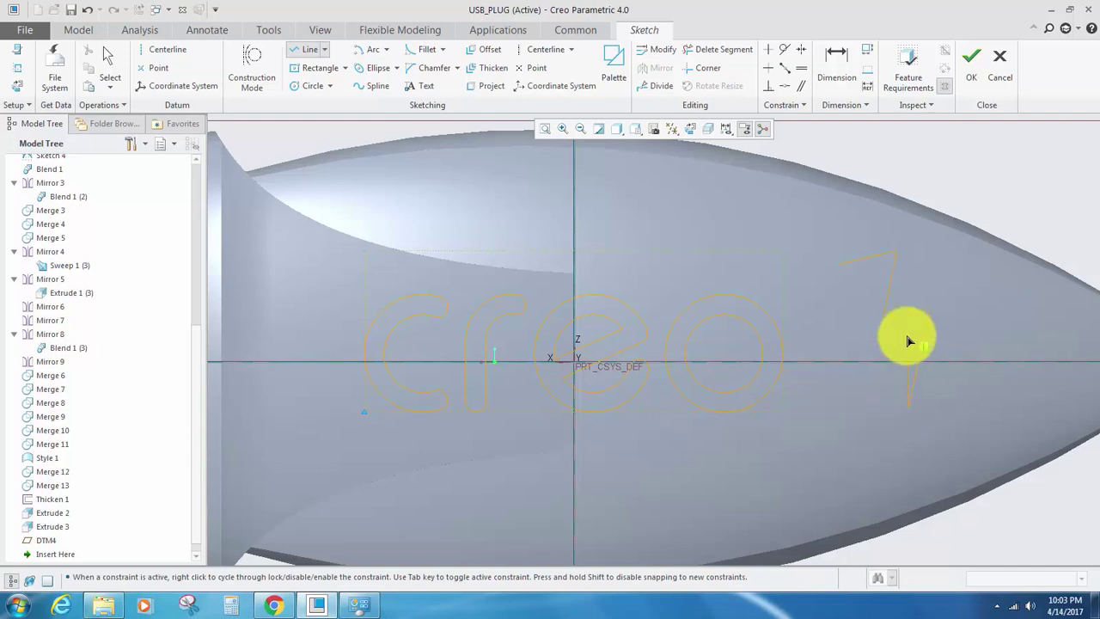
pyautogui.click(848, 350)
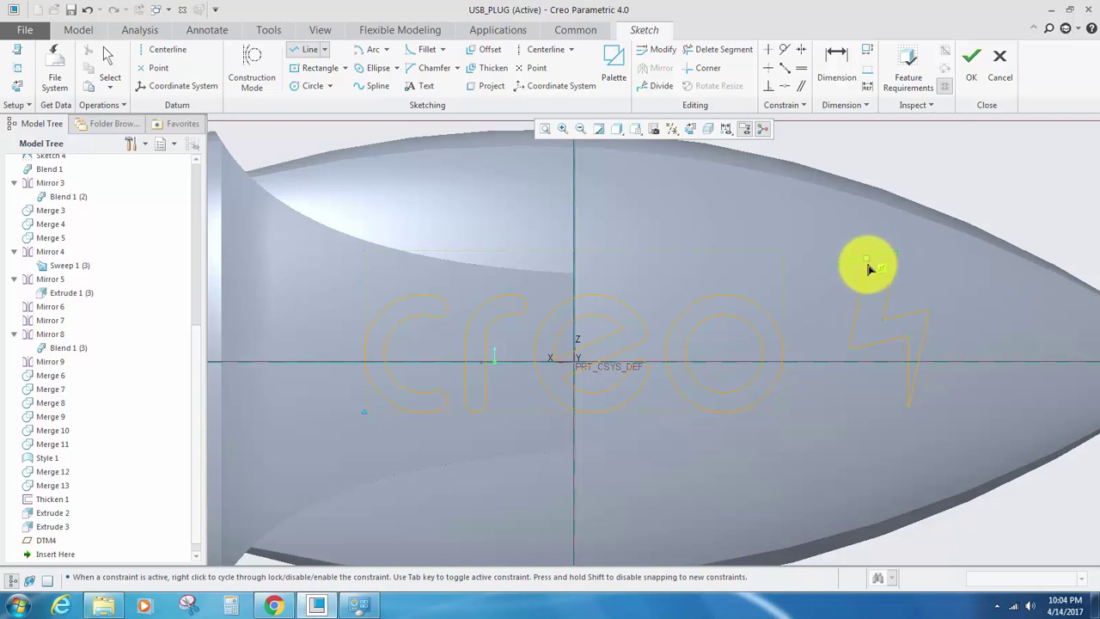
pyautogui.click(867, 265)
pyautogui.middleClick(839, 294)
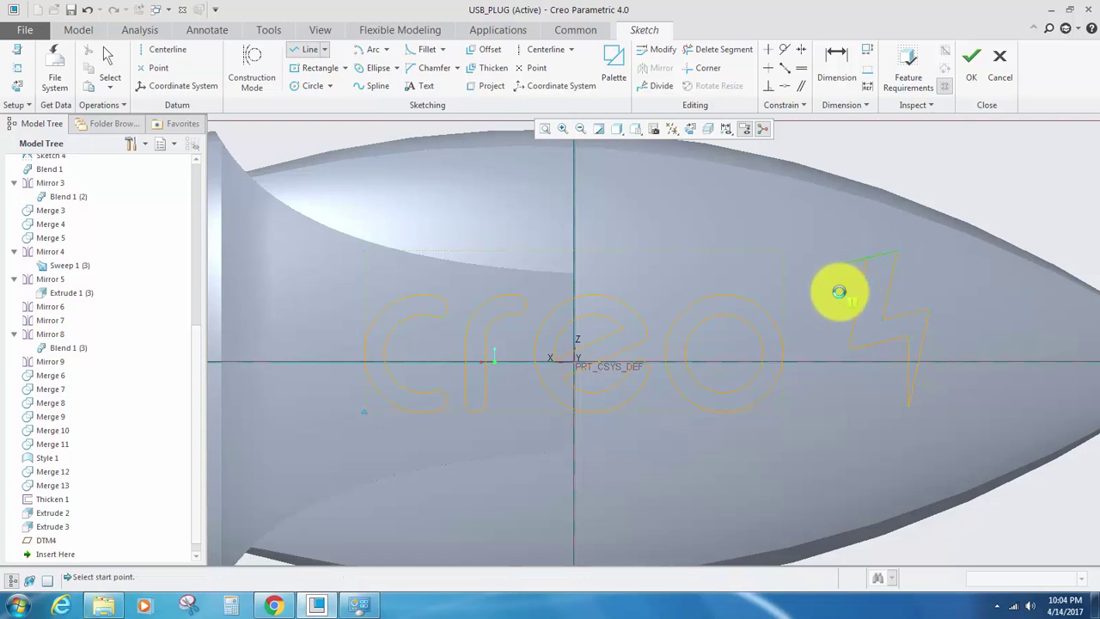
# Trim the excess line end at the top of the lightning-bolt outline with Delete Segment.
pyautogui.click(718, 49)
pyautogui.scroll(3, 823, 248)
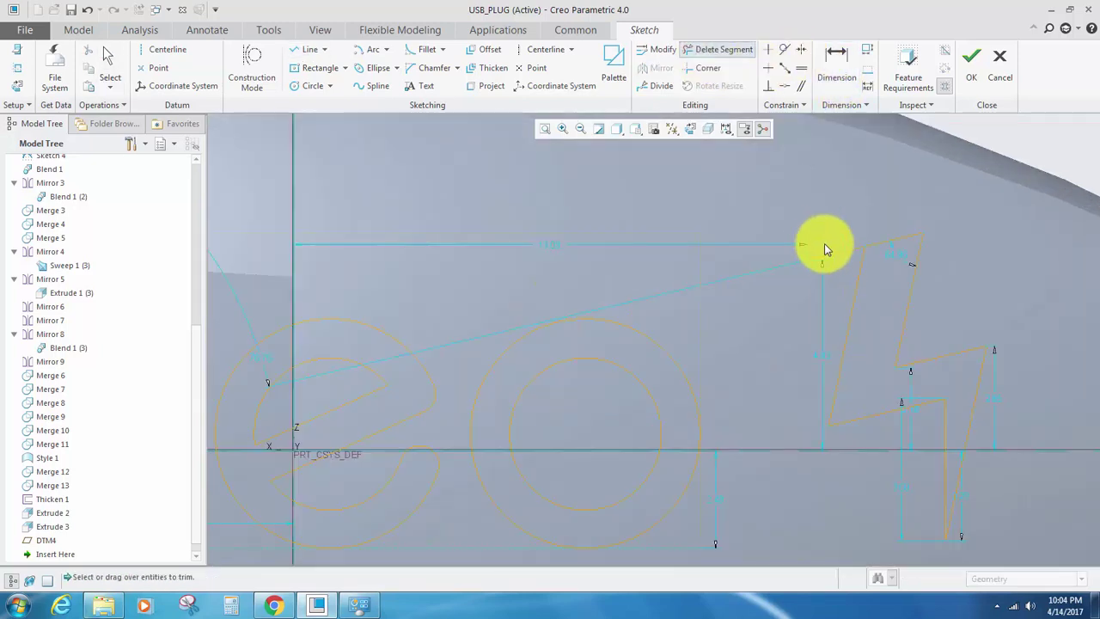
pyautogui.scroll(-3, 790, 326)
pyautogui.scroll(2, 792, 328)
pyautogui.middleClick(793, 328)
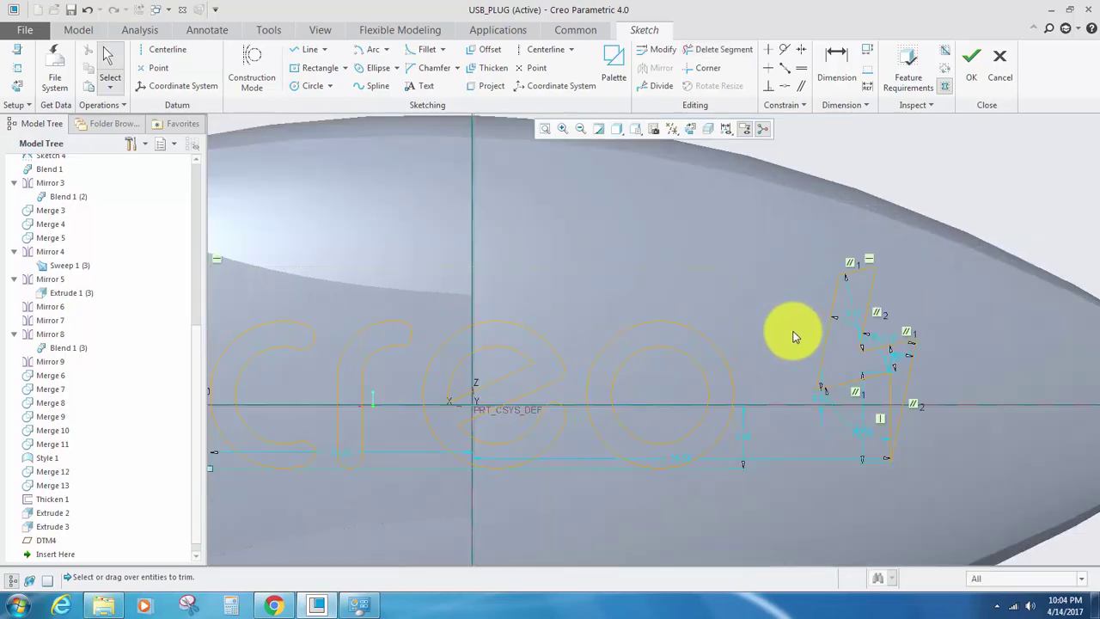
# Select the whole lightning-bolt outline and move it with Rotate Resize, about -1.01 parallel and -0.98 perpendicular, beside the creo text.
pyautogui.moveTo(840, 280)
pyautogui.mouseDown()
pyautogui.moveTo(805, 293)
pyautogui.moveTo(833, 292)
pyautogui.moveTo(900, 447)
pyautogui.mouseUp()
pyautogui.scroll(2, 827, 392)
pyautogui.click(808, 428)
pyautogui.rightClick(851, 361)
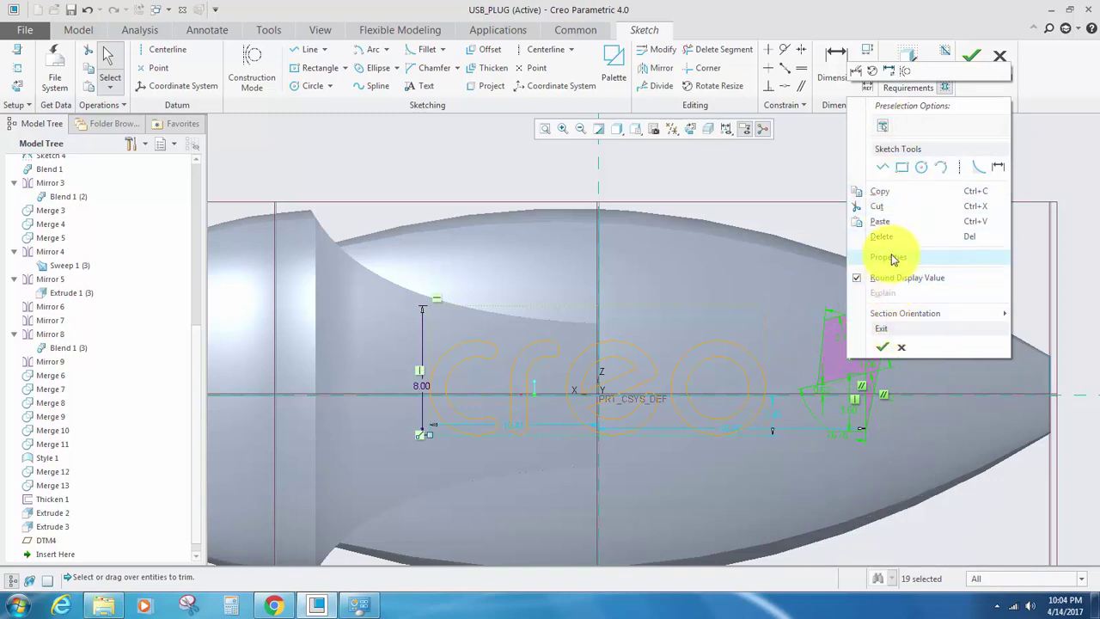
pyautogui.click(759, 172)
pyautogui.rightClick(759, 171)
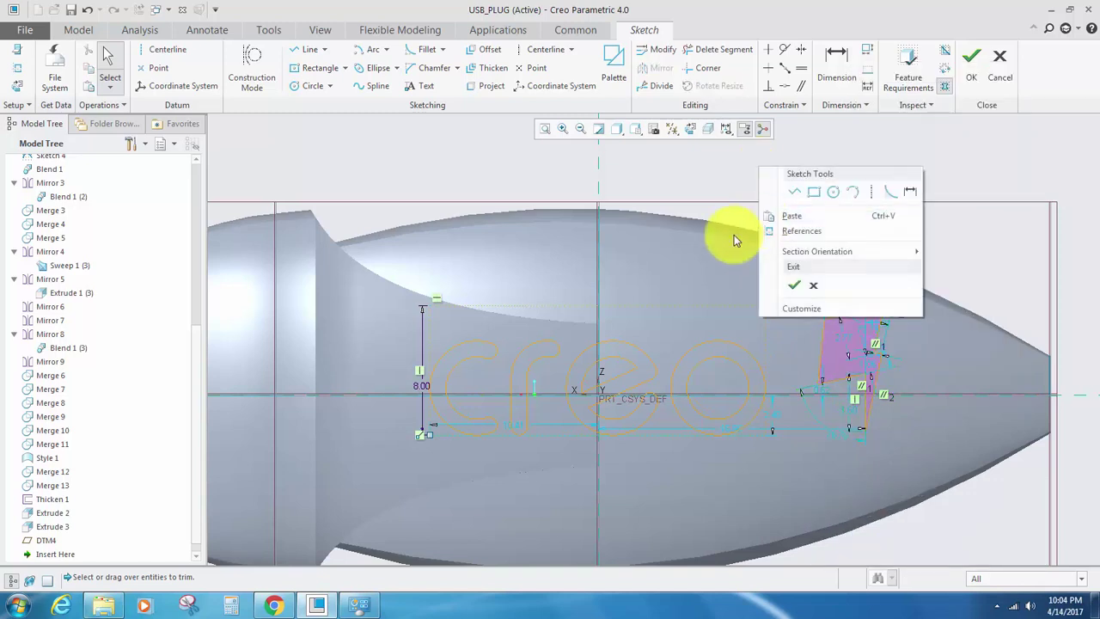
pyautogui.click(737, 239)
pyautogui.moveTo(942, 475); pyautogui.dragTo(974, 455)
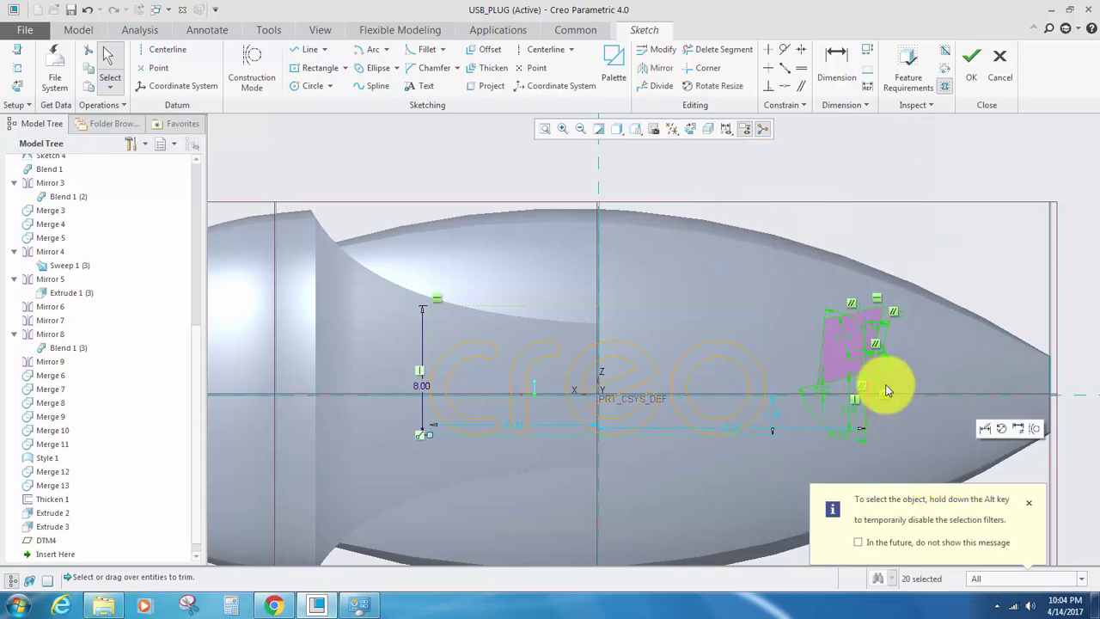
pyautogui.rightClick(851, 341)
pyautogui.click(876, 317)
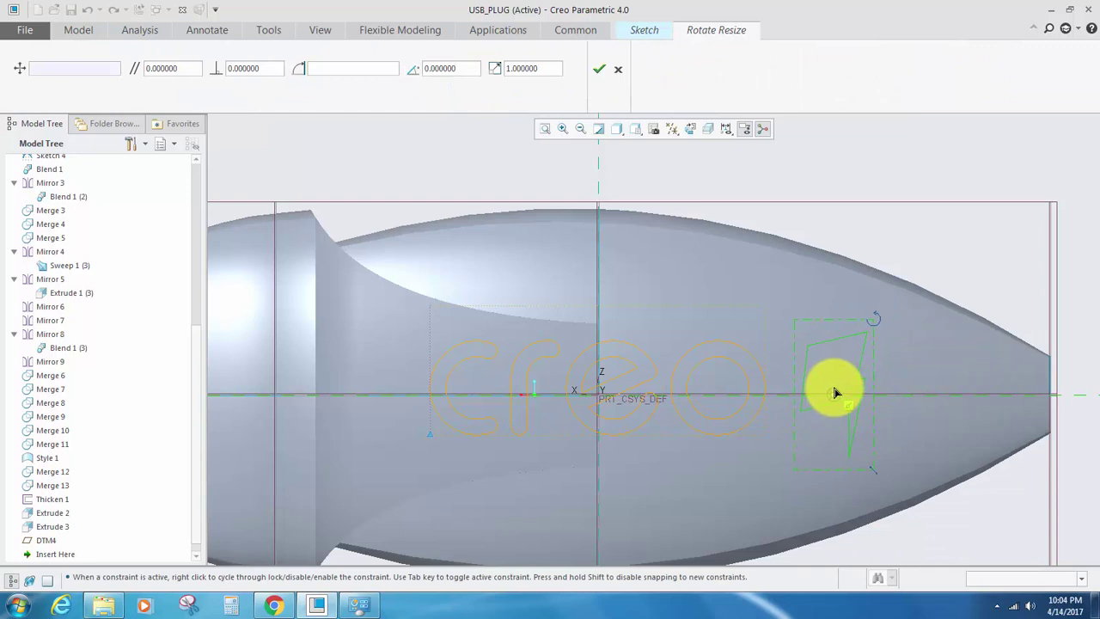
pyautogui.click(599, 68)
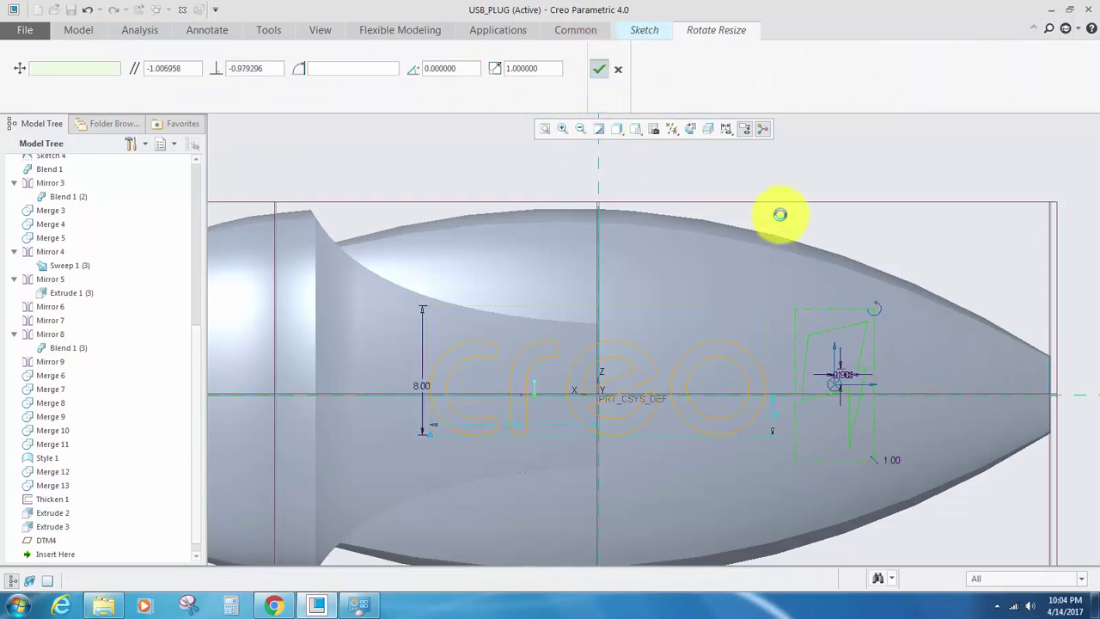
# Reshape the lightning bolt by shifting its middle notch and outer corner, and finish the sketch.
pyautogui.click(869, 394)
pyautogui.scroll(-3, 846, 387)
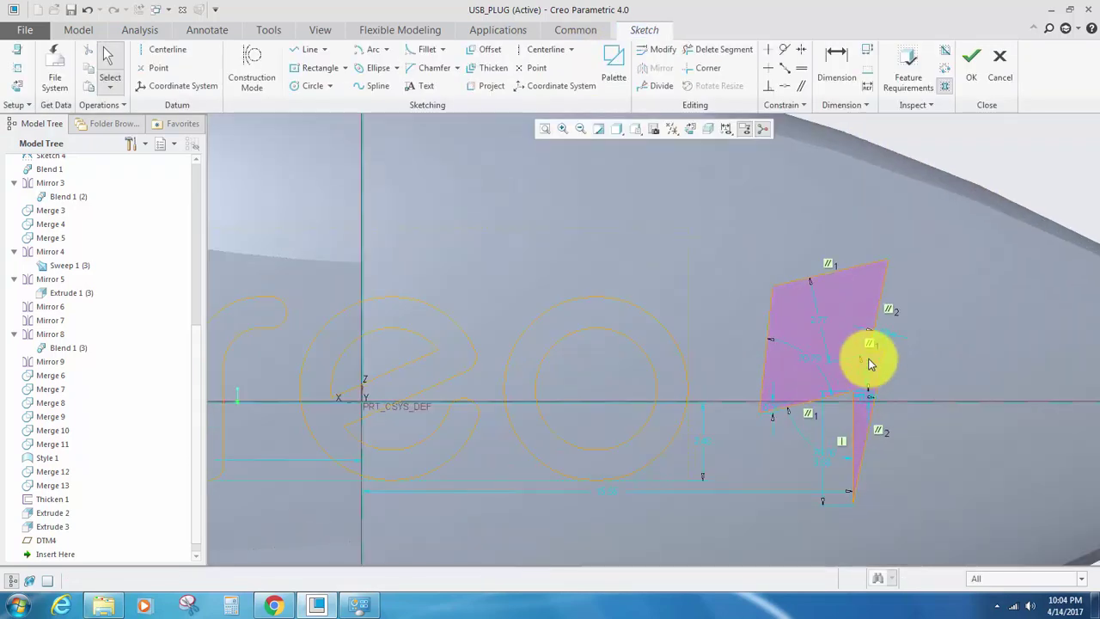
pyautogui.moveTo(870, 359); pyautogui.dragTo(857, 365)
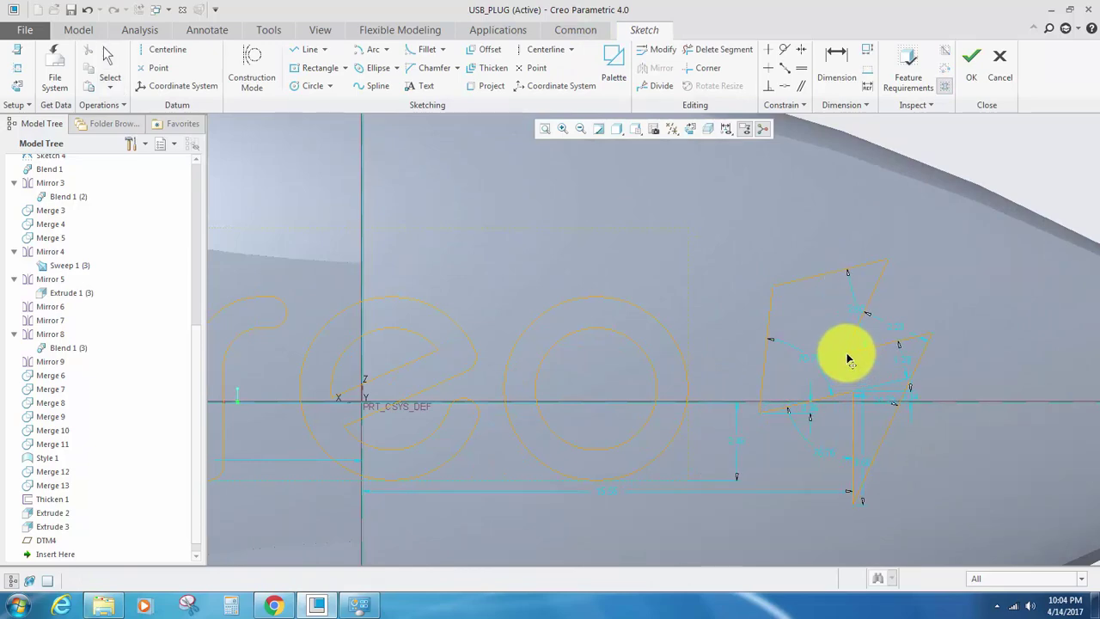
pyautogui.moveTo(848, 353); pyautogui.dragTo(850, 350)
pyautogui.scroll(4, 794, 250)
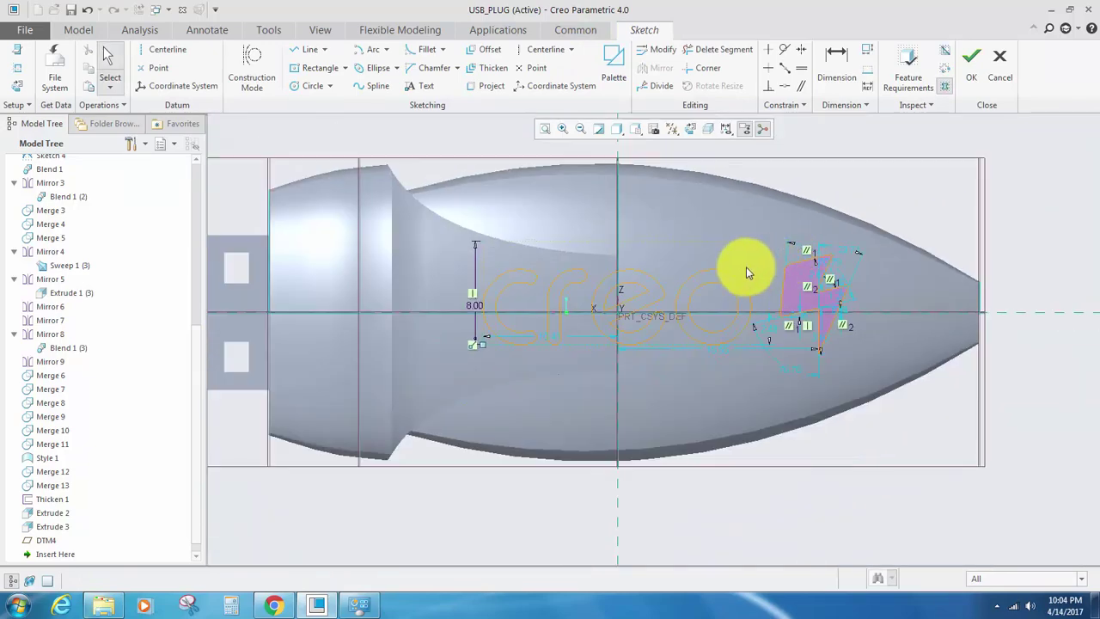
pyautogui.scroll(-2, 746, 266)
pyautogui.scroll(3, 695, 277)
pyautogui.scroll(-2, 671, 278)
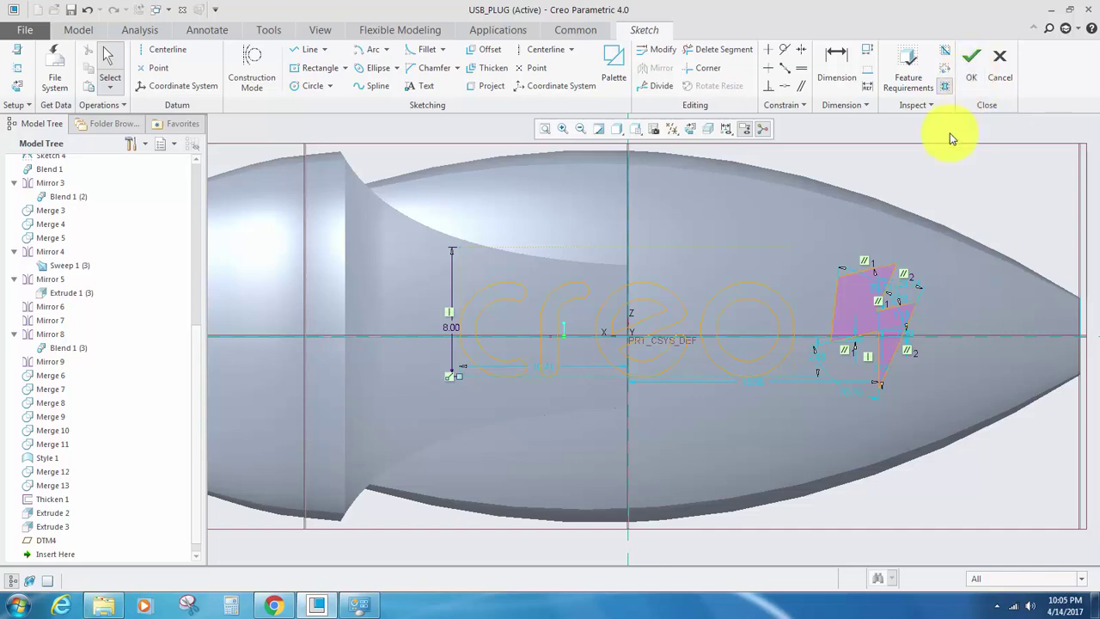
pyautogui.click(966, 67)
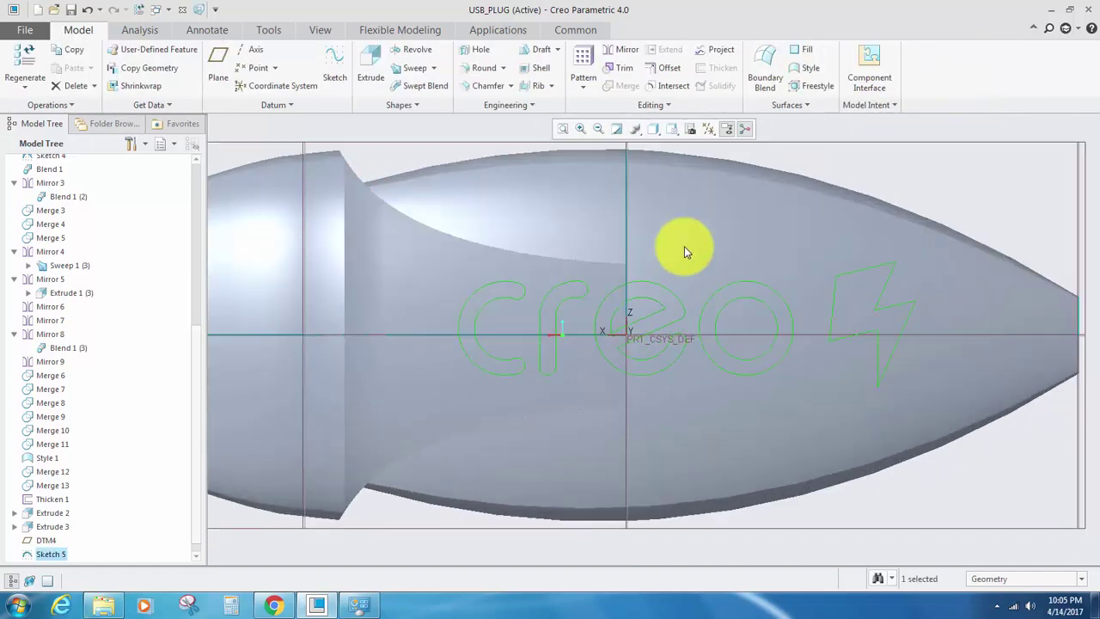
pyautogui.moveTo(685, 249); pyautogui.dragTo(730, 275, button='middle')
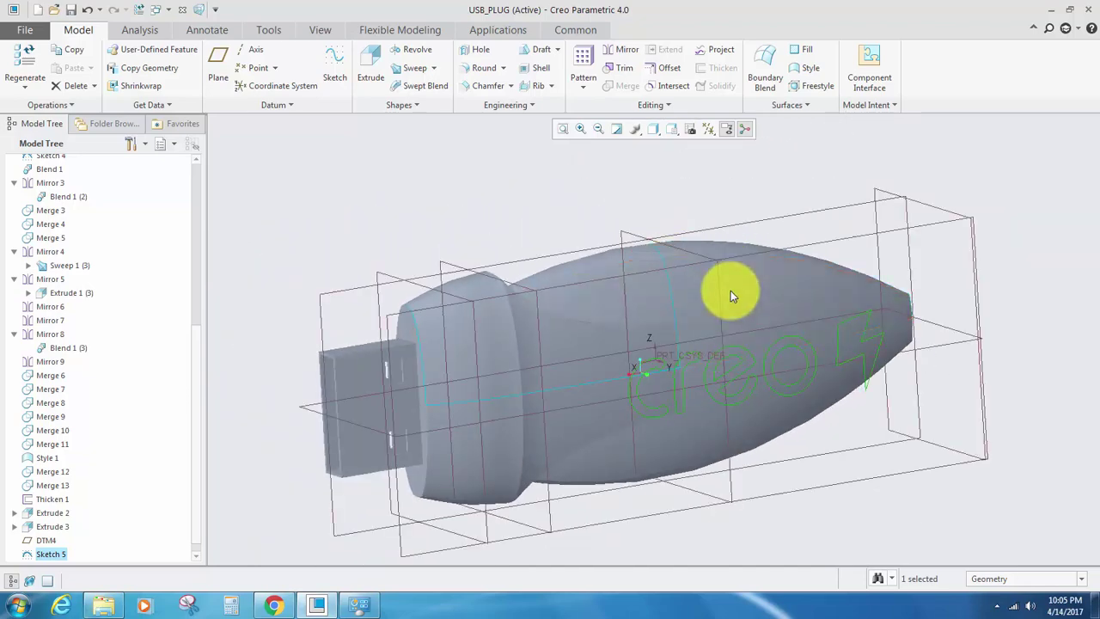
pyautogui.click(729, 291)
pyautogui.keyDown('ctrl'); pyautogui.click(751, 386); pyautogui.keyUp('ctrl')
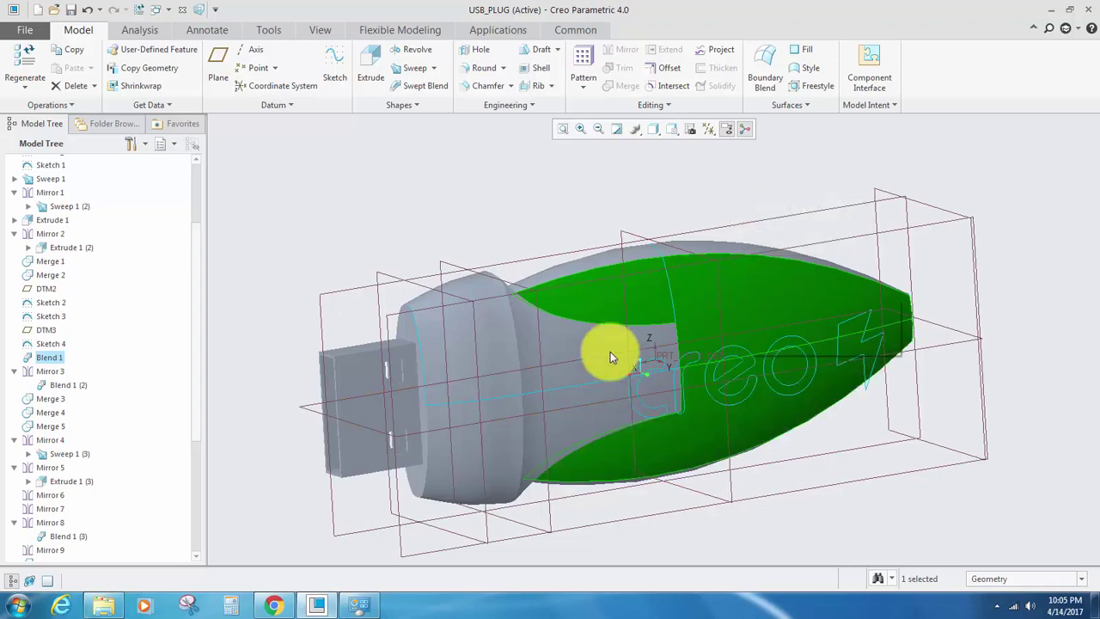
pyautogui.keyDown('ctrl'); pyautogui.click(619, 397); pyautogui.keyUp('ctrl')
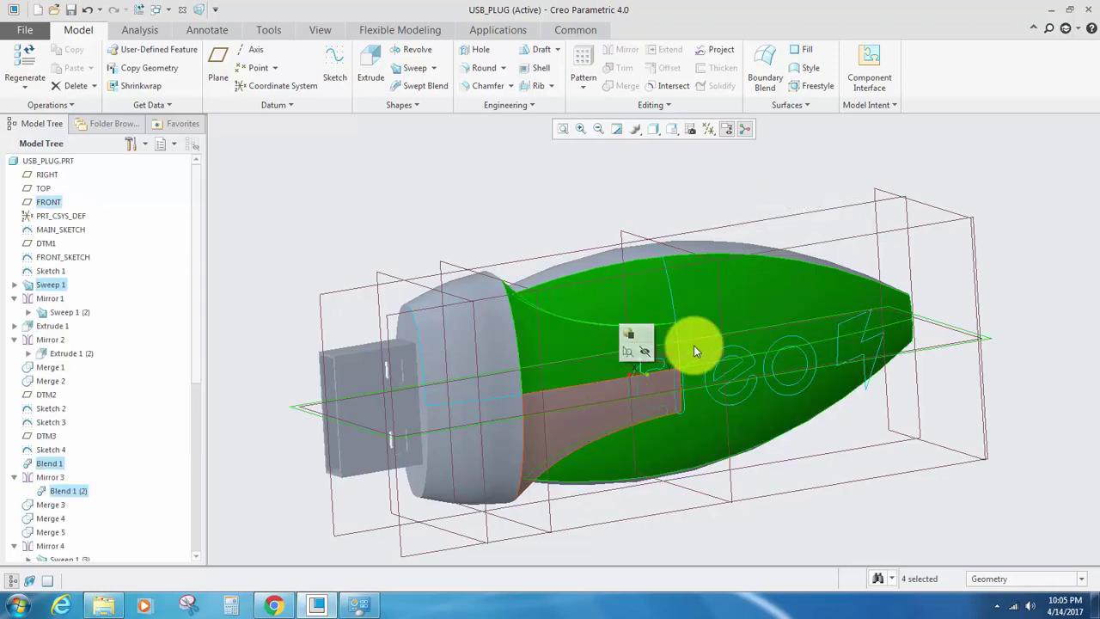
pyautogui.click(568, 216)
# Select the four surfaces that form the plug body's side behind the creo text and bolt.
pyautogui.click(713, 299)
pyautogui.keyDown('ctrl'); pyautogui.click(753, 417); pyautogui.keyUp('ctrl')
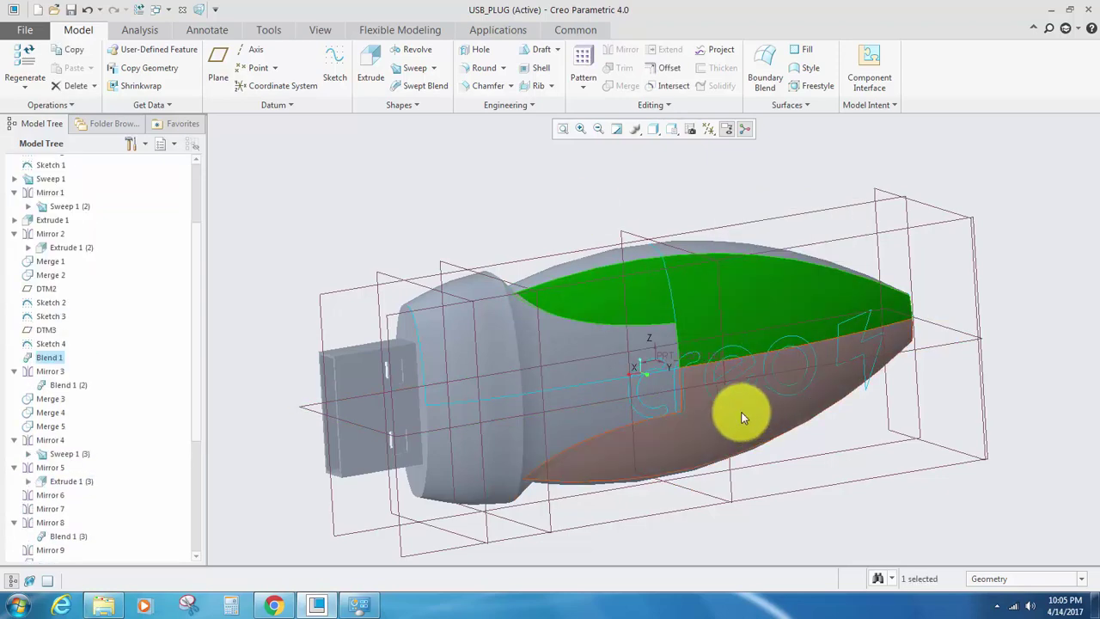
pyautogui.keyDown('ctrl'); pyautogui.click(598, 349); pyautogui.keyUp('ctrl')
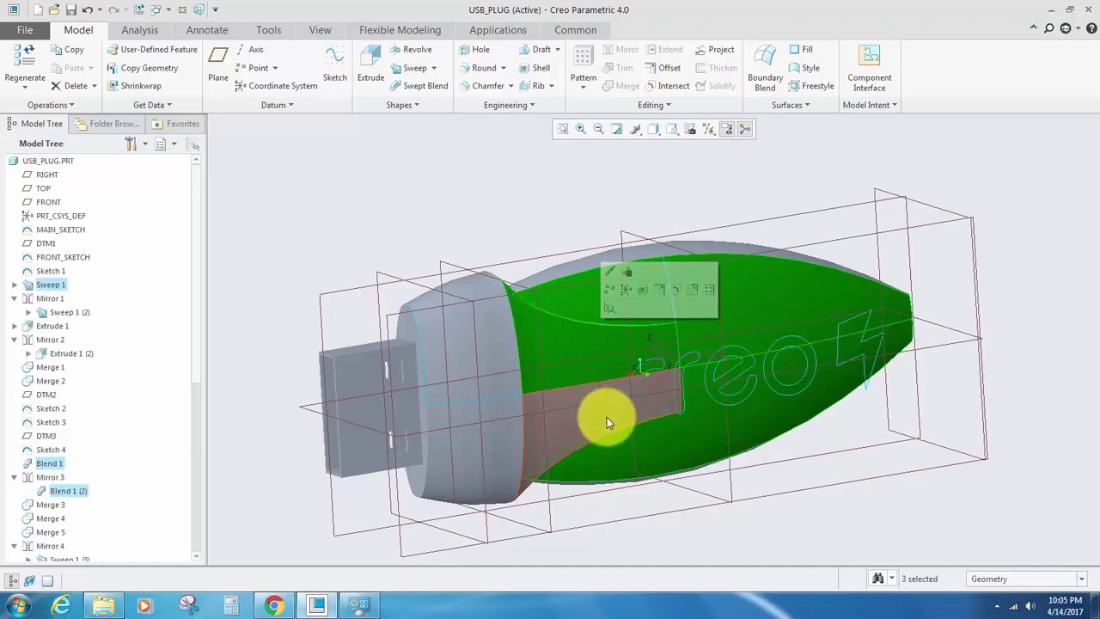
pyautogui.keyDown('ctrl'); pyautogui.click(607, 416); pyautogui.keyUp('ctrl')
pyautogui.scroll(3, 552, 379)
pyautogui.scroll(-3, 518, 348)
pyautogui.scroll(2, 521, 344)
pyautogui.moveTo(578, 248); pyautogui.dragTo(641, 302, button='middle')
pyautogui.scroll(-2, 639, 301)
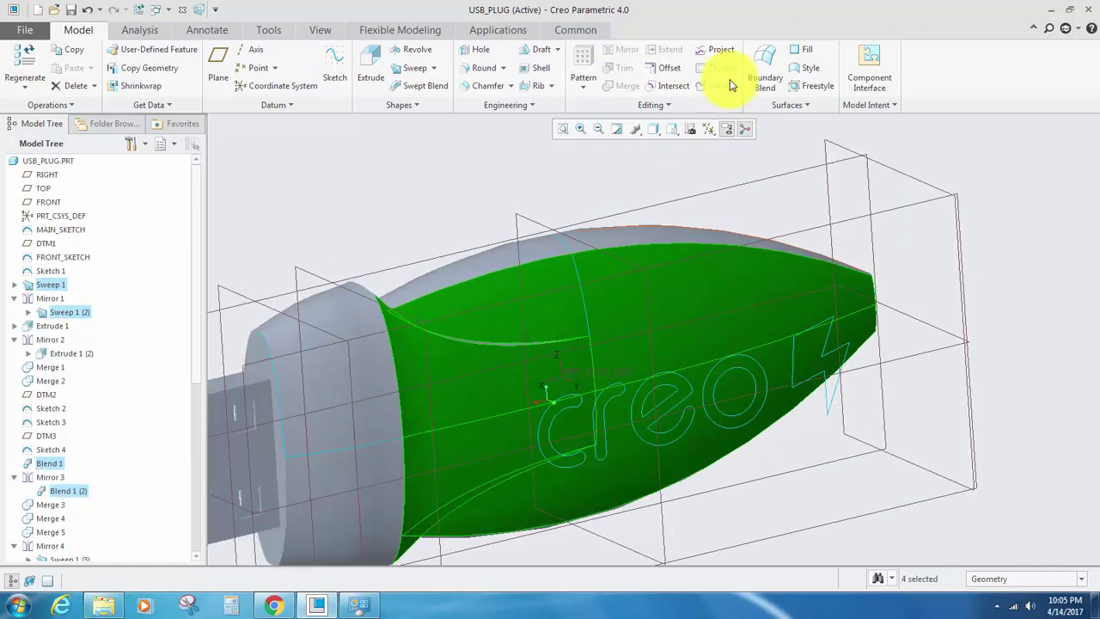
# Start an Offset of the selected body surfaces and set it to the sketch-bounded type with draft.
pyautogui.click(663, 75)
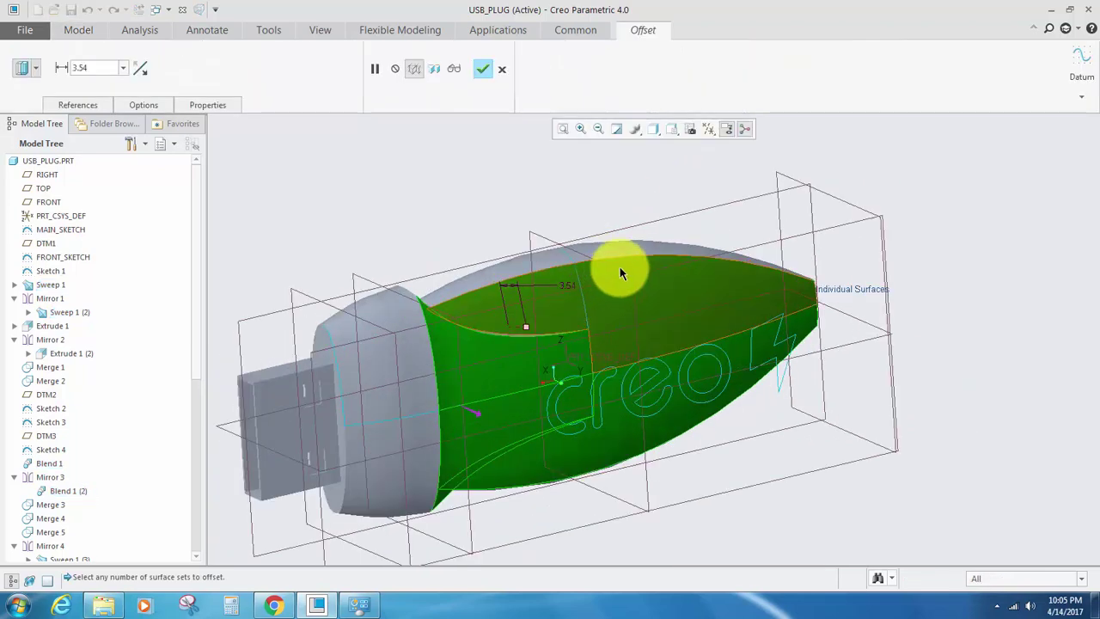
pyautogui.moveTo(619, 273); pyautogui.dragTo(517, 239, button='middle')
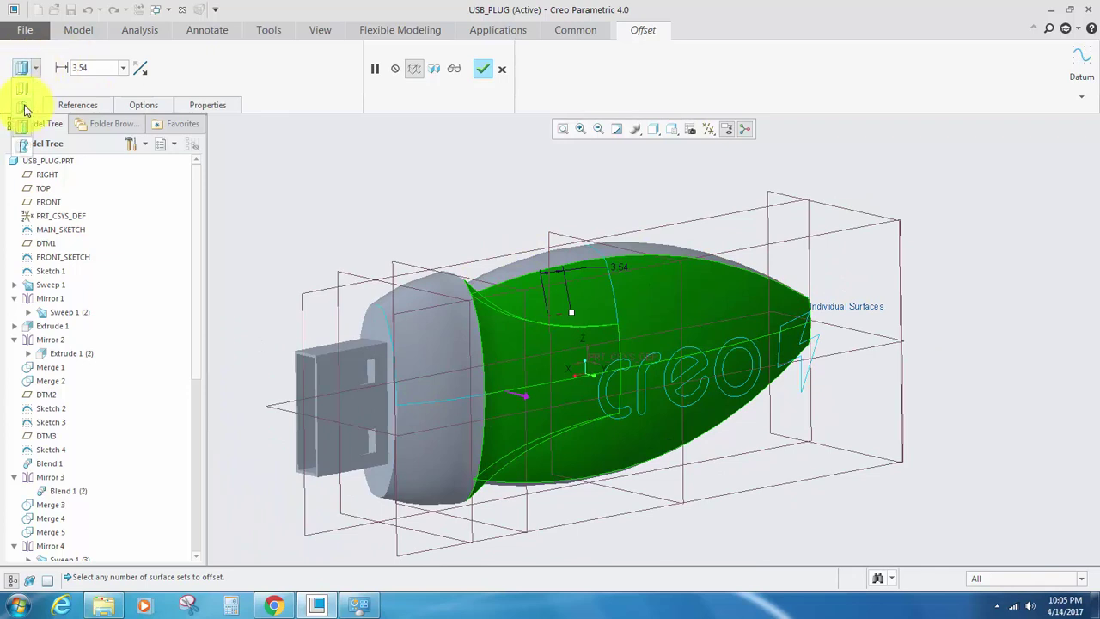
pyautogui.click(25, 108)
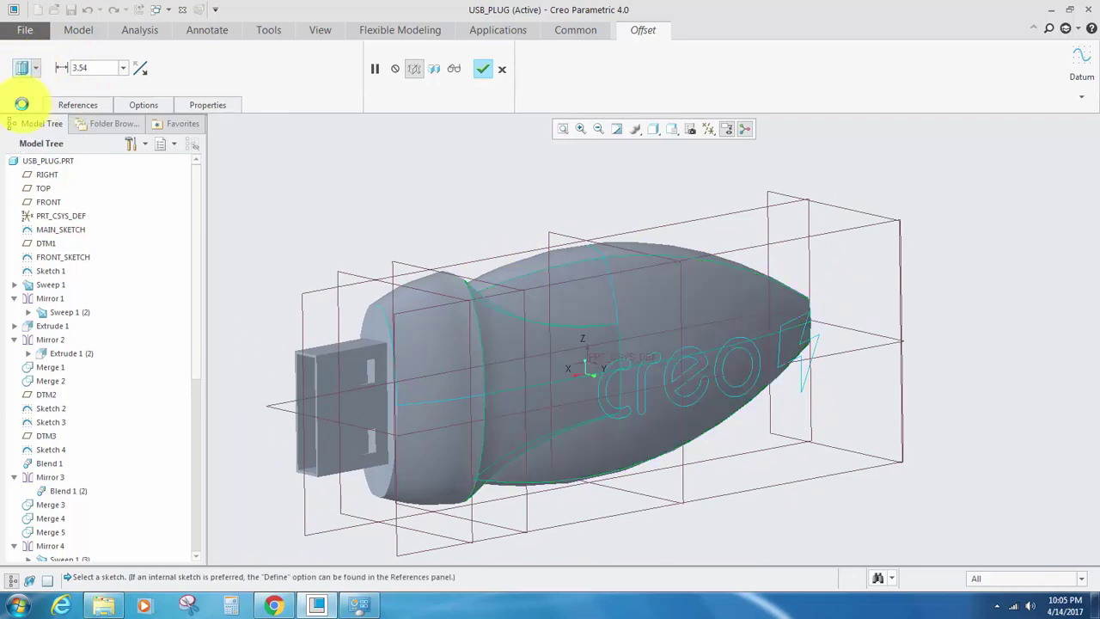
pyautogui.scroll(3, 511, 268)
pyautogui.scroll(-3, 543, 275)
pyautogui.moveTo(565, 220); pyautogui.dragTo(542, 220, button='middle')
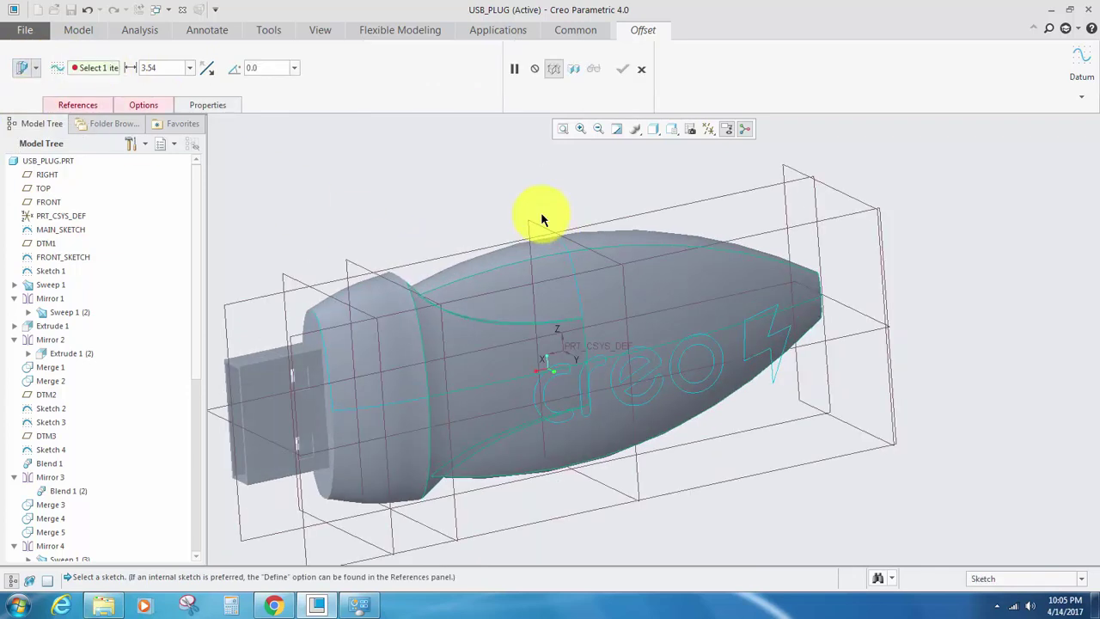
# Define an internal sketch for the offset on DTM4 with RIGHT as the Left reference, and orient it parallel to the screen.
pyautogui.click(89, 66)
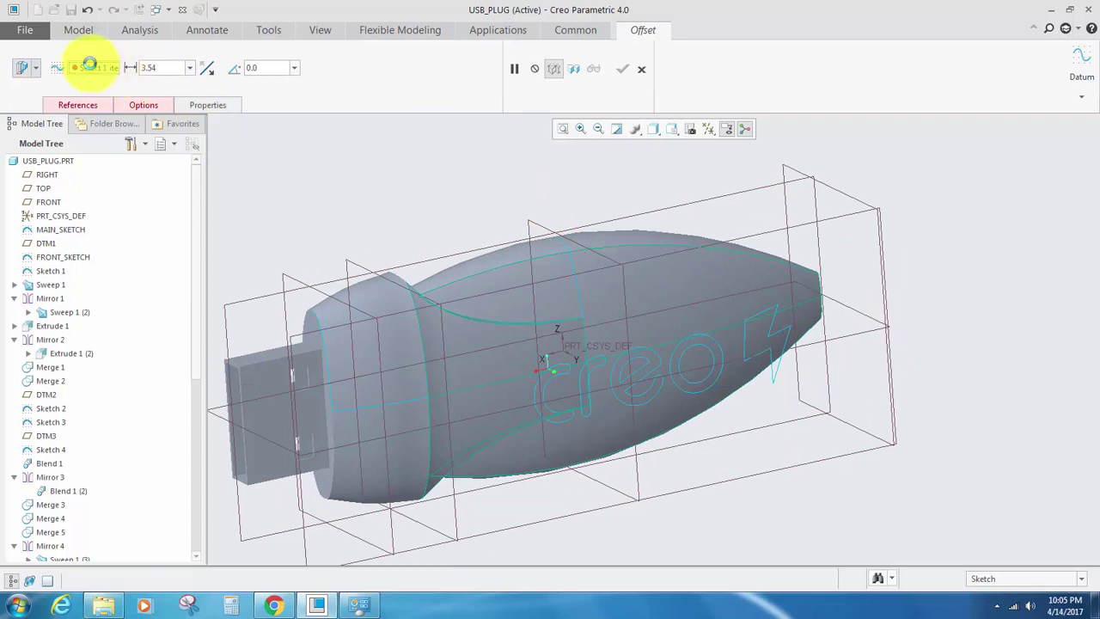
pyautogui.click(73, 104)
pyautogui.click(148, 197)
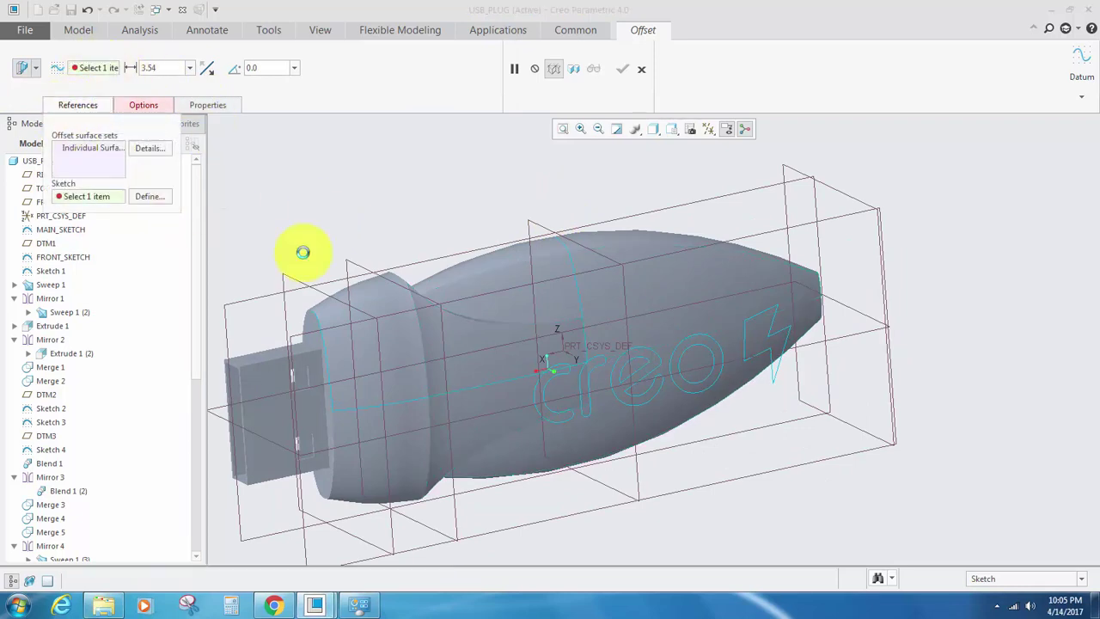
pyautogui.click(823, 220)
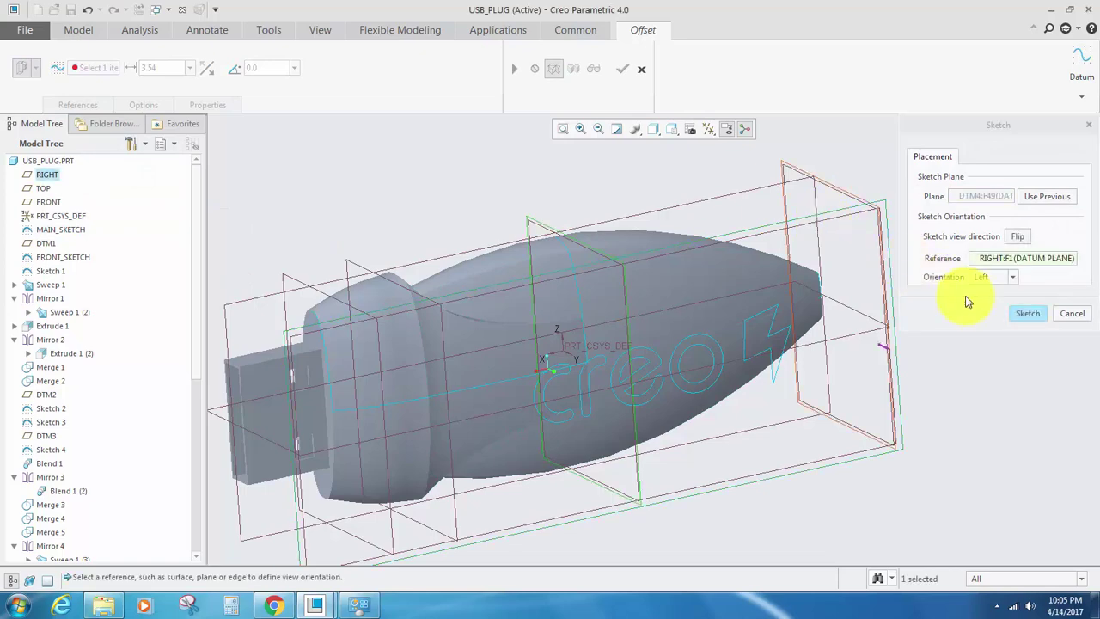
pyautogui.click(1016, 313)
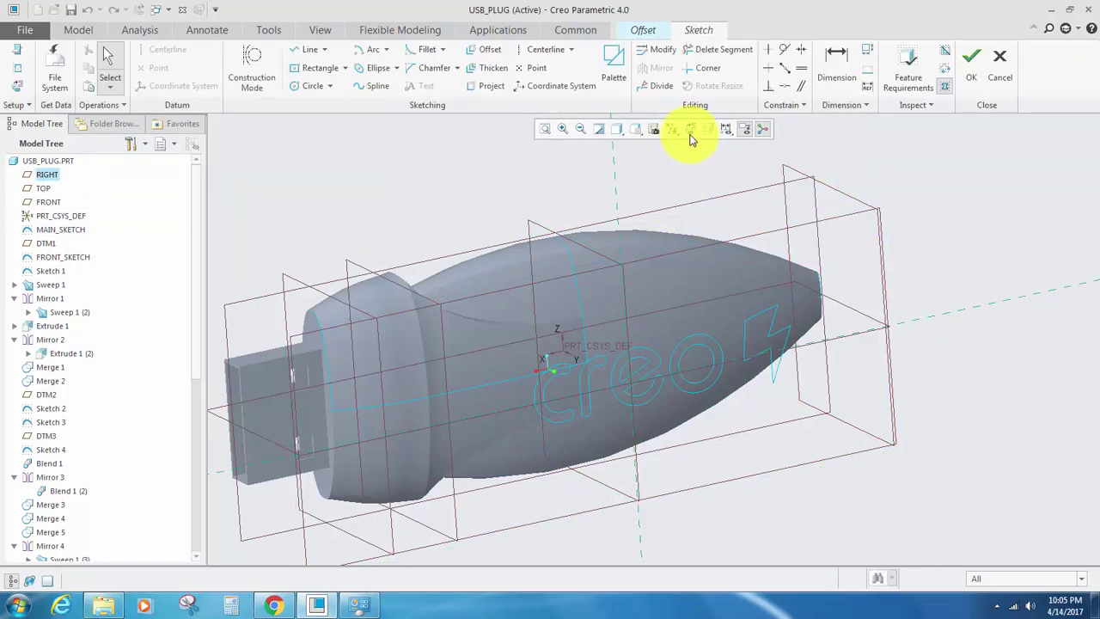
pyautogui.click(690, 131)
# Project the outer curve segments of the letter c into the offset sketch as single edges.
pyautogui.scroll(5, 671, 336)
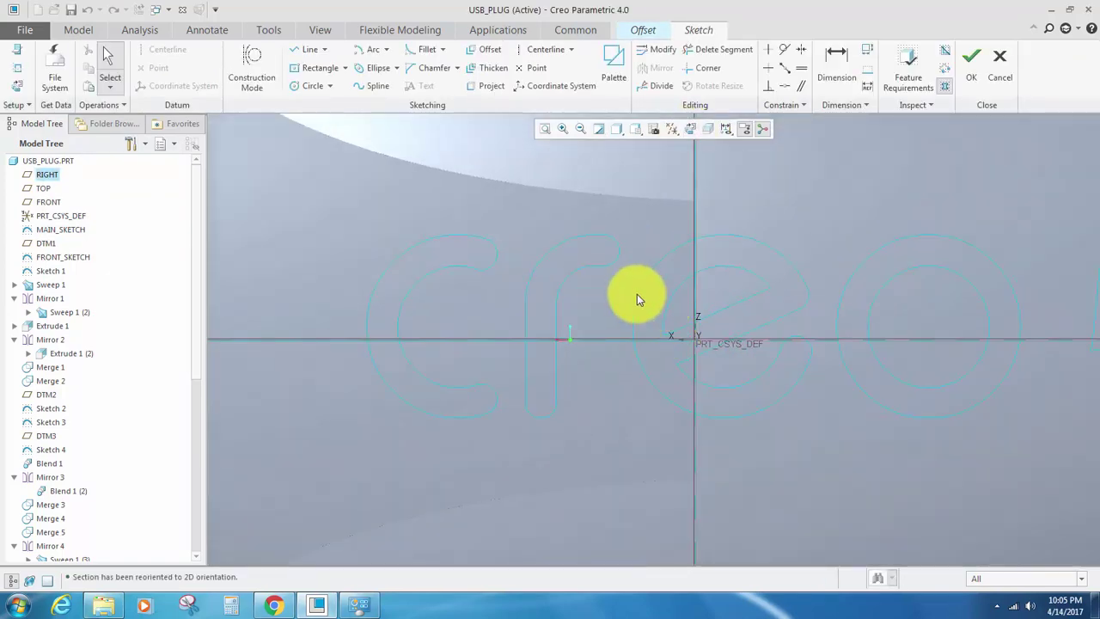
pyautogui.scroll(-5, 643, 305)
pyautogui.scroll(5, 660, 311)
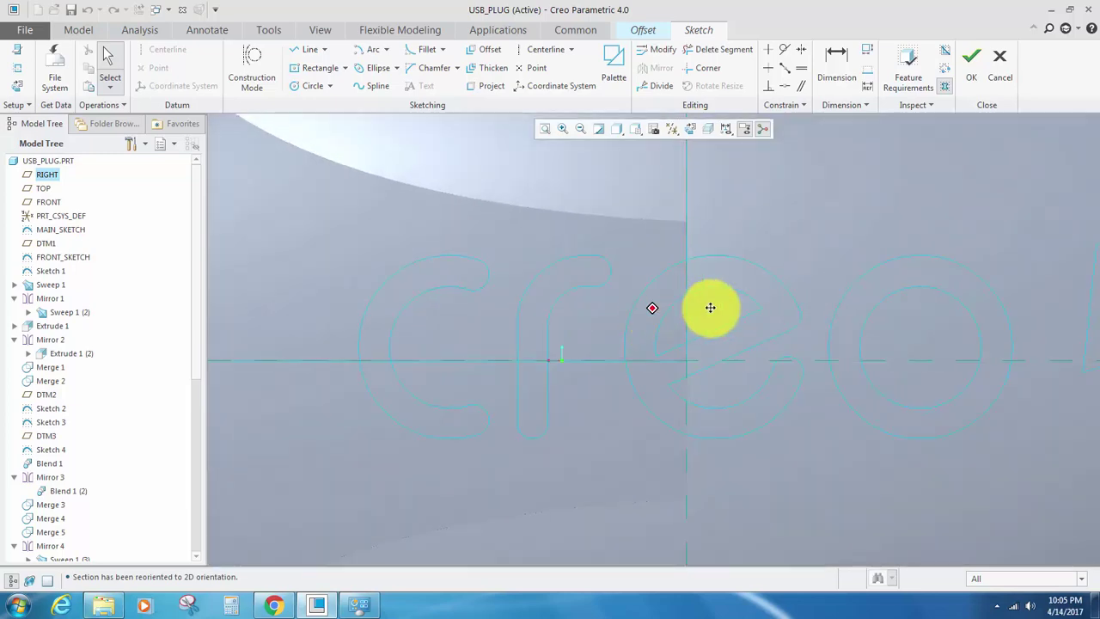
pyautogui.moveTo(709, 307); pyautogui.dragTo(779, 307, button='middle')
pyautogui.click(486, 86)
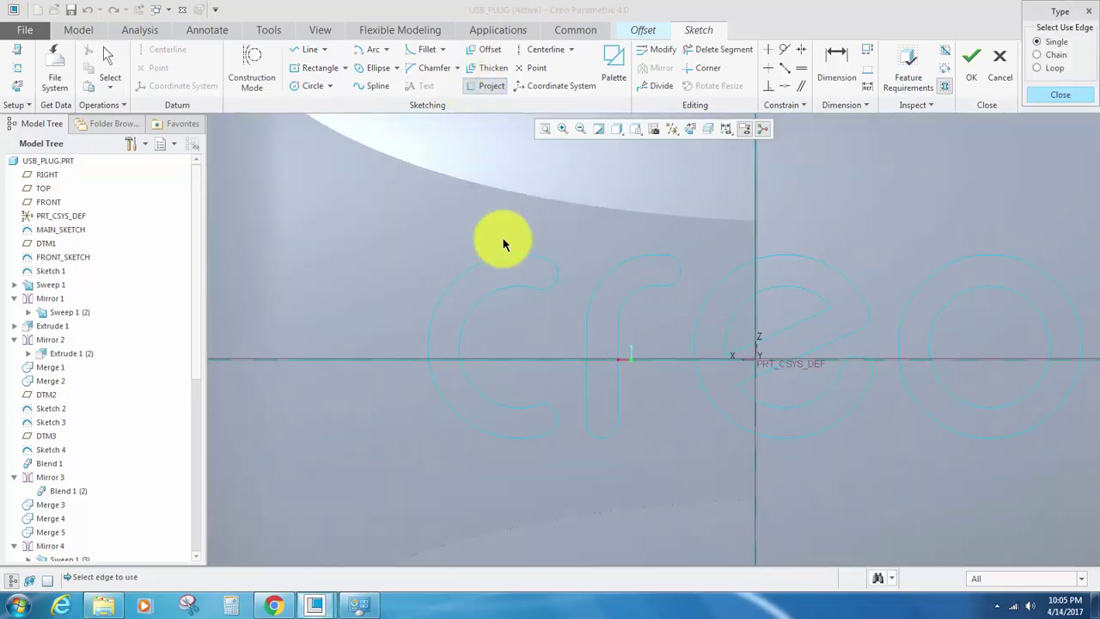
pyautogui.click(528, 257)
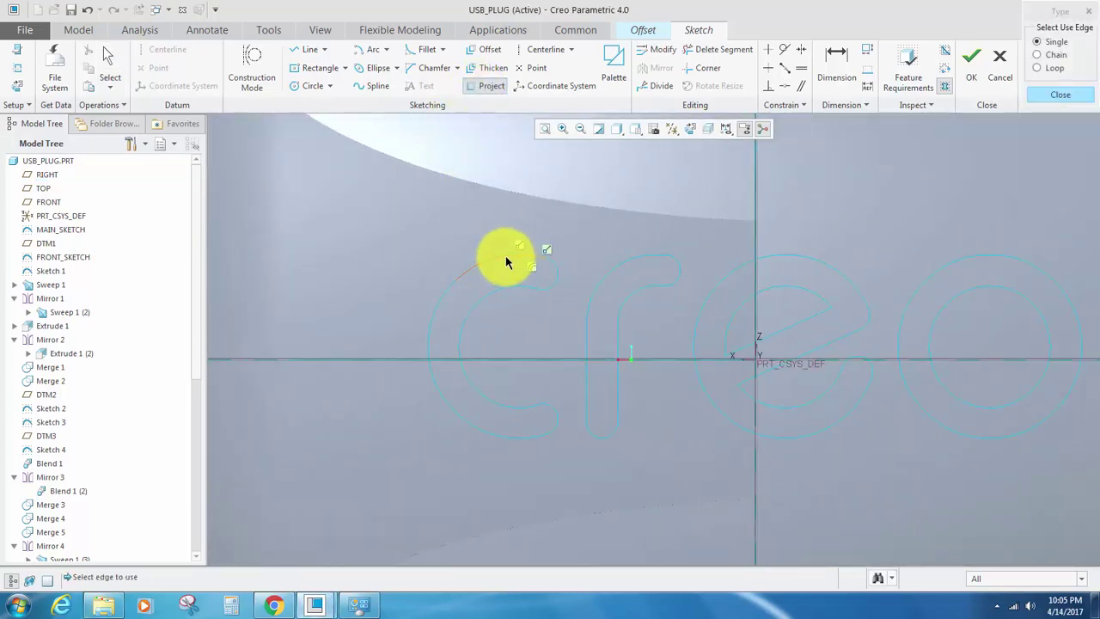
pyautogui.click(506, 262)
pyautogui.click(446, 301)
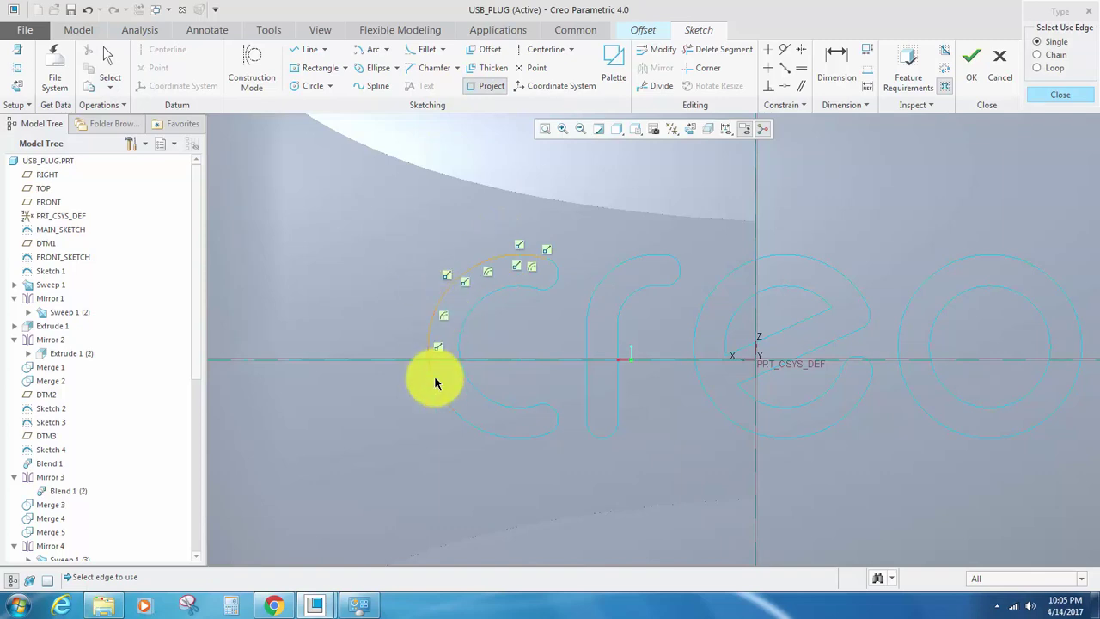
pyautogui.click(436, 382)
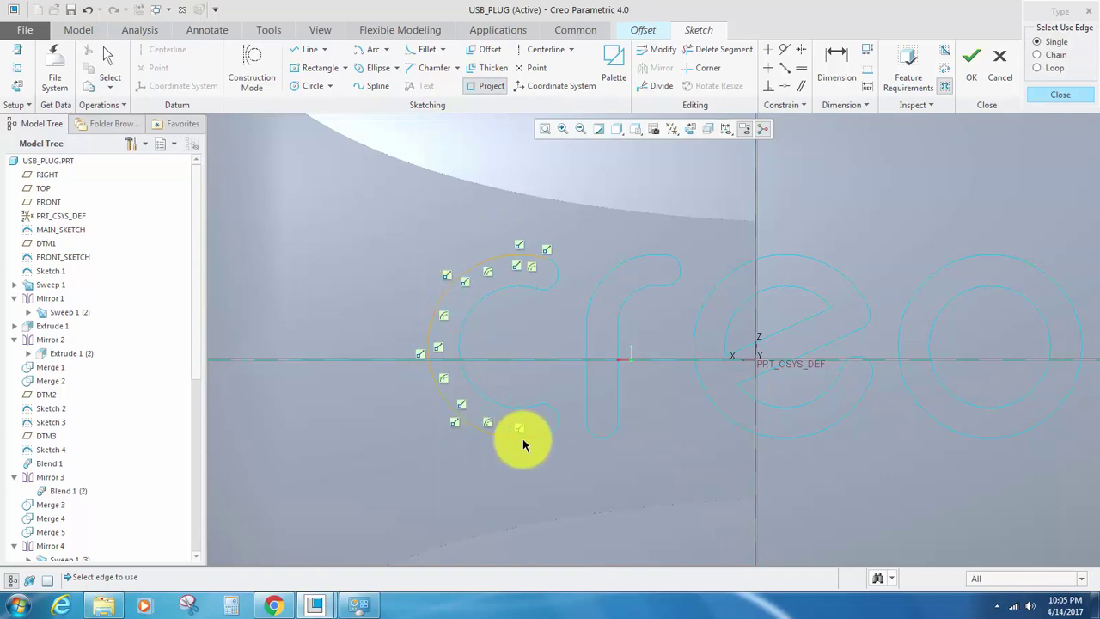
pyautogui.click(522, 439)
# Project the edges of the letter c's lower rounded tip and lower inner curve into the offset sketch.
pyautogui.scroll(-3, 560, 424)
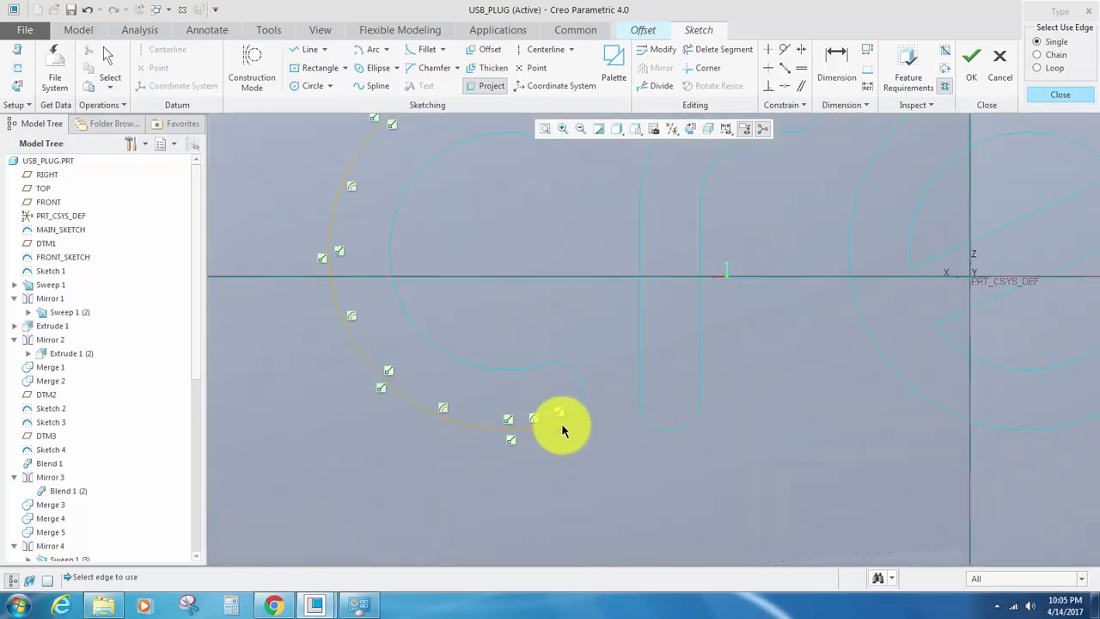
pyautogui.click(566, 376)
pyautogui.scroll(-1, 560, 373)
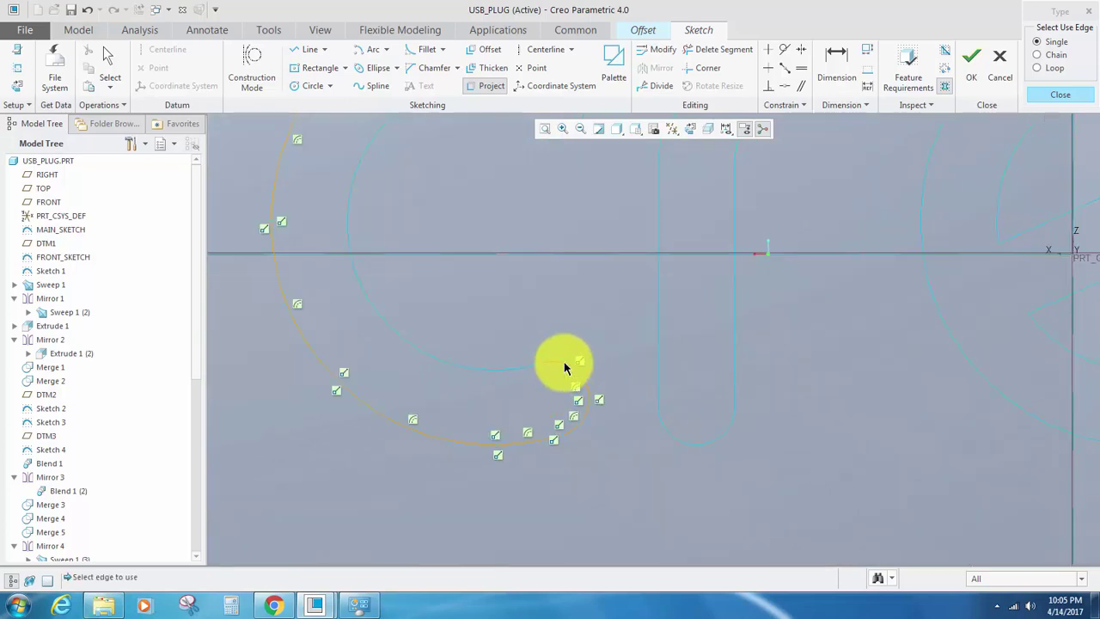
pyautogui.click(539, 369)
pyautogui.click(464, 369)
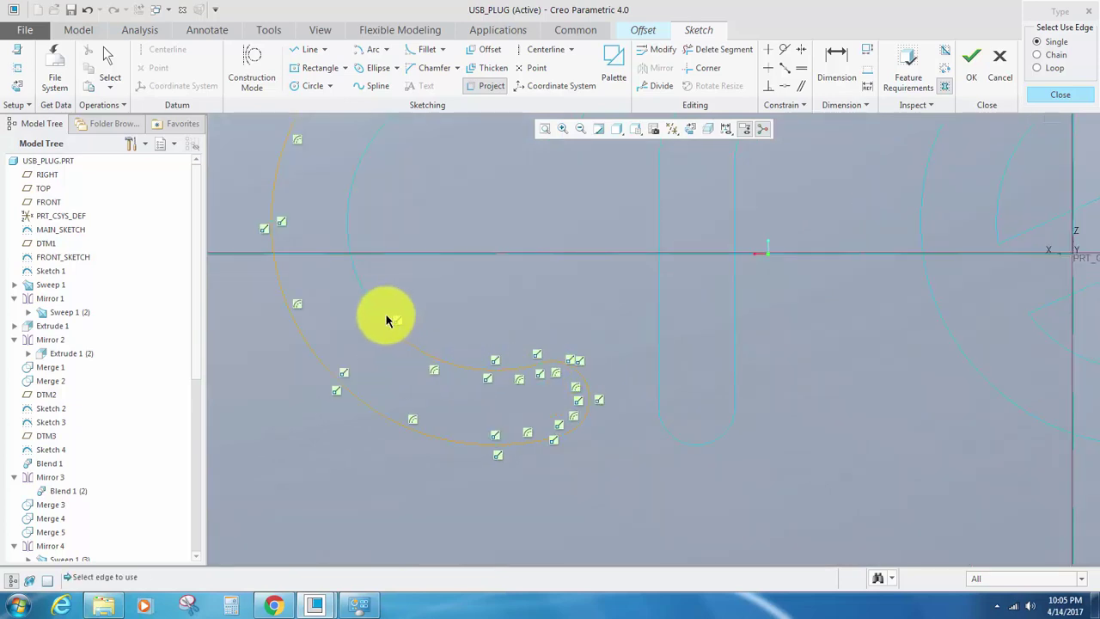
pyautogui.scroll(2, 382, 320)
pyautogui.scroll(-1, 393, 290)
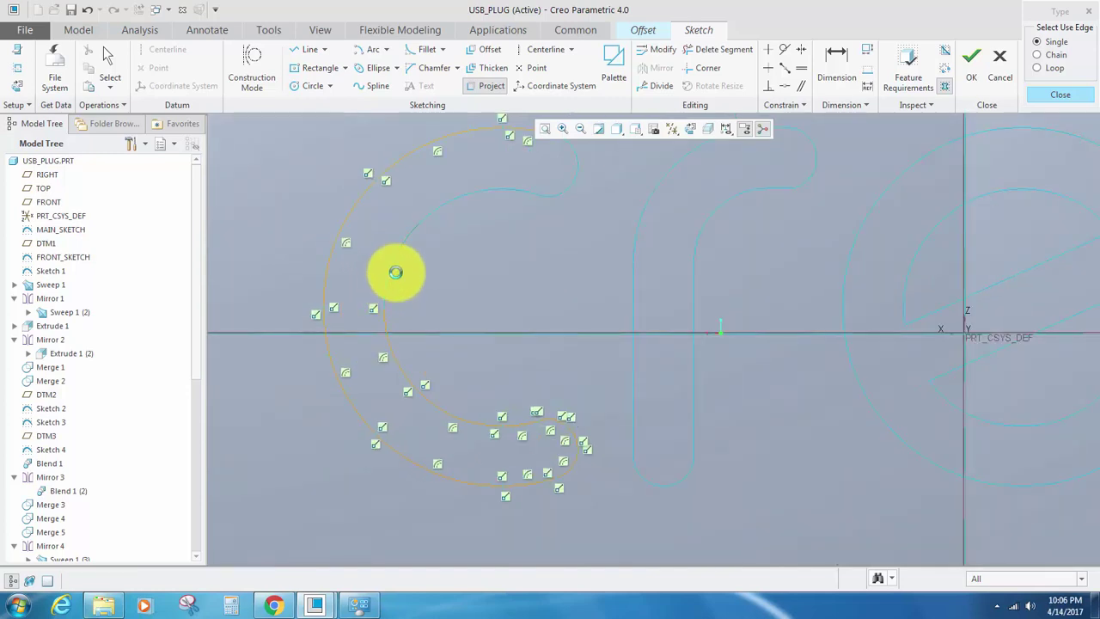
# Project the letter c's upper inner curve and upper rounded tip to close its outline, and end the Project command.
pyautogui.click(427, 221)
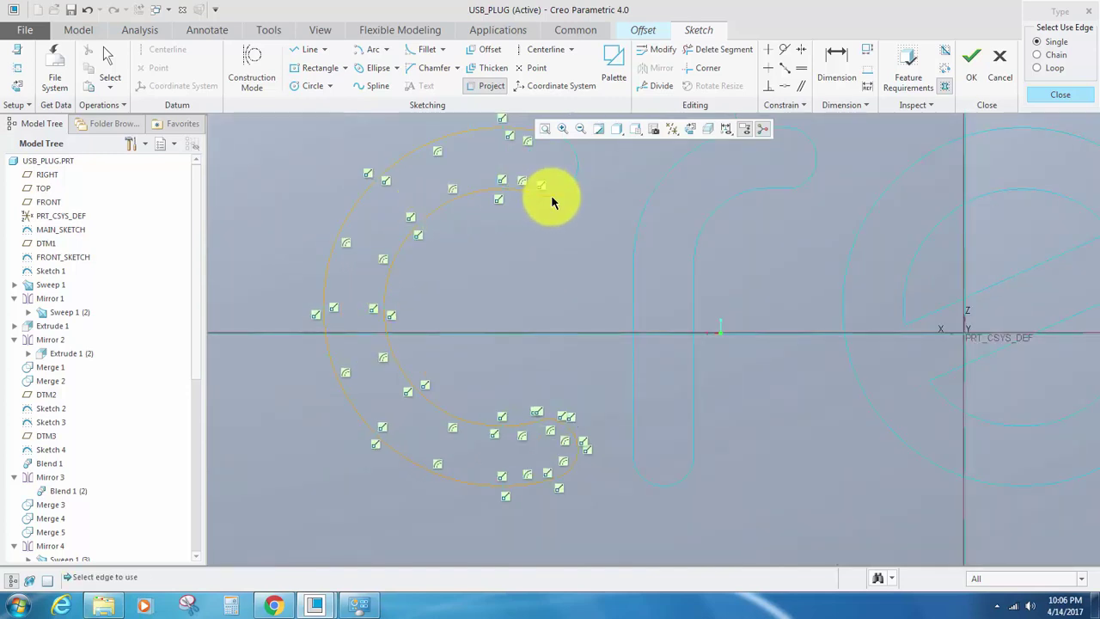
pyautogui.click(553, 198)
pyautogui.scroll(2, 544, 231)
pyautogui.scroll(-2, 564, 208)
pyautogui.click(562, 197)
pyautogui.click(562, 168)
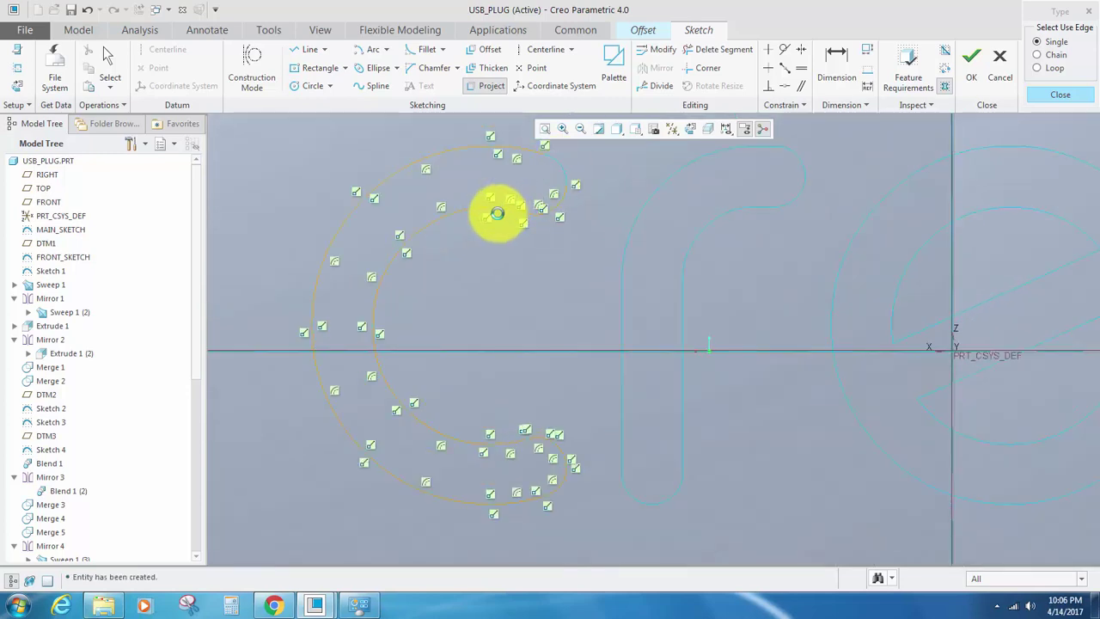
pyautogui.scroll(2, 507, 210)
pyautogui.click(1053, 93)
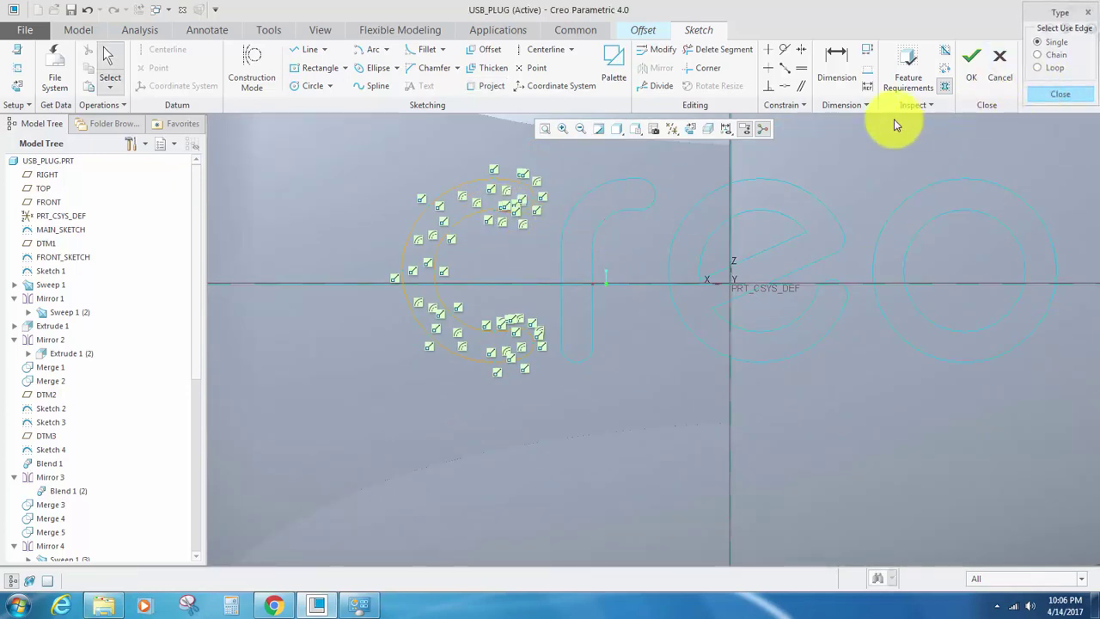
# Project the letter r's outer stem edge, rounded bottom end and inner stem edge as single edges.
pyautogui.click(485, 85)
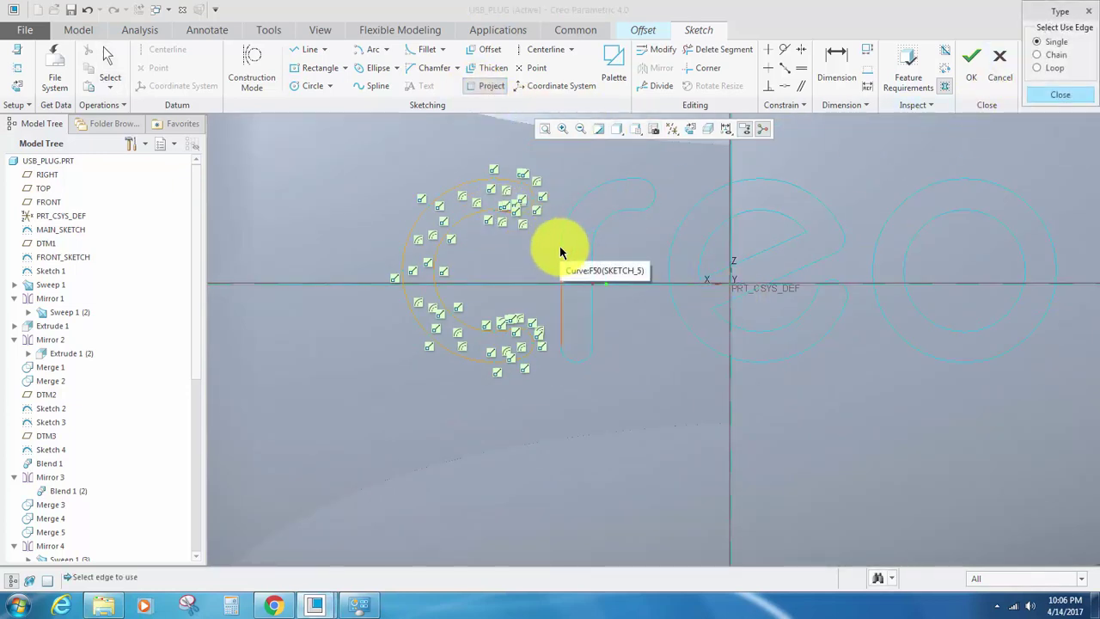
pyautogui.scroll(-1, 567, 360)
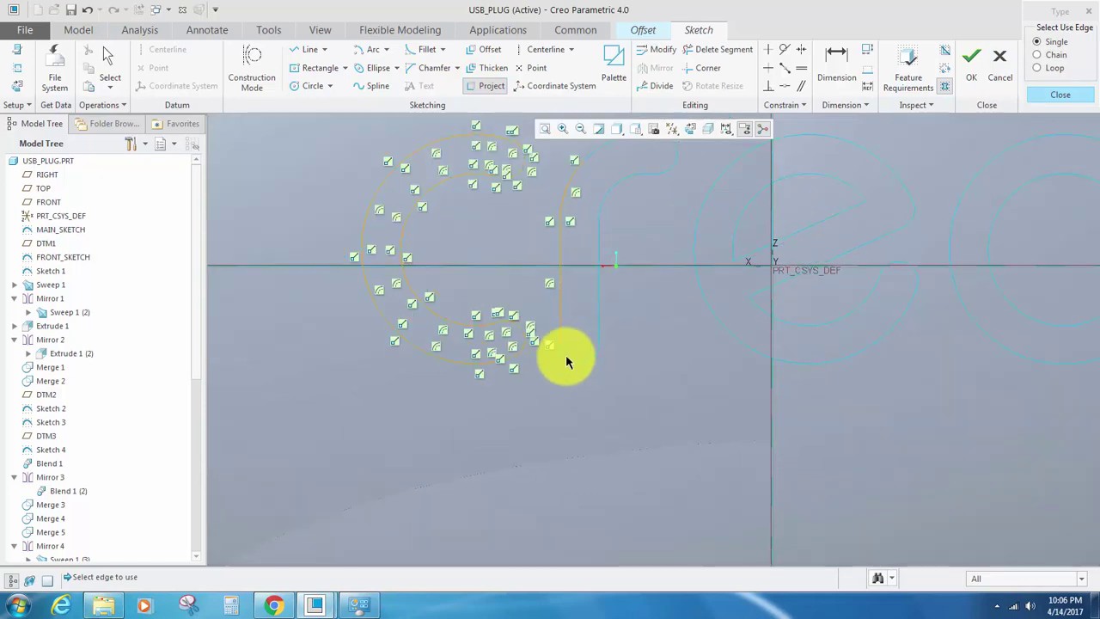
pyautogui.scroll(-1, 567, 361)
pyautogui.click(559, 356)
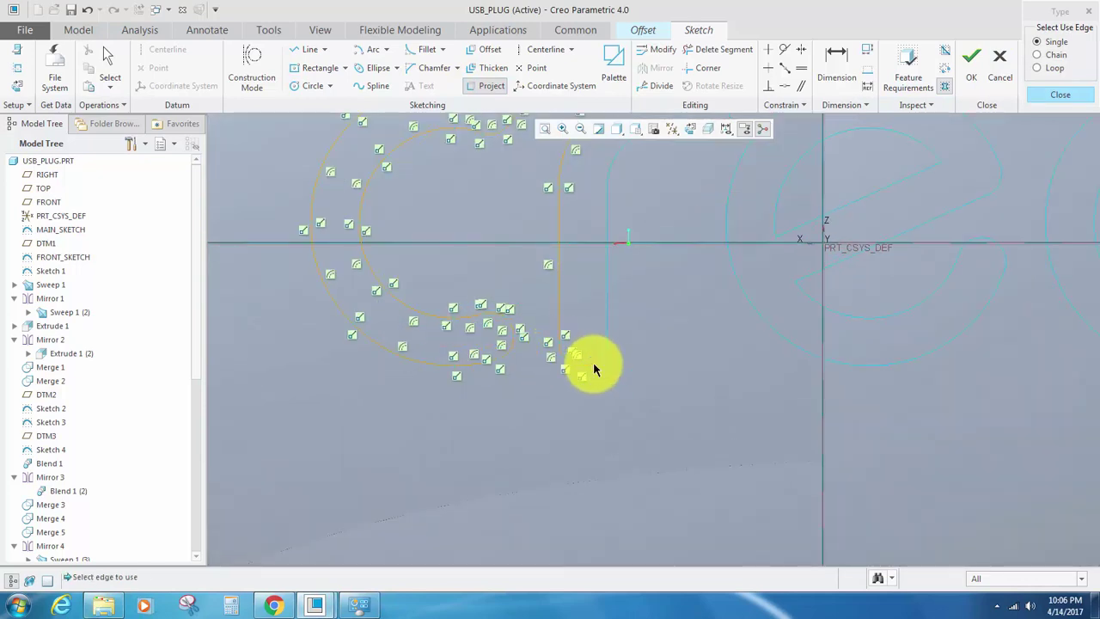
pyautogui.click(608, 351)
pyautogui.click(607, 325)
# Project the inner curve, rounded tip and top arc of the letter r's arm to complete its outline.
pyautogui.scroll(2, 578, 311)
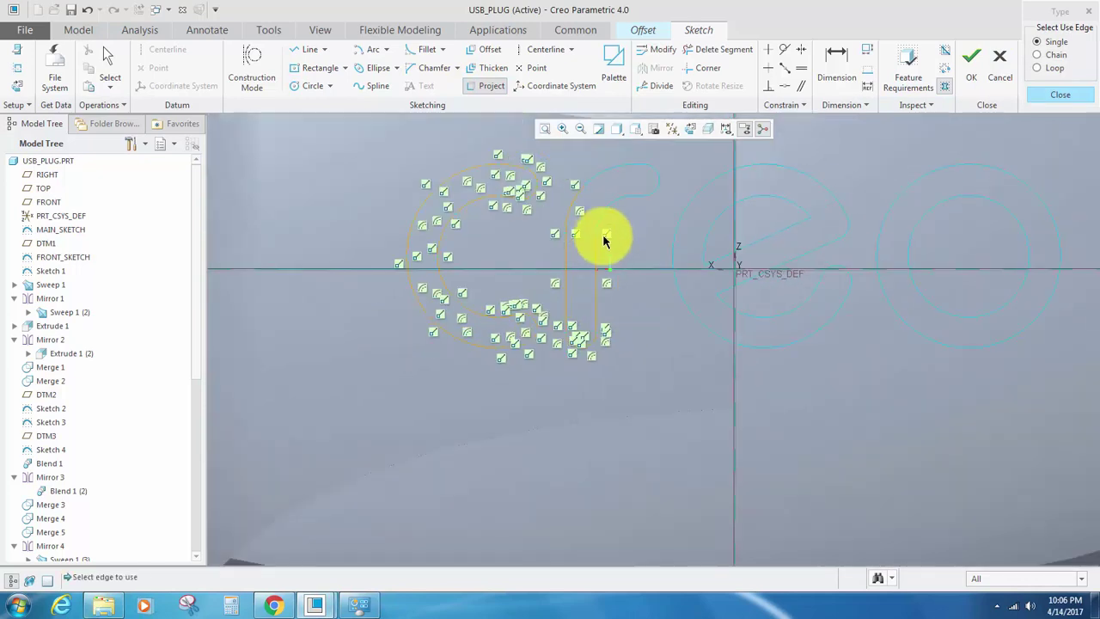
pyautogui.scroll(-2, 601, 219)
pyautogui.click(597, 214)
pyautogui.click(619, 183)
pyautogui.click(660, 174)
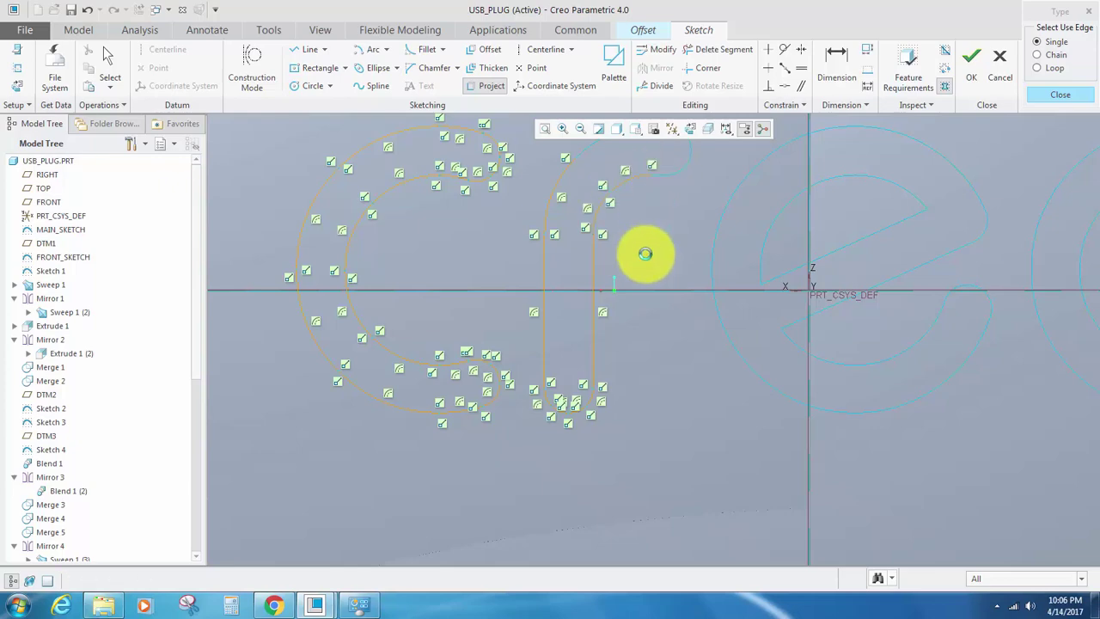
pyautogui.scroll(2, 647, 251)
pyautogui.scroll(-2, 685, 170)
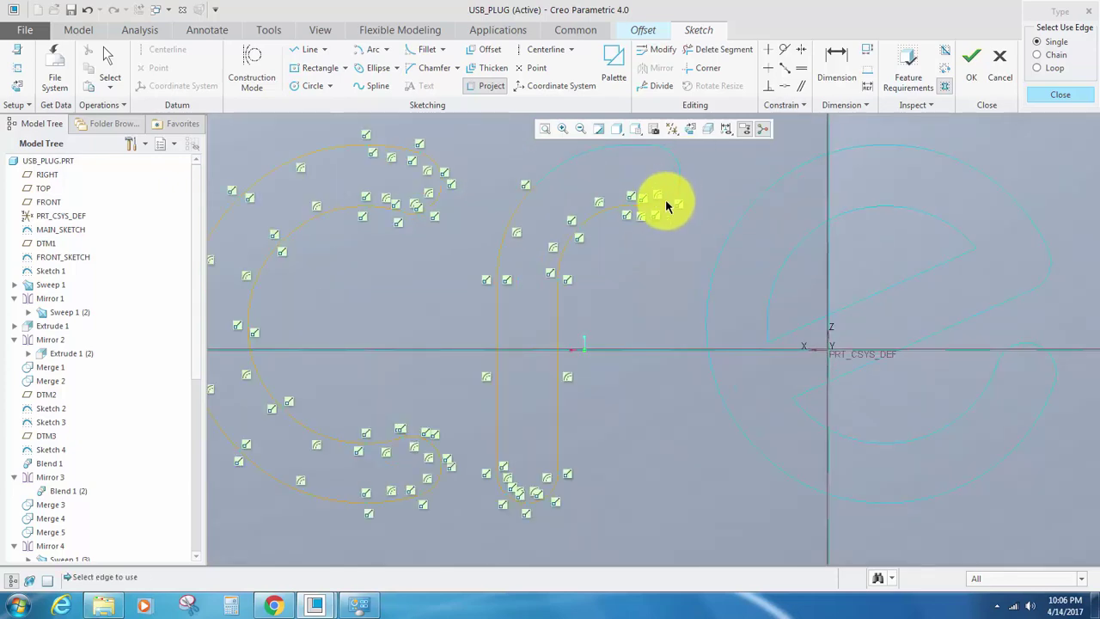
pyautogui.click(673, 180)
pyautogui.scroll(2, 670, 176)
pyautogui.scroll(-1, 678, 179)
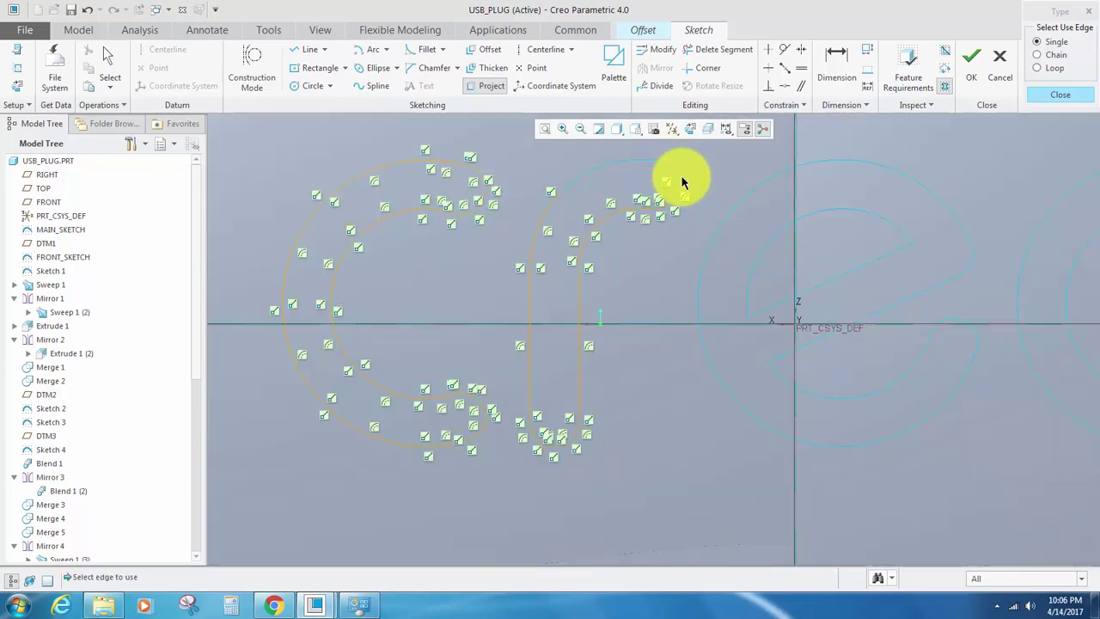
pyautogui.click(644, 162)
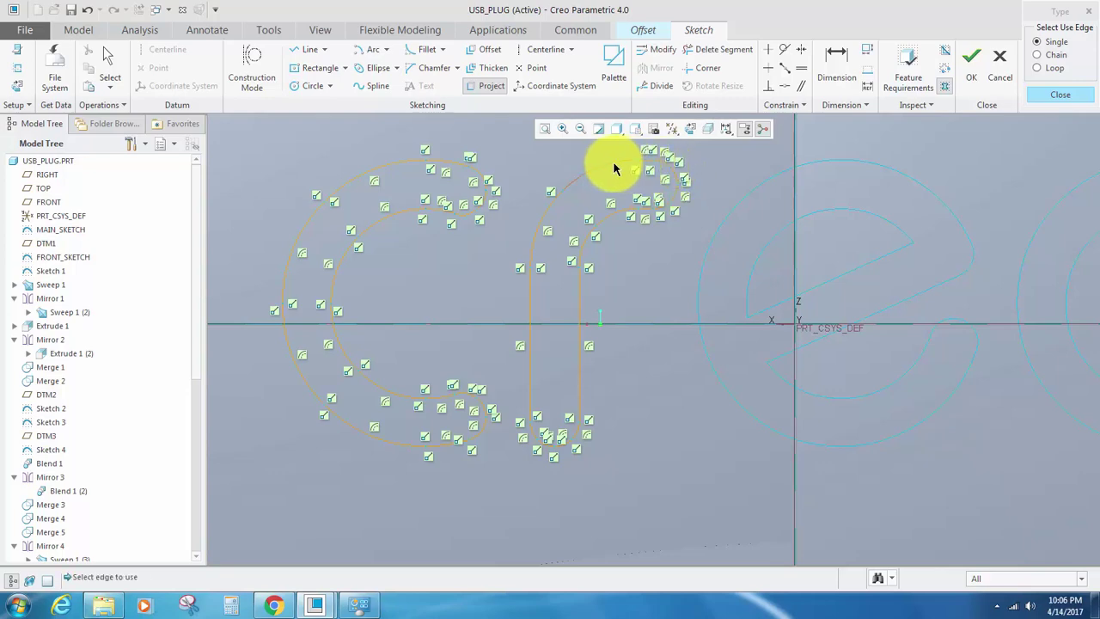
# Project the letter e's upper outer arcs, rounded corner and the lower edge of its crossbar into the sketch.
pyautogui.scroll(2, 533, 234)
pyautogui.scroll(-2, 658, 239)
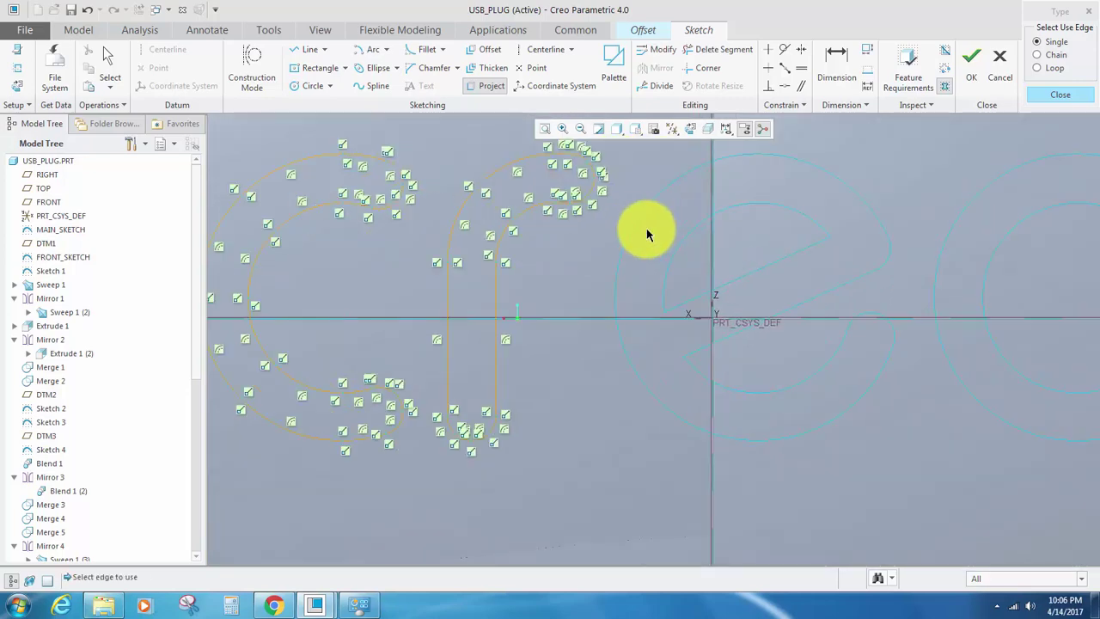
pyautogui.click(675, 188)
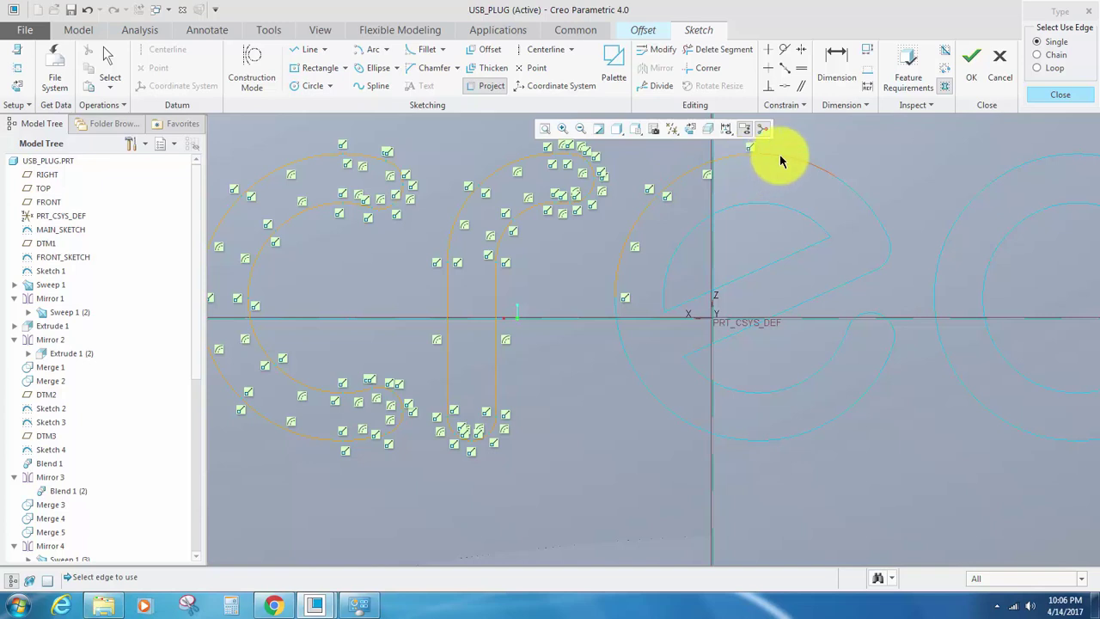
pyautogui.click(873, 221)
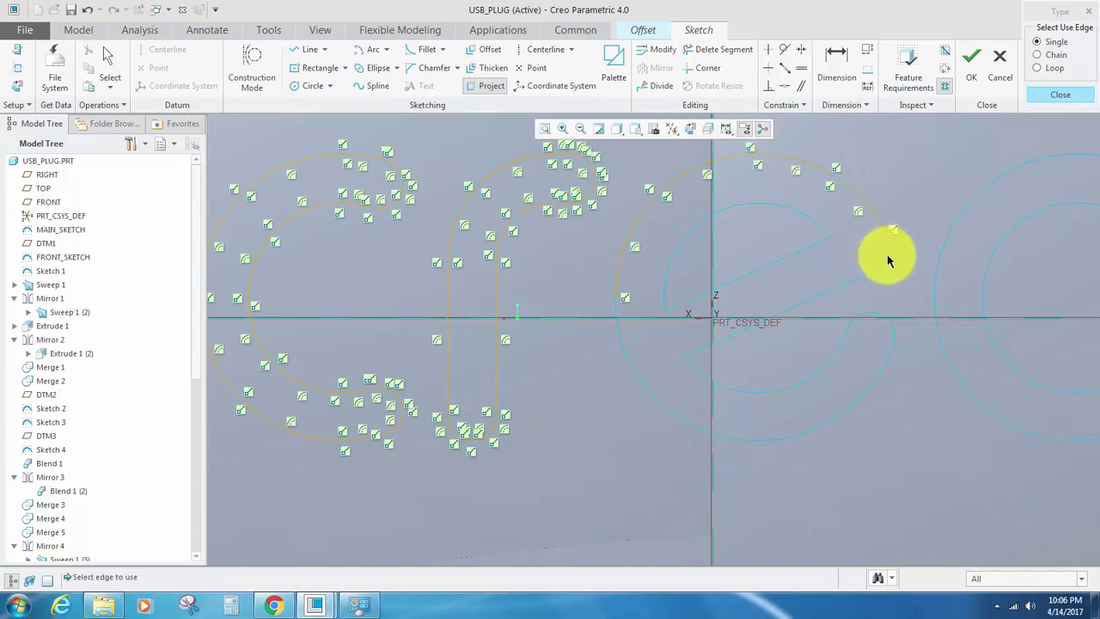
pyautogui.click(881, 267)
pyautogui.click(792, 313)
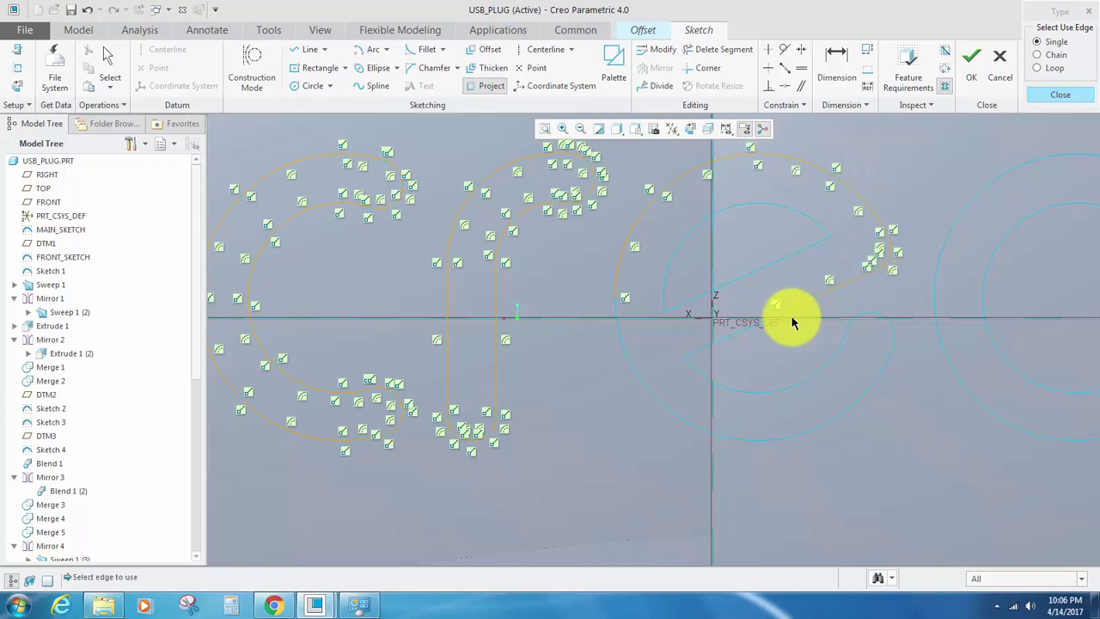
# Project the letter e's lower inner curve segments running from the crossbar corner towards the open tip.
pyautogui.click(699, 378)
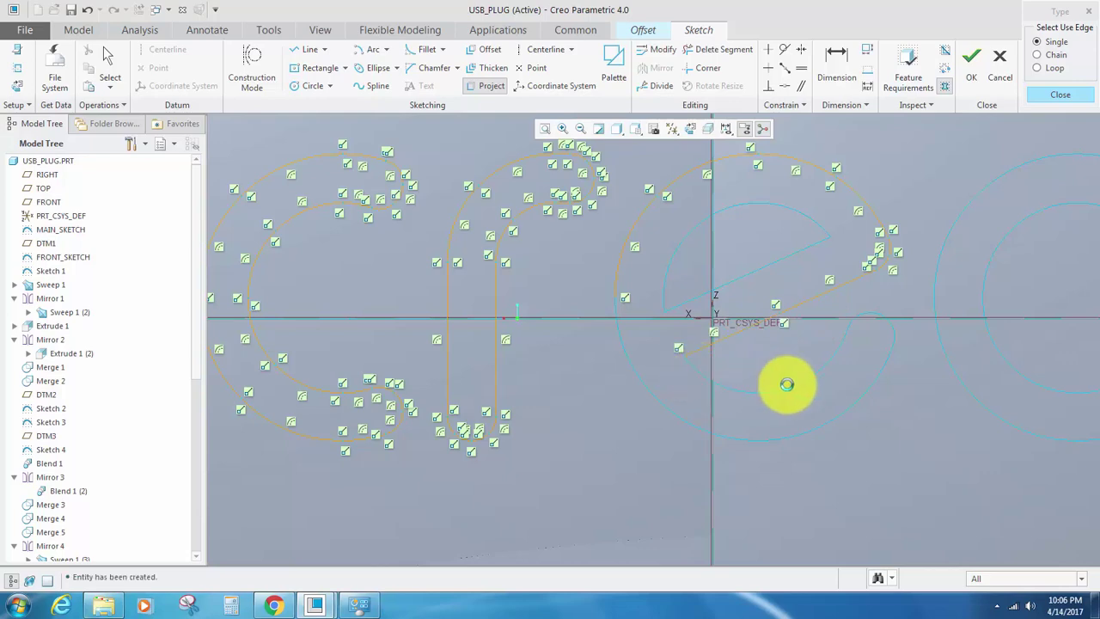
pyautogui.scroll(-6, 688, 368)
pyautogui.scroll(-2, 673, 337)
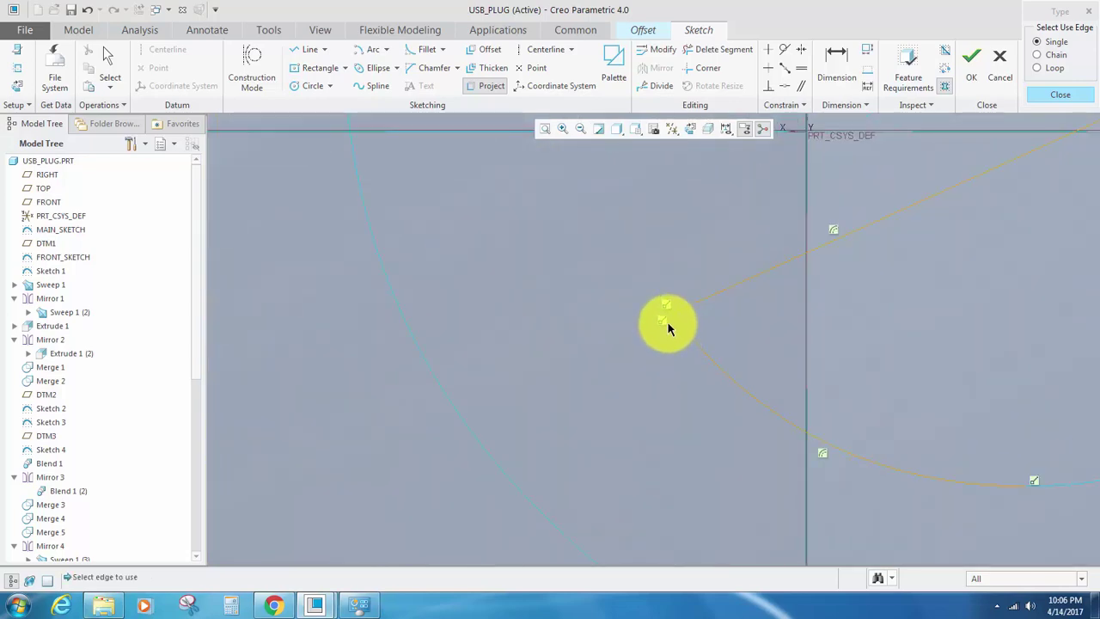
pyautogui.scroll(7, 642, 346)
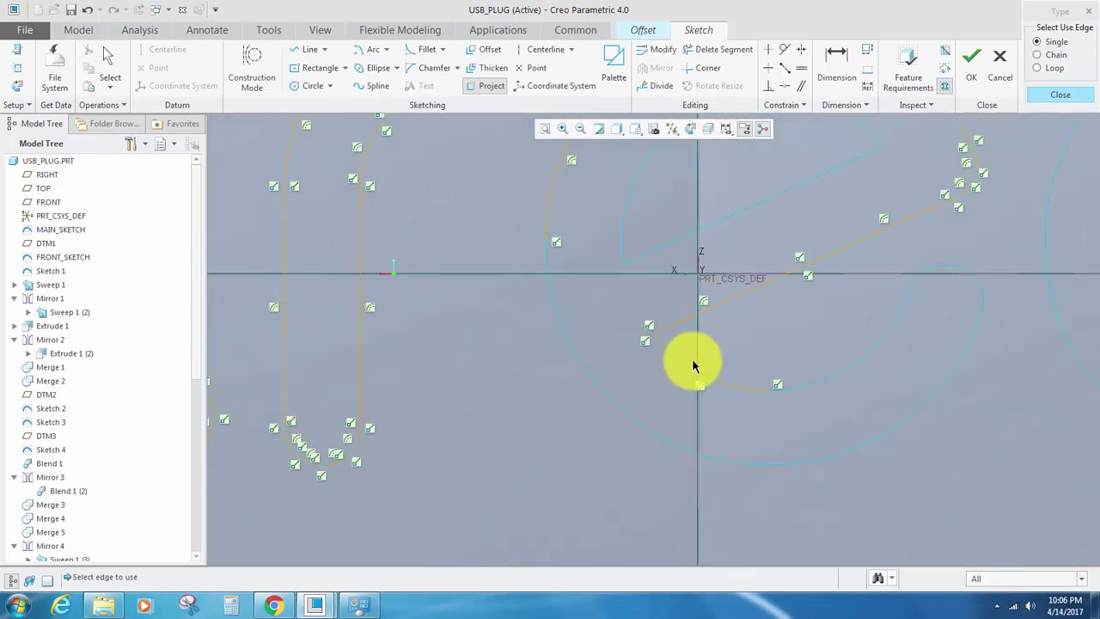
pyautogui.click(779, 374)
pyautogui.click(840, 337)
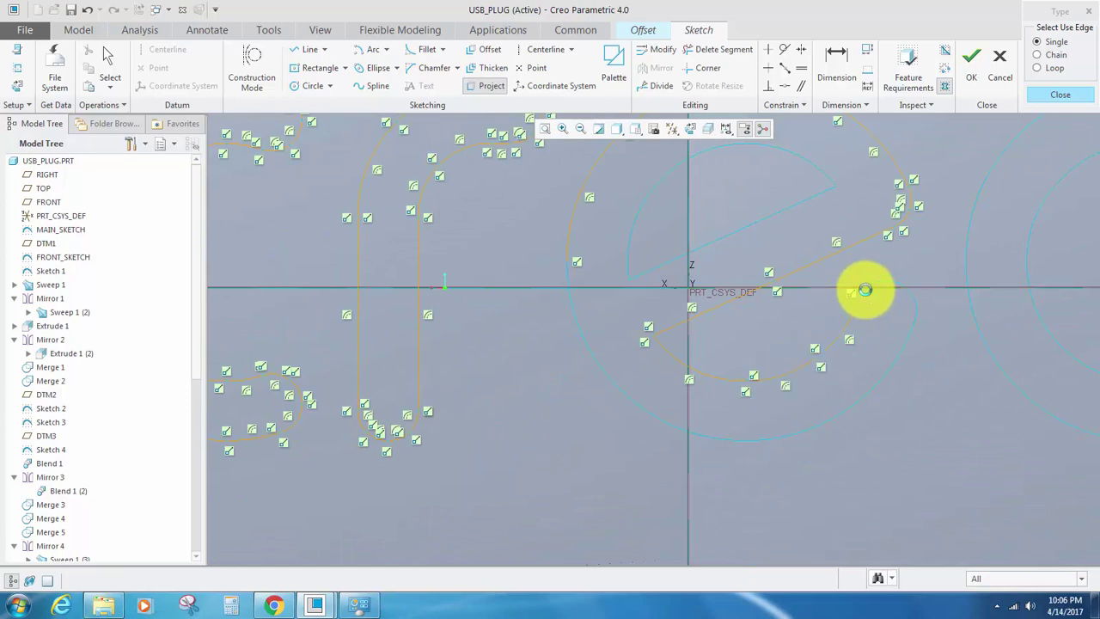
pyautogui.middleClick(882, 293)
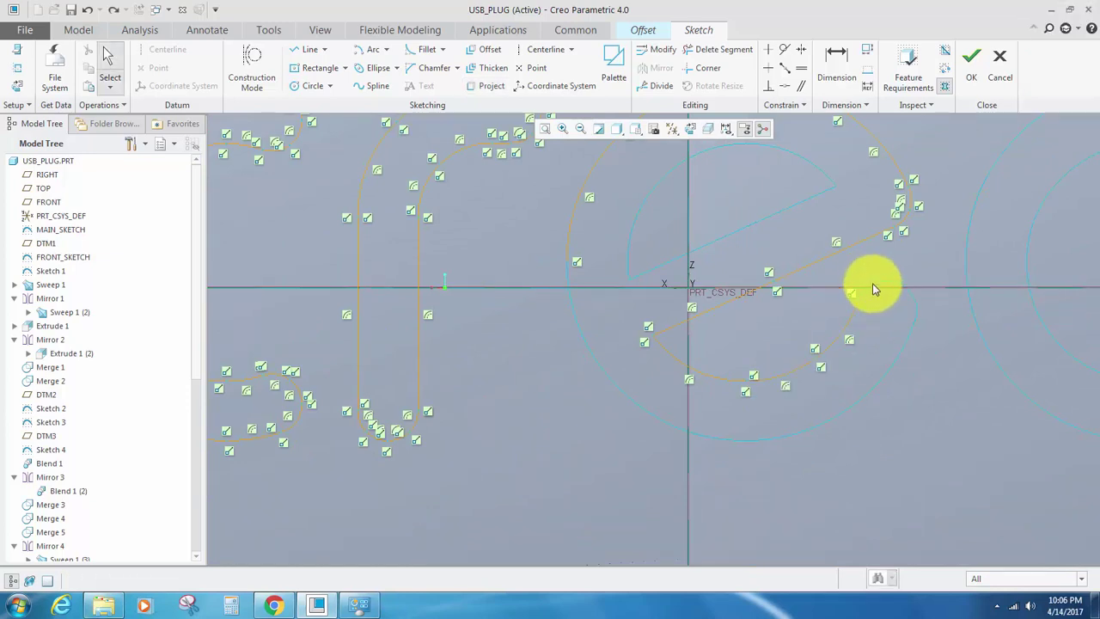
# Restart Project and add the letter e's lower rounded tip and lower outer arcs to close its outer outline.
pyautogui.scroll(-3, 873, 290)
pyautogui.click(492, 85)
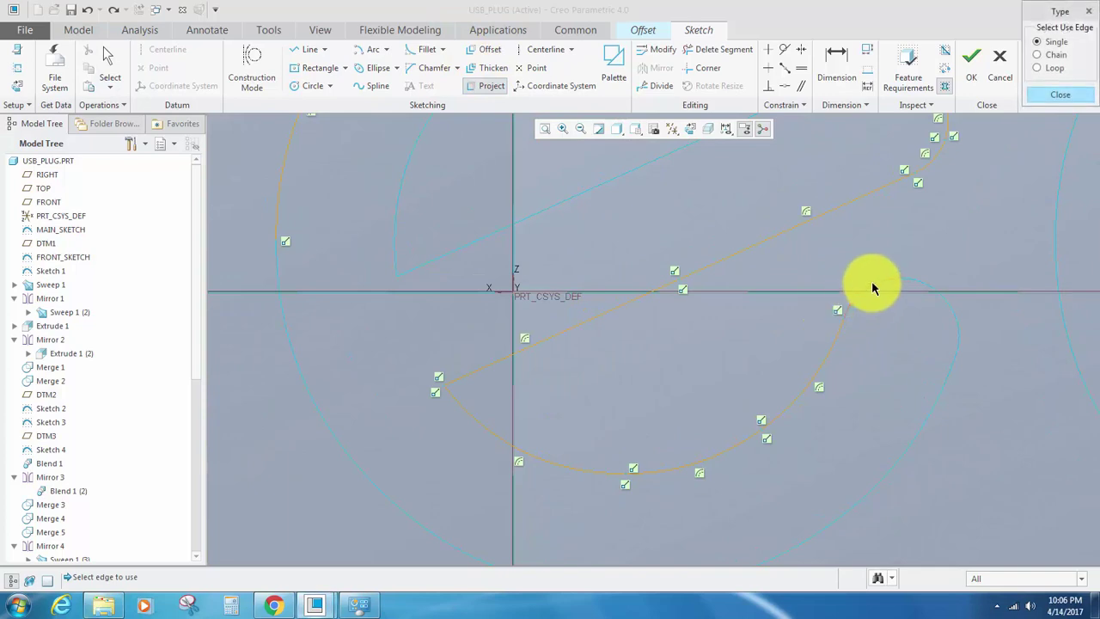
pyautogui.click(933, 294)
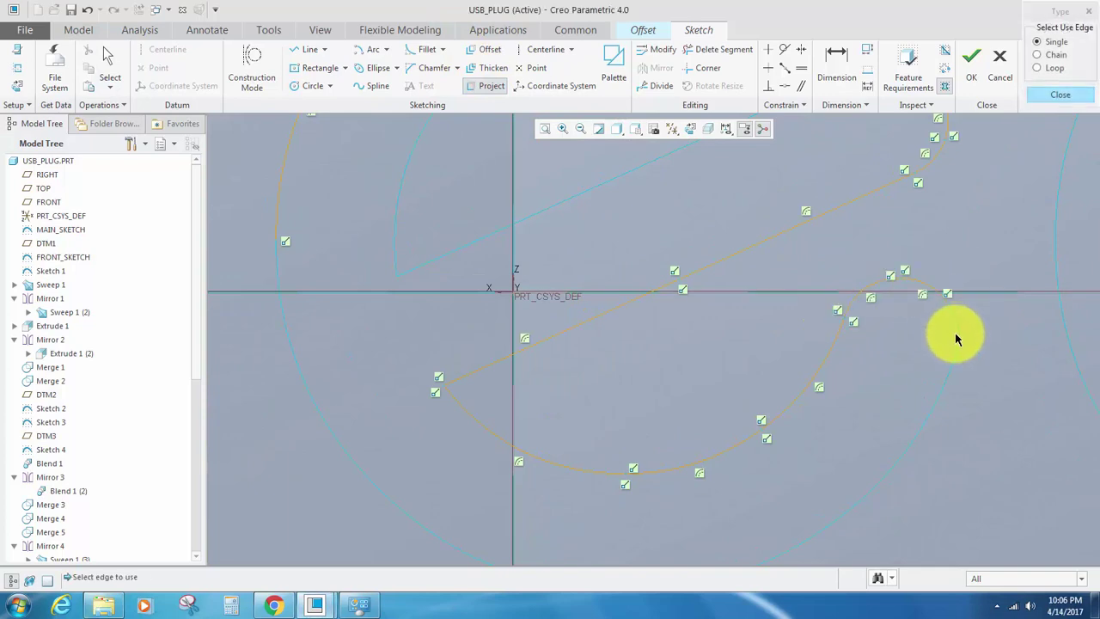
pyautogui.scroll(2, 960, 335)
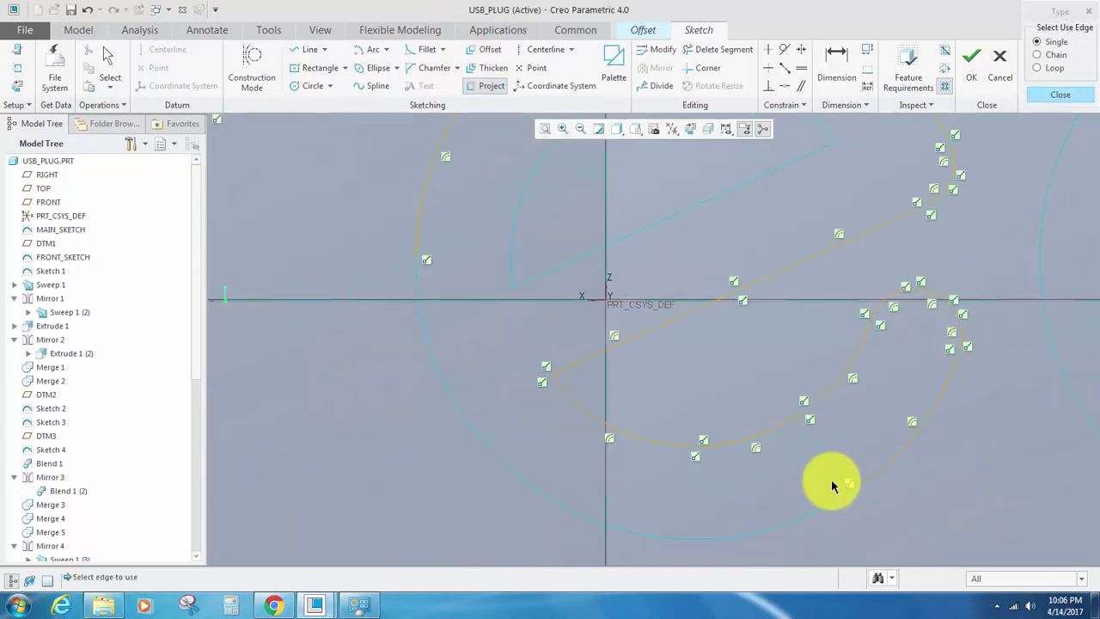
pyautogui.click(655, 536)
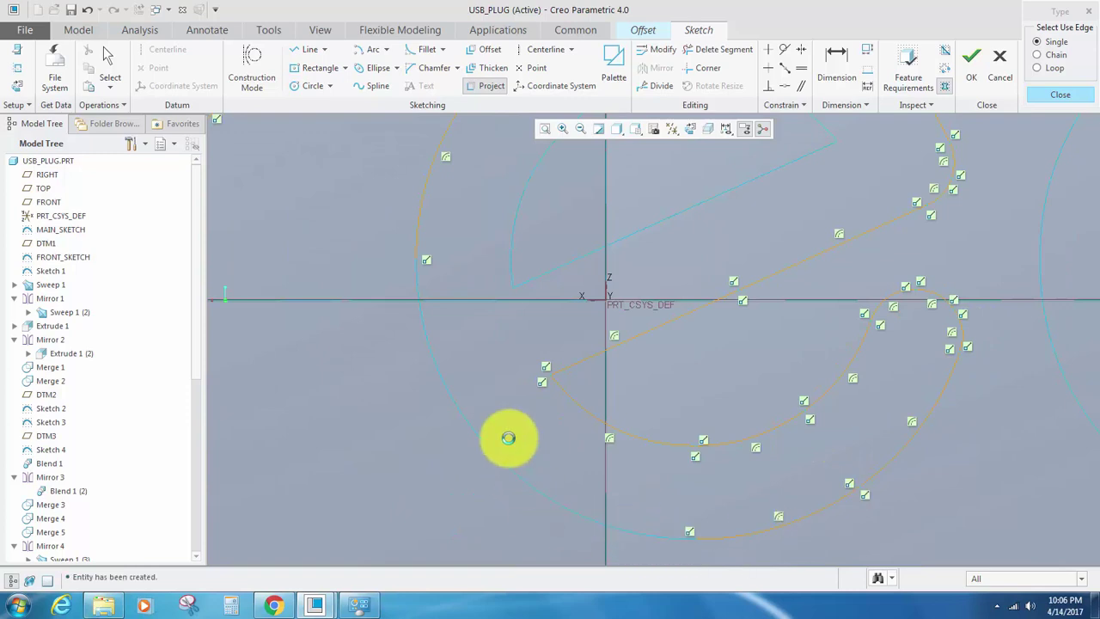
pyautogui.click(458, 406)
pyautogui.scroll(5, 441, 413)
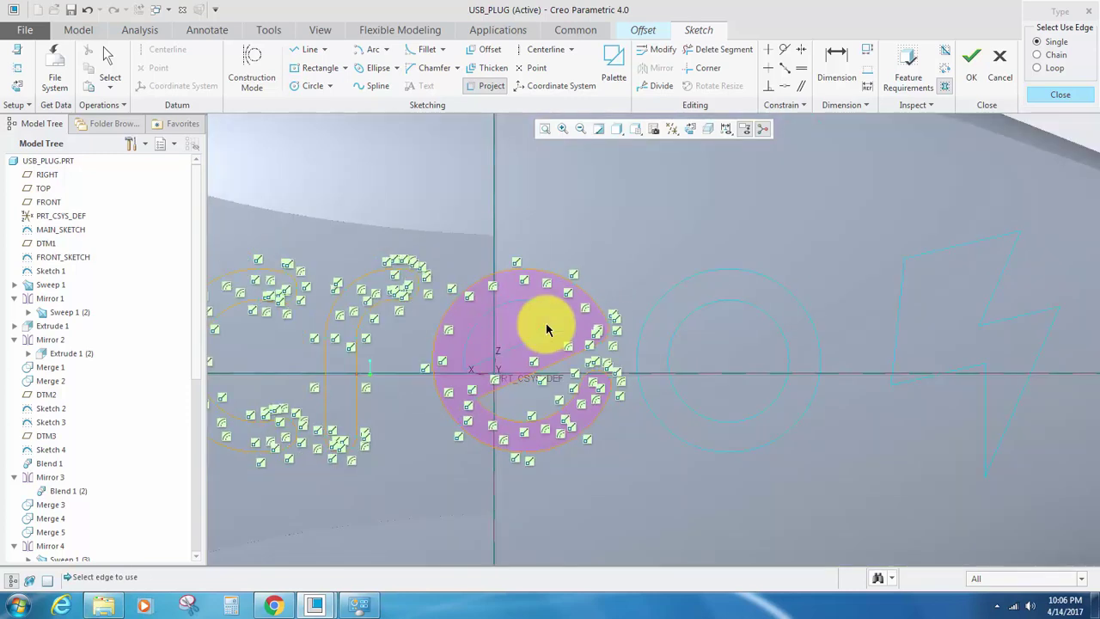
# Project the arc and straight edges of the letter e's upper inner opening, and check that its corners meet.
pyautogui.scroll(-3, 478, 356)
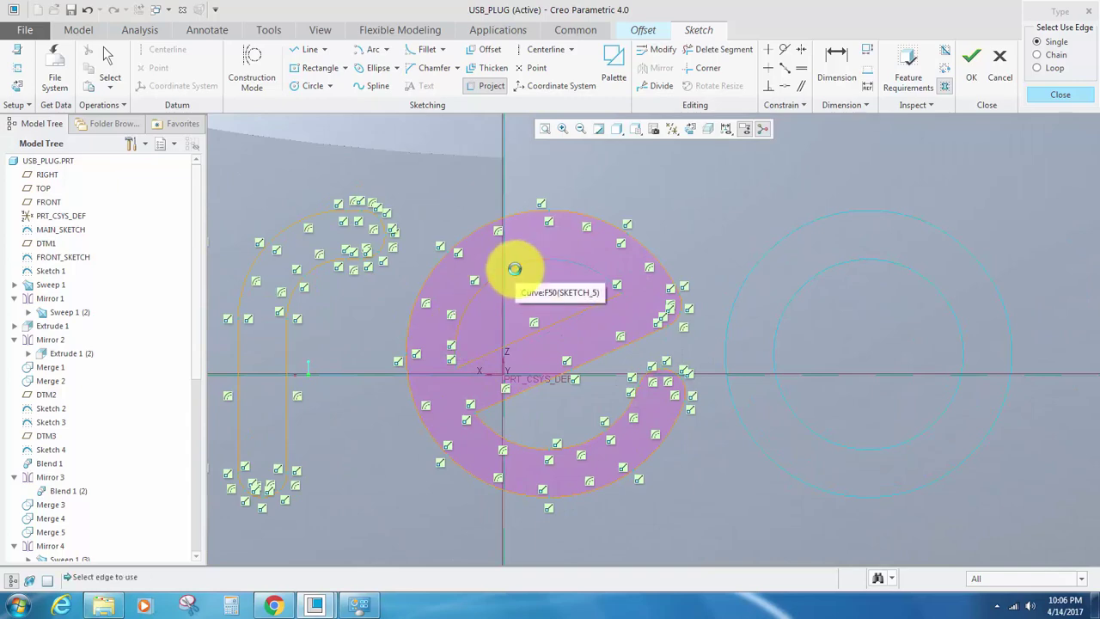
pyautogui.click(516, 262)
pyautogui.scroll(-6, 620, 293)
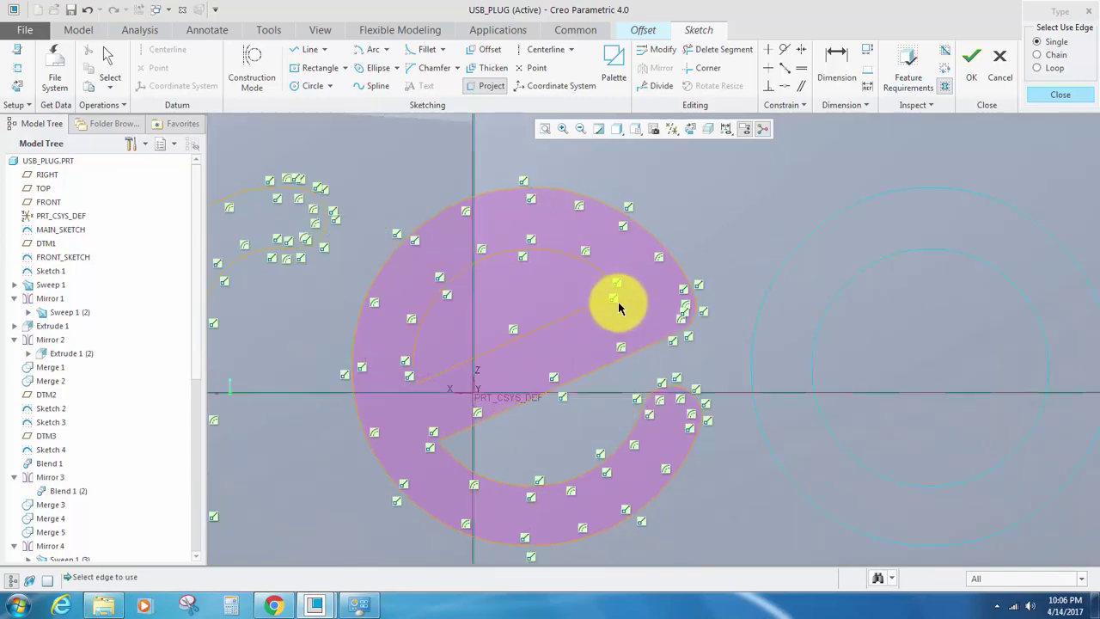
pyautogui.scroll(-2, 622, 283)
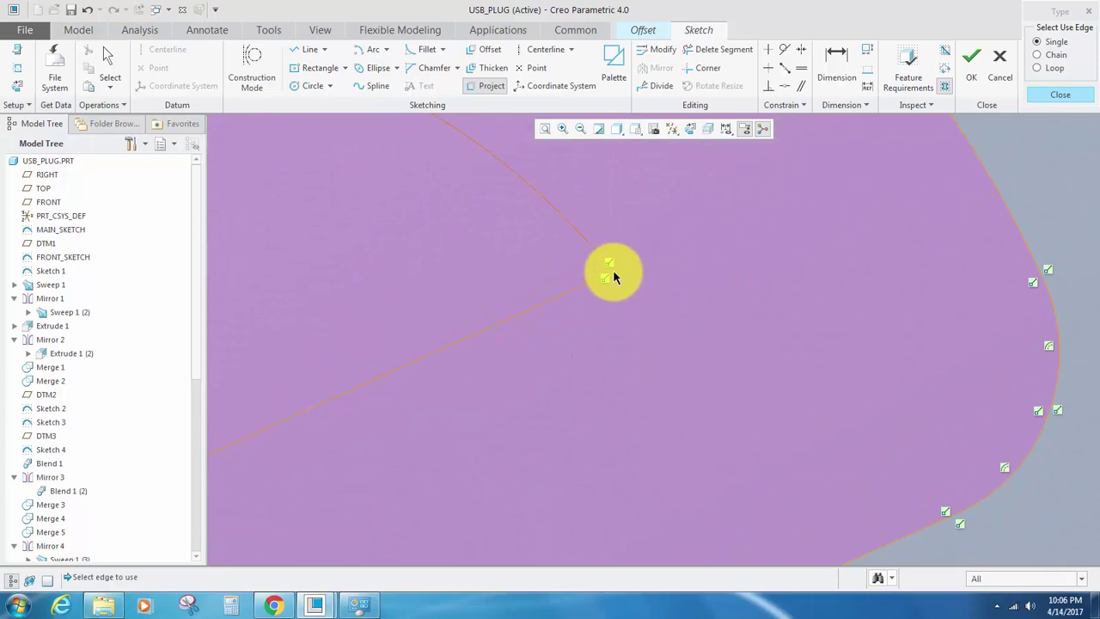
pyautogui.scroll(8, 670, 295)
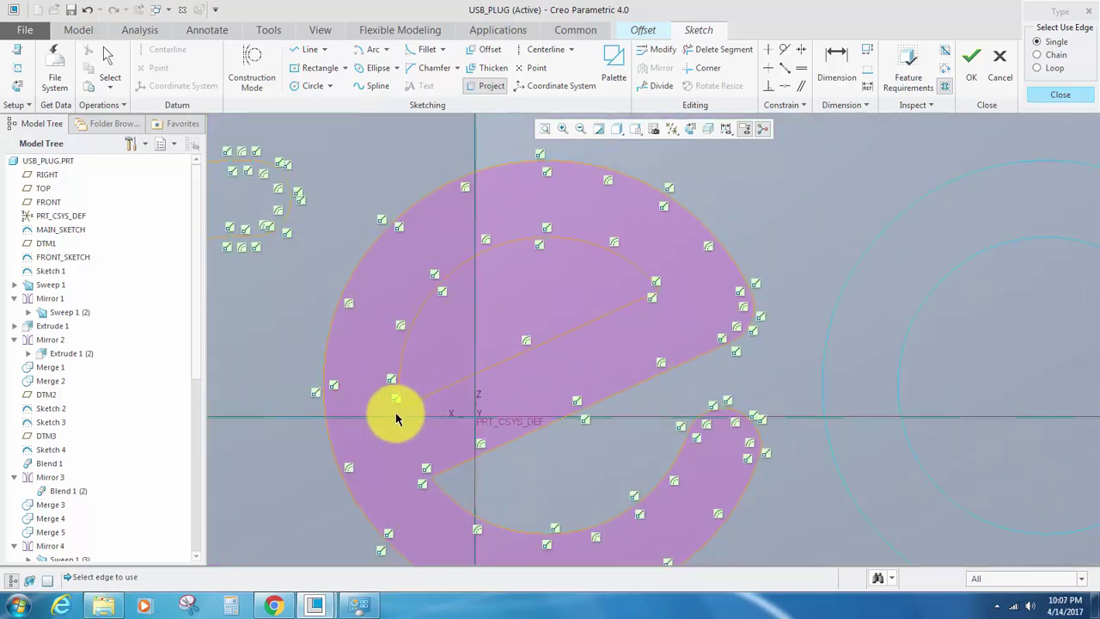
pyautogui.scroll(-3, 395, 416)
pyautogui.scroll(2, 409, 381)
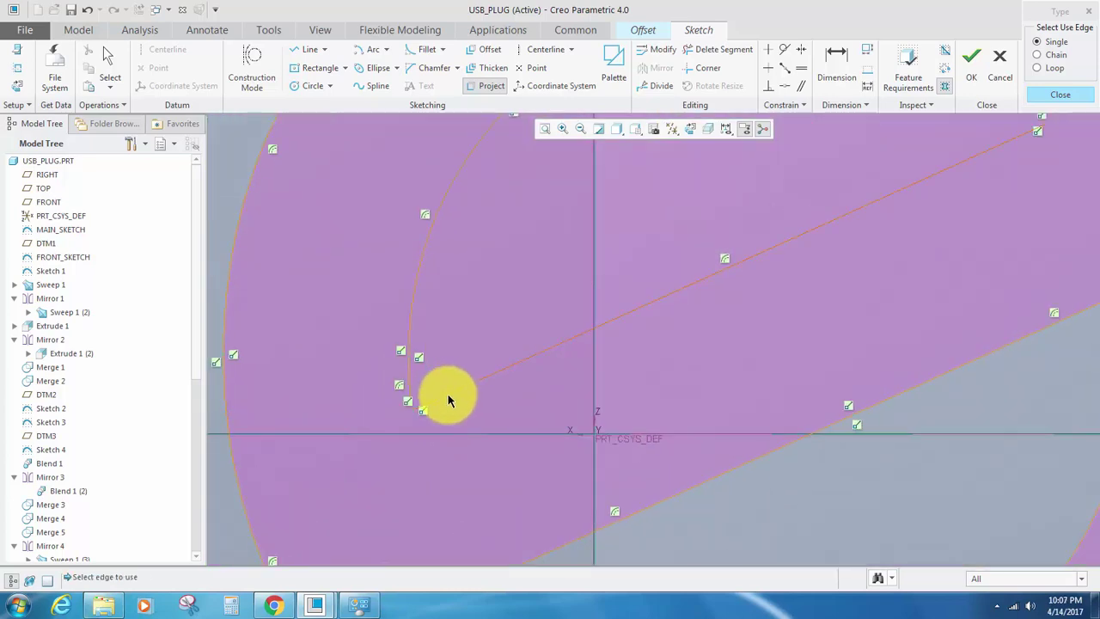
pyautogui.scroll(2, 444, 395)
pyautogui.scroll(6, 464, 386)
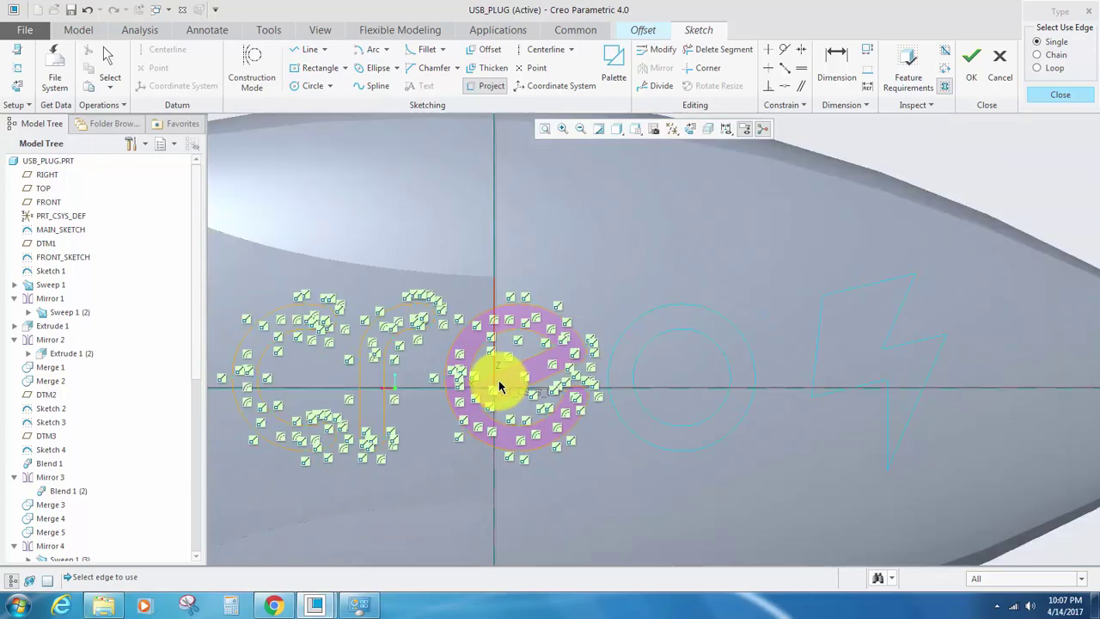
# Project the outer circle arcs of the letter o into the sketch to close its outer outline.
pyautogui.scroll(2, 508, 396)
pyautogui.scroll(-6, 563, 378)
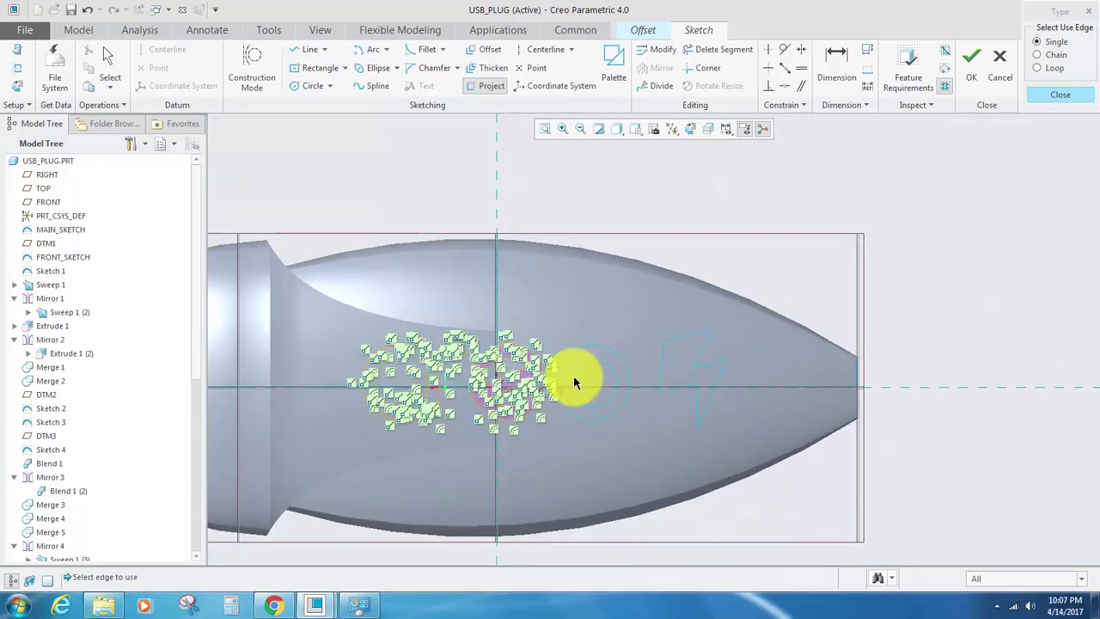
pyautogui.scroll(1, 590, 314)
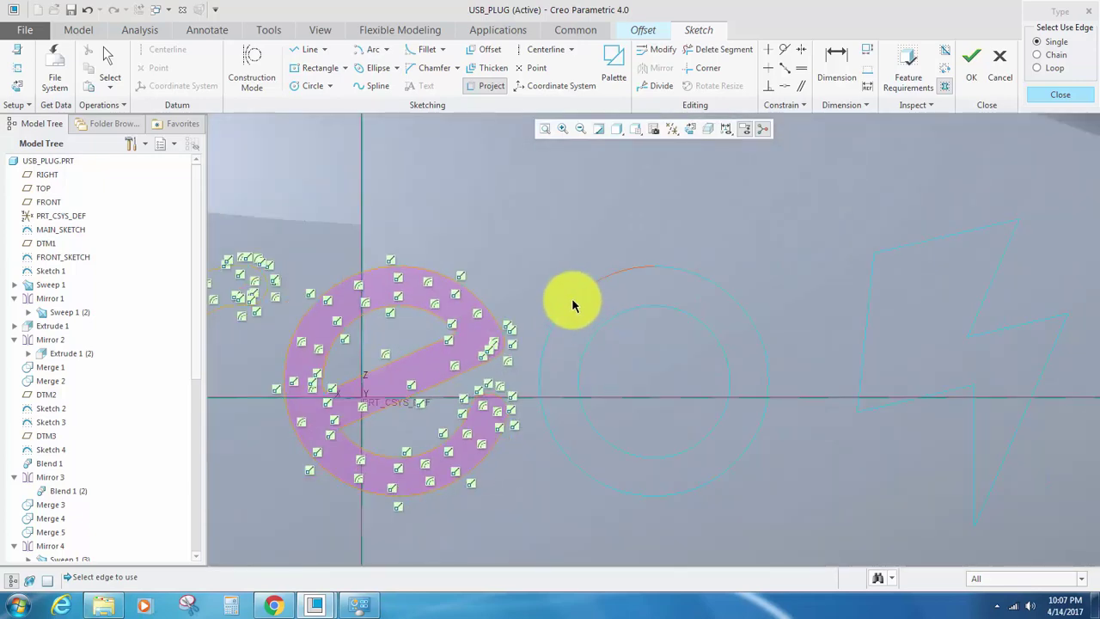
pyautogui.click(553, 323)
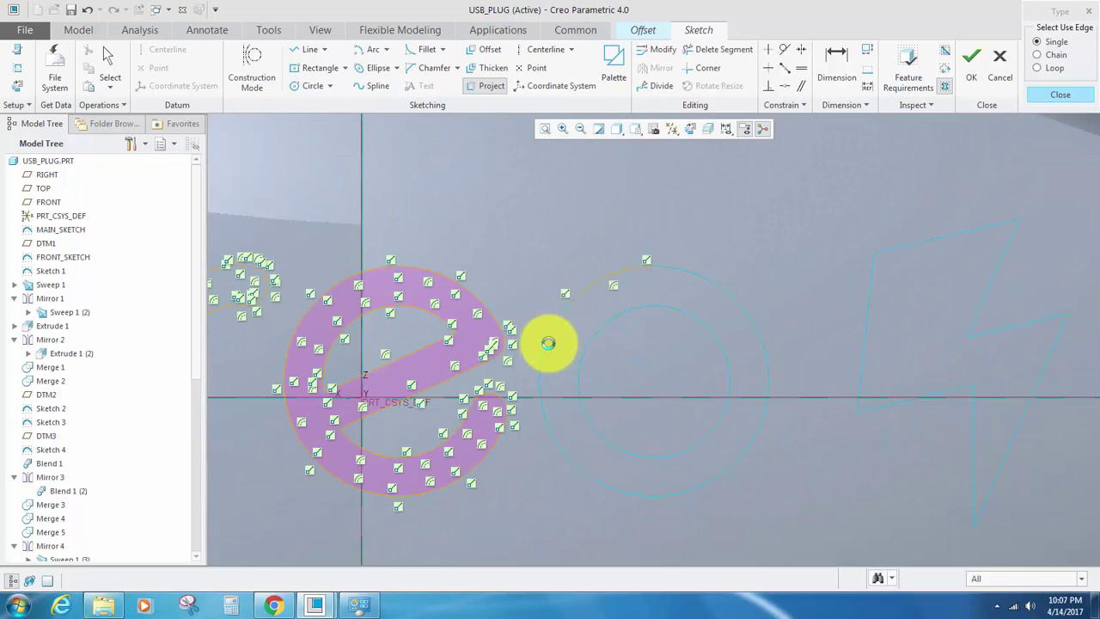
pyautogui.middleClick(542, 401)
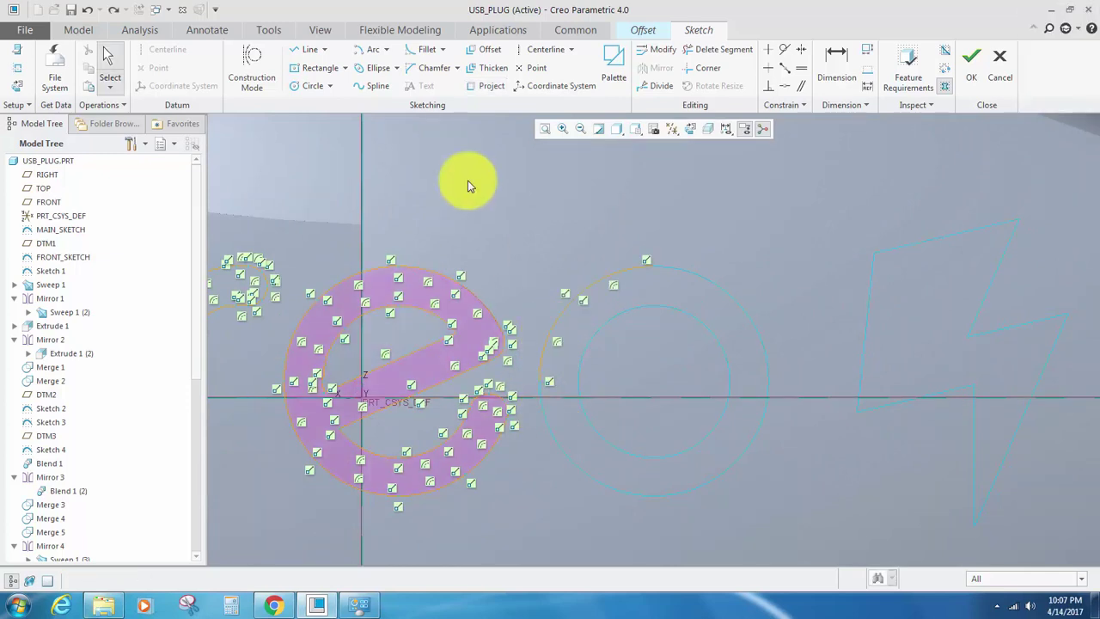
pyautogui.click(486, 86)
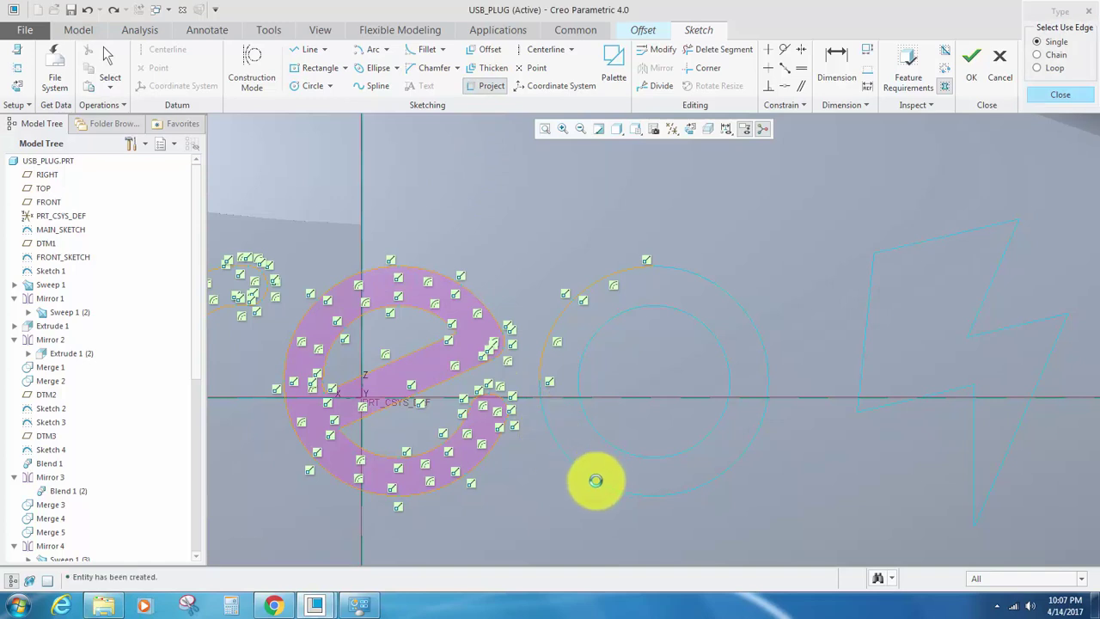
pyautogui.click(594, 477)
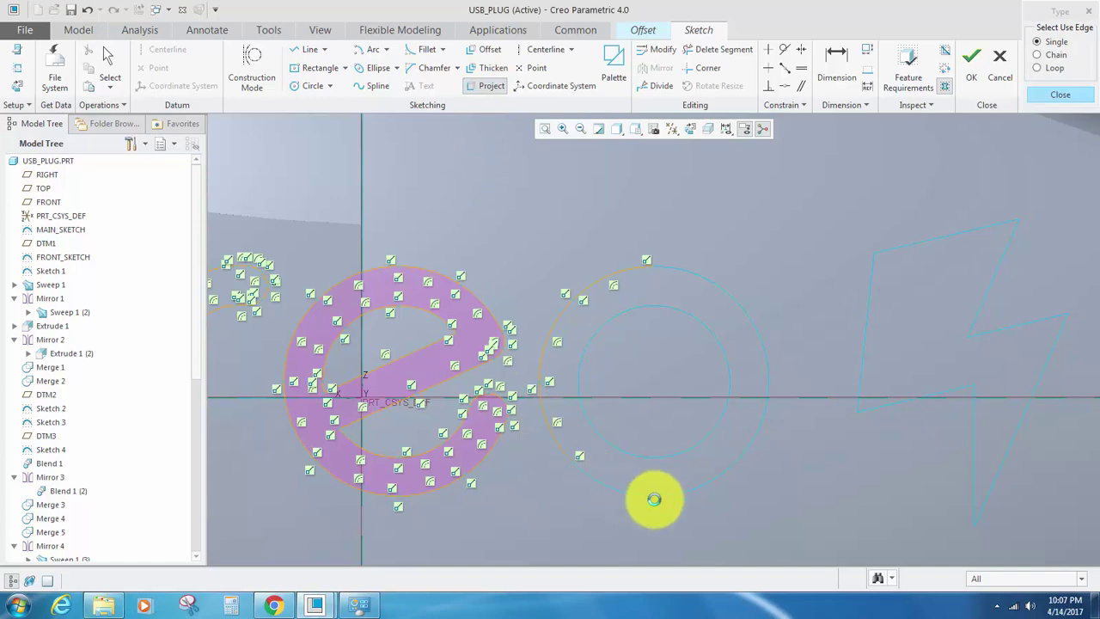
pyautogui.click(746, 455)
pyautogui.click(696, 277)
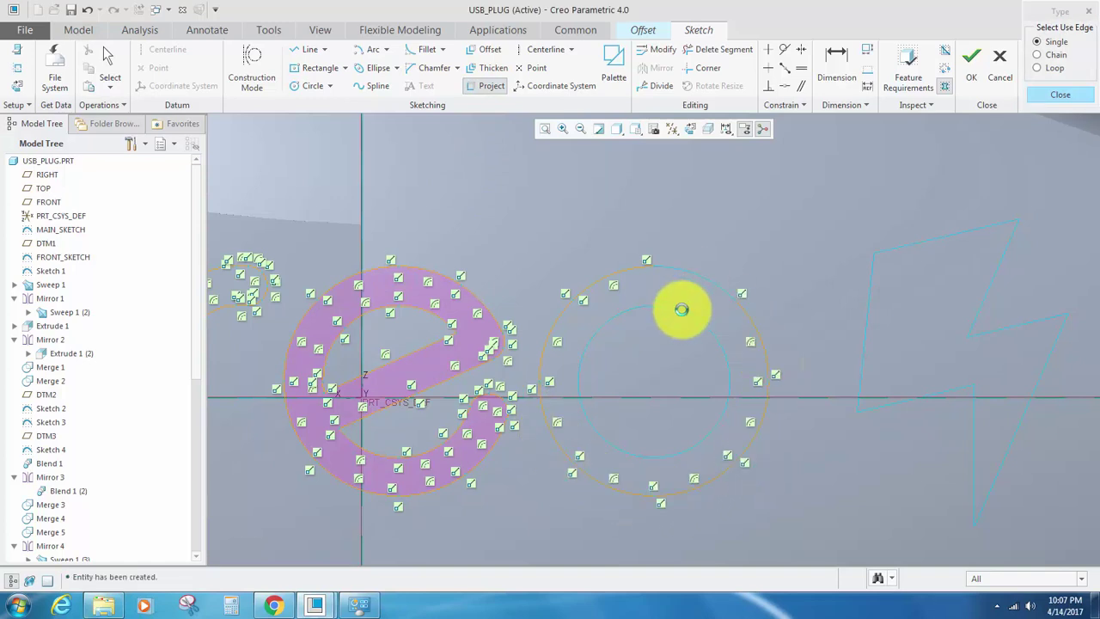
# Project the four inner circle arcs of the letter o to form its opening.
pyautogui.click(681, 315)
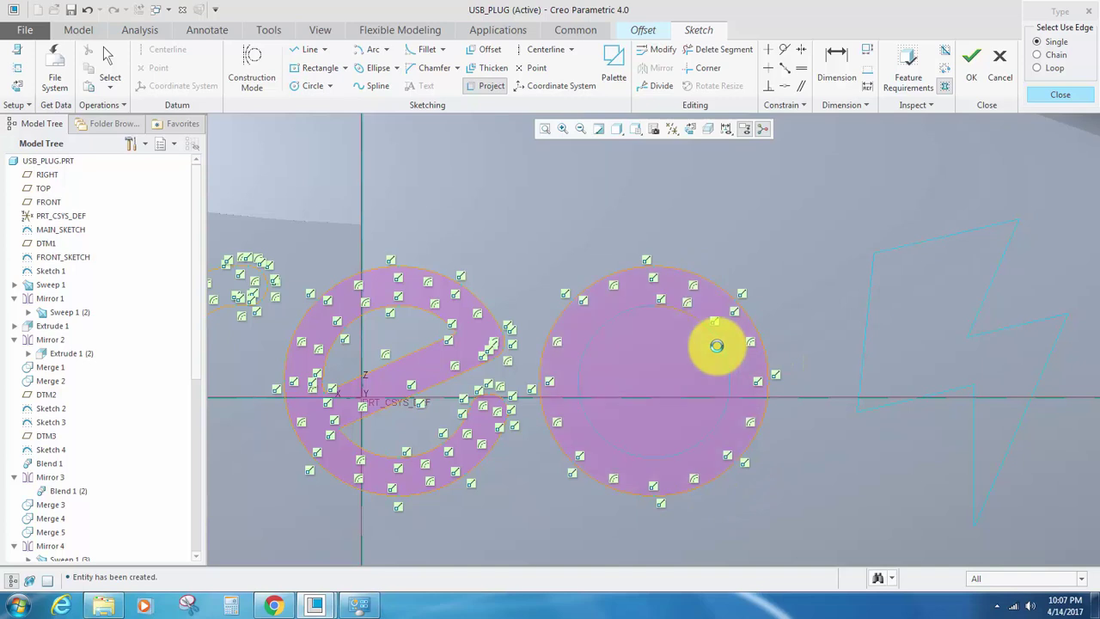
pyautogui.click(721, 423)
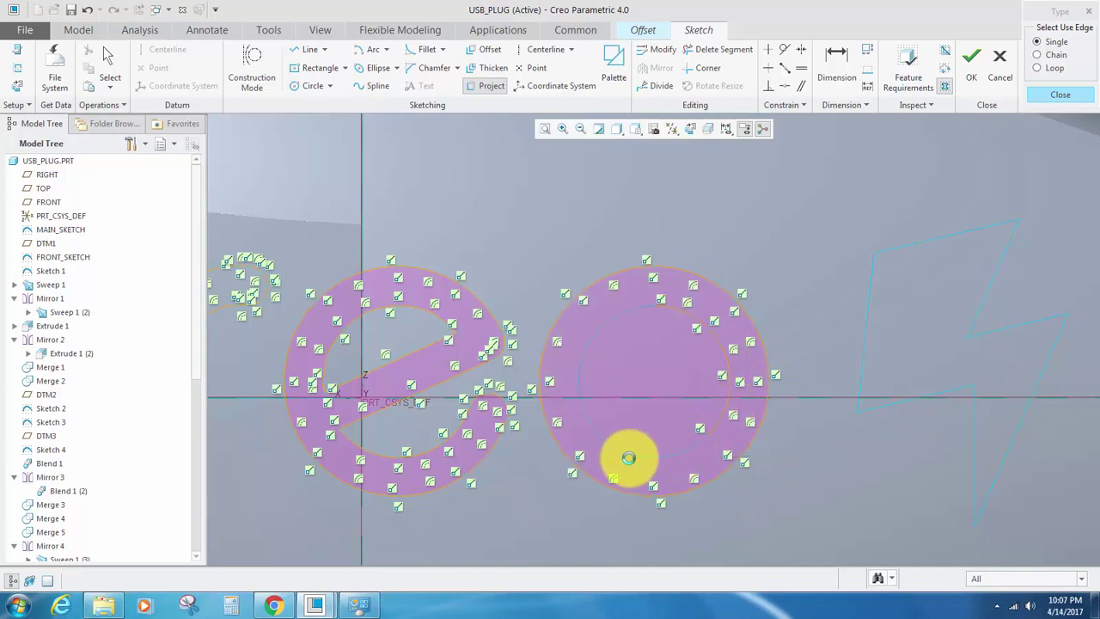
pyautogui.click(629, 458)
pyautogui.click(583, 423)
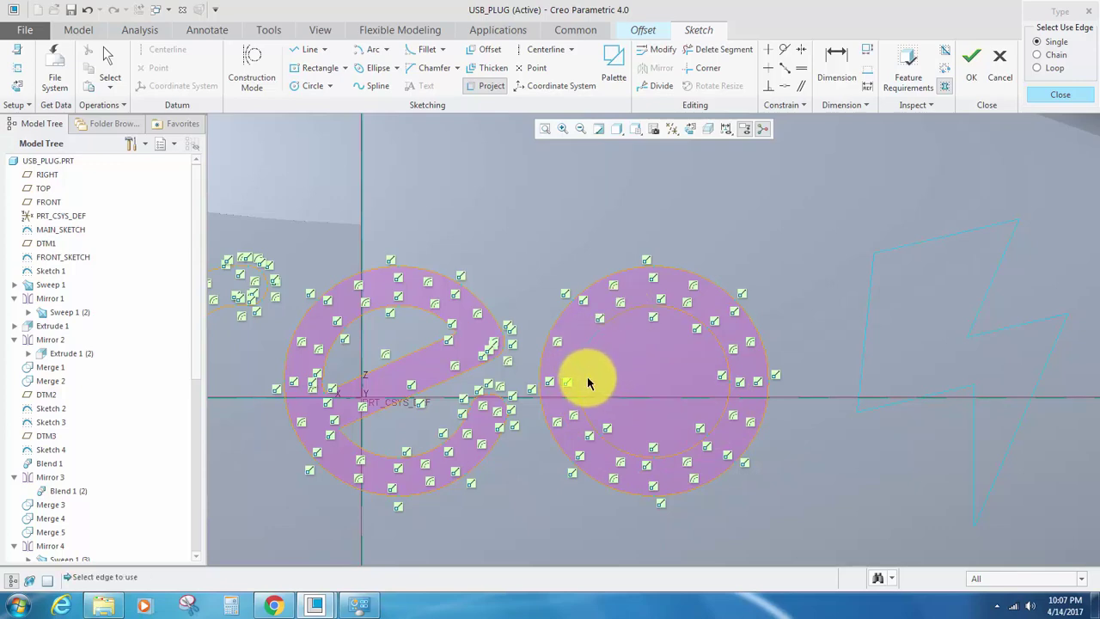
pyautogui.click(581, 352)
# Project all straight edges of the lightning bolt into the sketch to close its outline.
pyautogui.scroll(2, 578, 376)
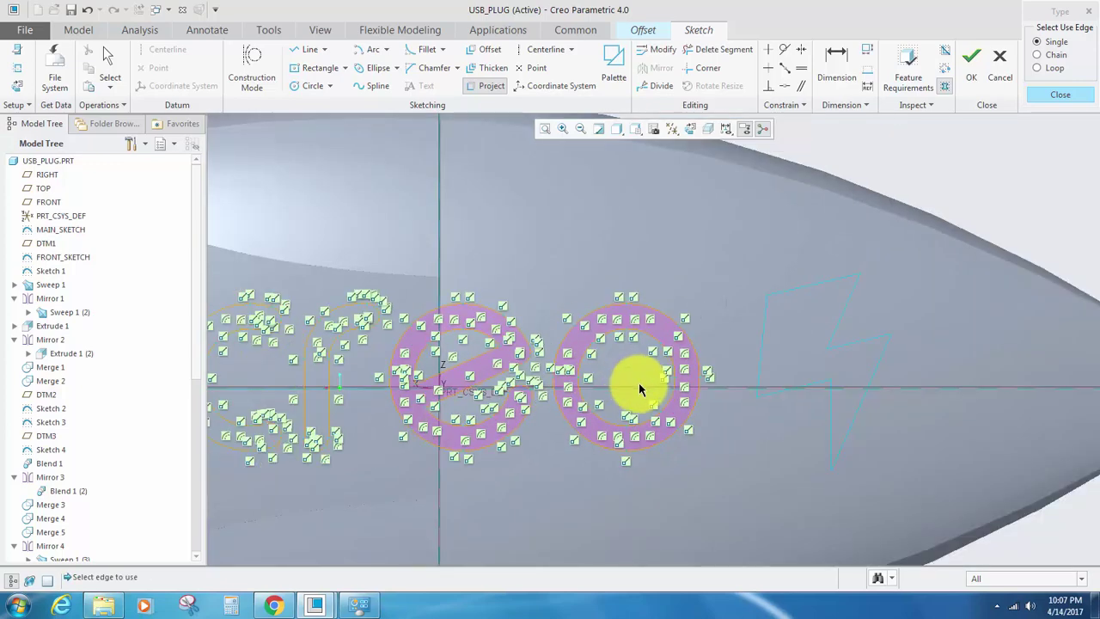
pyautogui.click(766, 317)
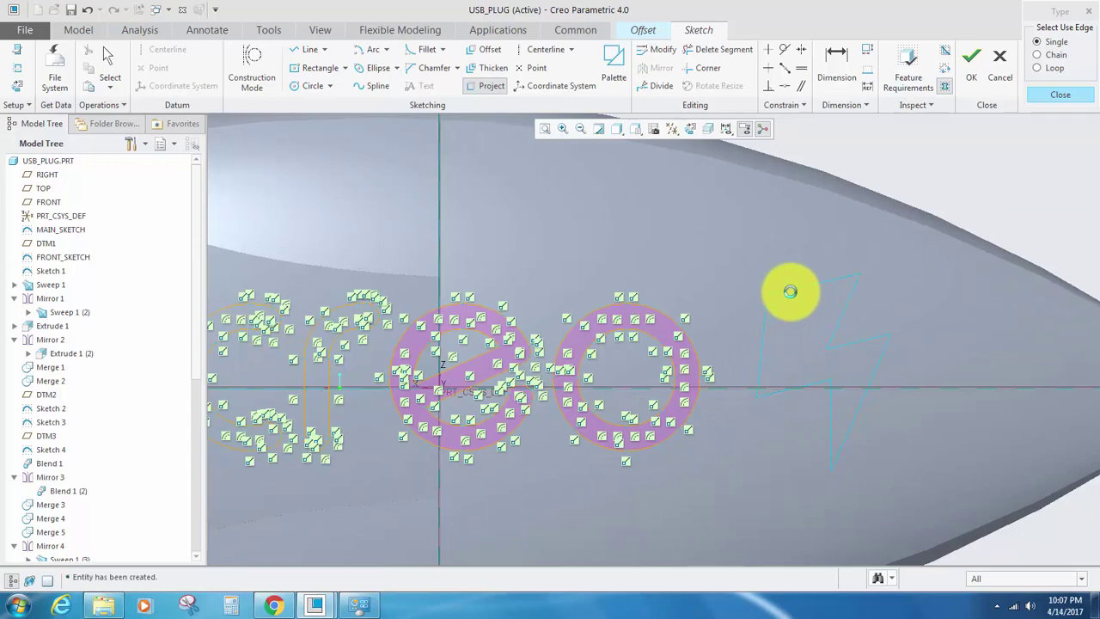
pyautogui.click(800, 293)
pyautogui.click(850, 346)
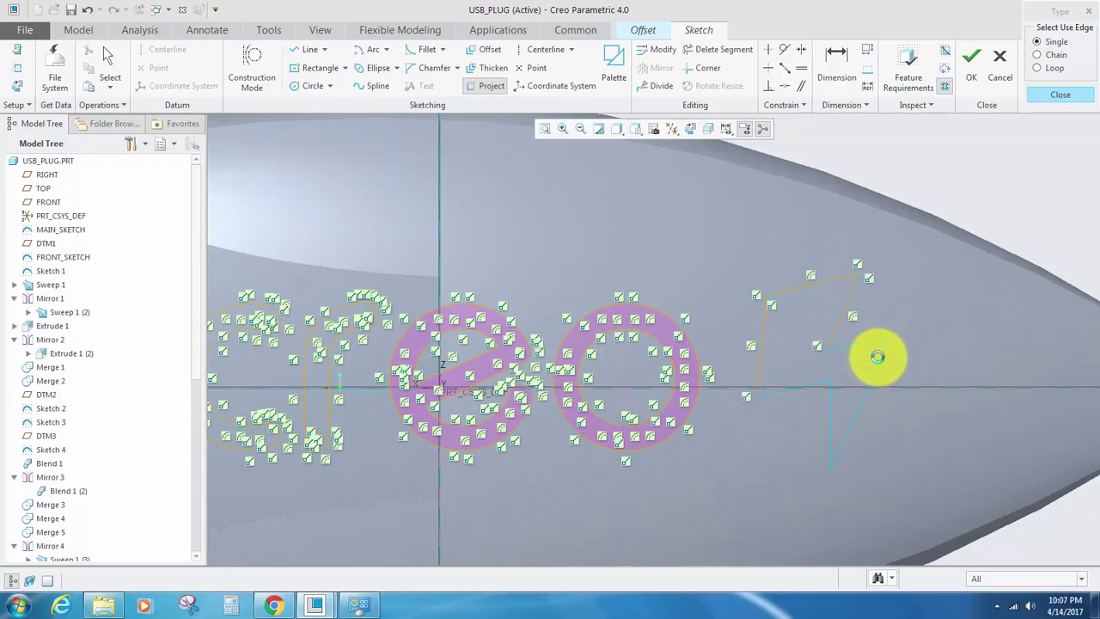
pyautogui.click(877, 357)
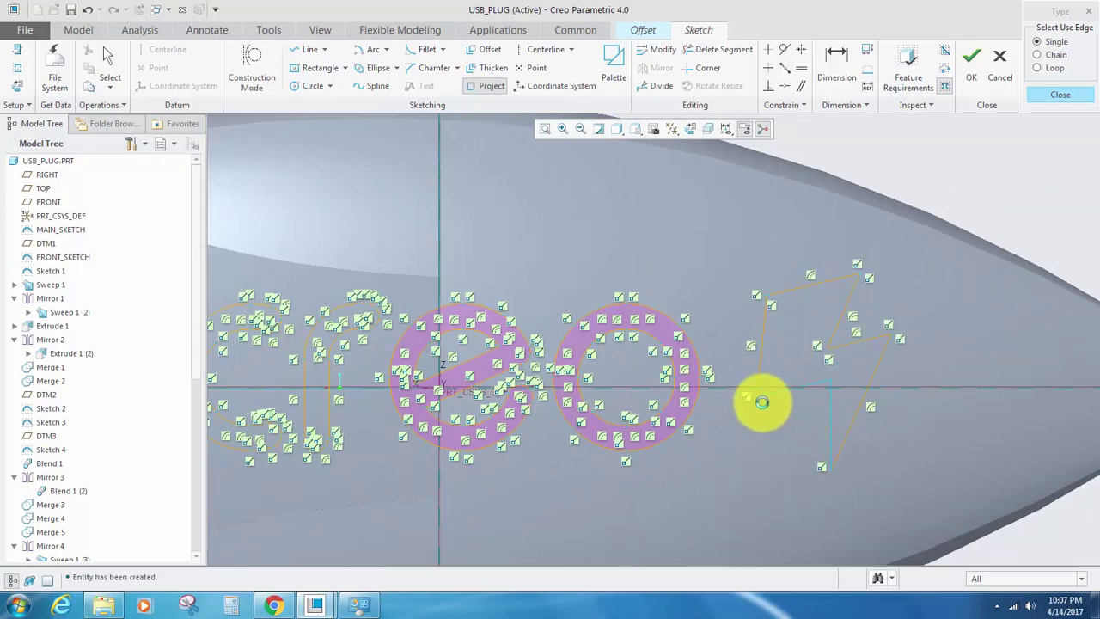
pyautogui.scroll(-4, 761, 400)
pyautogui.scroll(8, 769, 406)
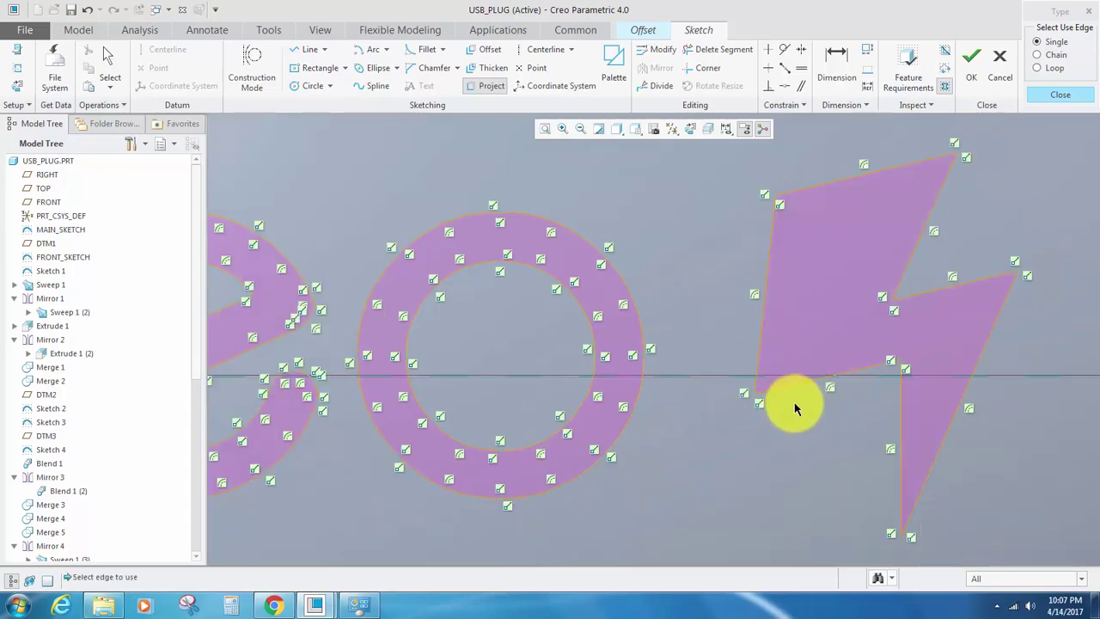
# Undo the stray projection of the curved body edge above the letters.
pyautogui.scroll(-4, 546, 415)
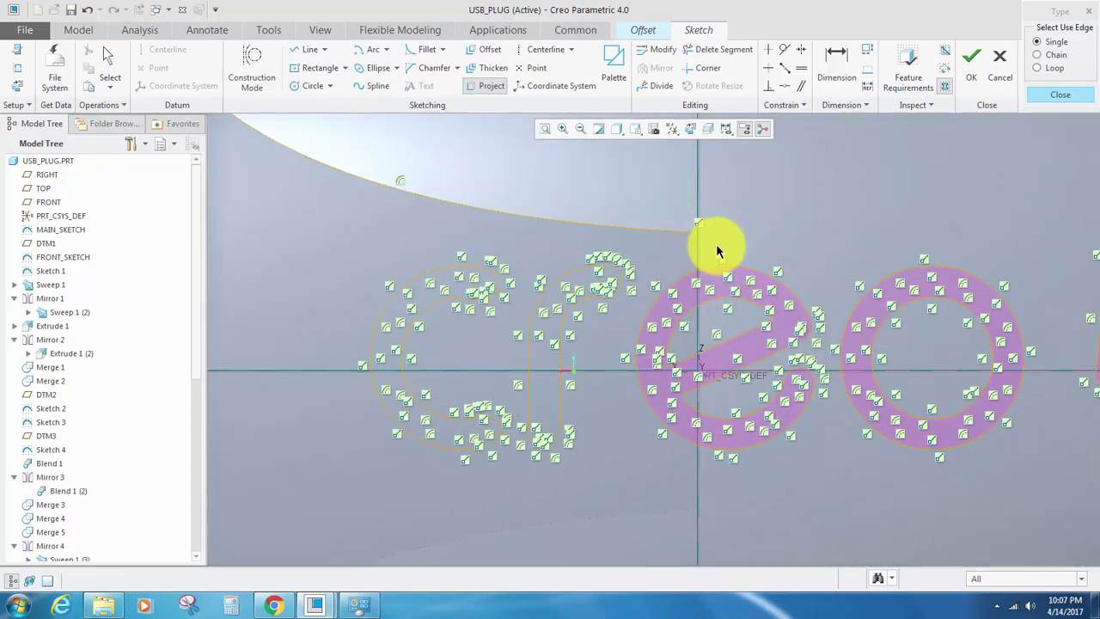
pyautogui.hotkey('ctrl', 'z')
pyautogui.click(827, 225)
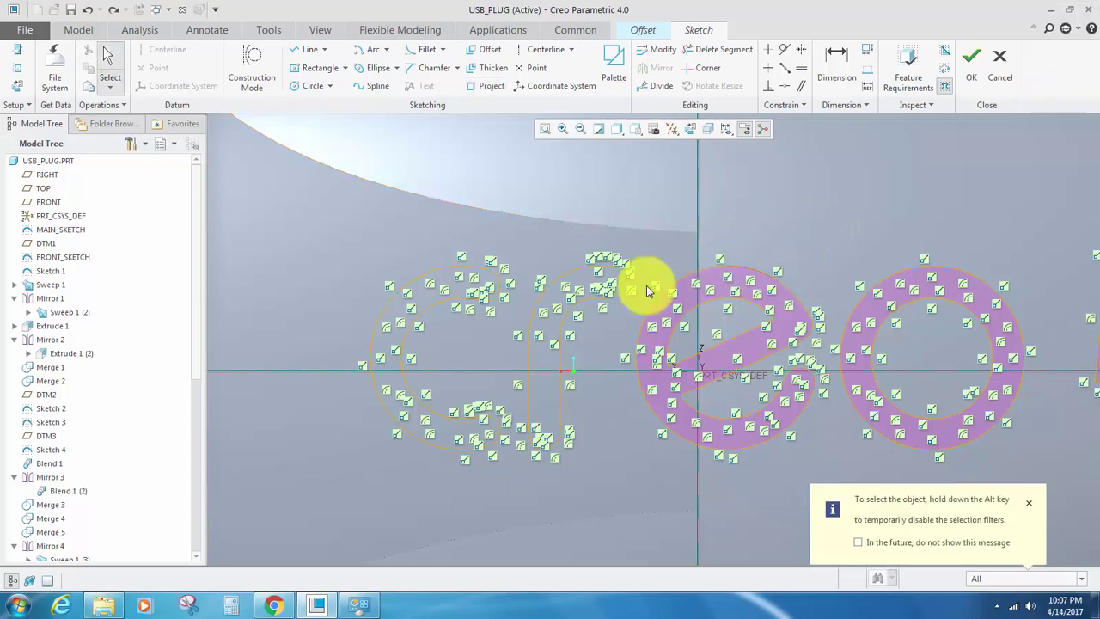
# Restart Project and add the tiny segment at the lowest point of the letter r's rounded stem end.
pyautogui.scroll(-1, 602, 302)
pyautogui.scroll(-1, 610, 299)
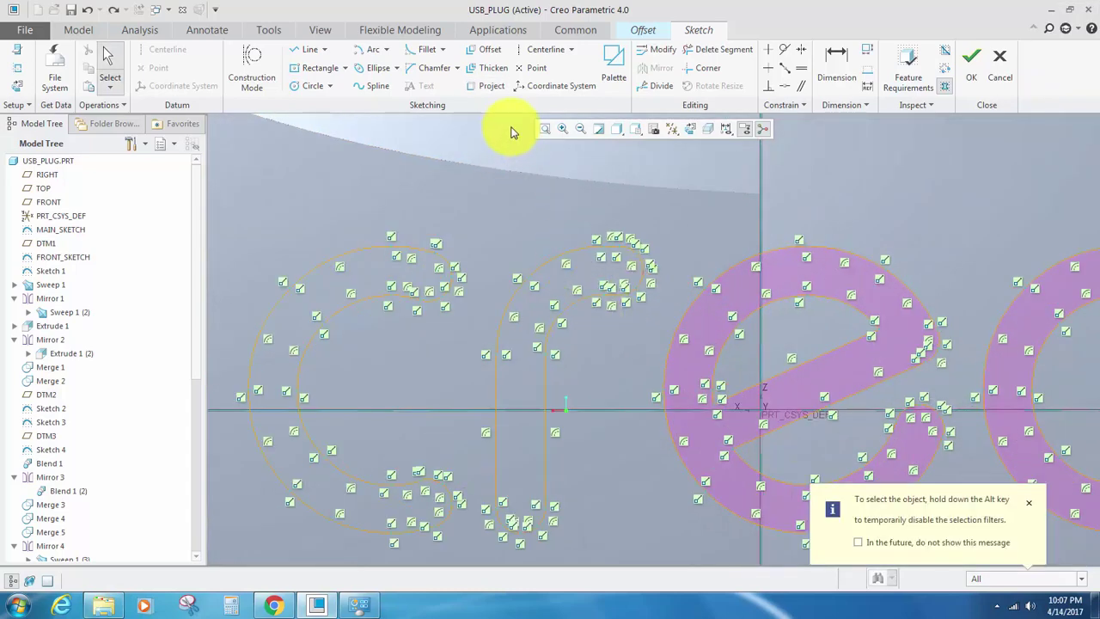
pyautogui.click(487, 86)
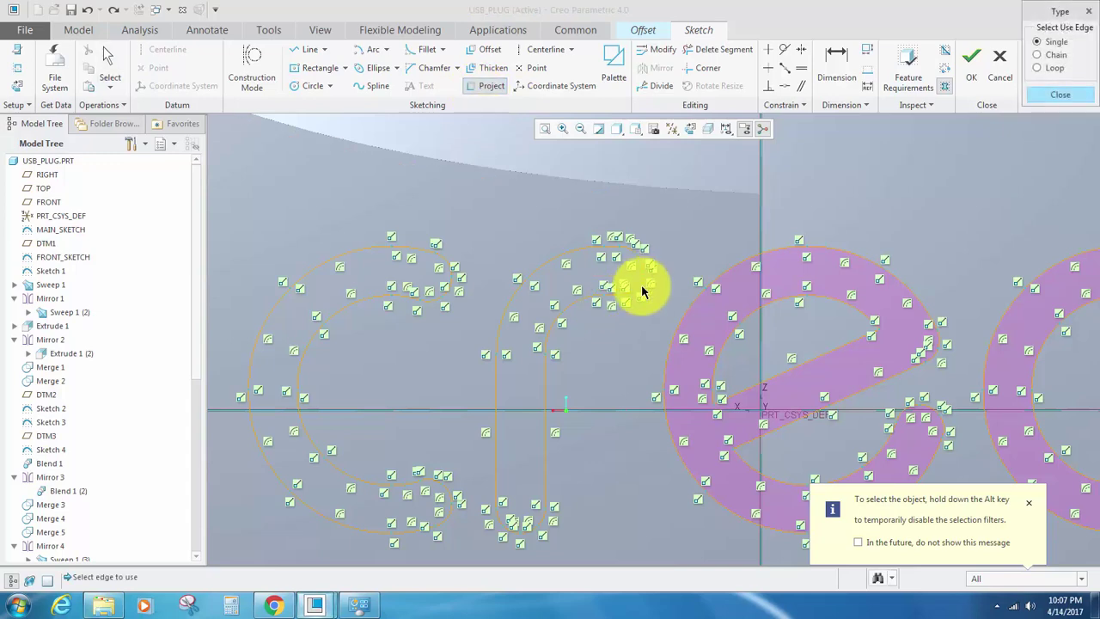
pyautogui.scroll(-6, 573, 283)
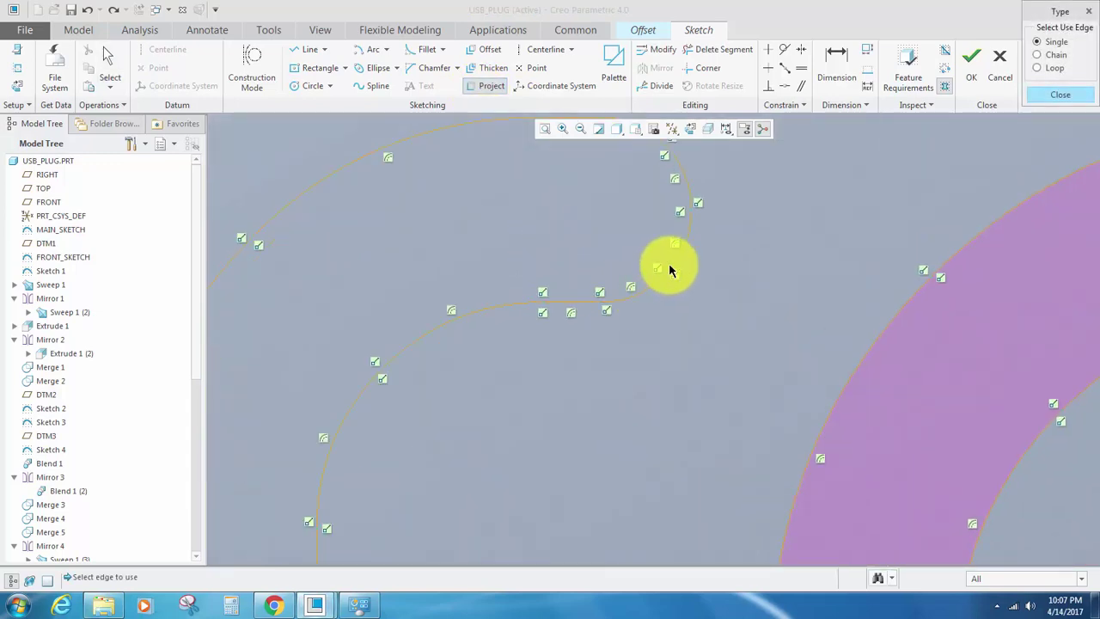
pyautogui.scroll(5, 667, 262)
pyautogui.scroll(-6, 590, 471)
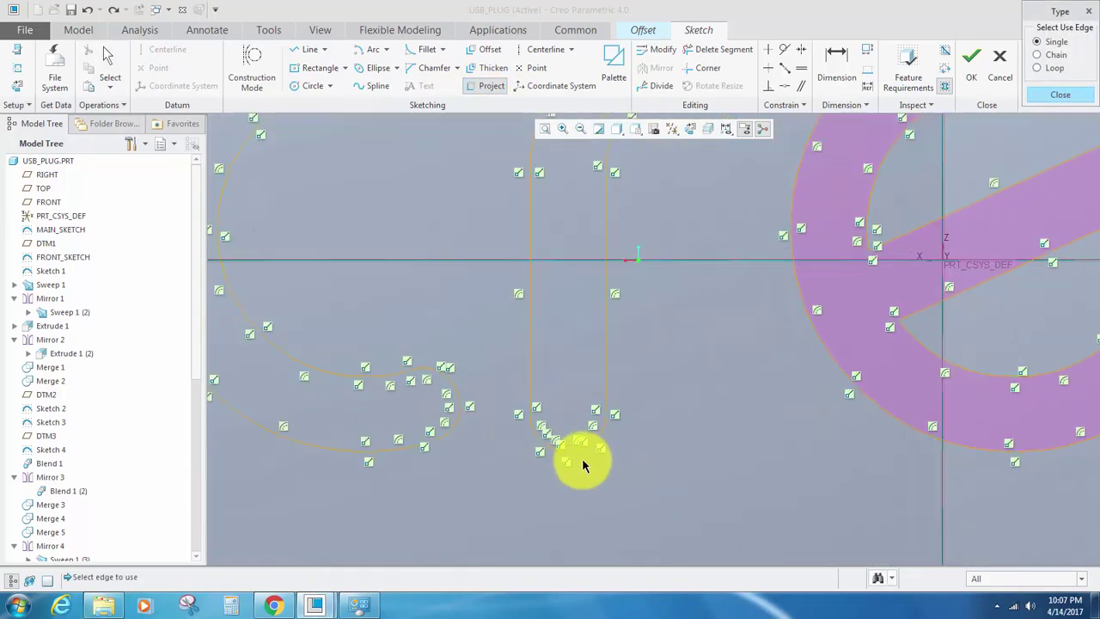
pyautogui.scroll(-1, 531, 447)
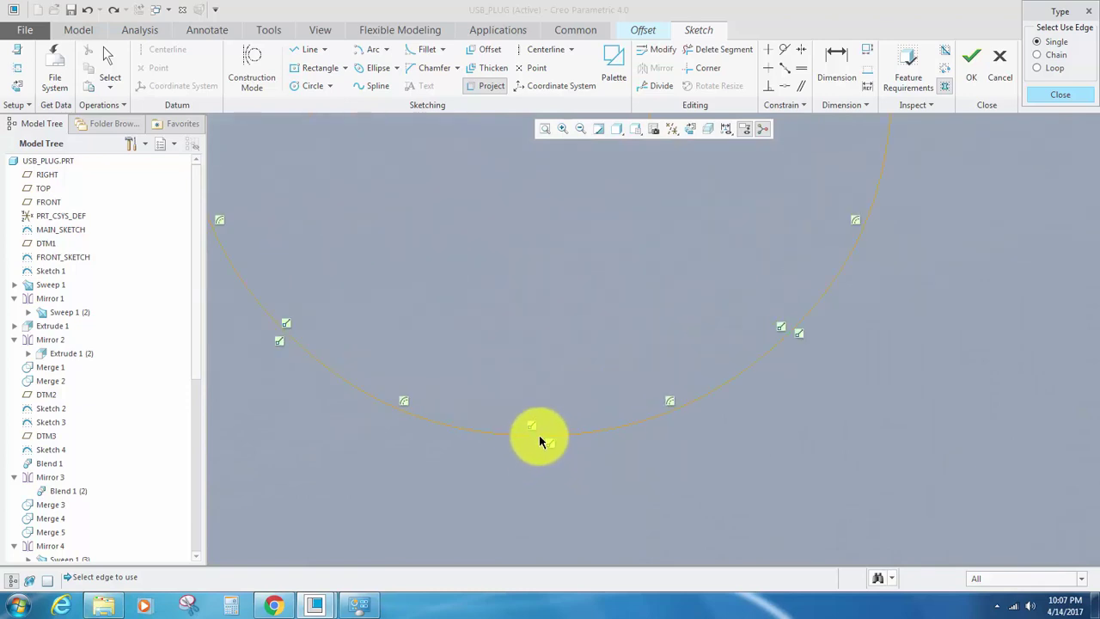
pyautogui.click(539, 434)
pyautogui.scroll(6, 693, 421)
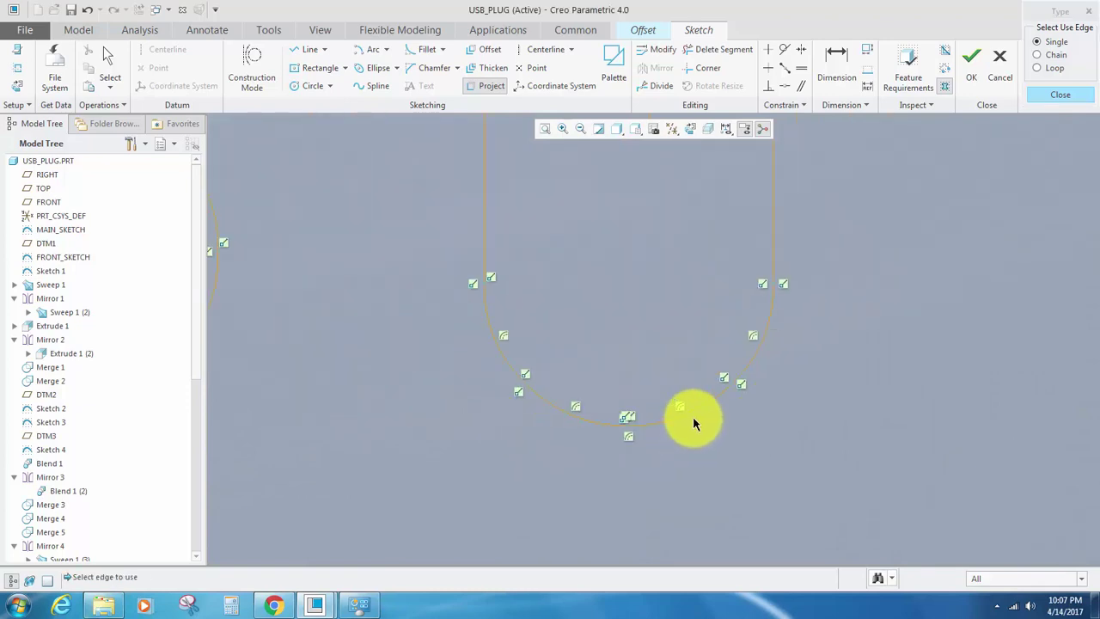
# Examine the projected outline of the letter c at its rounded tips and arc joints for gaps.
pyautogui.scroll(-6, 591, 457)
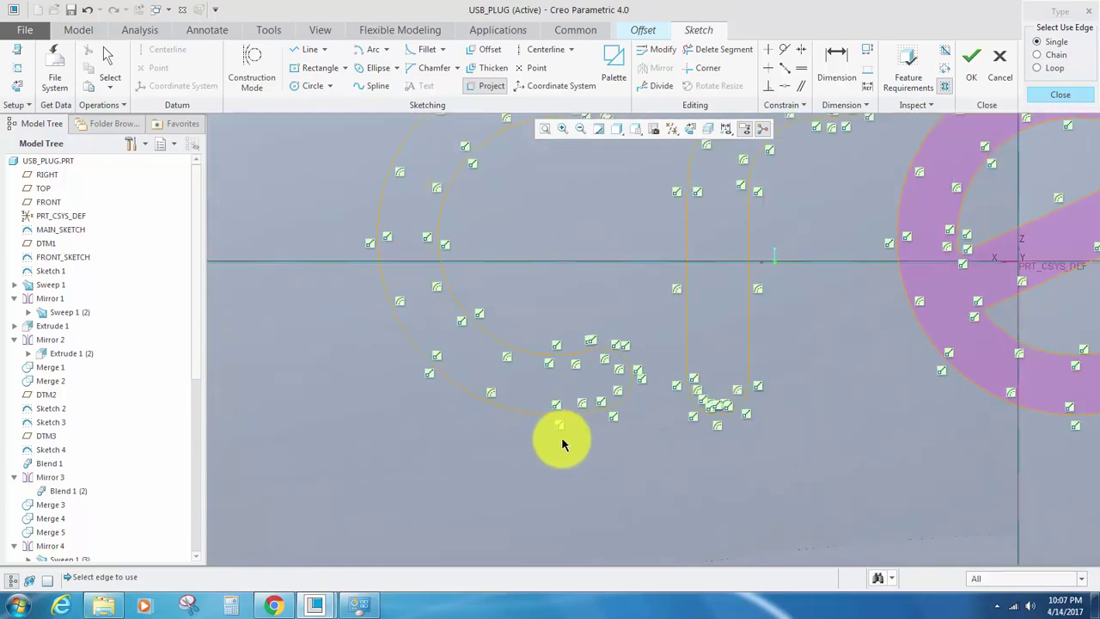
pyautogui.scroll(6, 702, 373)
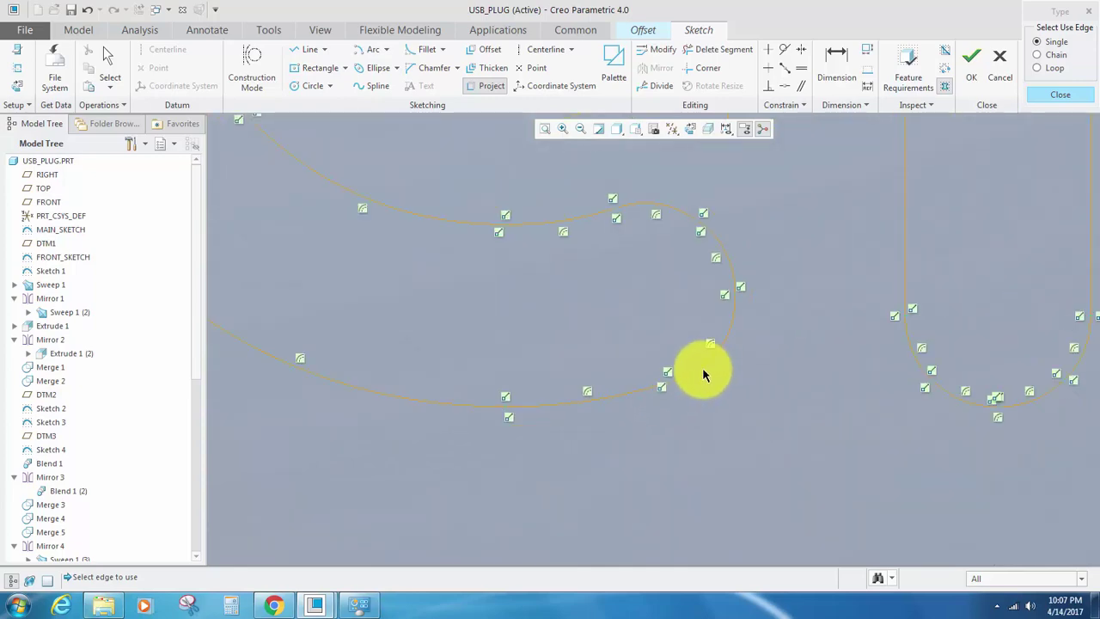
pyautogui.scroll(-6, 642, 244)
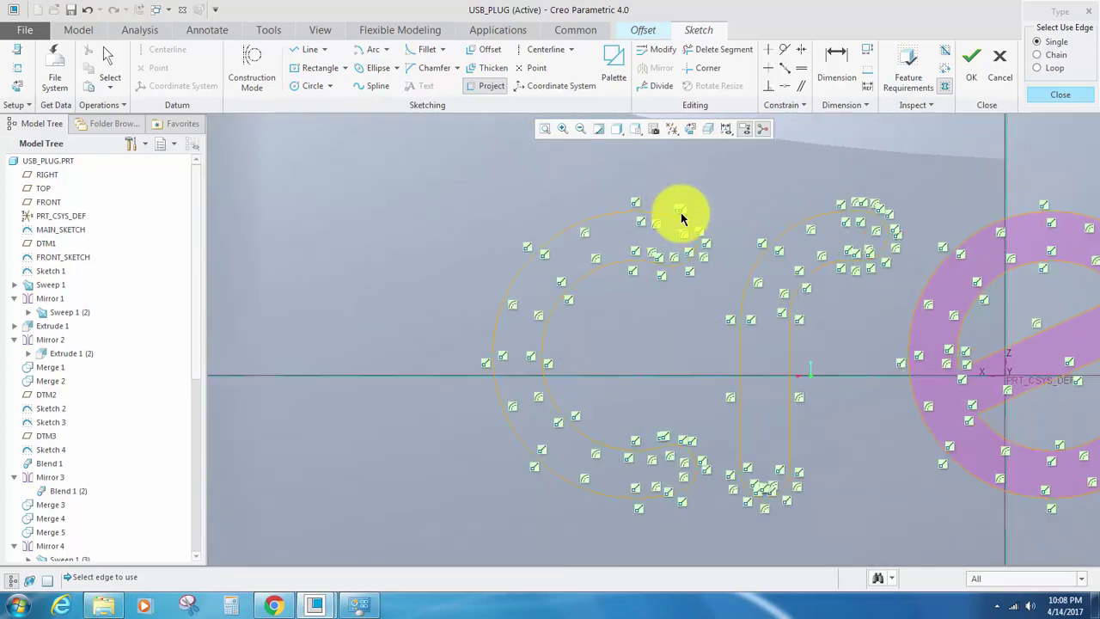
pyautogui.scroll(-2, 688, 327)
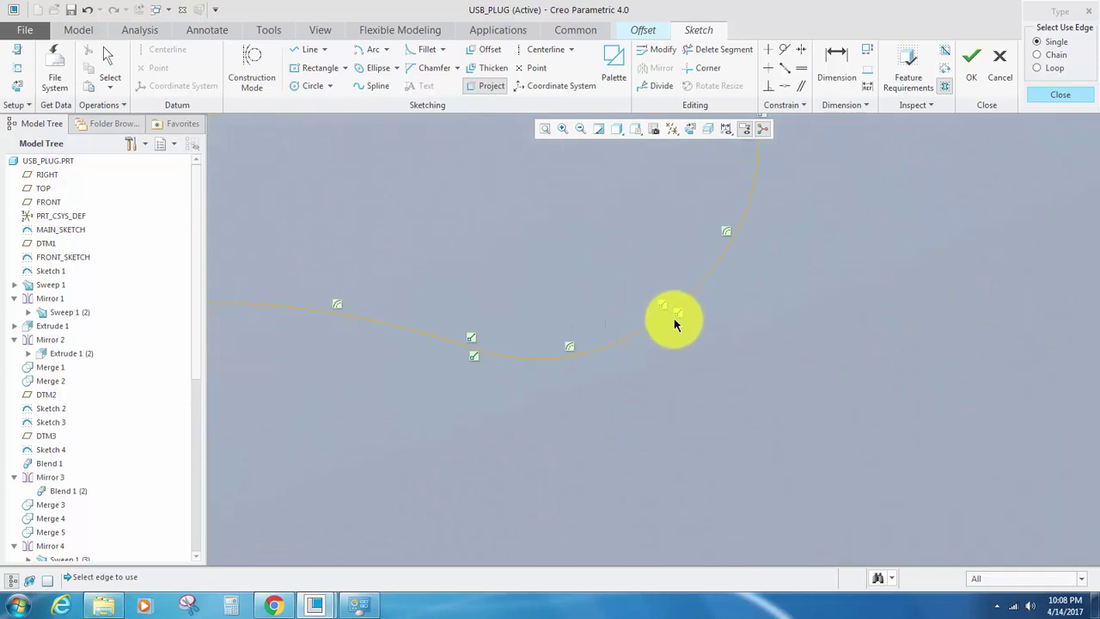
pyautogui.scroll(2, 666, 345)
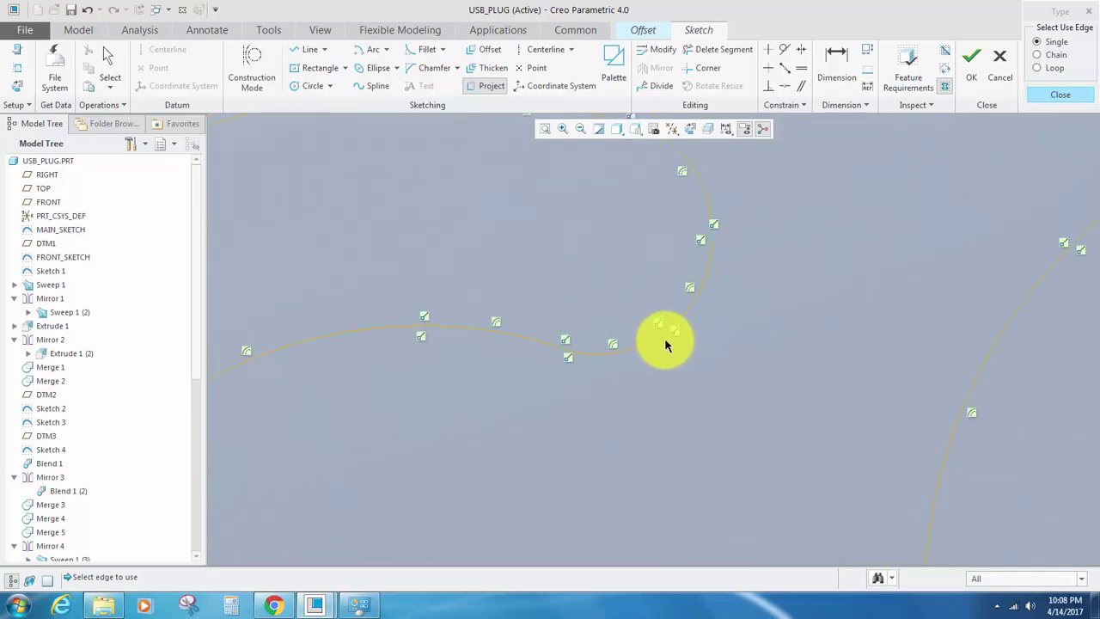
pyautogui.scroll(3, 666, 346)
pyautogui.scroll(-2, 567, 257)
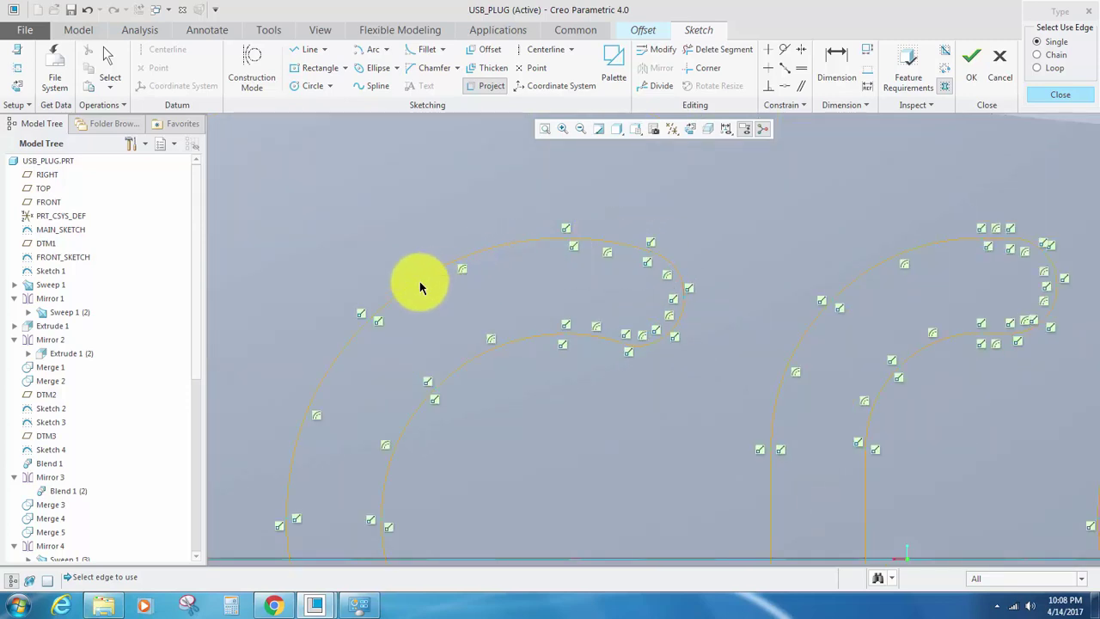
pyautogui.scroll(2, 426, 286)
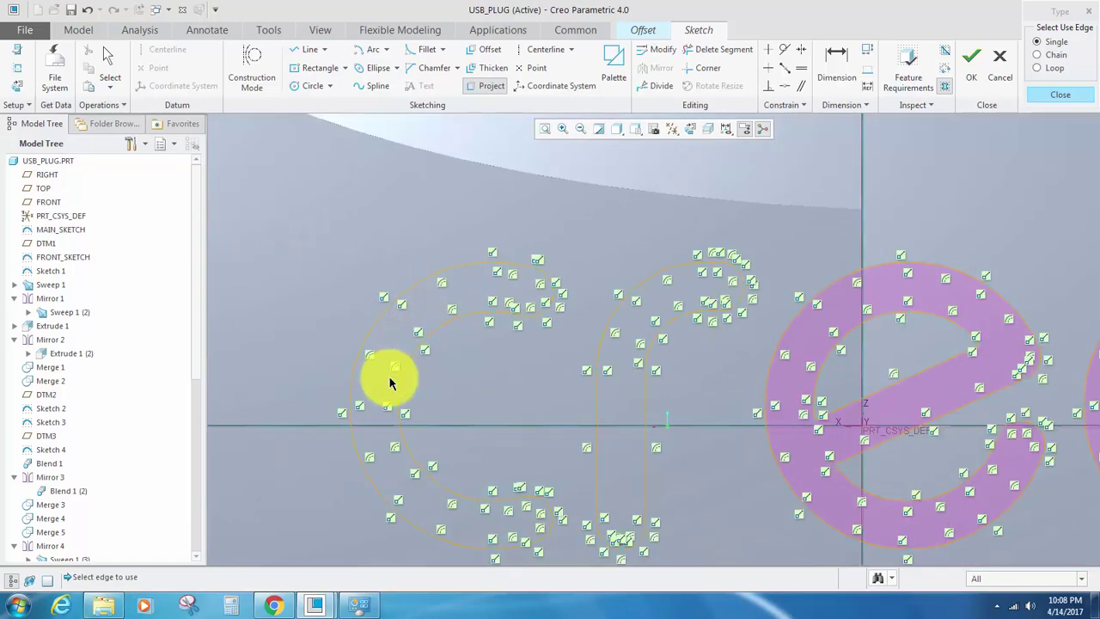
pyautogui.scroll(1, 378, 430)
pyautogui.scroll(-4, 407, 464)
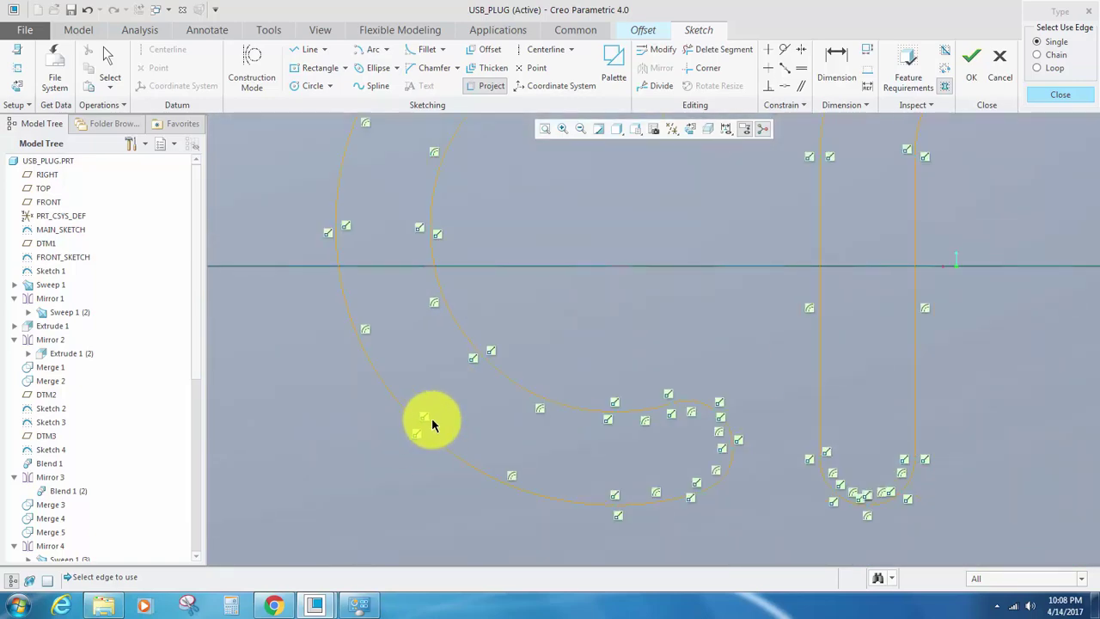
pyautogui.scroll(3, 432, 425)
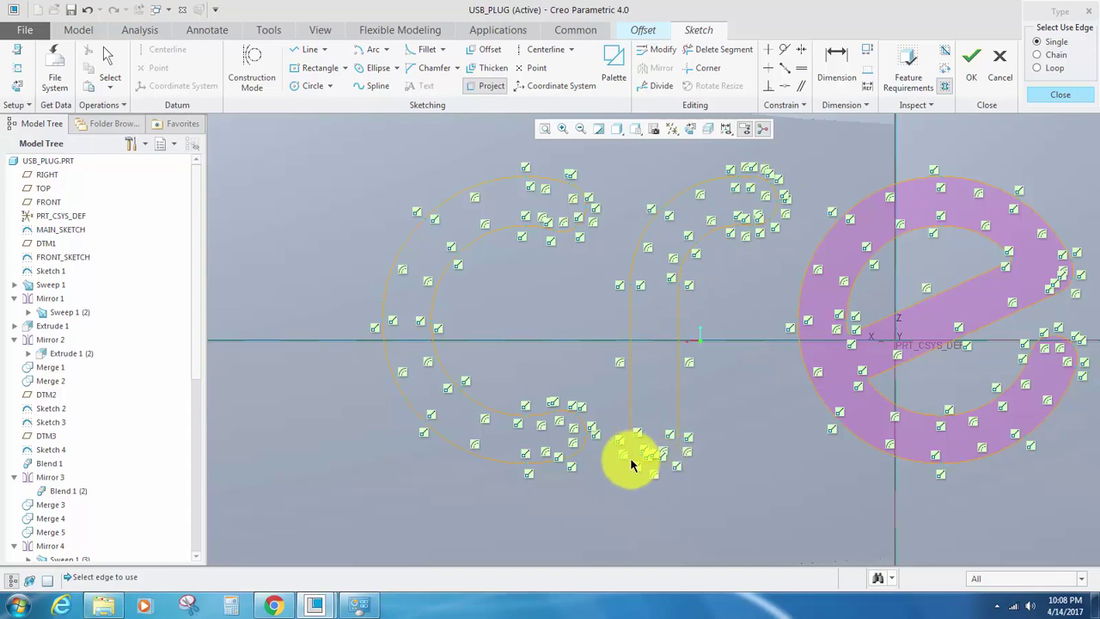
# Leave the Project command and try to accept the logo sketch, choosing to stay in the sketcher.
pyautogui.middleClick(731, 389)
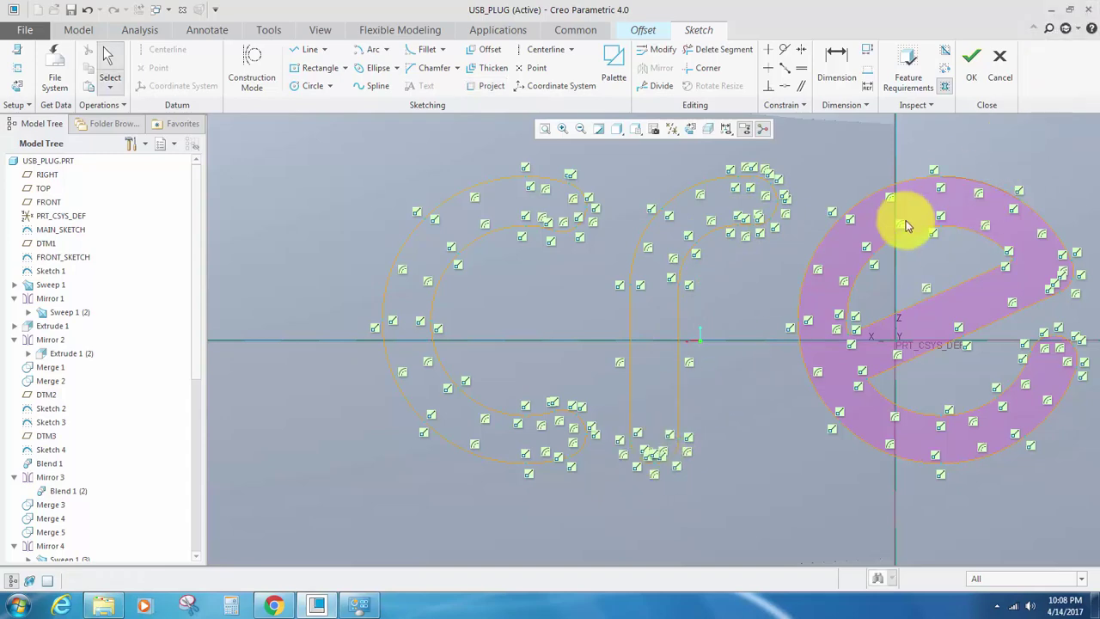
pyautogui.scroll(2, 670, 336)
pyautogui.scroll(-1, 808, 300)
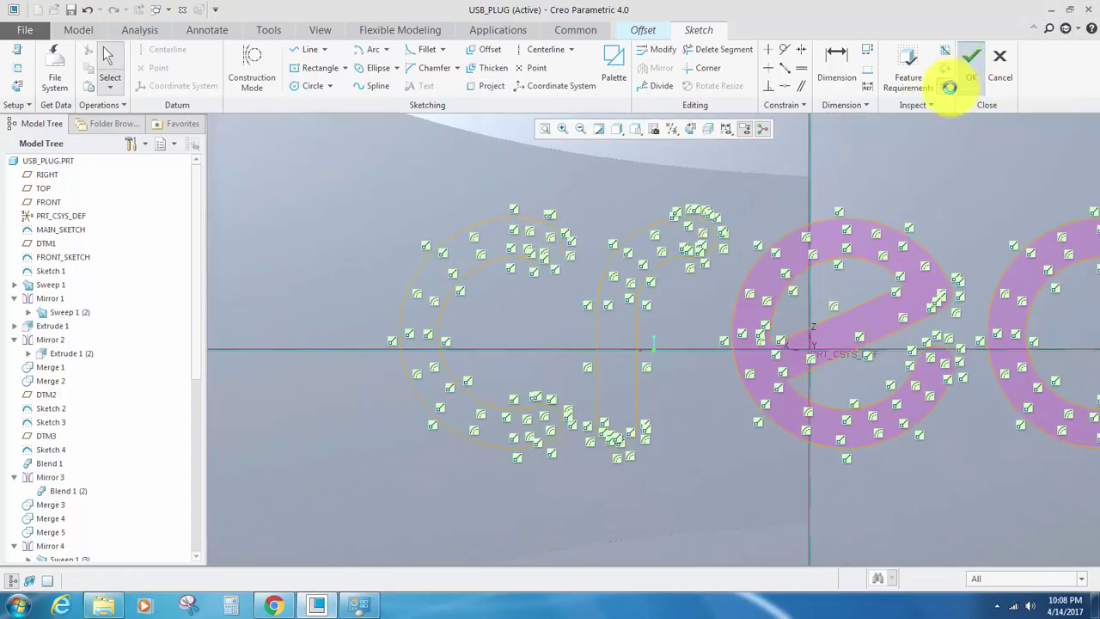
pyautogui.click(969, 60)
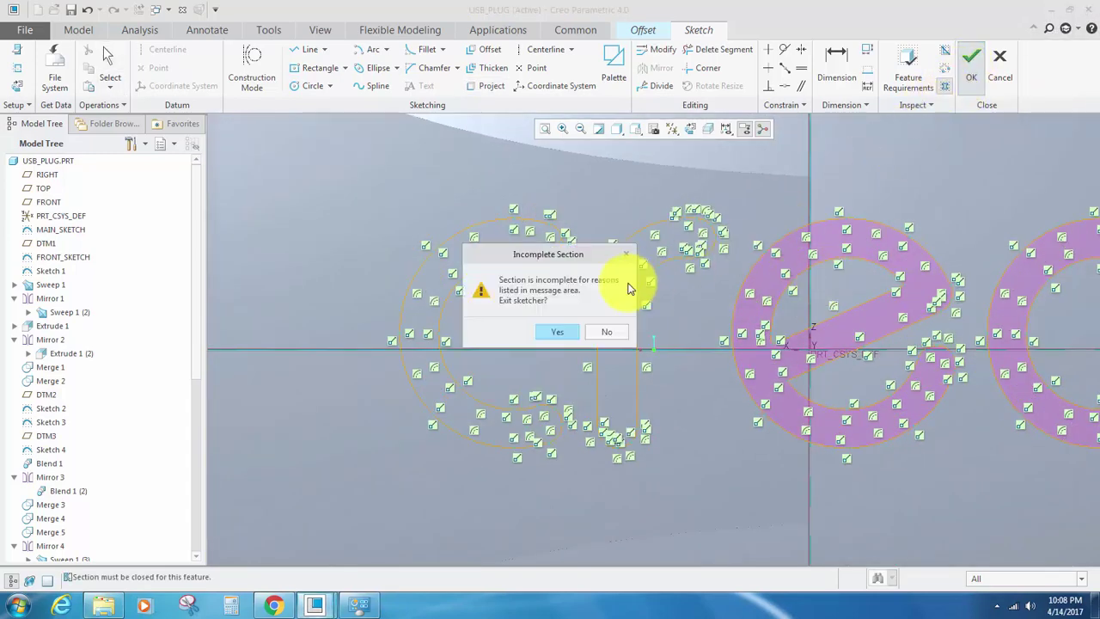
pyautogui.click(609, 334)
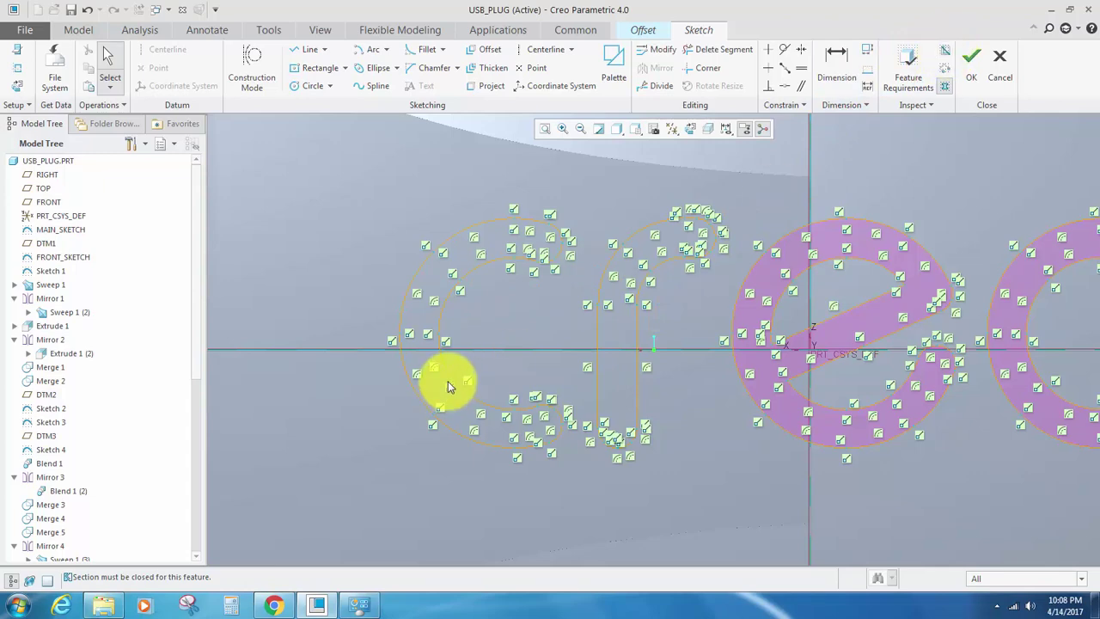
# Highlight the sketch's open ends and delete the projected curves around the upper tips of the letters c and r.
pyautogui.scroll(5, 447, 383)
pyautogui.scroll(-5, 491, 338)
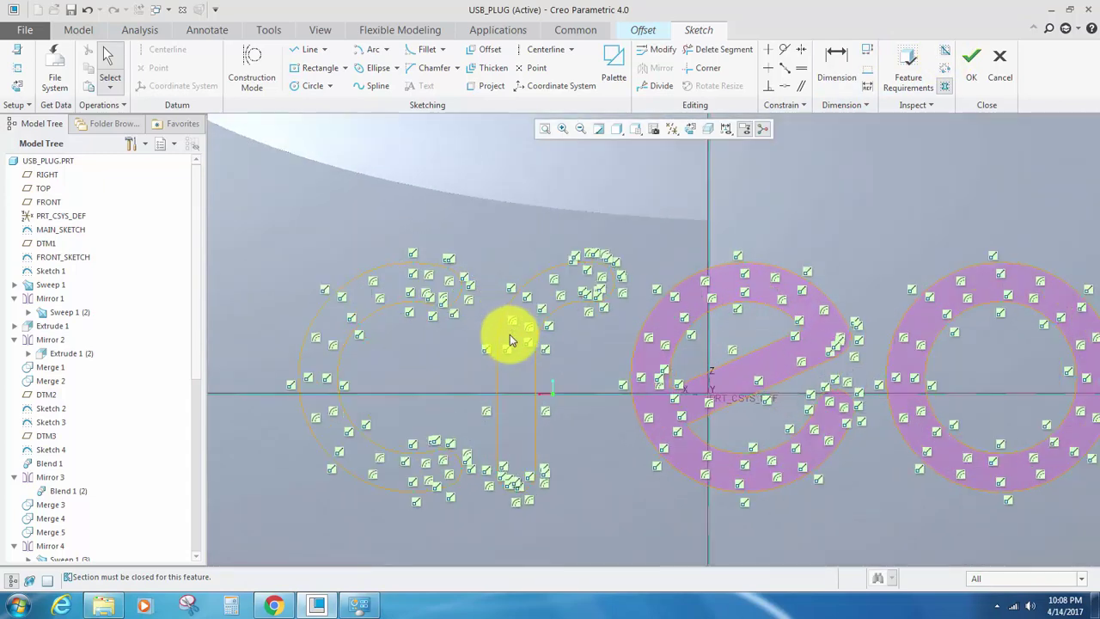
pyautogui.scroll(2, 842, 223)
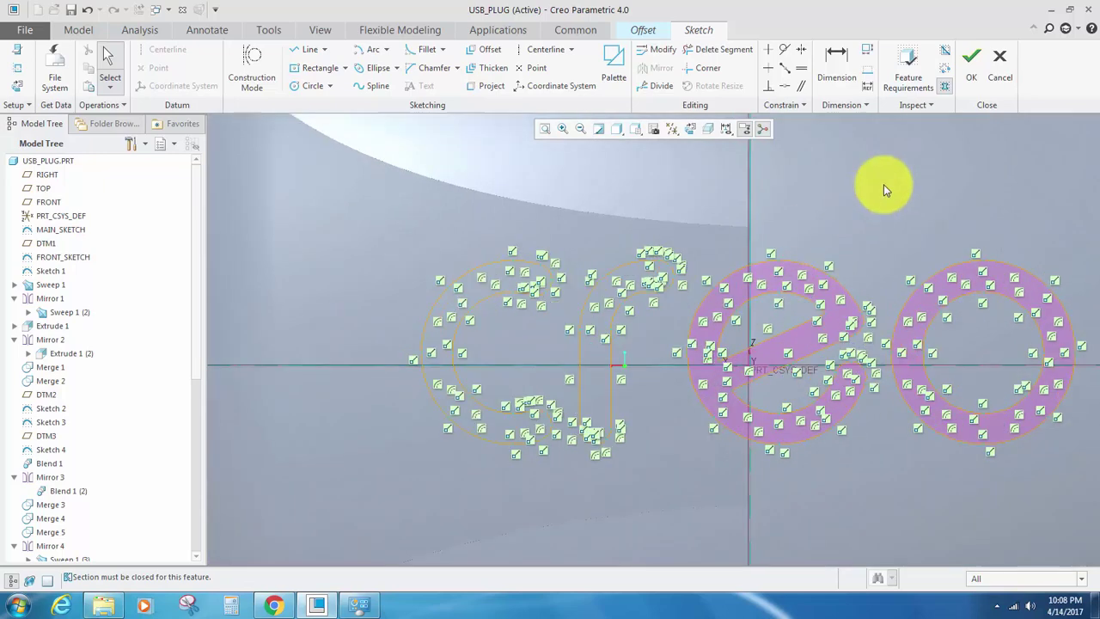
pyautogui.scroll(-4, 564, 270)
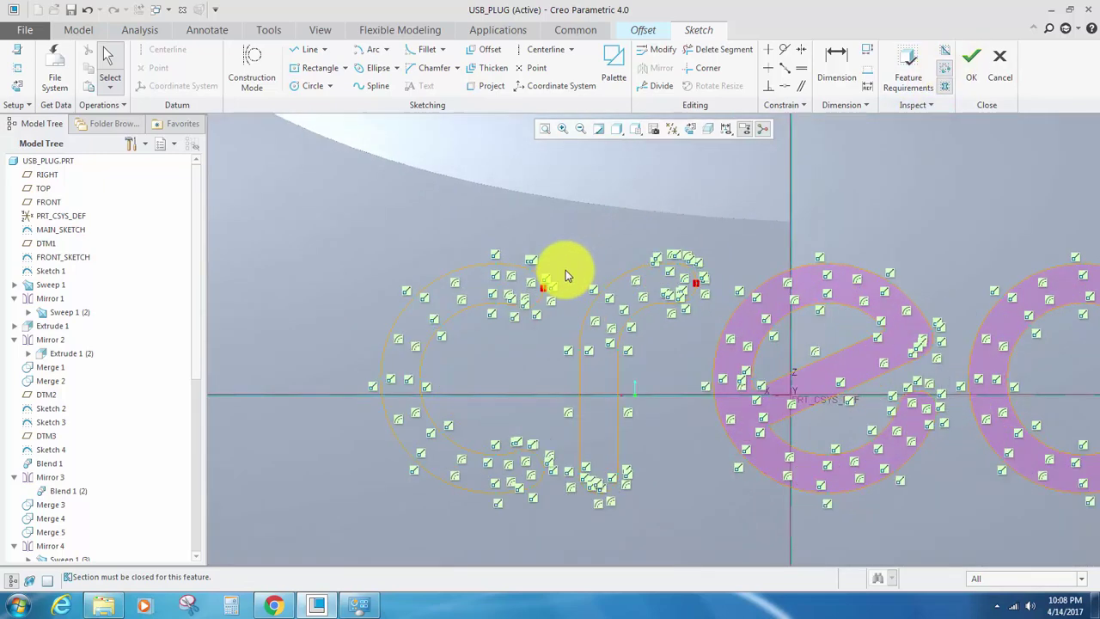
pyautogui.click(517, 296)
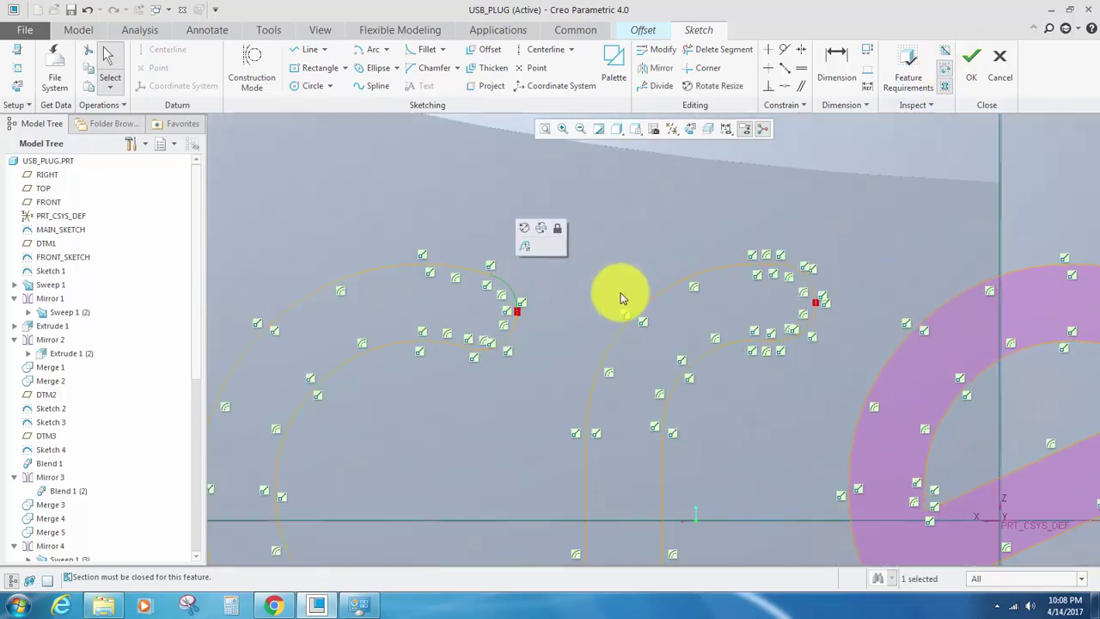
pyautogui.click(623, 296)
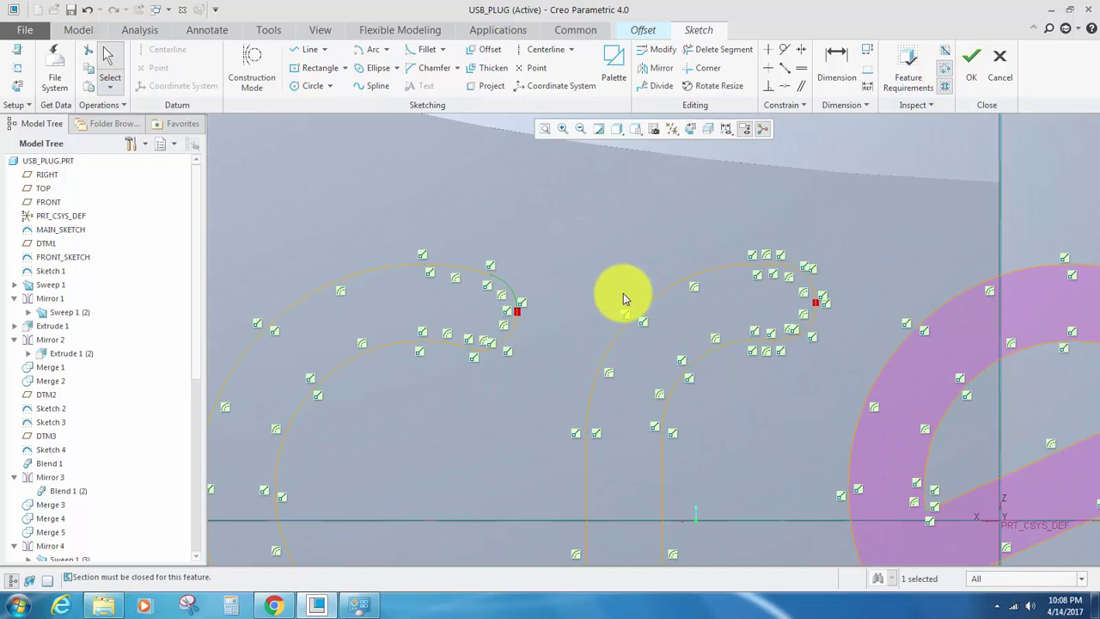
pyautogui.click(816, 297)
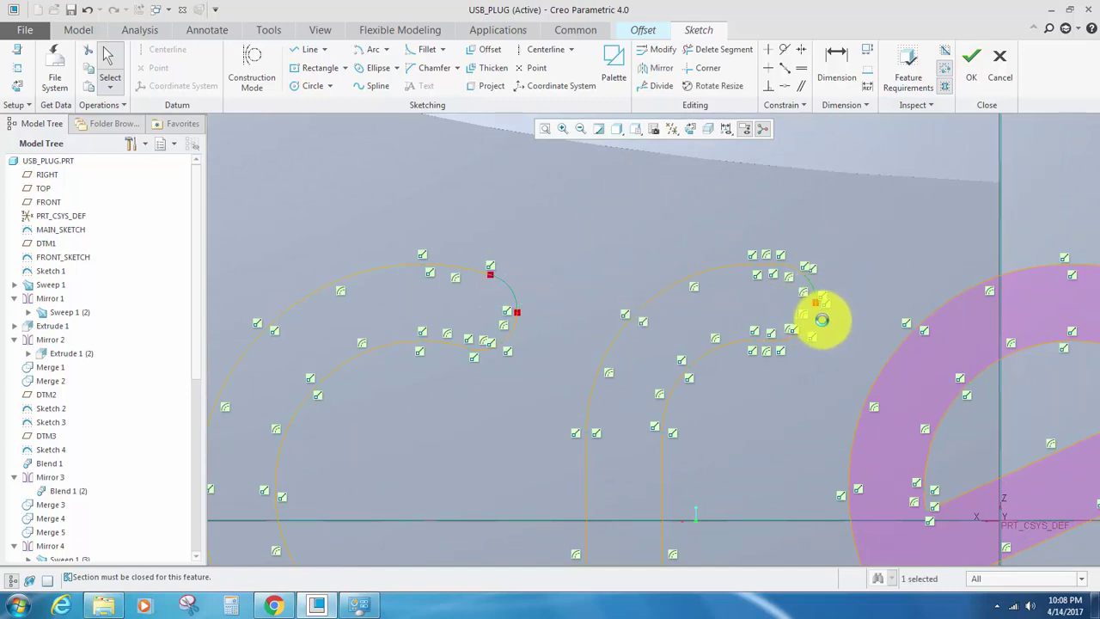
pyautogui.click(815, 321)
pyautogui.moveTo(823, 321); pyautogui.dragTo(797, 275)
pyautogui.press('Delete')
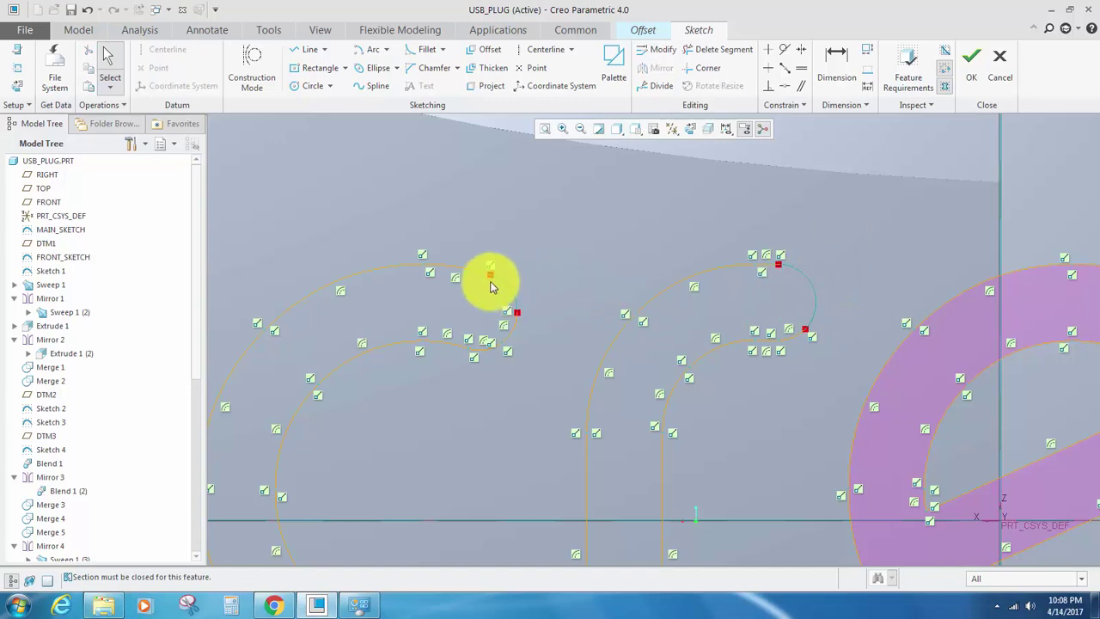
pyautogui.click(472, 272)
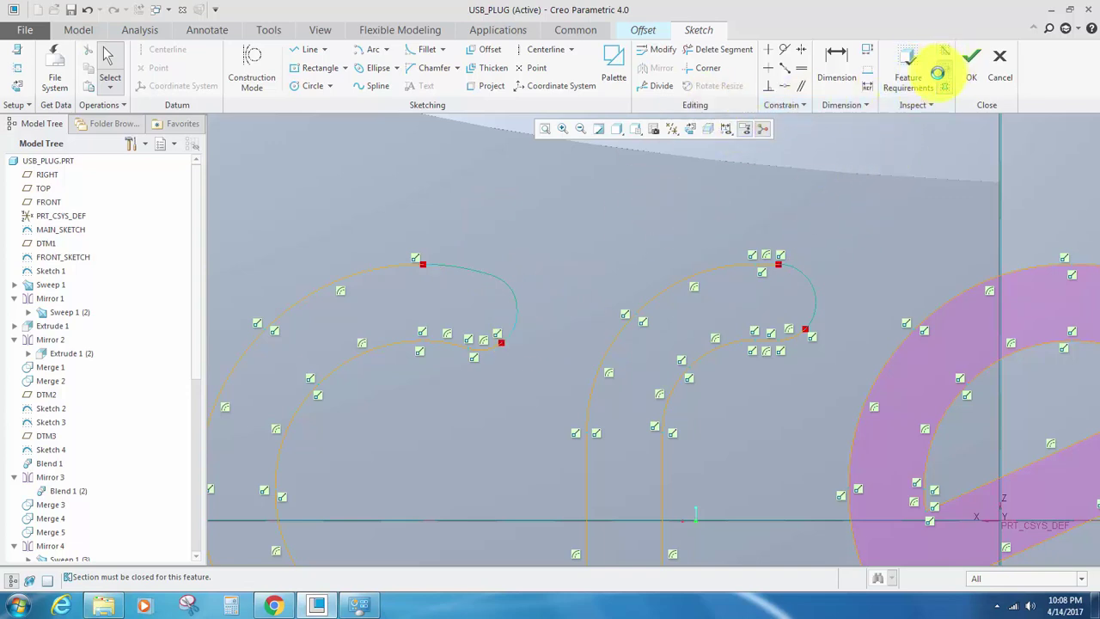
# Turn off open-end highlighting and project the deleted curves around the upper tips of the letters c and r again.
pyautogui.click(943, 69)
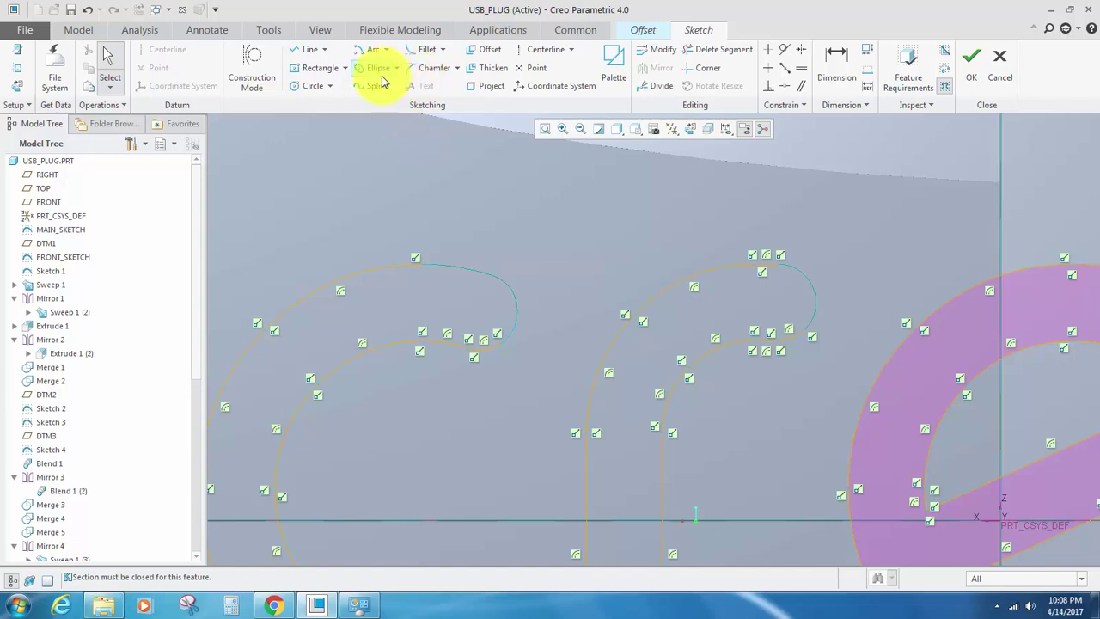
pyautogui.click(490, 90)
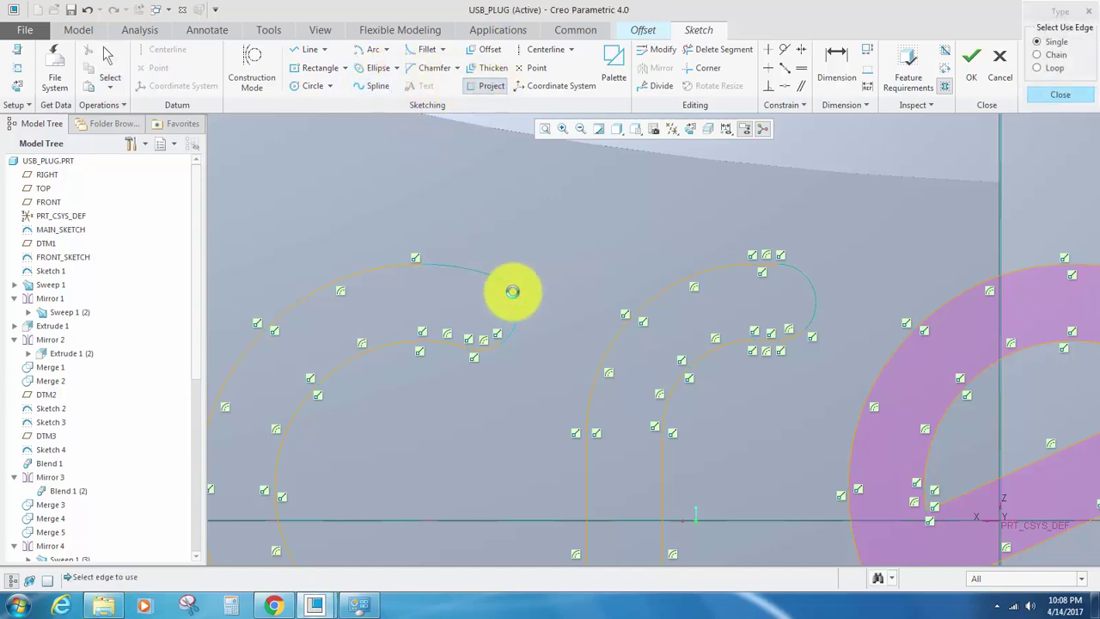
pyautogui.click(513, 337)
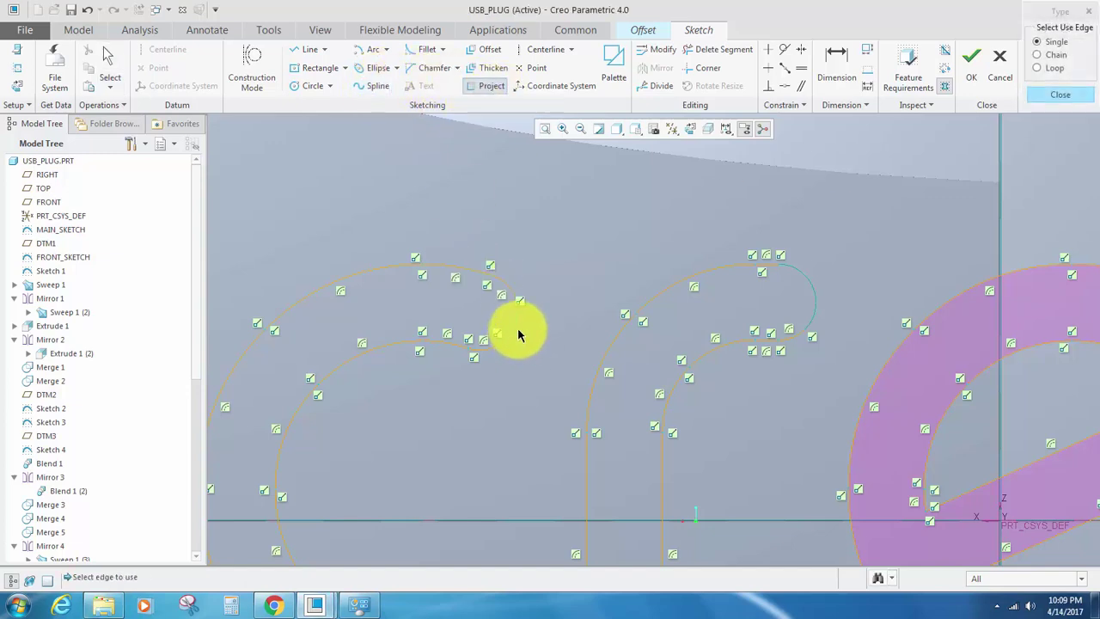
pyautogui.click(515, 331)
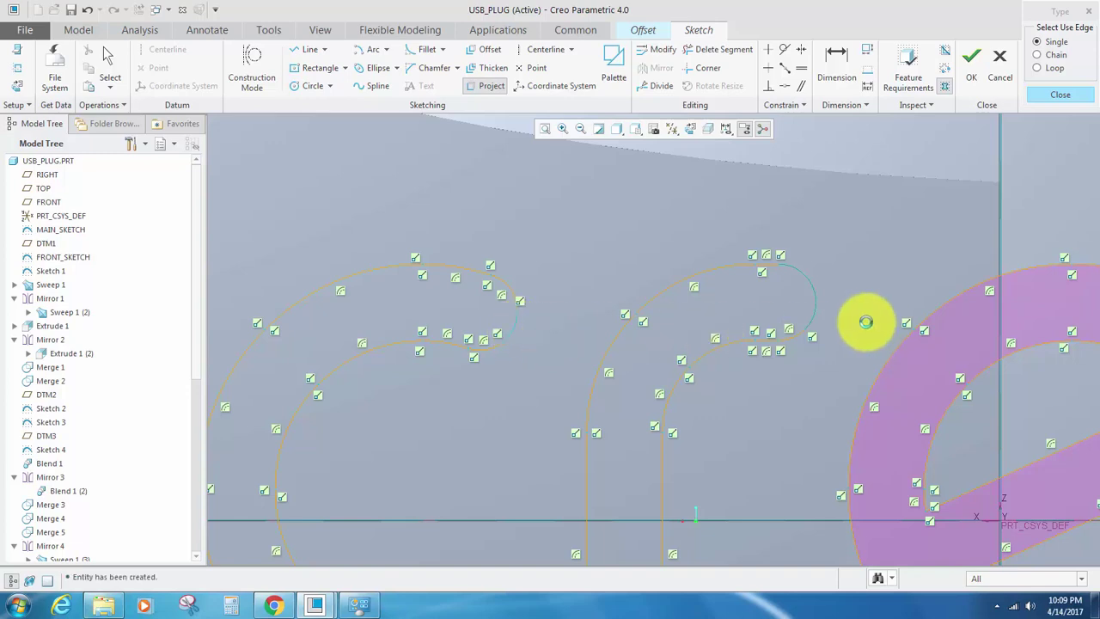
pyautogui.click(803, 272)
pyautogui.click(829, 315)
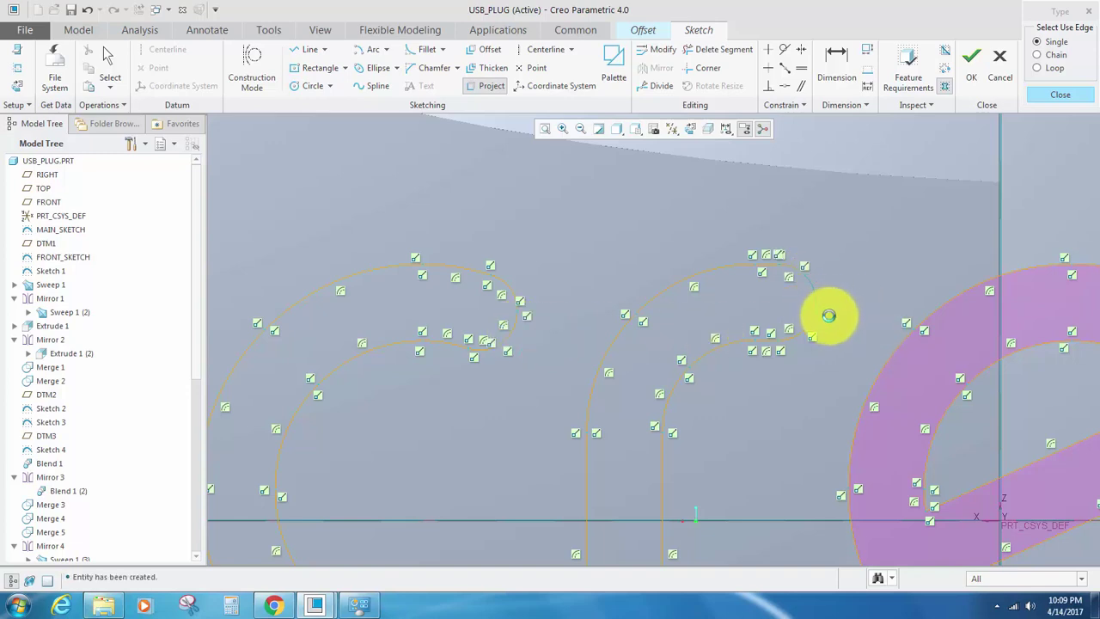
pyautogui.click(815, 328)
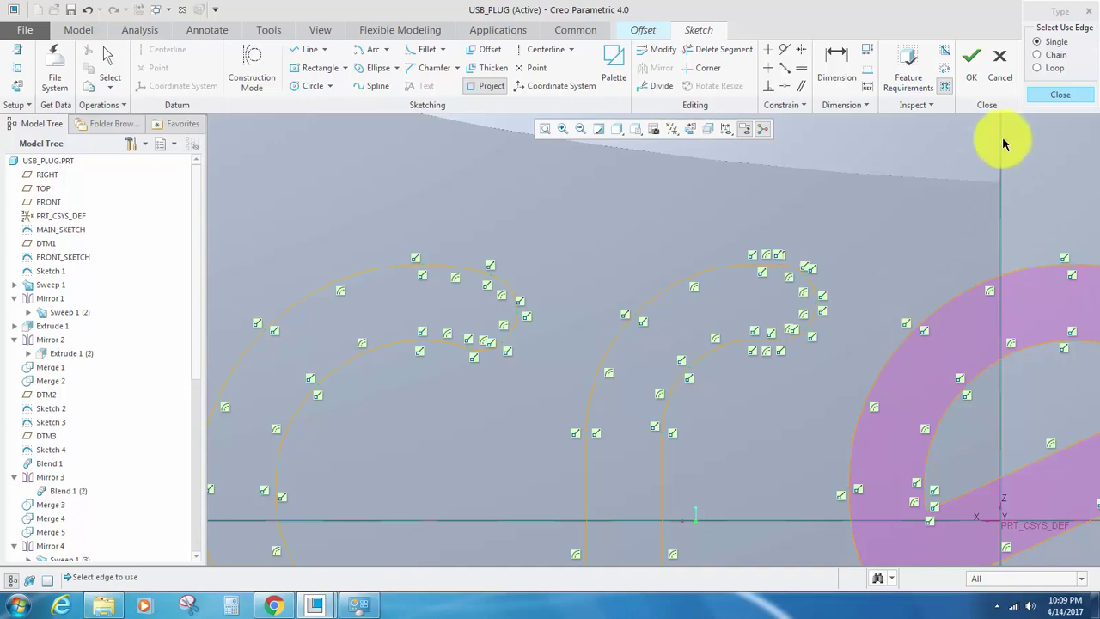
pyautogui.click(1056, 96)
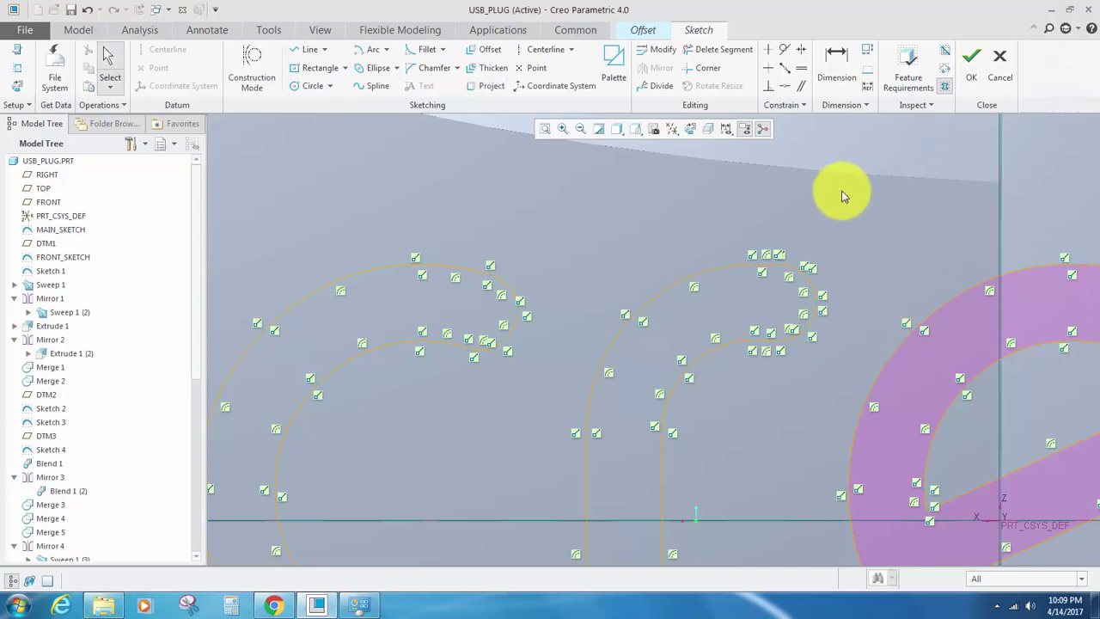
# Highlight the open ends again and project the tiny missing segment at the outermost point of the c's upper tip.
pyautogui.click(944, 69)
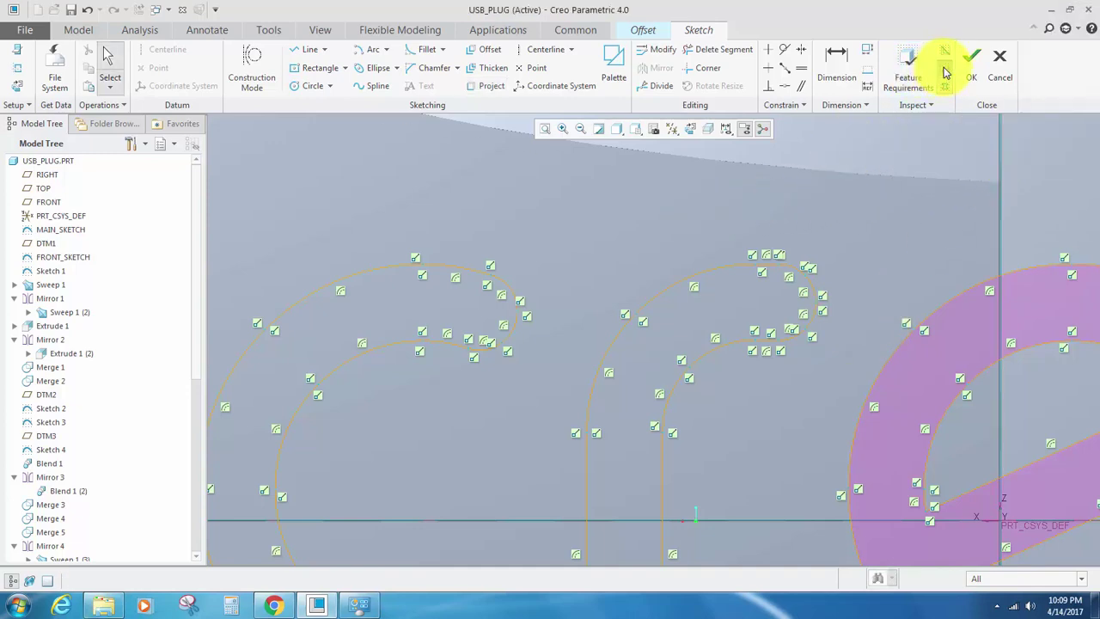
pyautogui.scroll(-8, 507, 311)
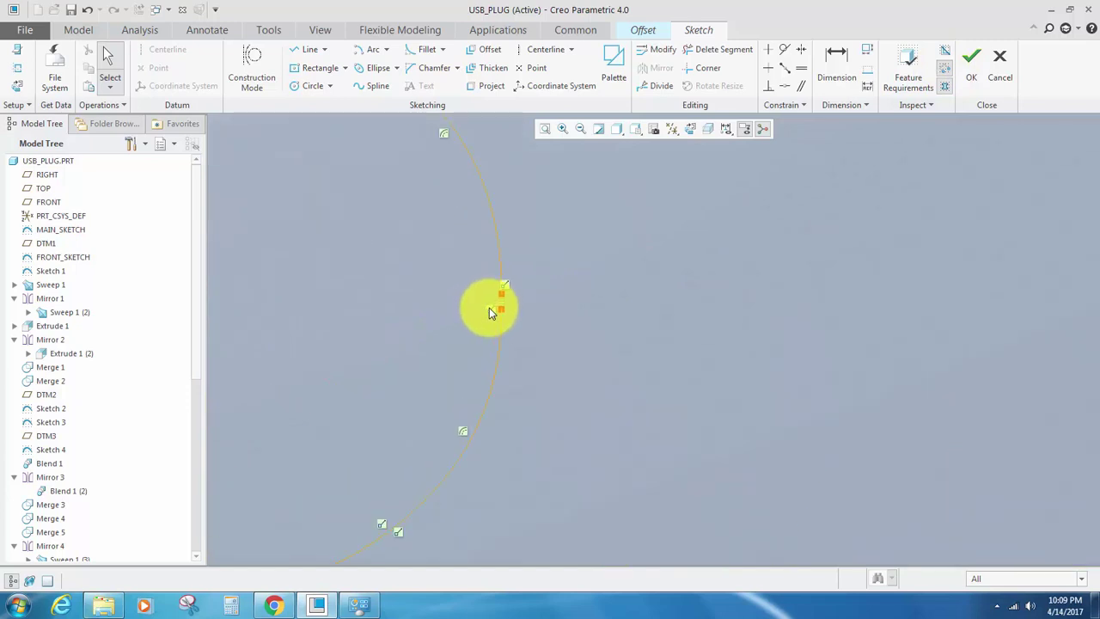
pyautogui.scroll(-4, 503, 306)
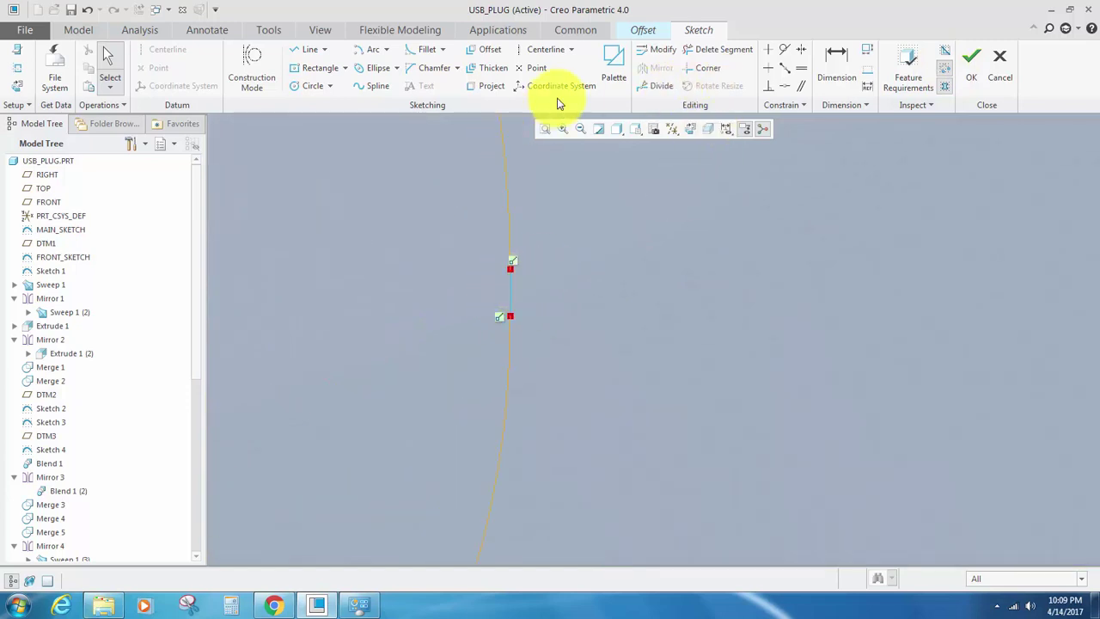
pyautogui.click(491, 87)
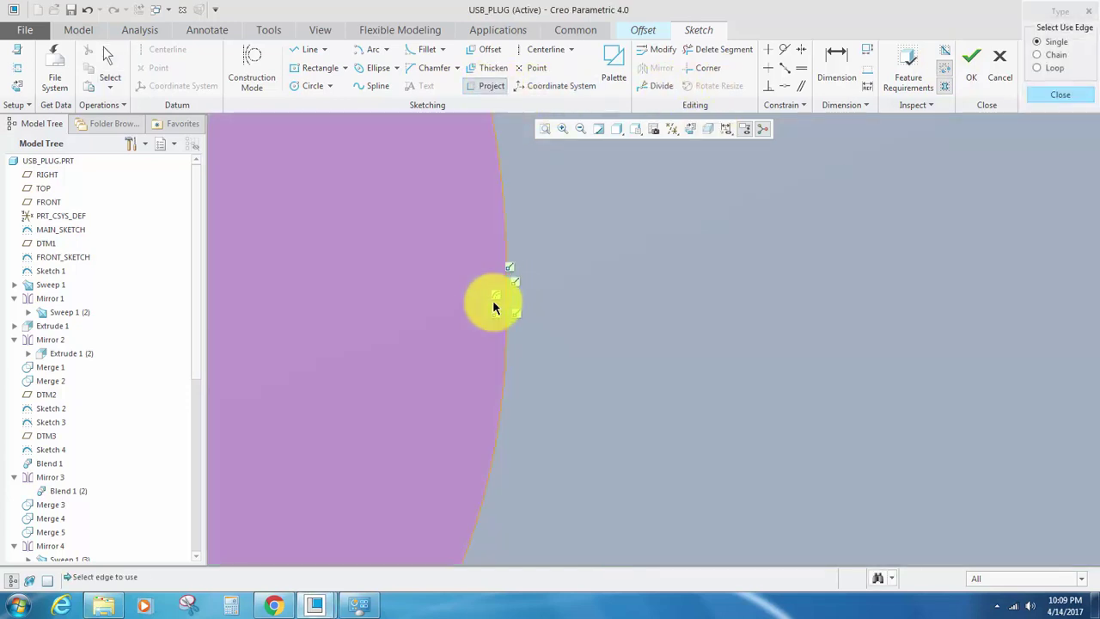
# Project the tiny missing segment at the outermost point of the r's upper tip and end the Project command.
pyautogui.scroll(6, 493, 306)
pyautogui.scroll(-6, 780, 315)
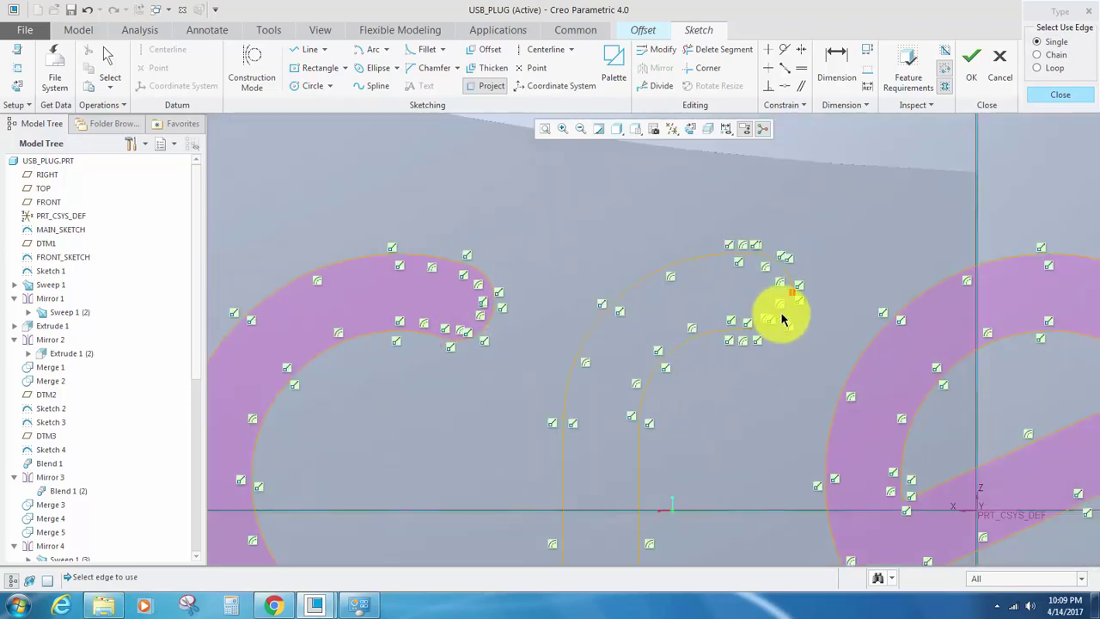
pyautogui.scroll(-3, 827, 265)
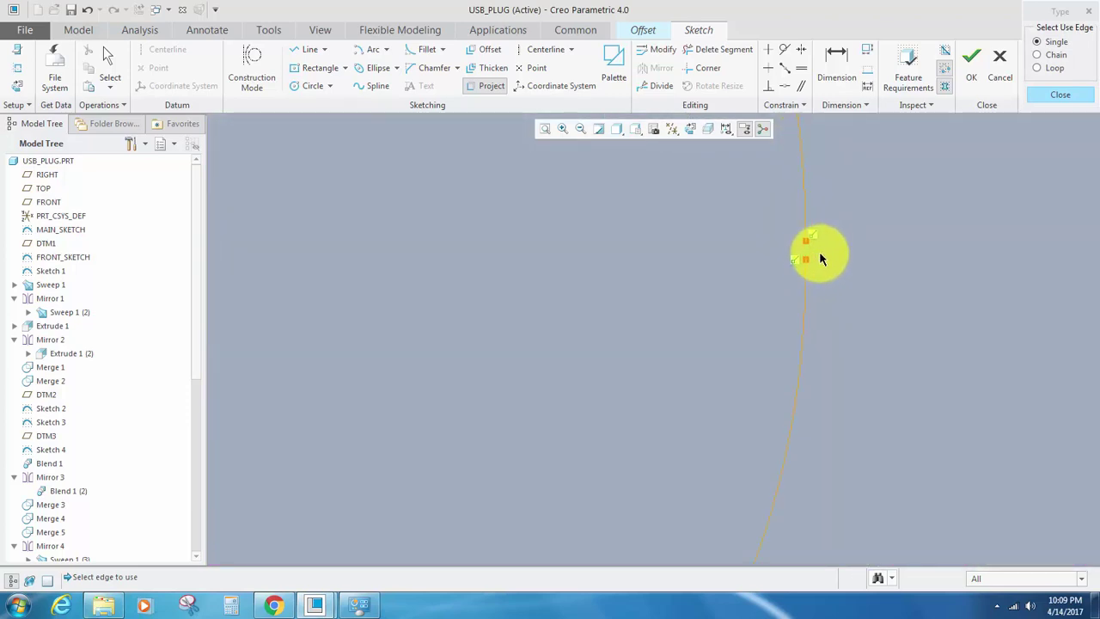
pyautogui.click(797, 247)
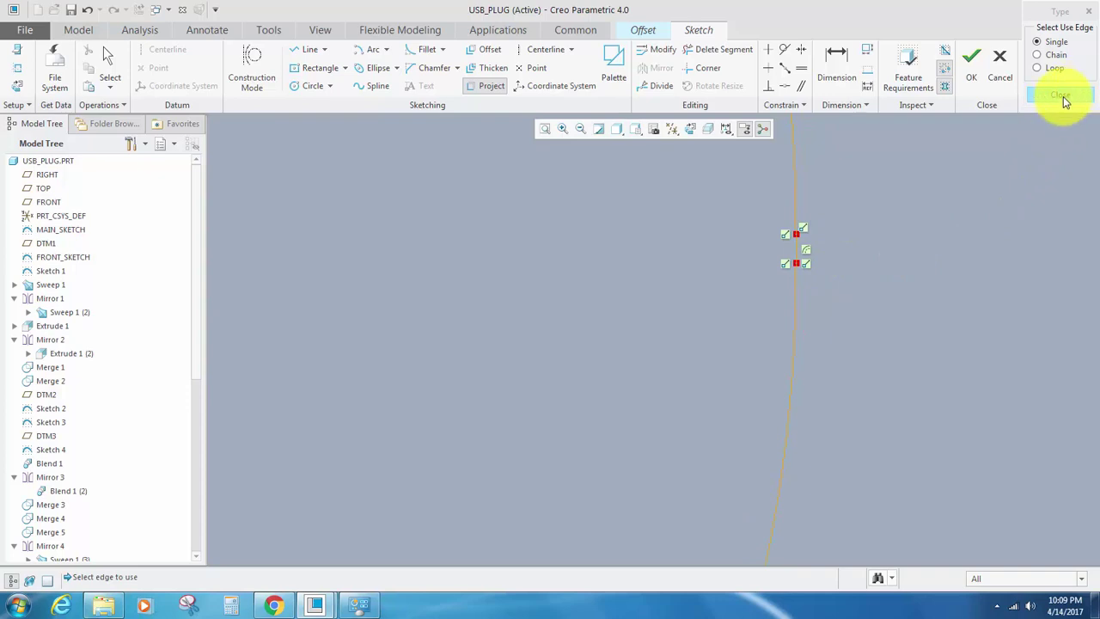
pyautogui.click(1062, 96)
# Accept the closed logo sketch with the creo letters and lightning bolt as the section for the Offset feature.
pyautogui.scroll(4, 806, 267)
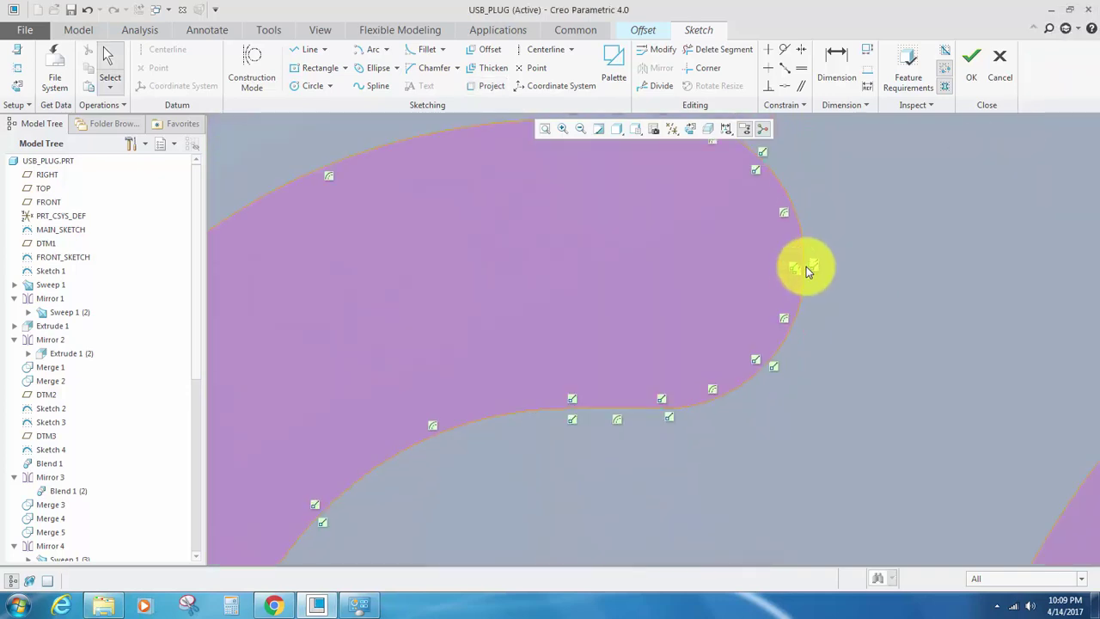
pyautogui.scroll(8, 806, 268)
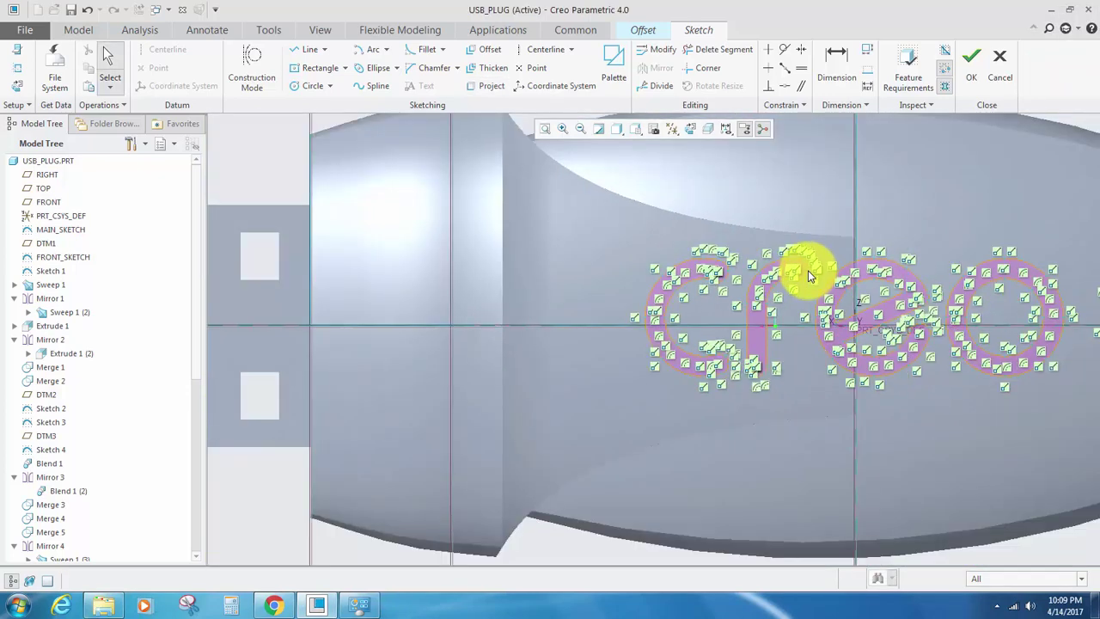
pyautogui.scroll(6, 808, 275)
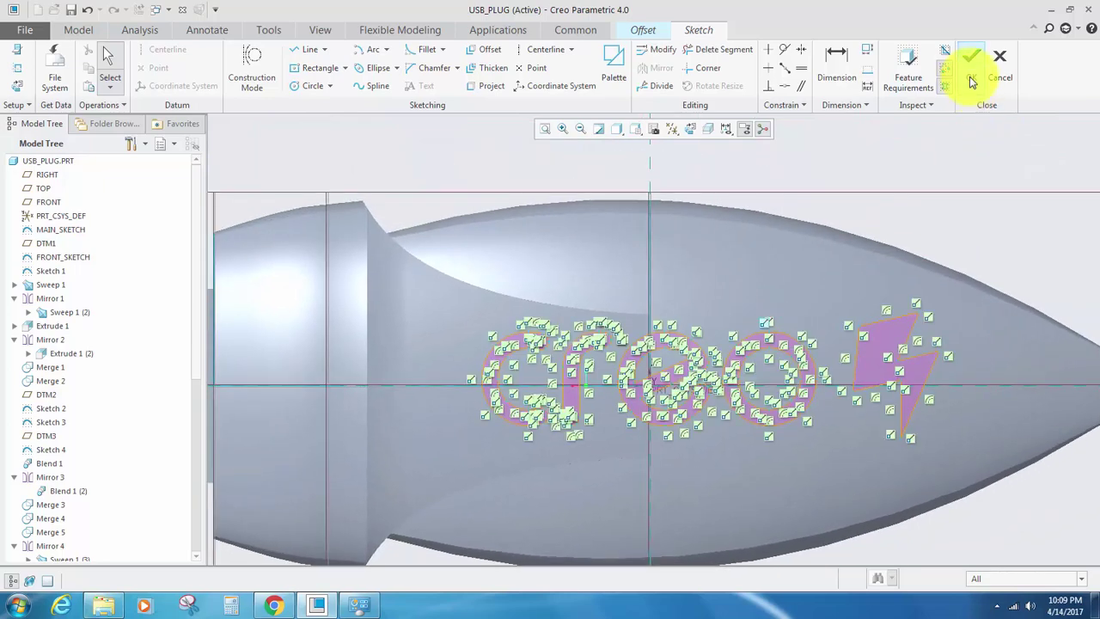
pyautogui.click(972, 81)
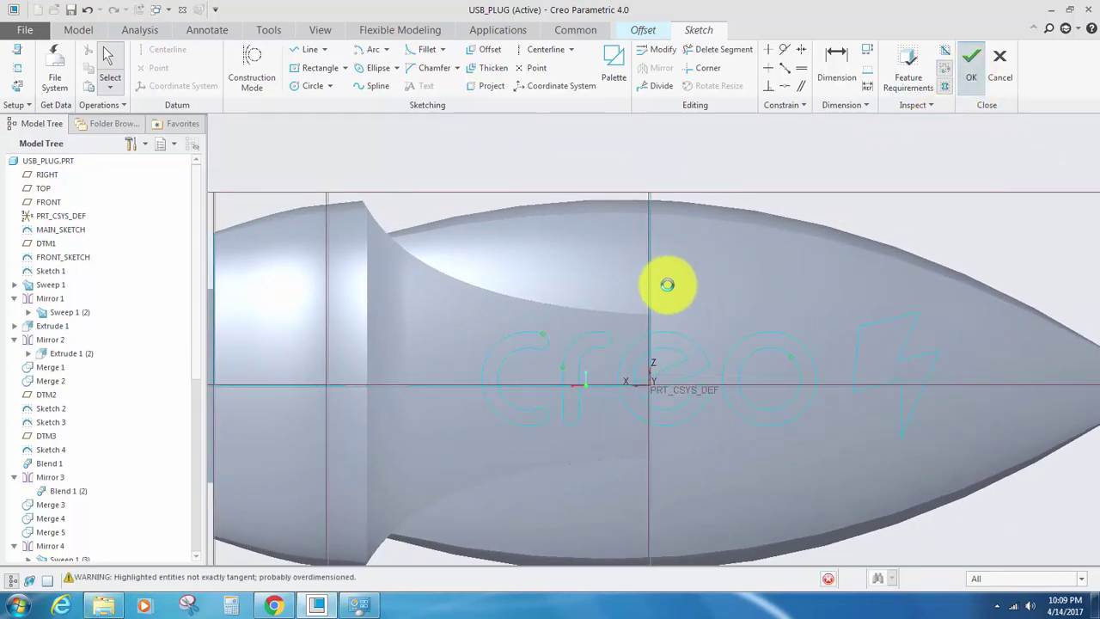
# Reverse the offset direction of the logo region and set the offset distance to 0.2.
pyautogui.moveTo(694, 275)
pyautogui.mouseDown(button='middle')
pyautogui.moveTo(731, 244)
pyautogui.moveTo(712, 267)
pyautogui.moveTo(599, 329)
pyautogui.mouseUp(button='middle')
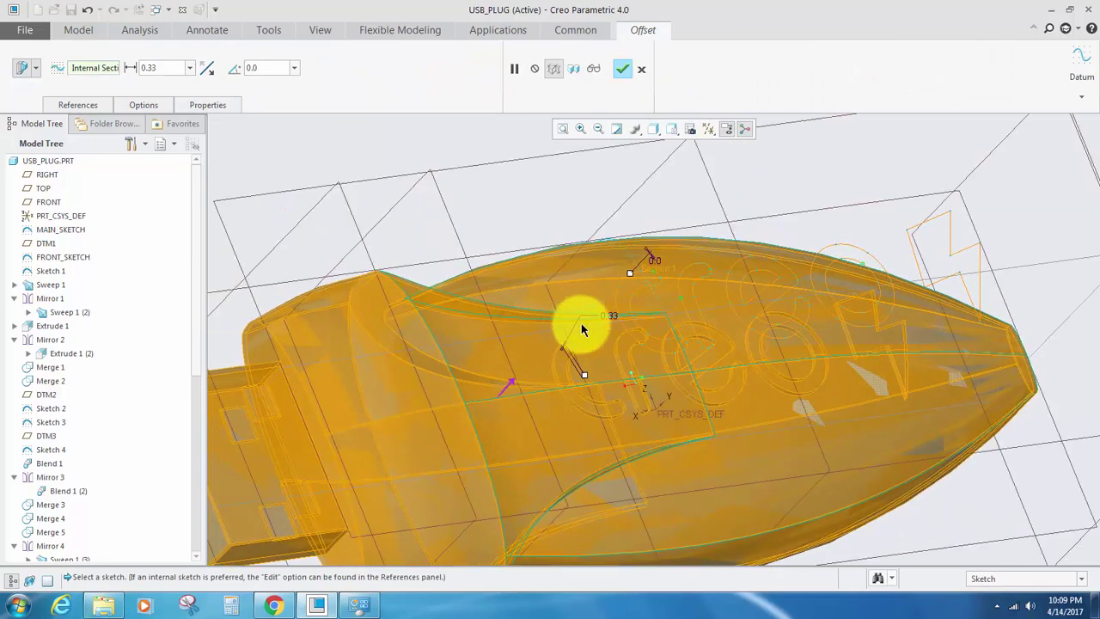
pyautogui.scroll(-2, 581, 329)
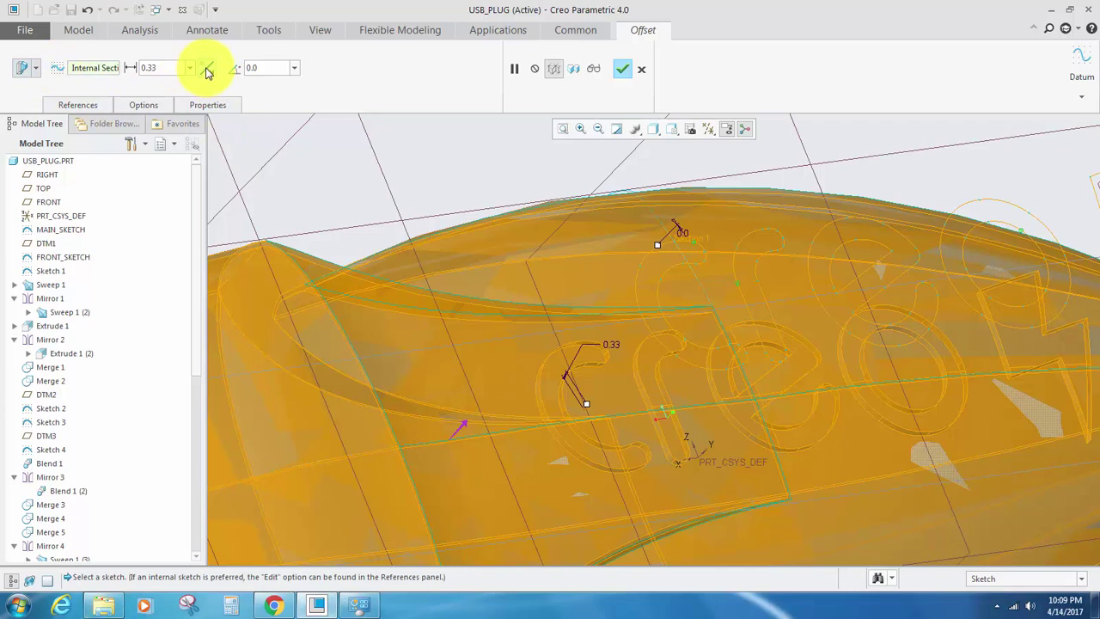
pyautogui.click(206, 71)
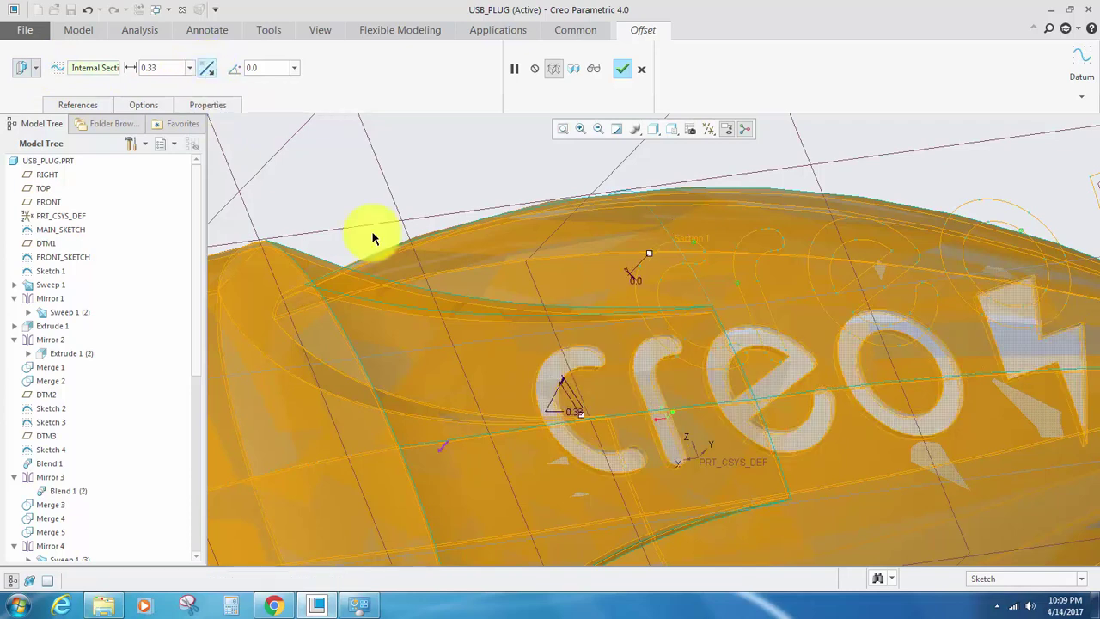
pyautogui.moveTo(174, 69); pyautogui.dragTo(121, 68)
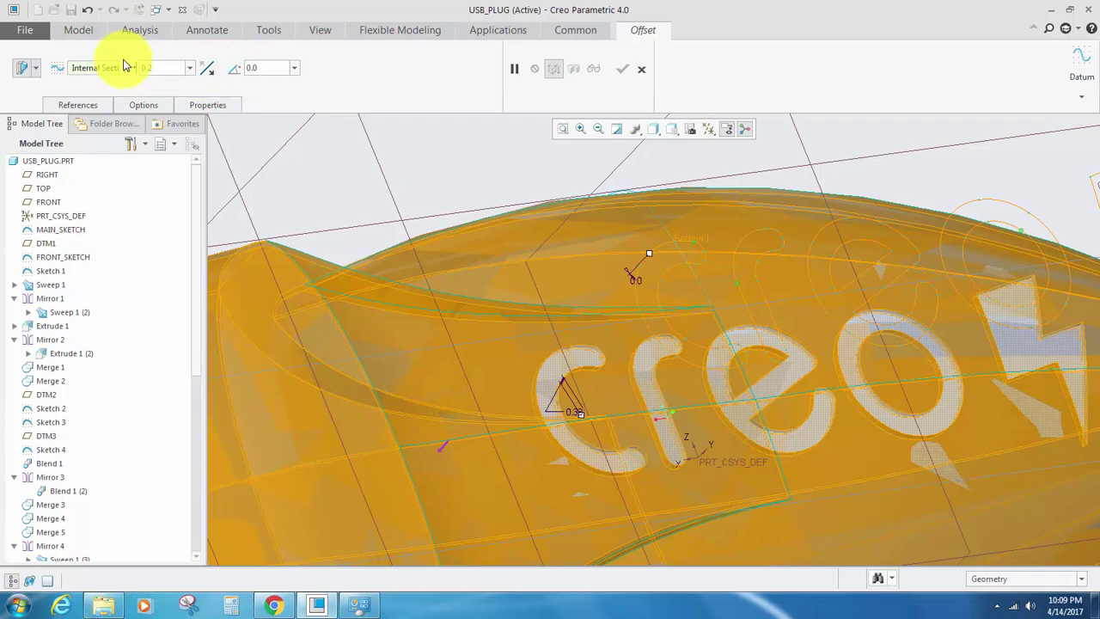
pyautogui.write('0.2')
pyautogui.press('Return')
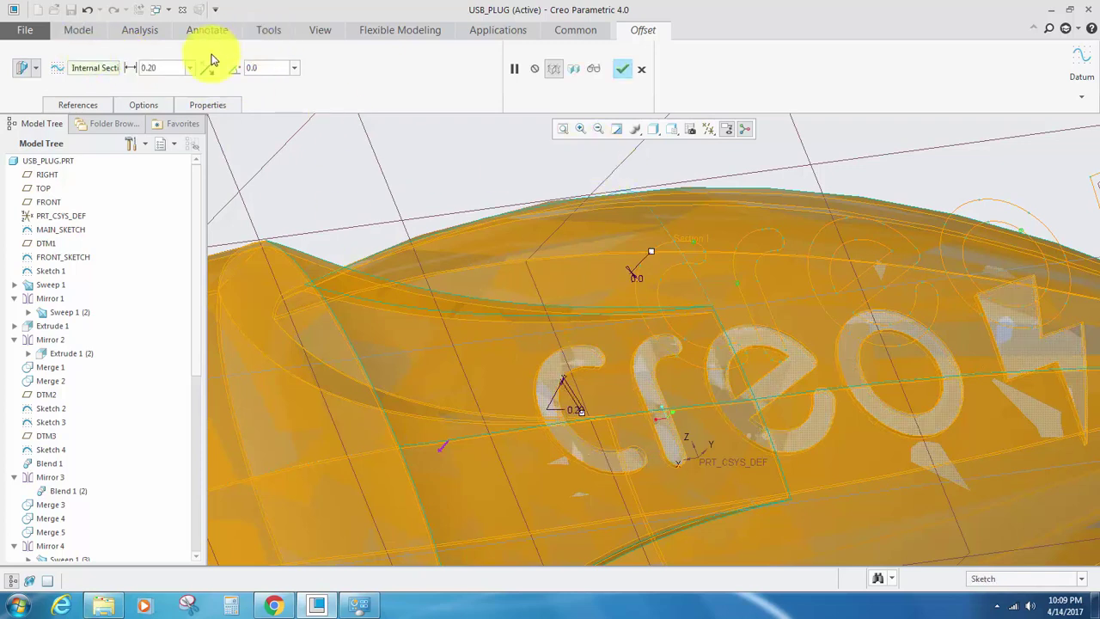
# Set the logo's offset distance to 0.19 and complete the Offset feature.
pyautogui.moveTo(172, 68); pyautogui.dragTo(127, 67)
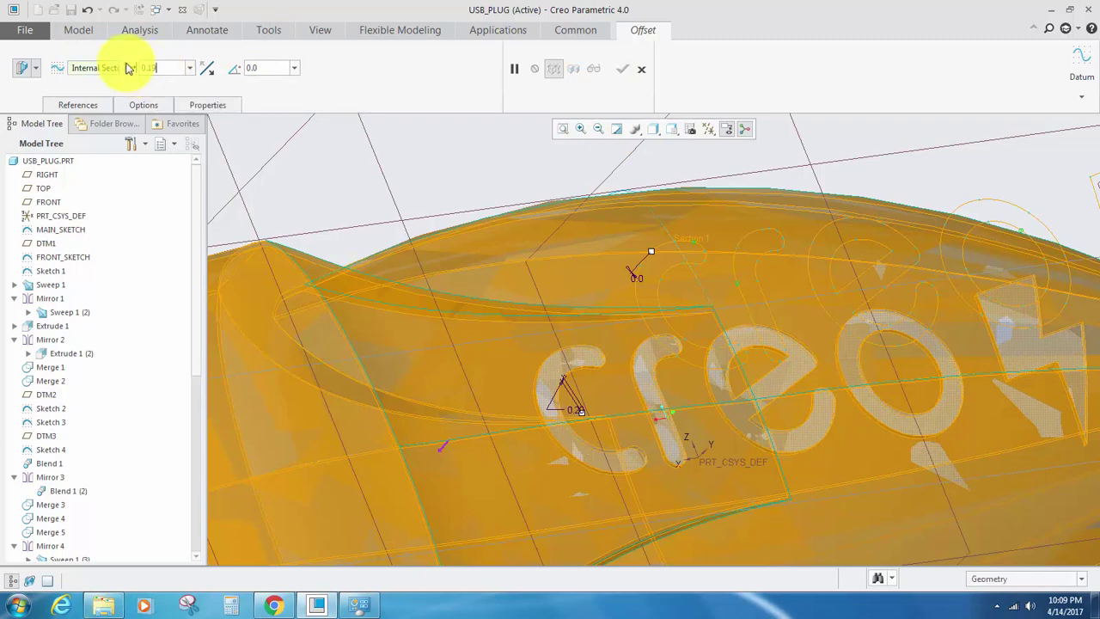
pyautogui.press('Return')
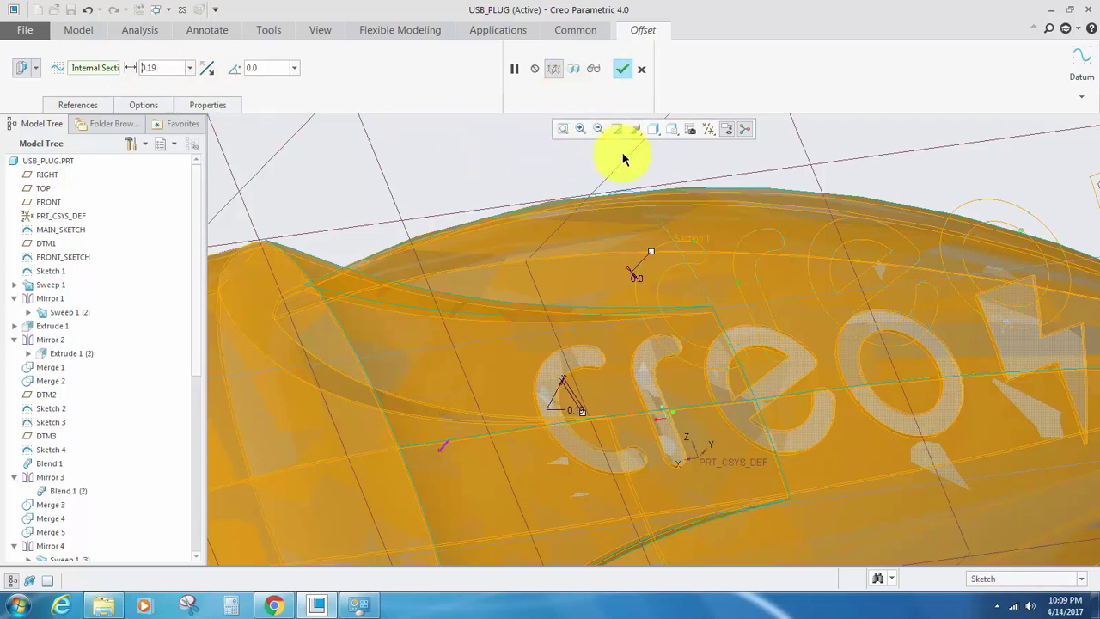
pyautogui.click(618, 68)
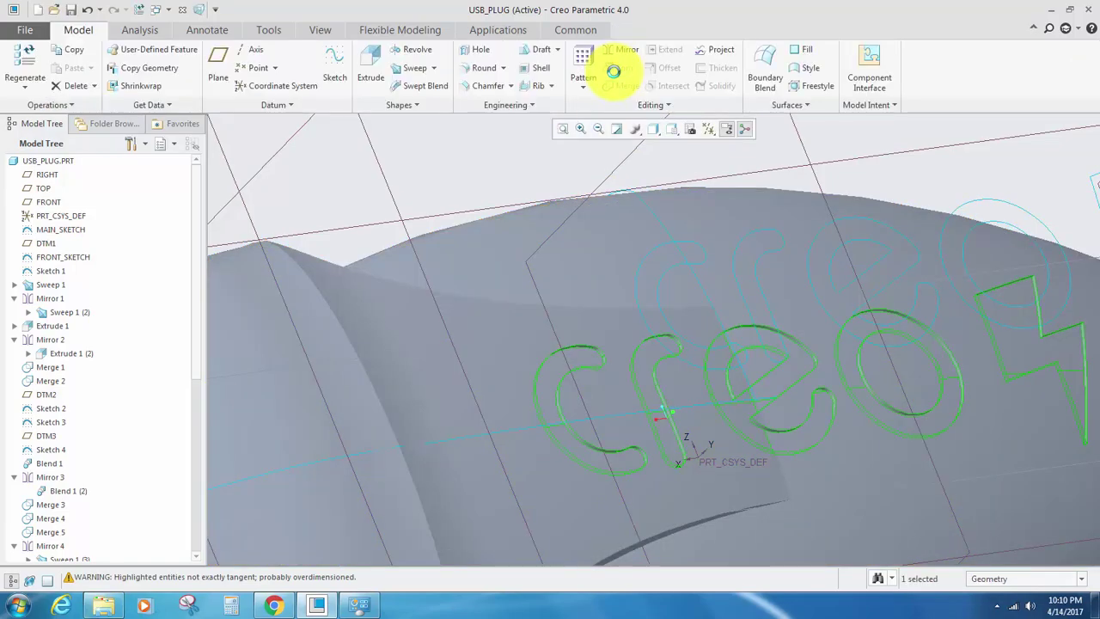
# Examine the offset creo and lightning-bolt logo on the plug body from several angles.
pyautogui.click(411, 168)
pyautogui.scroll(3, 433, 212)
pyautogui.scroll(-2, 617, 291)
pyautogui.moveTo(610, 283); pyautogui.dragTo(527, 384, button='middle')
pyautogui.moveTo(742, 371)
pyautogui.mouseDown(button='middle')
pyautogui.moveTo(619, 356)
pyautogui.moveTo(642, 373)
pyautogui.moveTo(719, 364)
pyautogui.moveTo(731, 381)
pyautogui.moveTo(621, 415)
pyautogui.moveTo(599, 380)
pyautogui.mouseUp(button='middle')
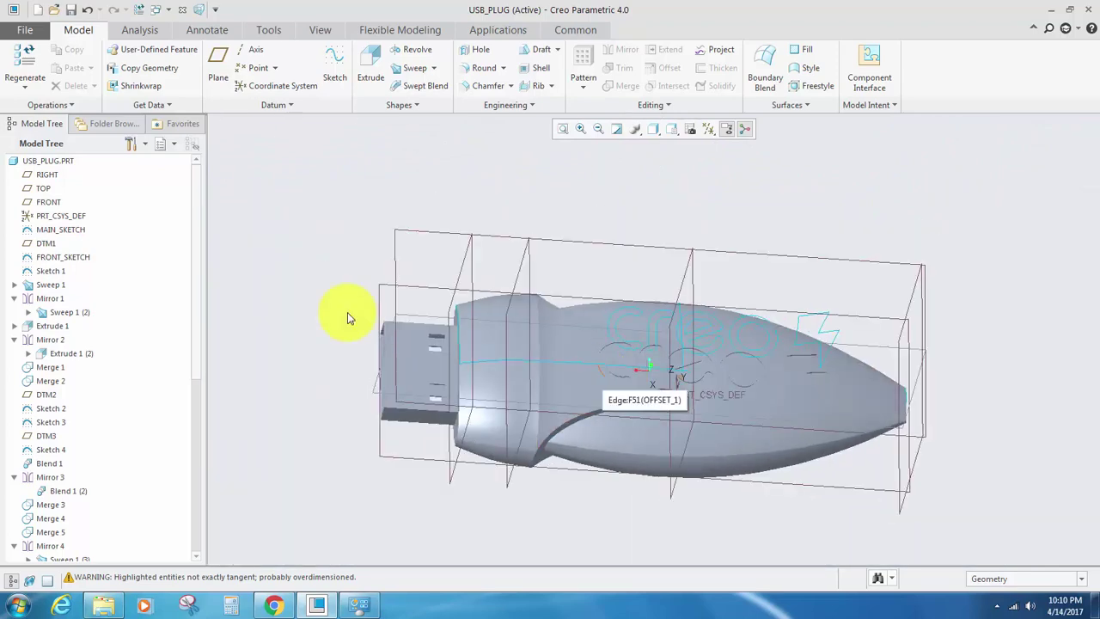
pyautogui.moveTo(705, 375); pyautogui.dragTo(707, 338, button='middle')
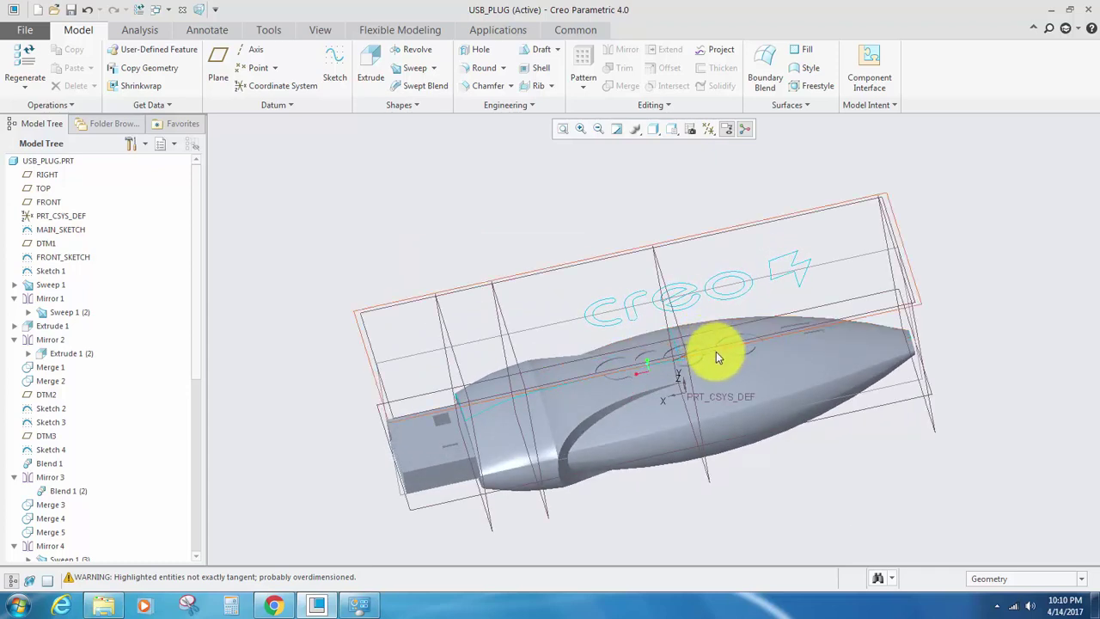